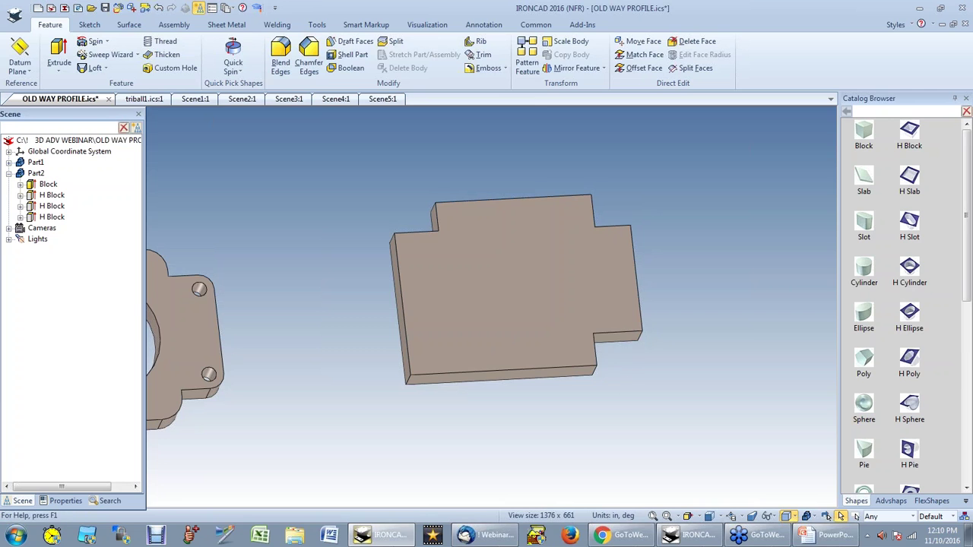
key("ctrl+z")
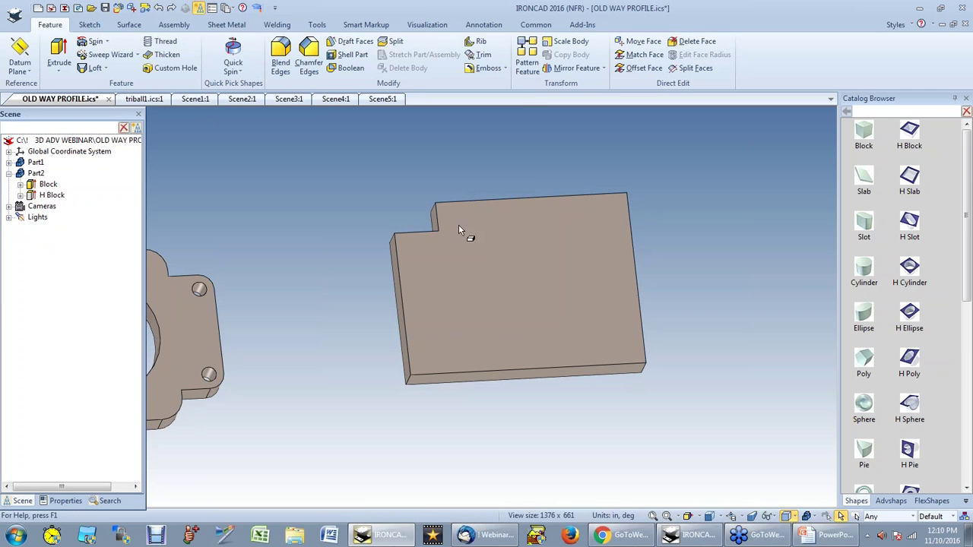
Step: Undo the last H Block copies and activate the TriBall on Part2's remaining corner H Block
left_click(437, 228)
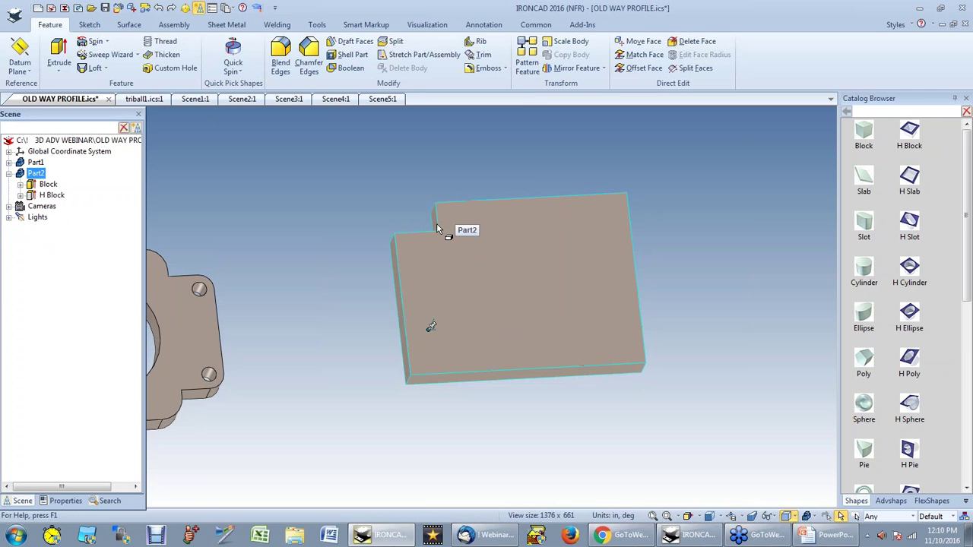
left_click(437, 226)
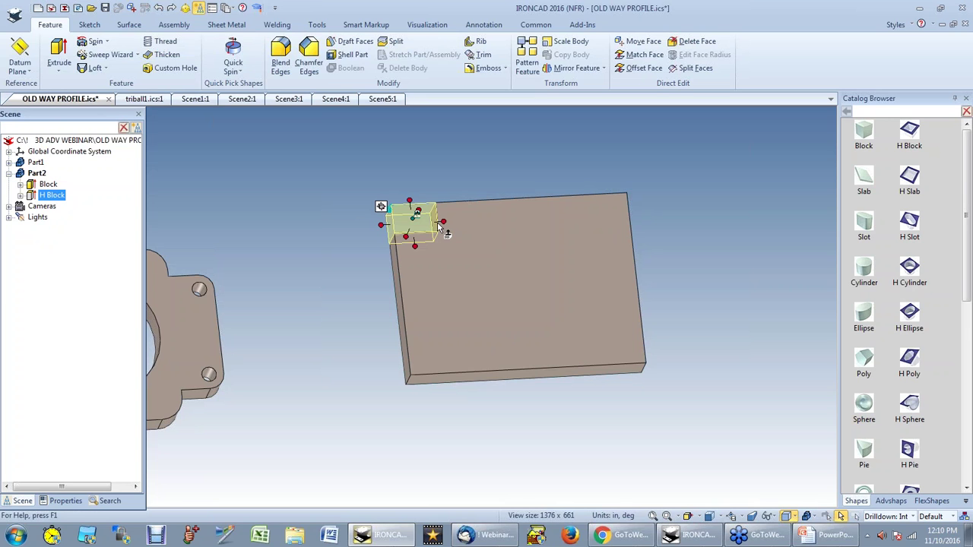
key("F10")
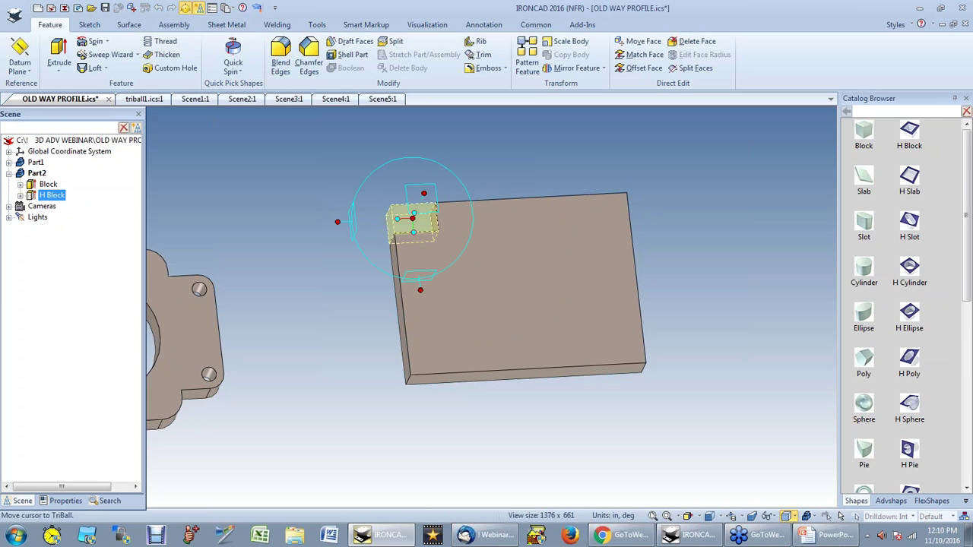
key("F3")
left_click_drag(446, 302, 491, 246)
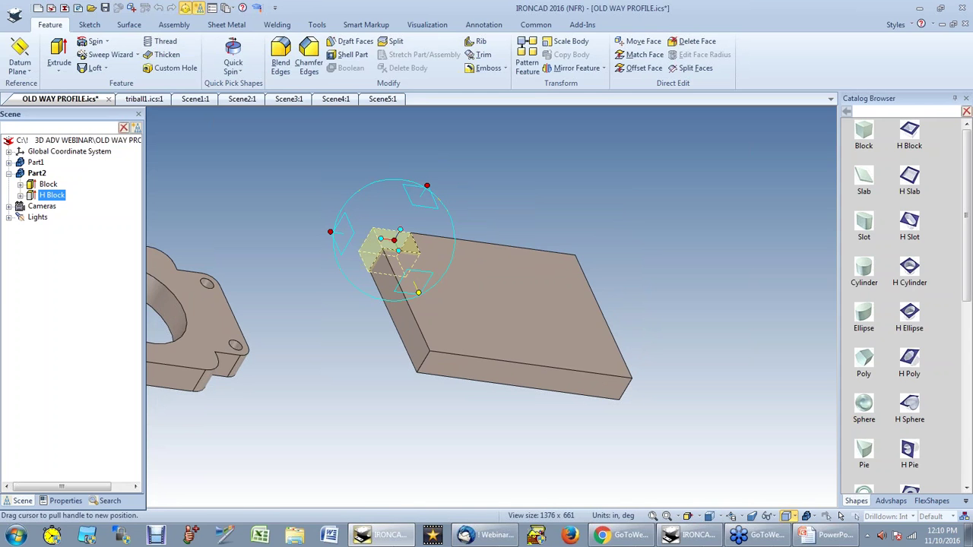
Step: Try moving the corner H Block along two different TriBall axes, undoing each move
left_click_drag(425, 294, 422, 302)
key("ctrl+z")
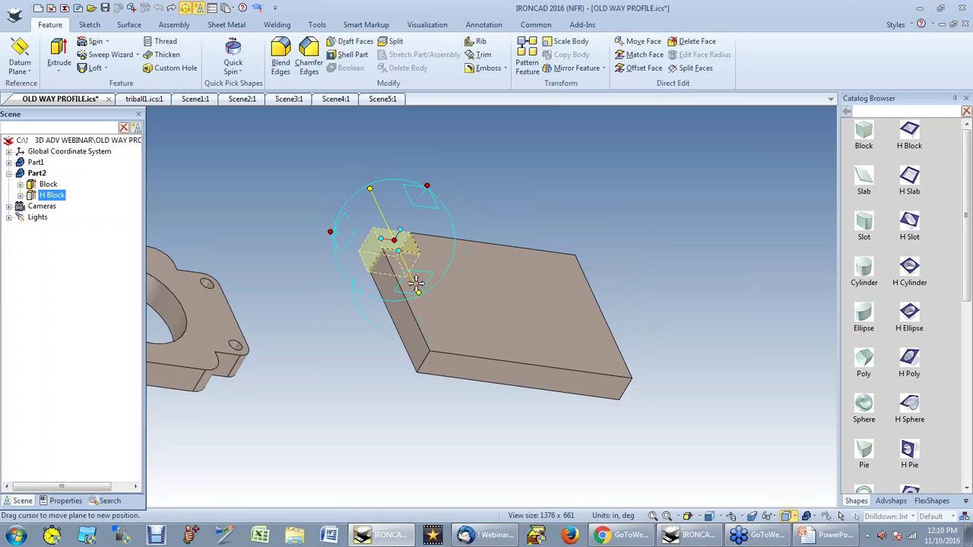
left_click_drag(332, 231, 456, 242)
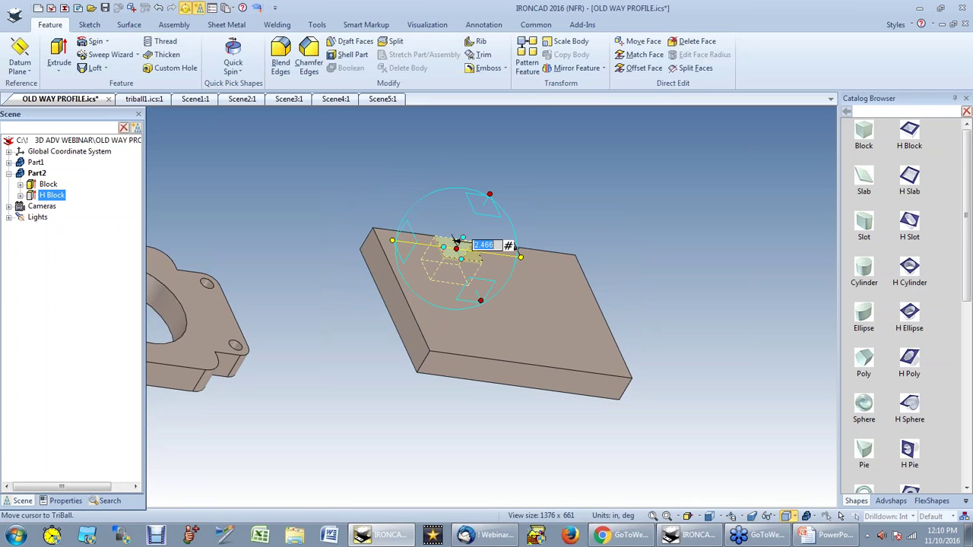
key("ctrl+z")
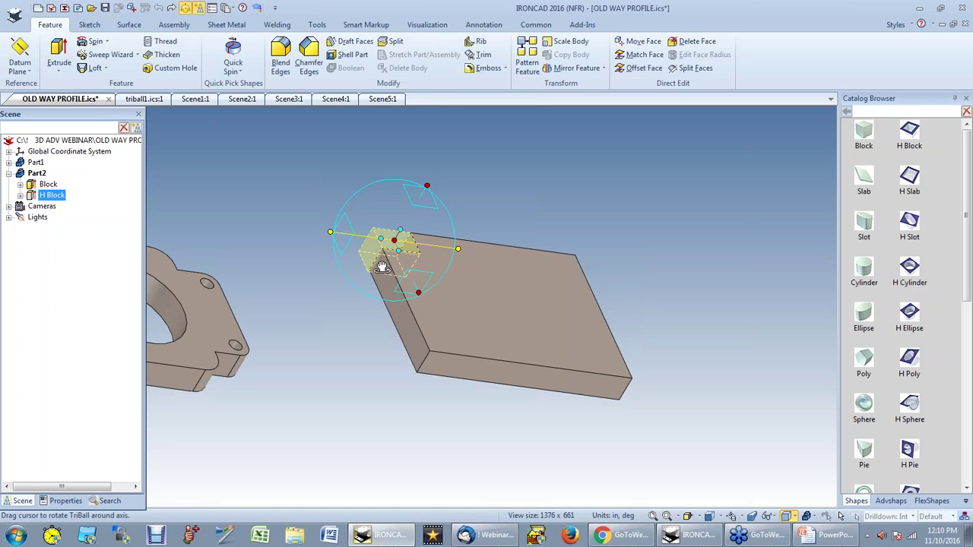
left_click_drag(383, 265, 464, 235)
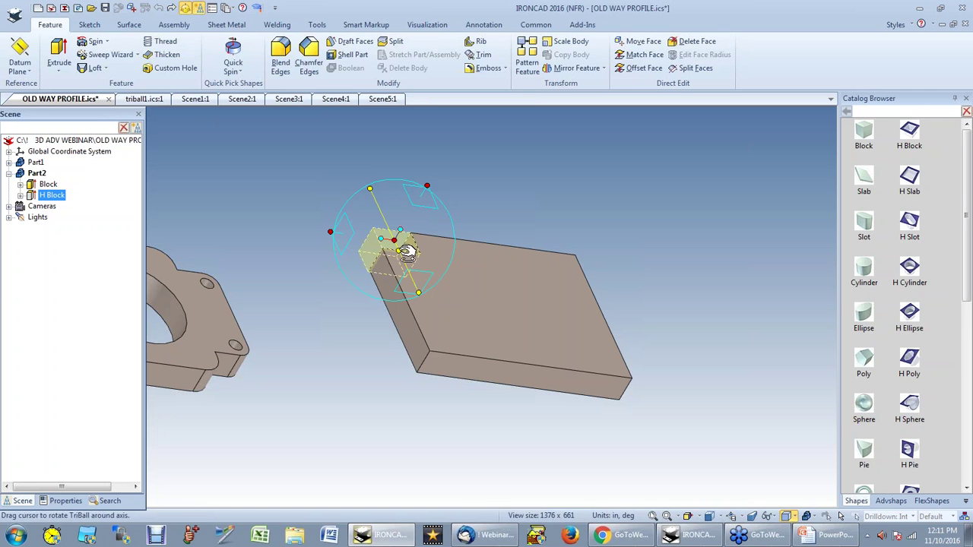
right_click(399, 252)
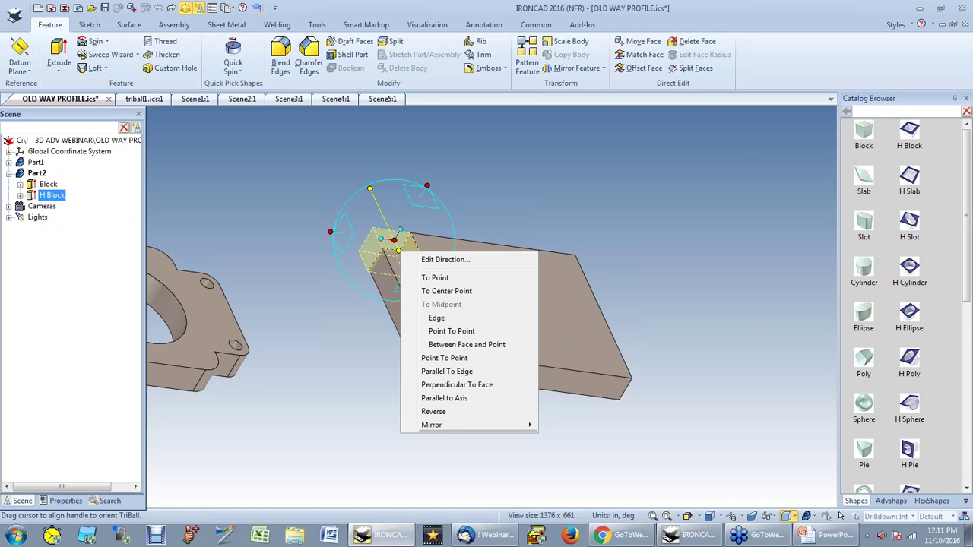
left_click(351, 310)
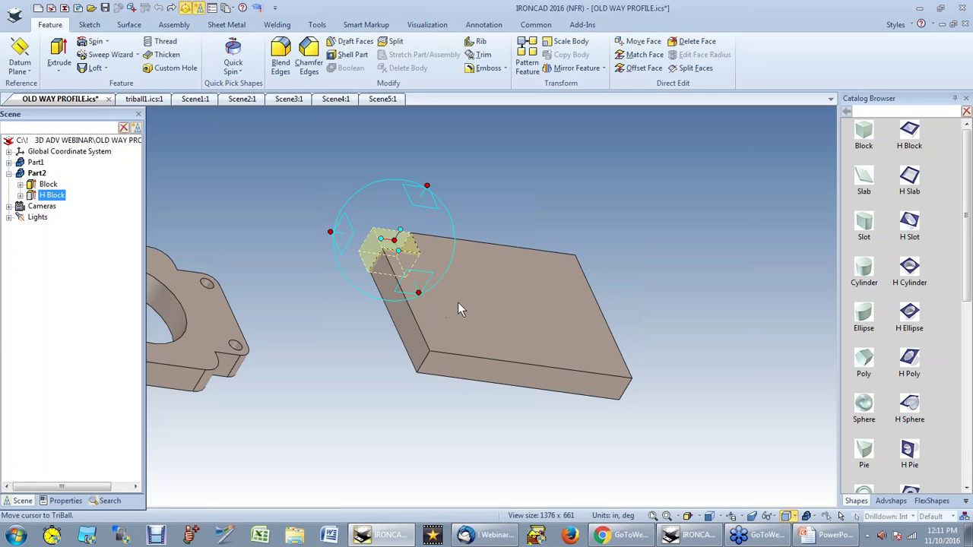
Step: Detach the TriBall from the H Block and relocate its center with To Point to the midpoint of the plate's opposite top edge
key("space")
middle_click_drag(458, 268, 484, 290)
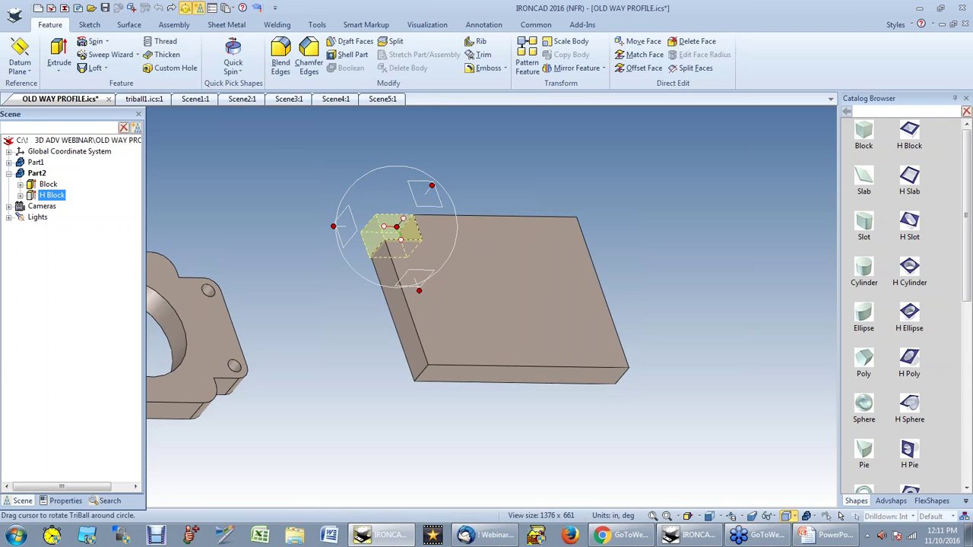
right_click(399, 226)
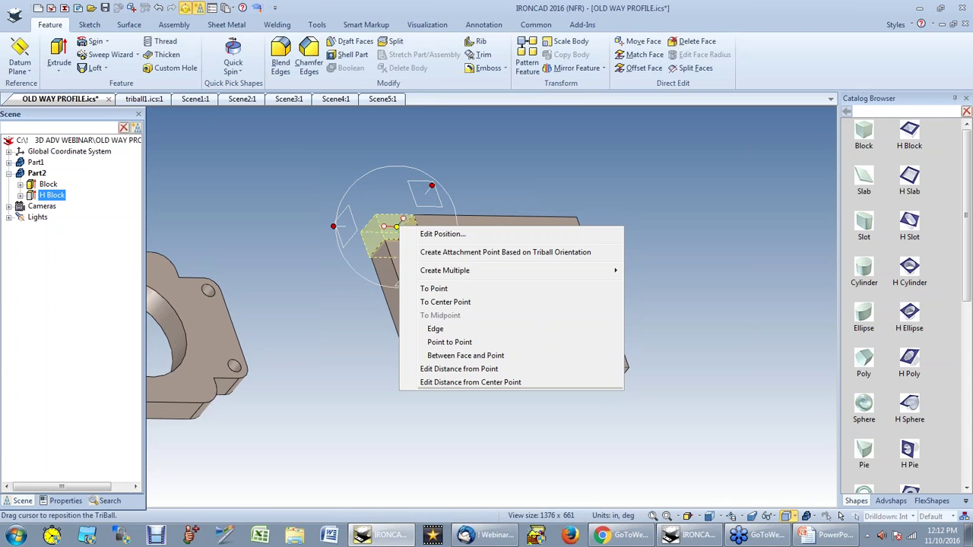
left_click(435, 288)
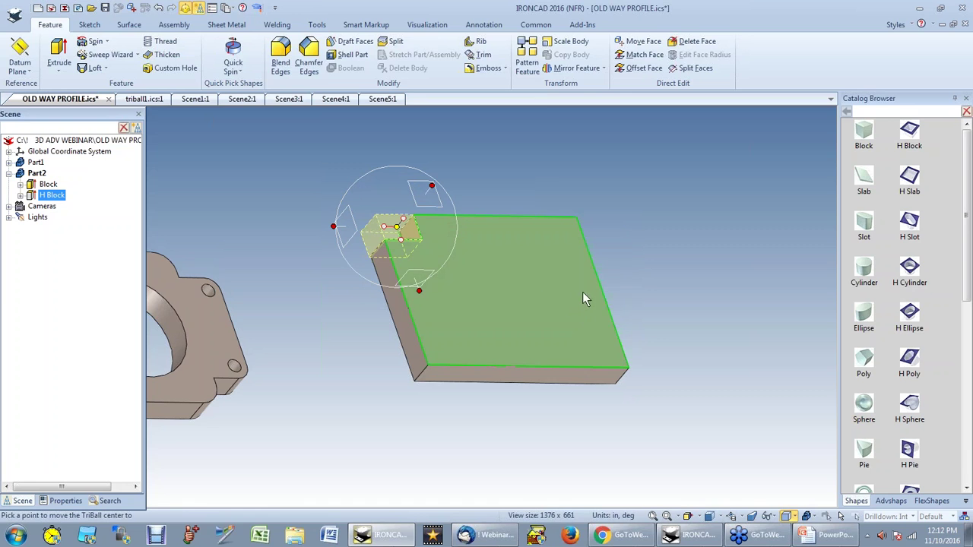
left_click(606, 295)
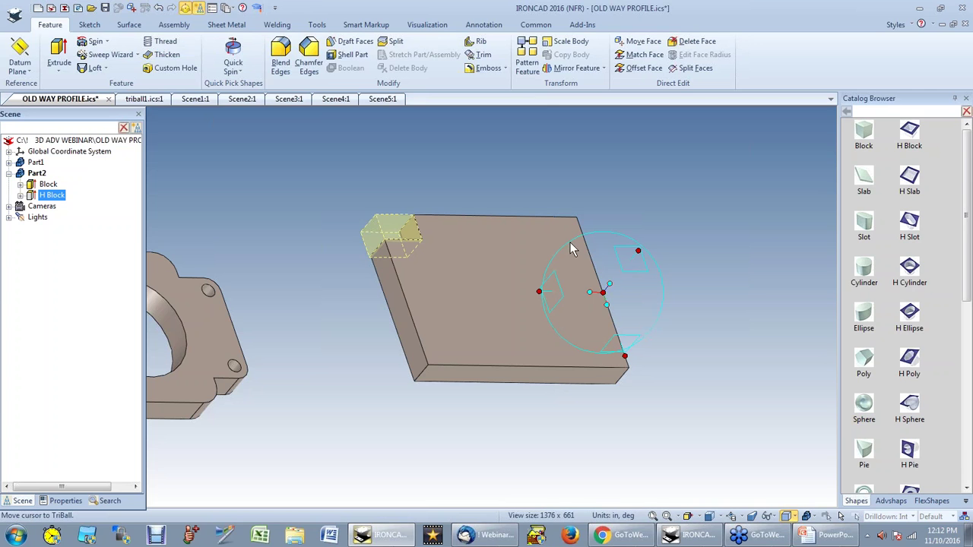
Step: Mirror the H Block as a linked copy onto the other corner of the same side of the plate and close the TriBall
right_click(609, 306)
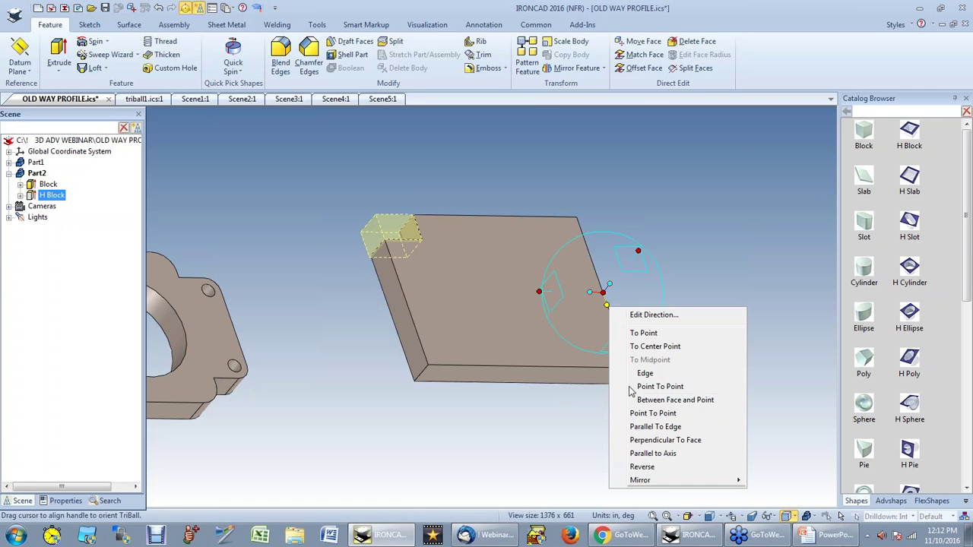
mouse_move(646, 480)
left_click(794, 506)
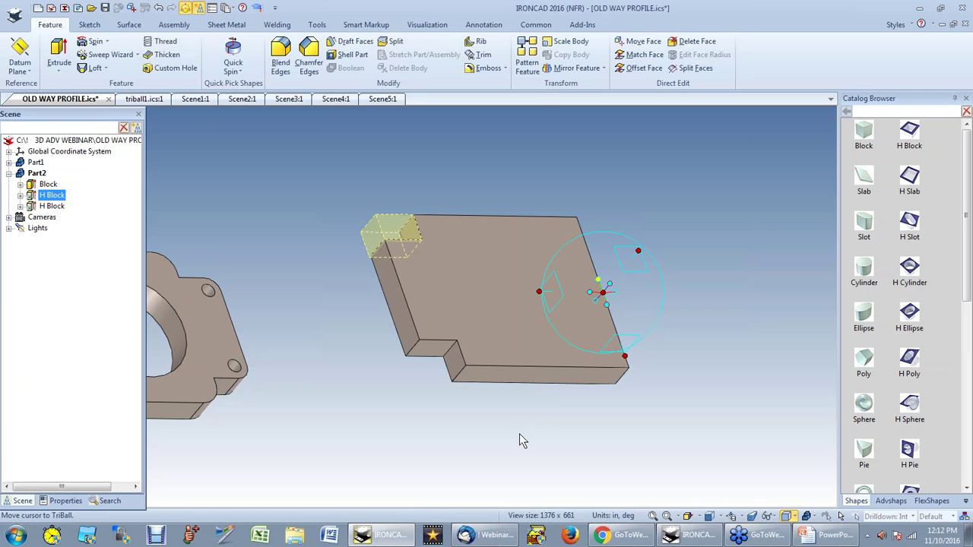
key("F10")
left_click(487, 435)
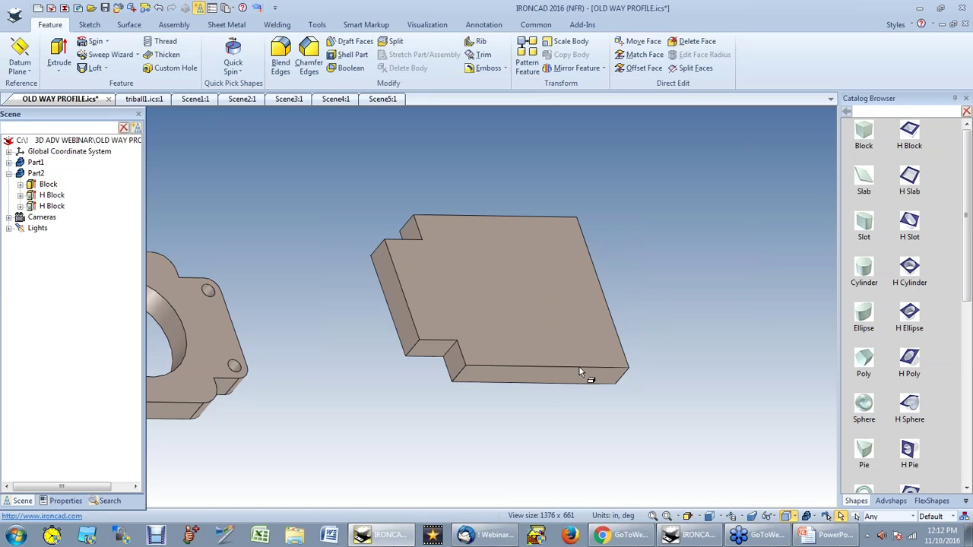
Step: Select both H Blocks and center the TriBall midway between the side face joining them and the midpoint of the opposite edge
left_click(412, 229)
left_click(412, 229)
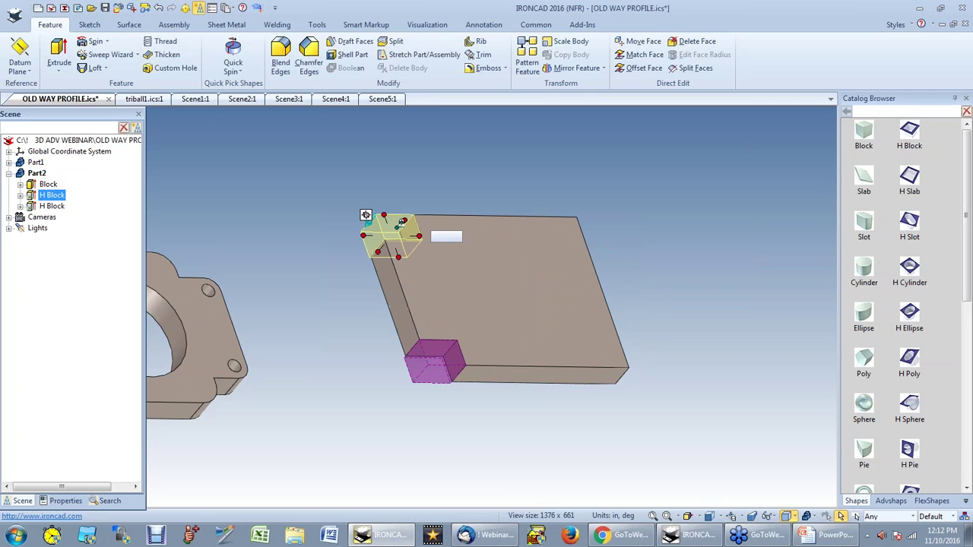
left_click(420, 365, "shift")
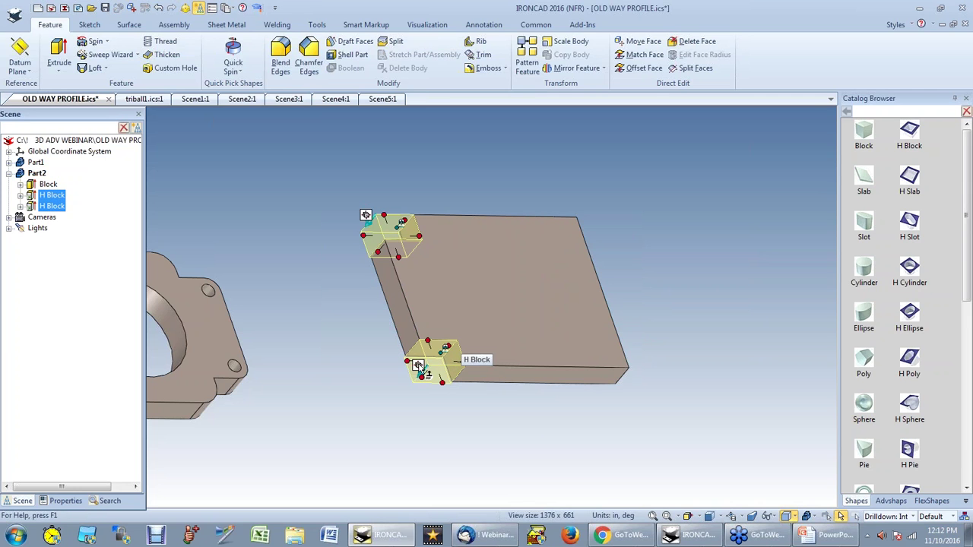
key("F10")
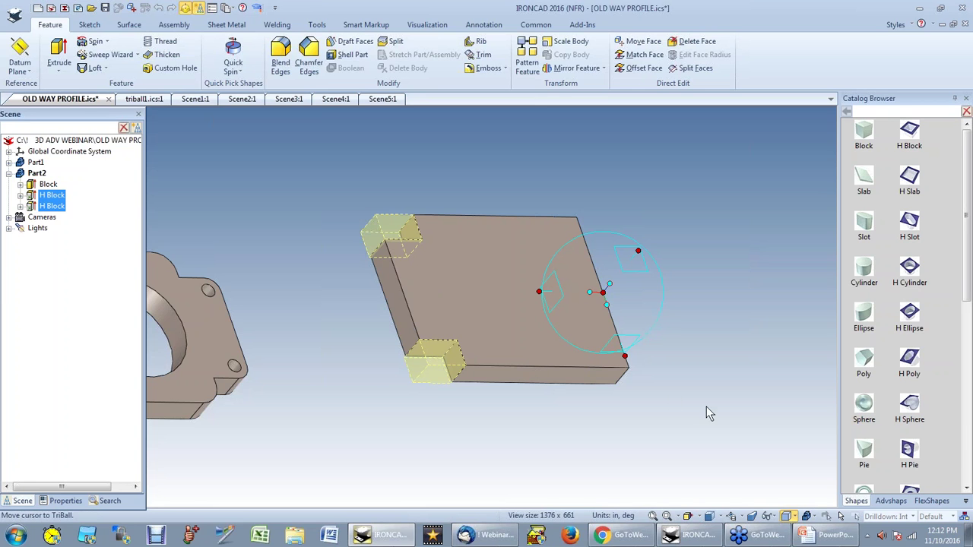
right_click(604, 294)
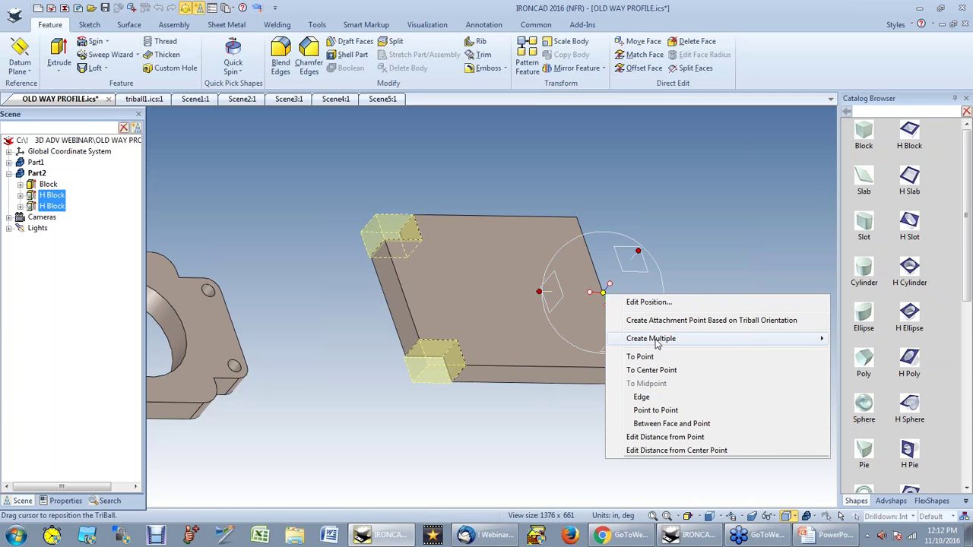
left_click(661, 424)
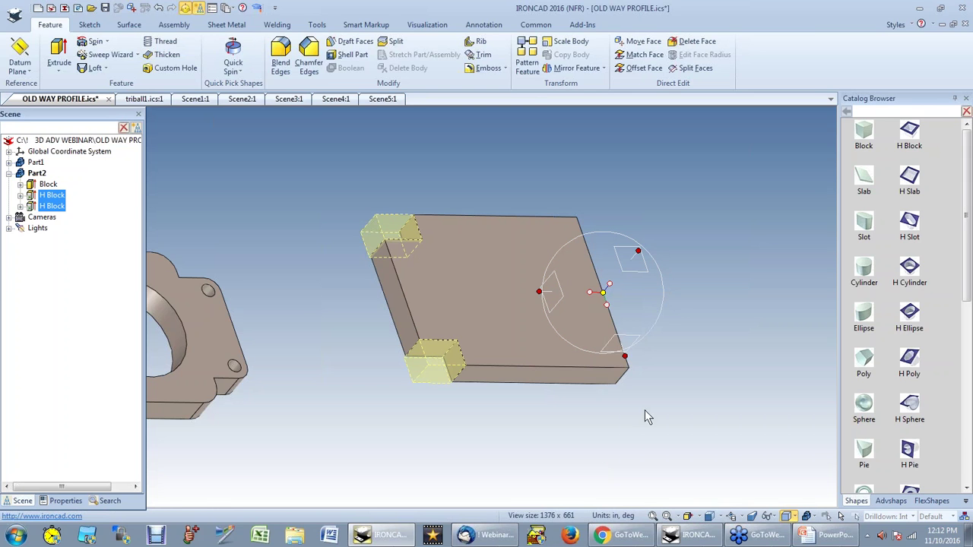
left_click(405, 325)
left_click(602, 291)
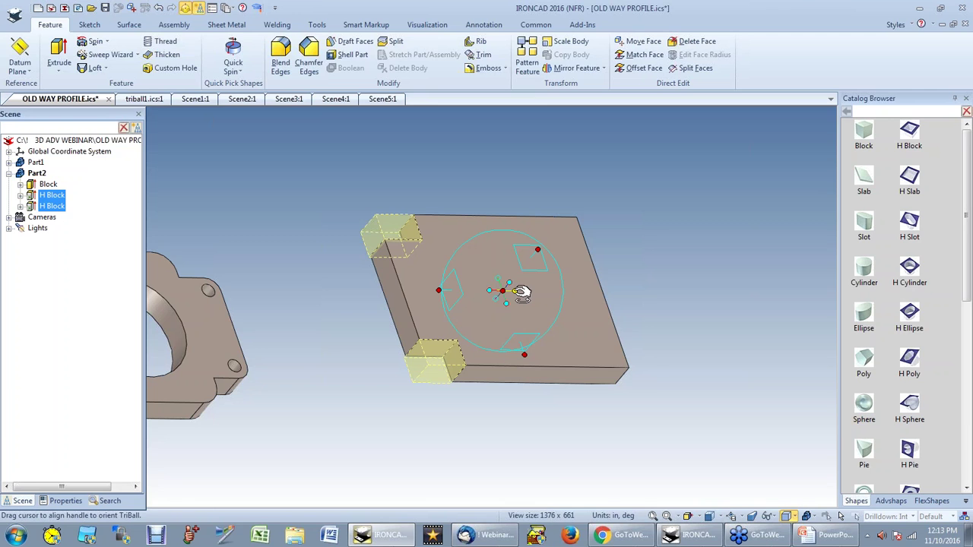
Step: Mirror both H Blocks as linked copies onto the plate's two opposite corners and close the TriBall
right_click(519, 292)
mouse_move(575, 465)
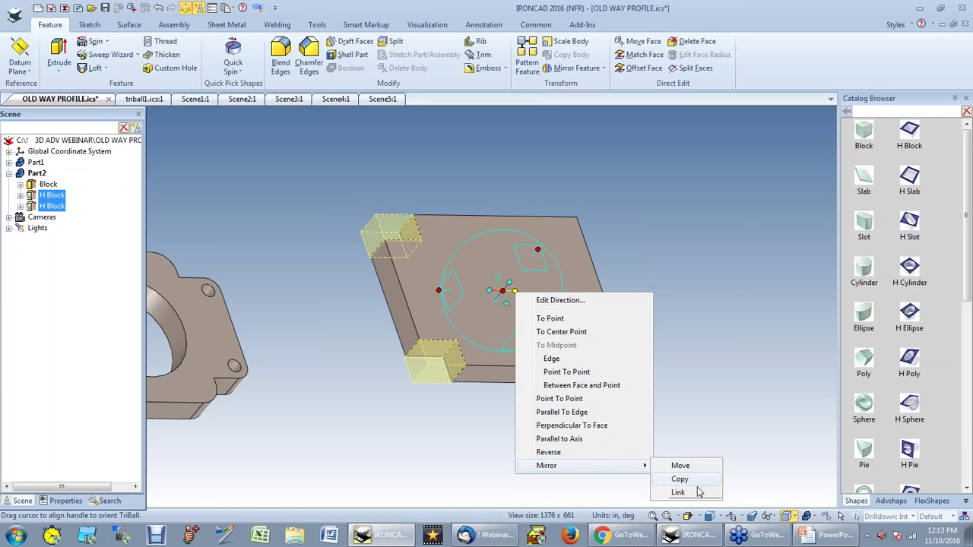
left_click(697, 493)
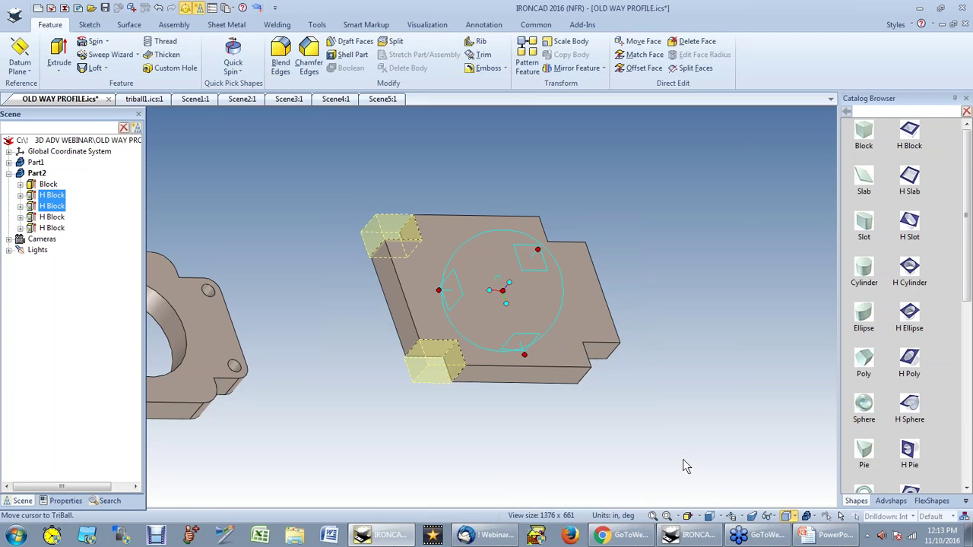
key("F10")
left_click(687, 426)
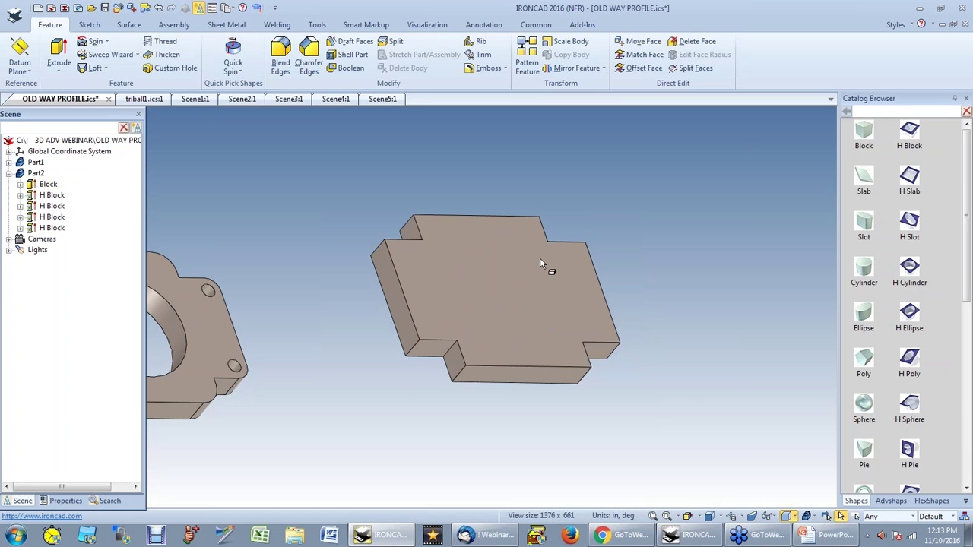
left_click(413, 233)
left_click(412, 232)
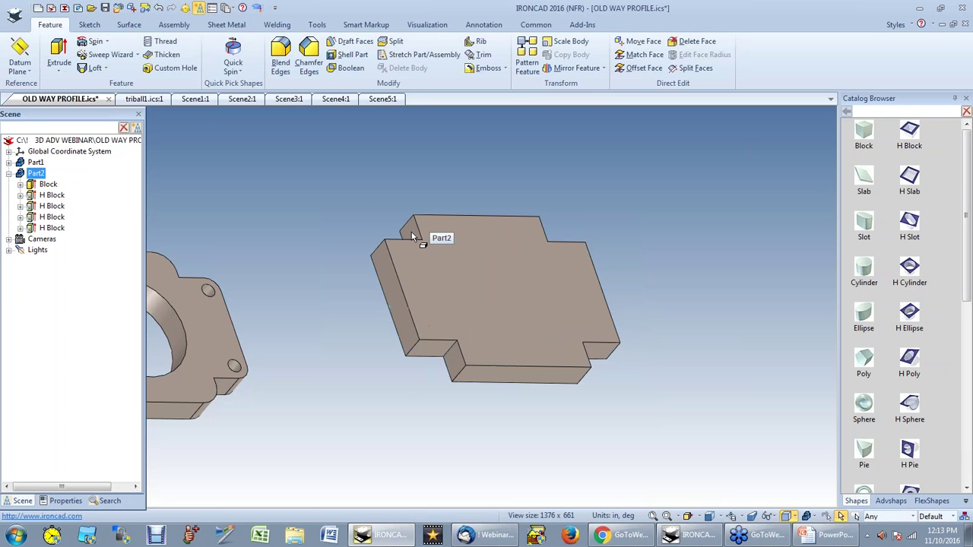
left_click_drag(398, 257, 387, 296)
left_click(352, 405)
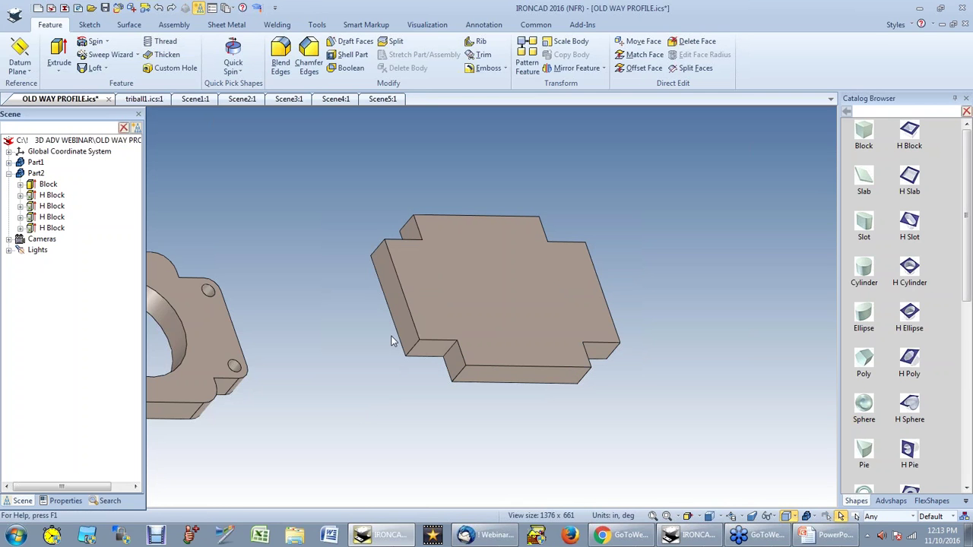
Step: Start a Blend Edges feature on the plate and switch the display to Wire Frame
mouse_move(508, 330)
left_mouse_down()
mouse_move(522, 326)
mouse_move(504, 339)
left_mouse_up()
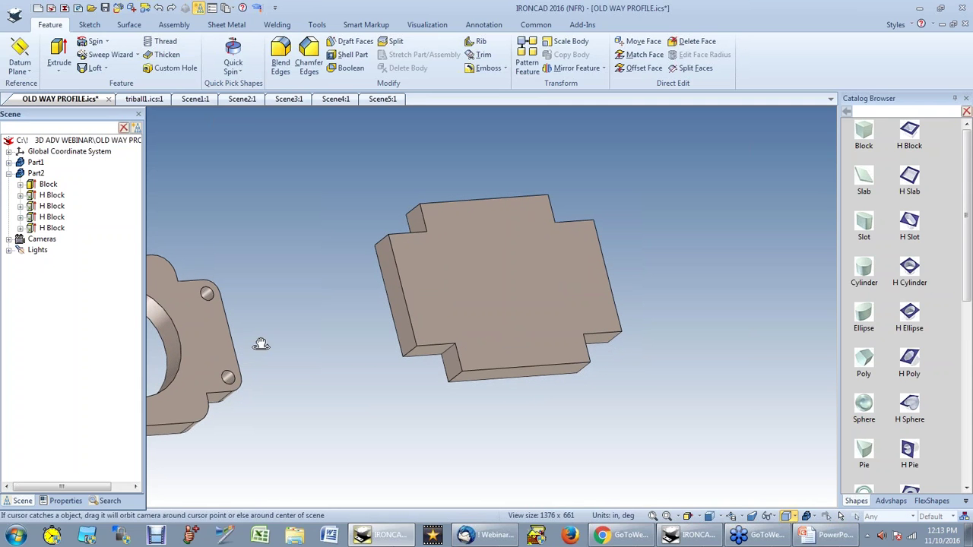
left_click_drag(232, 341, 297, 322)
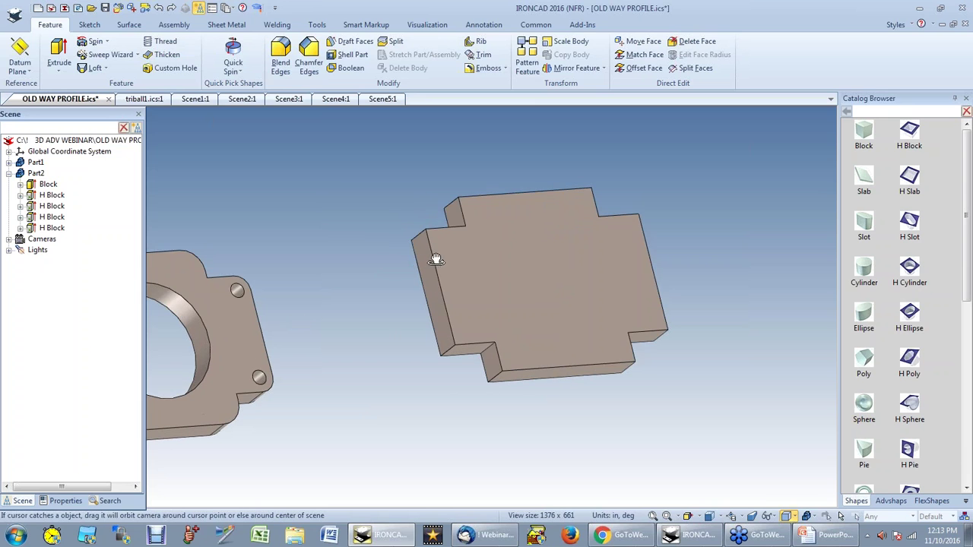
key("Escape")
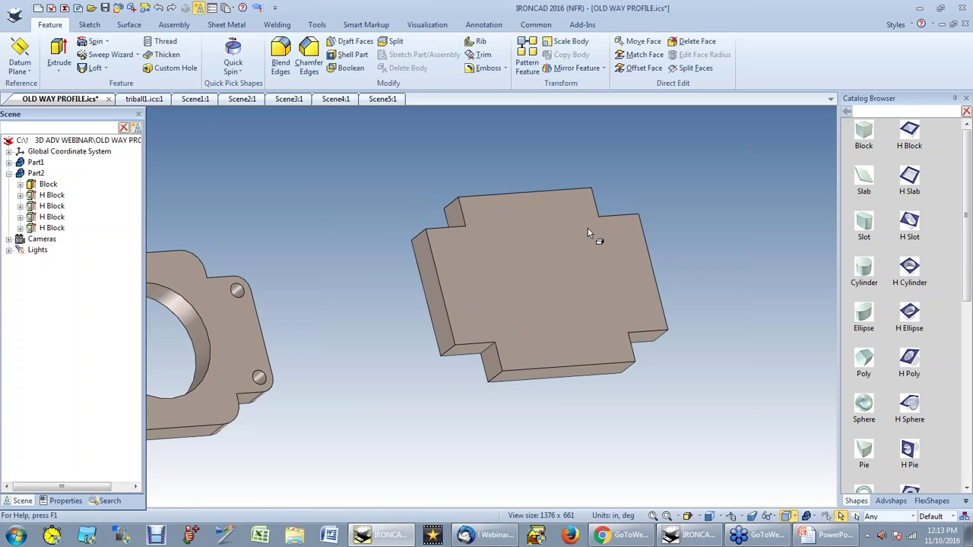
scroll(588, 232, "up", 2)
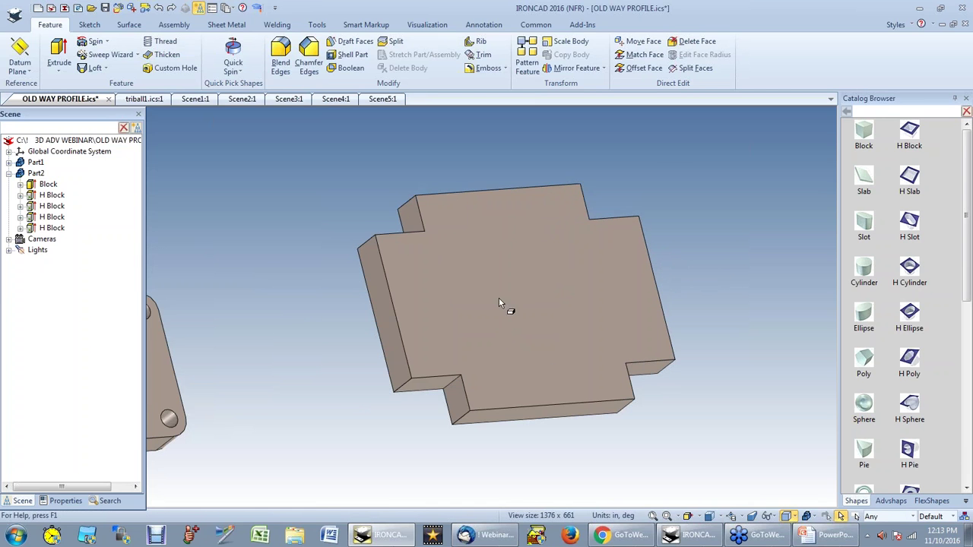
left_click(286, 55)
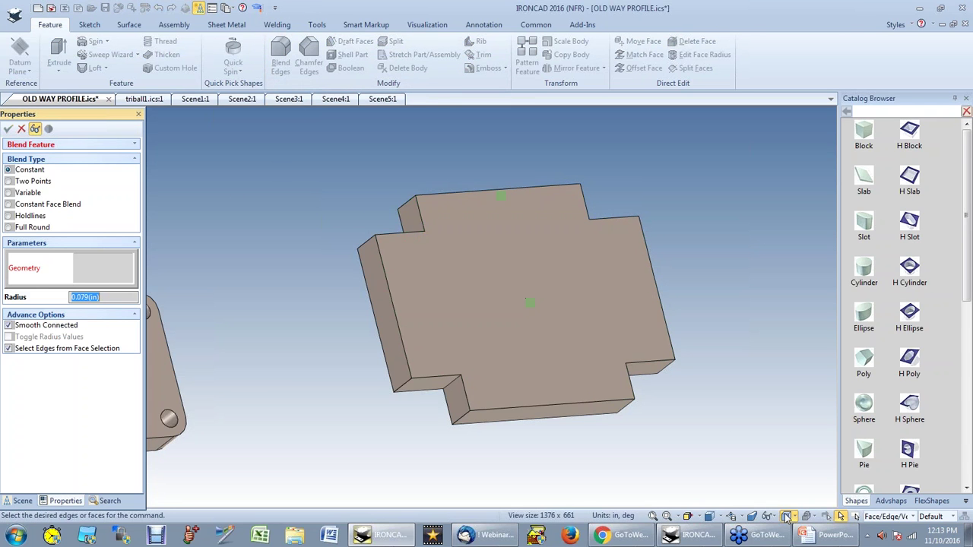
mouse_move(788, 536)
left_click(792, 517)
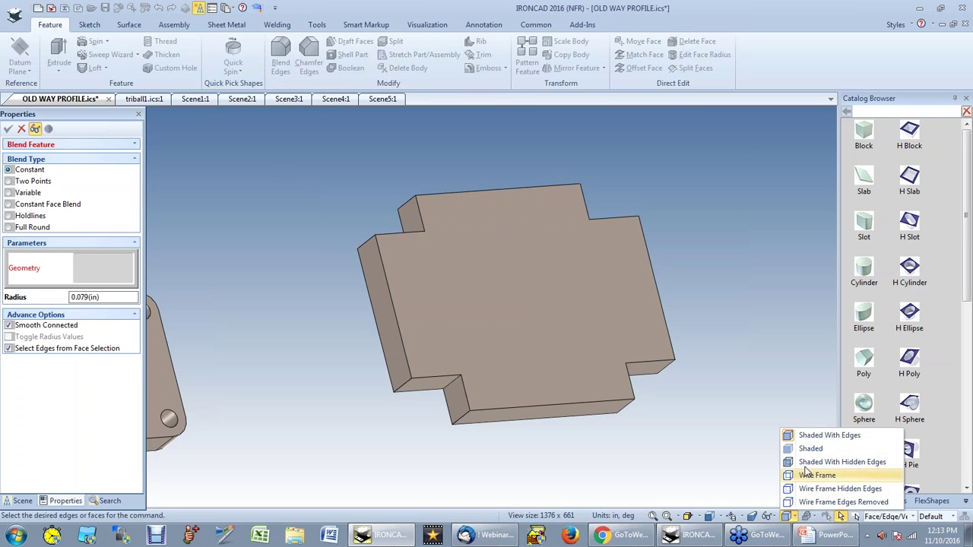
left_click(806, 476)
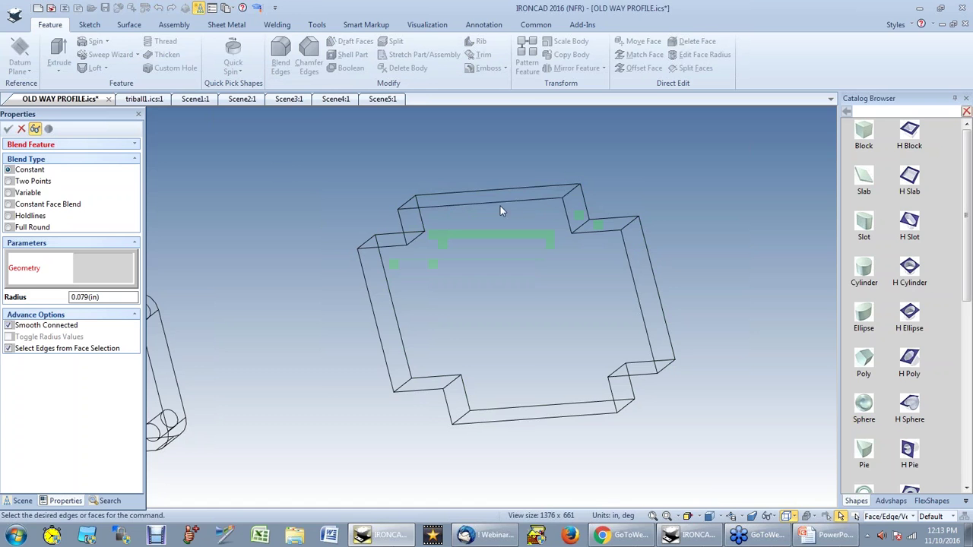
Step: Blend the four outer corner edges of the plate's upper and lower tabs with a constant radius of 0.75 in
double_click(125, 297)
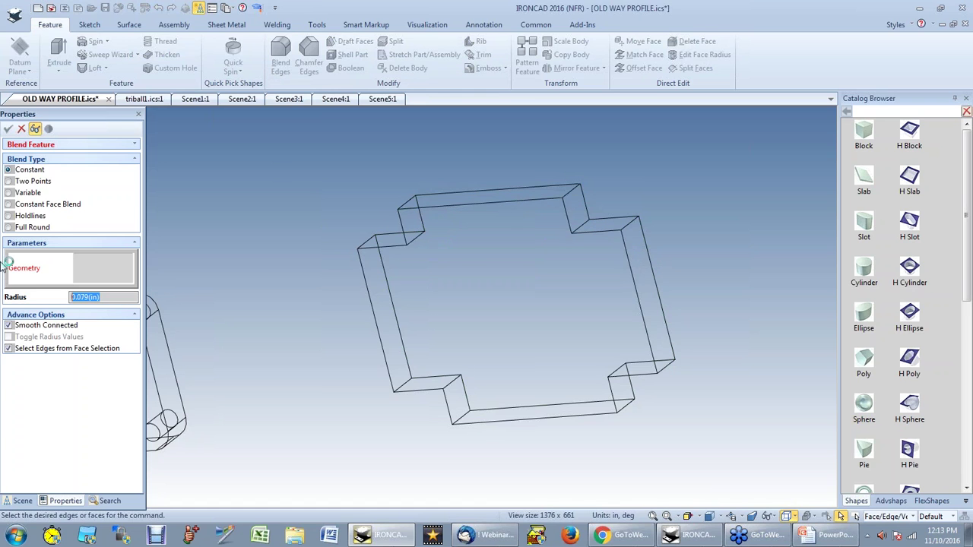
type(".75")
key("Return")
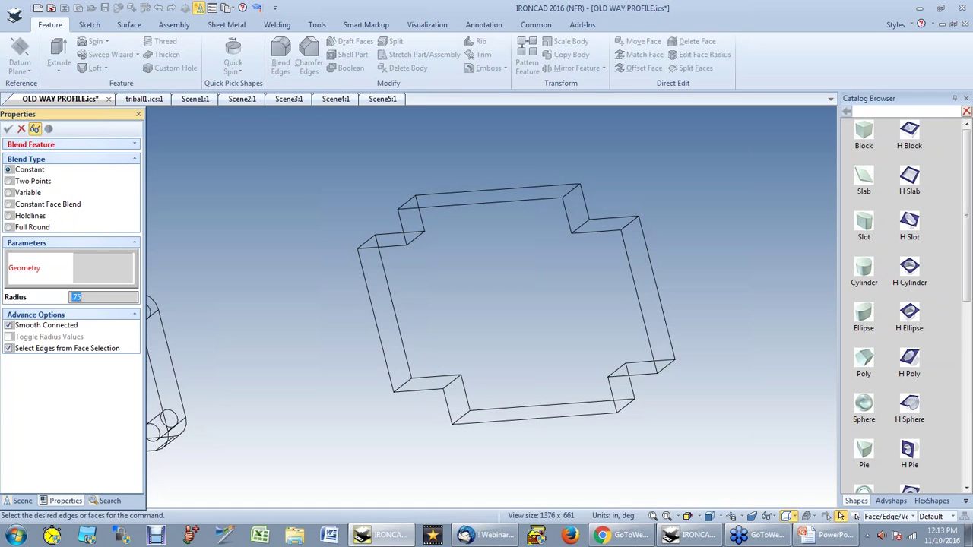
left_click(413, 203)
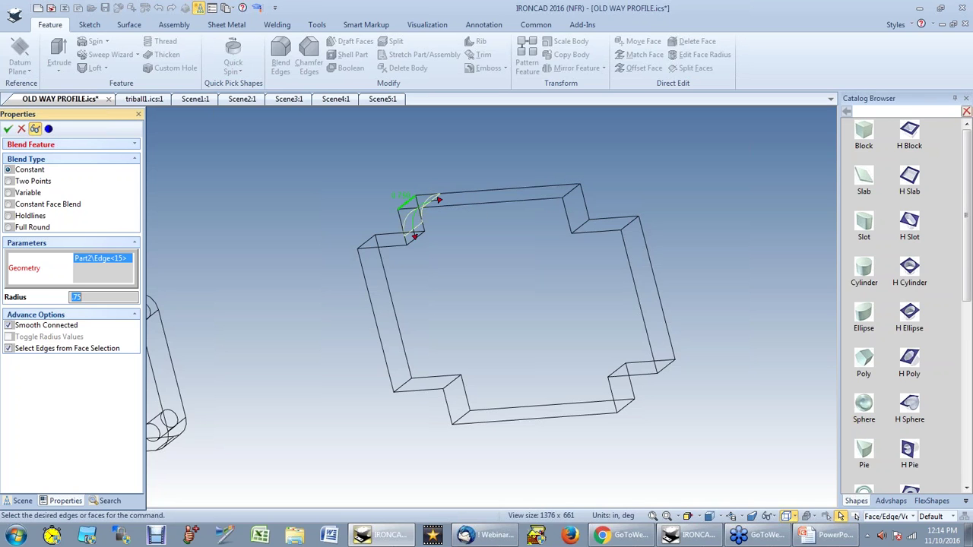
left_click(572, 194)
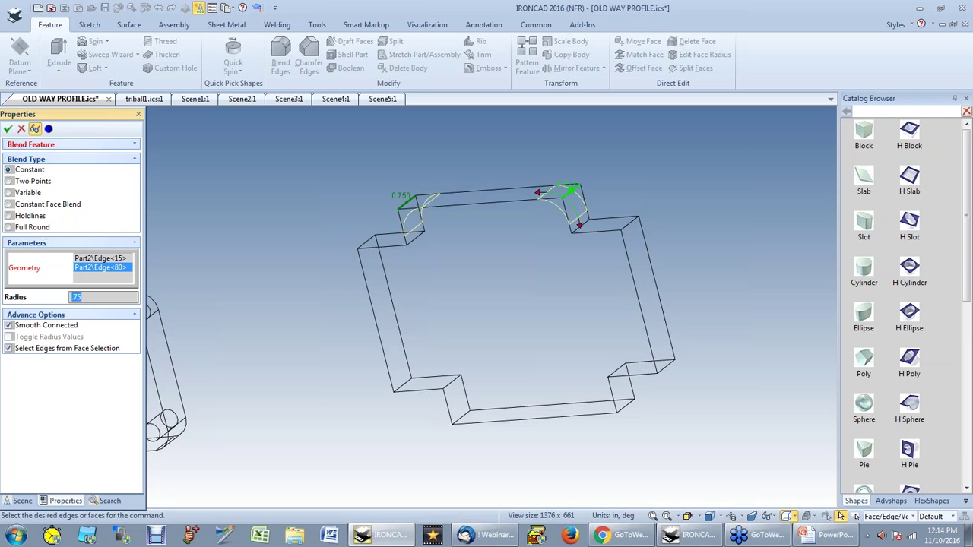
left_click(623, 411)
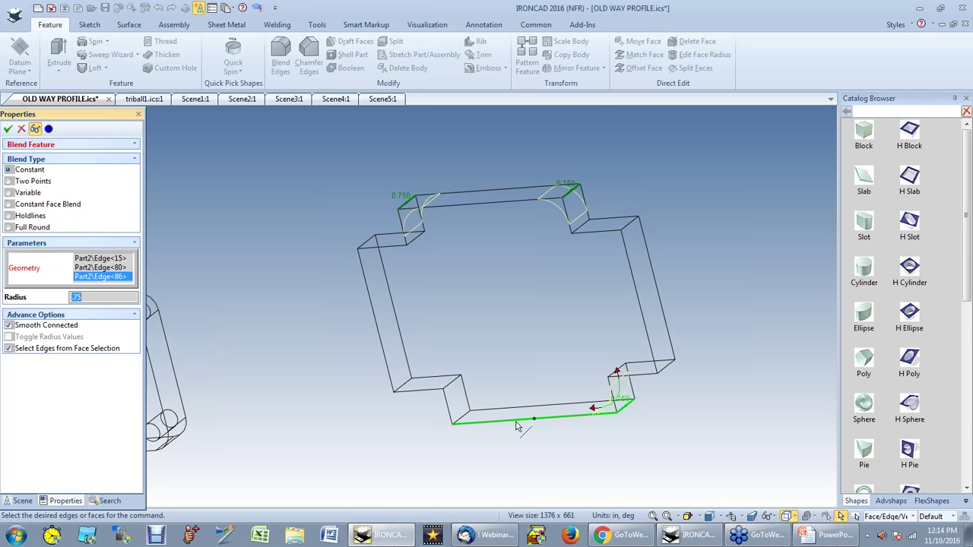
left_click(460, 420)
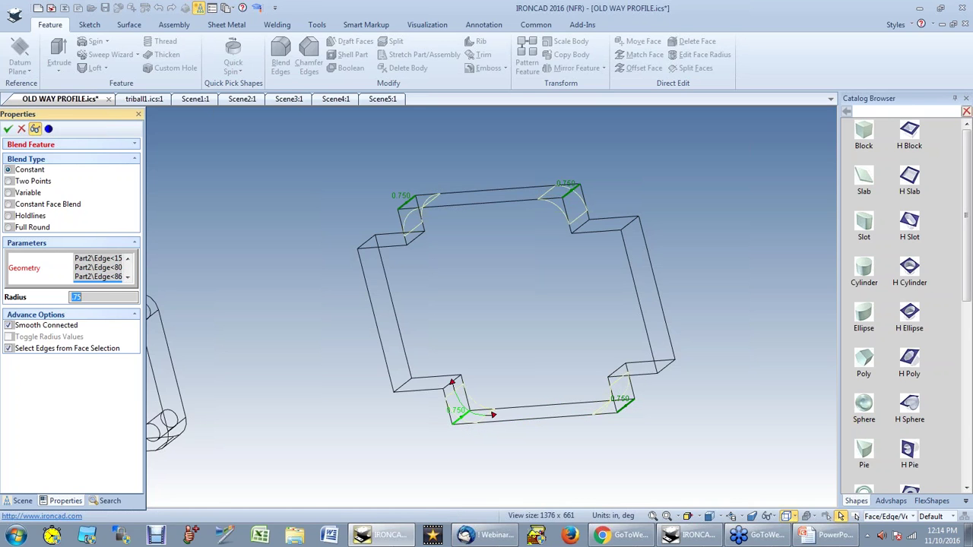
left_click(9, 130)
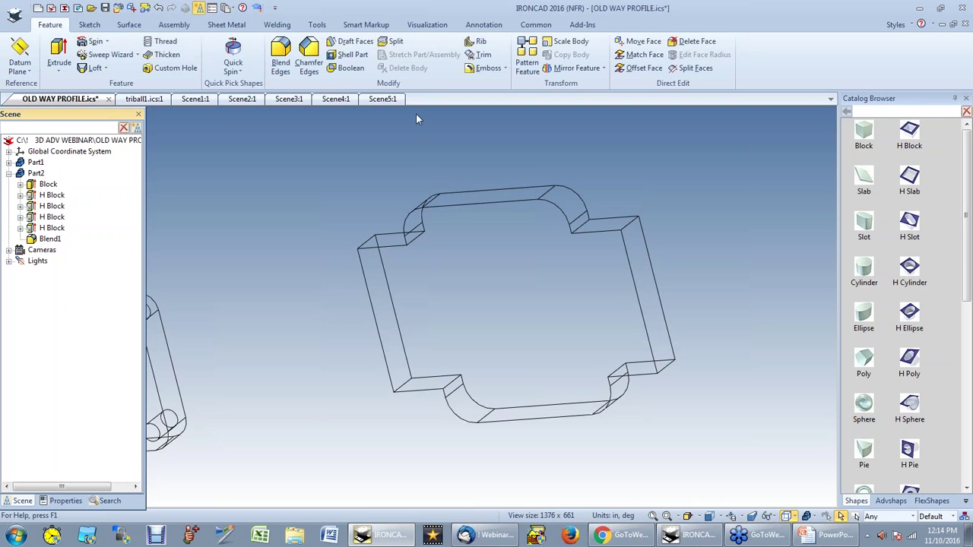
Step: Blend the four outer corner edges of the plate's left and right tabs with a constant radius of 0.5 in
left_click(275, 52)
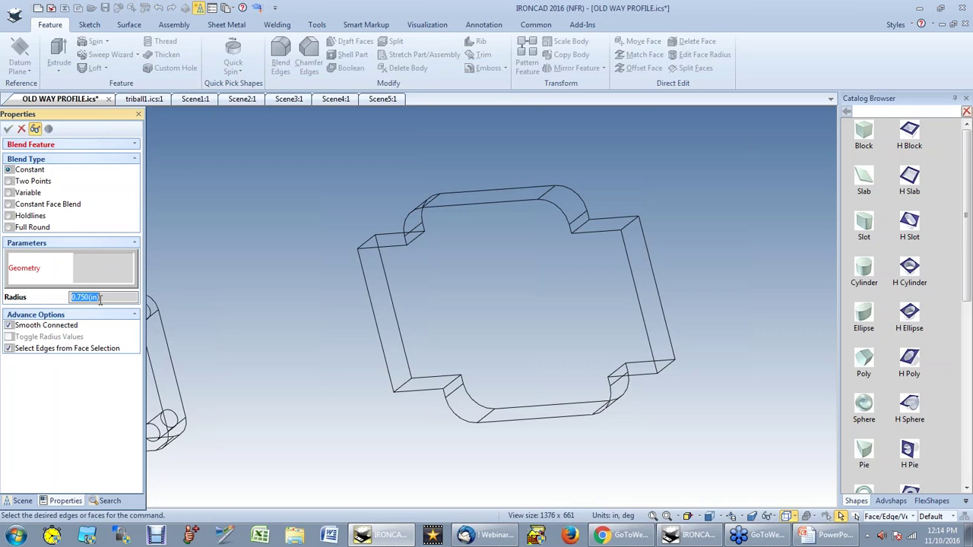
type(".5")
left_click(363, 242)
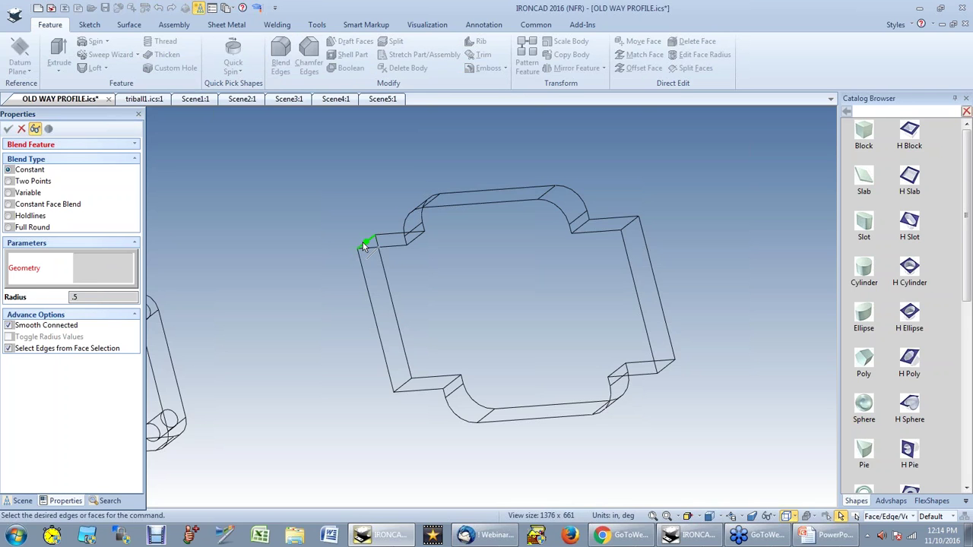
left_click(399, 383)
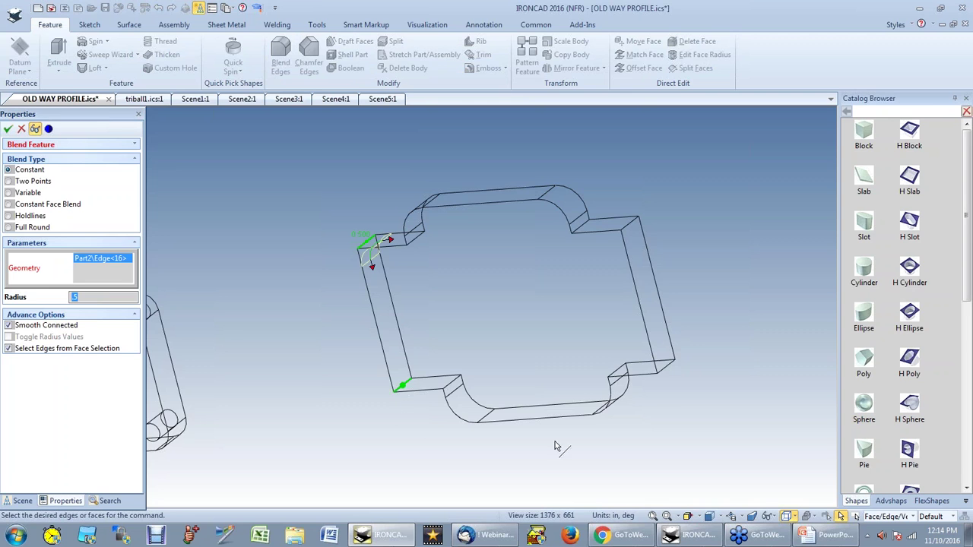
left_click(659, 367)
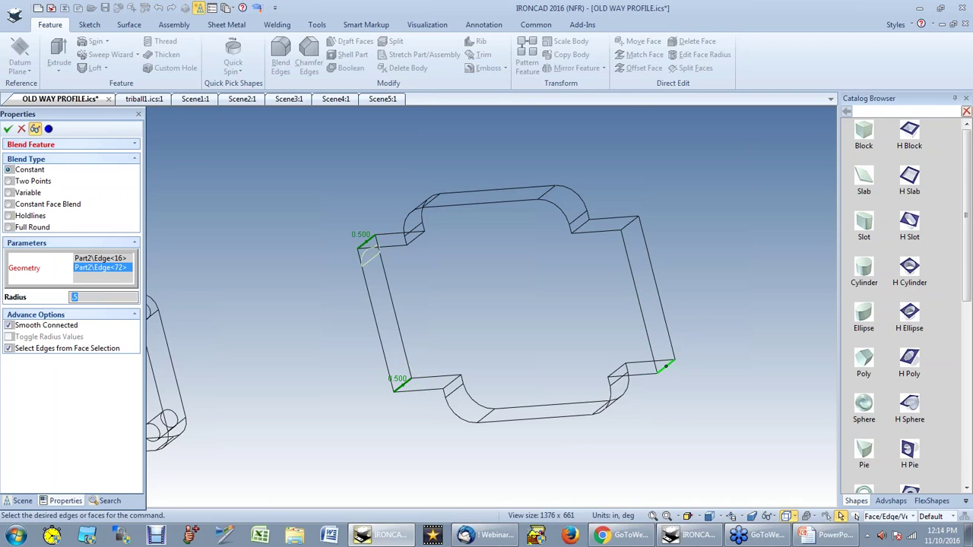
left_click(628, 227)
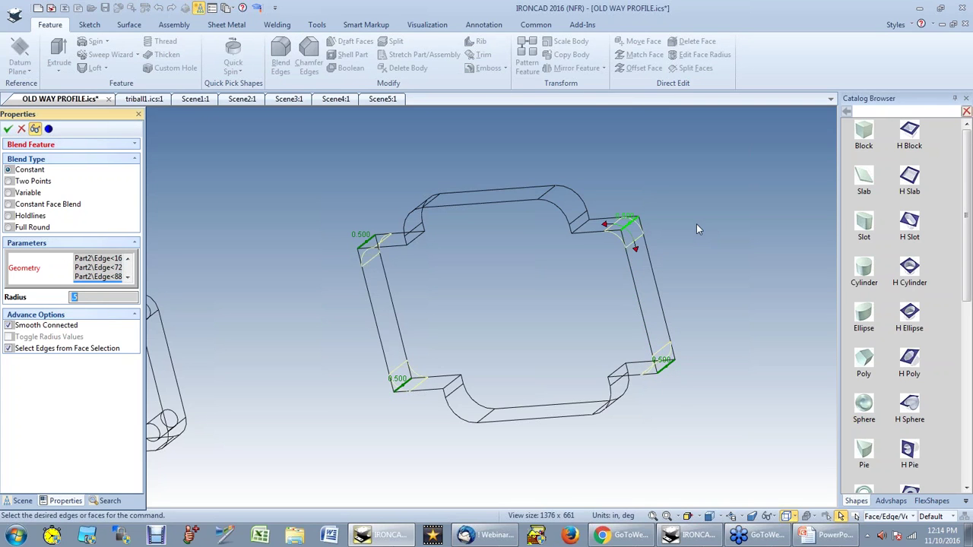
left_click(7, 128)
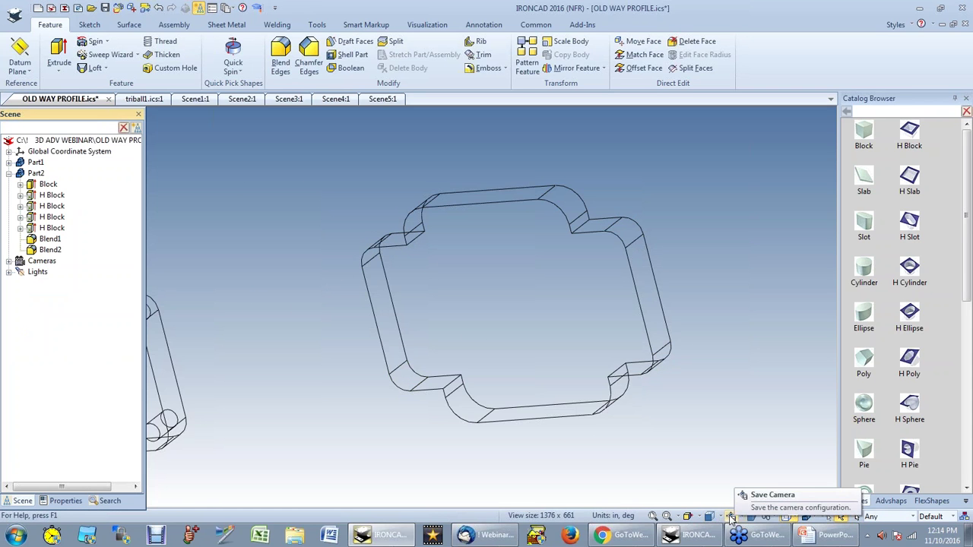
Step: Switch the display back to Shaded With Edges
left_click(793, 516)
left_click(805, 479)
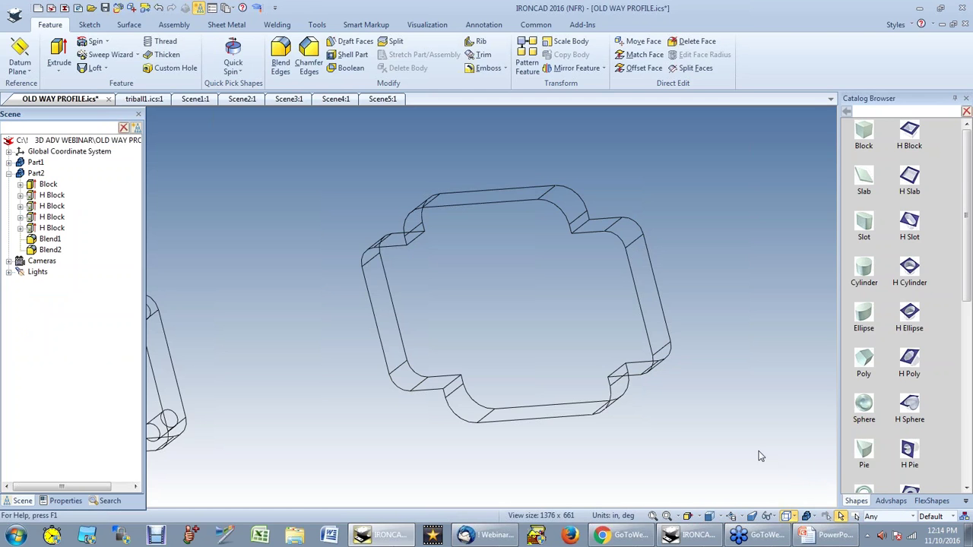
left_click(793, 517)
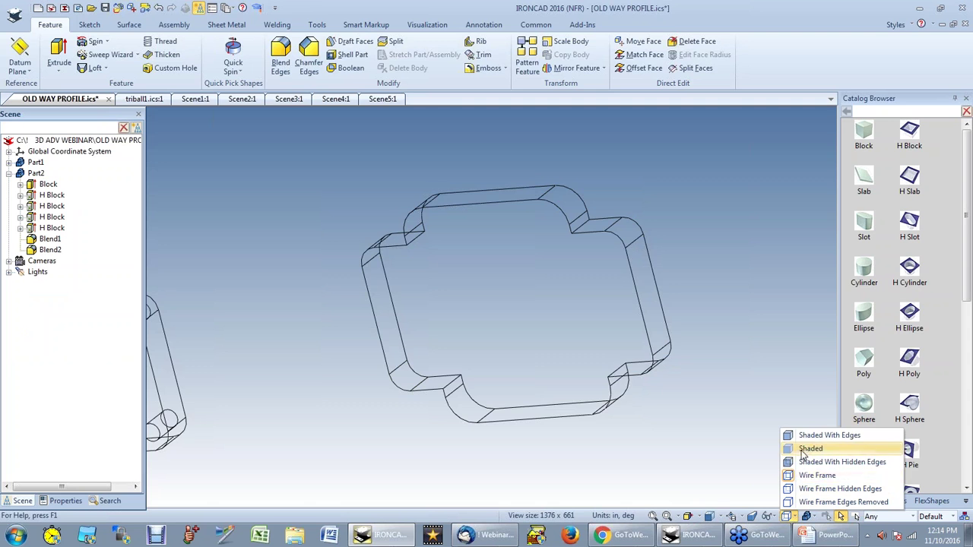
left_click(809, 438)
scroll(680, 410, "up", 1)
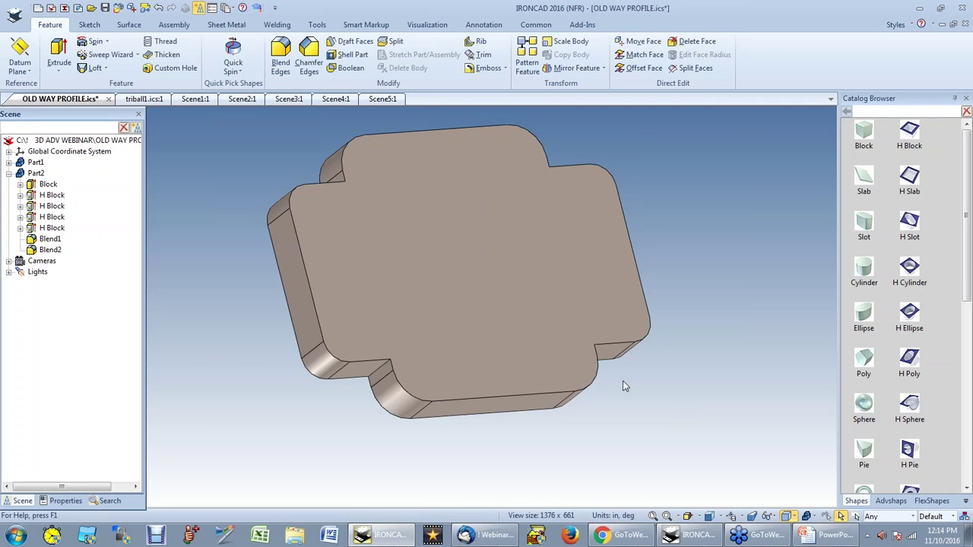
scroll(575, 356, "down", 1)
scroll(396, 255, "up", 2)
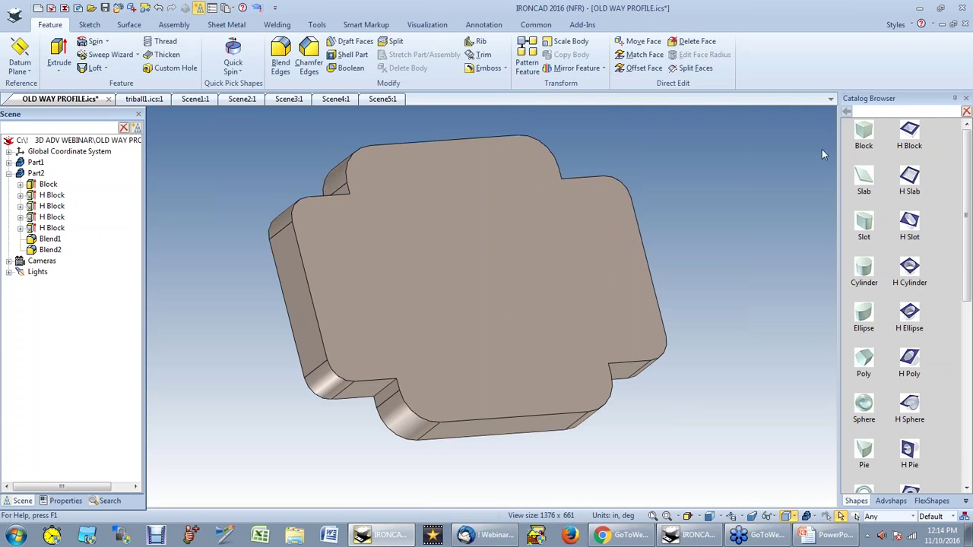
Step: Place an H Cylinder at the center of the plate's upper-left 0.5 in corner blend and set its diameter to 0.5 in
left_click_drag(864, 268, 468, 216)
left_click_drag(909, 269, 314, 221)
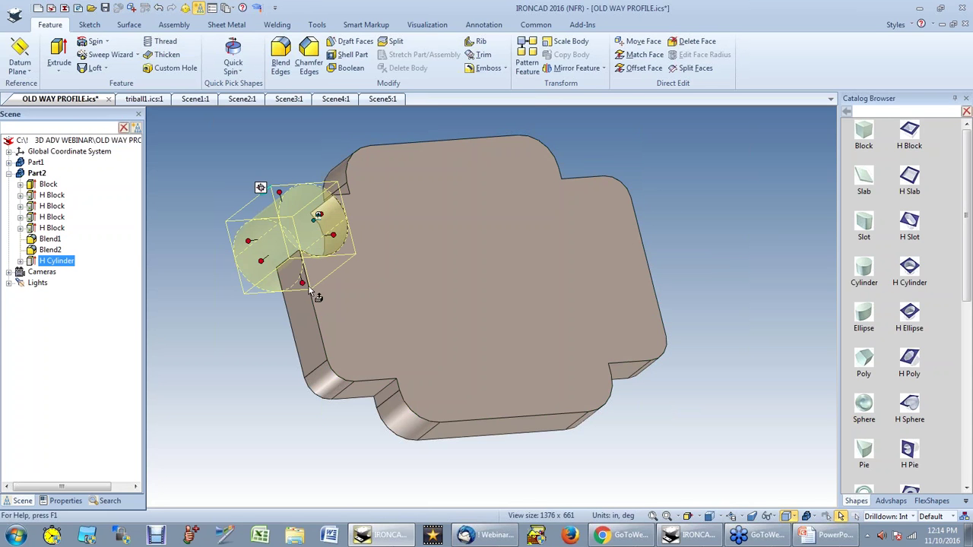
mouse_move(307, 280)
key("BackSpace")
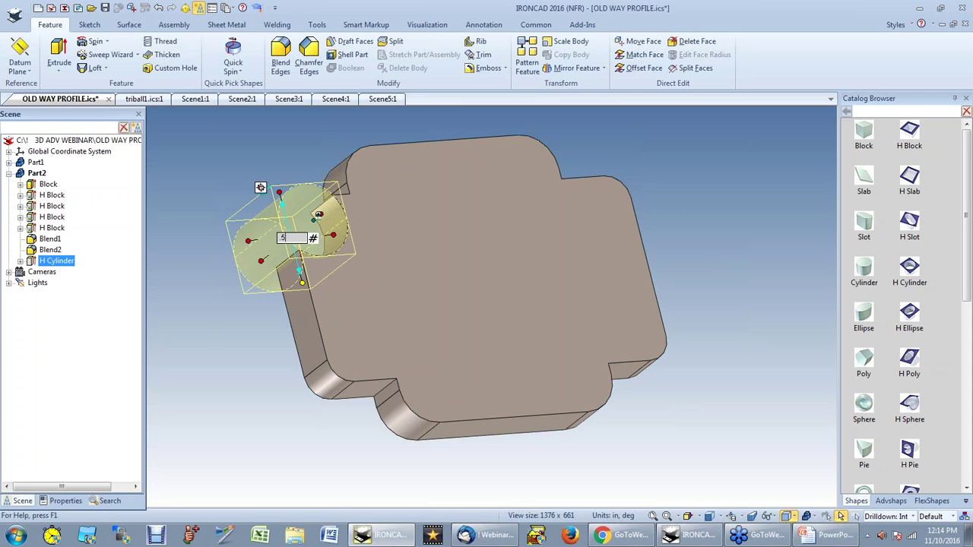
type(".5")
key("Return")
left_click(693, 247)
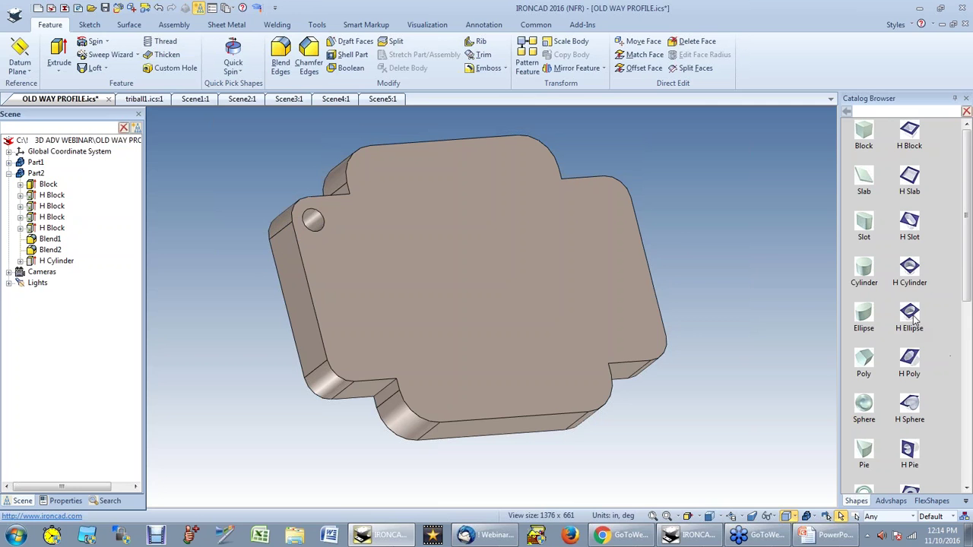
Step: Add an H Cylinder at the center of the plate's upper-right corner blend with a diameter of 0.5 in
left_click_drag(609, 201, 612, 198)
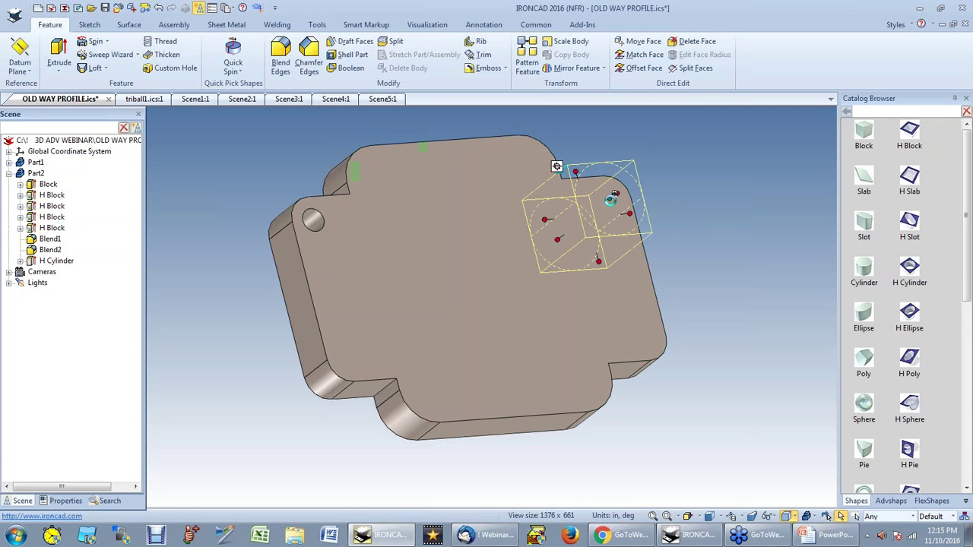
left_click(601, 259)
type(".5")
key("Return")
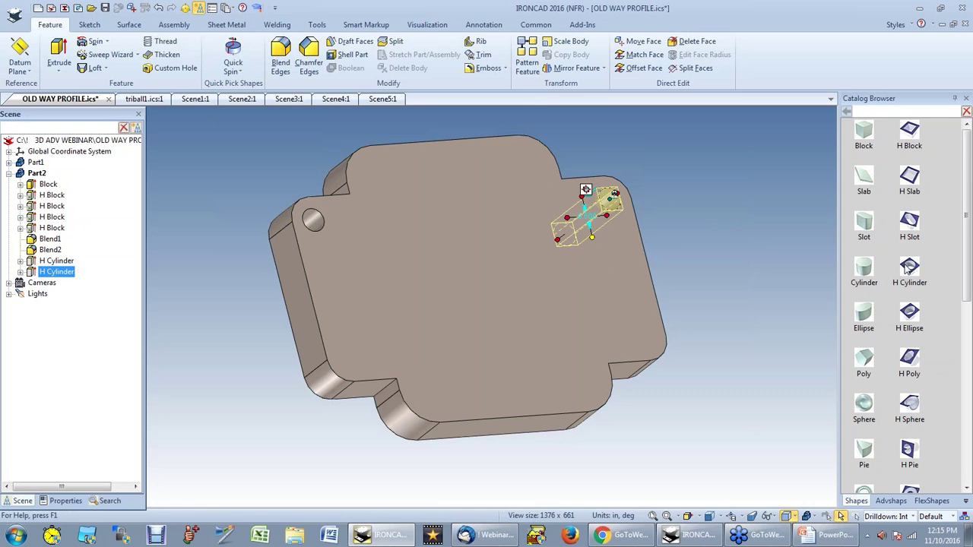
Step: Add an H Cylinder at the center of the plate's lower-right corner blend with a diameter of 0.5 in
left_click_drag(649, 336, 645, 336)
left_click(636, 397)
type(".5")
key("Return")
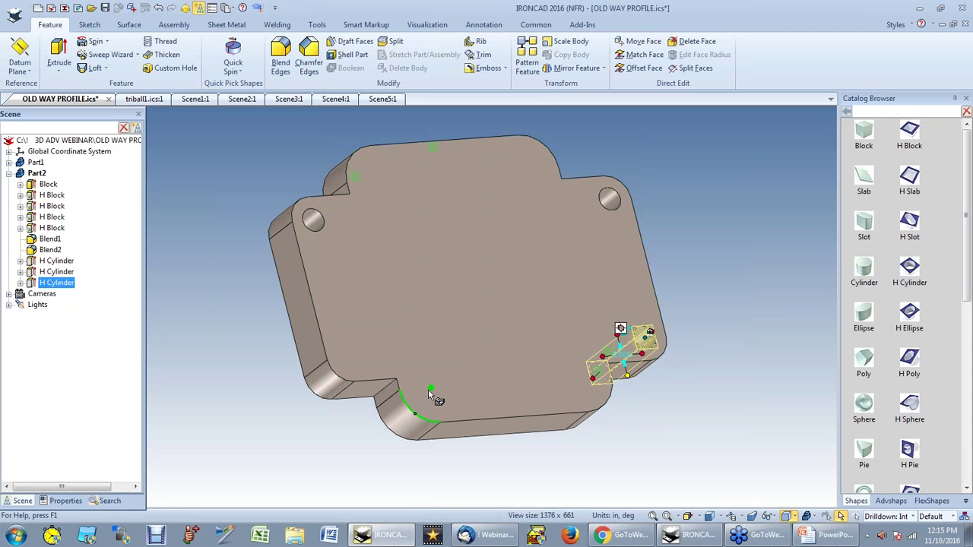
Step: Add an H Cylinder at the center of the plate's lower-left corner blend, sized 0.5 in like the other corner holes, and deselect it
left_click_drag(349, 359, 349, 360)
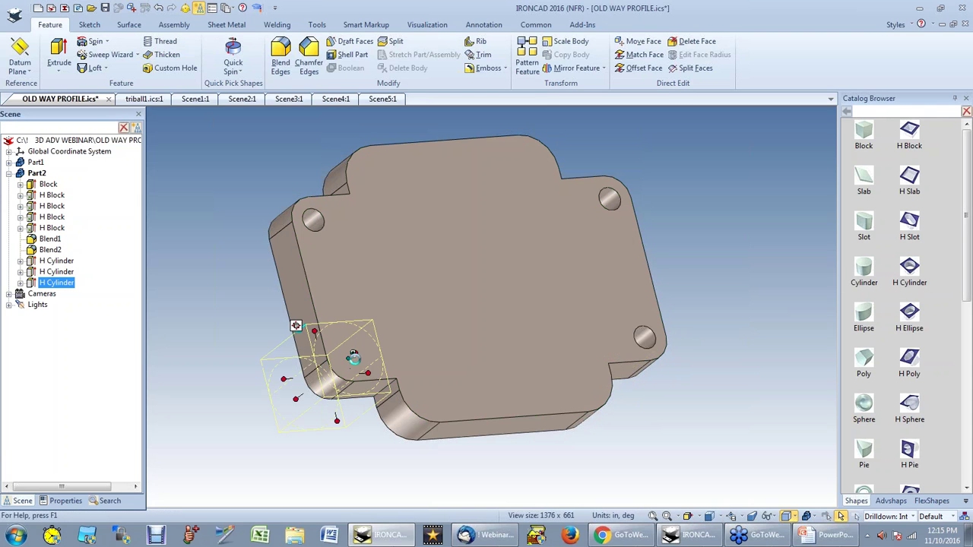
left_click(337, 420)
key("BackSpace")
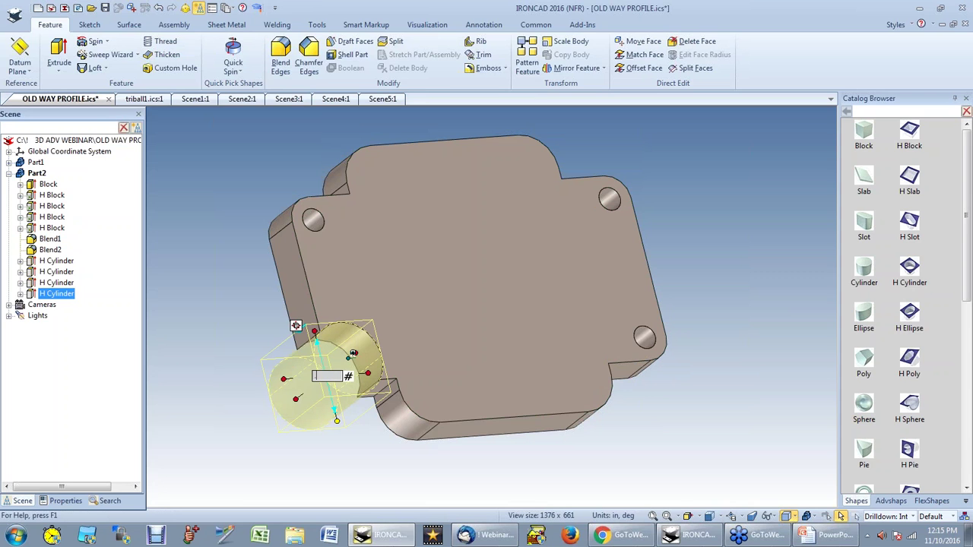
key("Return")
left_click(311, 442)
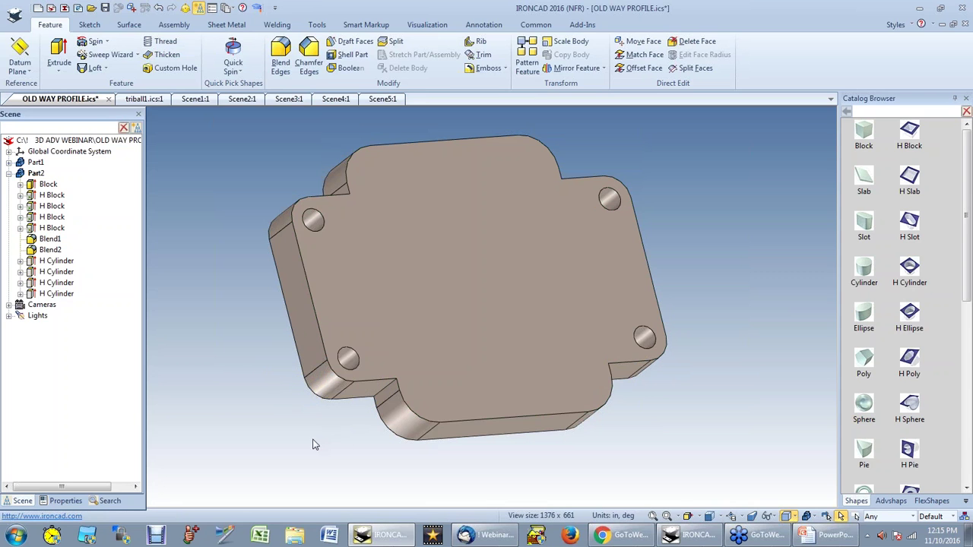
Step: Place an H Cylinder at the center of the plate's front face and set its diameter to 4 in
scroll(416, 306, "down", 2)
scroll(418, 408, "up", 1)
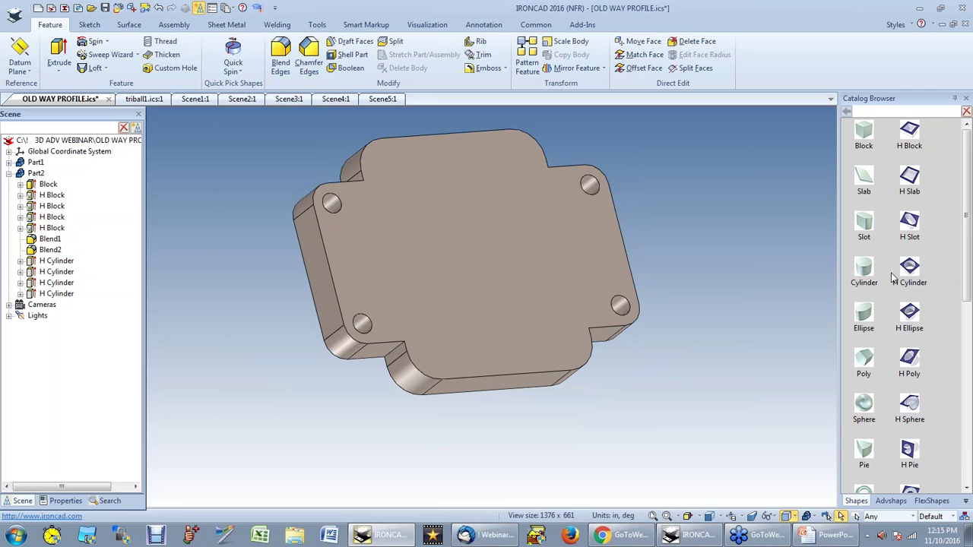
left_click_drag(910, 274, 576, 171)
left_click_drag(910, 270, 574, 270)
left_click_drag(475, 258, 475, 258)
left_click(468, 303)
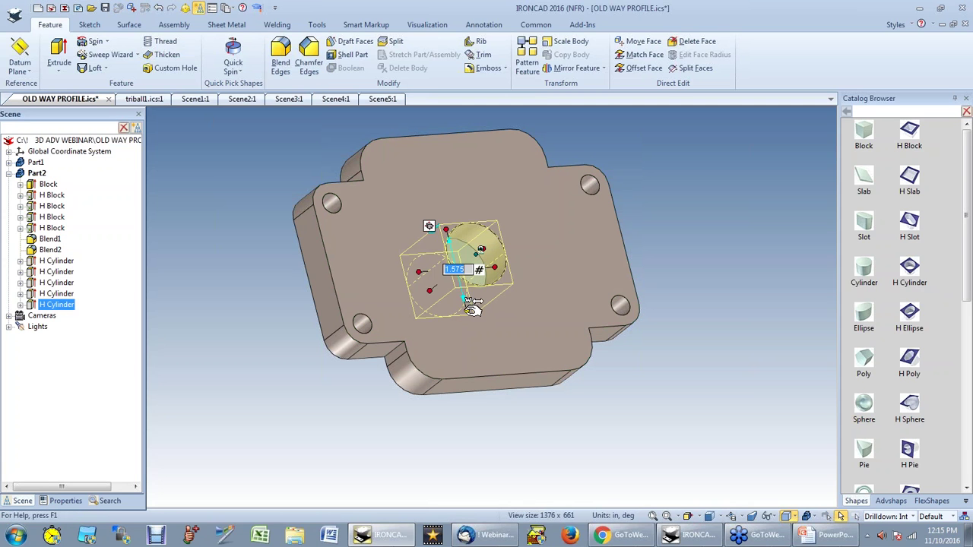
type("4")
key("Return")
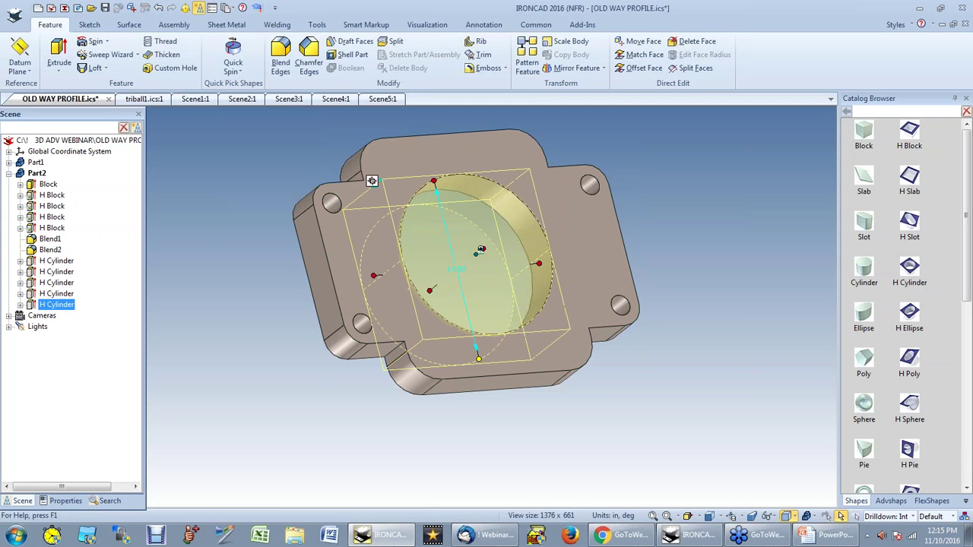
Step: Add a Block in empty space beside the two finished plates to start a new part
left_click(595, 459)
scroll(533, 444, "down", 5)
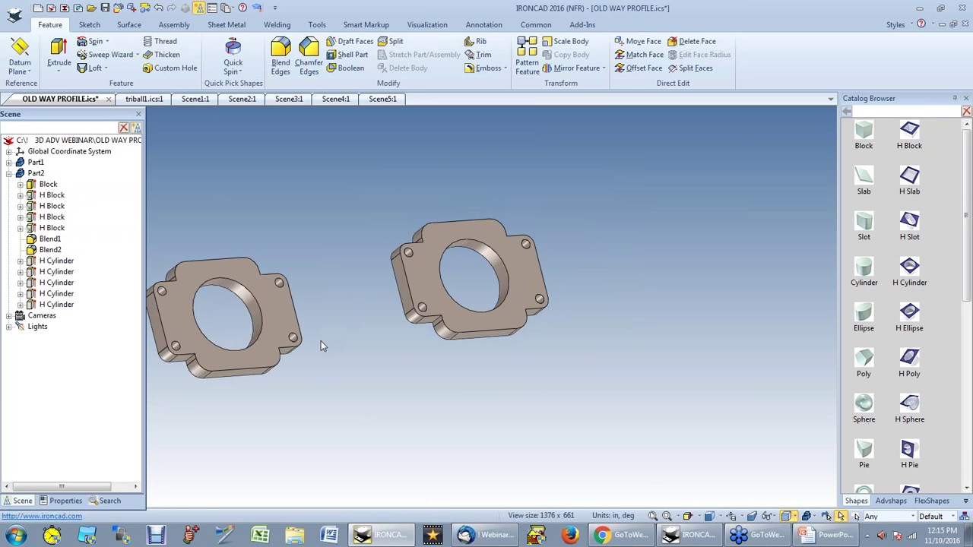
scroll(347, 330, "up", 2)
scroll(456, 304, "down", 5)
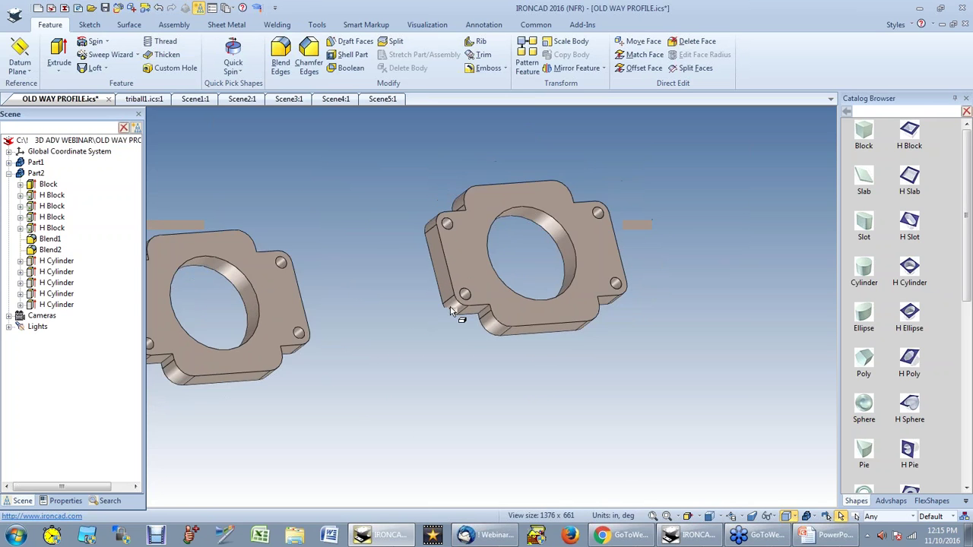
scroll(514, 275, "up", 1)
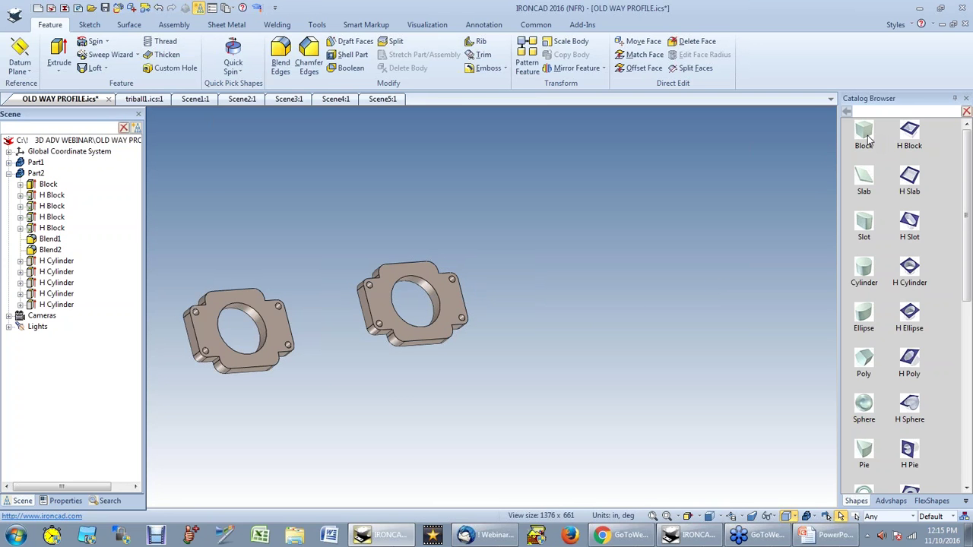
left_click_drag(868, 137, 617, 239)
left_click_drag(621, 285, 620, 283)
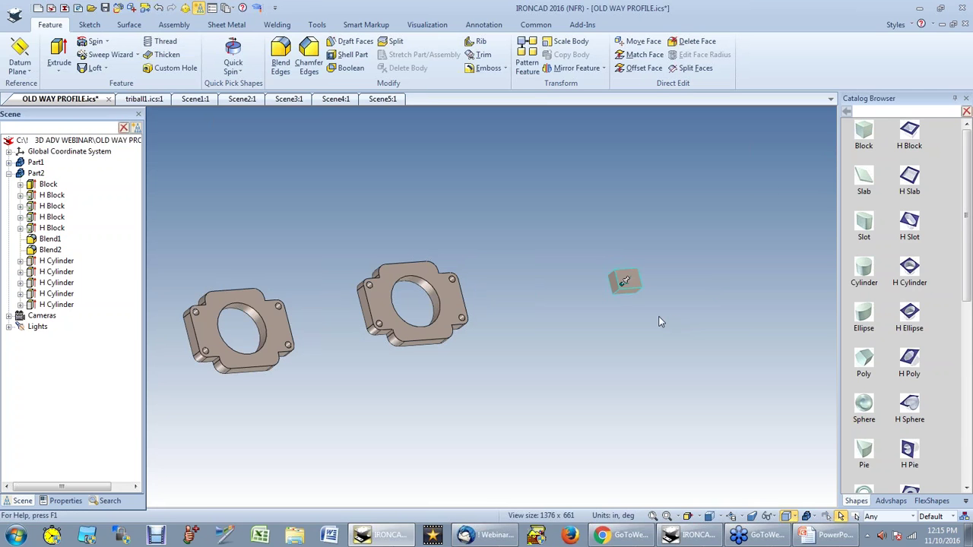
Step: Set the new block's sizebox length to 8 in and width to 6 in, and deselect it
left_click(583, 267)
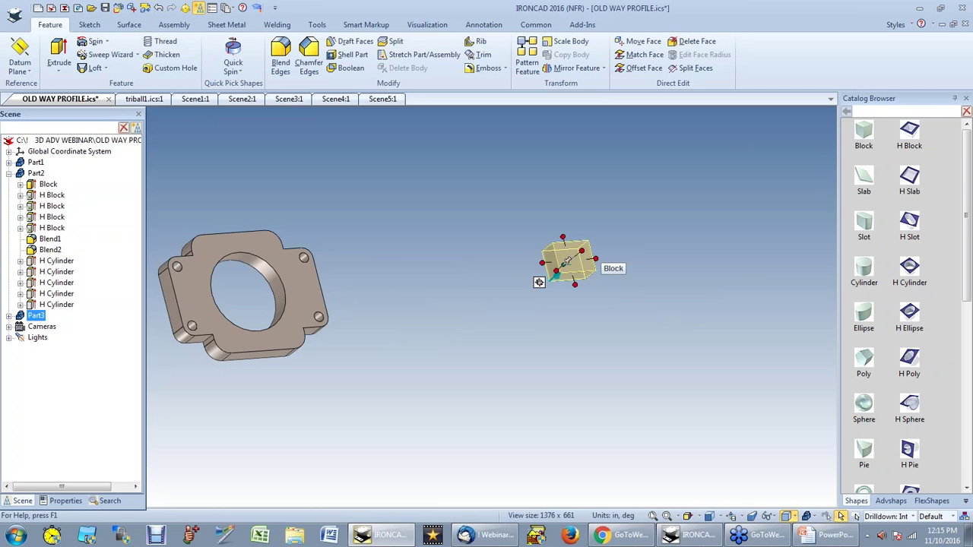
right_click(599, 258)
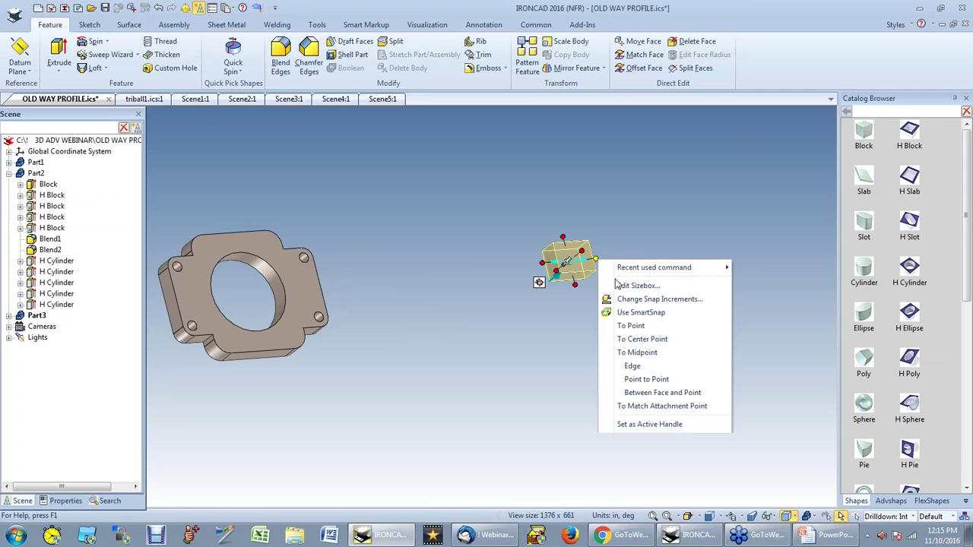
left_click(638, 287)
type("8")
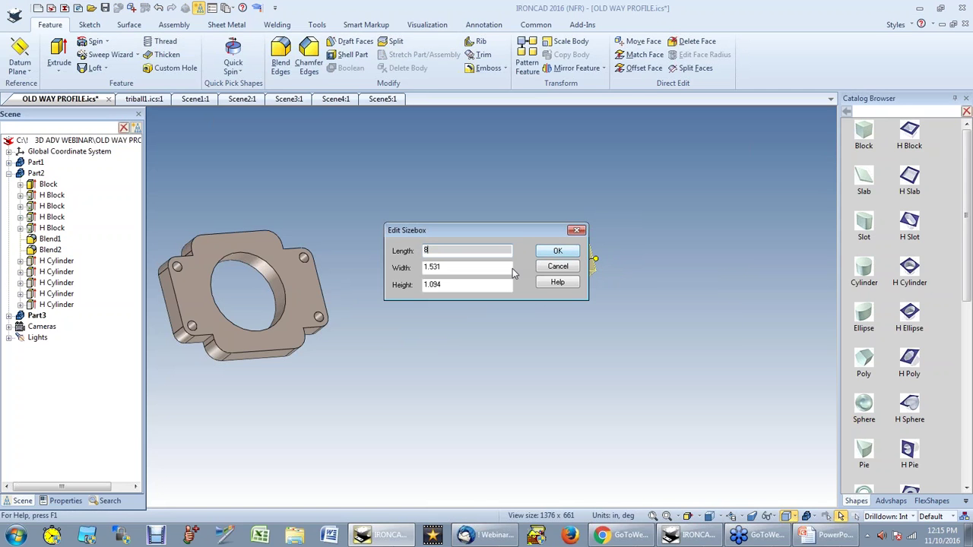
key("Tab")
type("6")
key("Tab")
left_click(557, 251)
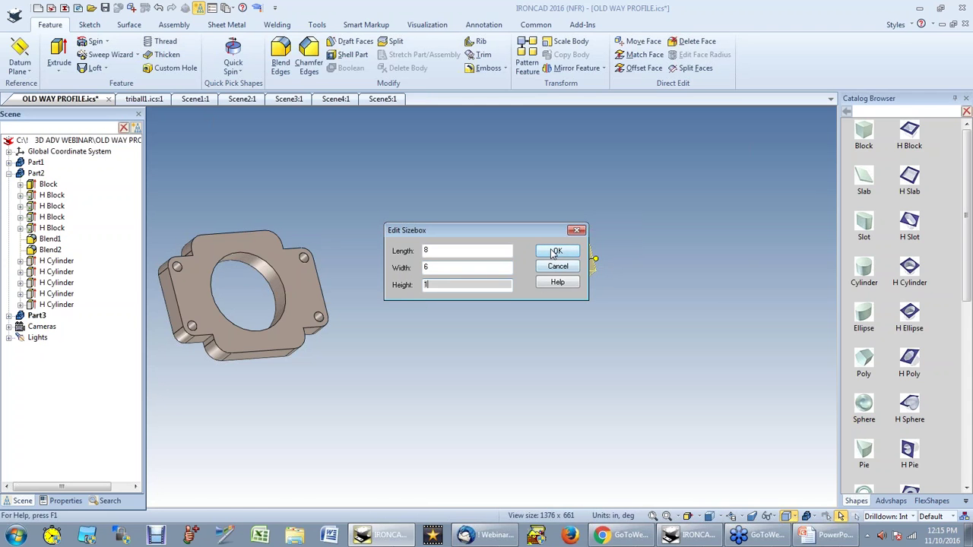
left_click(647, 350)
Step: Open the cross-section sketch of the new part's Block for editing
scroll(685, 225, "up", 2)
left_click(588, 282)
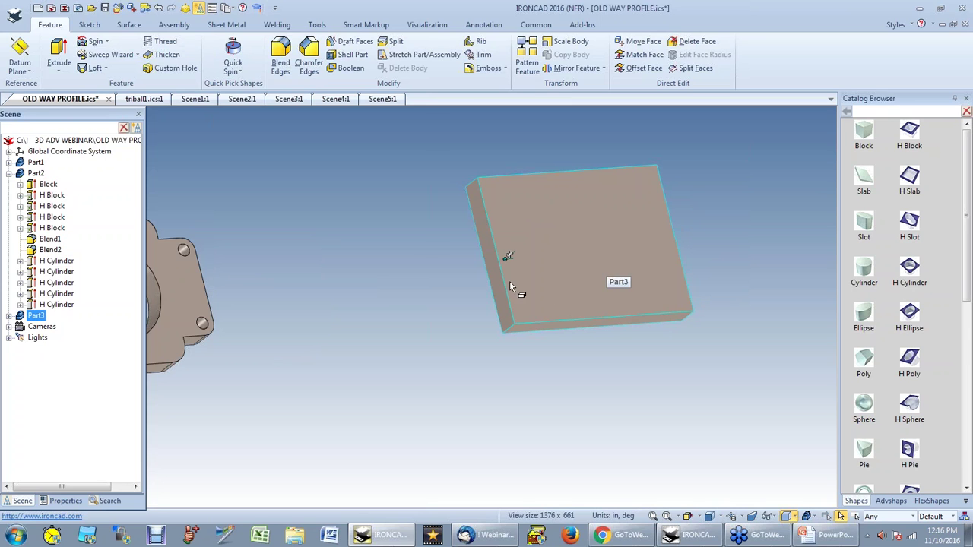
left_click(8, 173)
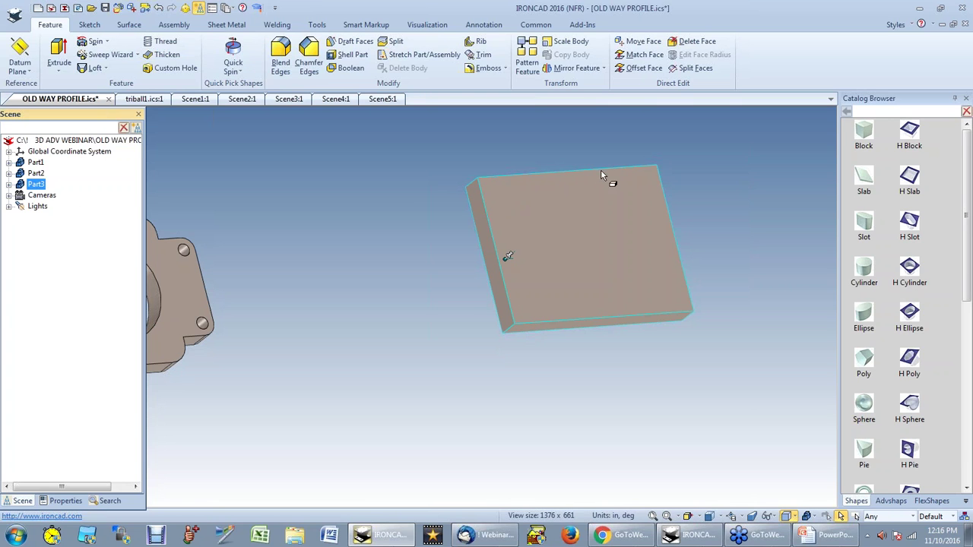
left_click(9, 184)
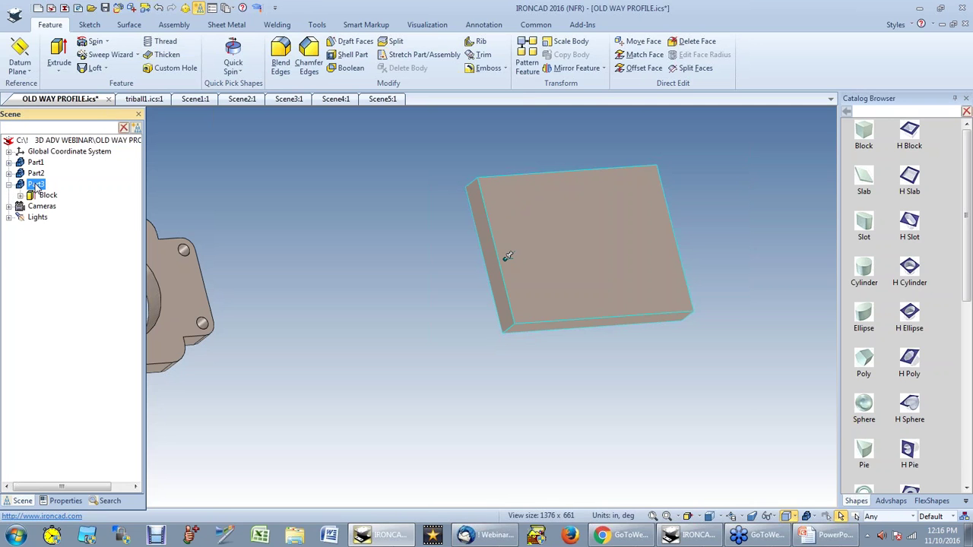
left_click(533, 274)
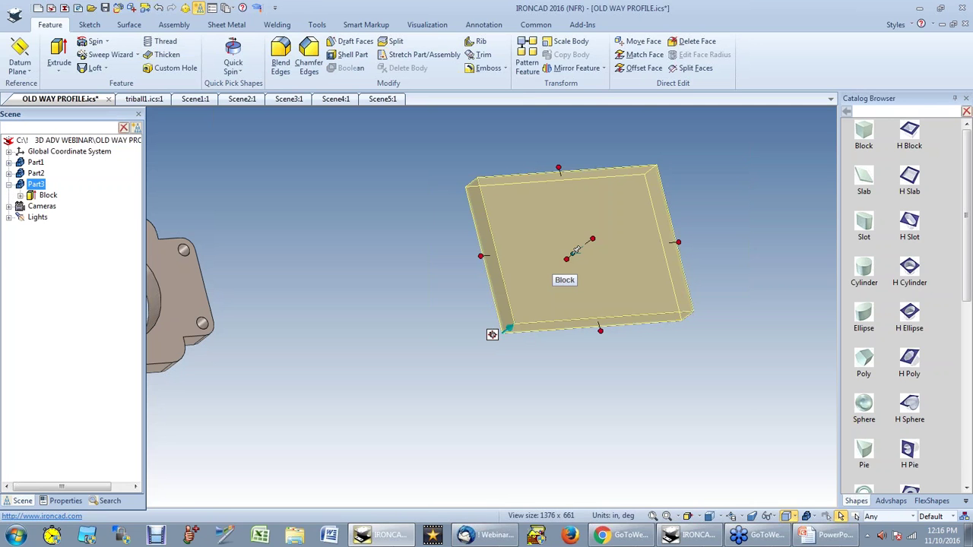
left_click(20, 196)
left_click(60, 207)
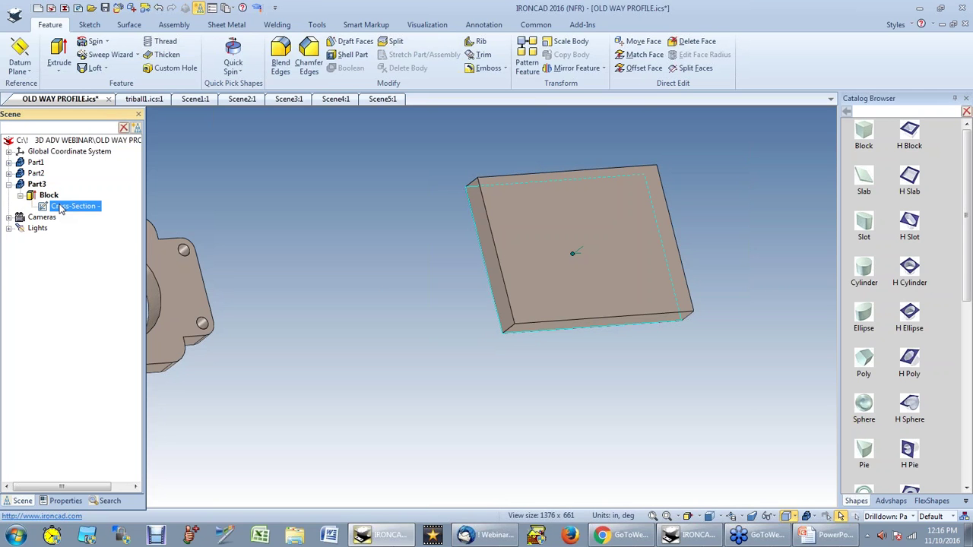
right_click(61, 210)
left_click(117, 217)
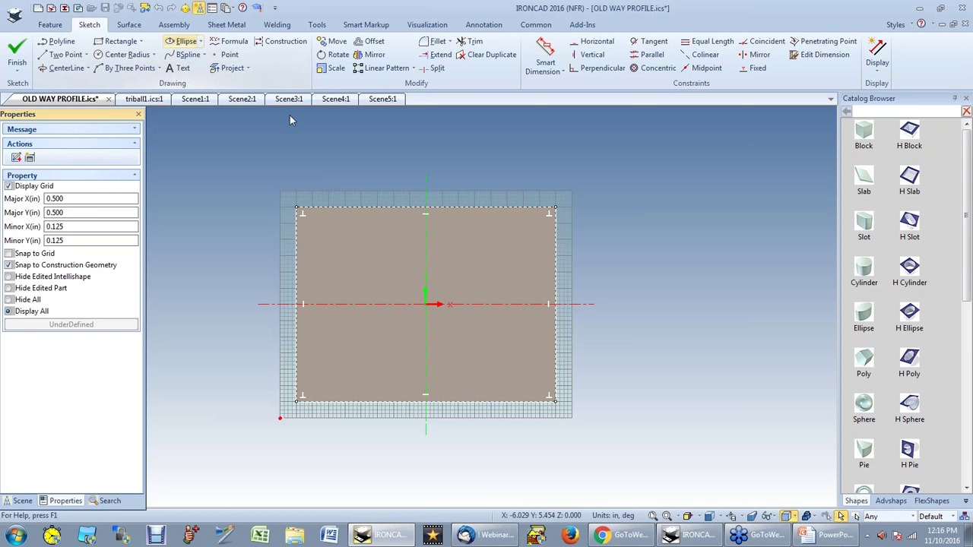
Step: Draw an ellipse centered on the sketch origin with radii of 3 in vertically and 4 in horizontally, reaching the rectangle's edges
left_click(426, 303)
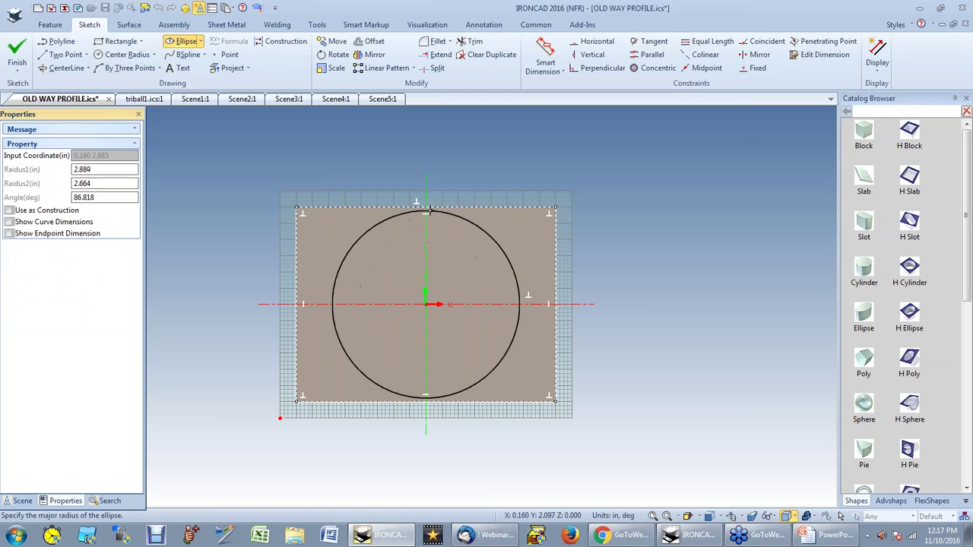
left_click(426, 208)
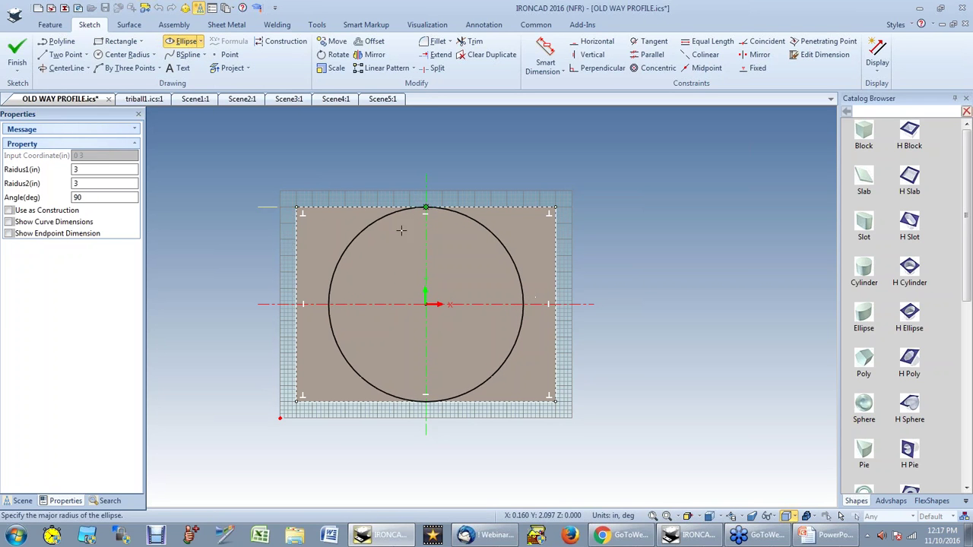
left_click(297, 304)
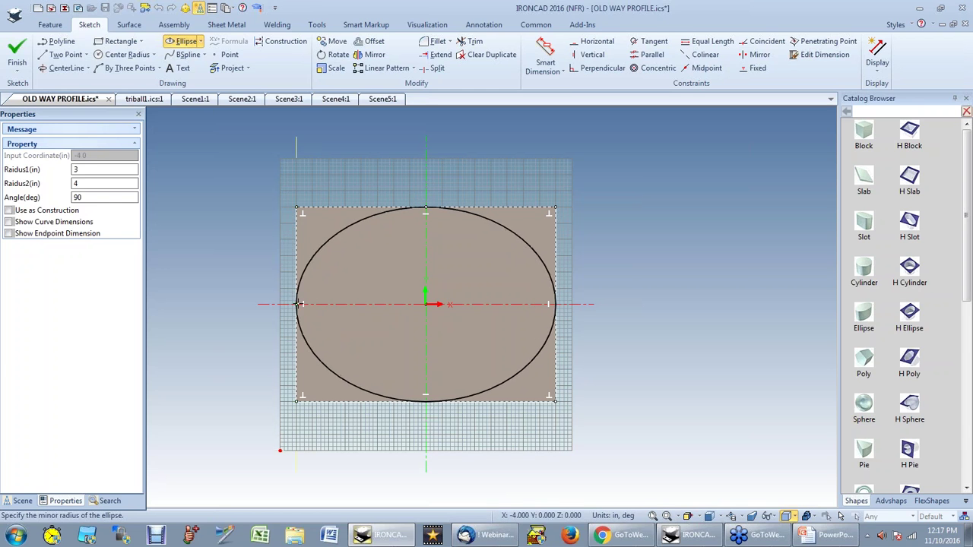
left_click(297, 304)
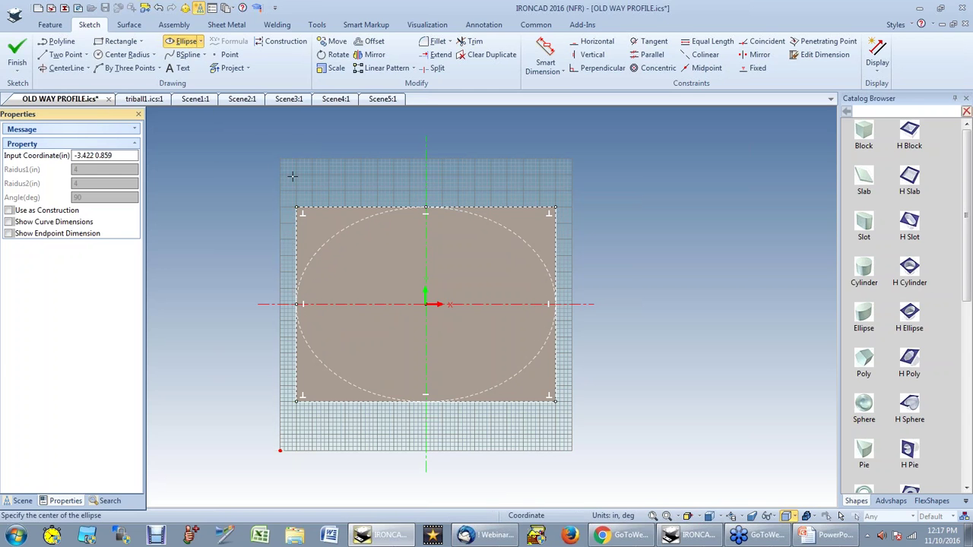
left_click(172, 41)
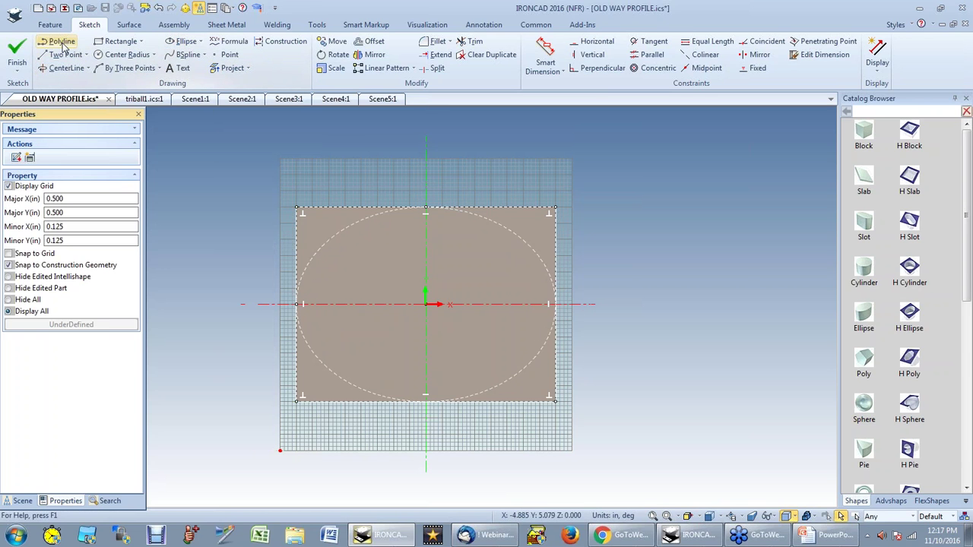
Step: Draw a polyline from the rectangle's upper-left corner, 1 in down and 8 in horizontally across to the right edge
left_click(62, 42)
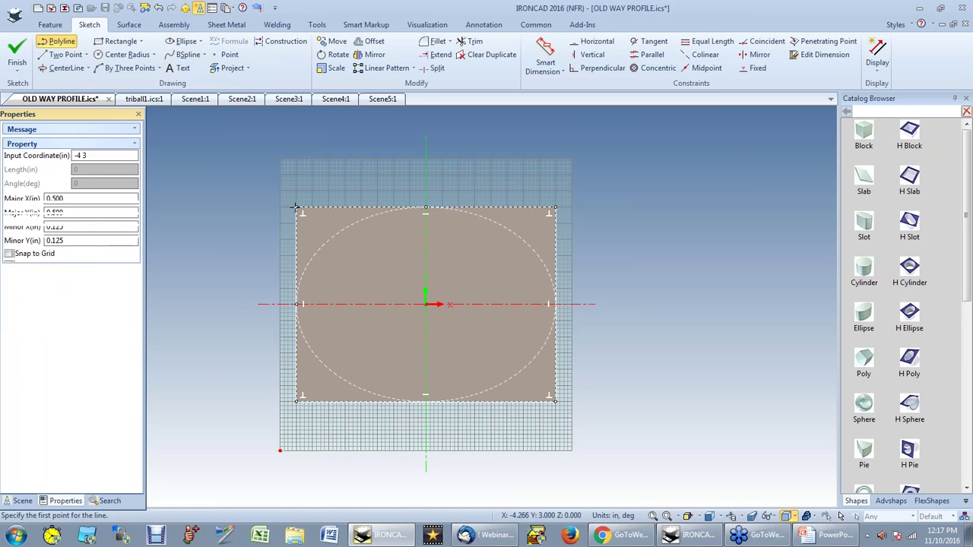
left_click(296, 206)
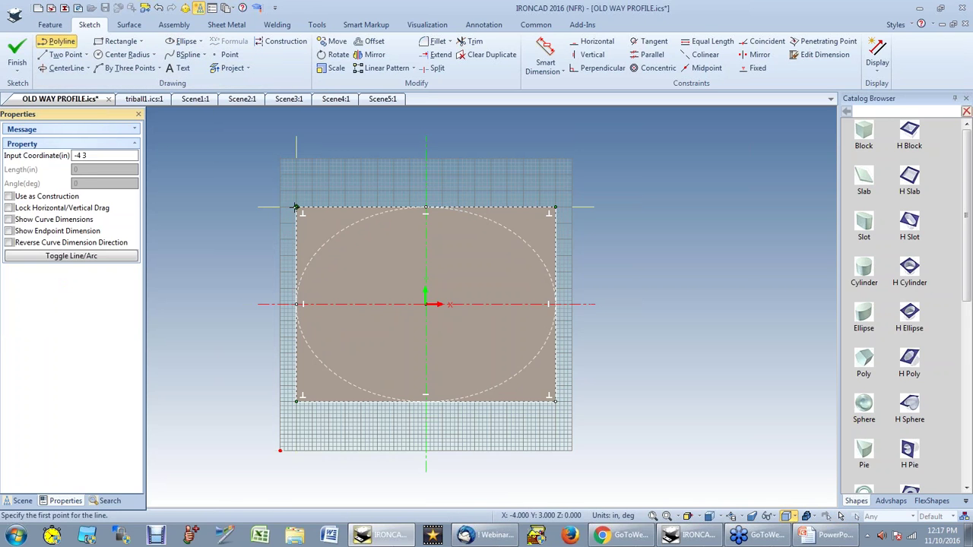
right_click(295, 253)
type("1.428")
key("Return")
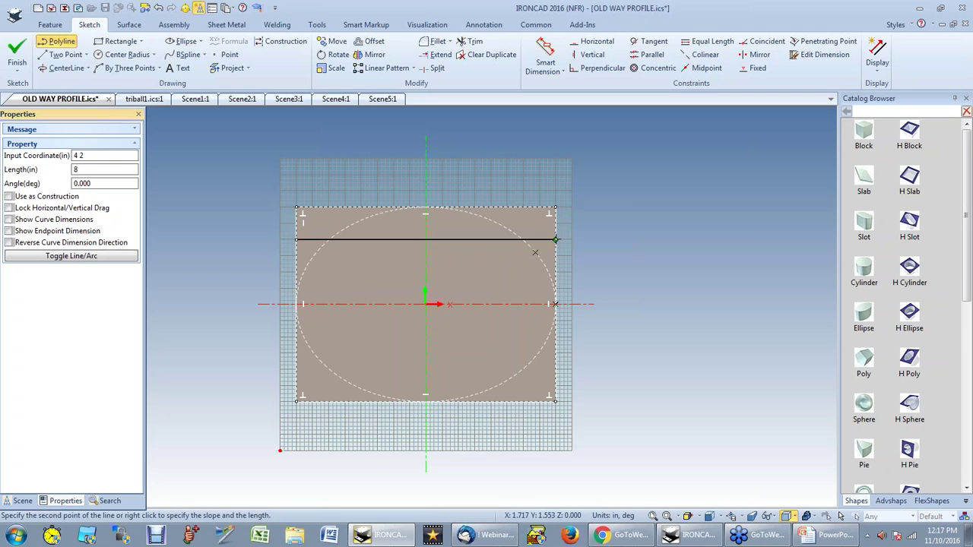
left_click(556, 240)
key("Escape")
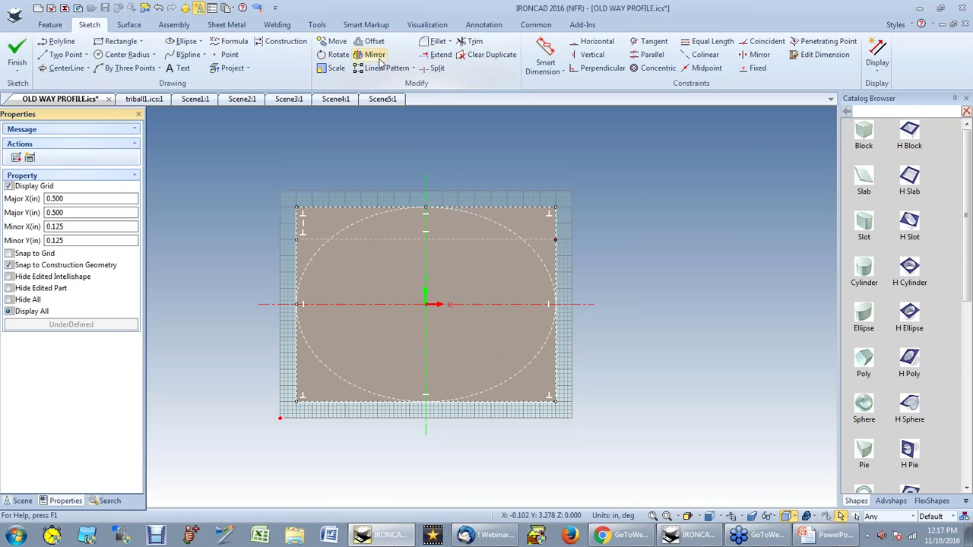
Step: Mirror a copy of the 8 in horizontal line about the sketch's horizontal axis
left_click(366, 56)
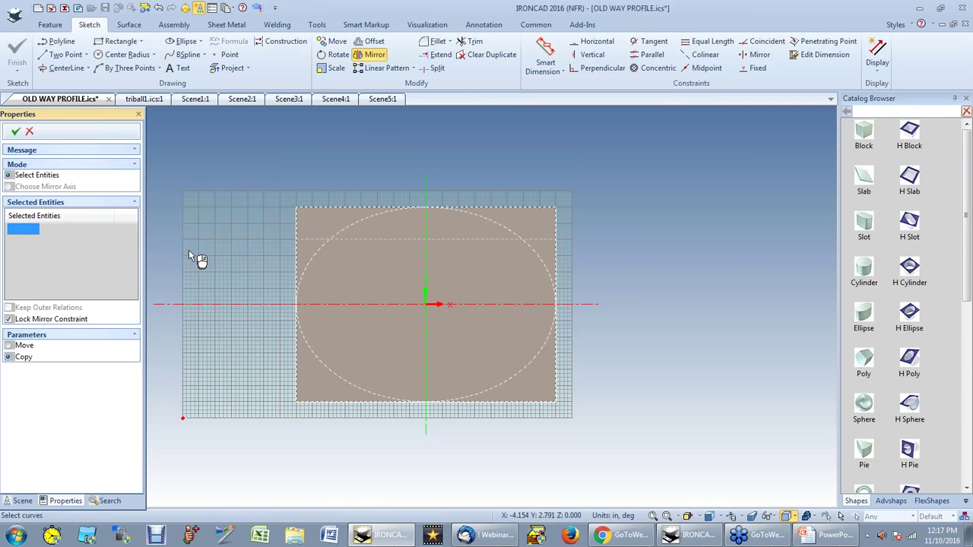
left_click(377, 240)
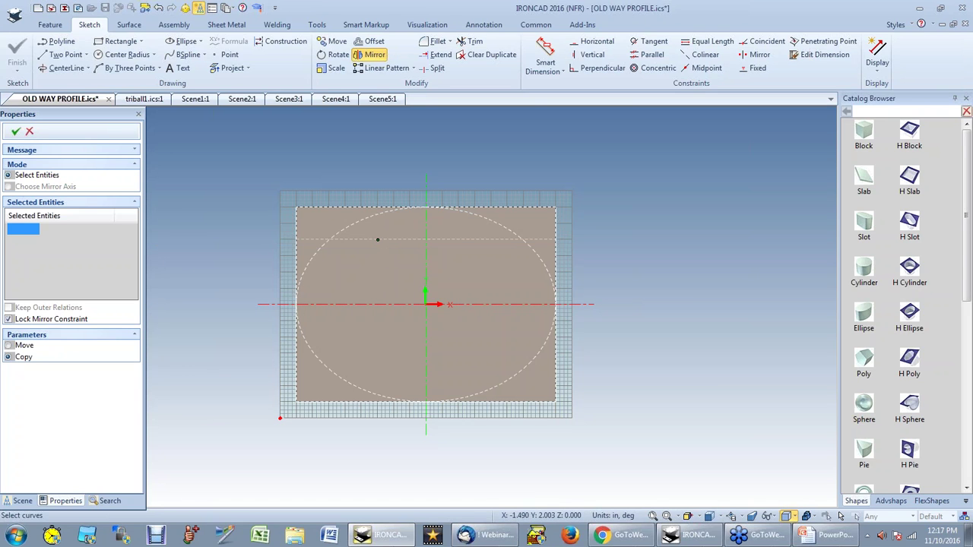
left_click(377, 241)
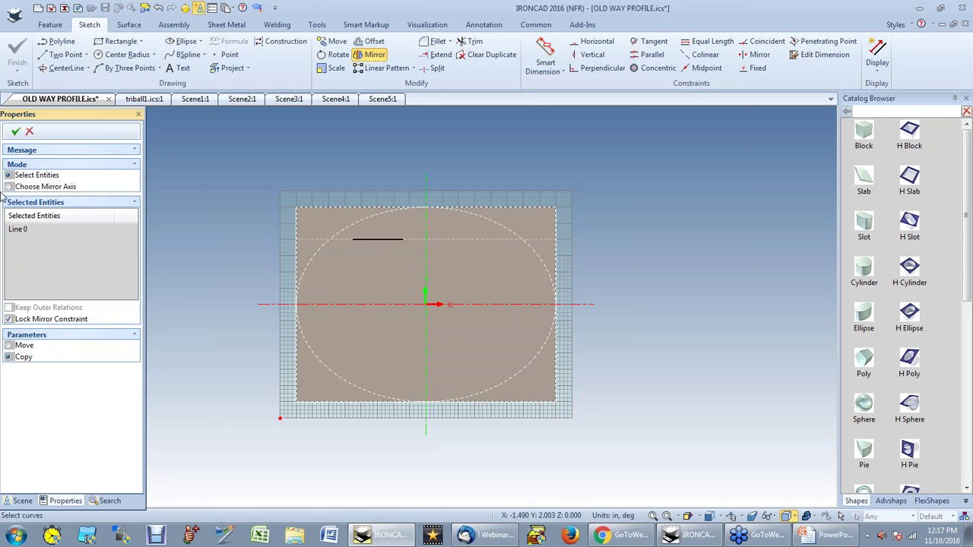
left_click(30, 232)
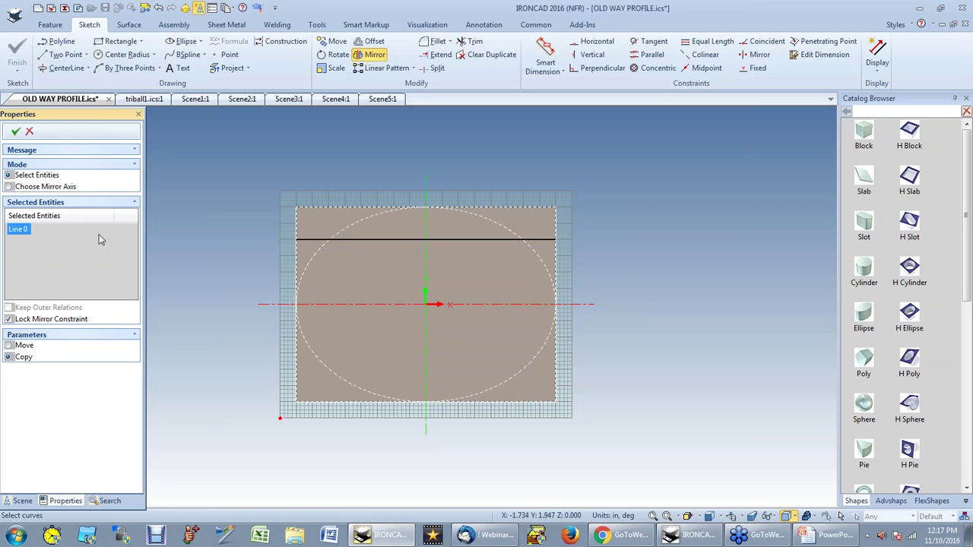
left_click(9, 187)
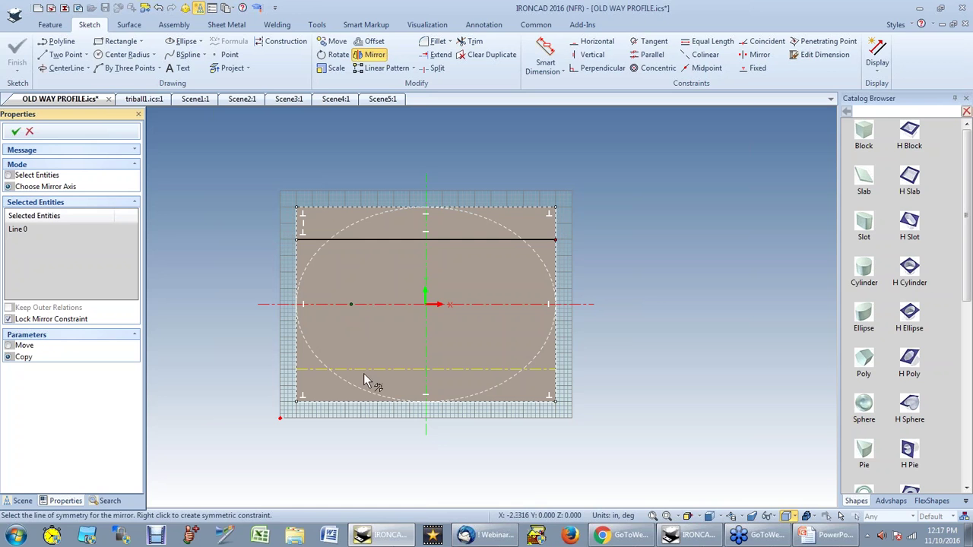
left_click(17, 133)
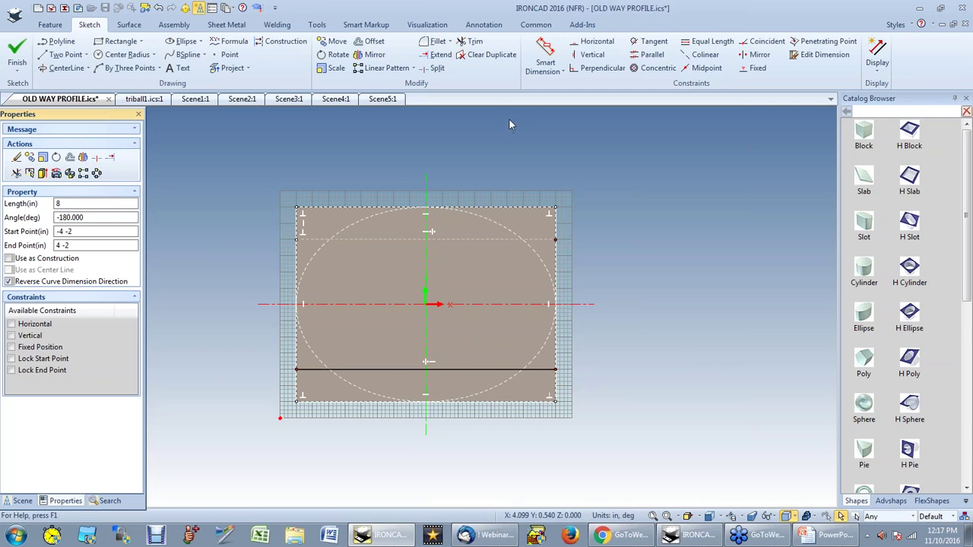
Step: Trim away the portions of both horizontal lines that lie inside the ellipse
left_click(475, 43)
left_click(464, 242)
left_click(449, 370)
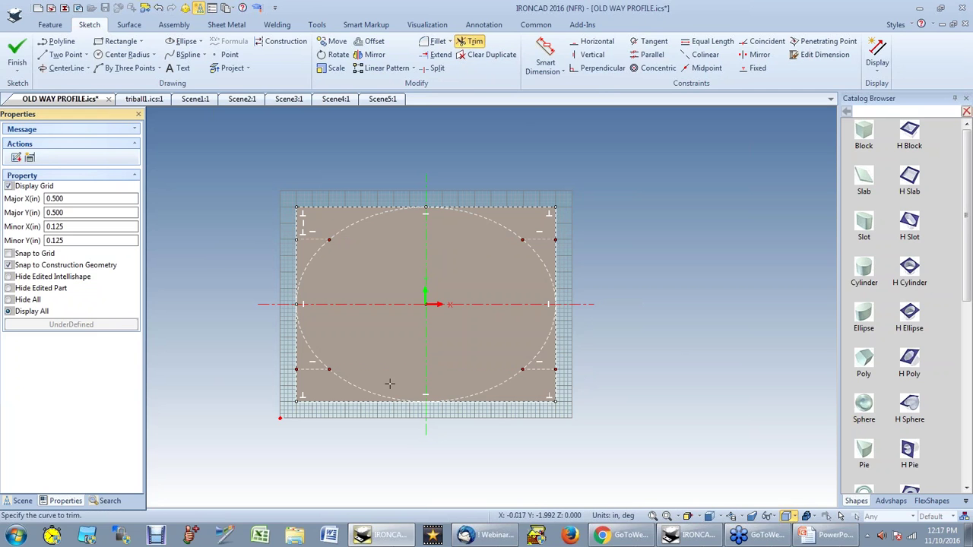
Step: Trim away the rectangle's top and bottom edges and the side edge pieces above and below the horizontal line stubs
left_click(349, 401)
left_click(290, 391)
left_click(521, 402)
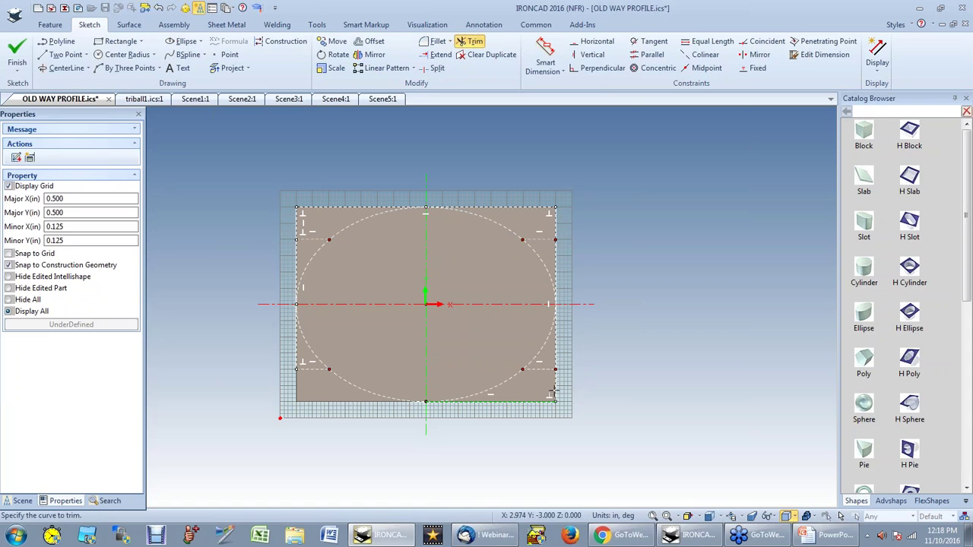
left_click(554, 389)
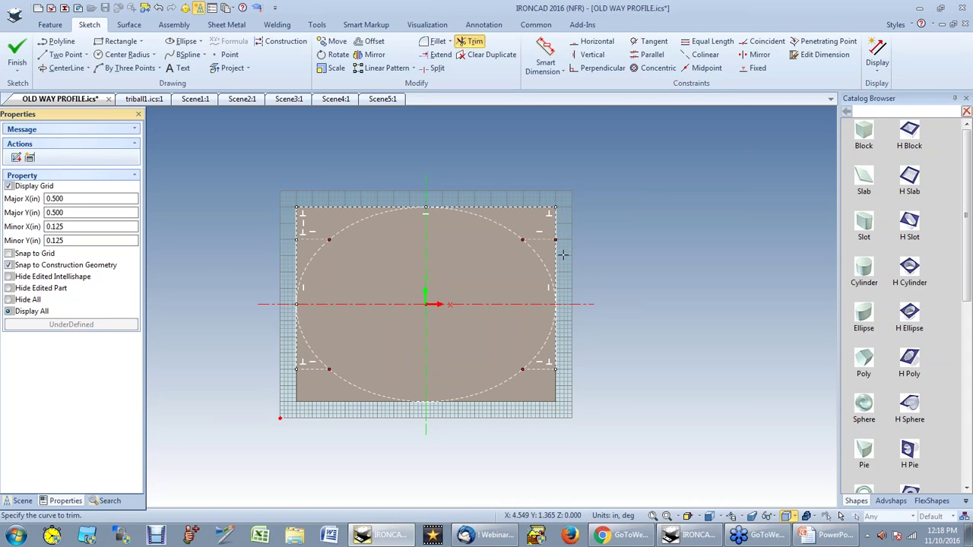
left_click(556, 216)
left_click(428, 194)
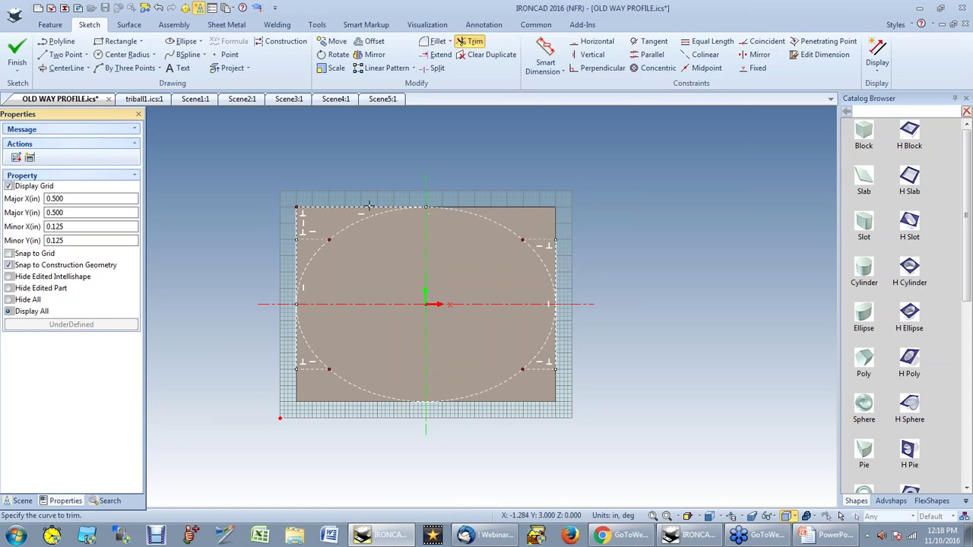
left_click(297, 217)
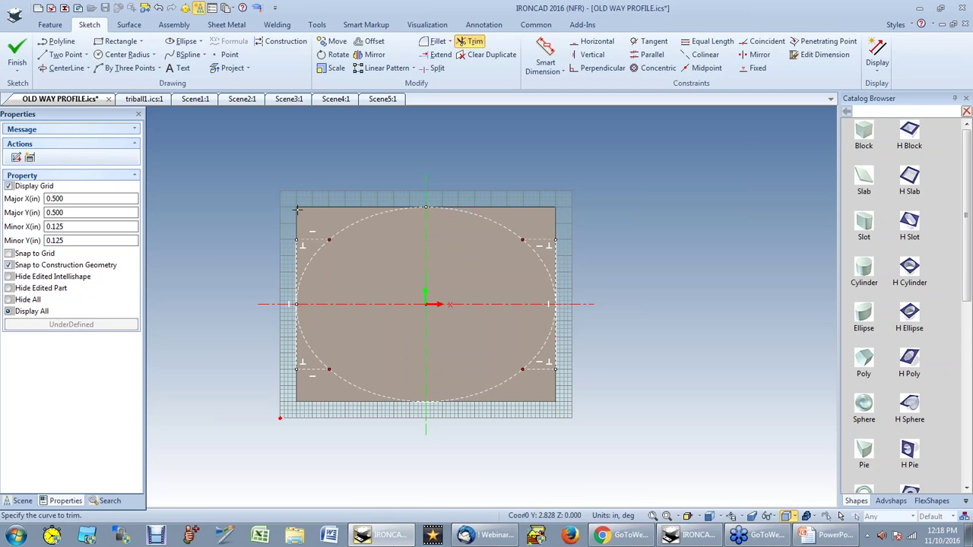
Step: Trim away the ellipse's side arcs between the horizontal line stubs and finish the cross-section edit
left_click(311, 263)
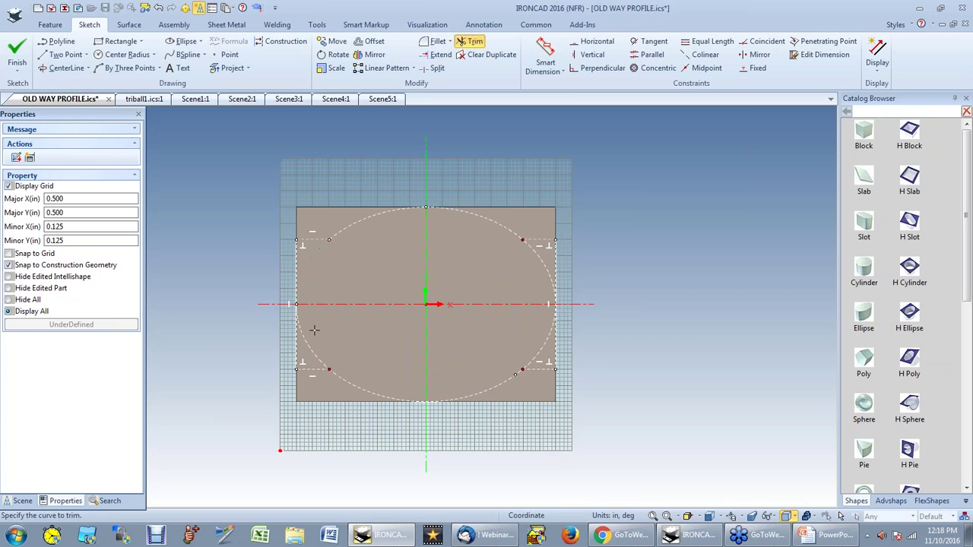
left_click(536, 349)
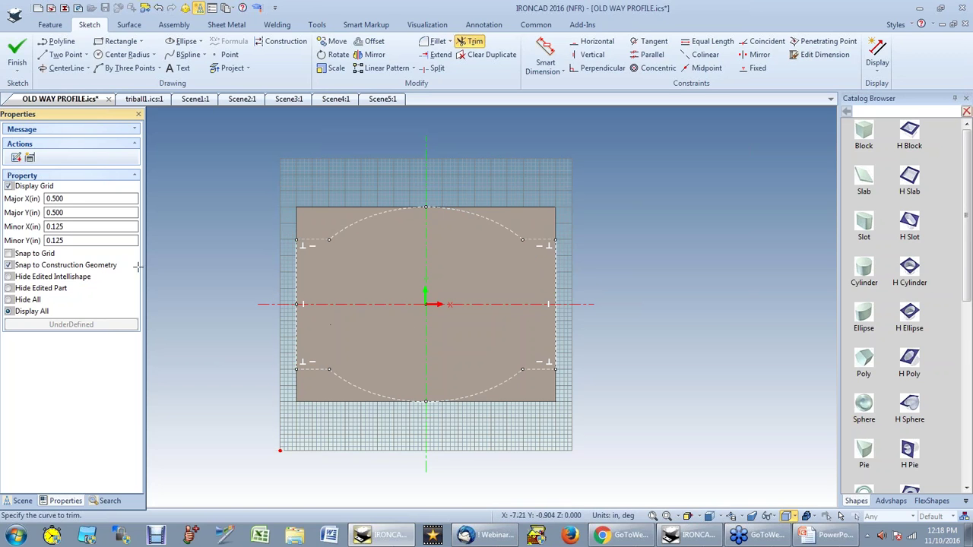
left_click(21, 57)
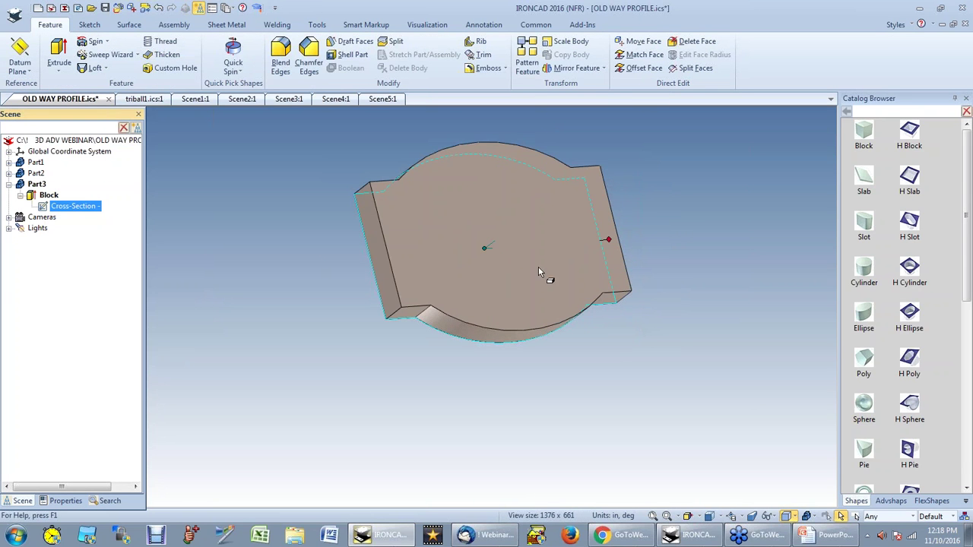
left_click(677, 283)
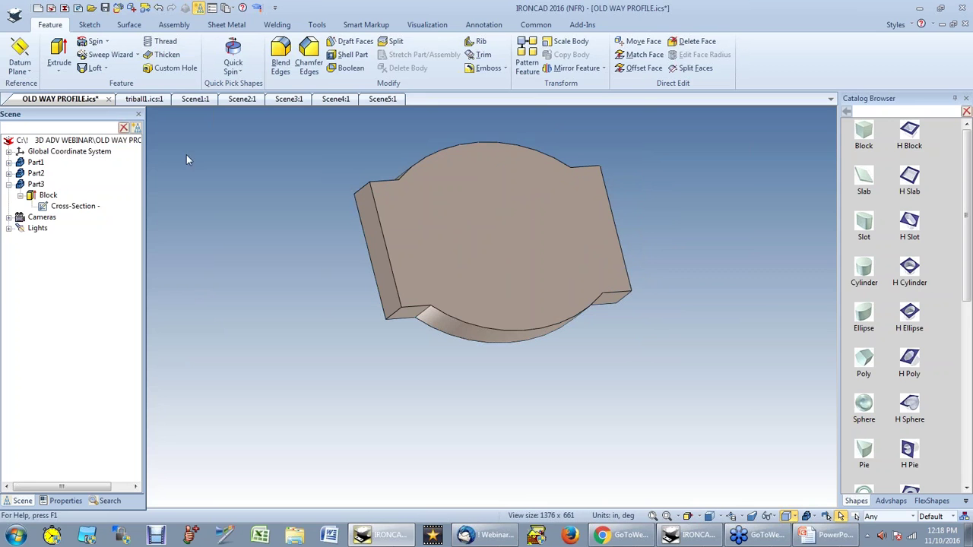
Step: Blend the plate's four outer corner edges with a constant 0.5 in radius, using wire frame display for selection, and restore Shaded With Edges
left_click(281, 60)
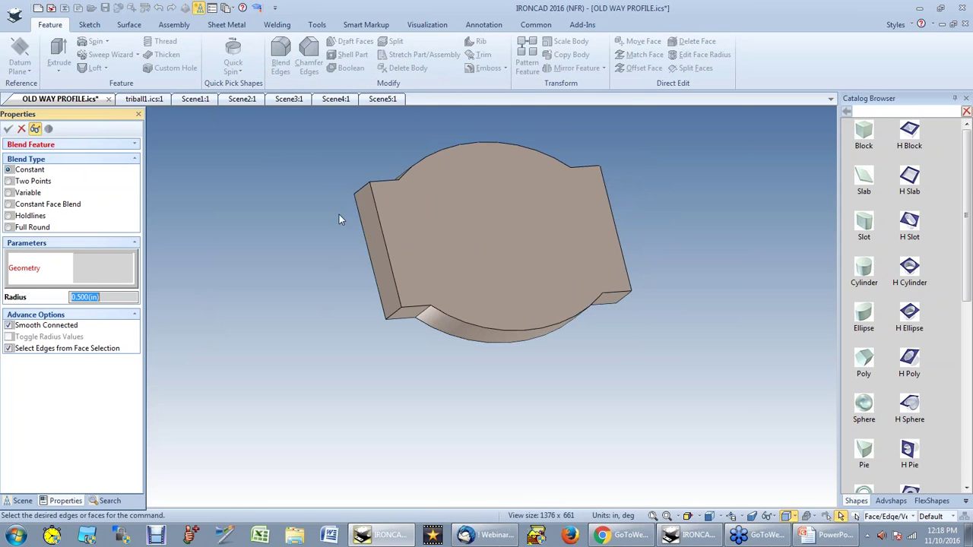
left_click(788, 516)
left_click(817, 469)
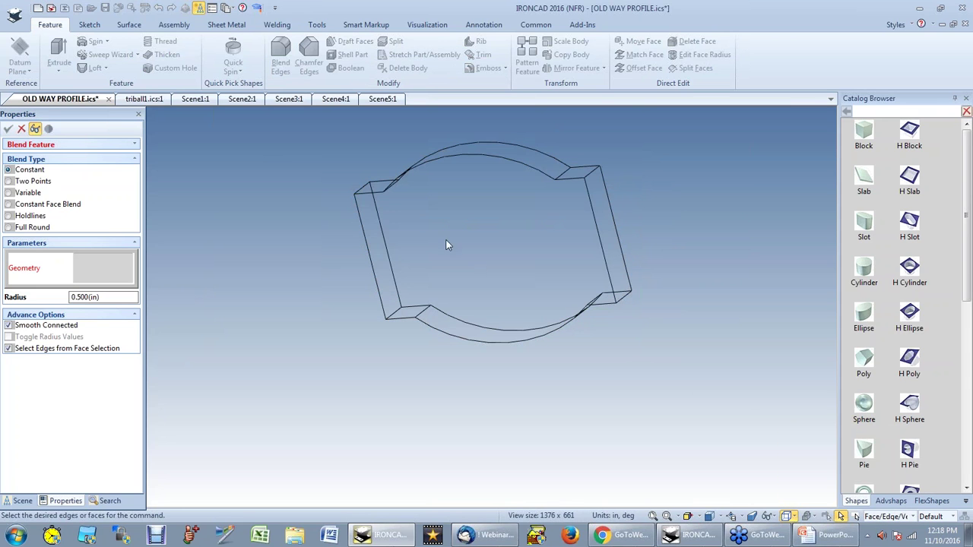
left_click(360, 192)
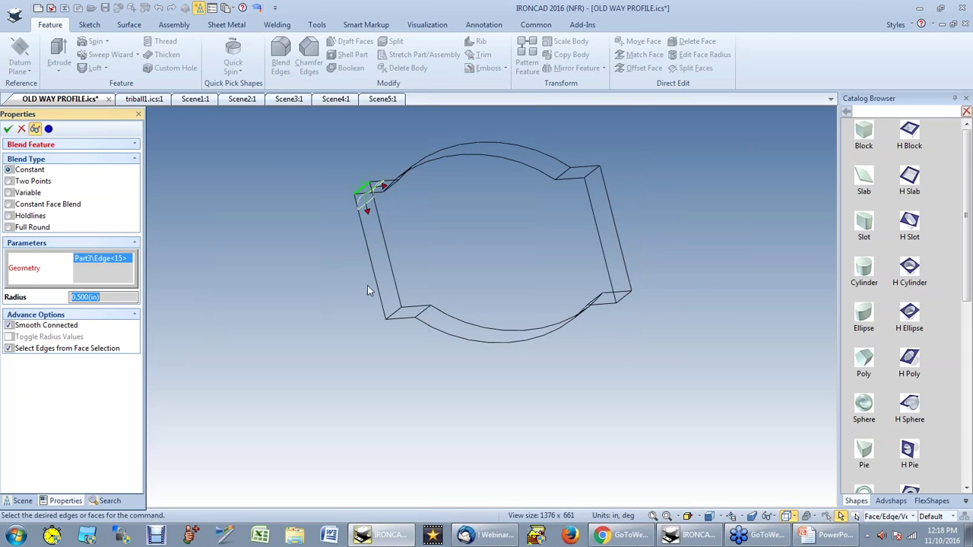
left_click(388, 319)
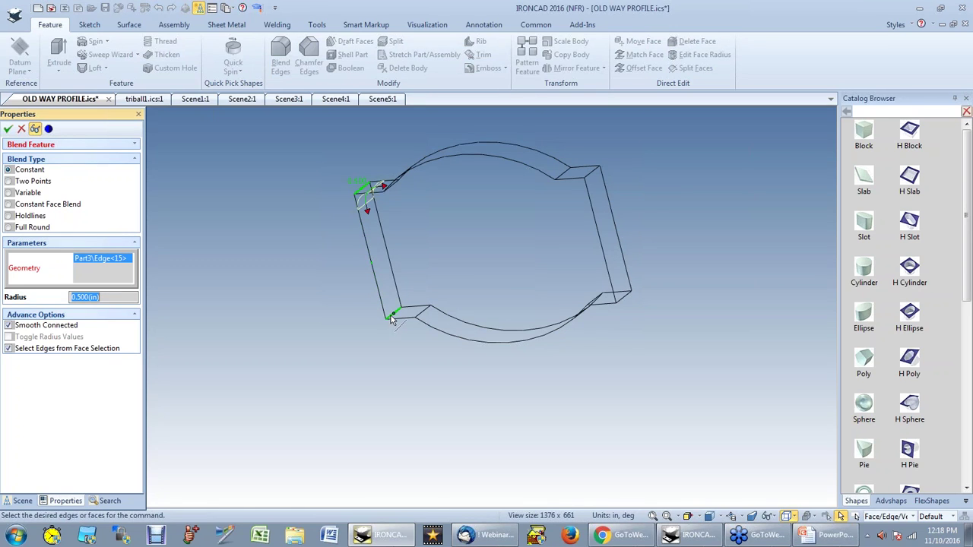
left_click(625, 304)
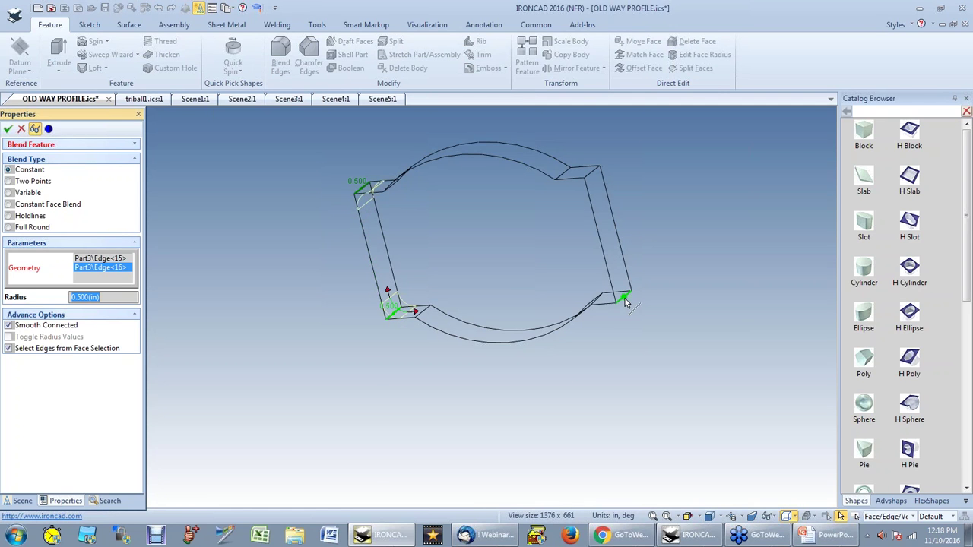
left_click(596, 176)
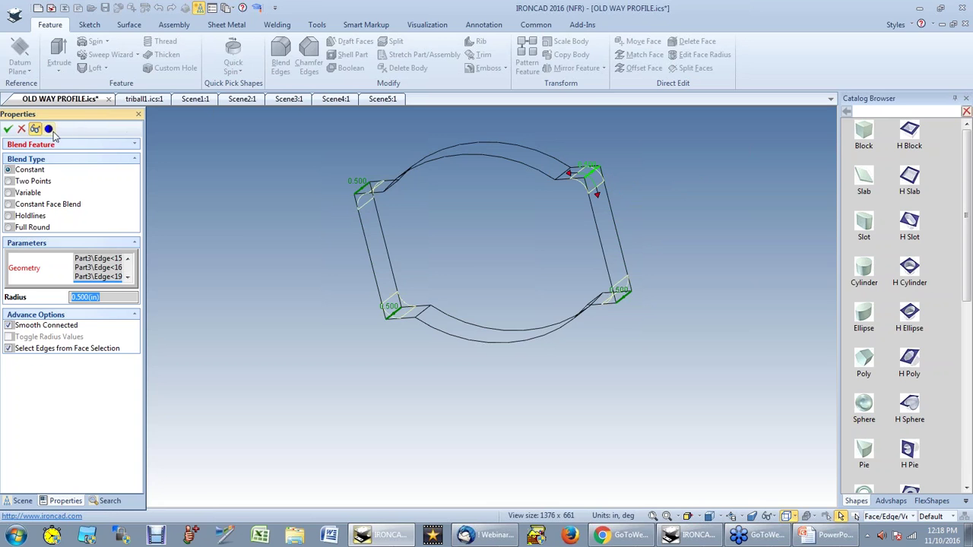
left_click(7, 130)
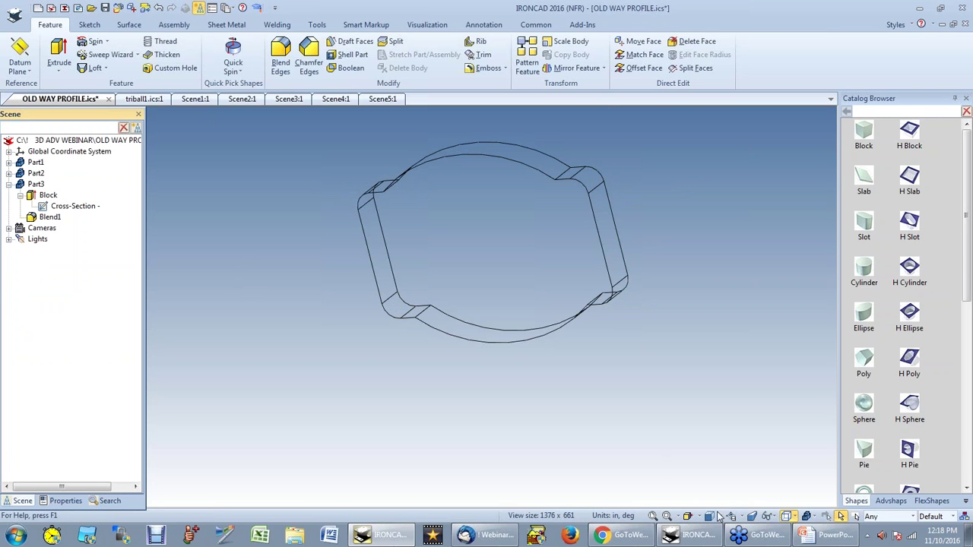
left_click(788, 519)
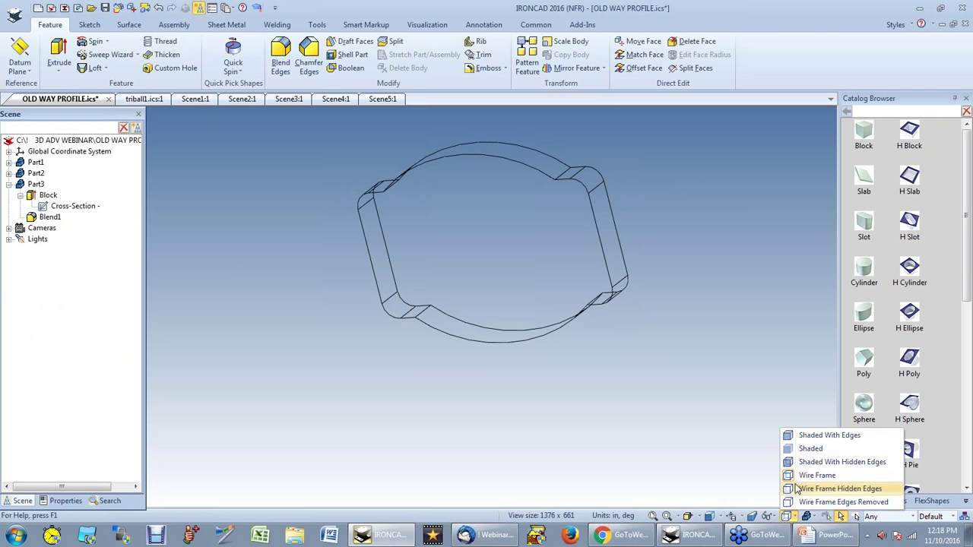
left_click(821, 436)
Step: Add an H Cylinder hole at the center of the plate's upper-left rounded corner
scroll(575, 353, "up", 2)
scroll(576, 354, "down", 3)
scroll(447, 83, "down", 1)
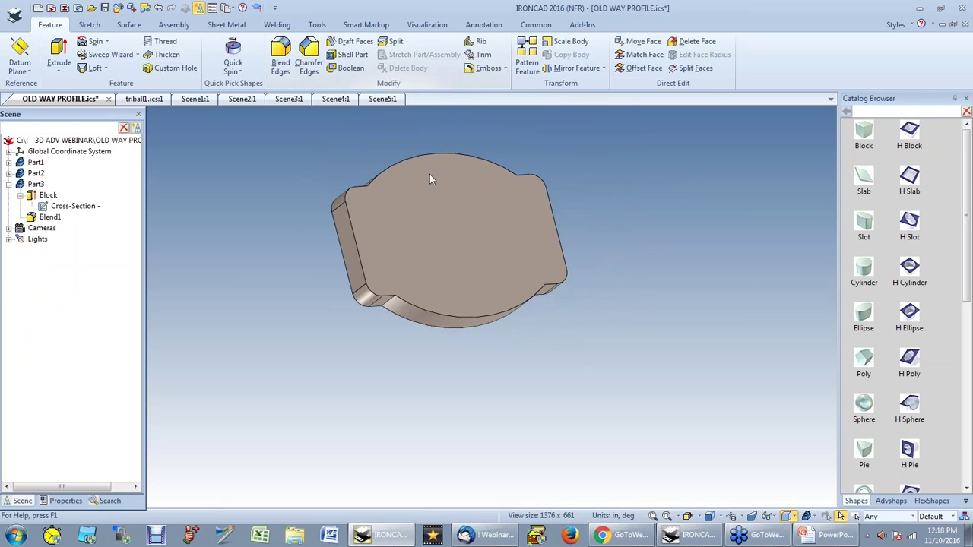
scroll(497, 249, "down", 5)
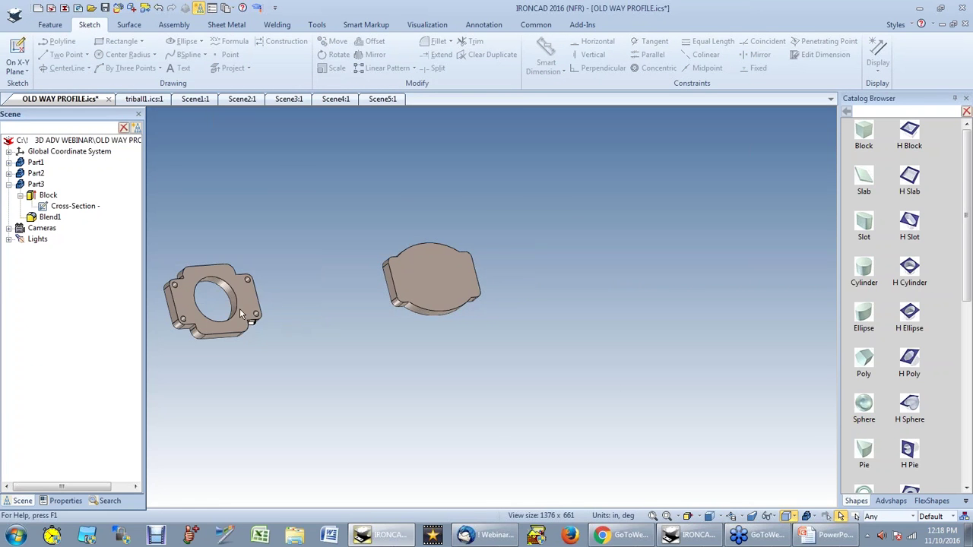
scroll(240, 308, "up", 1)
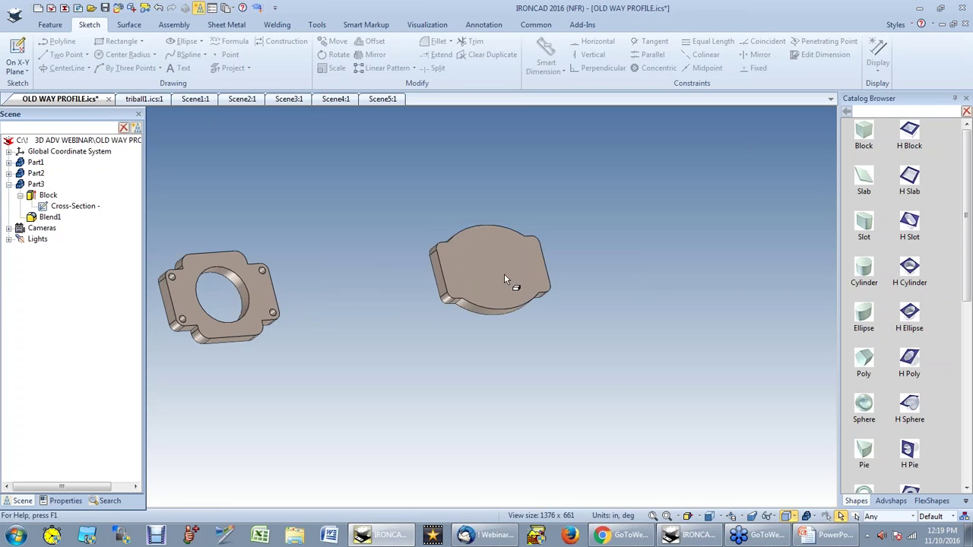
scroll(495, 274, "up", 2)
scroll(462, 277, "up", 1)
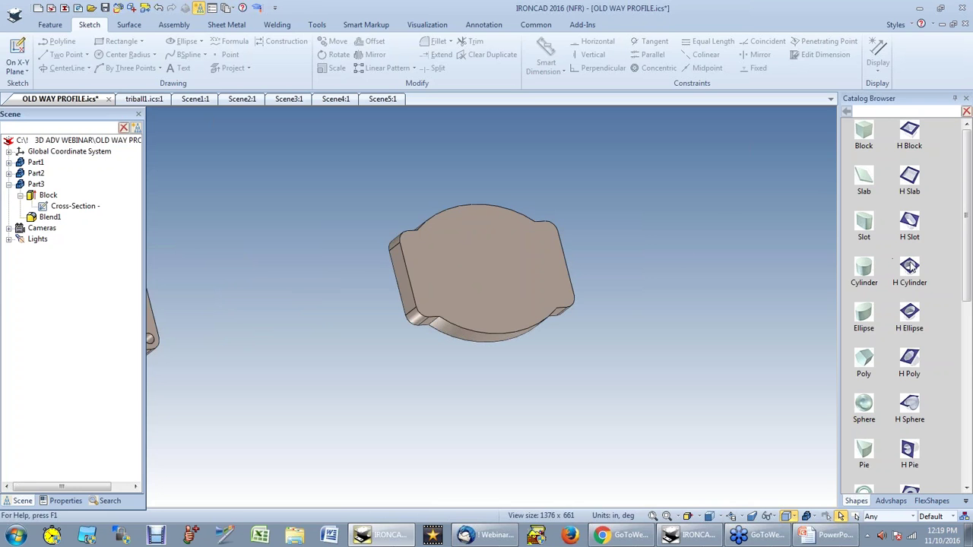
left_click_drag(910, 270, 409, 241)
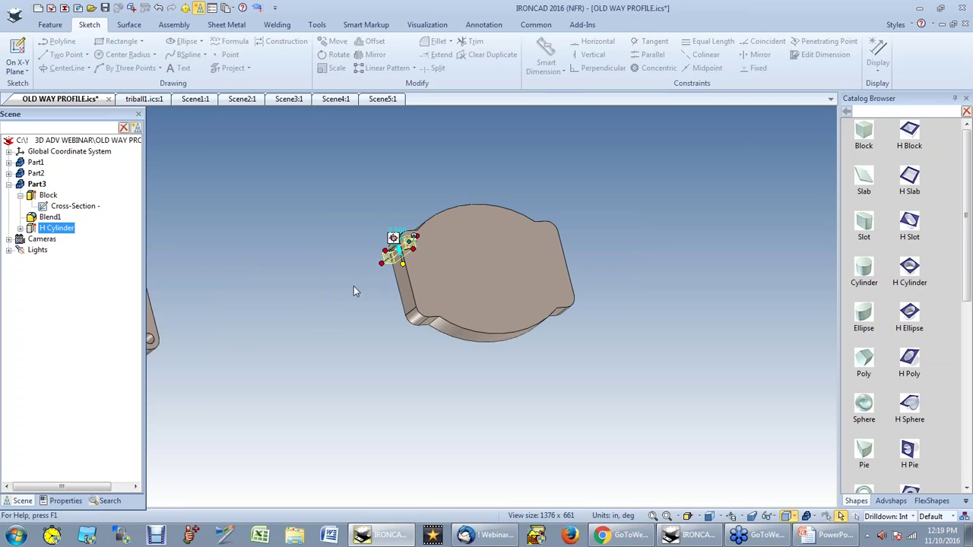
Step: Use the TriBall to place linked copies of the corner hole at the center points of the other three rounded corners
scroll(596, 230, "up", 3)
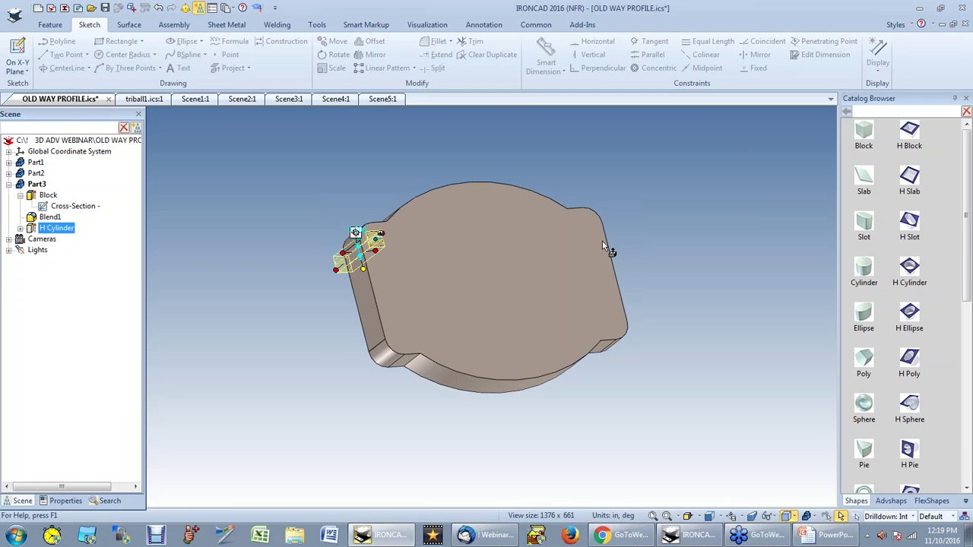
key("F10")
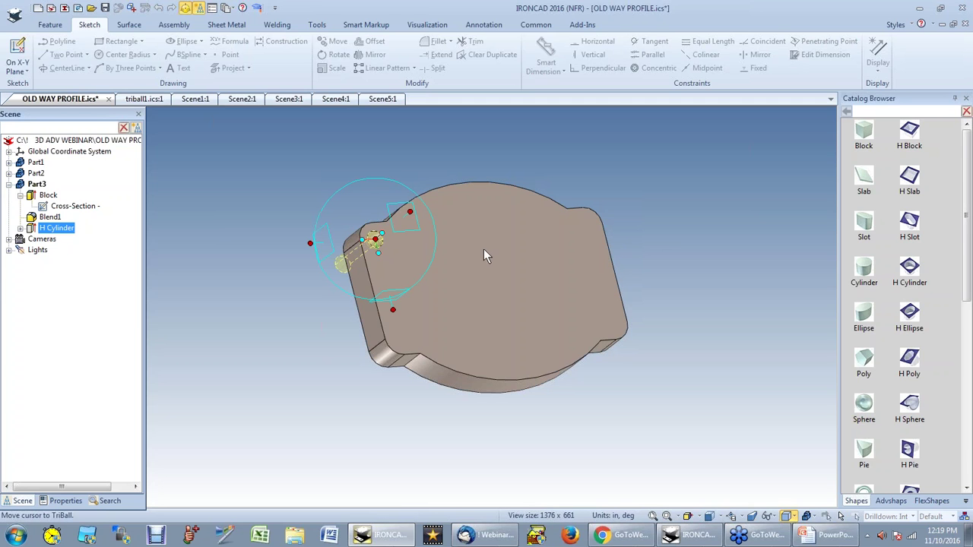
key("space")
key("space")
right_click(377, 240)
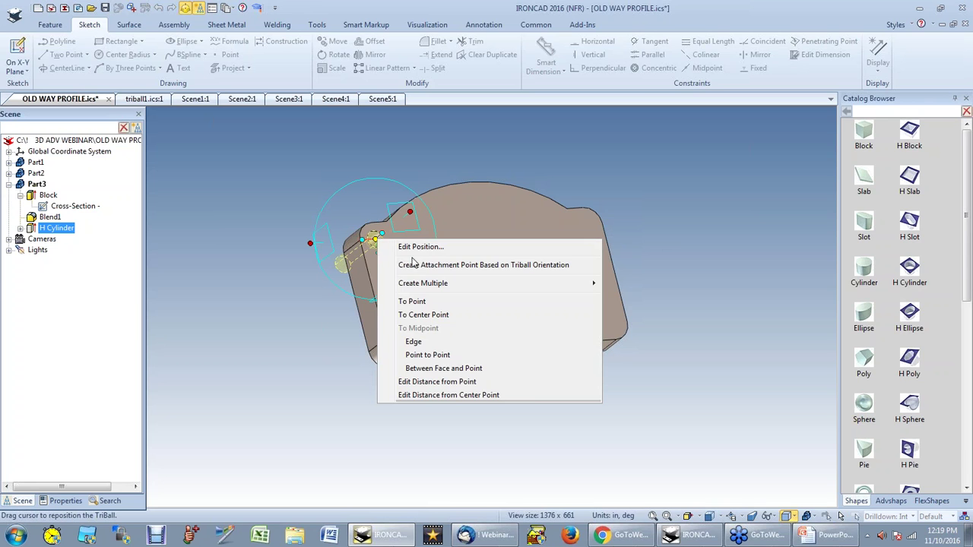
mouse_move(421, 286)
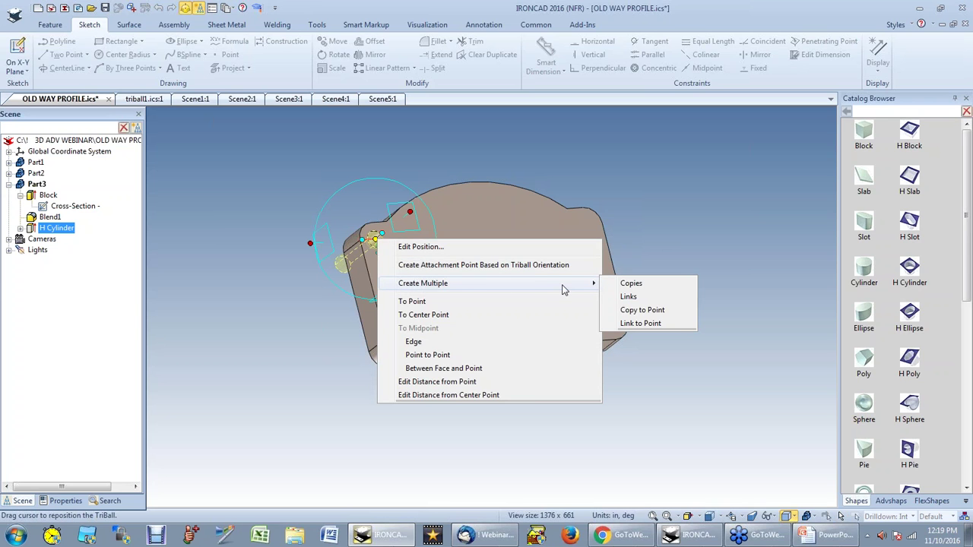
left_click(652, 313)
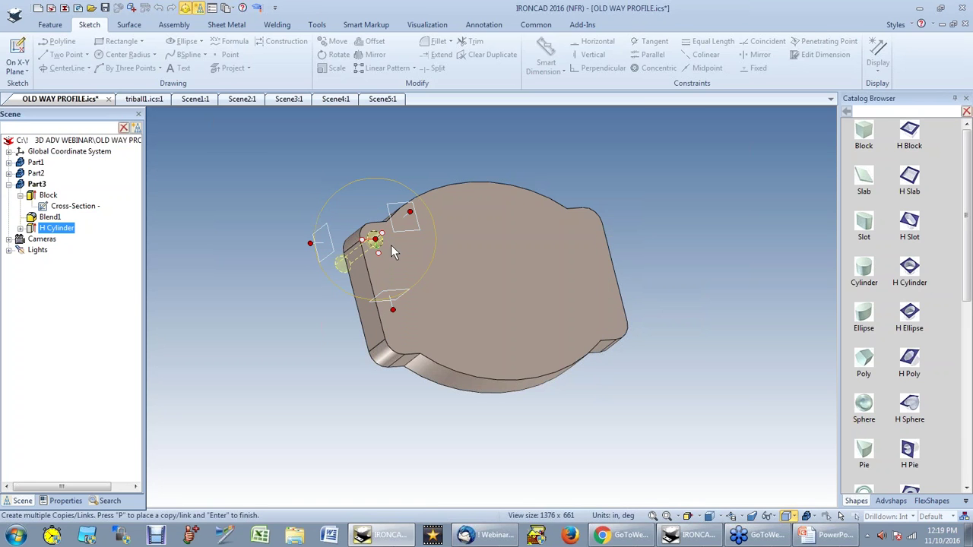
left_click_drag(384, 243, 591, 226)
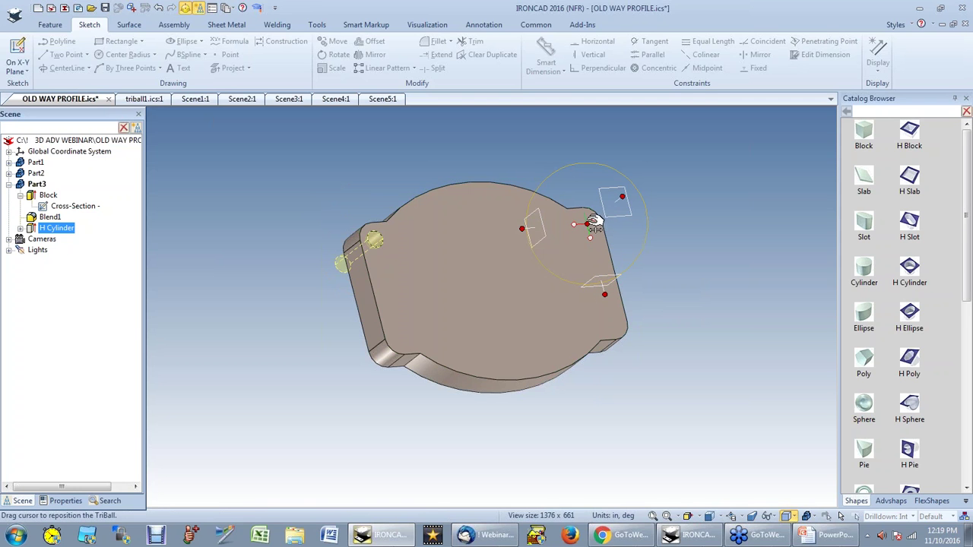
left_click_drag(594, 223, 615, 323)
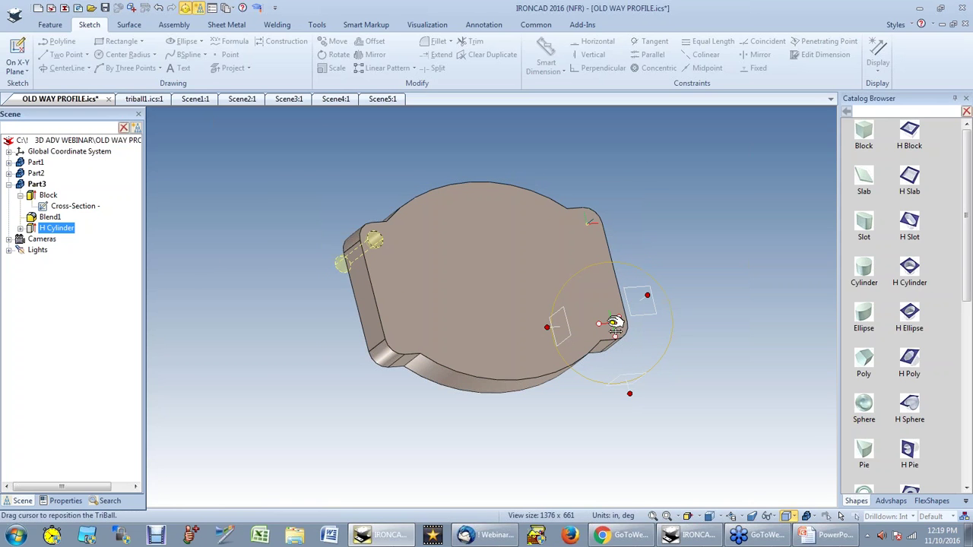
left_click_drag(613, 325, 409, 341)
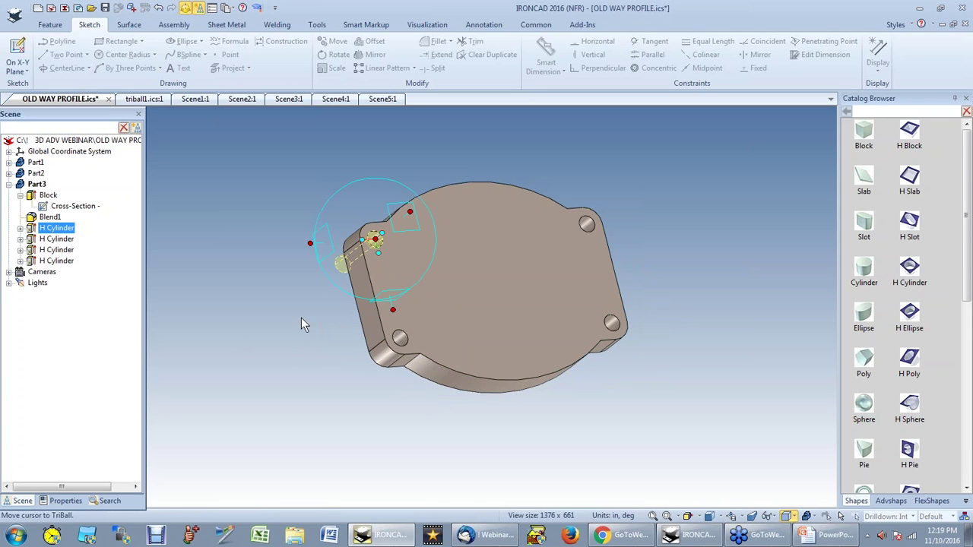
Step: Try enlarging the upper-left linked corner hole to about 2.05 in diameter and undo the resize
left_click_drag(362, 269, 369, 293)
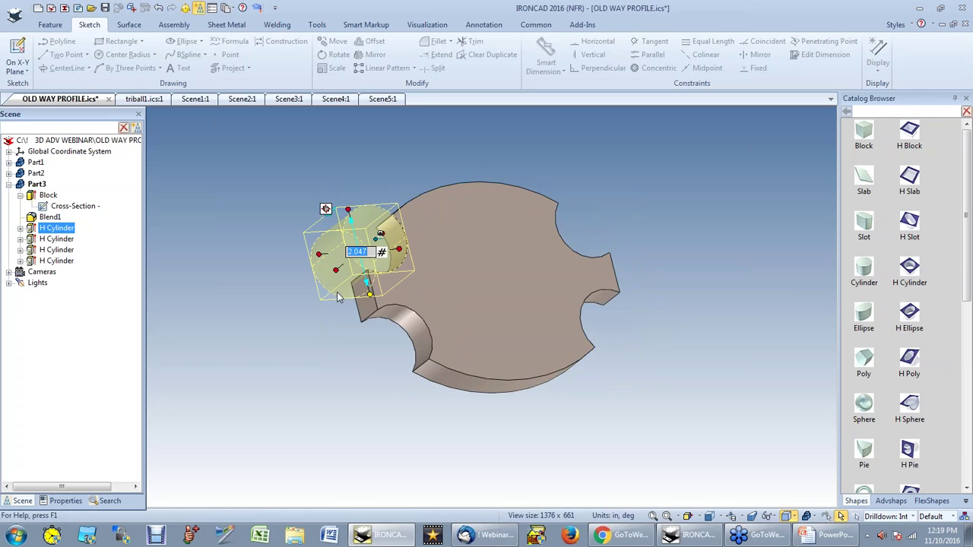
key("ctrl+z")
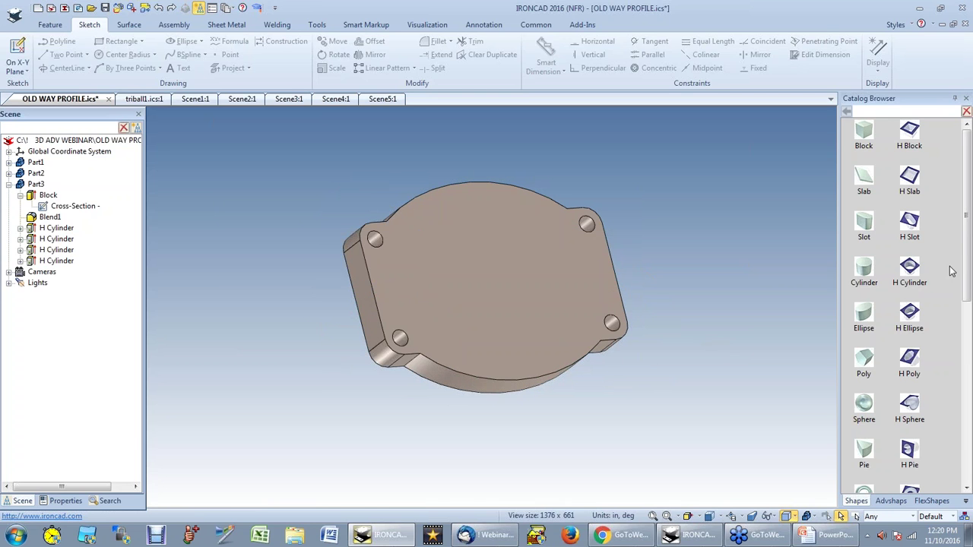
Step: Add an H Cylinder hole at the center of the plate's front face and set its diameter to 4 in
left_click_drag(910, 271, 494, 282)
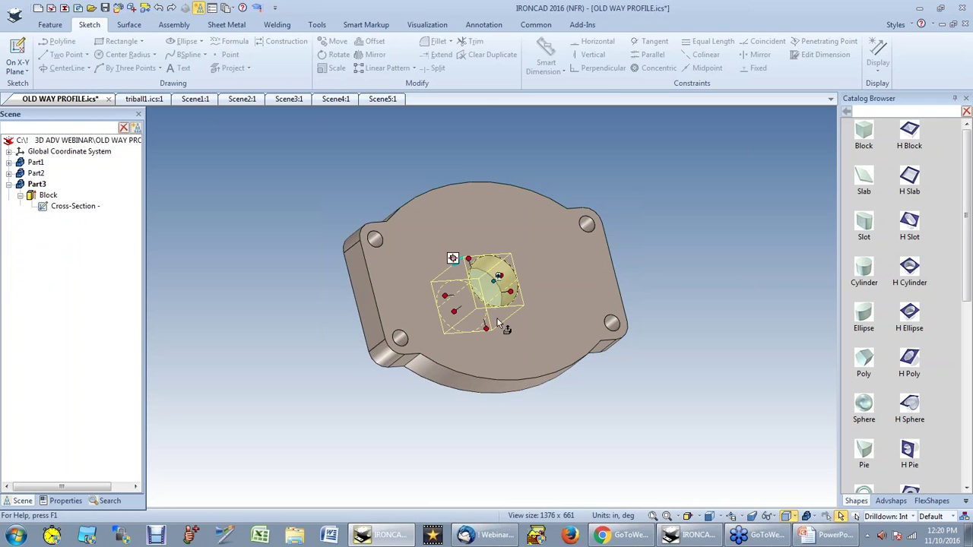
left_click(486, 328)
type("4")
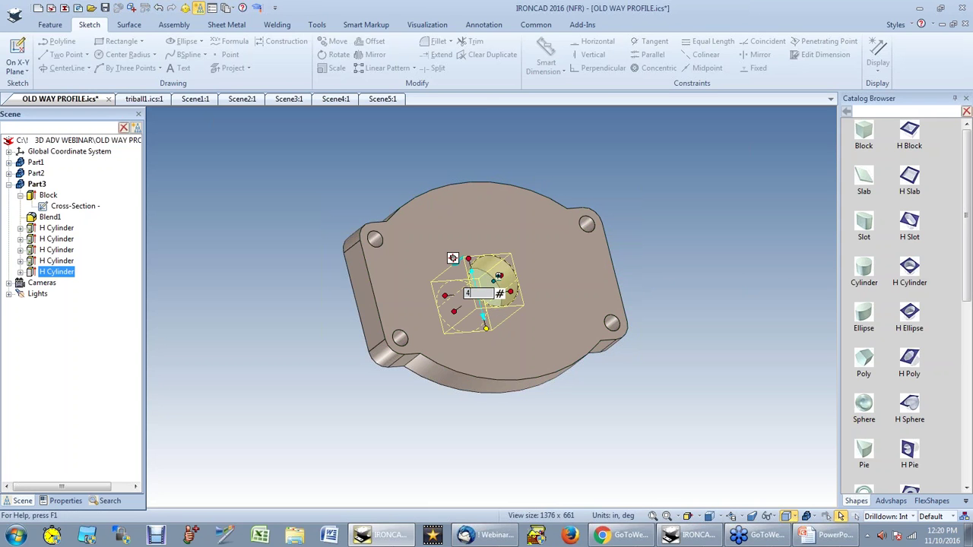
key("Return")
left_click(566, 454)
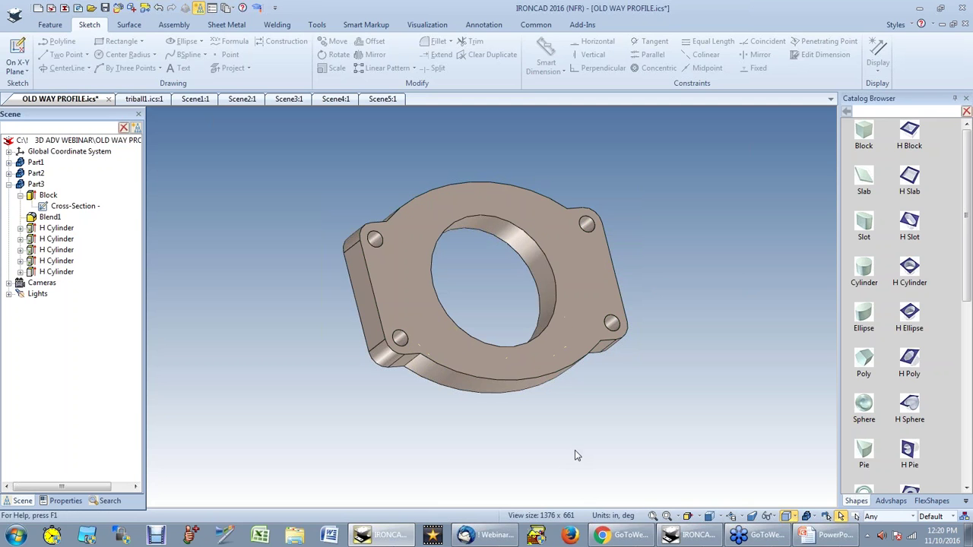
middle_click_drag(561, 438, 538, 442)
scroll(420, 307, "down", 5)
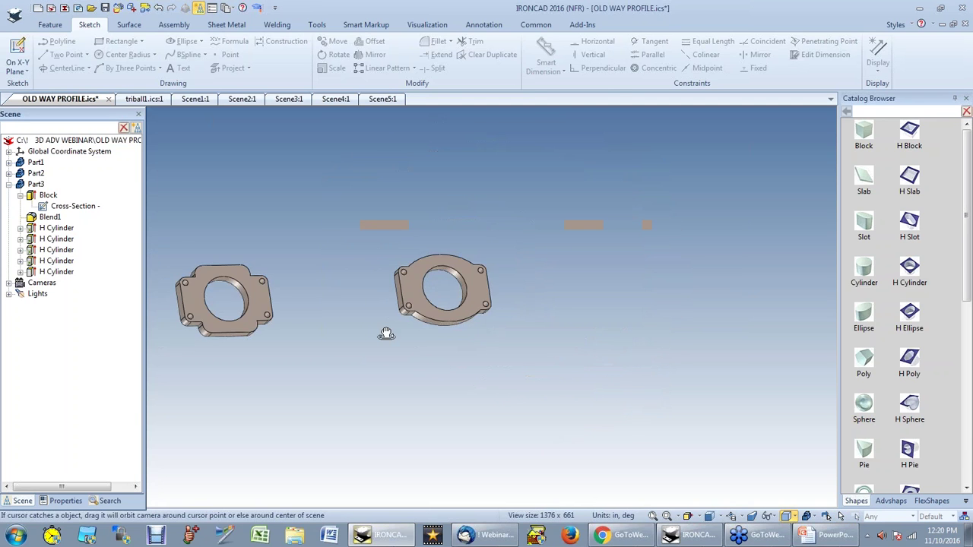
scroll(434, 304, "up", 1)
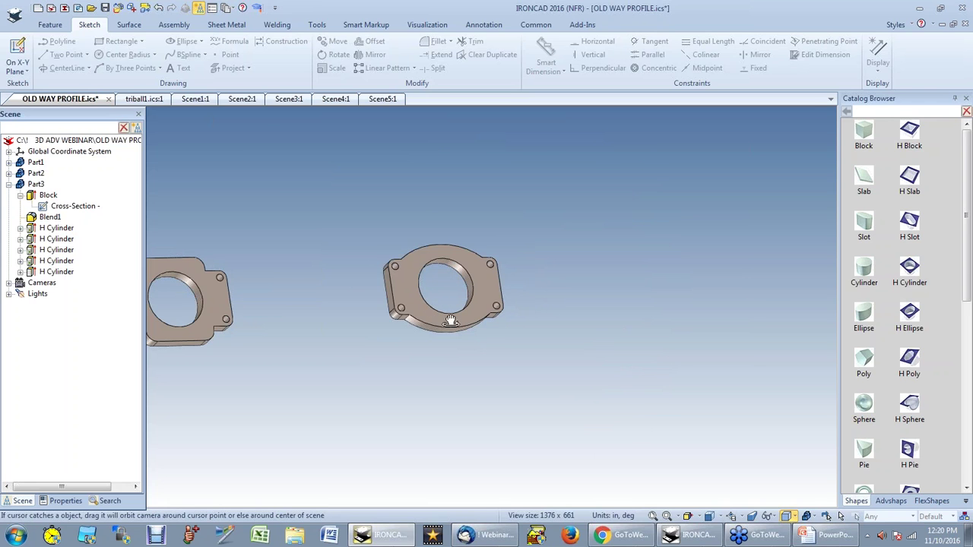
scroll(442, 321, "up", 4)
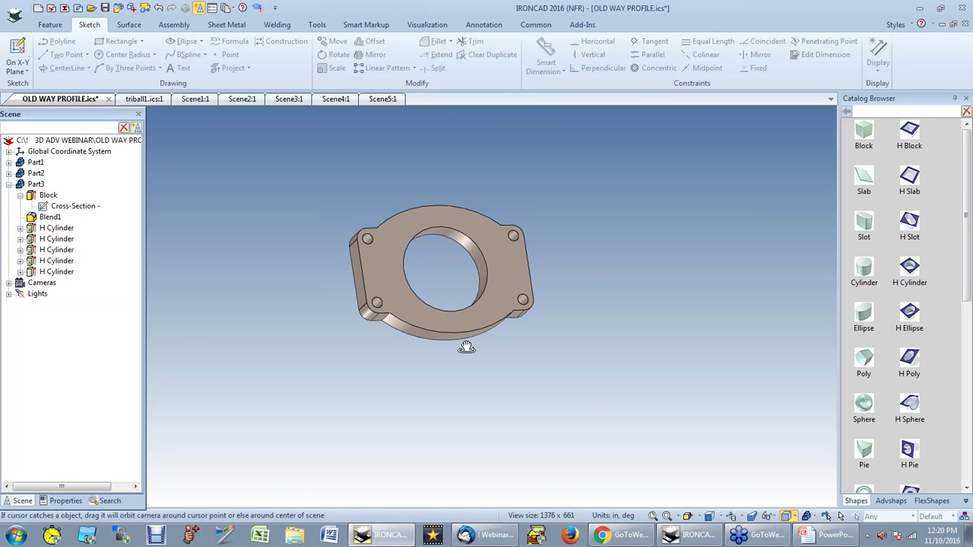
key("Escape")
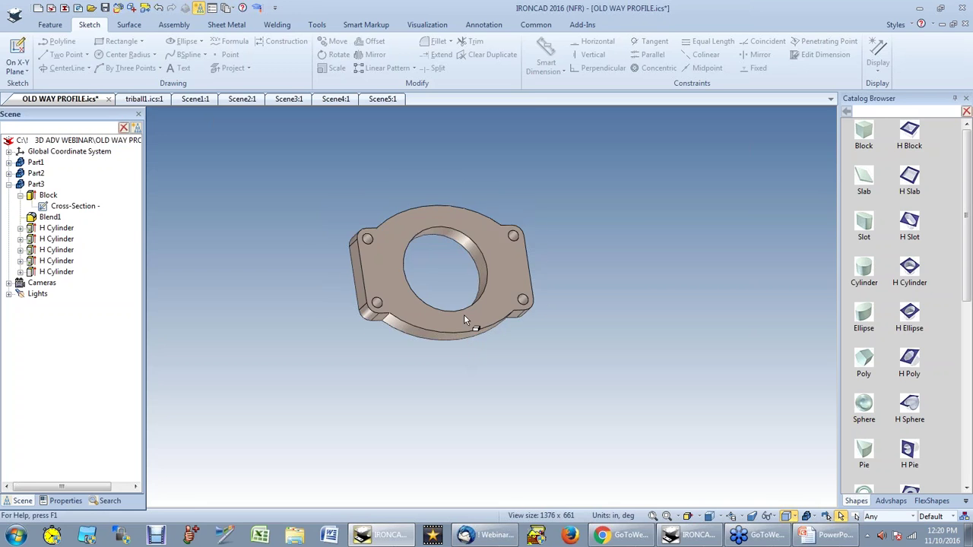
scroll(478, 315, "up", 1)
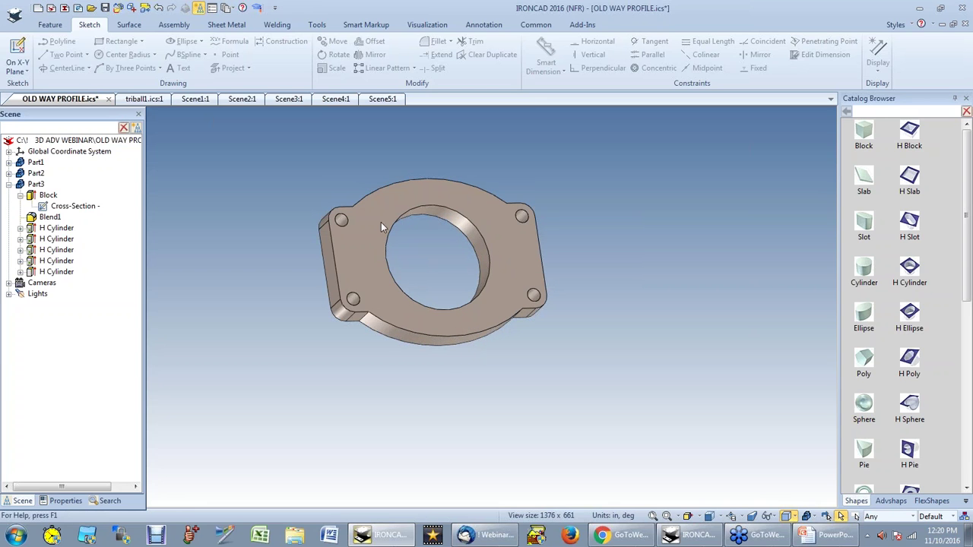
Step: Place a Fastener from the Tools catalog on the lower-right corner hole of the elliptical plate
left_click(965, 502)
left_click(951, 487)
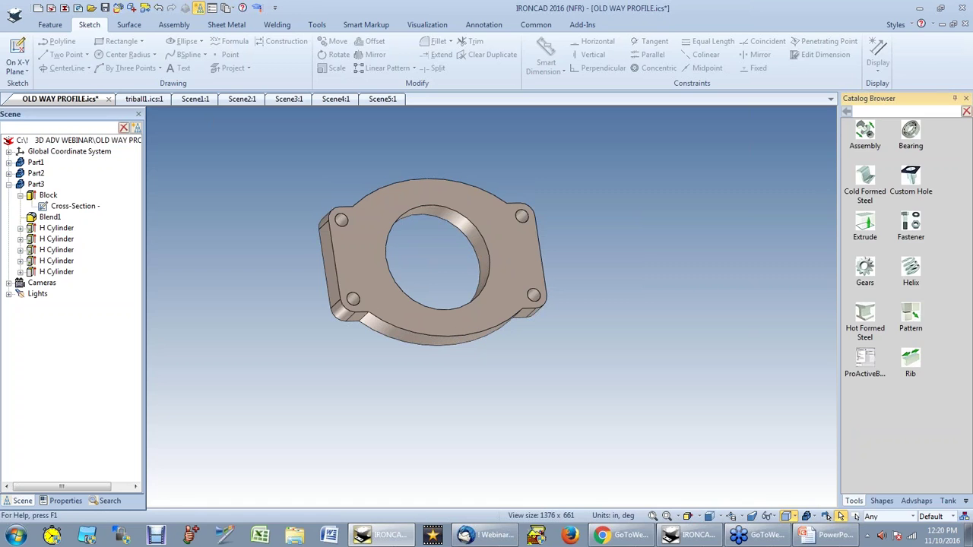
scroll(736, 223, "up", 1)
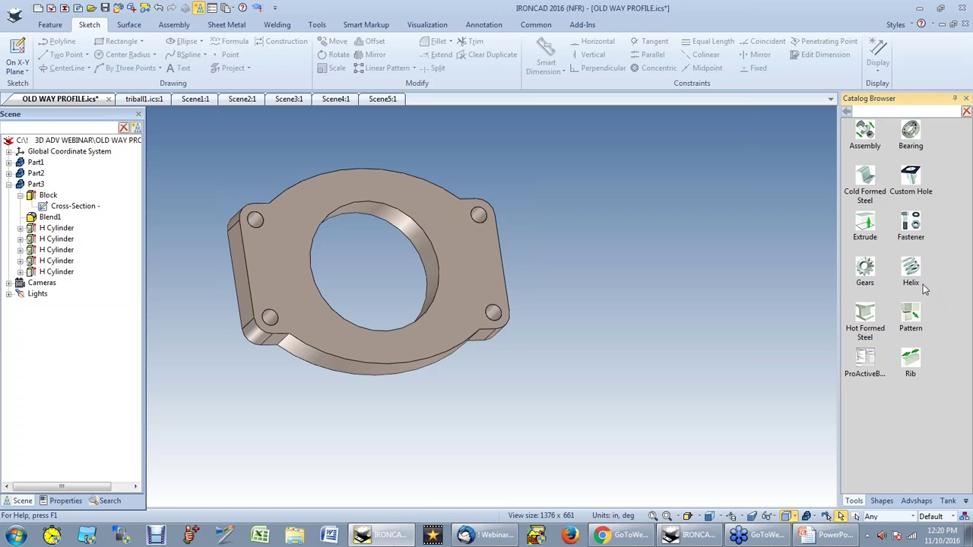
left_click_drag(915, 225, 500, 307)
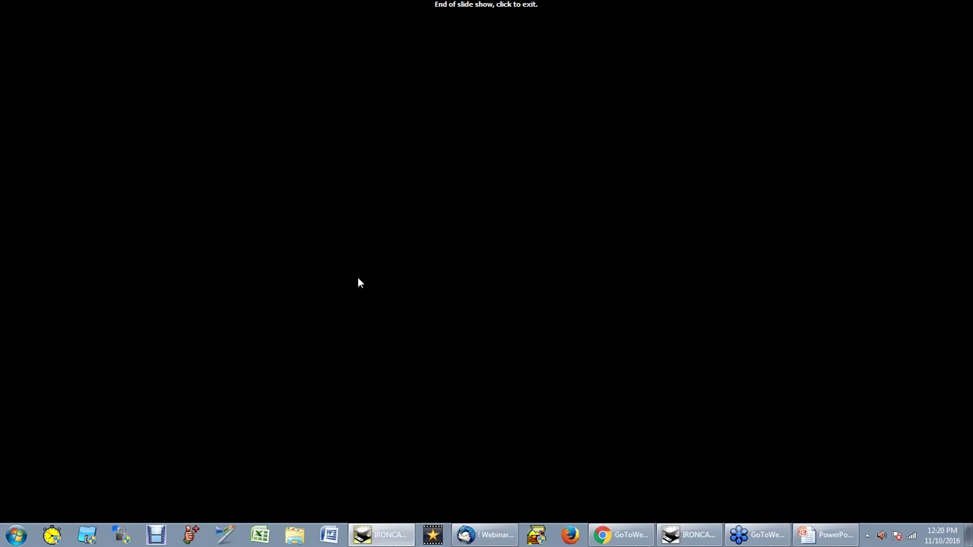
left_click(459, 232)
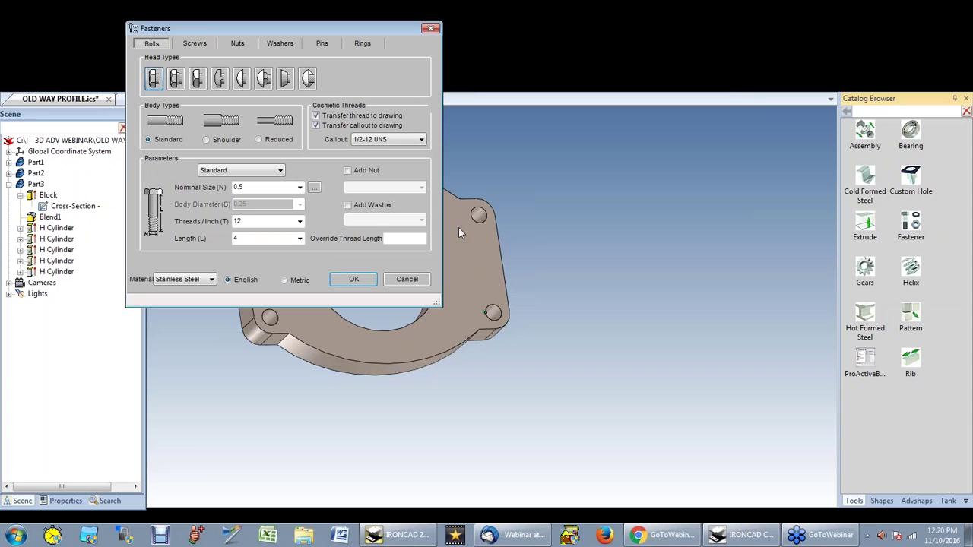
left_click_drag(270, 34, 254, 41)
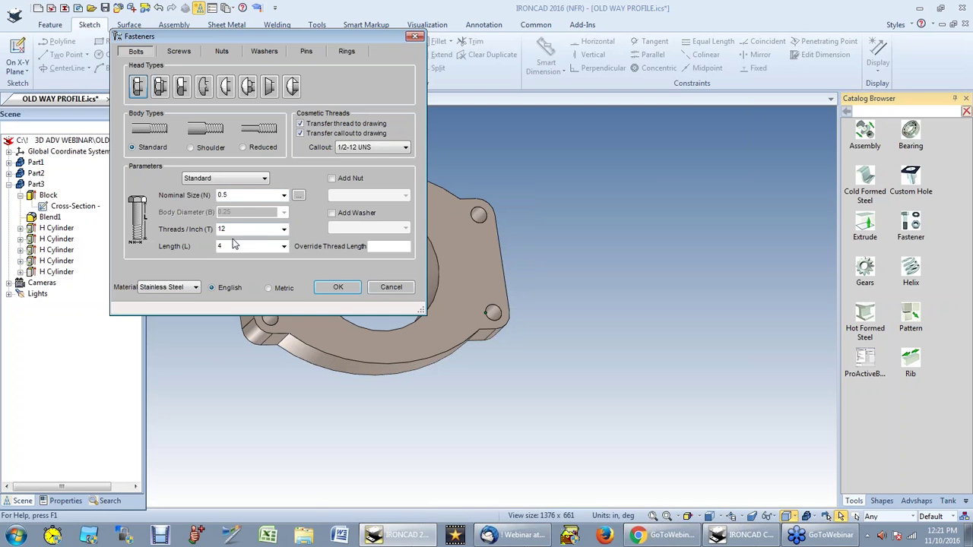
Step: Set the bolt length to 2.5 in and add a nut to the bolt
left_click(281, 246)
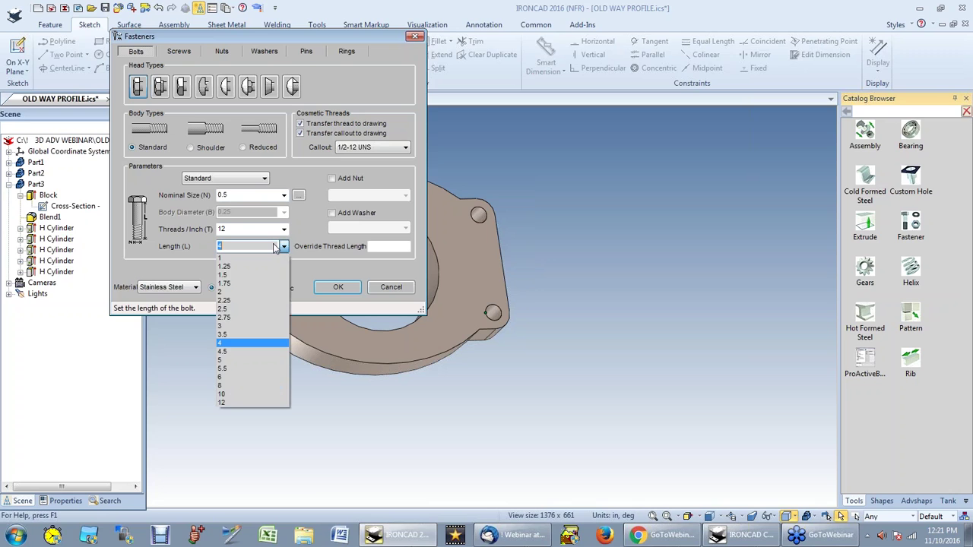
left_click(271, 309)
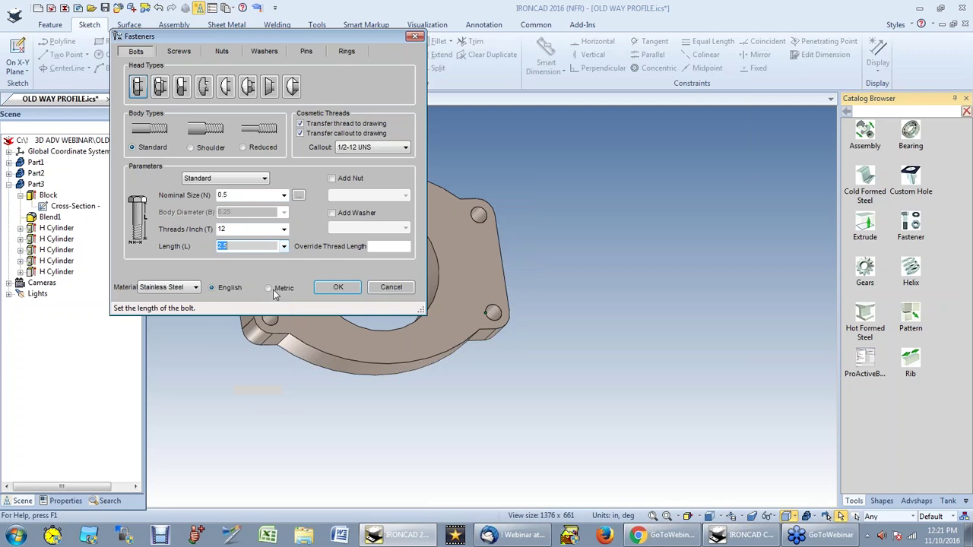
left_click(332, 179)
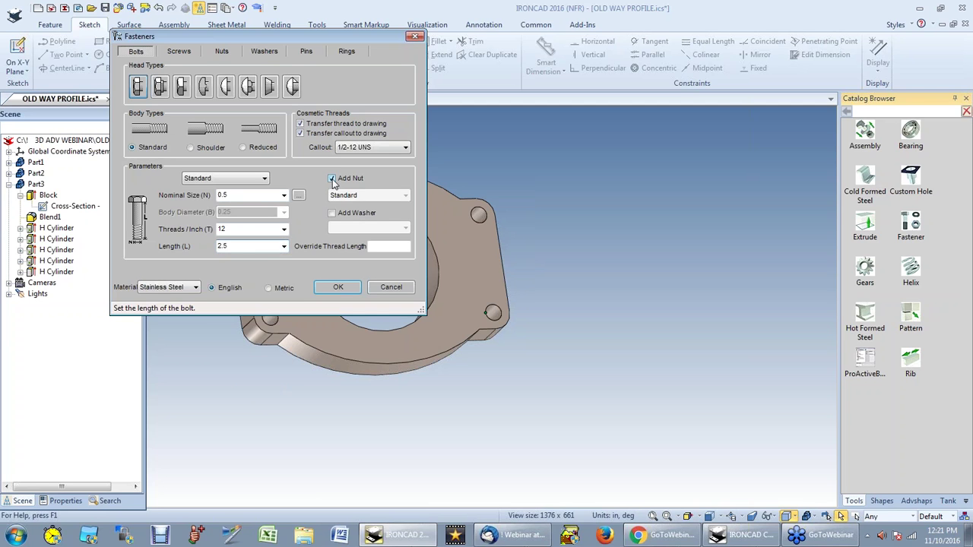
left_click_drag(303, 38, 422, 74)
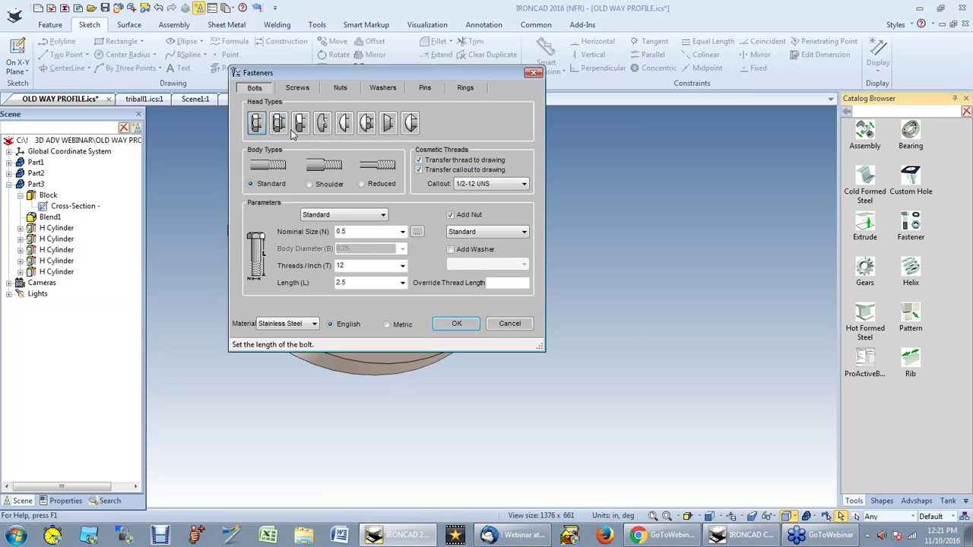
Step: Examine the bolt series, material and threads-per-inch choices, plus the available screw, nut, washer, pin and ring options
left_click(357, 215)
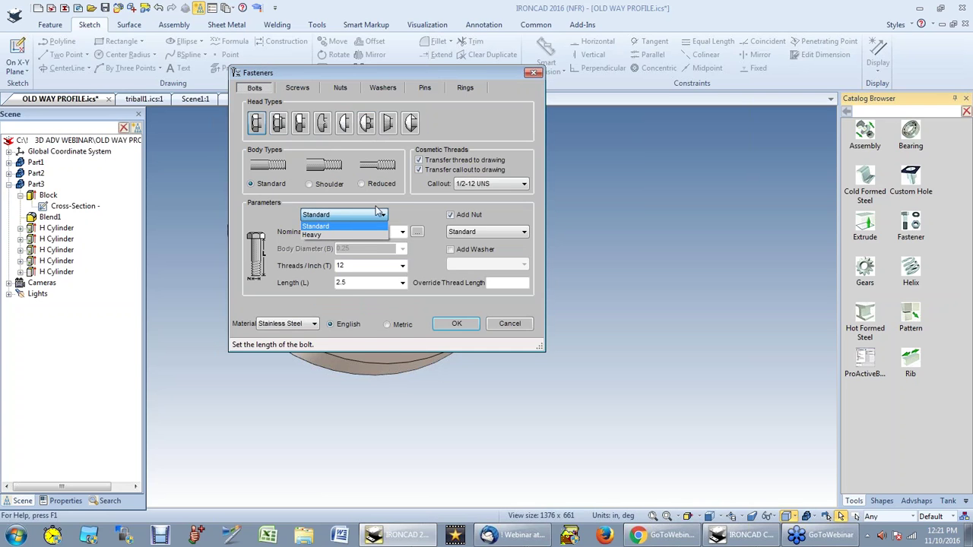
left_click(410, 205)
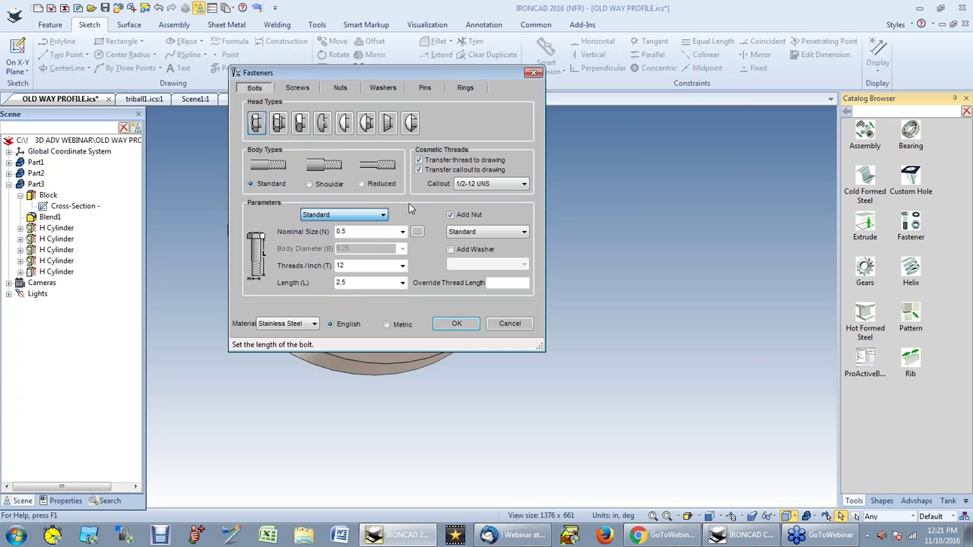
left_click(294, 325)
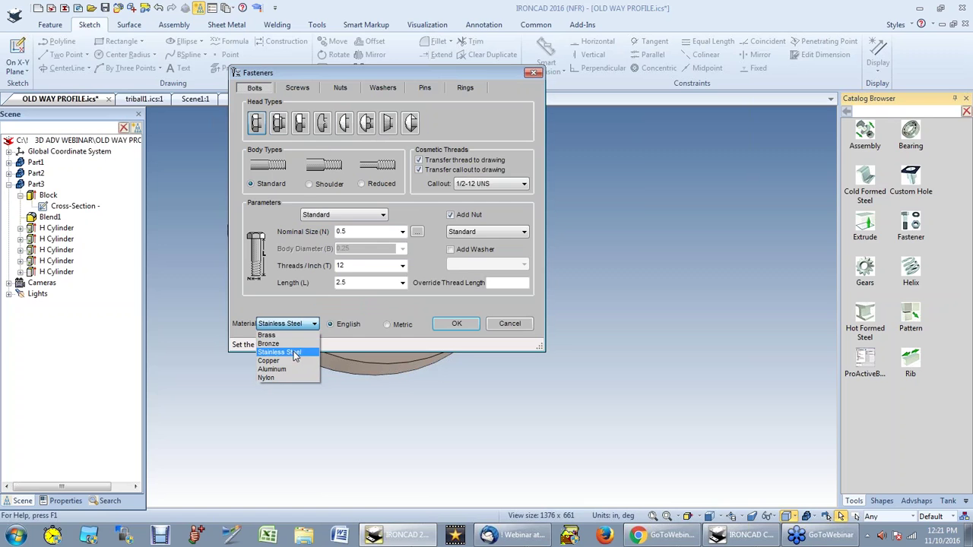
left_click(416, 253)
left_click(402, 266)
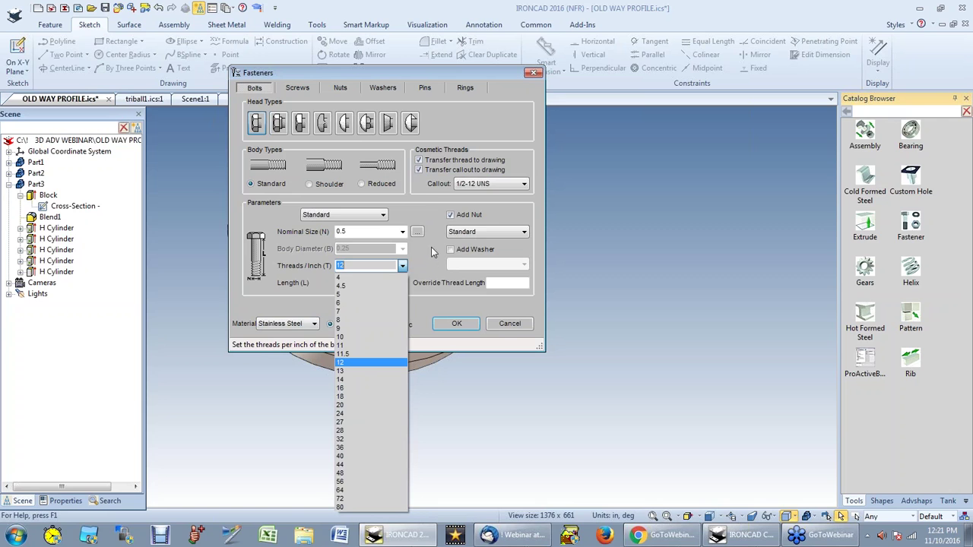
left_click(441, 124)
left_click(297, 88)
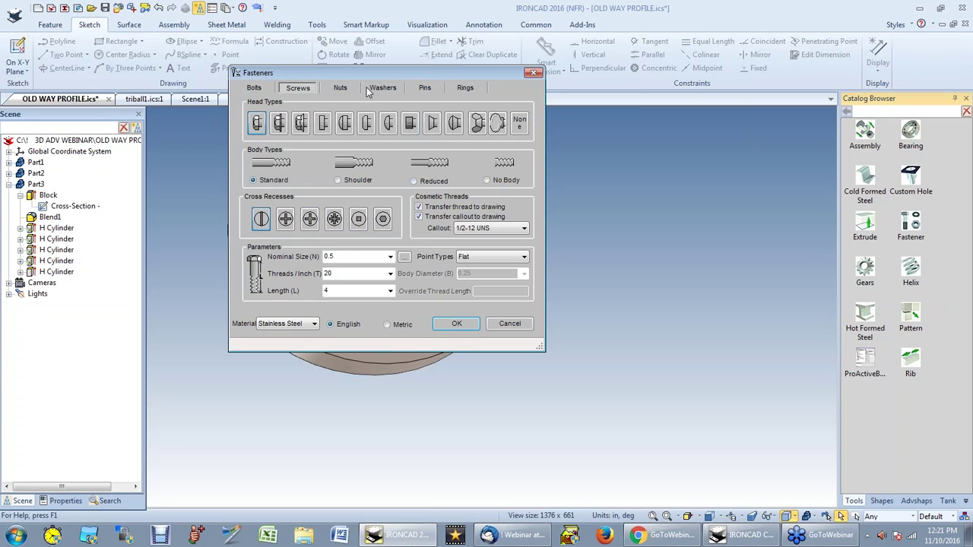
left_click(341, 88)
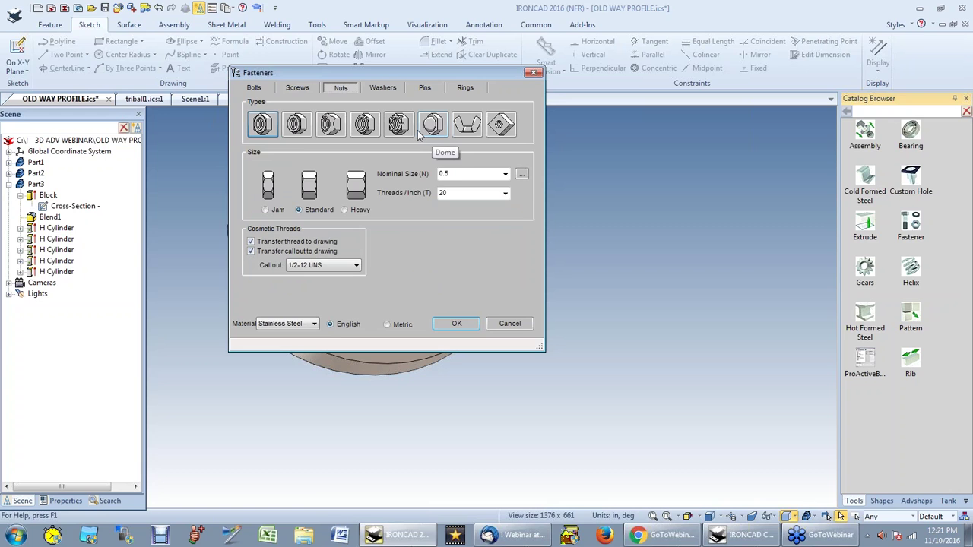
left_click(379, 88)
left_click(426, 89)
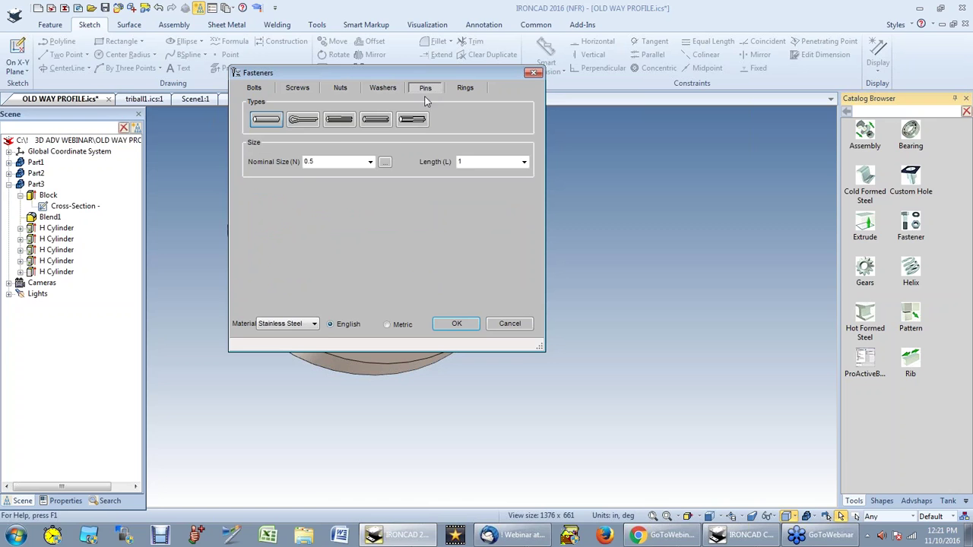
left_click(462, 89)
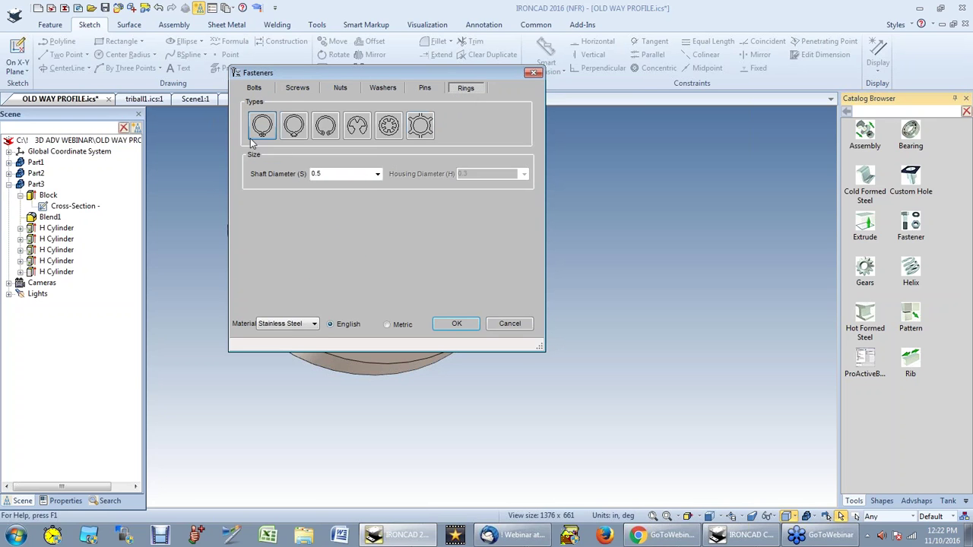
left_click(378, 174)
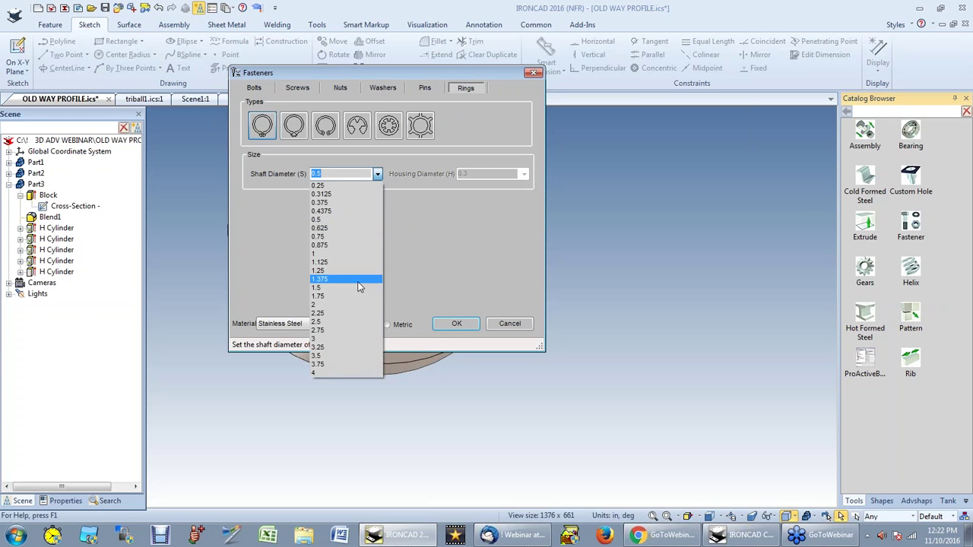
left_click(419, 253)
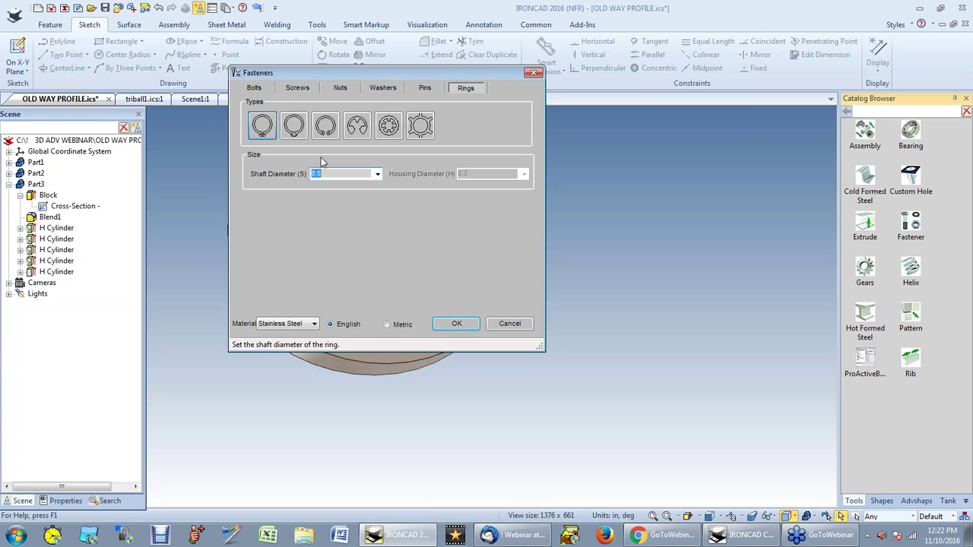
Step: Create the 0.5 in stainless steel bolt with its nut and duplicate it to the other linked corner holes
left_click(259, 89)
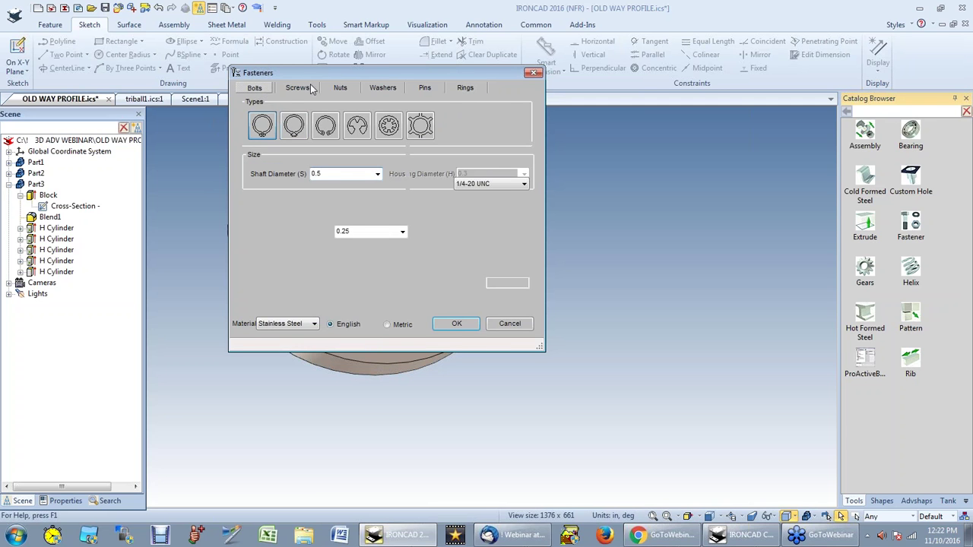
left_click_drag(319, 72, 147, 36)
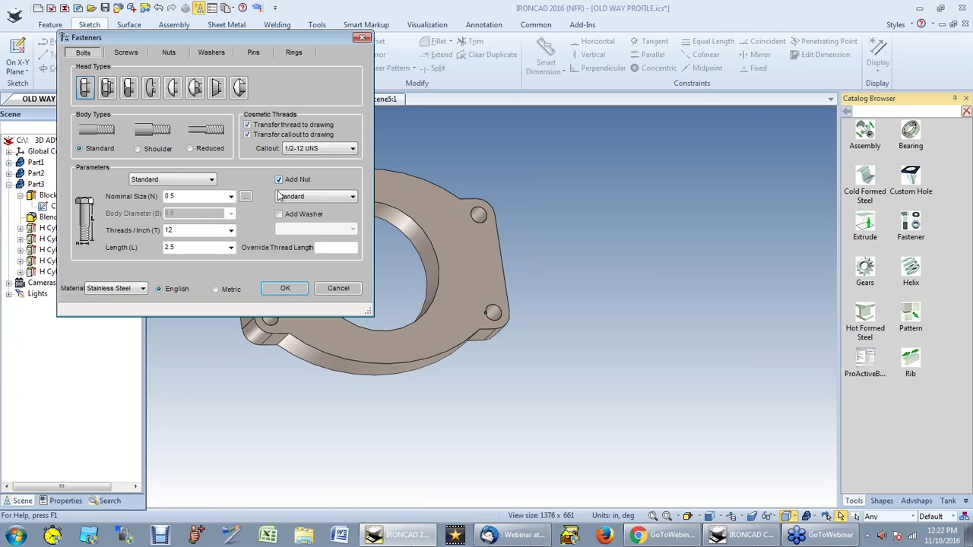
left_click(300, 289)
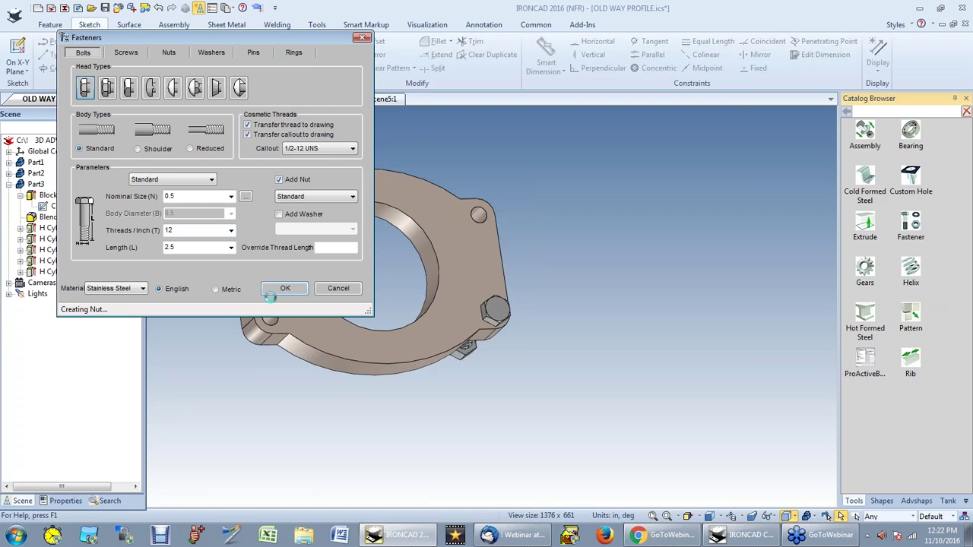
left_click_drag(514, 217, 635, 160)
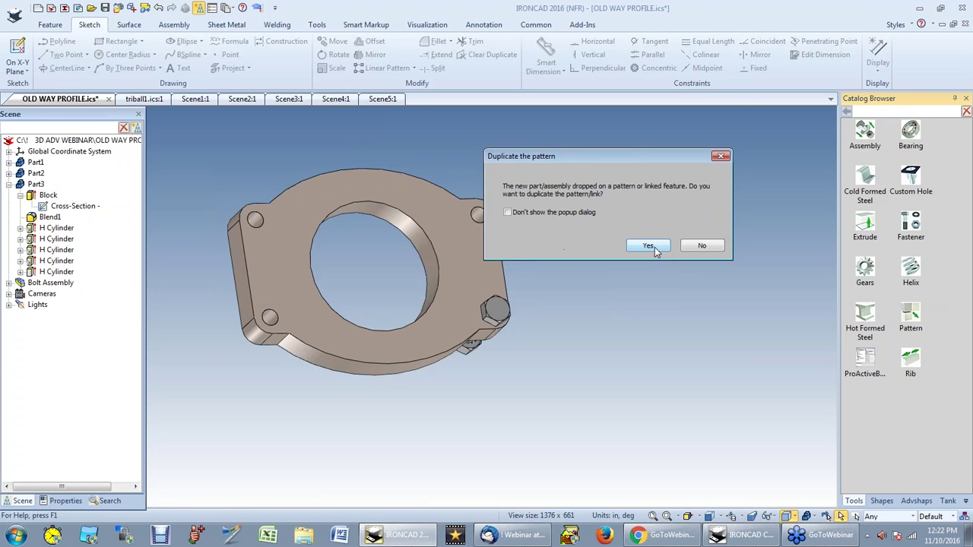
left_click(655, 247)
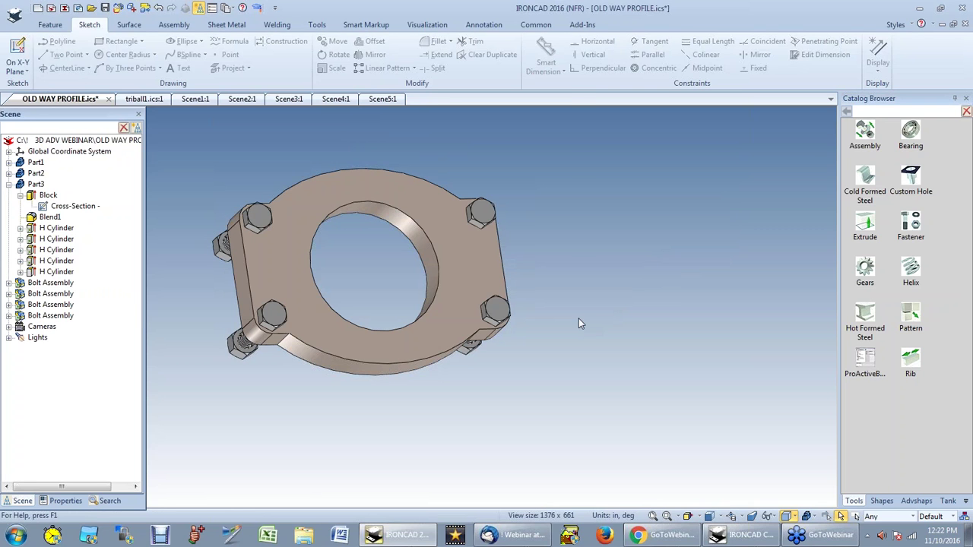
Step: Reposition only the TriBall of Part2 to the center point of the part's front-left corner hole
middle_click_drag(514, 351, 415, 371)
left_click(222, 334)
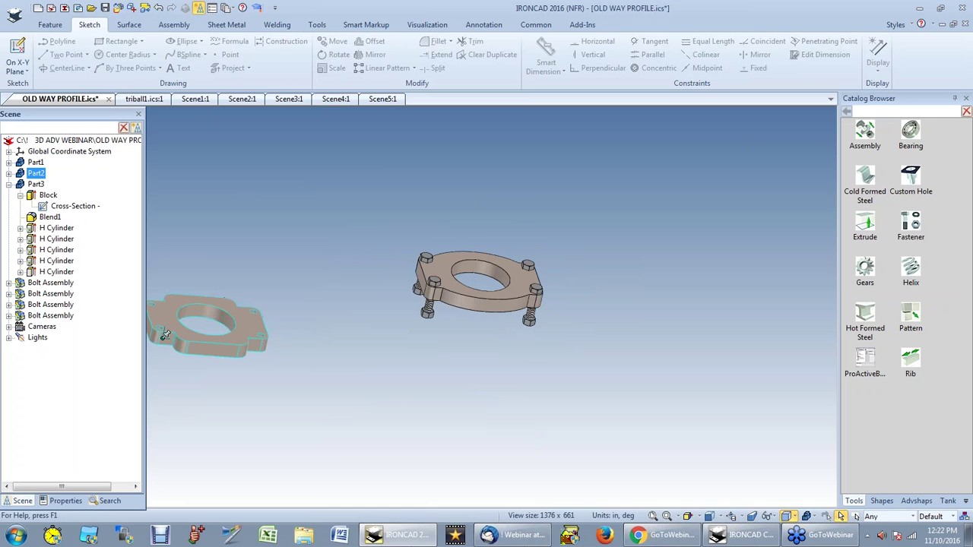
key("F10")
scroll(181, 341, "down", 3)
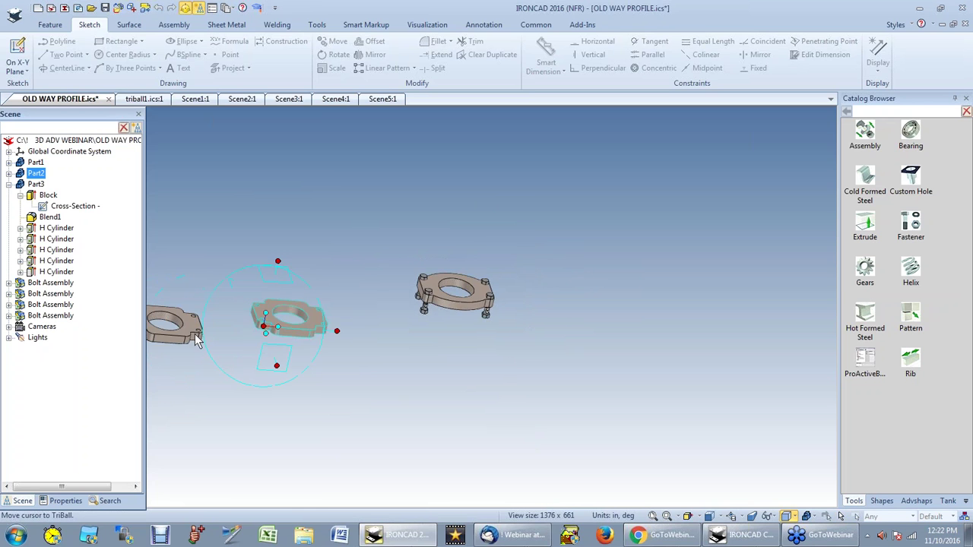
scroll(195, 334, "up", 8)
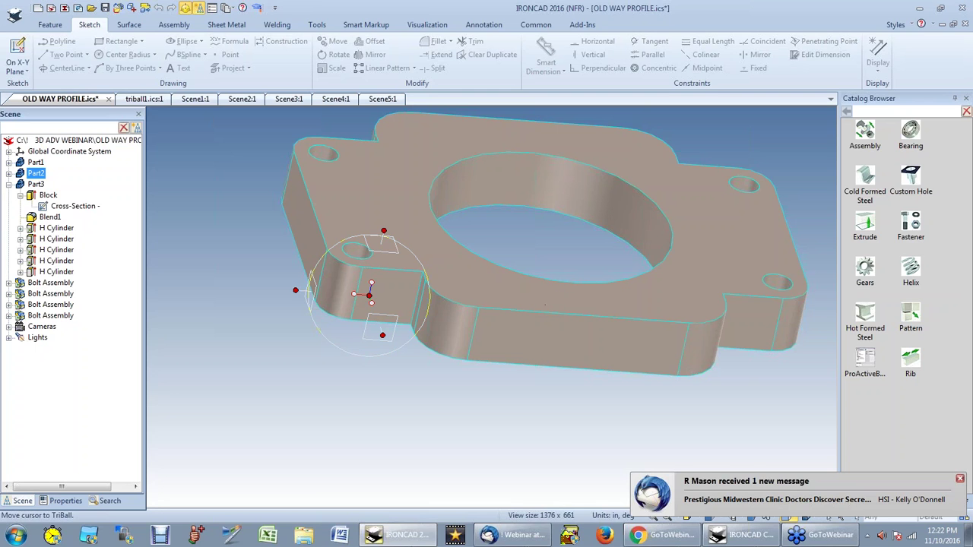
right_click(371, 295)
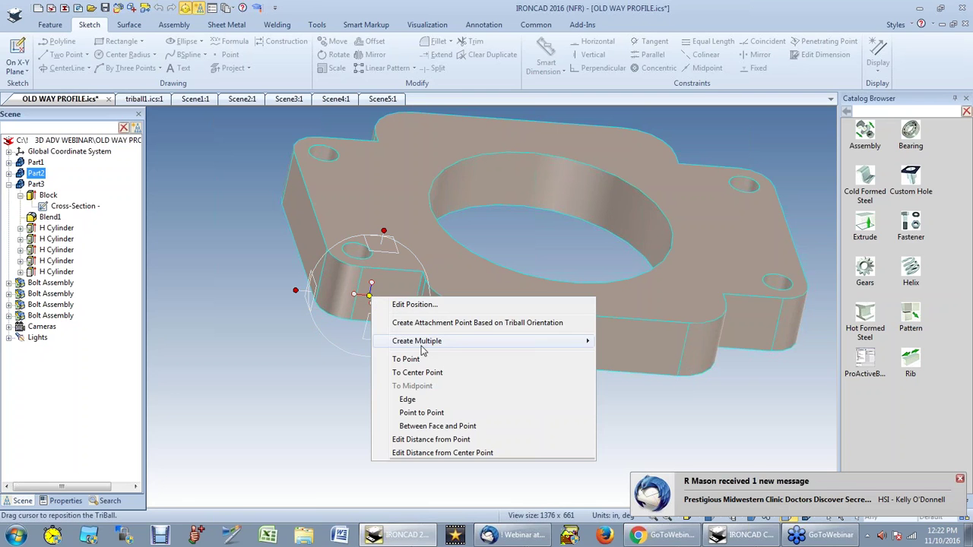
left_click(428, 373)
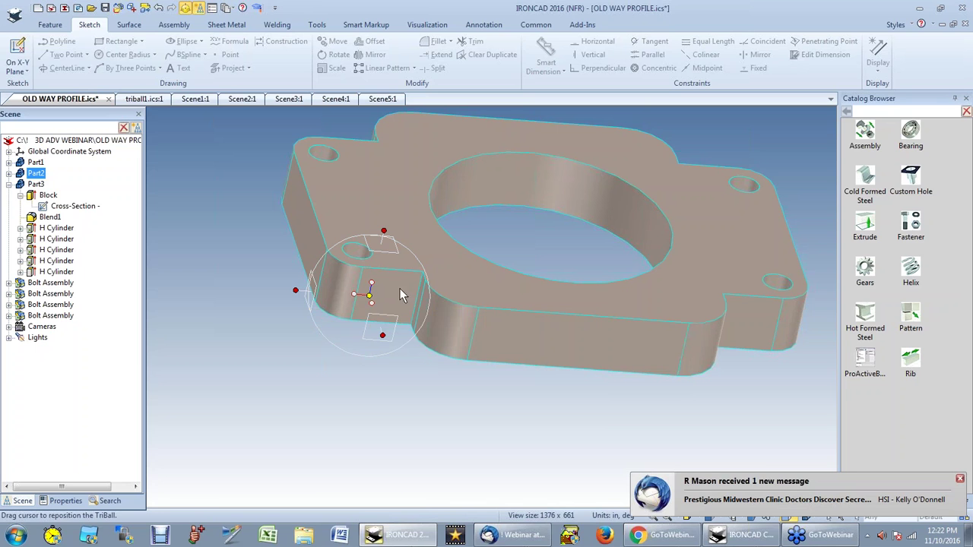
left_click(365, 260)
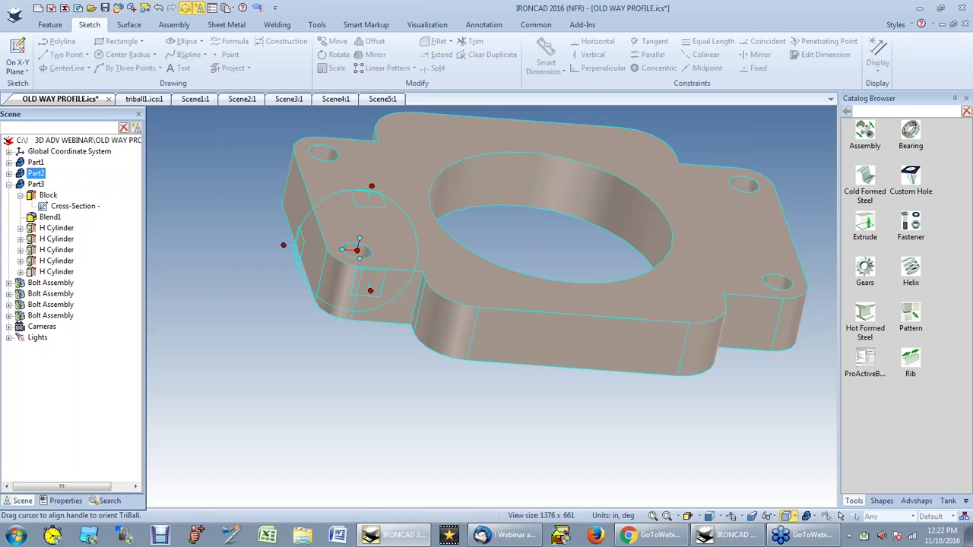
Step: Move Part2 with the TriBall to the center point of a bolted corner hole on the elliptical plate's underside
right_click(359, 251)
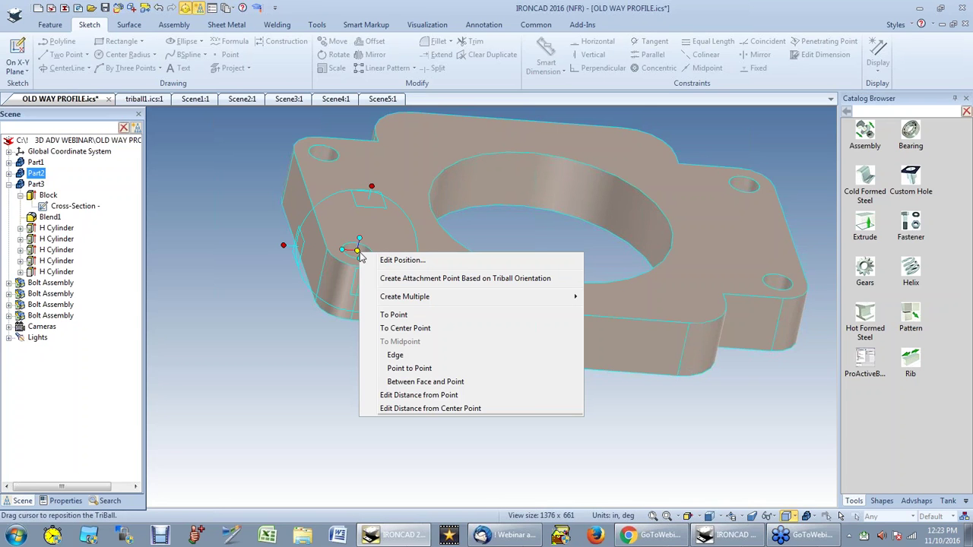
left_click(433, 327)
left_click(432, 328)
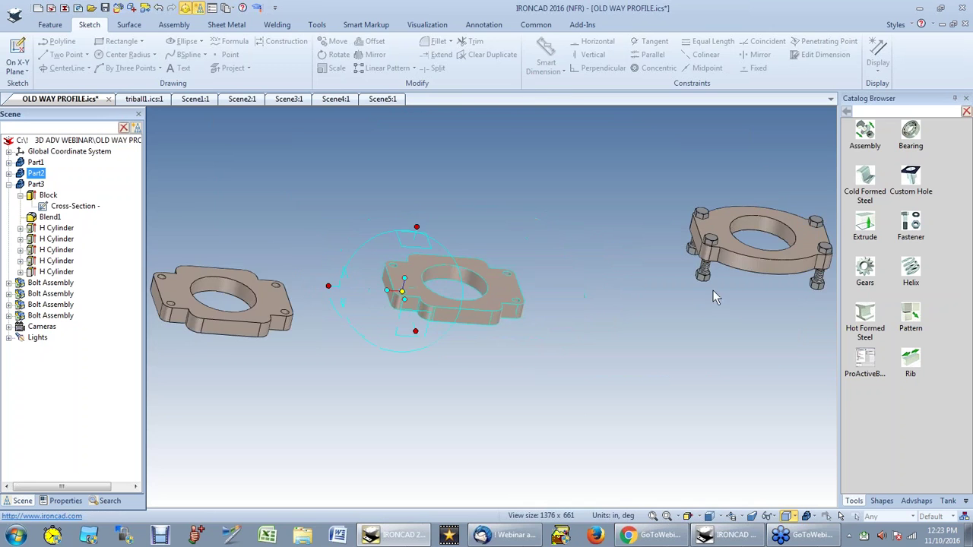
scroll(722, 287, "up", 2)
middle_click_drag(708, 299, 616, 238)
scroll(526, 273, "up", 3)
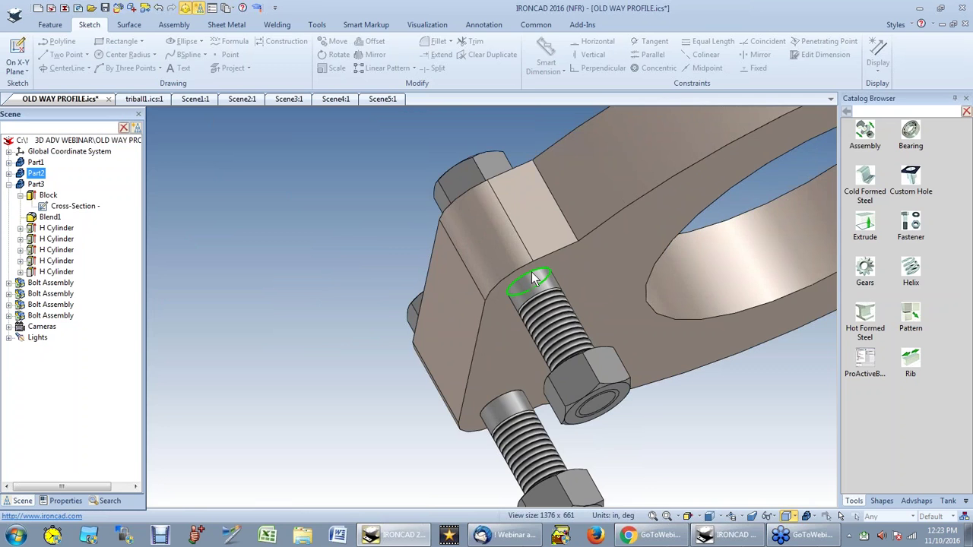
left_click(534, 279)
left_click(334, 307)
scroll(541, 295, "down", 5)
key("F3")
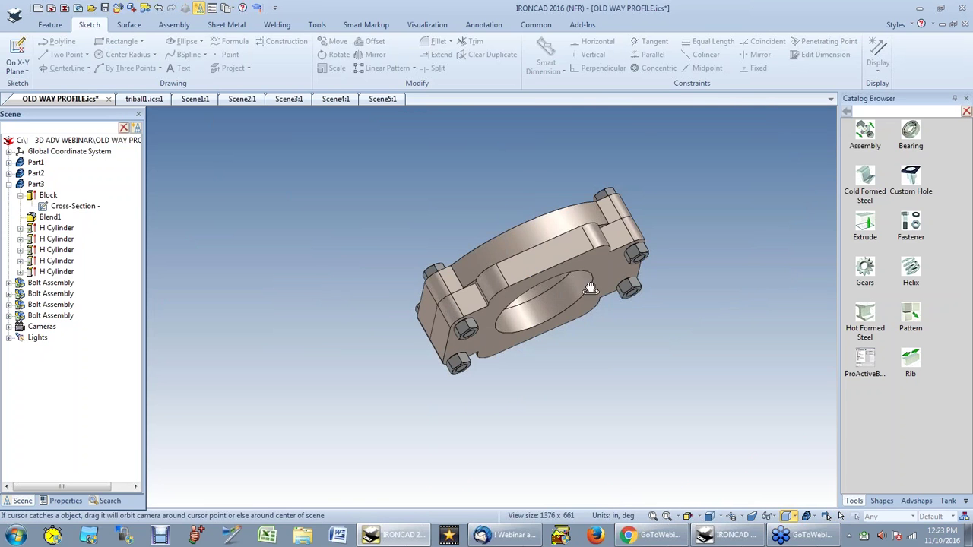
left_click_drag(691, 267, 694, 370)
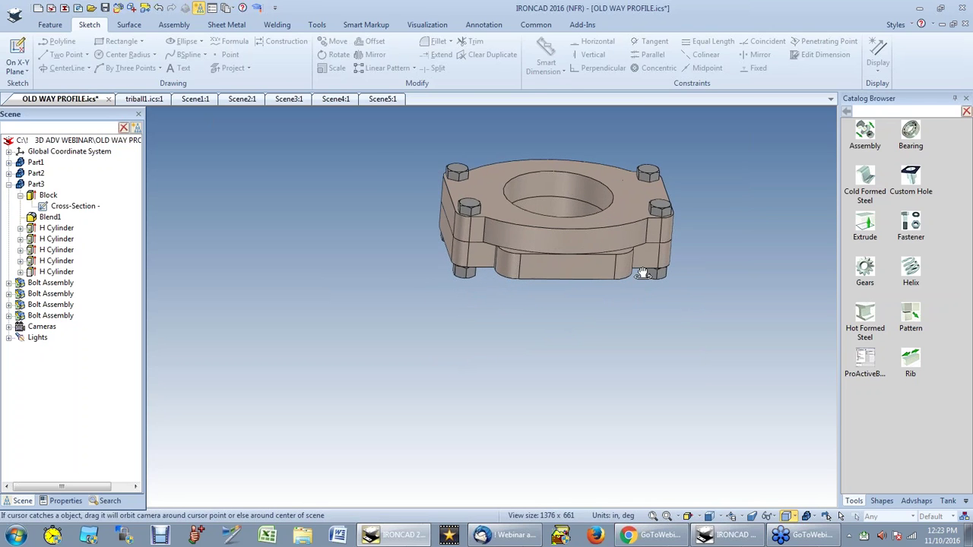
Step: Add an H Torus cut at the center of the elliptical plate's upper bore opening
scroll(612, 227, "up", 2)
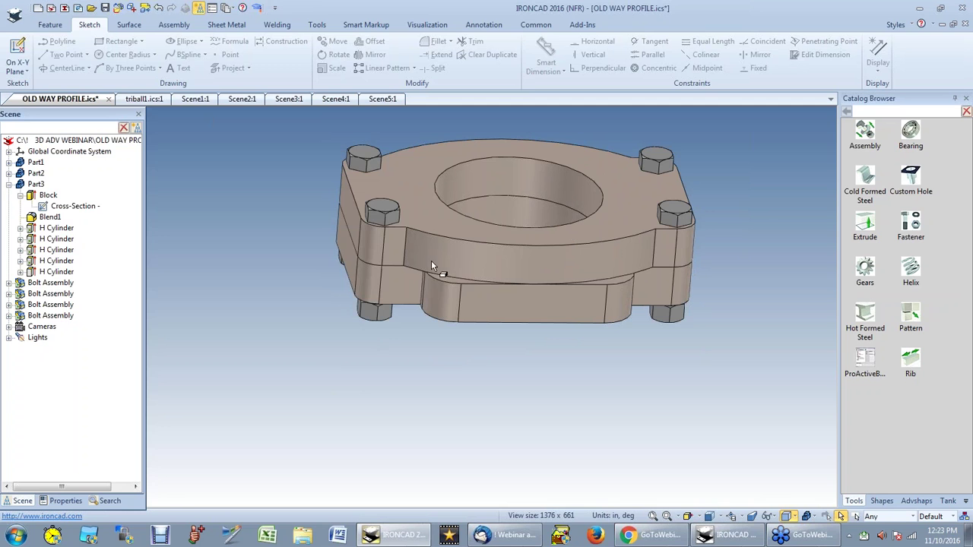
scroll(445, 240, "up", 2)
scroll(528, 180, "up", 2)
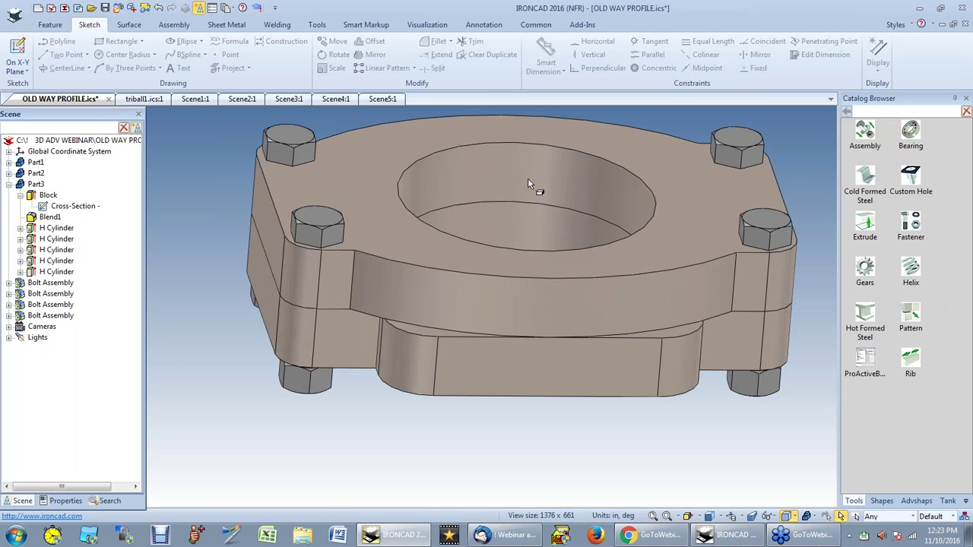
mouse_move(557, 232)
middle_mouse_down()
mouse_move(551, 256)
mouse_move(536, 243)
middle_mouse_up()
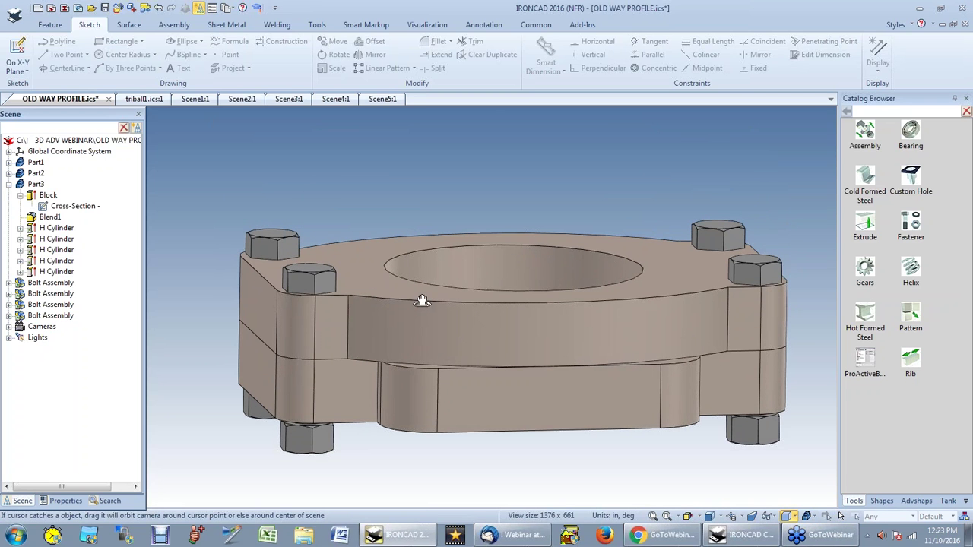
middle_click_drag(422, 301, 445, 301)
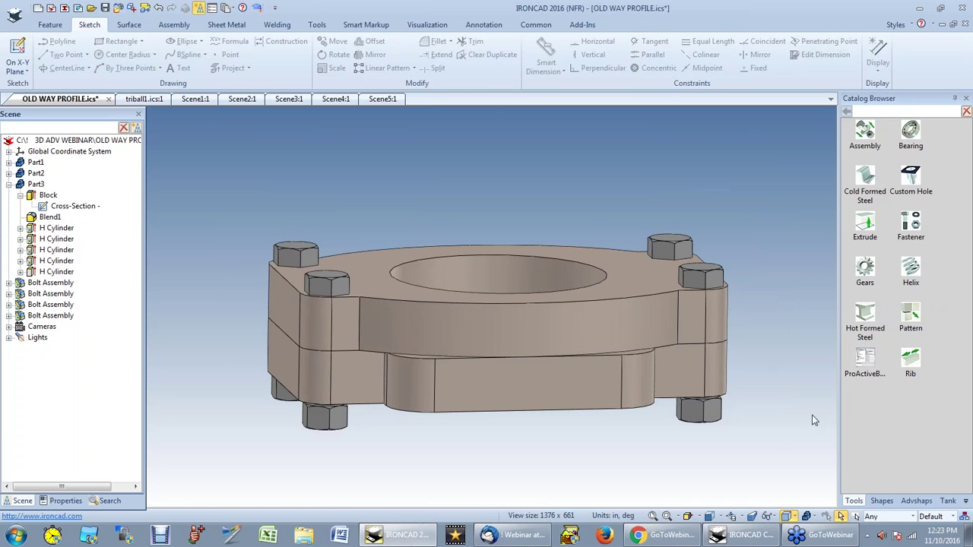
left_click(883, 502)
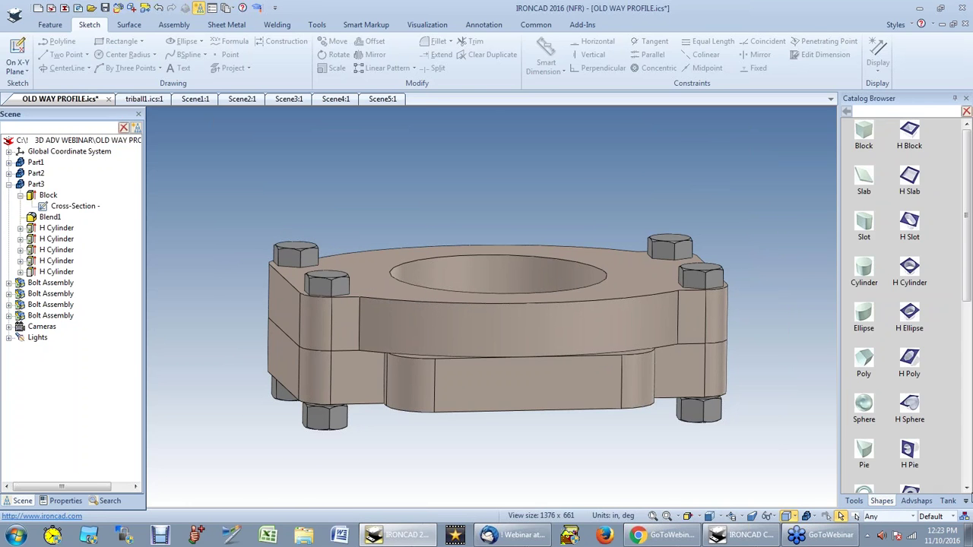
scroll(910, 434, "down", 1)
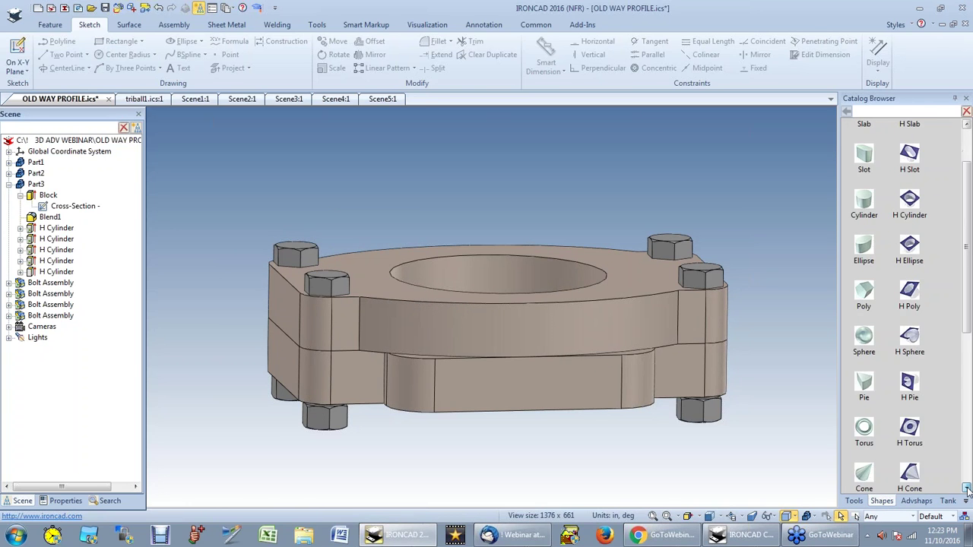
left_click(911, 430)
left_click_drag(911, 432, 498, 274)
scroll(580, 292, "up", 3)
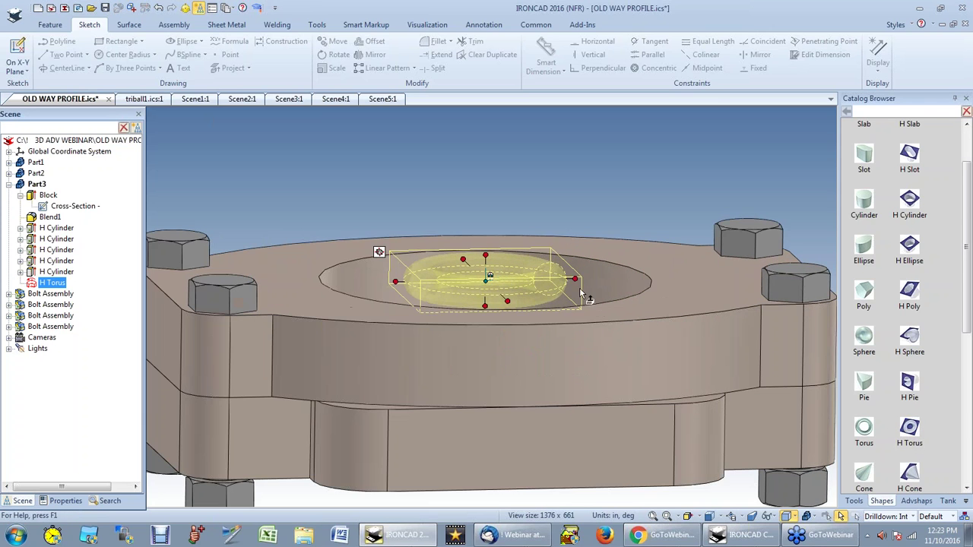
Step: Size the H Torus to 4.125 in across and 0.125 in high
left_click(576, 278)
type("4.125")
key("Return")
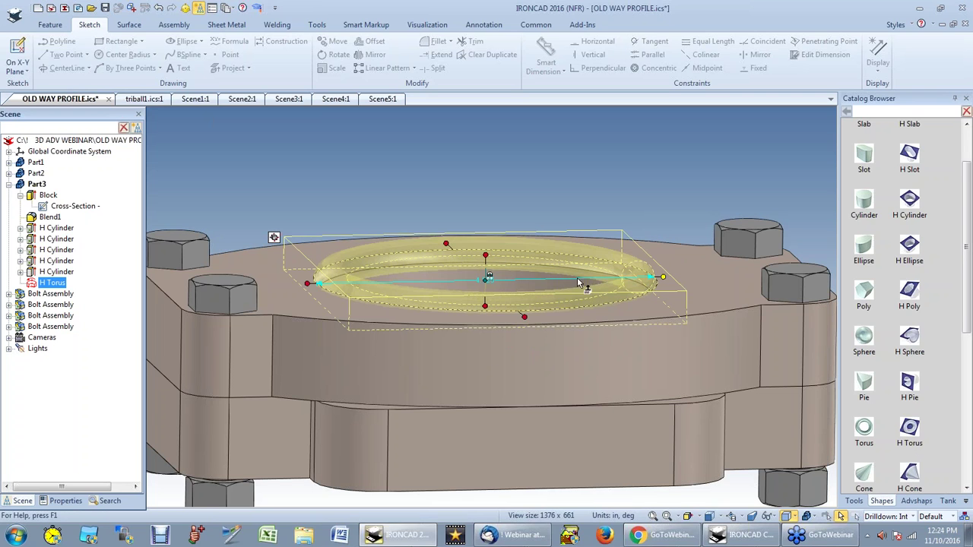
left_click(485, 255)
type(".125")
key("Return")
Step: Move the H Torus 0.25 in down into the bore along the TriBall's vertical axis
key("F10")
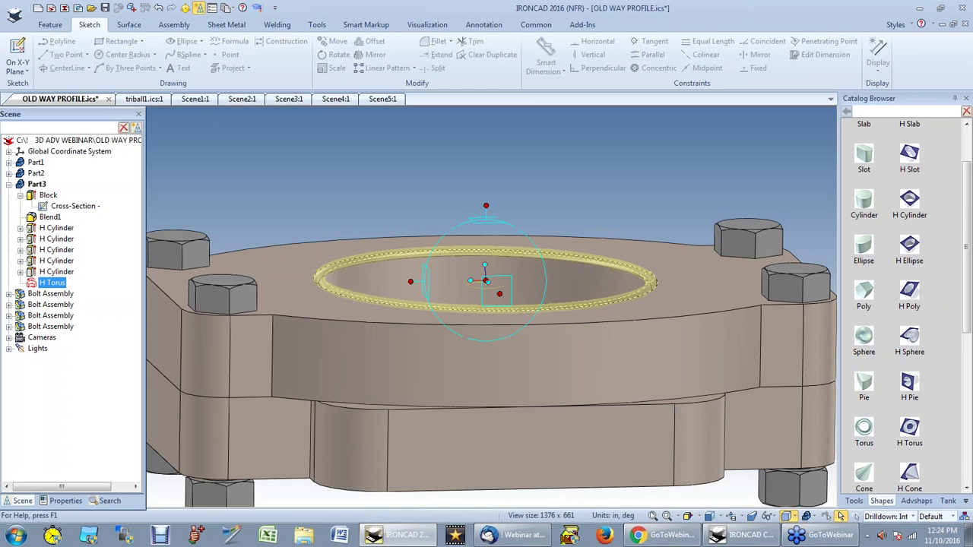
left_click(487, 206)
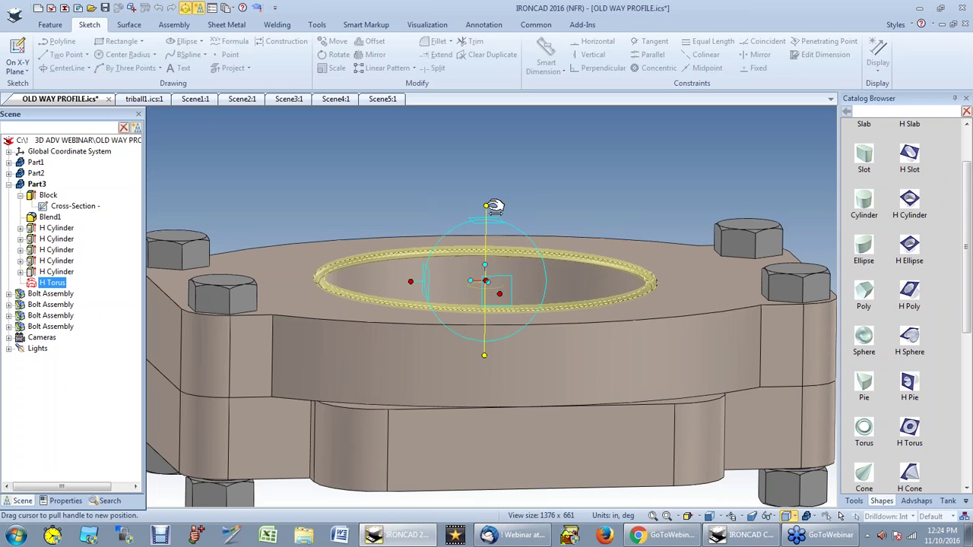
mouse_move(494, 206)
right_mouse_down()
mouse_move(491, 228)
mouse_move(489, 201)
right_mouse_up()
left_click(510, 211)
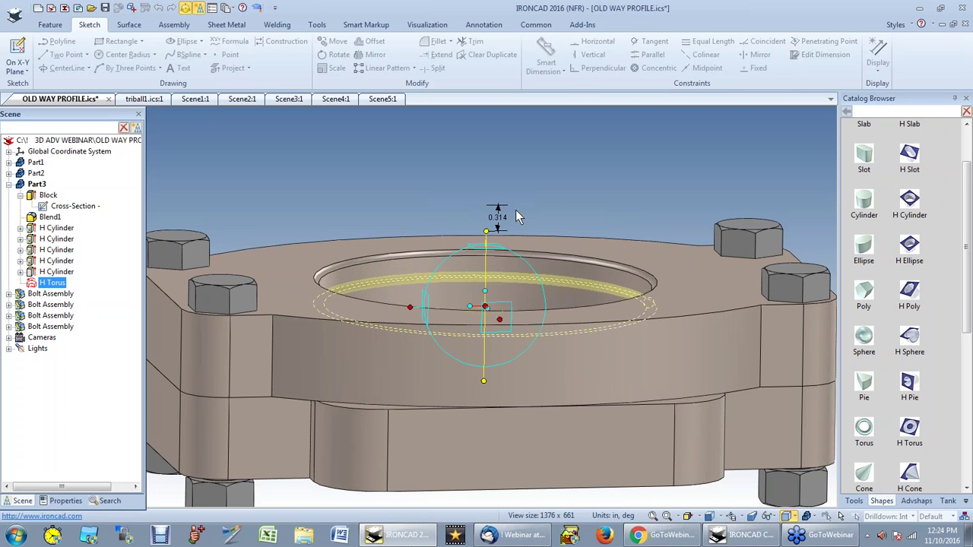
left_click(517, 216)
type(".25")
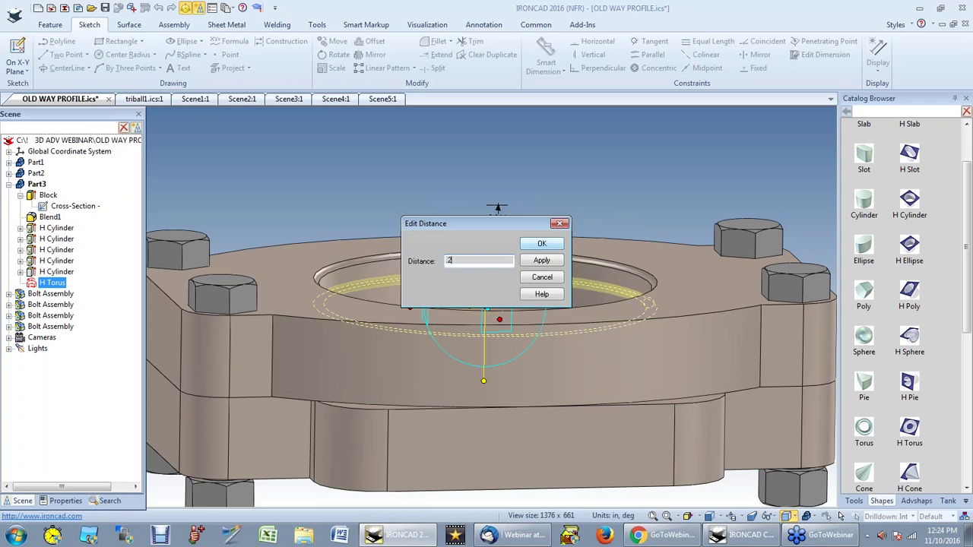
key("Return")
left_click(614, 208)
key("Escape")
key("Escape")
Step: Paint the torus groove face inside the bore solid dark red with SmartPaint
scroll(492, 266, "up", 6)
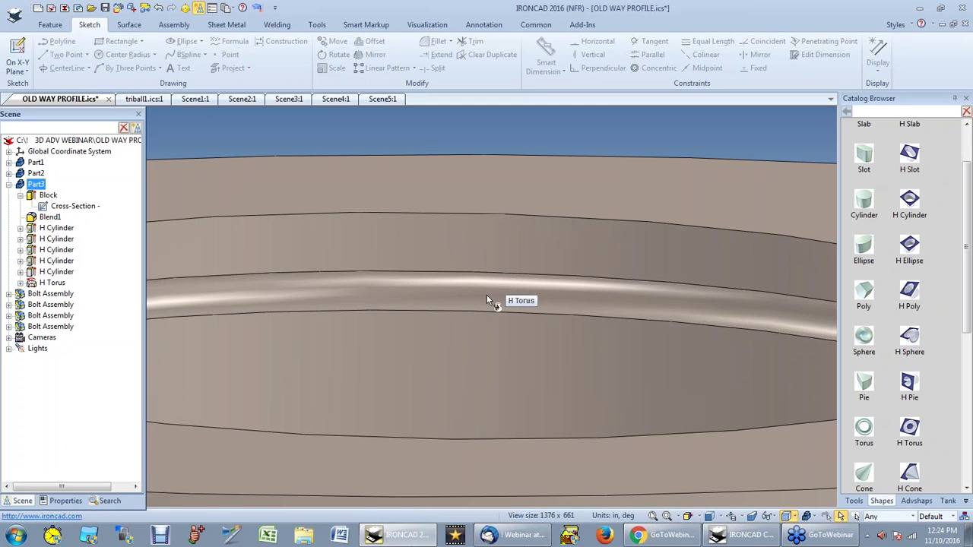
left_click(487, 296)
right_click(488, 299)
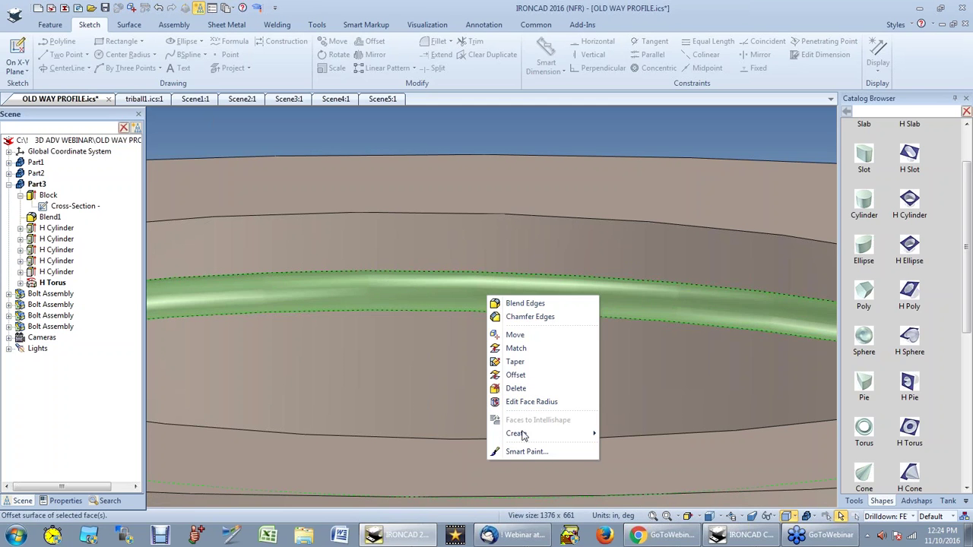
left_click(522, 453)
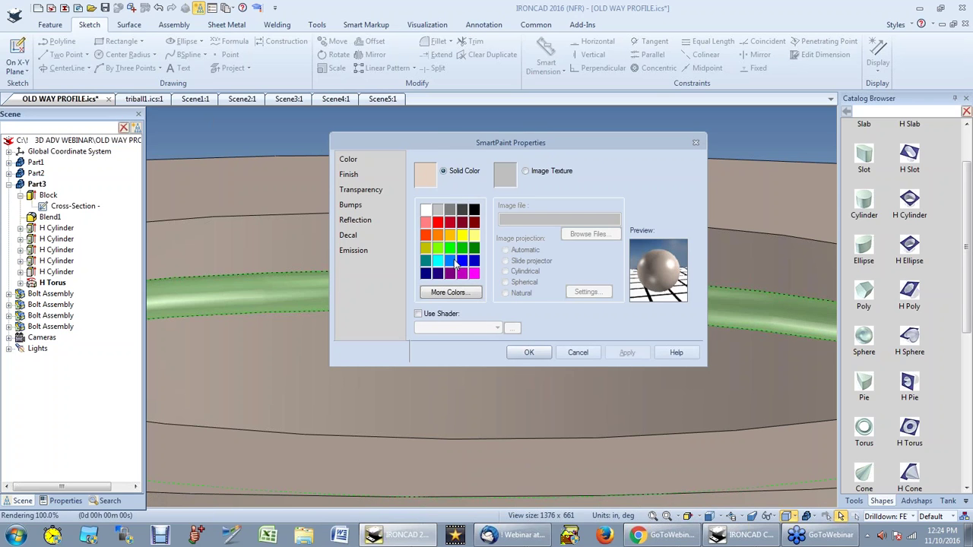
left_click(450, 222)
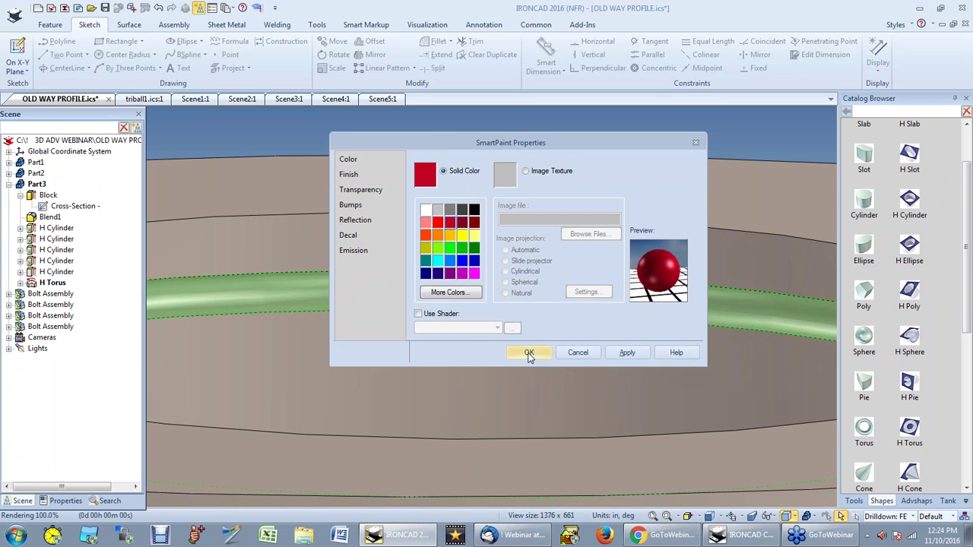
left_click(530, 354)
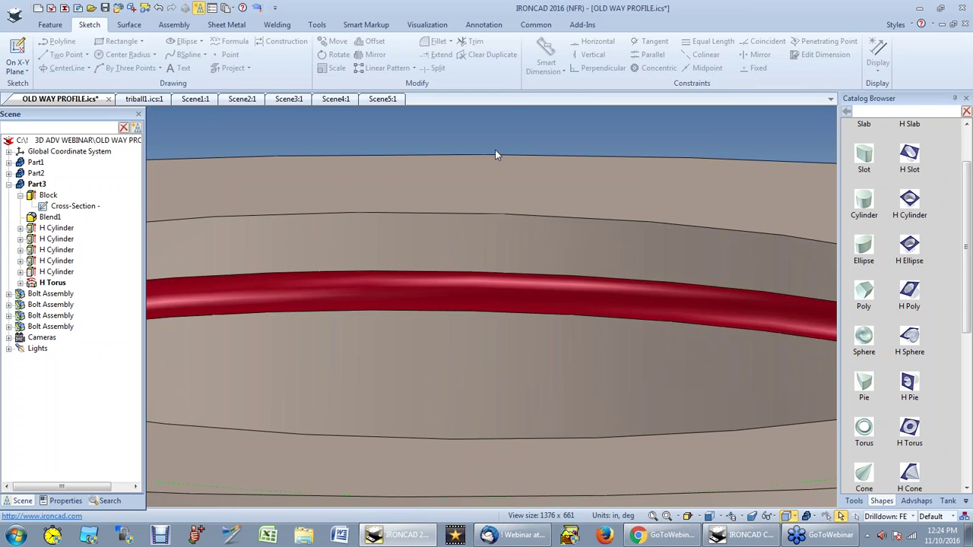
Step: Examine the red groove in the bore and the bolted two-plate assembly from several angles and distances
scroll(495, 149, "down", 6)
middle_click_drag(420, 323, 442, 339)
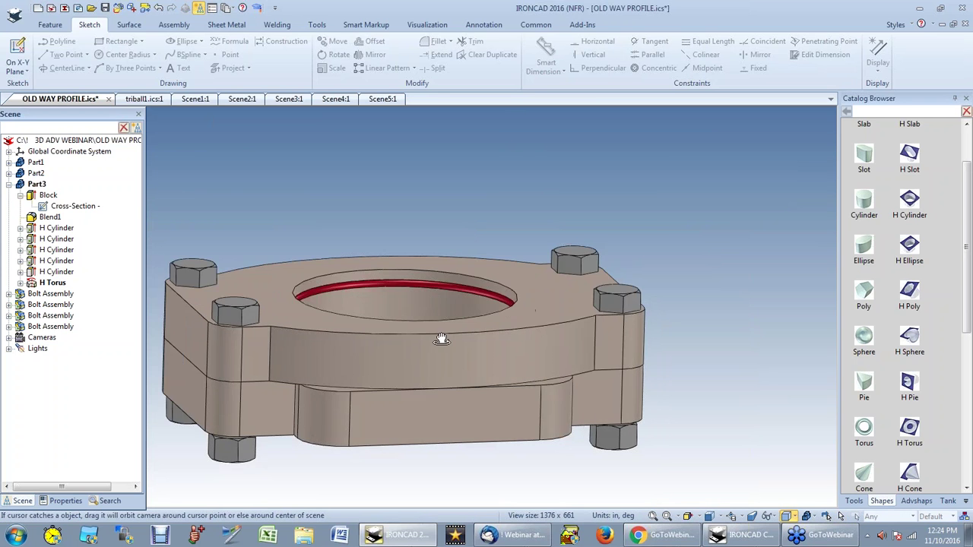
left_click_drag(442, 339, 387, 298)
left_click_drag(312, 272, 299, 271)
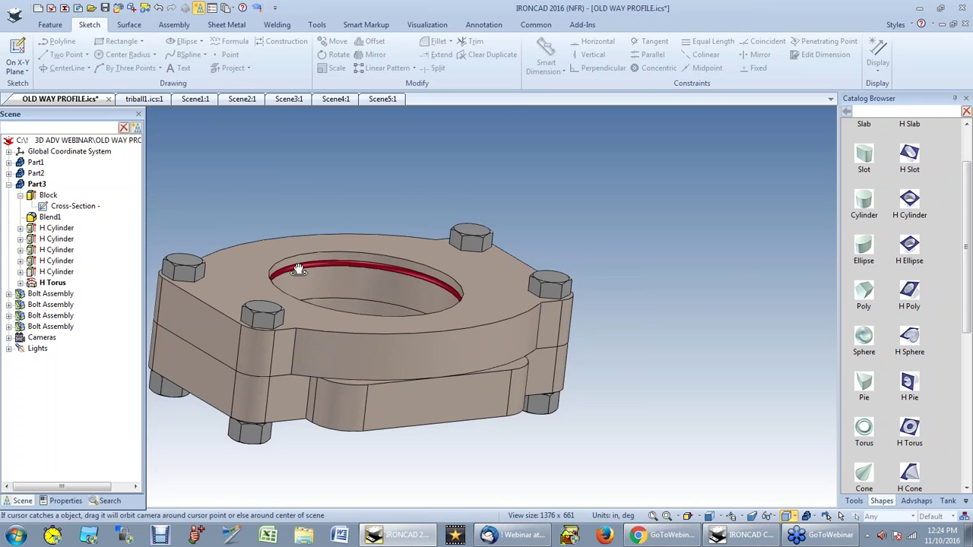
scroll(298, 270, "up", 2)
scroll(351, 303, "up", 2)
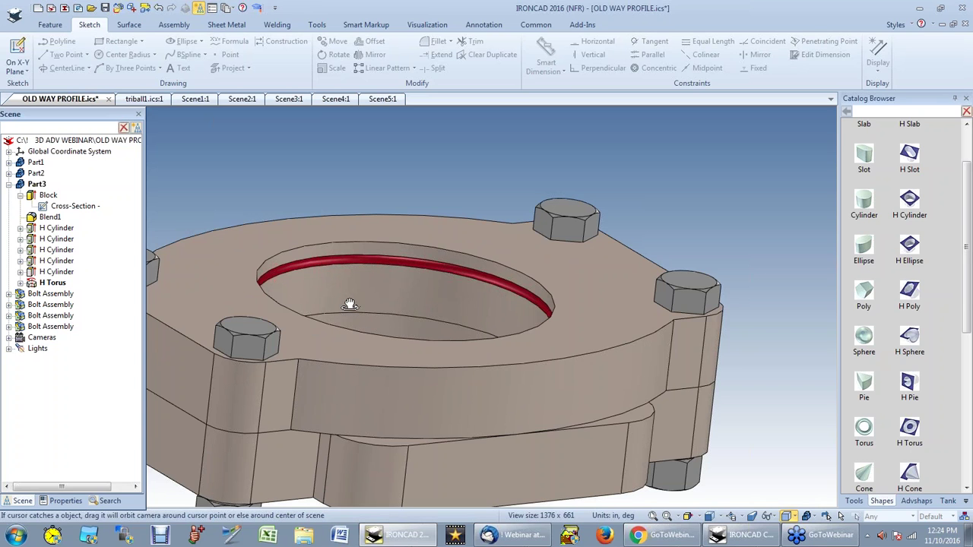
scroll(348, 304, "down", 3)
key("Escape")
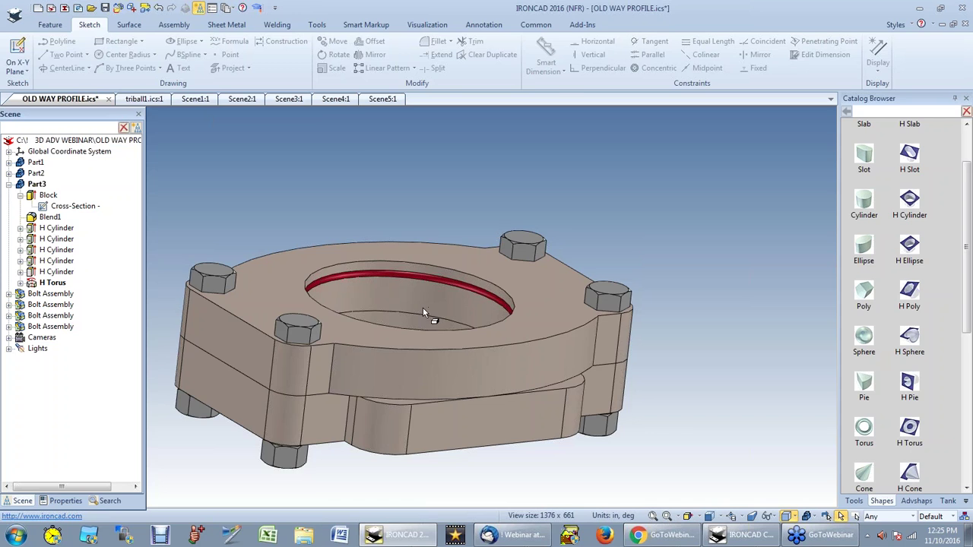
scroll(423, 309, "down", 3)
scroll(441, 312, "up", 2)
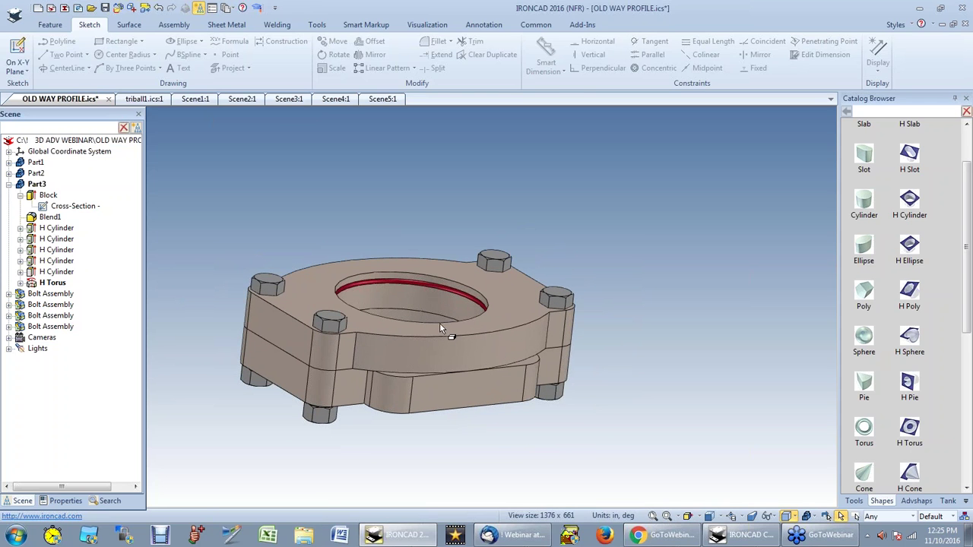
scroll(438, 319, "up", 3)
scroll(437, 318, "down", 2)
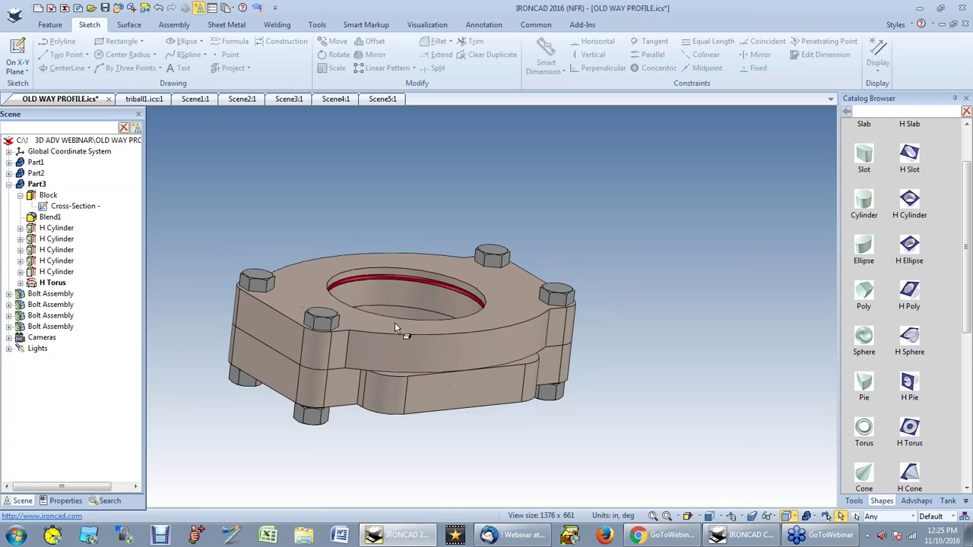
scroll(367, 306, "up", 2)
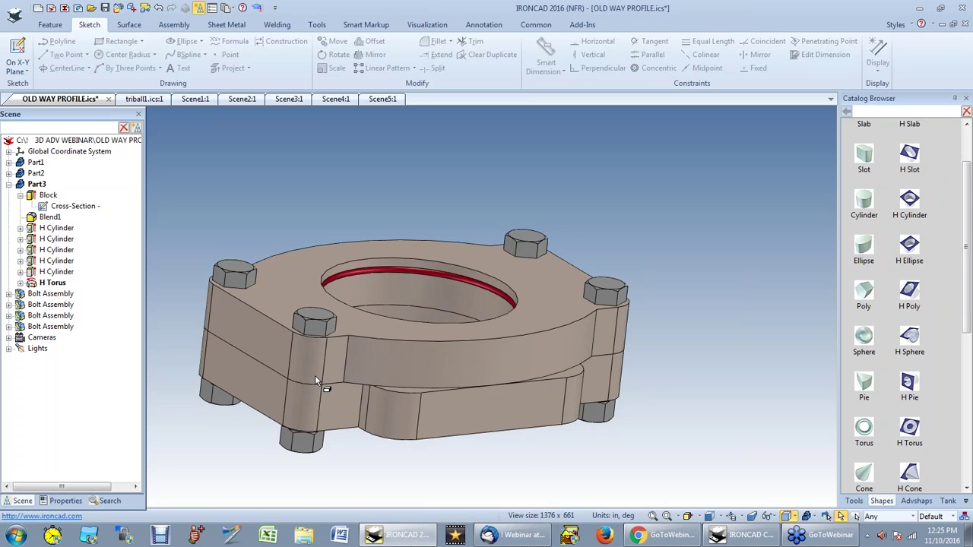
scroll(361, 408, "down", 3)
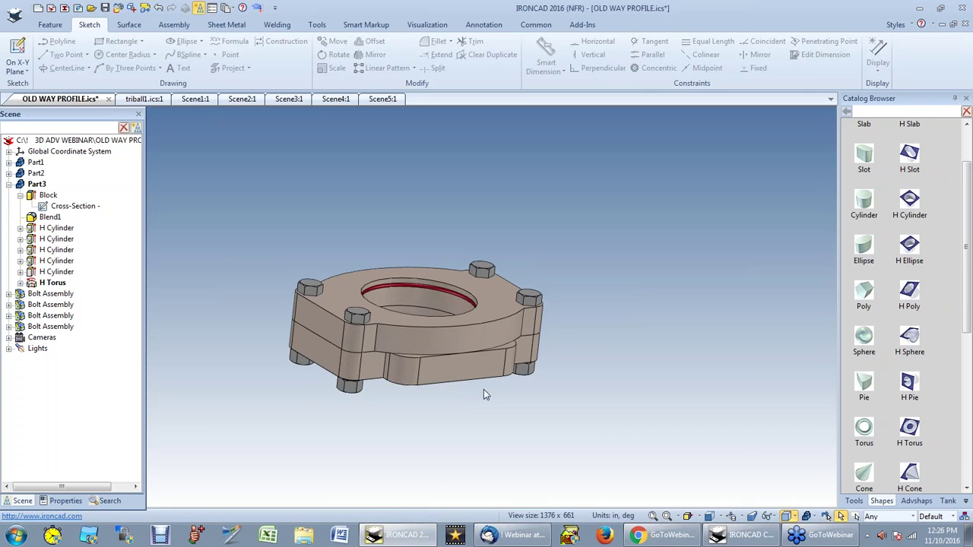
scroll(458, 391, "down", 1)
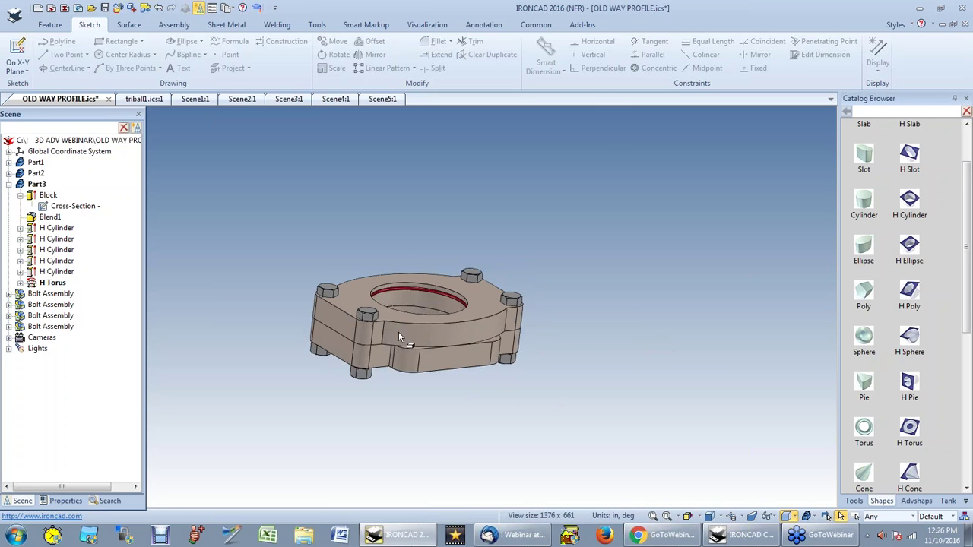
scroll(439, 332, "up", 2)
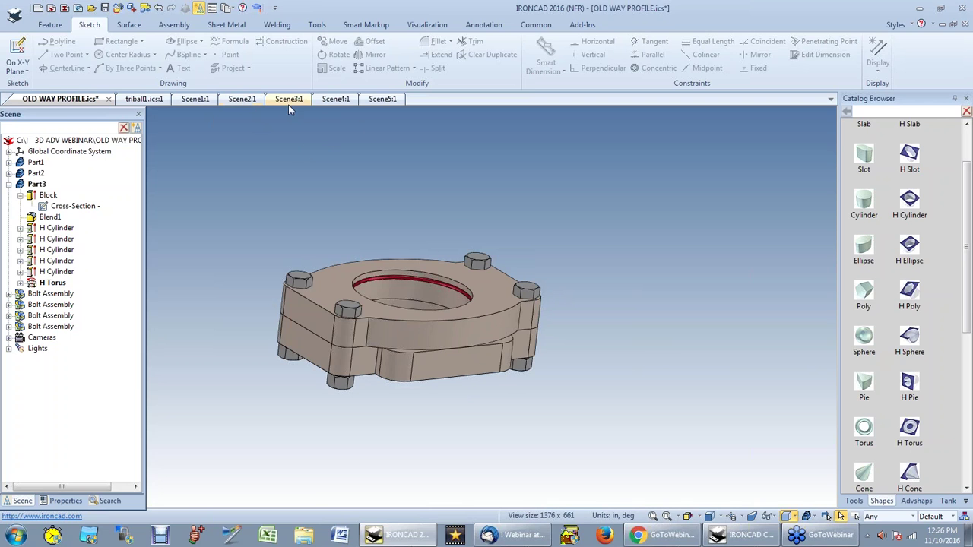
Step: Switch to the empty Scene1 and add a Block from the shapes catalog
left_click(193, 100)
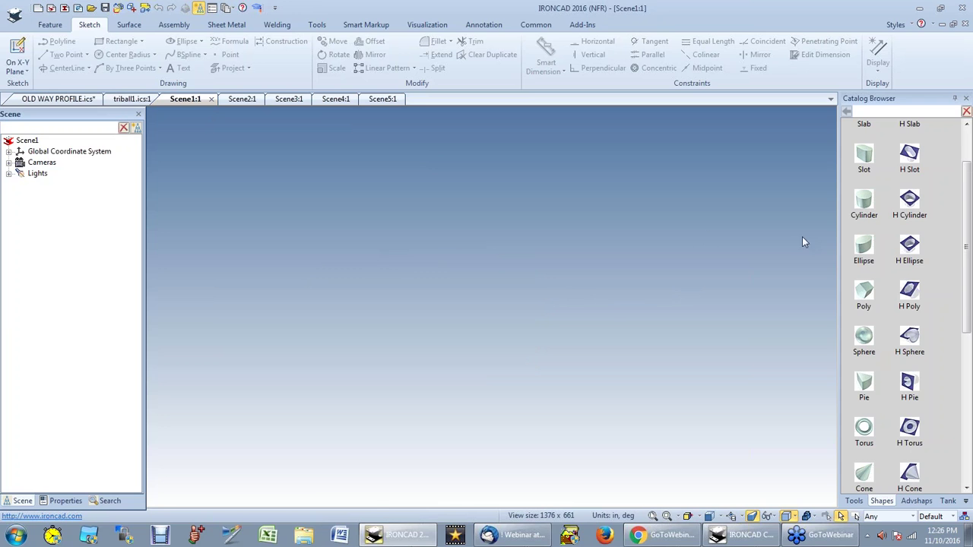
scroll(934, 183, "up", 1)
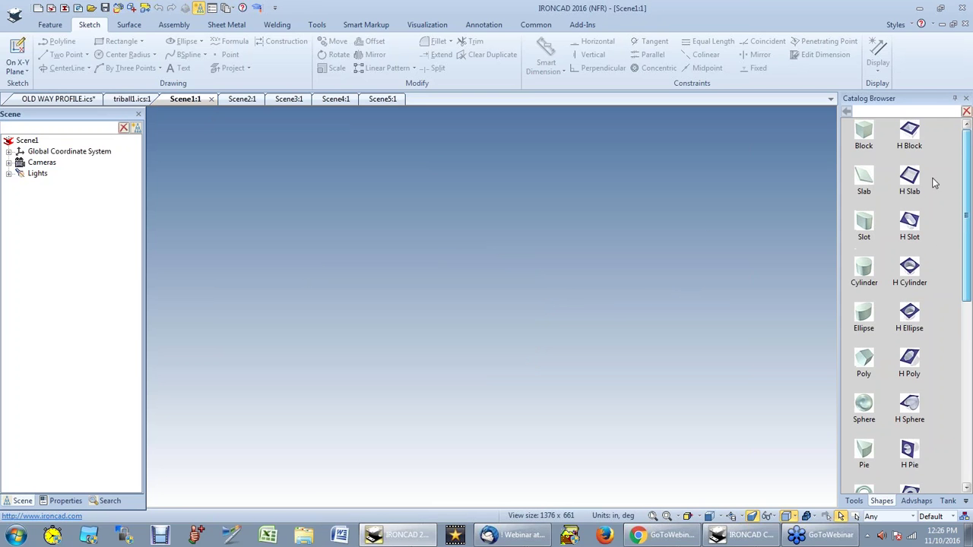
left_click_drag(864, 146, 701, 173)
left_click_drag(458, 255, 455, 262)
right_click(430, 314)
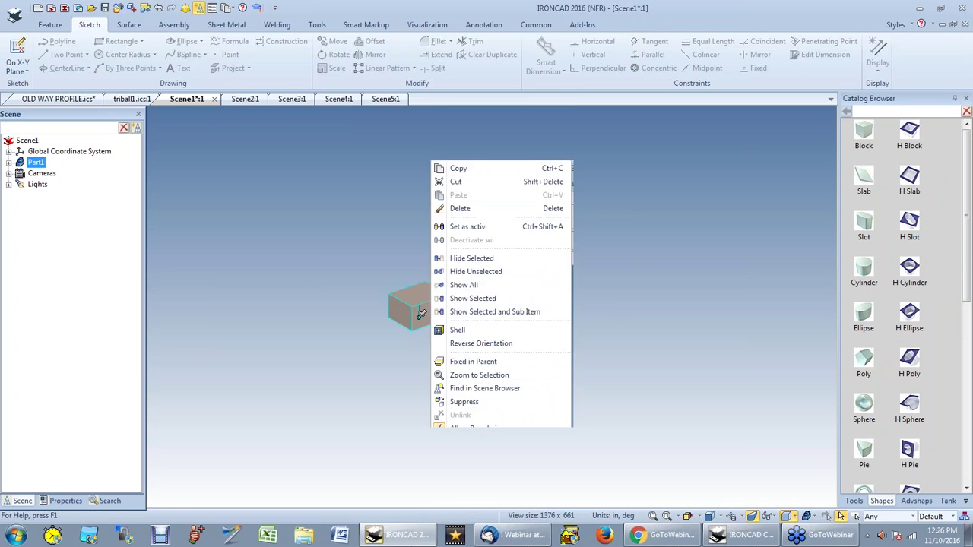
key("Escape")
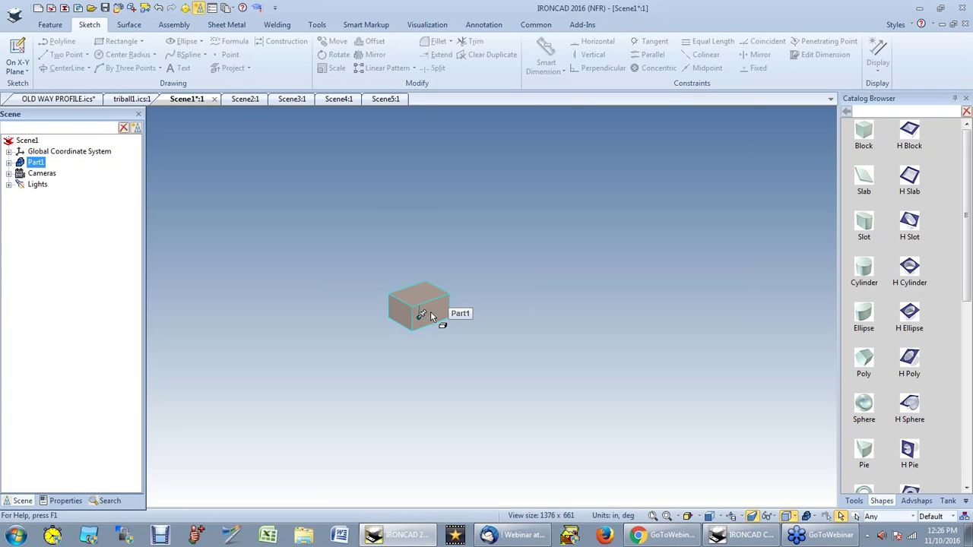
Step: Set the block's sizebox to length 8, width 6 and height 1 in
left_click(430, 315)
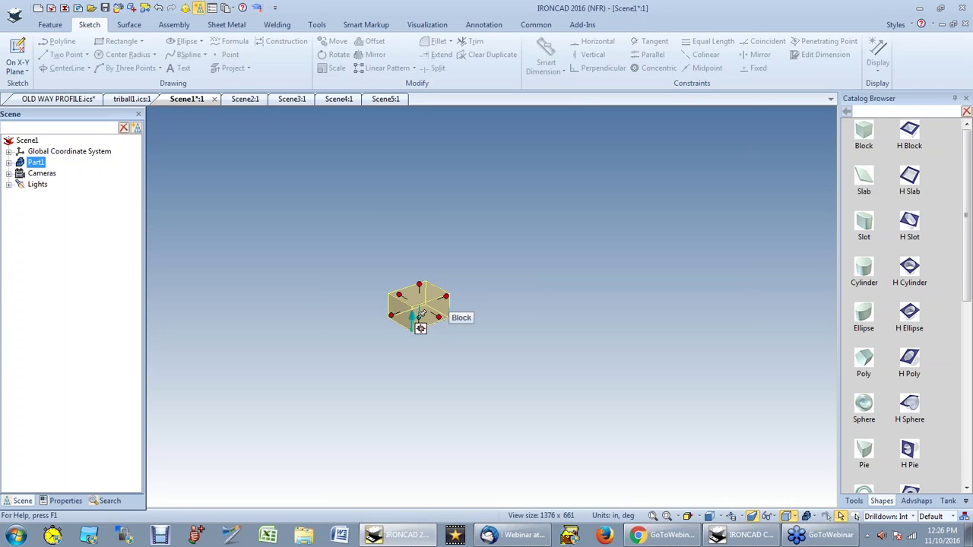
right_click(447, 298)
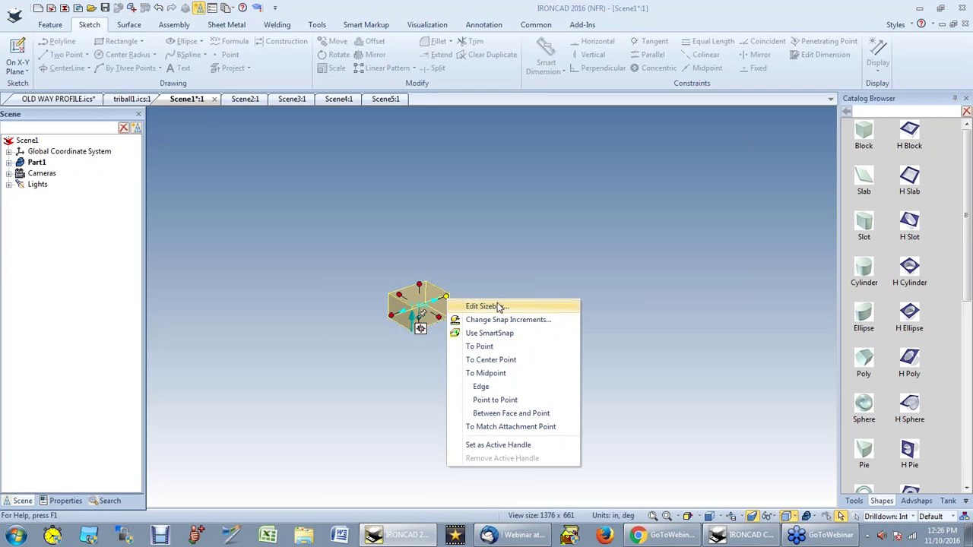
left_click(487, 306)
type("8")
left_click(456, 268)
double_click(456, 268)
type("6")
left_click(452, 285)
double_click(453, 285)
type("1")
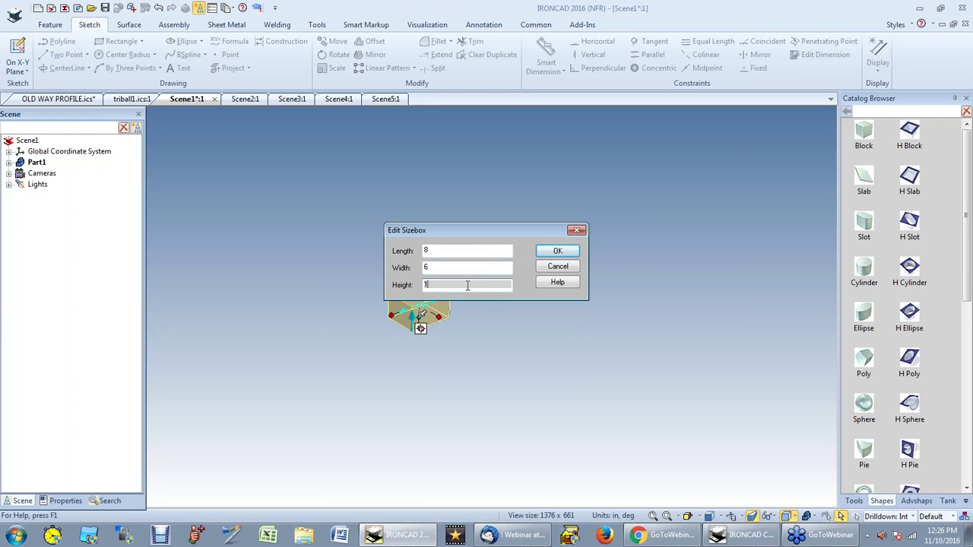
left_click(541, 254)
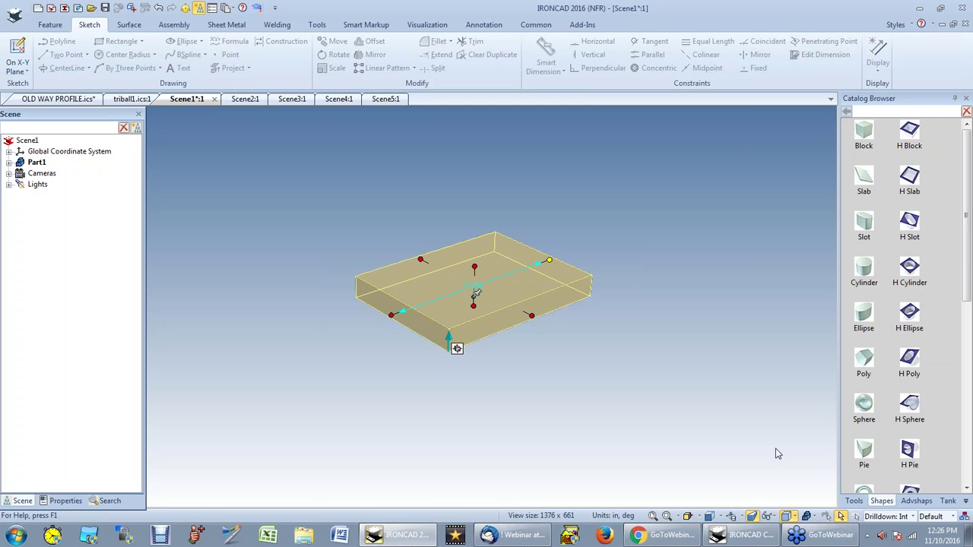
Step: Add a second Block from the shapes catalog onto the plate's top face, near one end
left_click(751, 516)
scroll(487, 351, "up", 2)
left_click(416, 365)
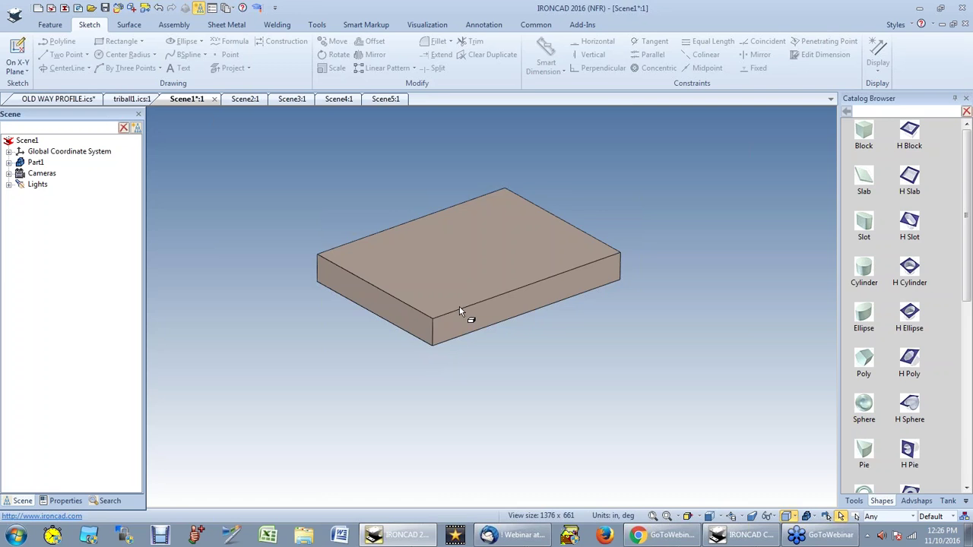
scroll(459, 306, "up", 2)
scroll(429, 315, "down", 2)
scroll(428, 314, "up", 1)
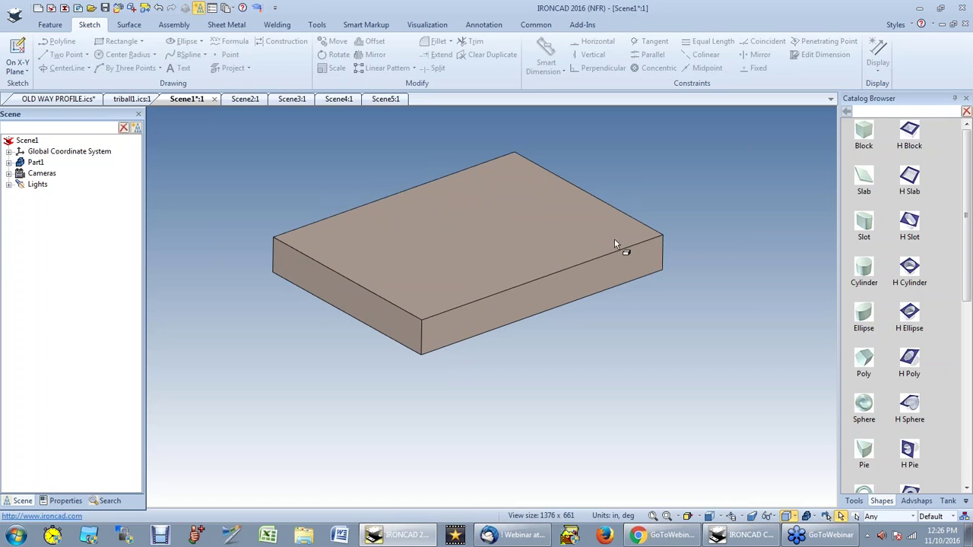
left_click_drag(865, 137, 546, 215)
scroll(584, 213, "up", 2)
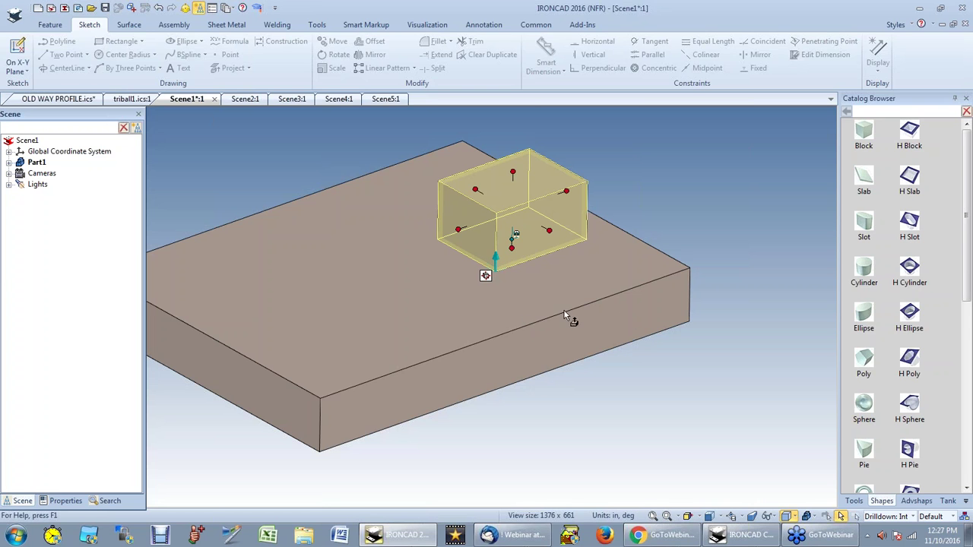
Step: Stretch the upper block across the plate's full width and out to its near end edge, snapping to the plate's edges
left_click_drag(557, 243, 634, 411)
left_click(634, 411)
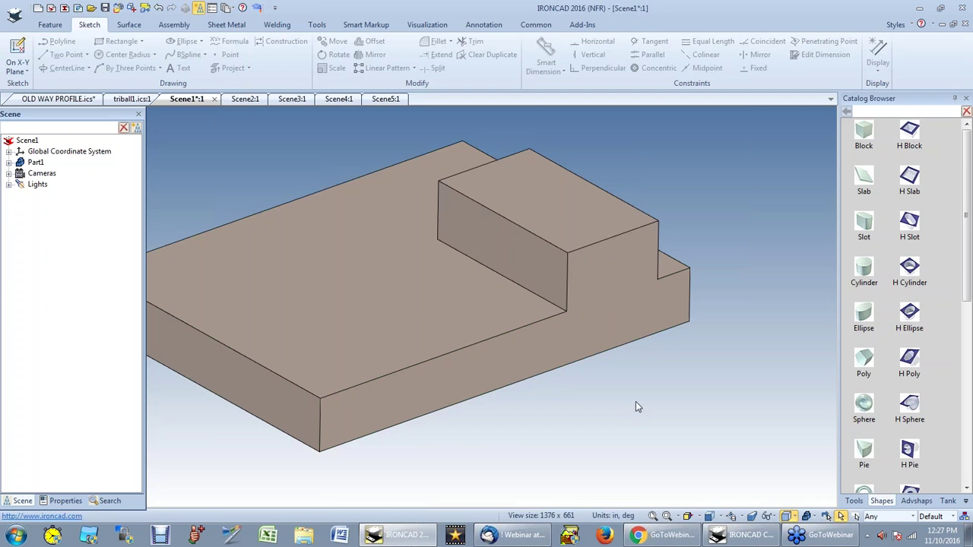
left_click(585, 254)
left_click(584, 251)
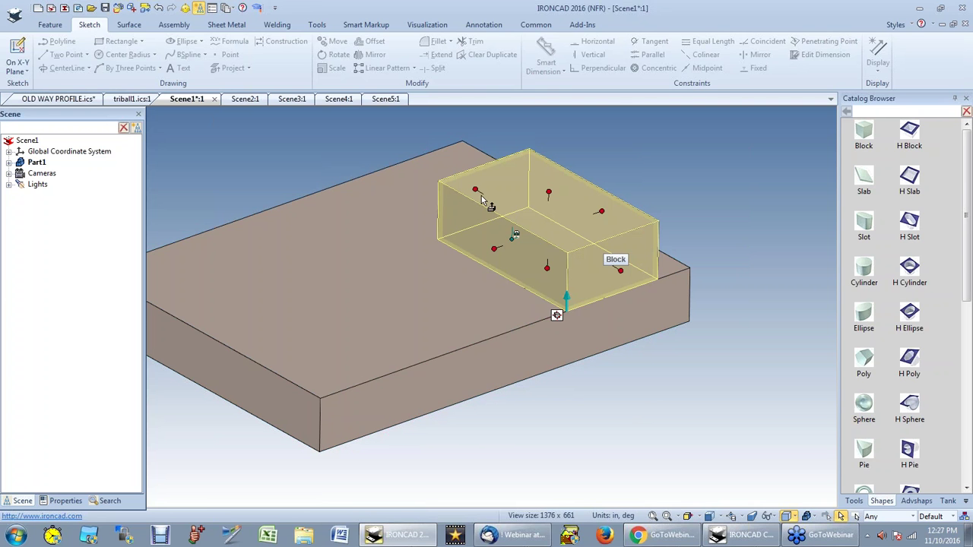
left_click_drag(478, 191, 327, 186)
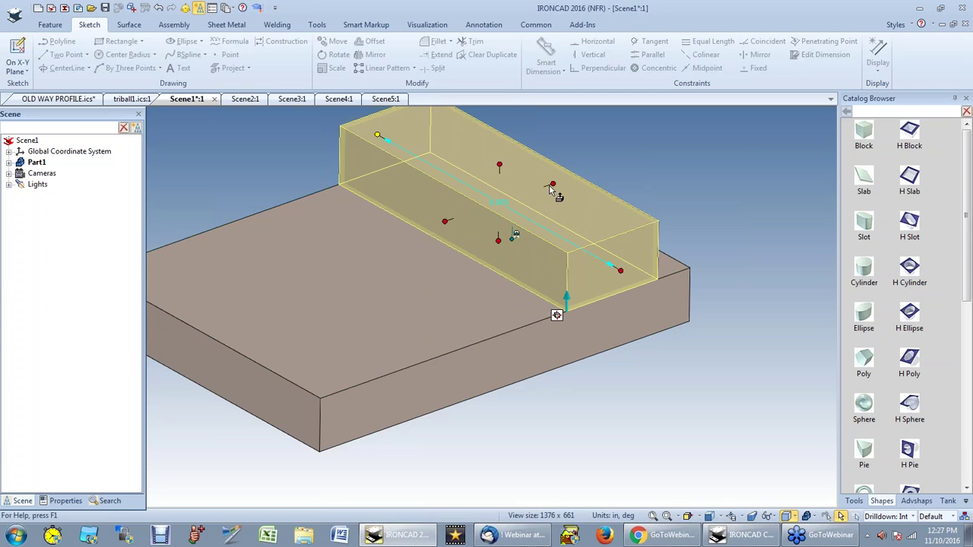
left_click_drag(553, 183, 687, 279)
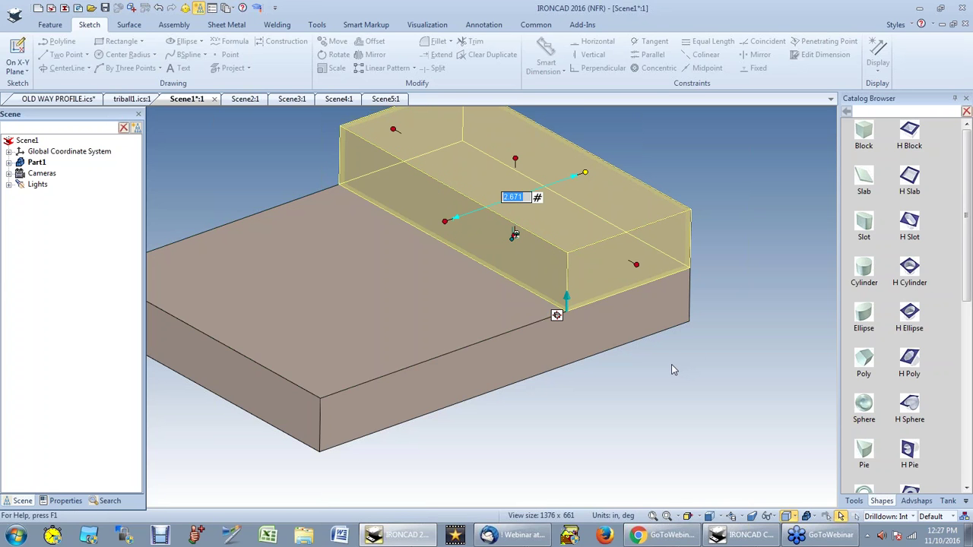
left_click(671, 366)
middle_click_drag(684, 360, 616, 356)
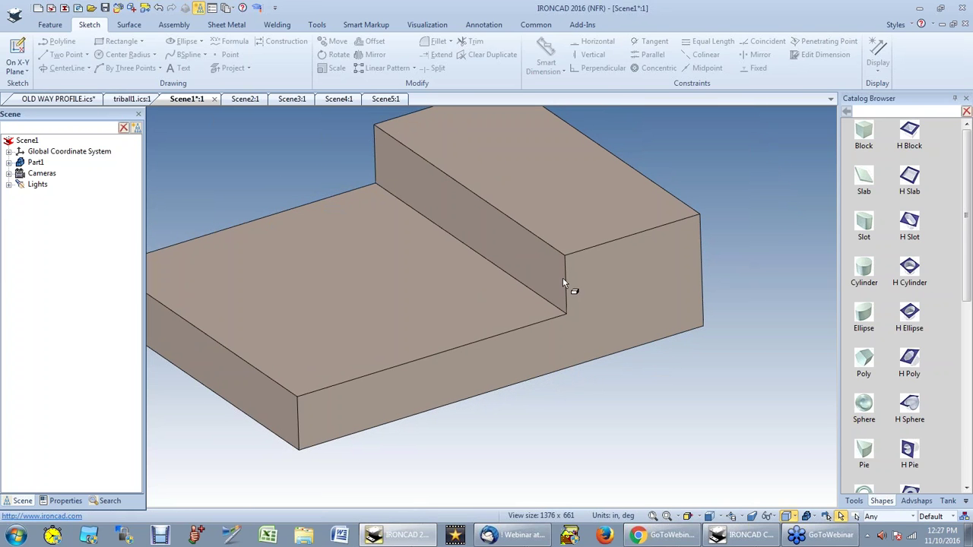
Step: Set the upper block's thickness to 1 in by moving its inner face, keeping its outer face on the plate's end
left_click(550, 262)
left_click(547, 260)
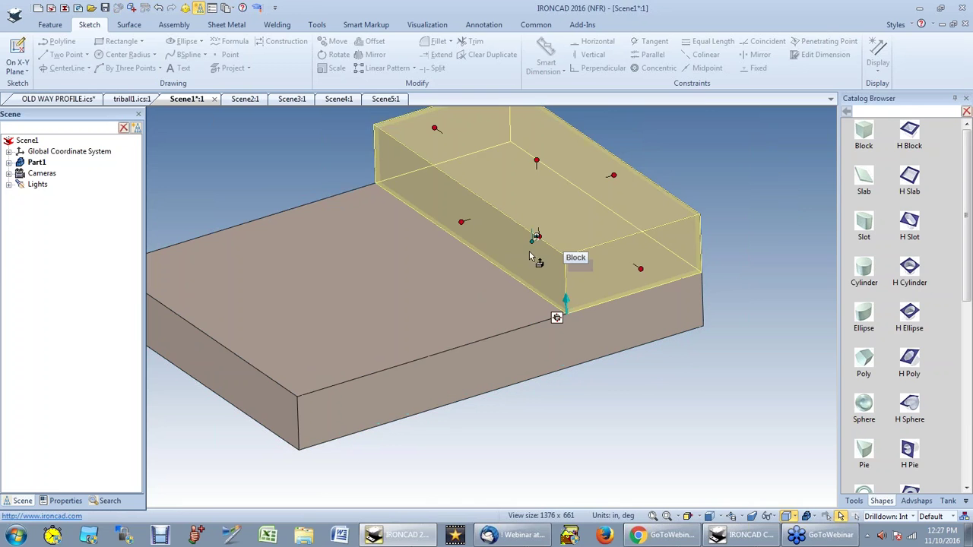
left_click(469, 221)
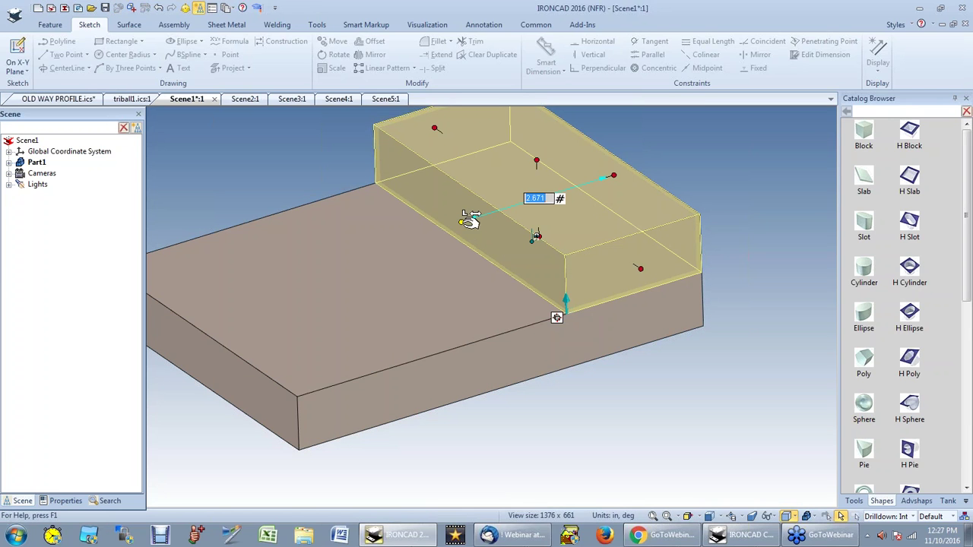
left_click(469, 220)
key("Escape")
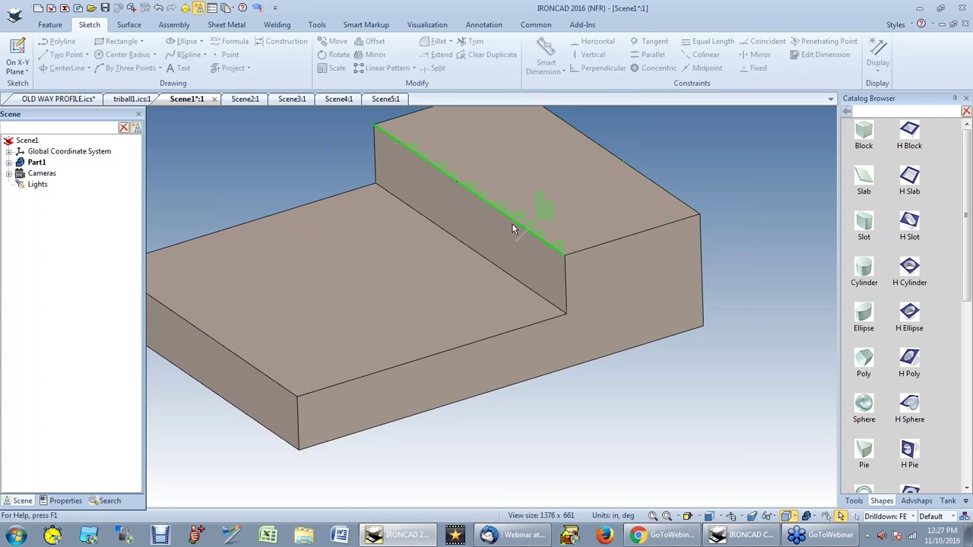
left_click(482, 232)
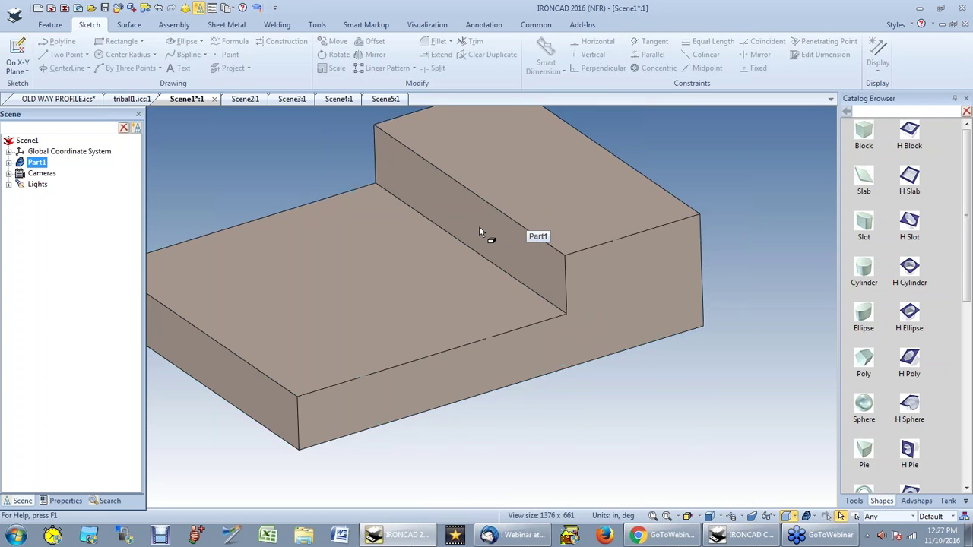
left_click(479, 232)
type("1")
key("Return")
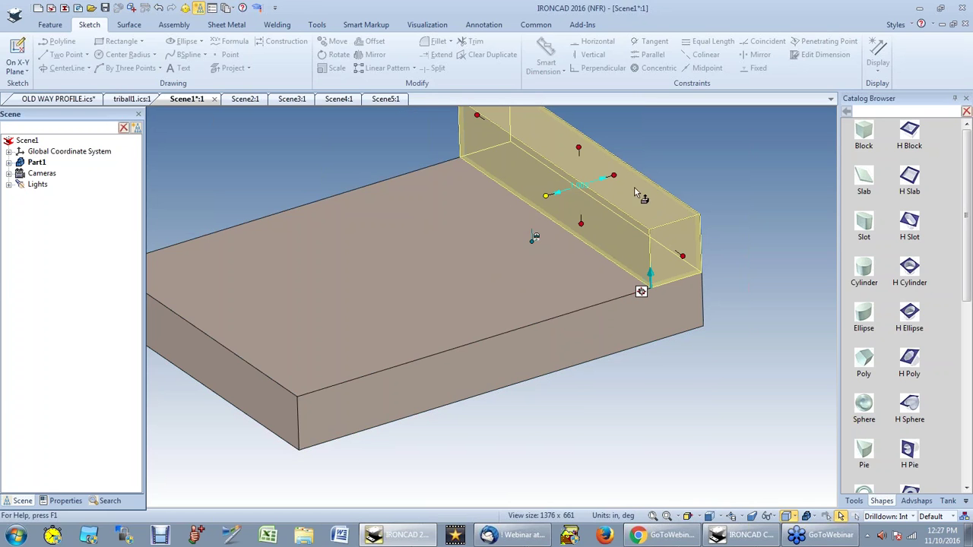
Step: Set the height of the raised end block to 1 in
left_click(580, 148)
type("1")
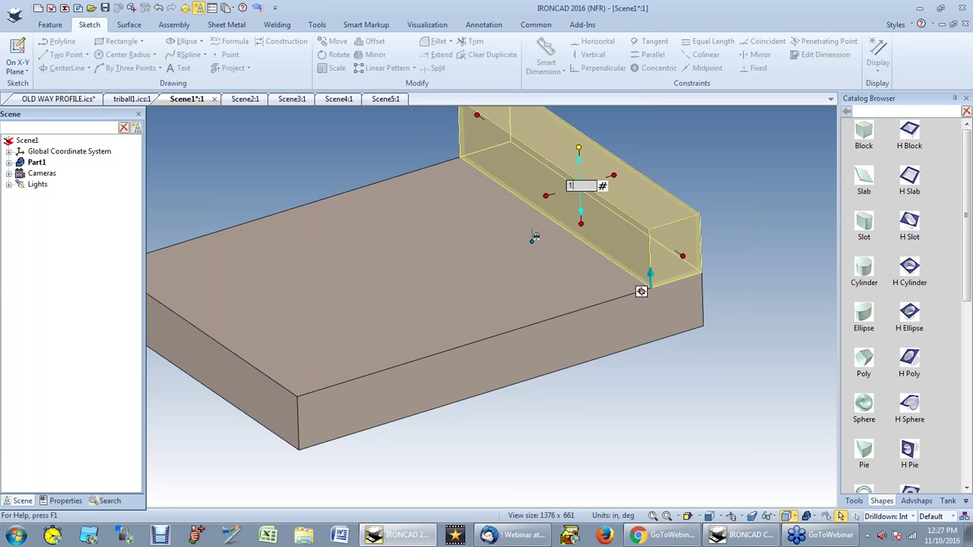
key("Return")
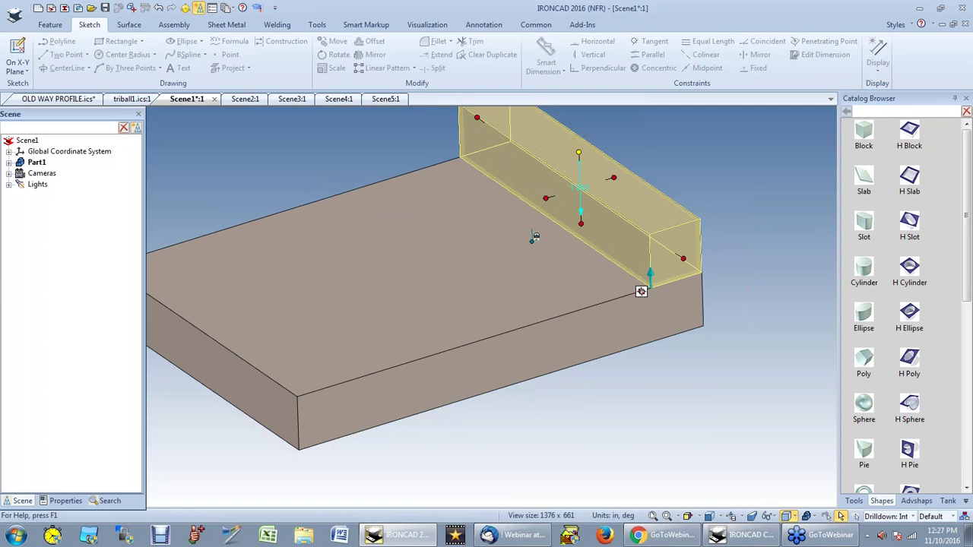
left_click(678, 135)
middle_click_drag(551, 301, 590, 273)
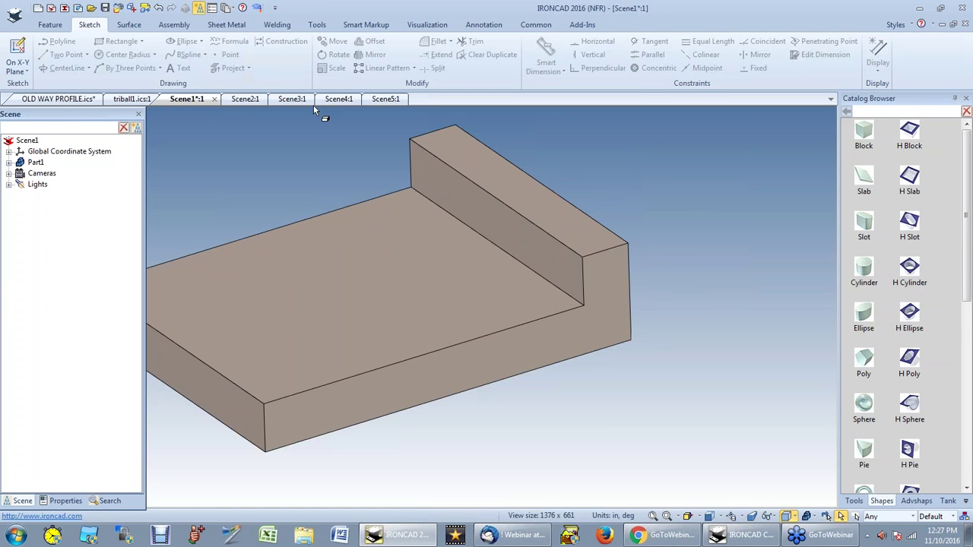
Step: Blend both long top edges of the raised end block with a constant 0.500 in radius
left_click(50, 24)
left_click(280, 57)
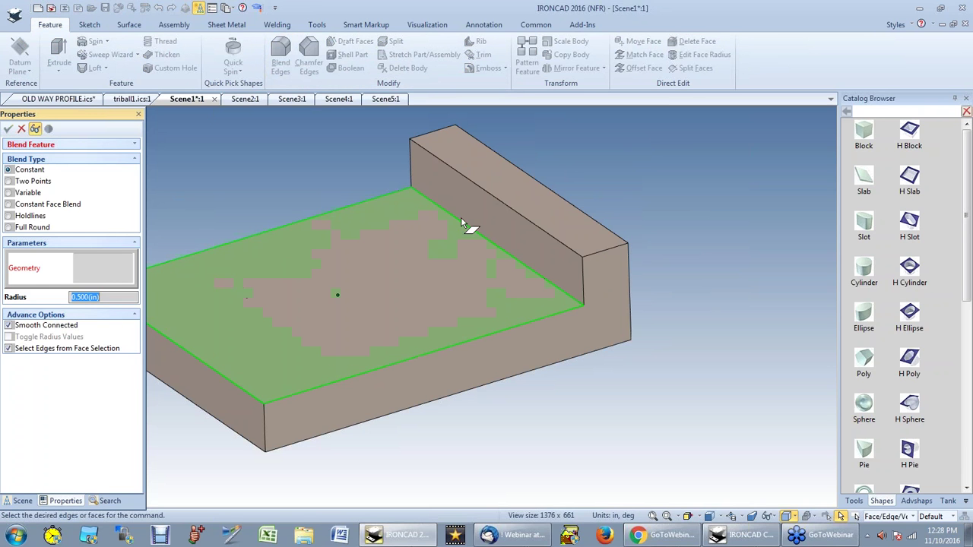
left_click(512, 209)
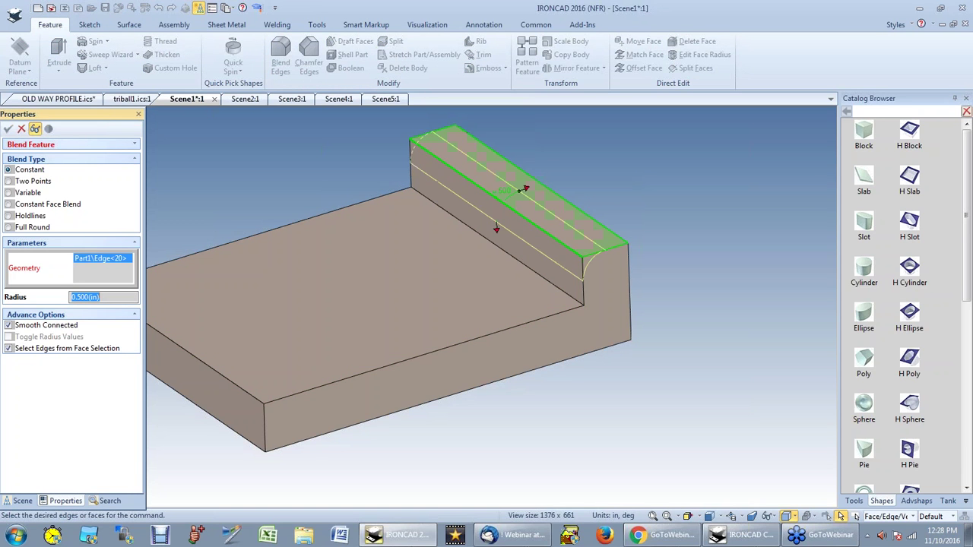
left_click(536, 203)
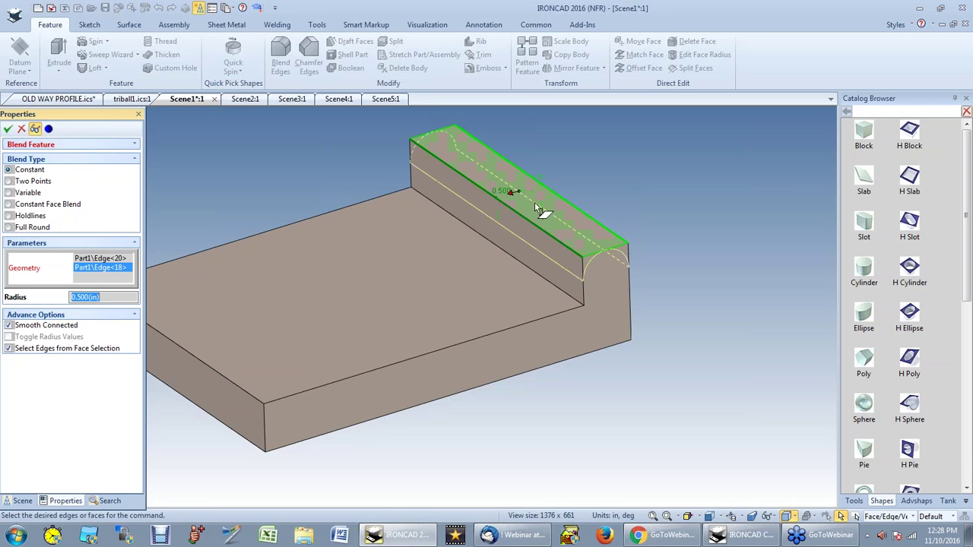
left_click(9, 132)
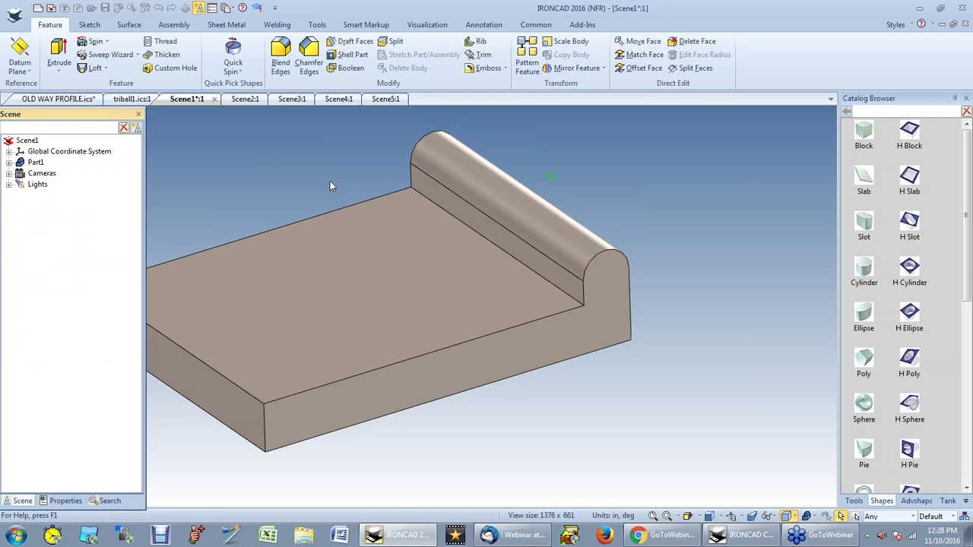
Step: Place an H Block cutout from the shapes catalog at the center of the plate's top face
scroll(374, 433, "down", 2)
scroll(273, 325, "up", 1)
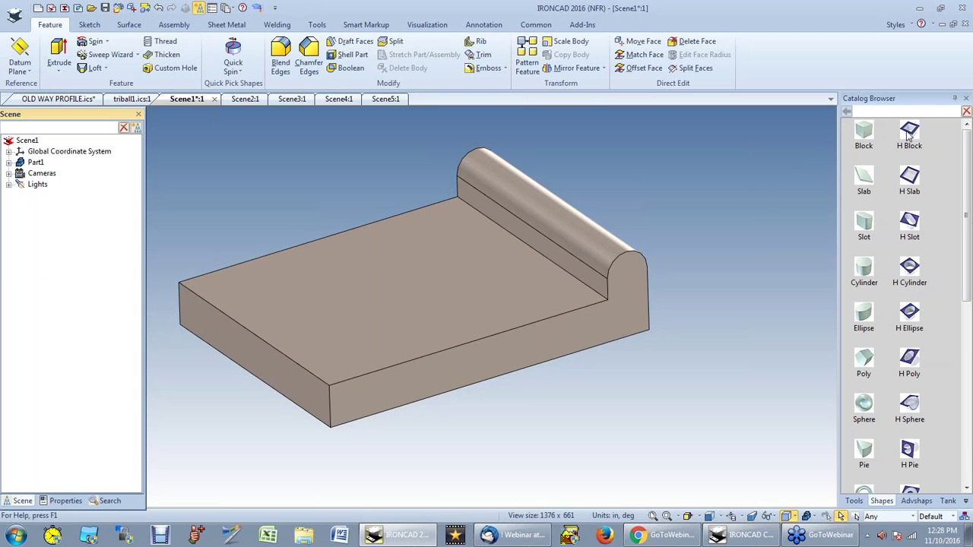
left_click_drag(908, 135, 469, 278)
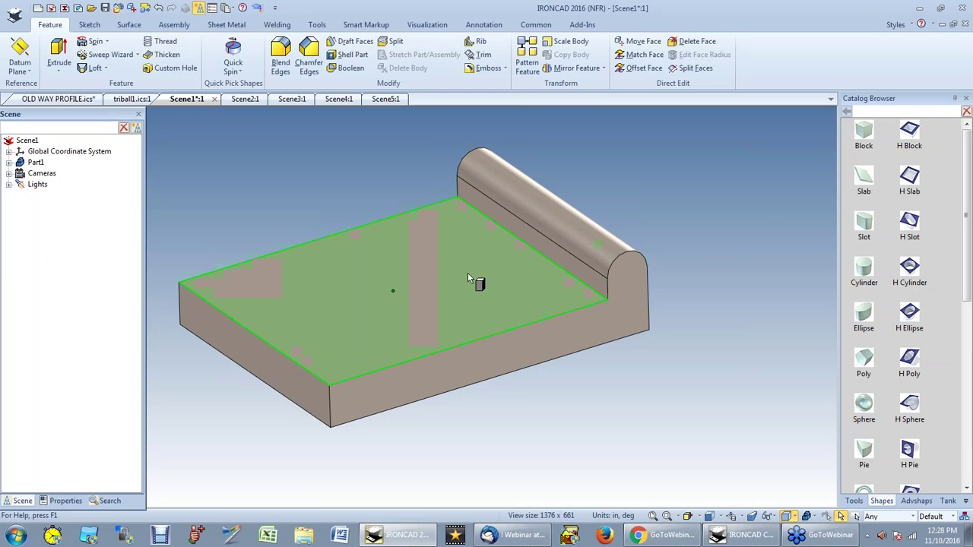
left_click_drag(396, 290, 396, 291)
middle_click_drag(406, 398, 442, 454)
middle_click_drag(497, 402, 499, 395)
key("Escape")
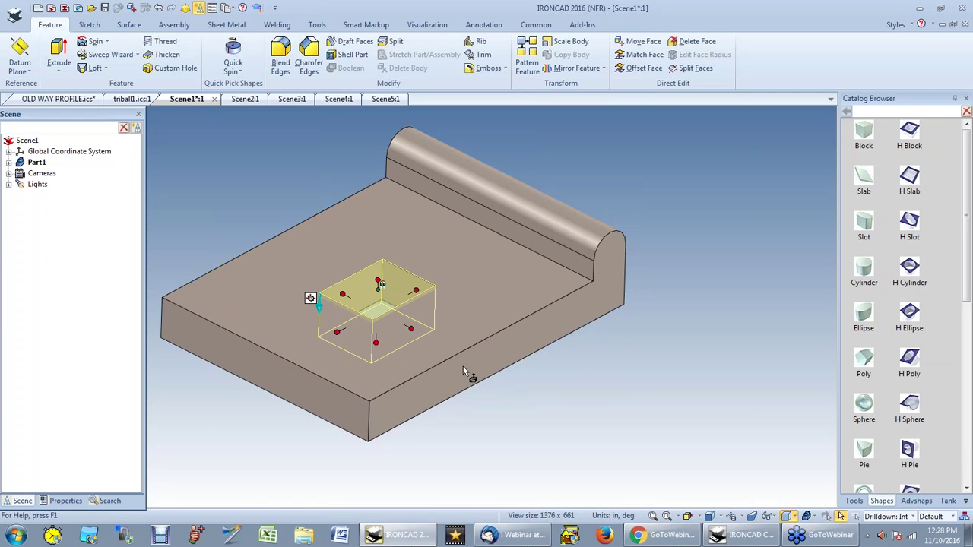
Step: Resize the H Block cutout symmetrically about its center to a width of 1.5 in across the plate
left_click(411, 328)
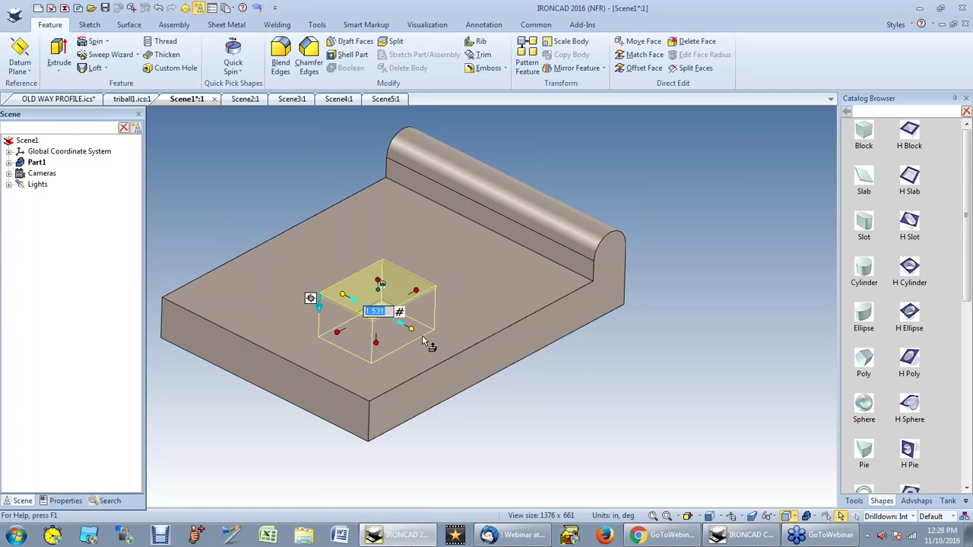
key("Escape")
mouse_move(412, 329)
left_mouse_down()
mouse_move(452, 349)
mouse_move(402, 328)
mouse_move(473, 358)
mouse_move(409, 327)
mouse_move(424, 334)
left_mouse_up()
left_click_drag(374, 300, 377, 307)
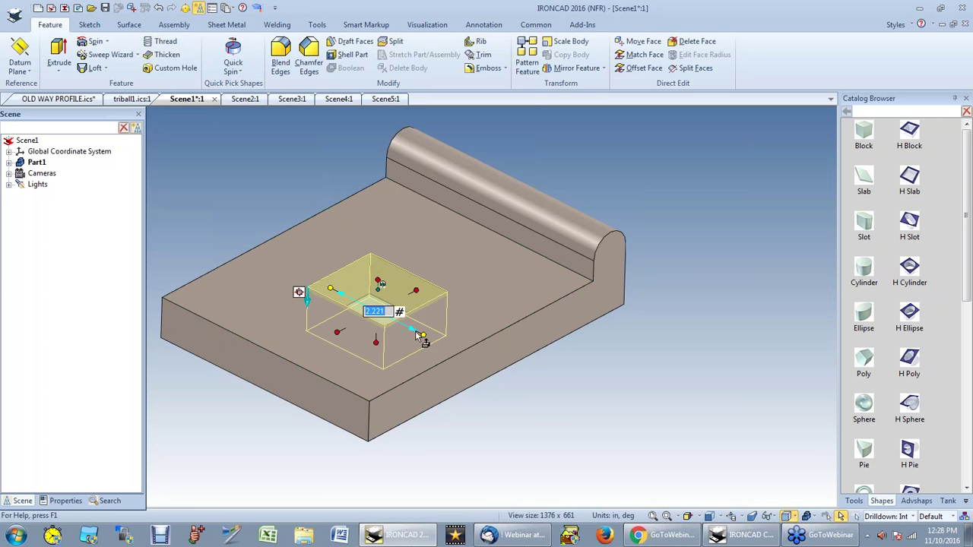
type("1.5")
key("Return")
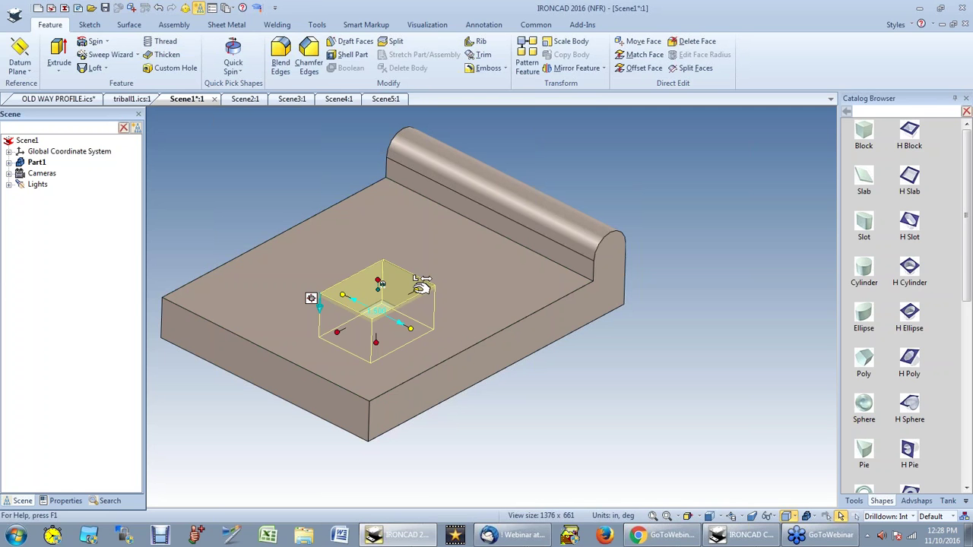
Step: Stretch the cutout lengthwise to both ends of the plate, under the rounded ridge and through the opposite end
left_click_drag(422, 285, 625, 270)
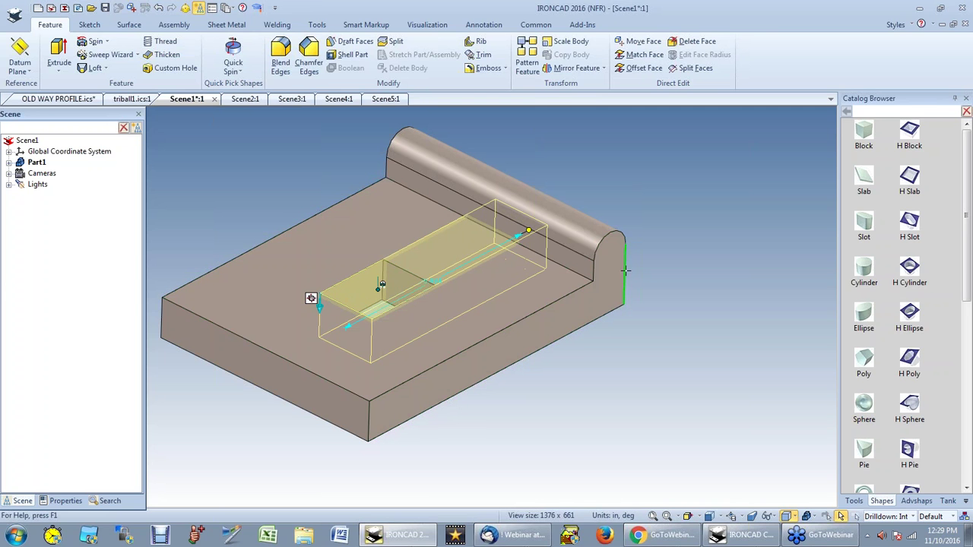
left_click_drag(675, 291, 675, 291)
left_click_drag(337, 330, 304, 374)
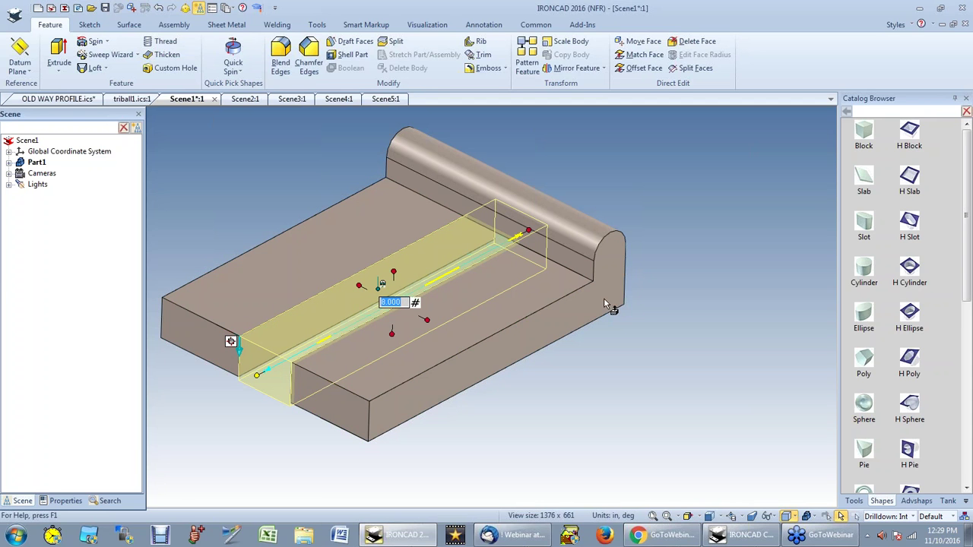
left_click(250, 411)
Step: Set the cutout's length to 6 in, measured from the ridge end, and extend it upward through the rounded ridge
double_click(318, 327)
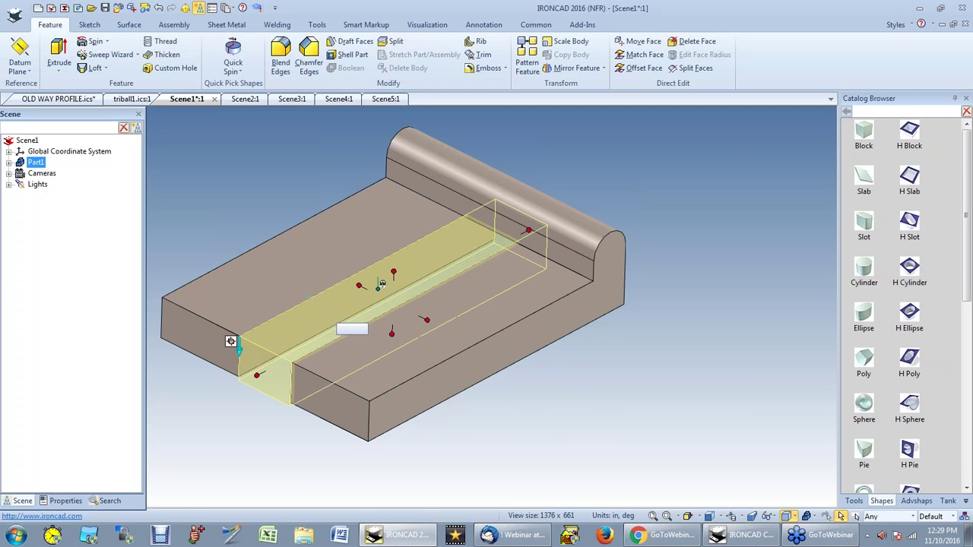
left_click(257, 375)
type("6")
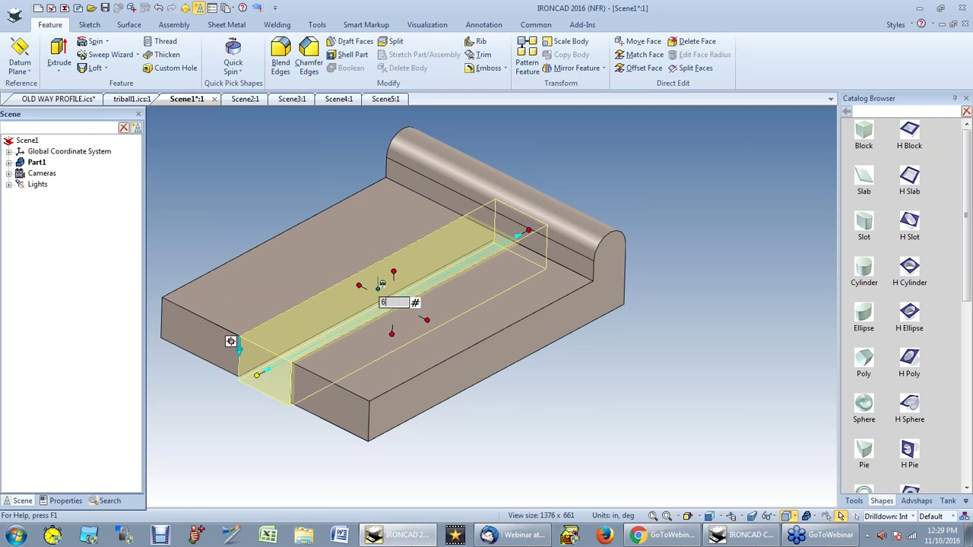
key("Return")
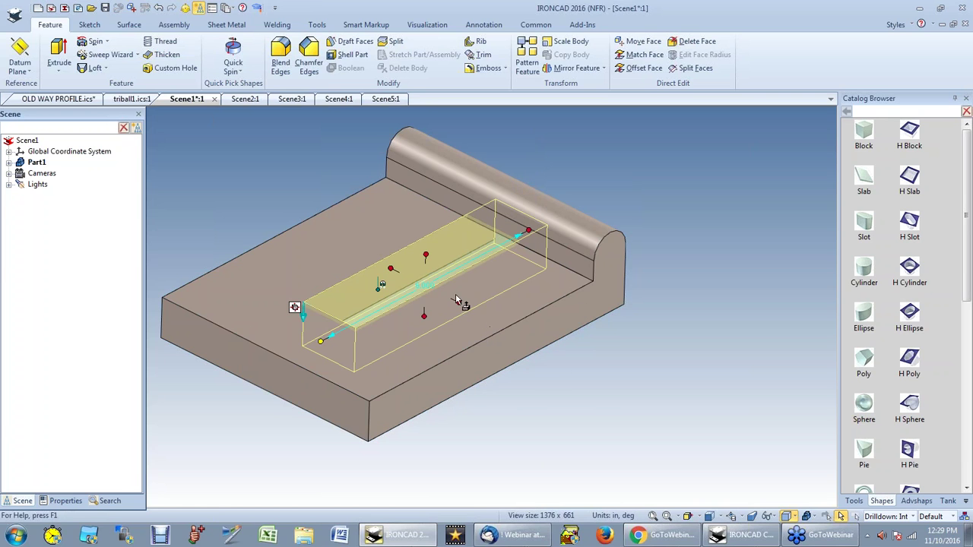
left_click_drag(427, 260, 428, 156)
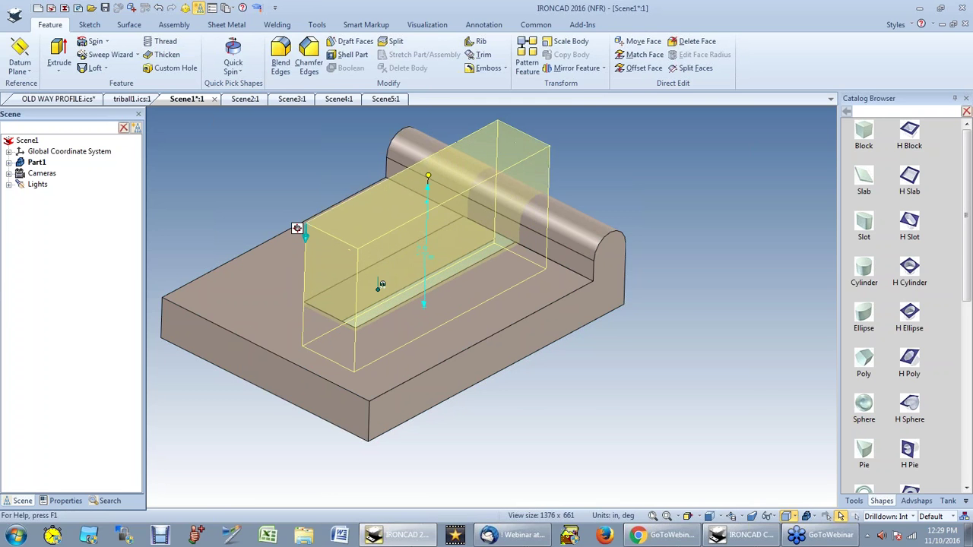
left_click(651, 406)
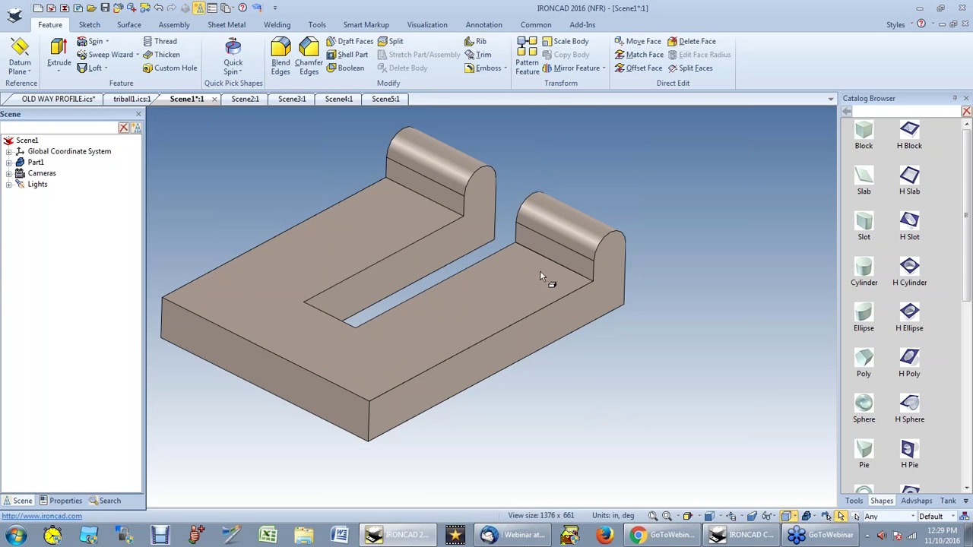
Step: Examine the slotted plate and its split rounded ridge from above, the side and below
middle_click_drag(600, 279, 446, 304, "shift")
scroll(446, 304, "down", 1)
scroll(373, 312, "down", 1)
scroll(373, 312, "up", 2)
scroll(373, 312, "down", 6)
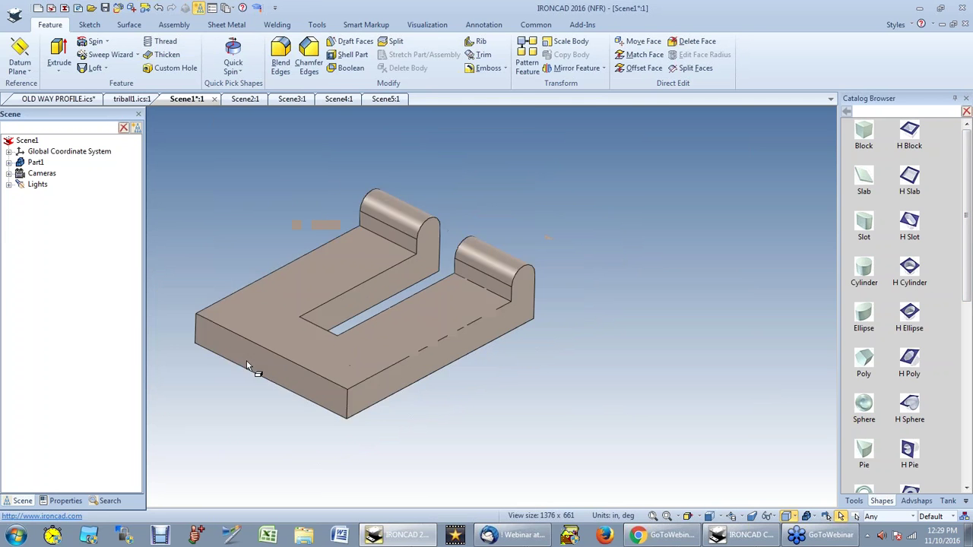
middle_click_drag(373, 369, 361, 386)
left_click_drag(360, 385, 291, 272)
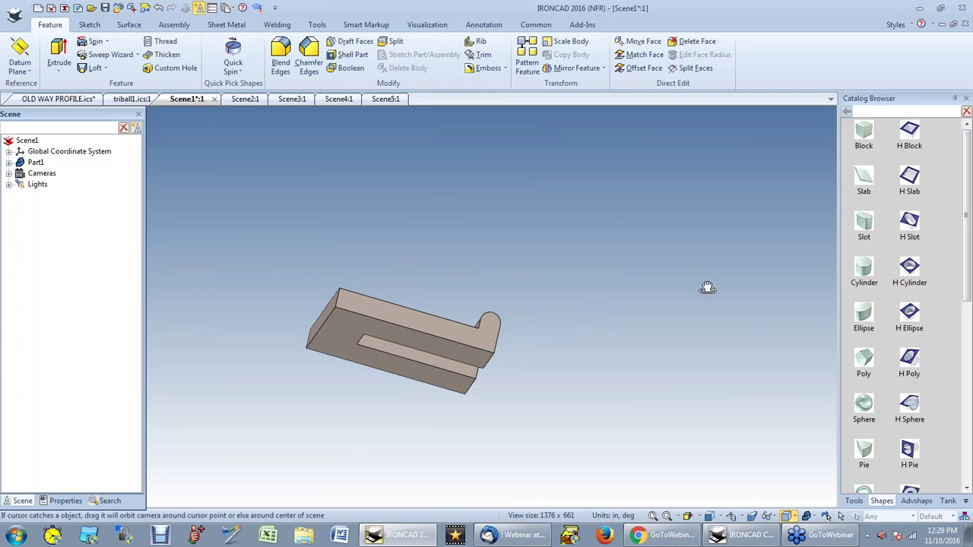
Step: Add a Block under the plate's plain end and stretch it to both plate sides and flush with the end face
left_click_drag(864, 135, 336, 334)
scroll(448, 334, "up", 4)
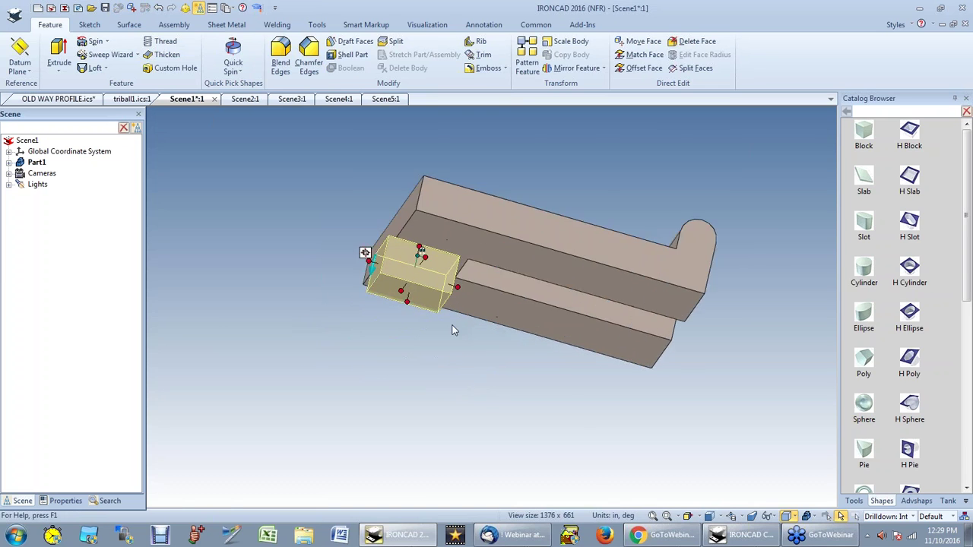
middle_click_drag(447, 337, 462, 366)
key("Escape")
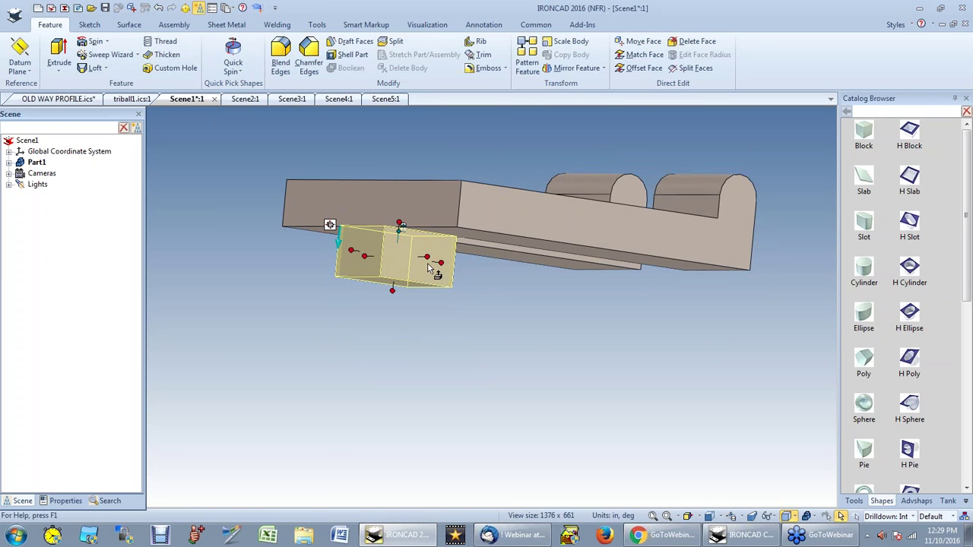
left_click_drag(426, 257, 492, 257)
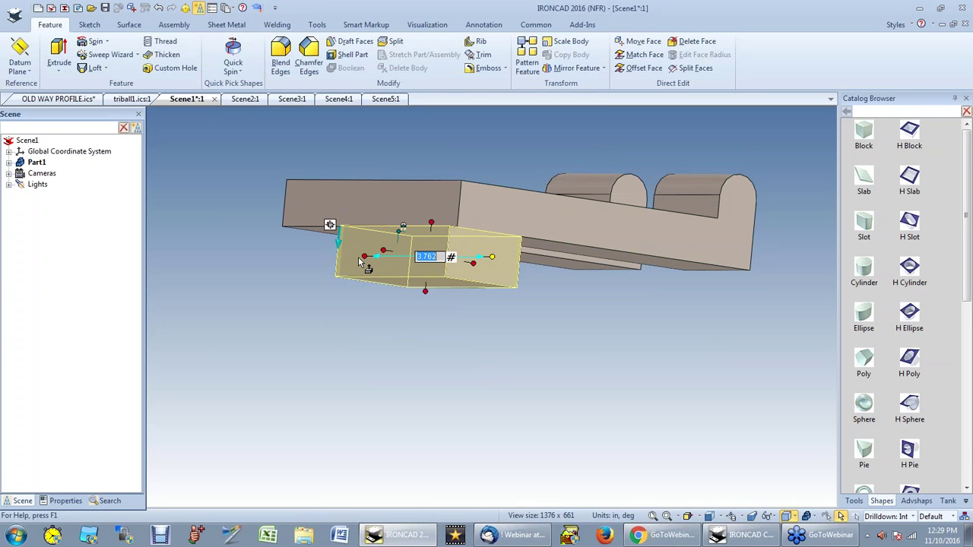
left_click_drag(369, 256, 282, 211)
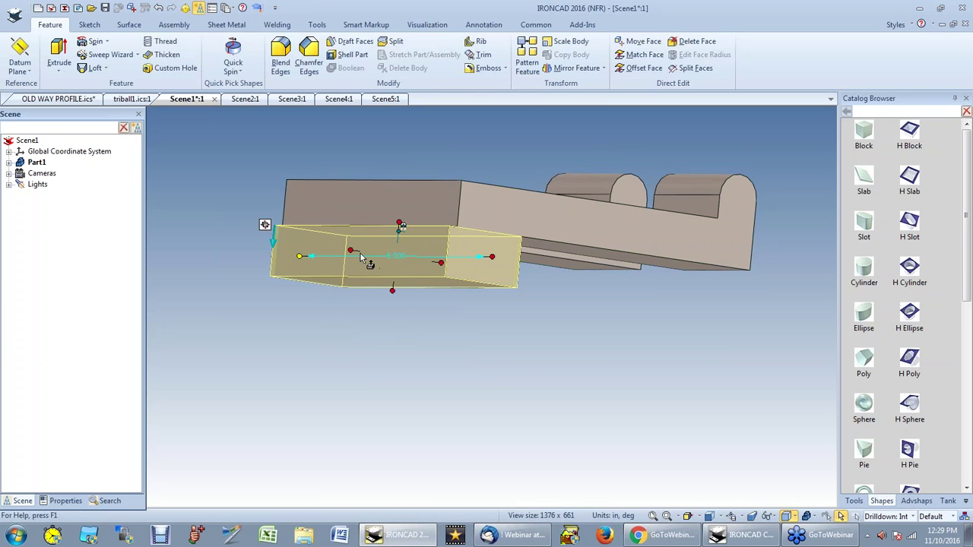
left_click_drag(352, 249, 354, 210)
Step: Set the new block's thickness to 1 in and its downward length to 4 in to form a leg
left_click(428, 369)
middle_click_drag(484, 358, 379, 349)
key("Escape")
left_click(426, 269)
left_click(449, 271)
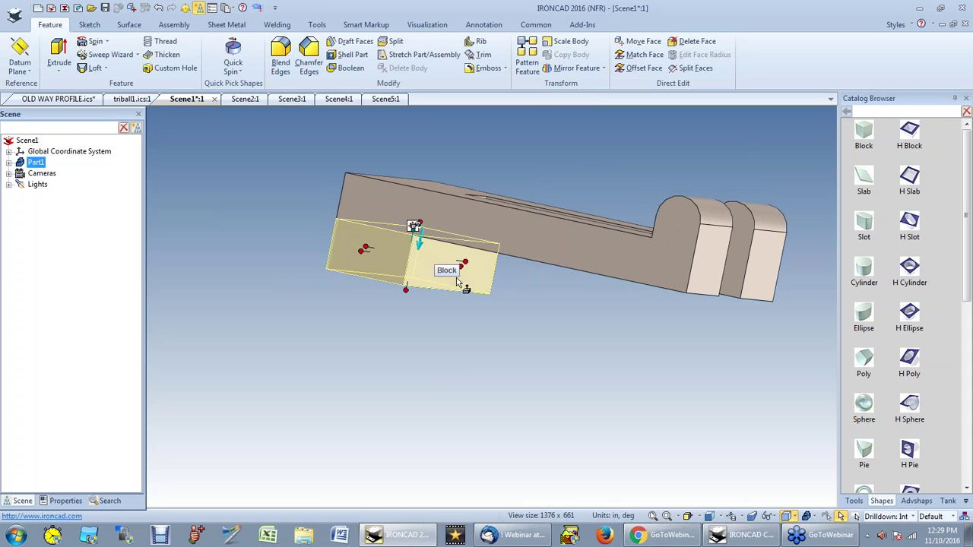
left_click(463, 264)
type("1")
key("Return")
left_click(391, 288)
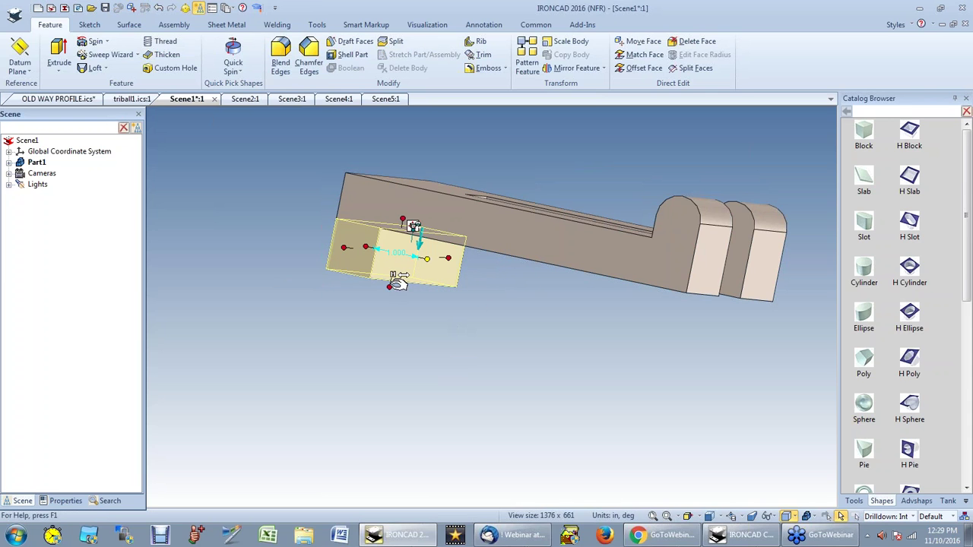
type("4")
key("Return")
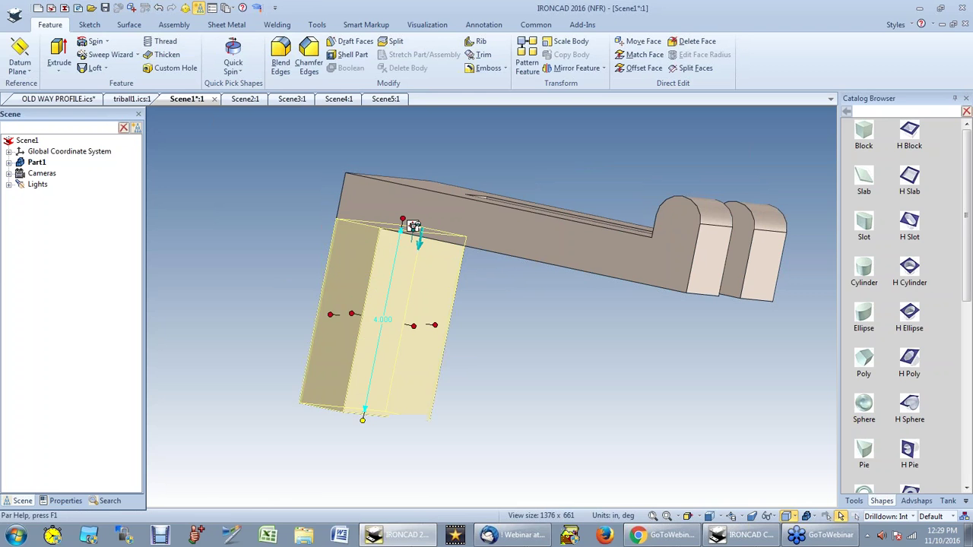
left_click(489, 330)
Step: Add an H Cylinder centered on the rounded ridge's side face, 0.5 in in diameter, and extend it through both ridge halves
key("F3")
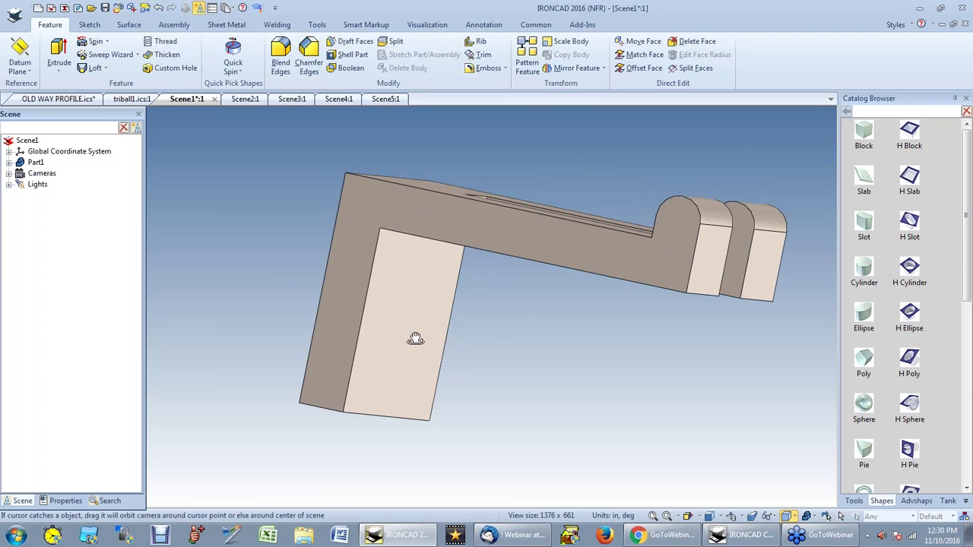
left_click_drag(498, 358, 449, 305)
left_click_drag(310, 251, 336, 296)
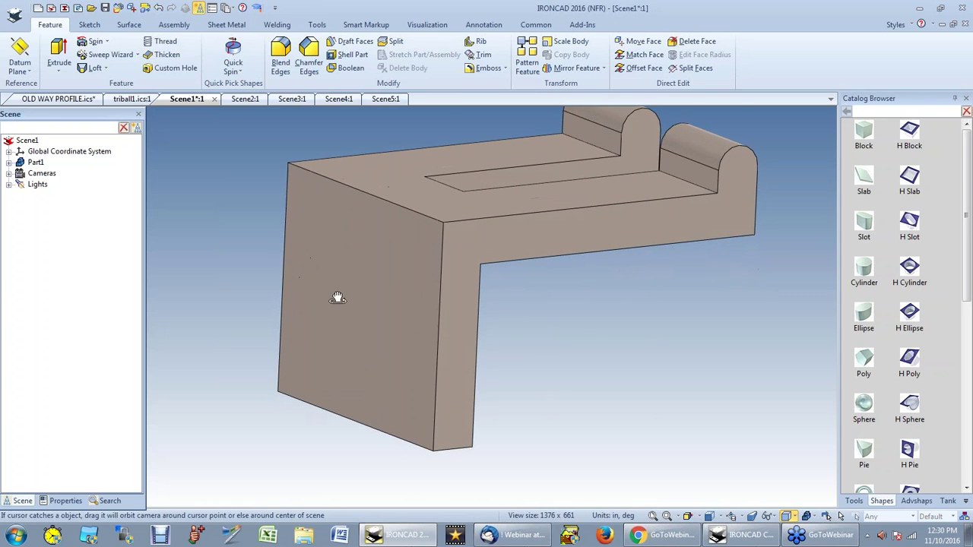
left_click_drag(550, 285, 574, 211)
key("Escape")
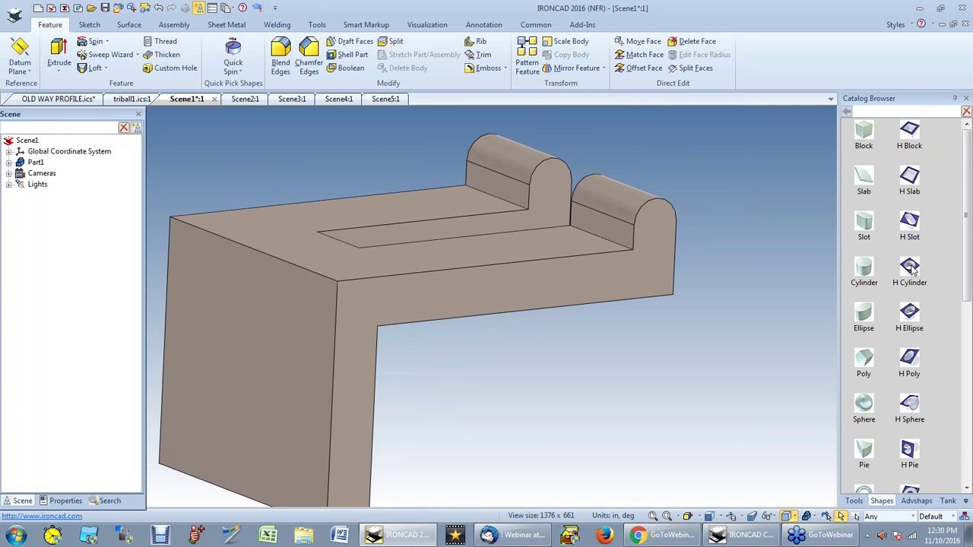
left_click_drag(911, 267, 775, 233)
mouse_move(669, 220)
left_mouse_down()
mouse_move(656, 218)
mouse_move(656, 227)
left_mouse_up()
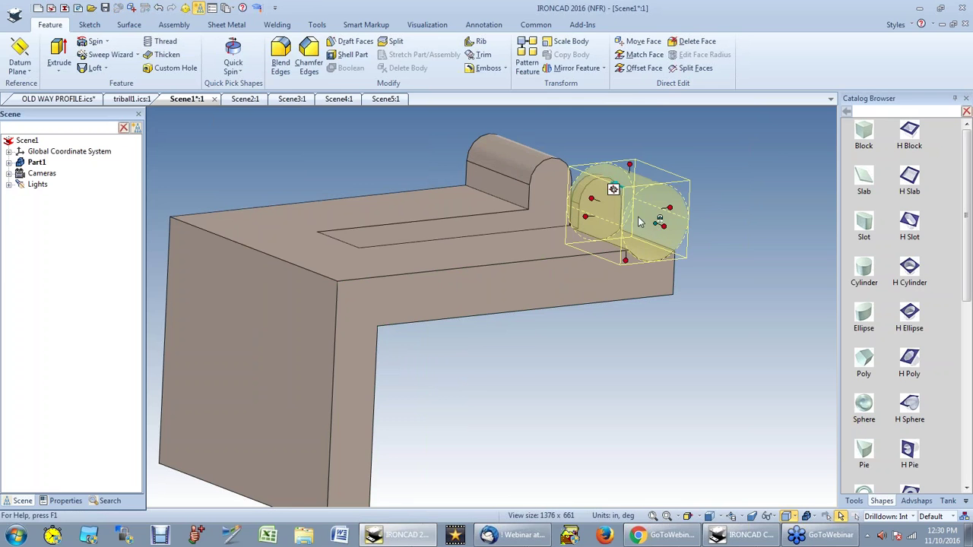
left_click(632, 164)
type(".5")
key("Return")
left_click_drag(591, 199, 469, 152)
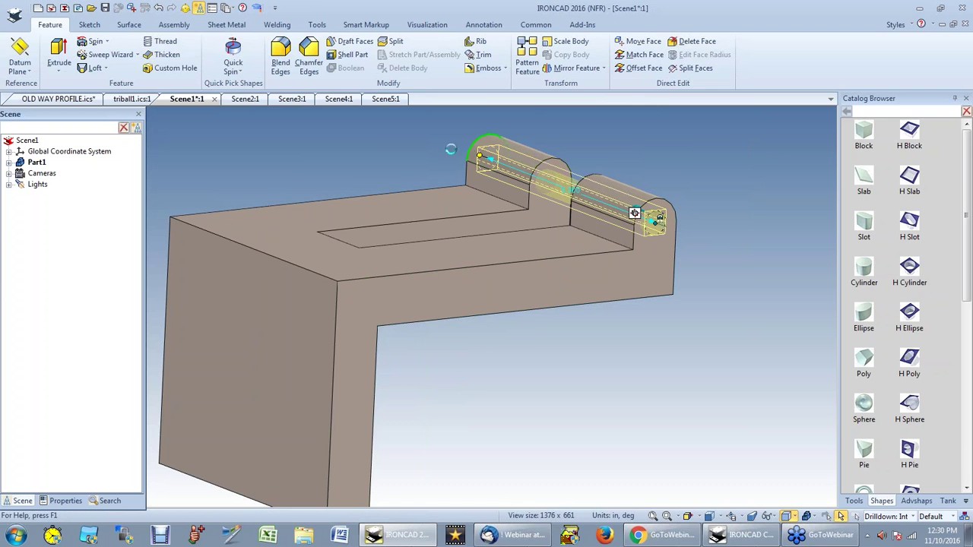
middle_click_drag(674, 299, 517, 327)
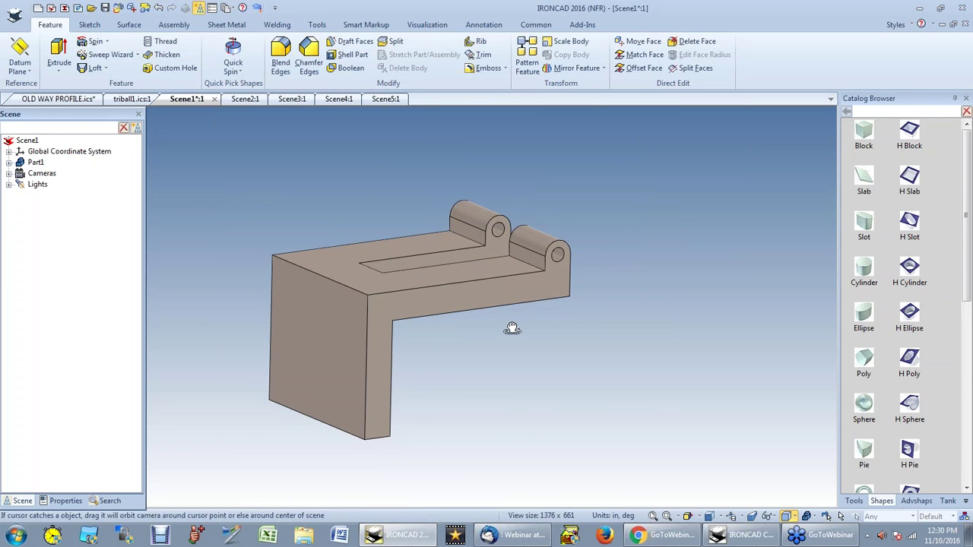
key("Escape")
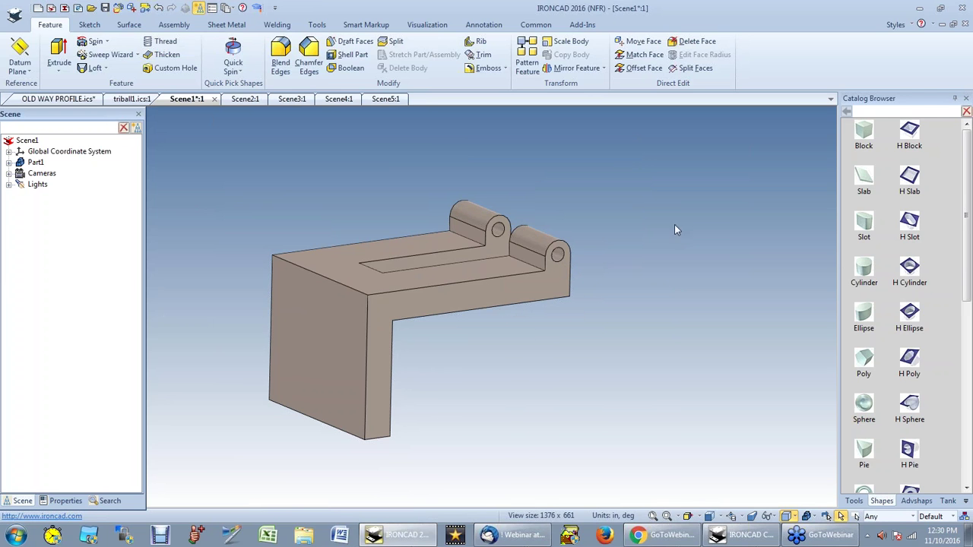
Step: Place an H Slot on the leg's outer face and deepen it to about 1.231 in, through the leg
left_click_drag(337, 378, 385, 318)
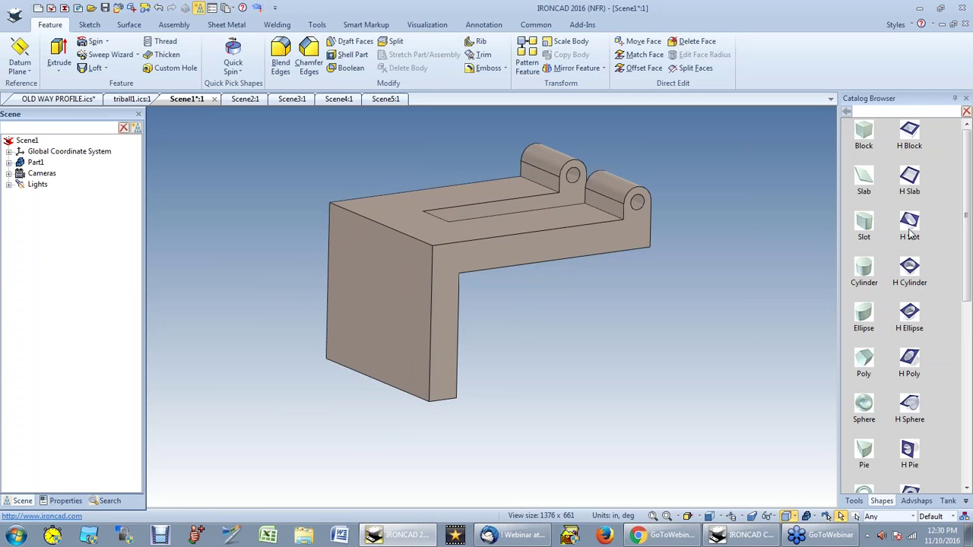
left_click_drag(910, 223, 381, 303)
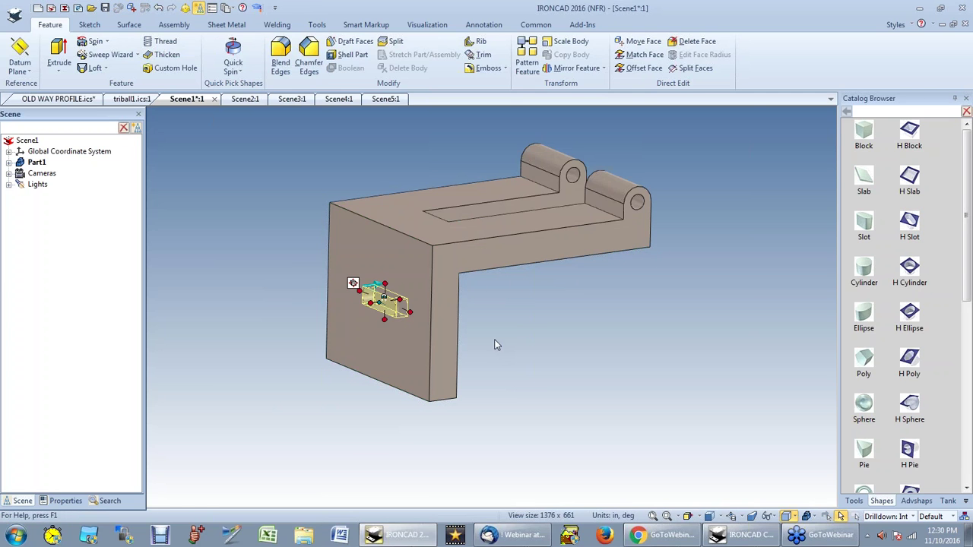
middle_click_drag(495, 345, 394, 341)
left_click_drag(370, 287, 397, 284)
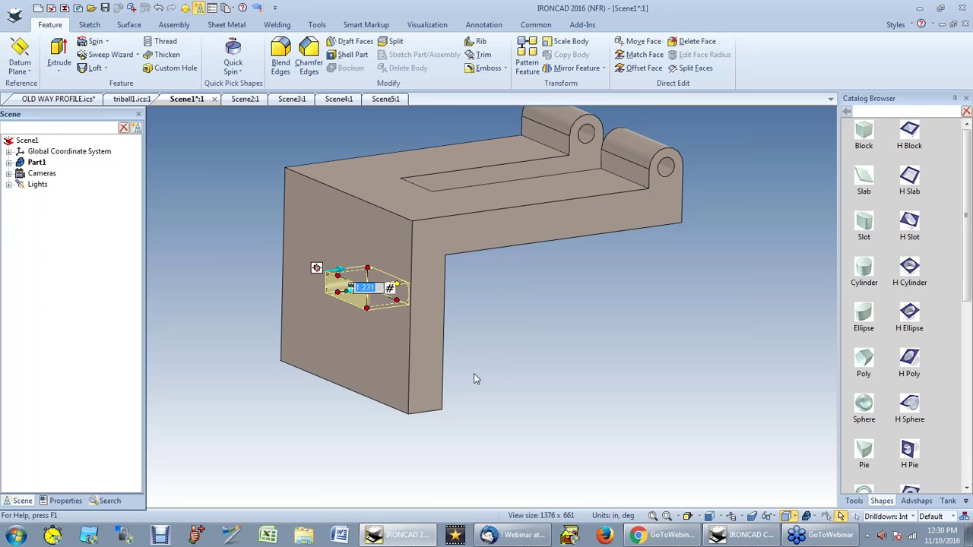
left_click(346, 438)
Step: Rotate the slot cutout 90 degrees with the TriBall so it stands vertically on the leg
left_click(361, 300)
left_click(361, 301)
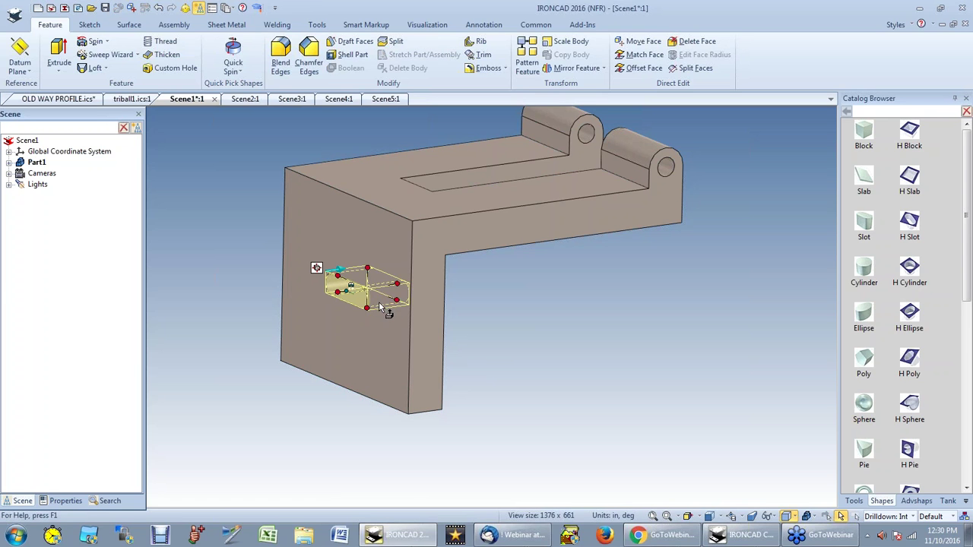
key("F10")
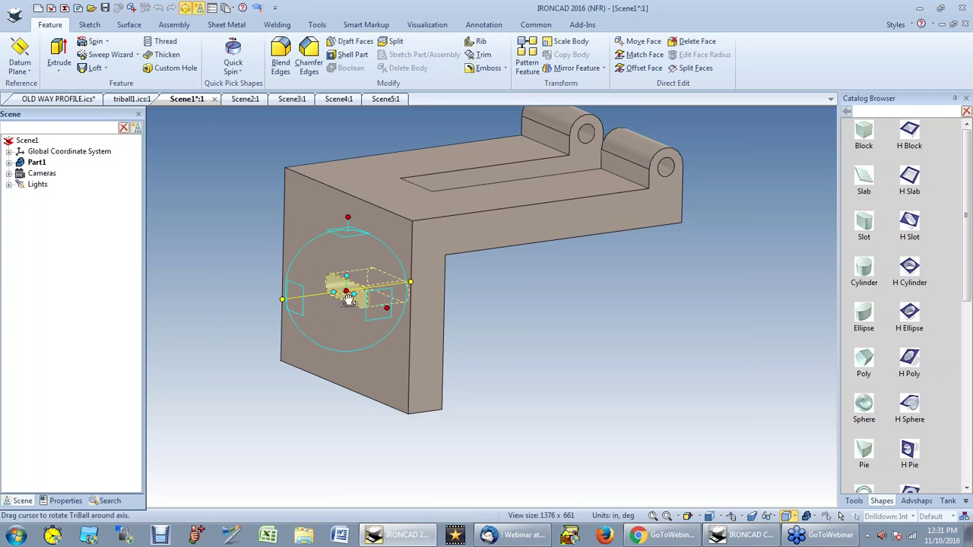
left_click_drag(358, 274, 387, 311)
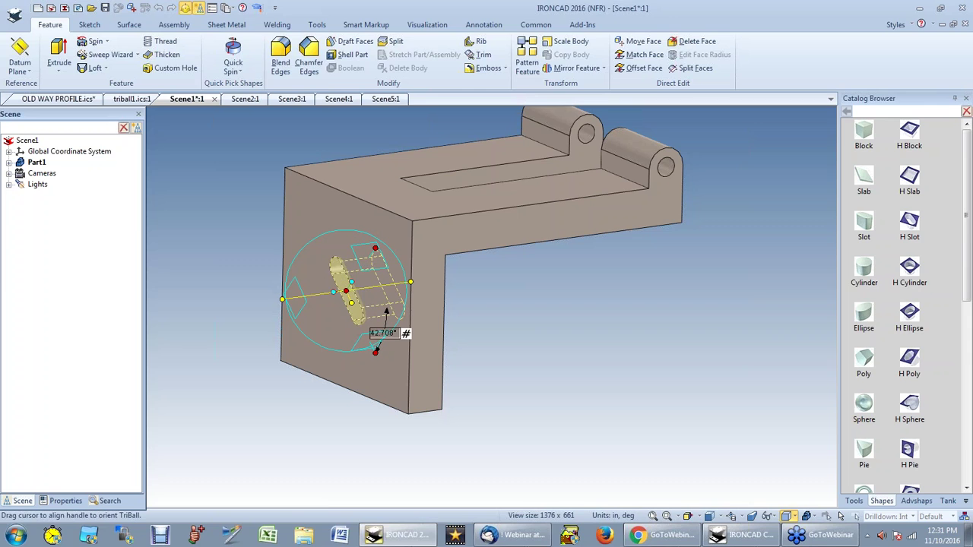
type("90")
key("Return")
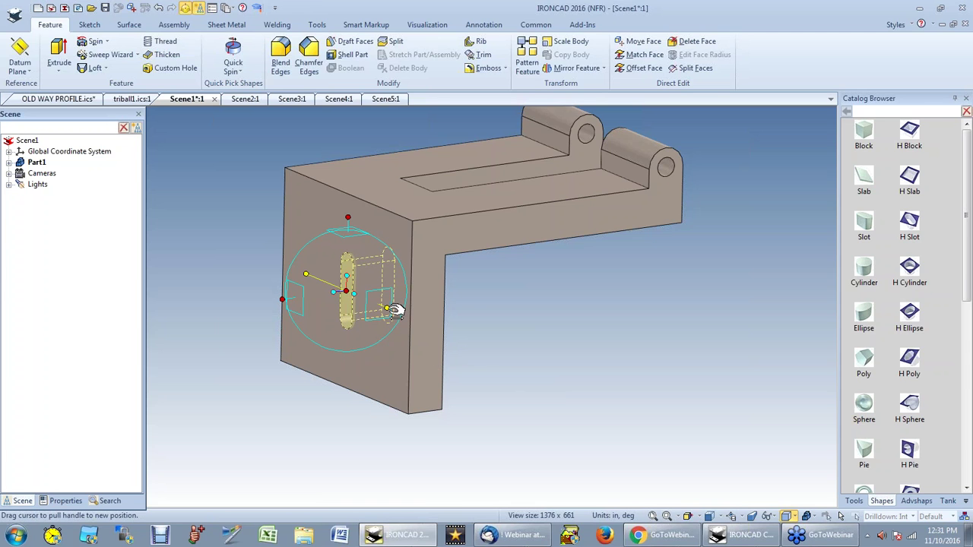
Step: Move the slot cutout 1.5 in horizontally across the leg's outer face, toward the plate's side
right_click_drag(401, 311, 380, 308)
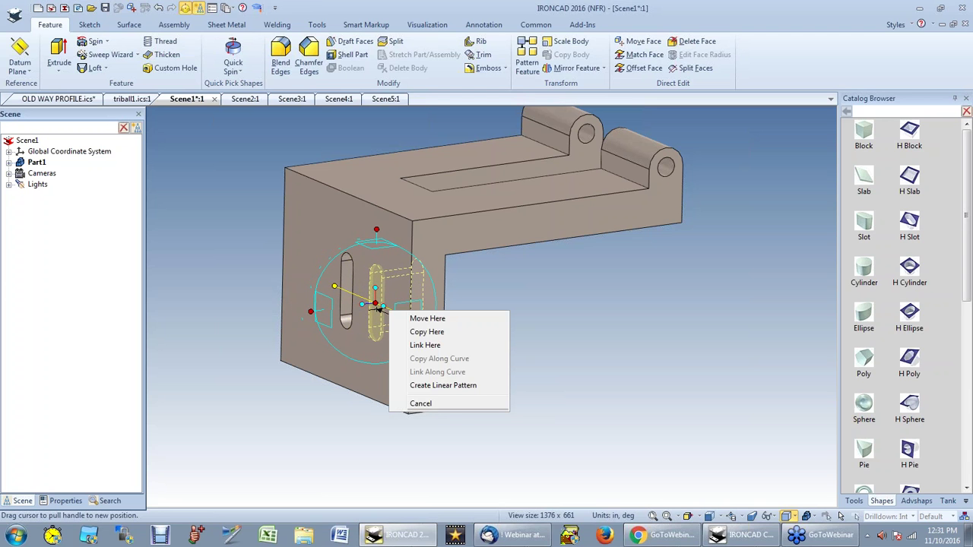
left_click(413, 318)
left_click(408, 328)
type("1.5")
left_click(542, 244)
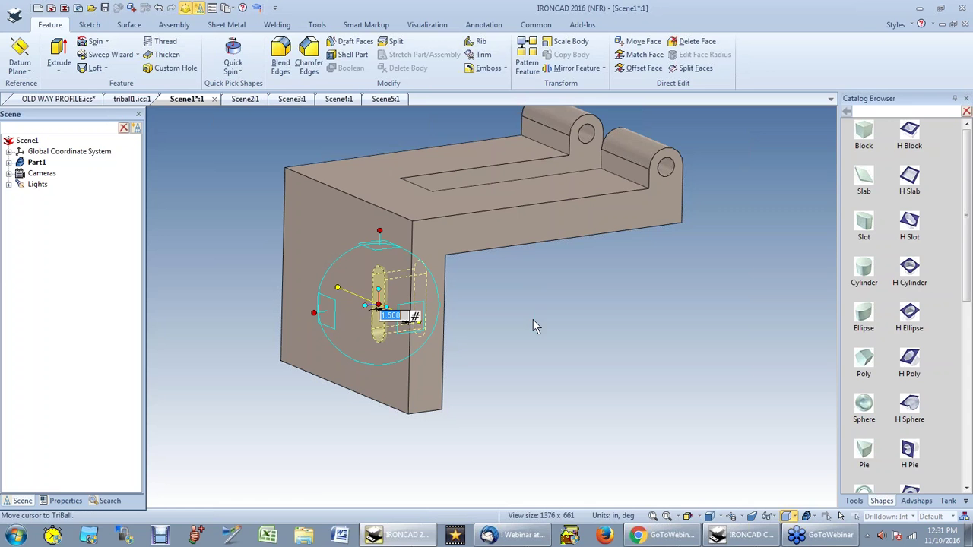
key("F10")
key("F2")
left_click_drag(482, 393, 572, 380)
left_click(571, 373)
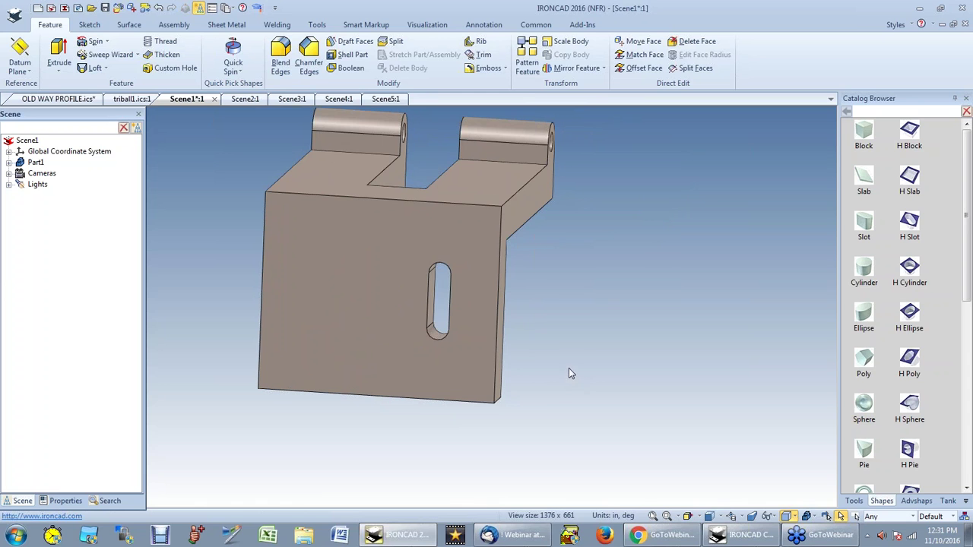
Step: Detach the TriBall from the slot cutout and relocate it to the midpoint of the leg's outer lower edge
key("F2")
left_click_drag(582, 374, 525, 374)
key("Escape")
left_click(428, 326)
left_click(428, 327)
key("F10")
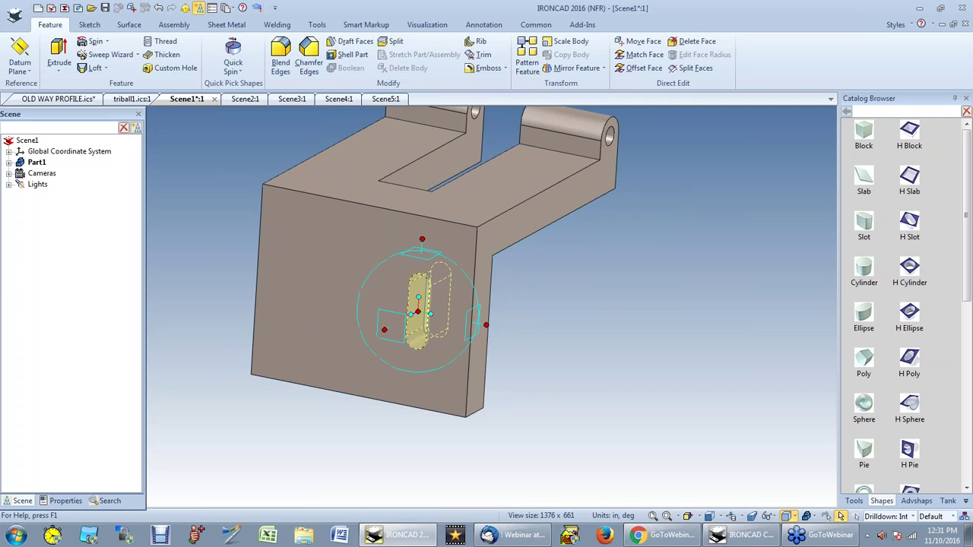
key("space")
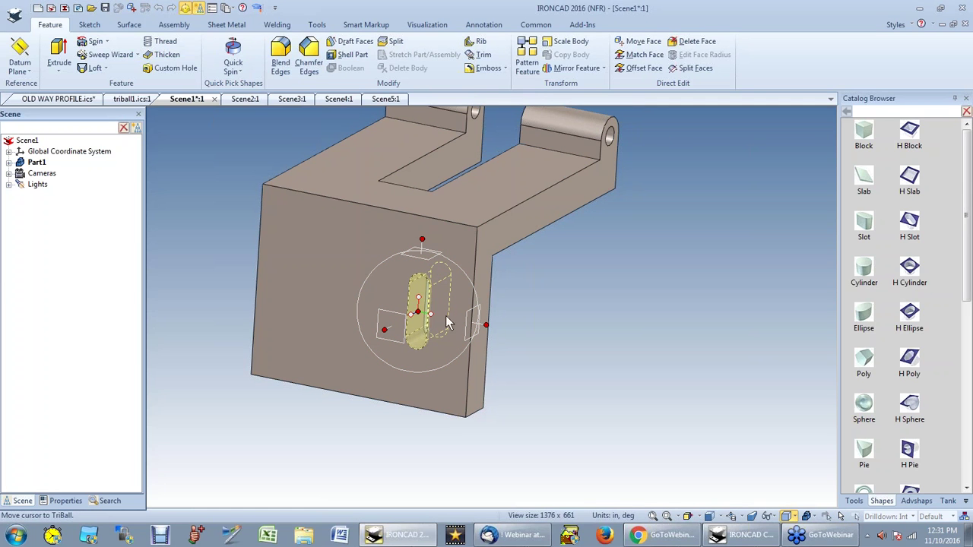
right_click(421, 313)
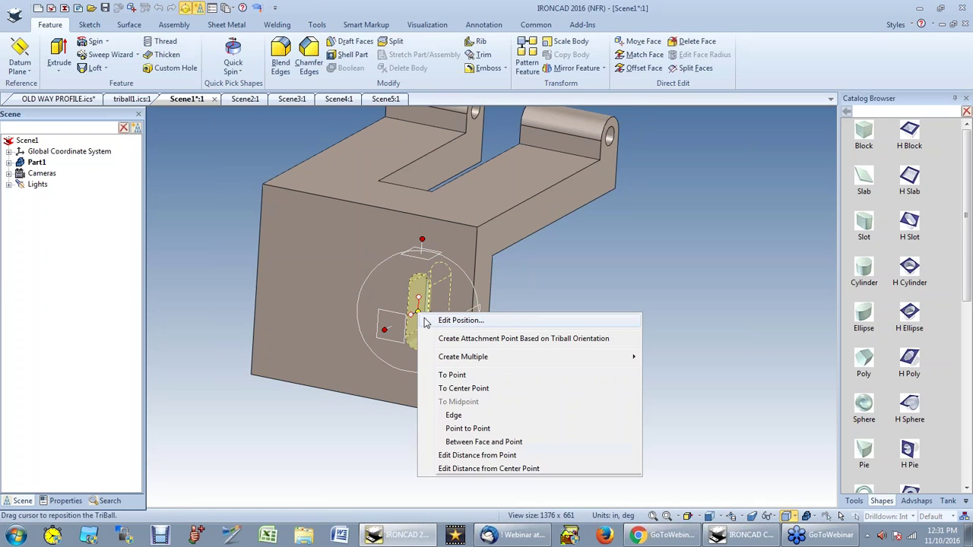
left_click(492, 373)
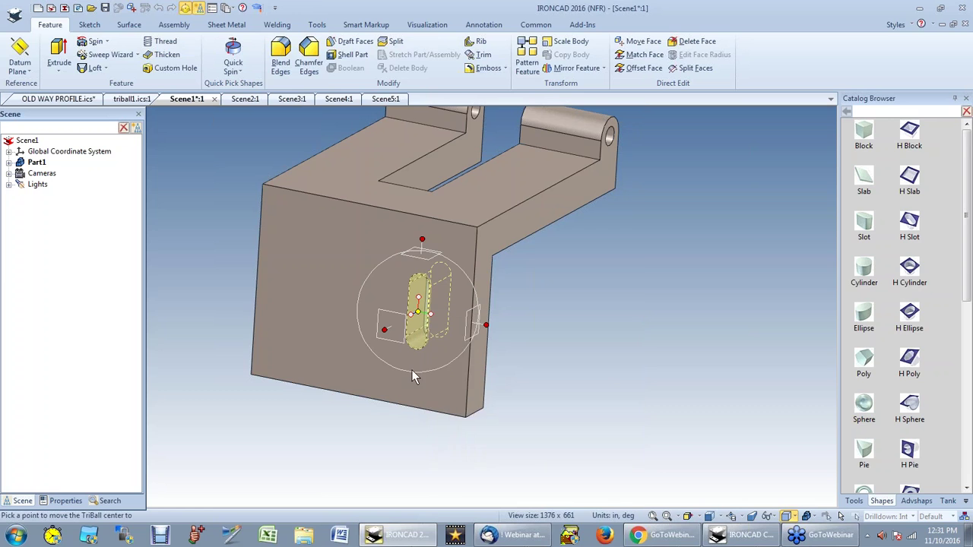
left_click(360, 395)
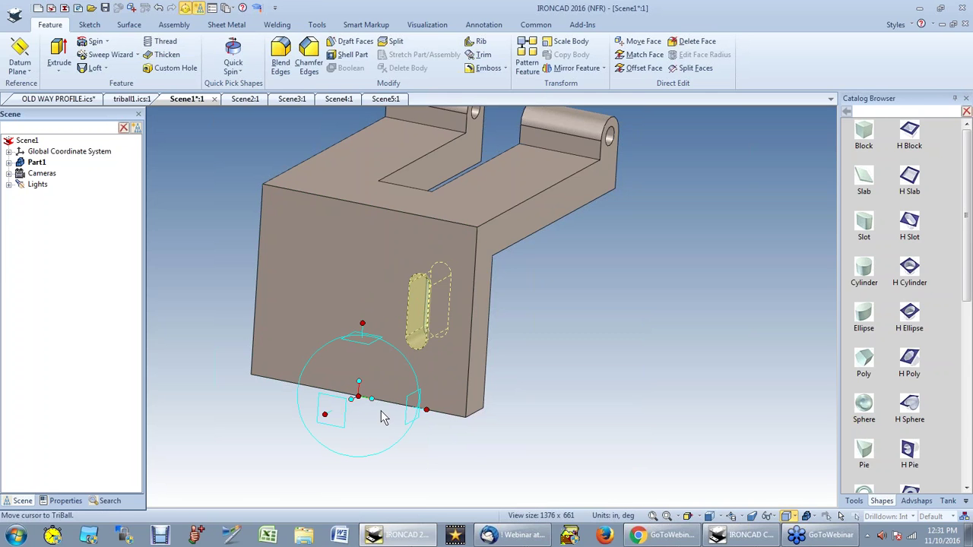
Step: Mirror the slot cutout as a linked copy to the other half of the leg's face
right_click(372, 398)
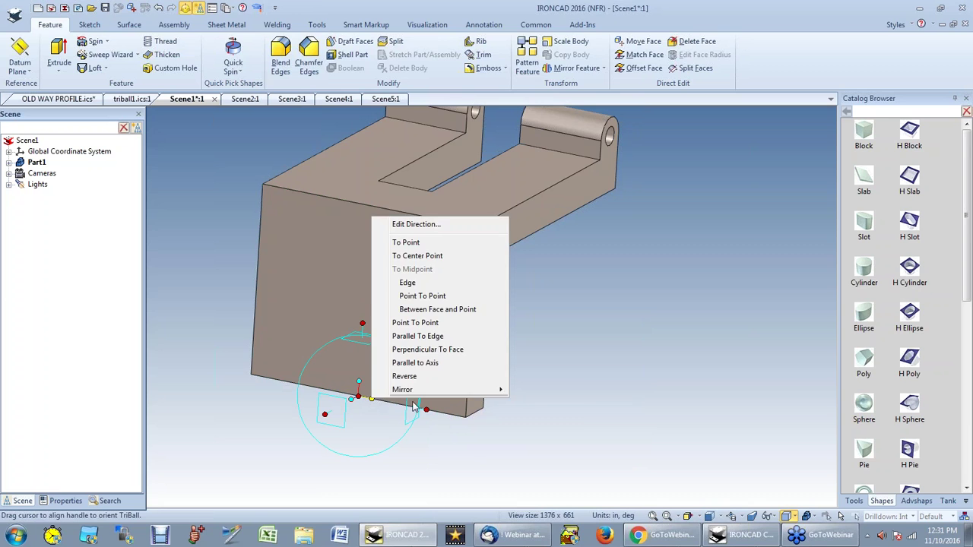
mouse_move(408, 397)
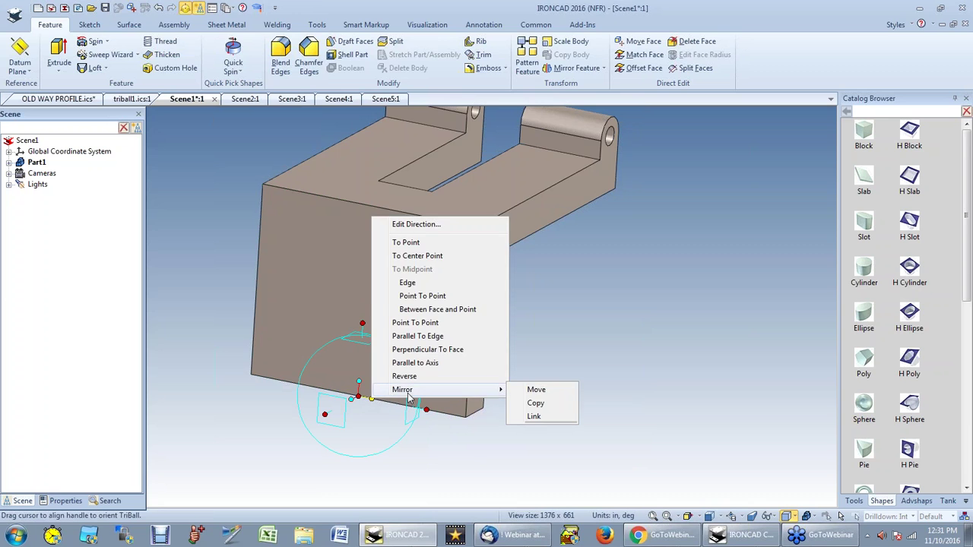
left_click(534, 416)
key("F10")
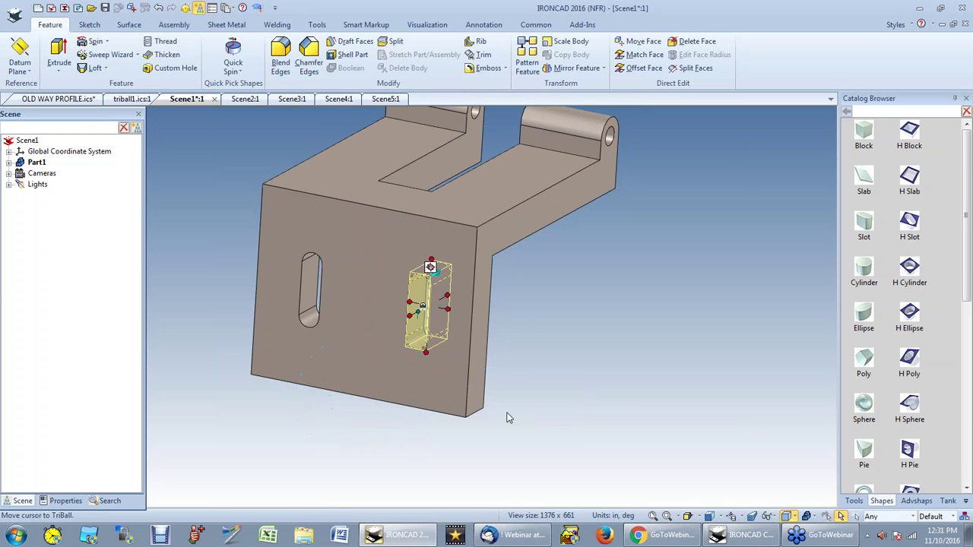
left_click(507, 415)
Step: Move both slot cutouts in the leg's outer face together 0.5 in downward with the TriBall
middle_click_drag(556, 407, 561, 401)
left_click_drag(560, 402, 397, 317)
left_click(397, 317)
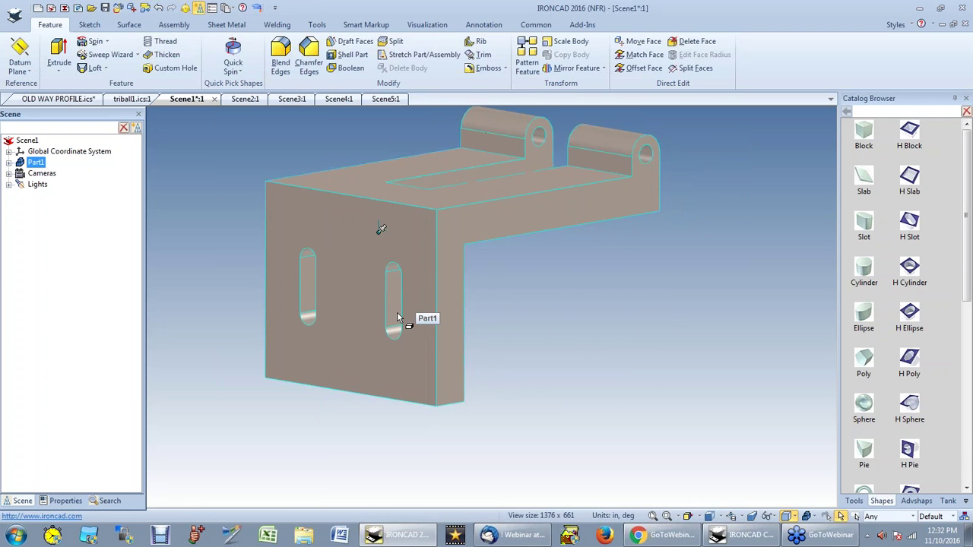
left_click(397, 318)
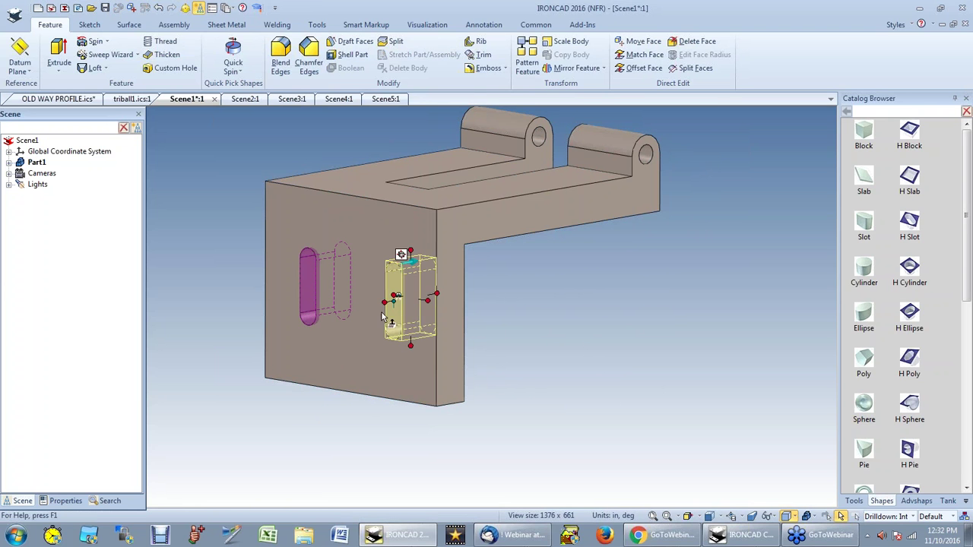
left_click(308, 293, "shift")
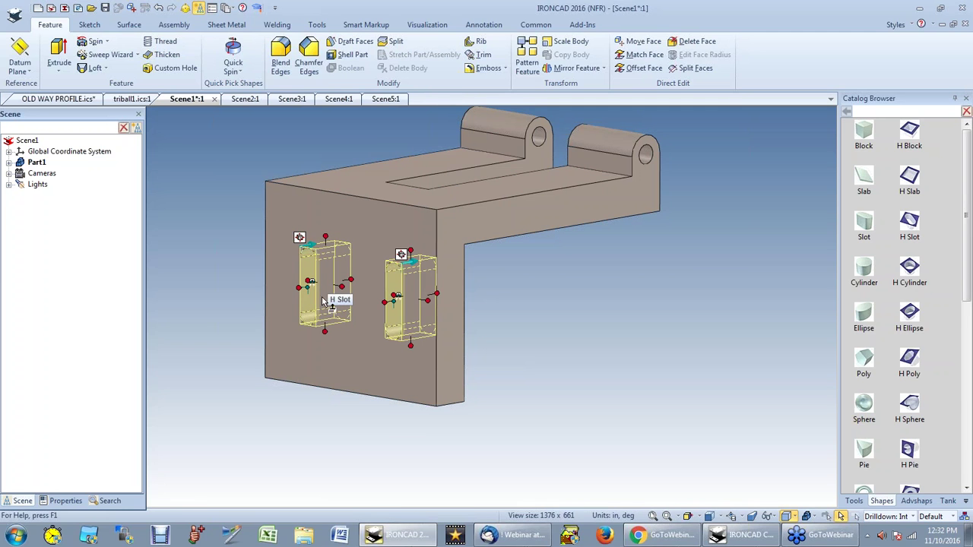
key("F10")
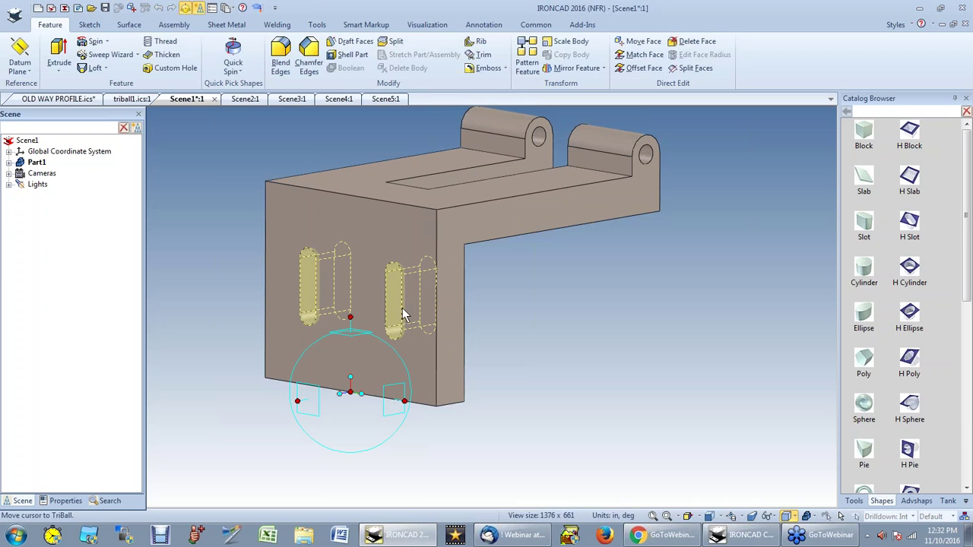
left_click(351, 315)
right_click_drag(357, 316, 350, 342)
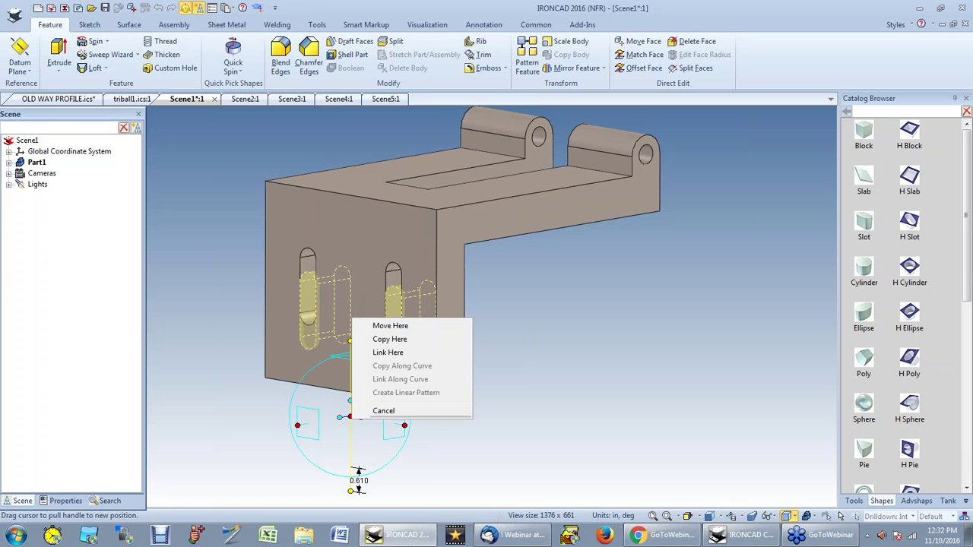
left_click(380, 328)
type("0.5")
key("Return")
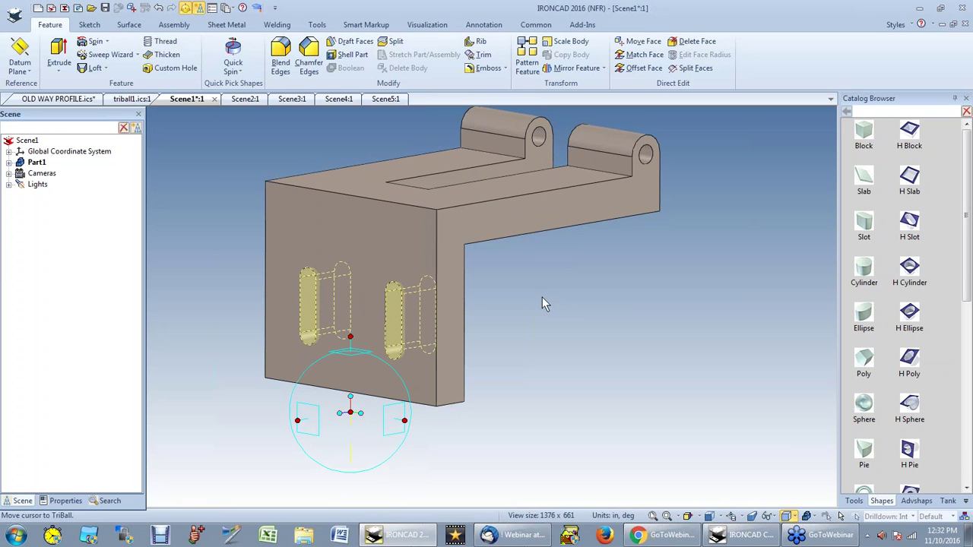
key("F10")
left_click(532, 318)
Step: Add a catalog Cylinder as a separate part in the empty space beyond the bracket's drilled ridges
key("F2")
left_click_drag(565, 339, 558, 279)
scroll(558, 279, "up", 2)
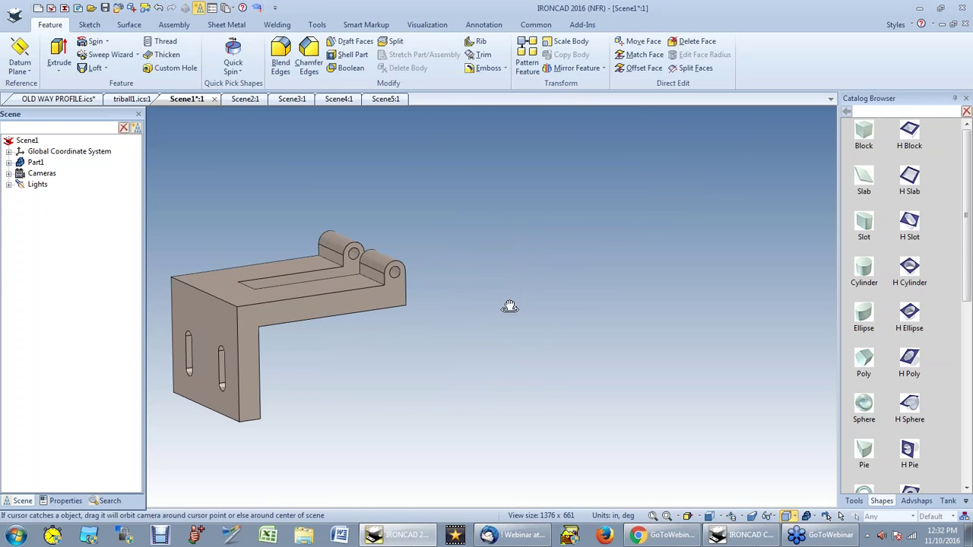
key("F2")
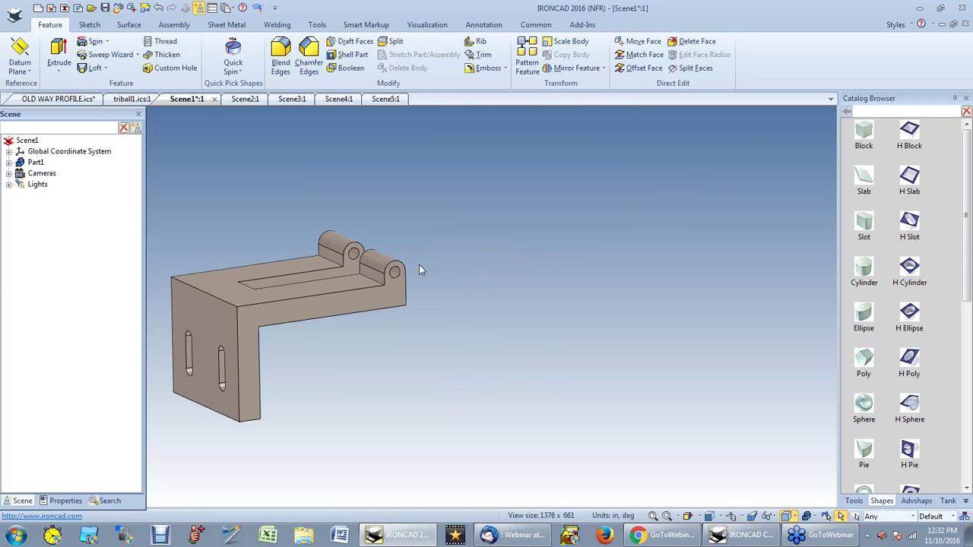
scroll(426, 248, "up", 2)
scroll(418, 312, "down", 2)
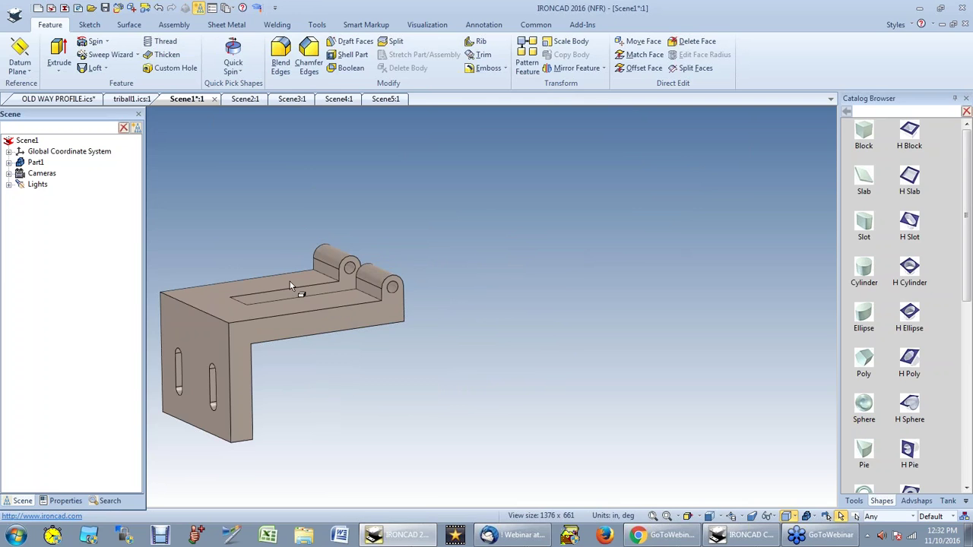
scroll(289, 281, "up", 2)
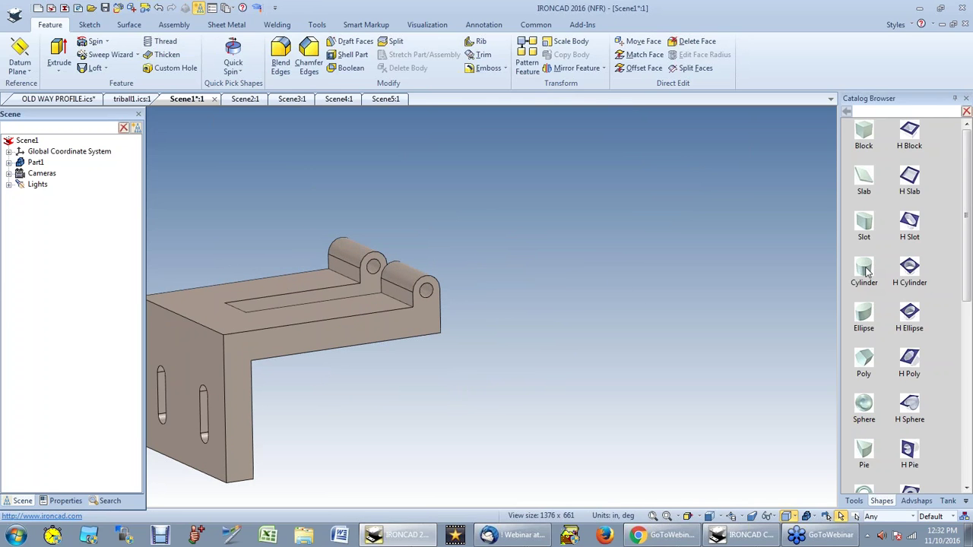
left_click_drag(865, 271, 566, 274)
left_click(564, 255)
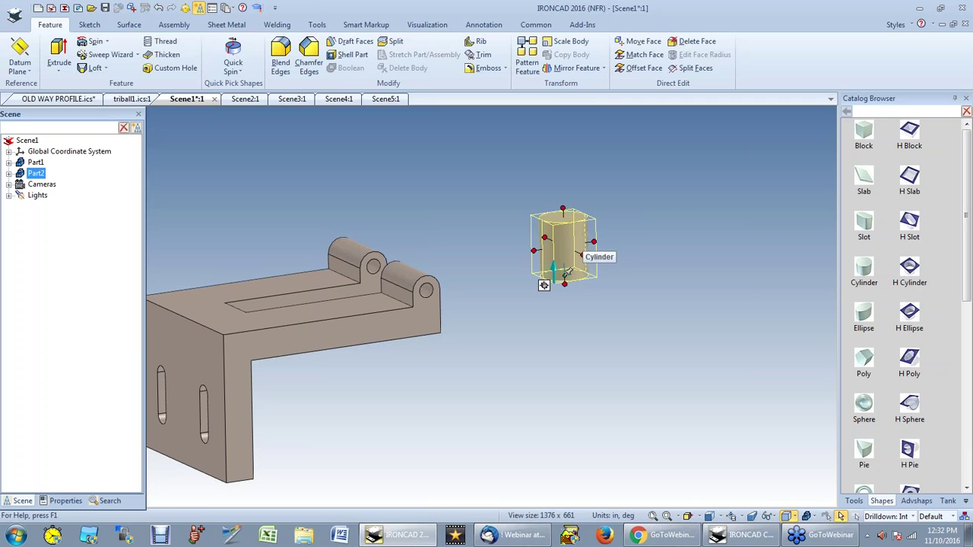
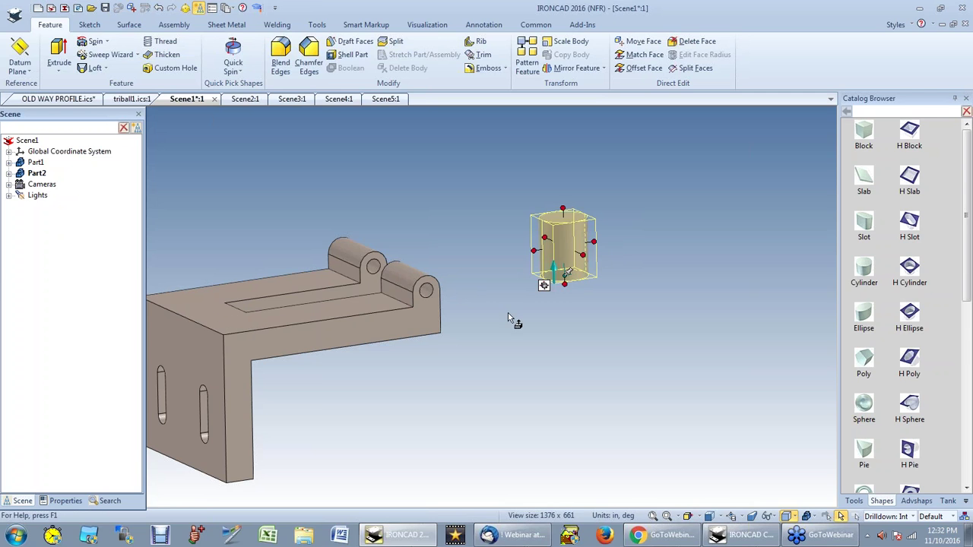
Step: Set the new separate cylinder's diameter to 0.5 in to form a thin pin
left_click(591, 244)
type(".5")
key("Return")
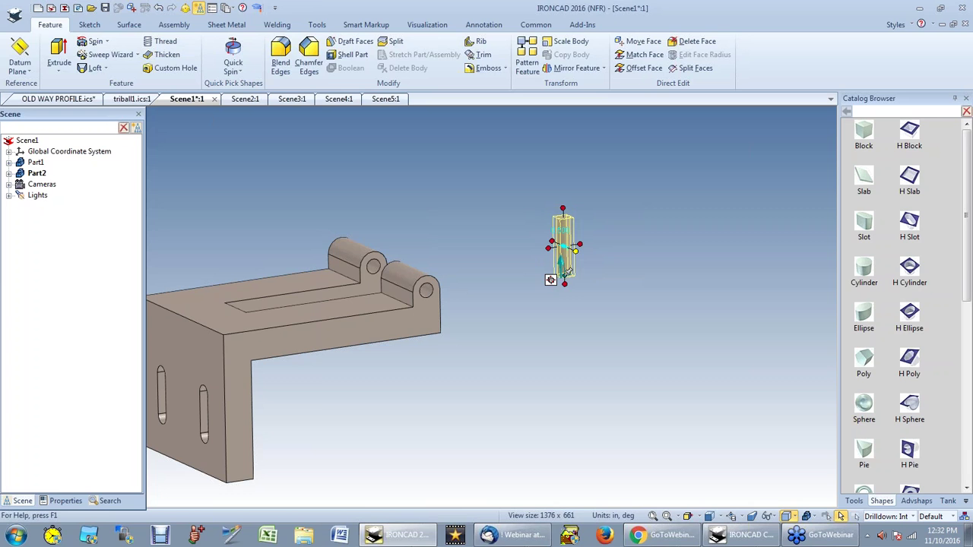
left_click(548, 297)
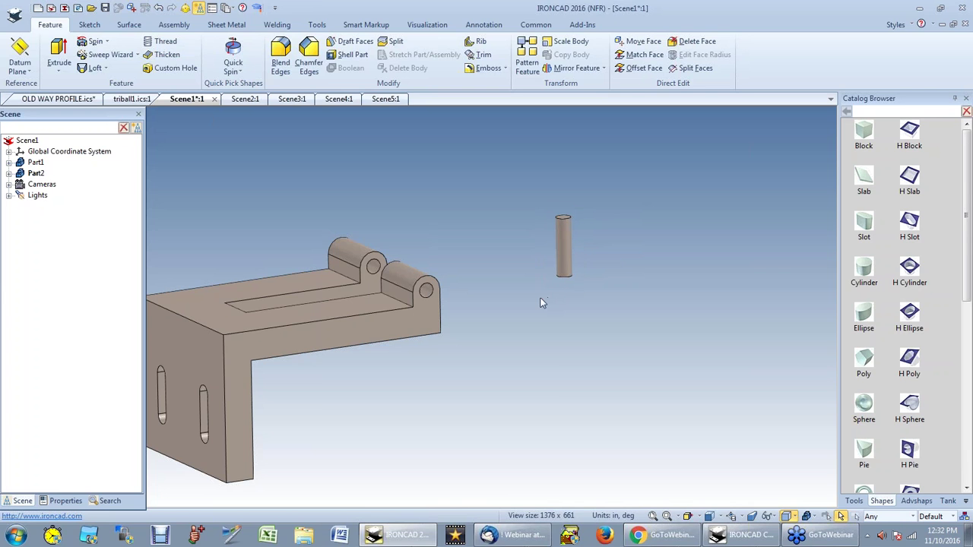
Step: Apply the Red2 colour from the Colors catalog to the thin pin beside the bracket
left_click(966, 501)
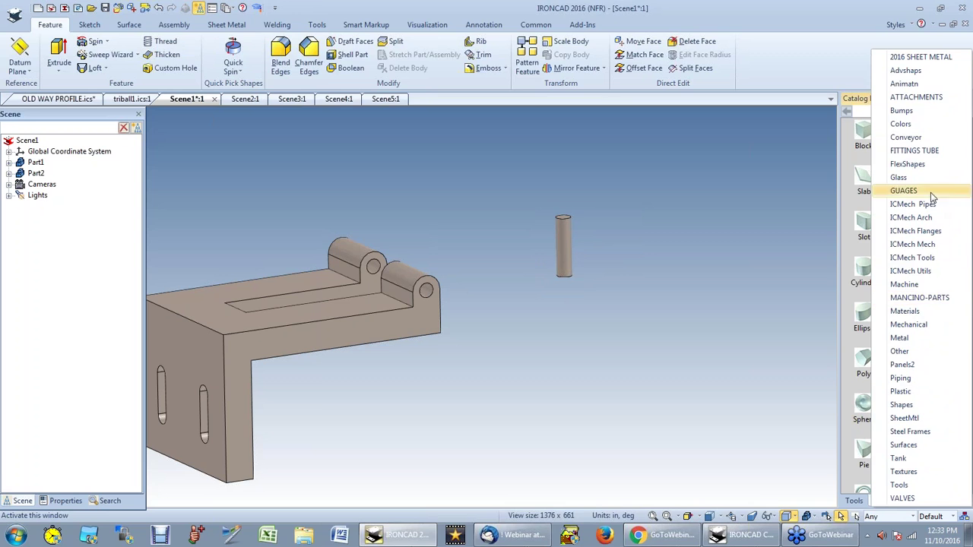
left_click(922, 127)
left_click_drag(870, 182, 568, 260)
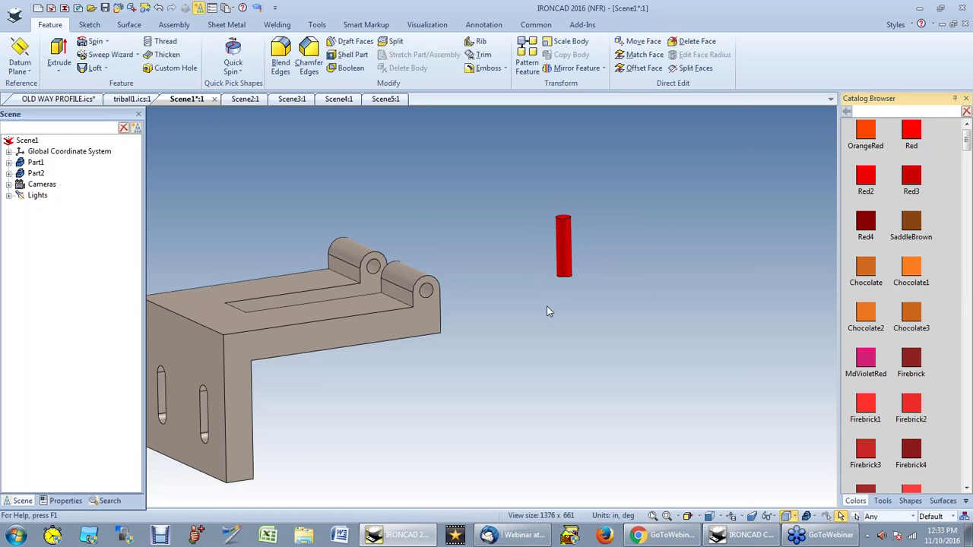
Step: Rotate the red pin 90° with the TriBall so it lies parallel to the bracket's ridge holes
left_click(569, 262)
key("F10")
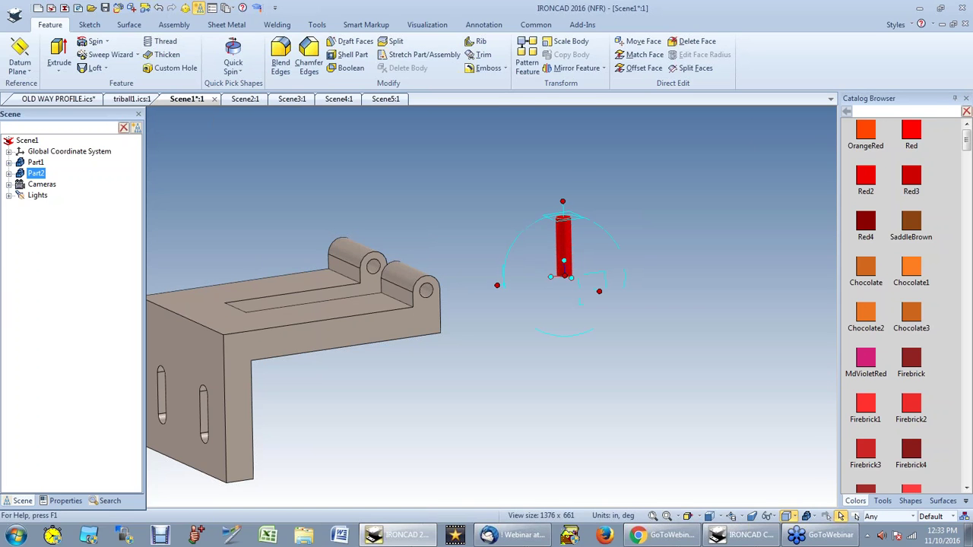
left_click(497, 285)
left_click_drag(540, 263, 541, 298)
type("90")
key("Return")
key("F10")
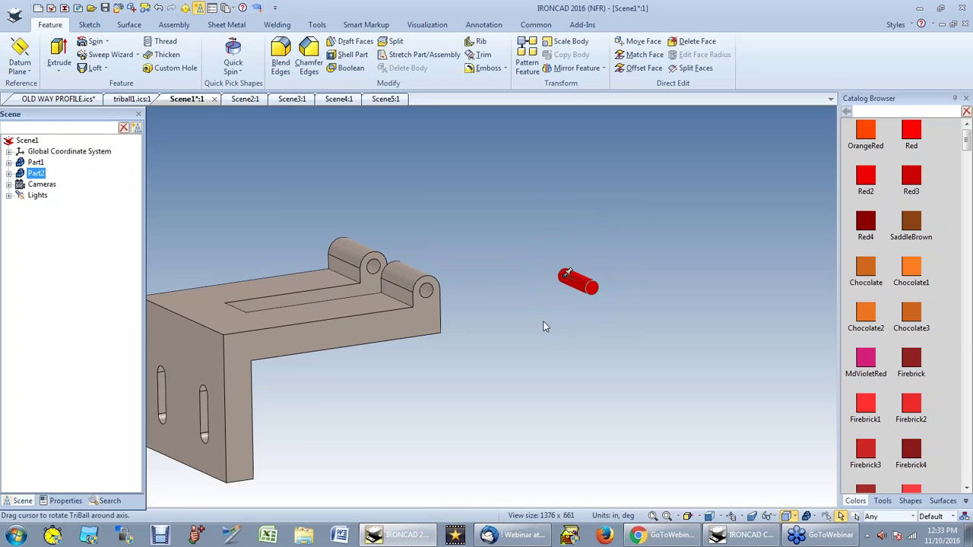
Step: Move the red pin with the TriBall's To Center Point option to the centre of the near ridge's hole
scroll(542, 323, "up", 1)
scroll(531, 306, "down", 1)
key("F10")
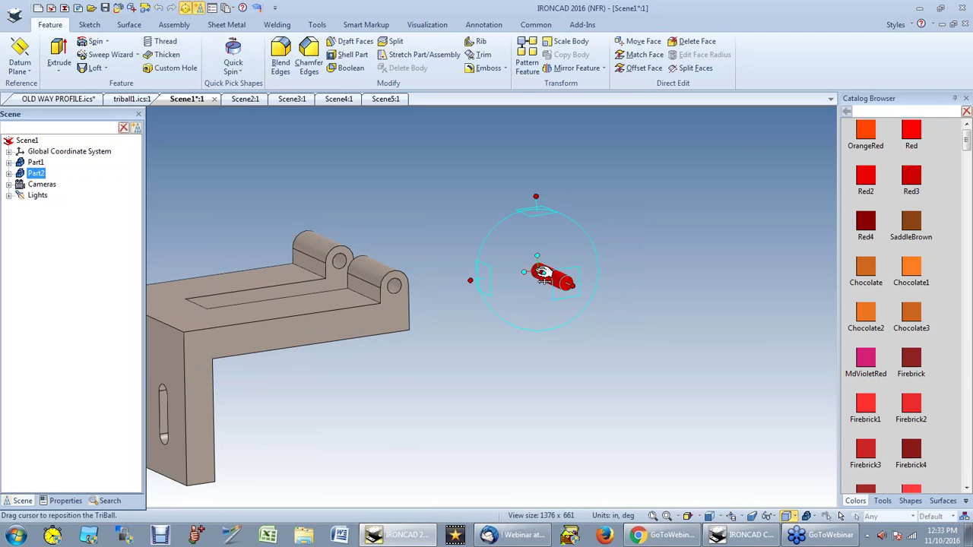
right_click(542, 276)
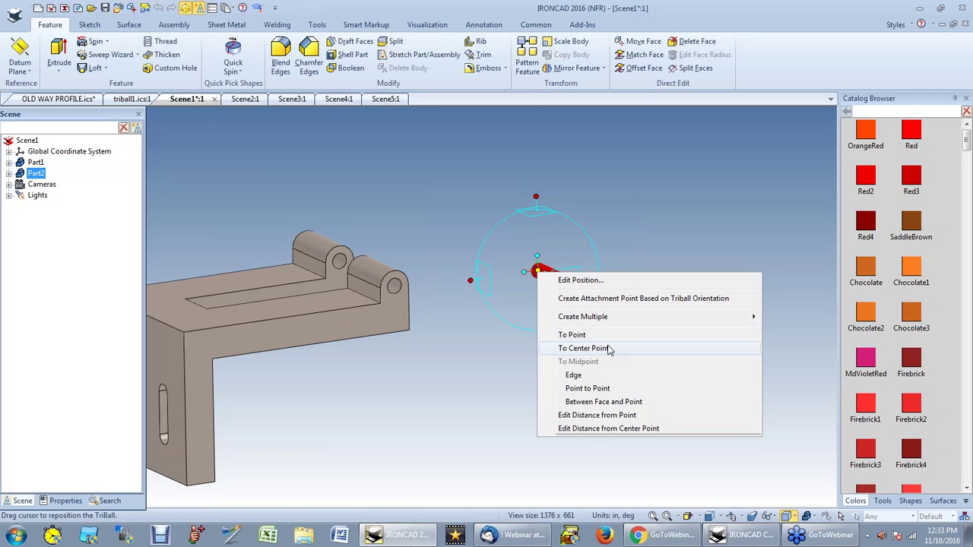
left_click(608, 348)
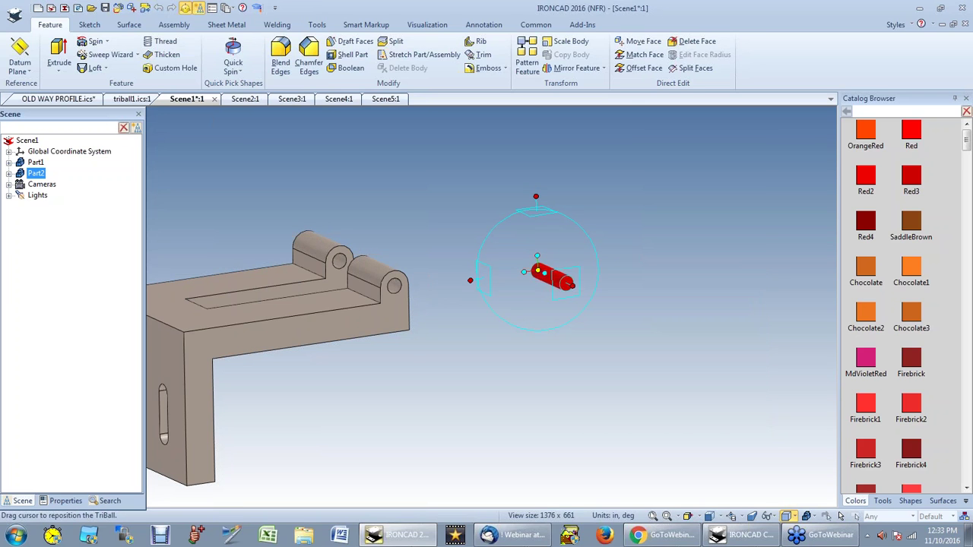
left_click(394, 286)
key("F10")
scroll(341, 313, "down", 2)
scroll(348, 313, "up", 4)
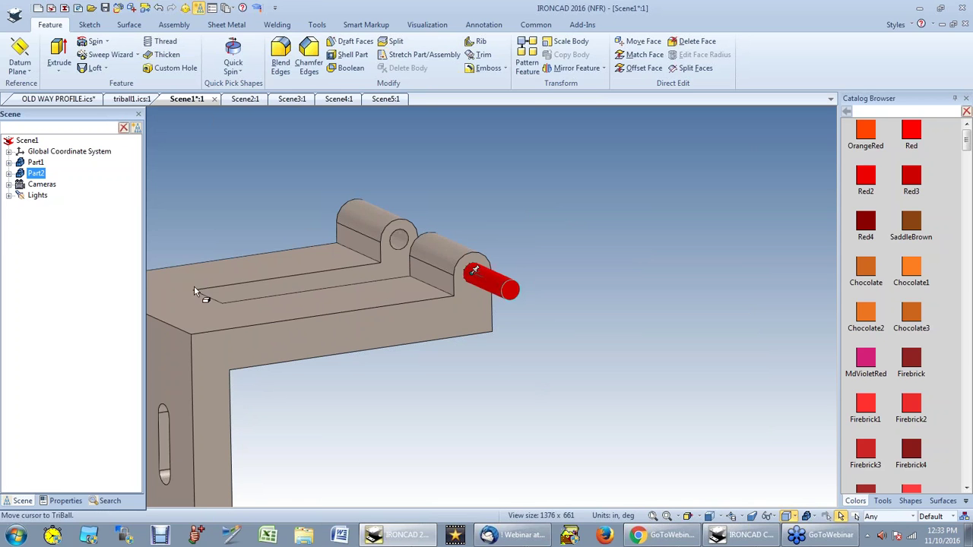
Step: Extend the red pin through both drilled ridges and set its outer end flush with the near ridge's side face
left_click(9, 174)
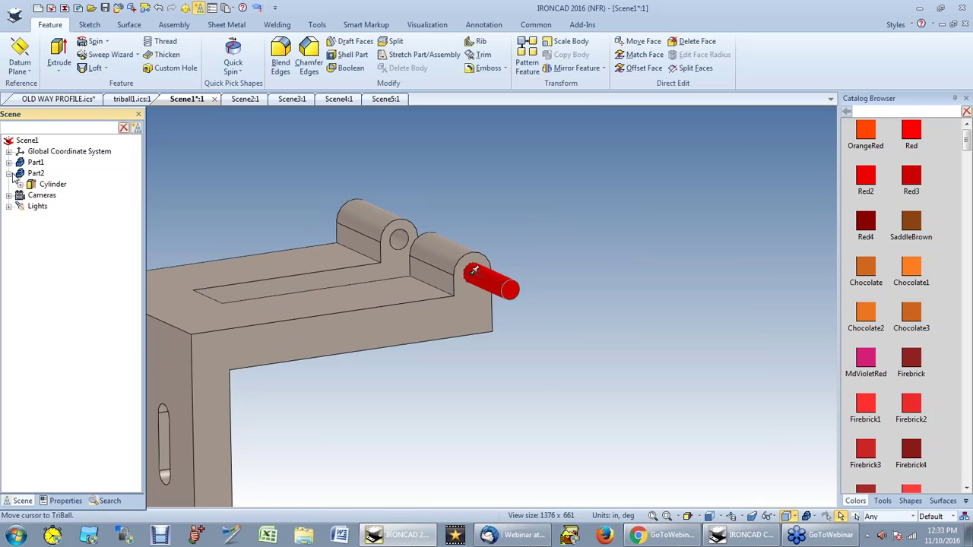
left_click(9, 162)
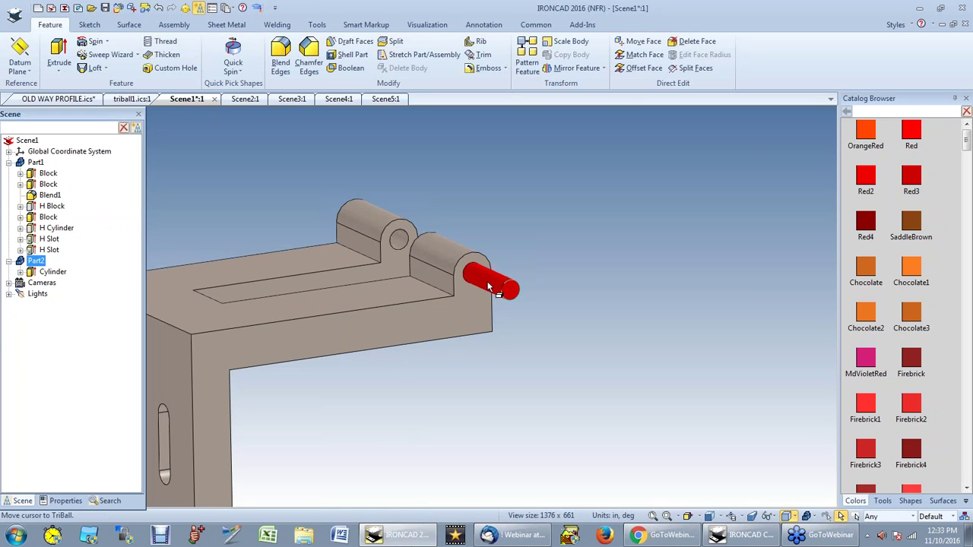
left_click(466, 271)
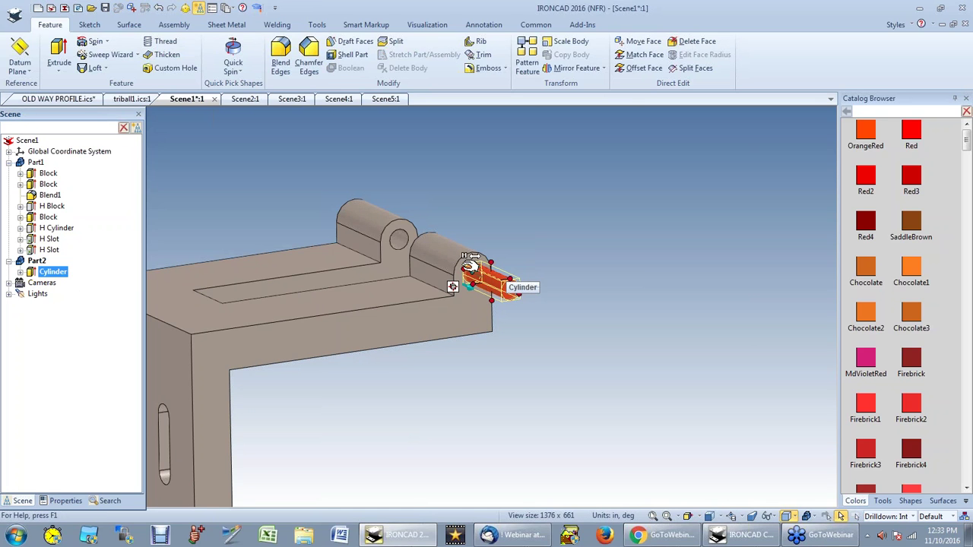
left_click_drag(464, 268, 317, 242)
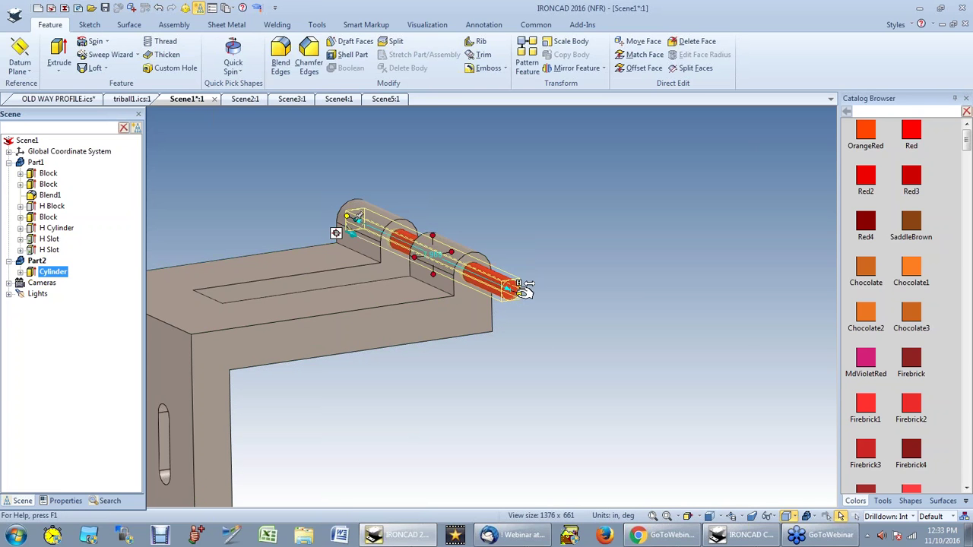
left_click_drag(522, 291, 471, 307, "shift")
left_click(495, 367)
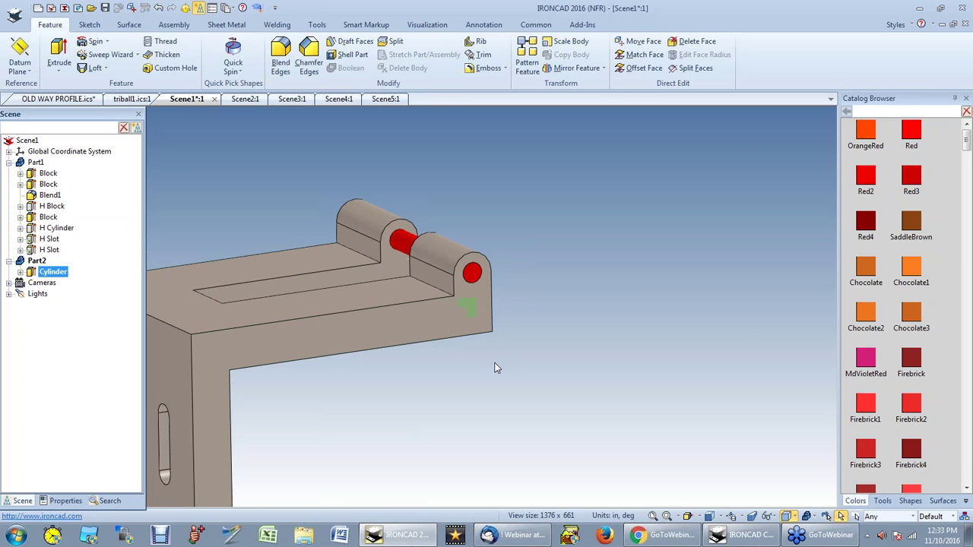
Step: Add a catalog Cylinder as a separate part in the empty space beyond the bracket and set its diameter to 6 in
scroll(492, 368, "down", 3)
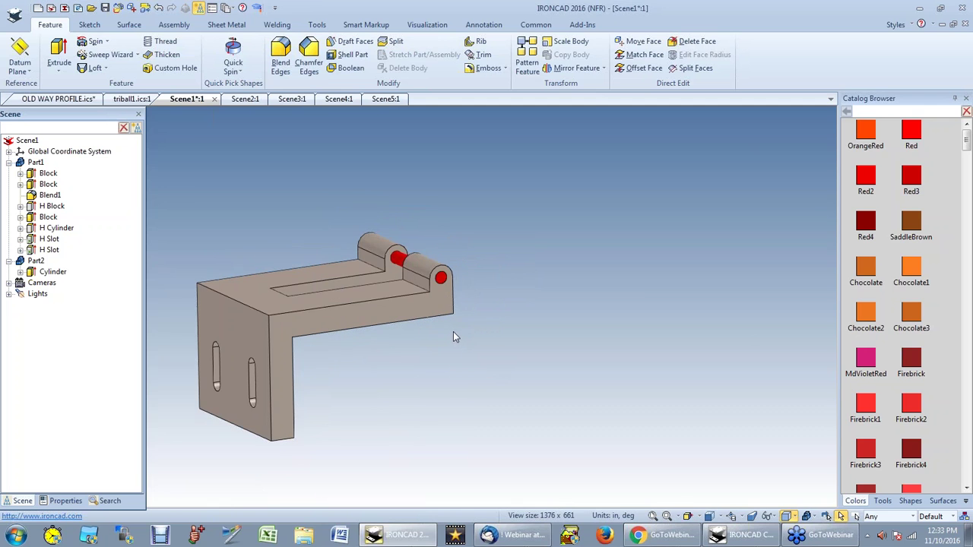
scroll(451, 330, "up", 1)
scroll(429, 319, "down", 1)
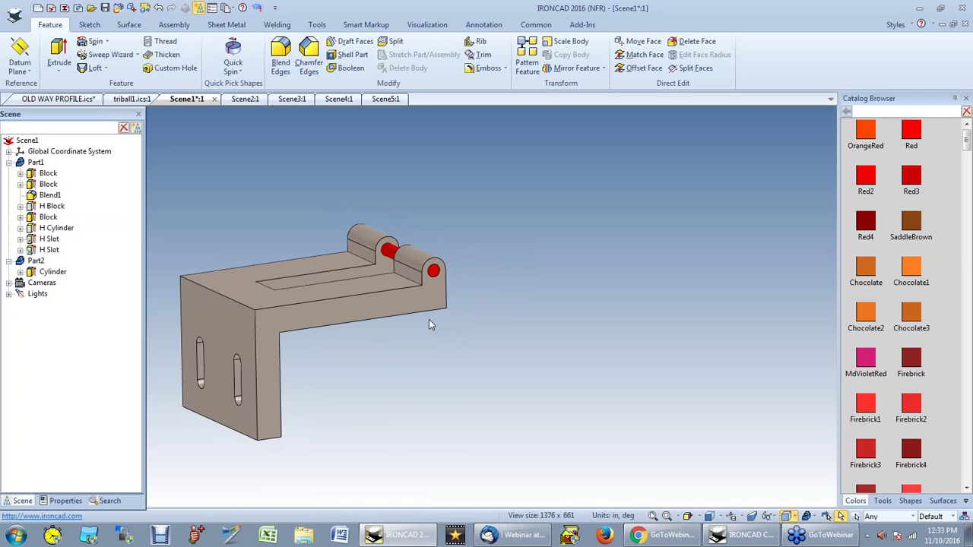
left_click(910, 499)
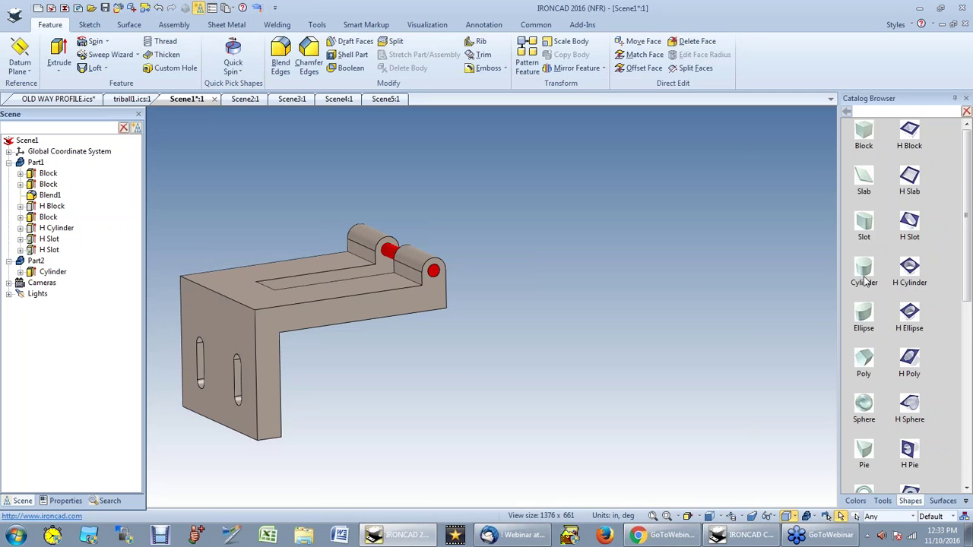
left_click_drag(865, 278, 666, 270)
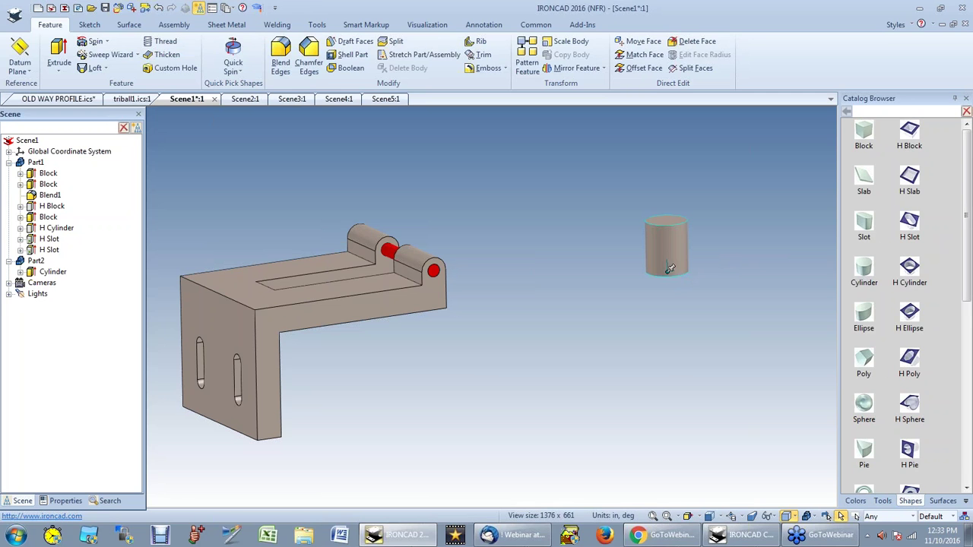
left_click(666, 256)
left_click(694, 241)
type("6")
key("Return")
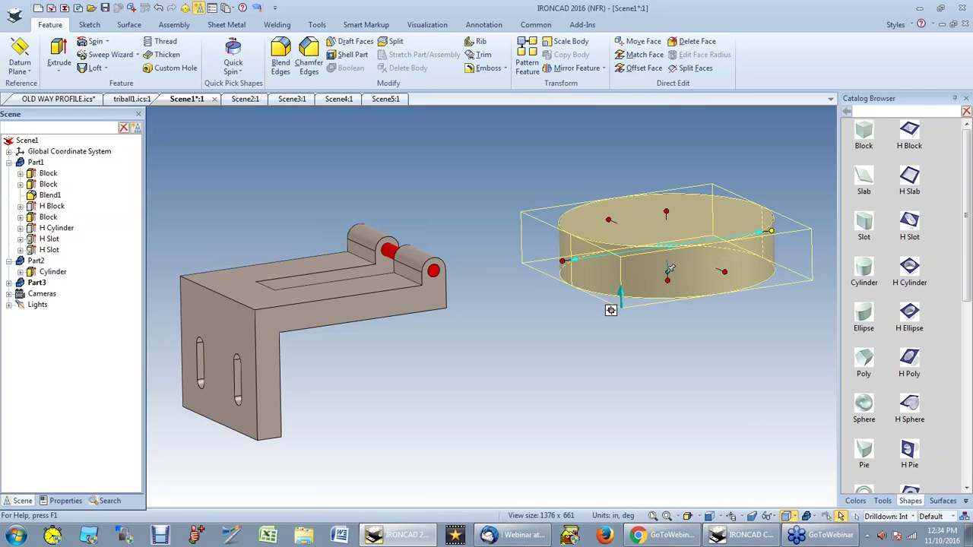
Step: Set the wide cylinder's height to 0.8 in and apply the MdVioletRed colour to it
left_click(667, 211)
type(".8")
key("Return")
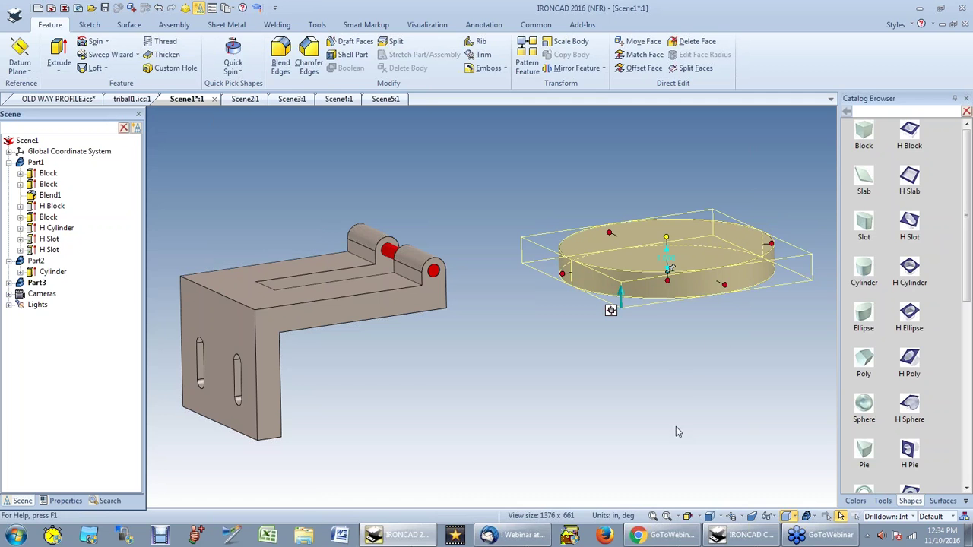
left_click(675, 380)
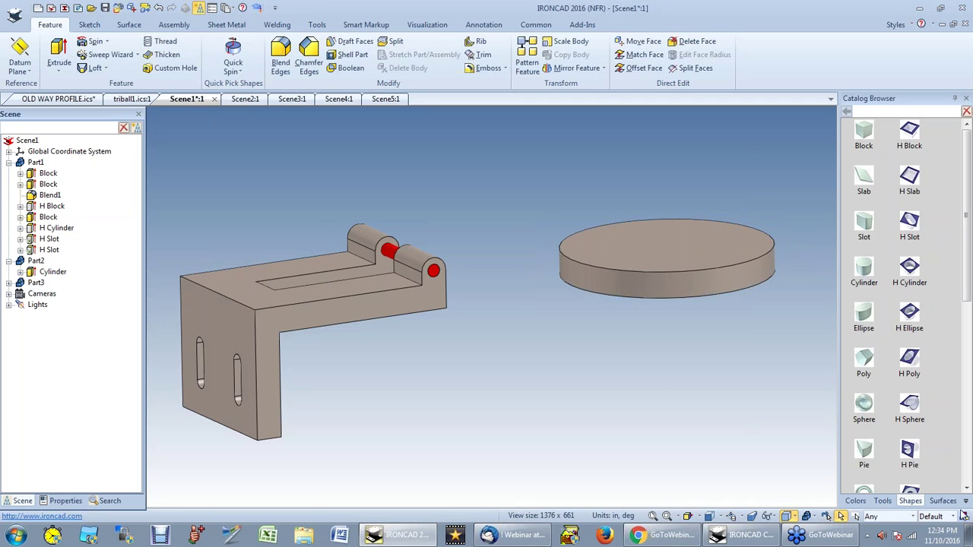
left_click(856, 501)
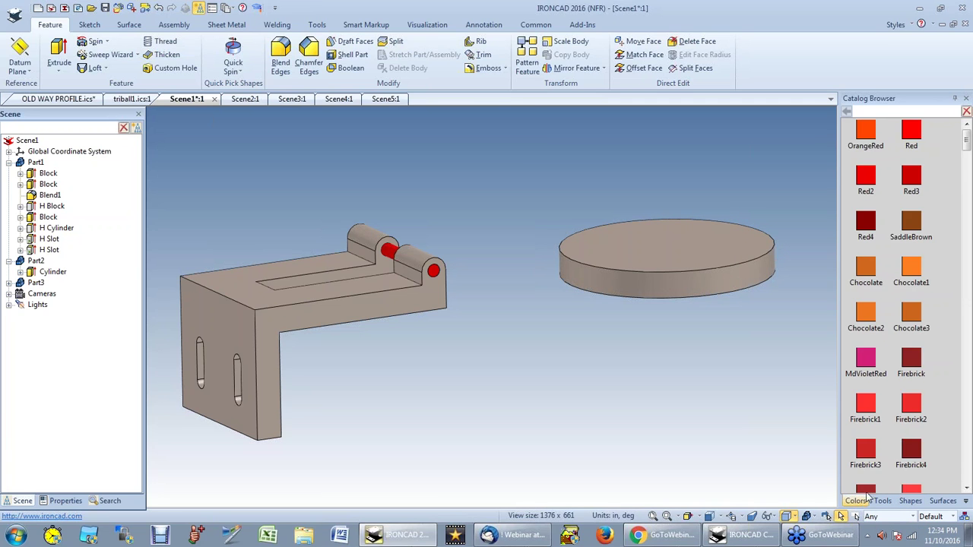
left_click_drag(869, 361, 761, 293)
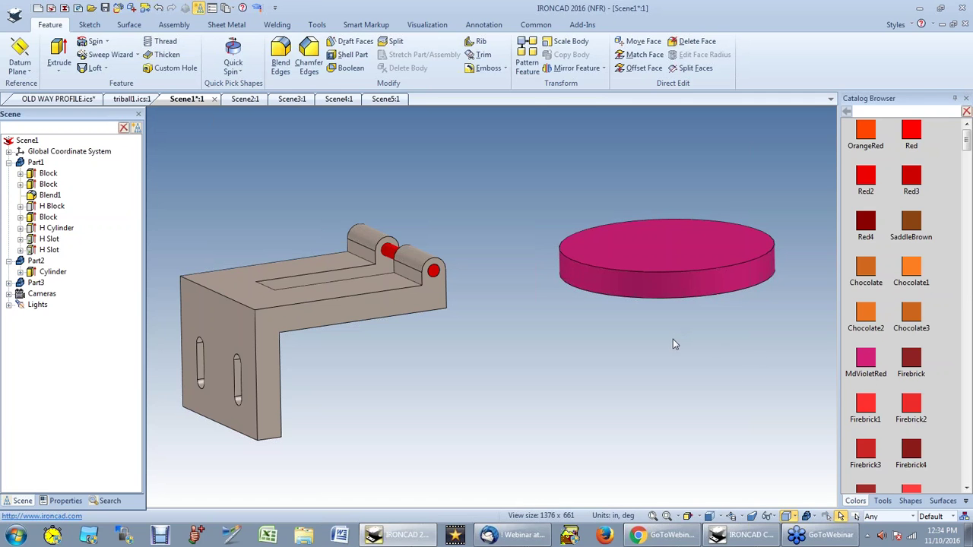
Step: Rotate the violet-red disc 90° with the TriBall so it stands upright, its axis parallel to the hinge pin
left_click(659, 293)
key("F10")
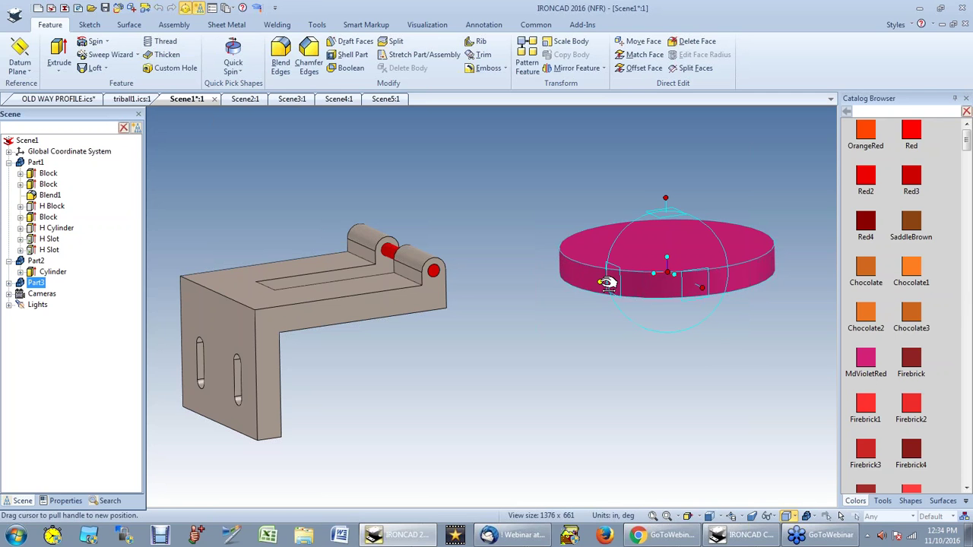
left_click(606, 283)
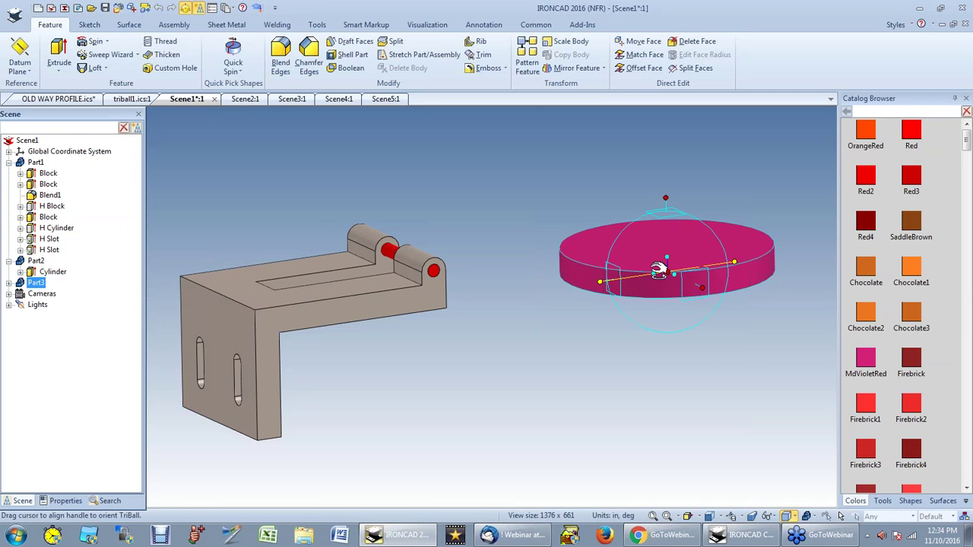
left_click_drag(658, 260, 660, 303)
type("90")
key("Return")
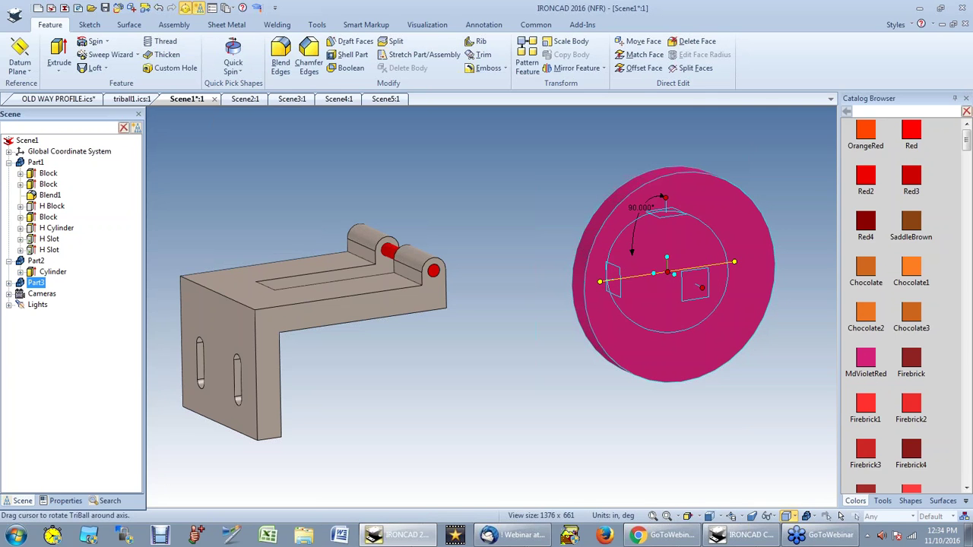
left_click(531, 384)
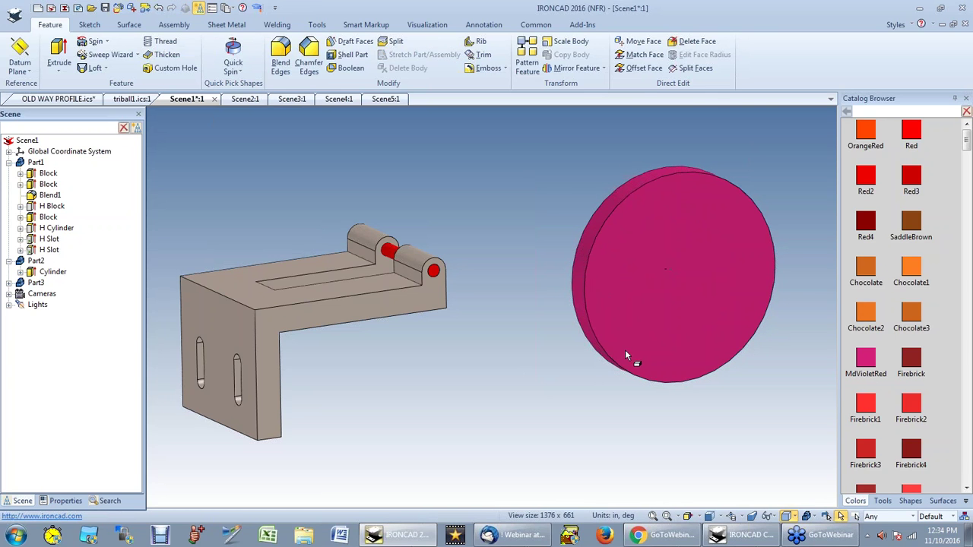
Step: Cut an H Pie shape at the centre of the disc's front face and enlarge its radius outward to near the rim
scroll(773, 318, "up", 1)
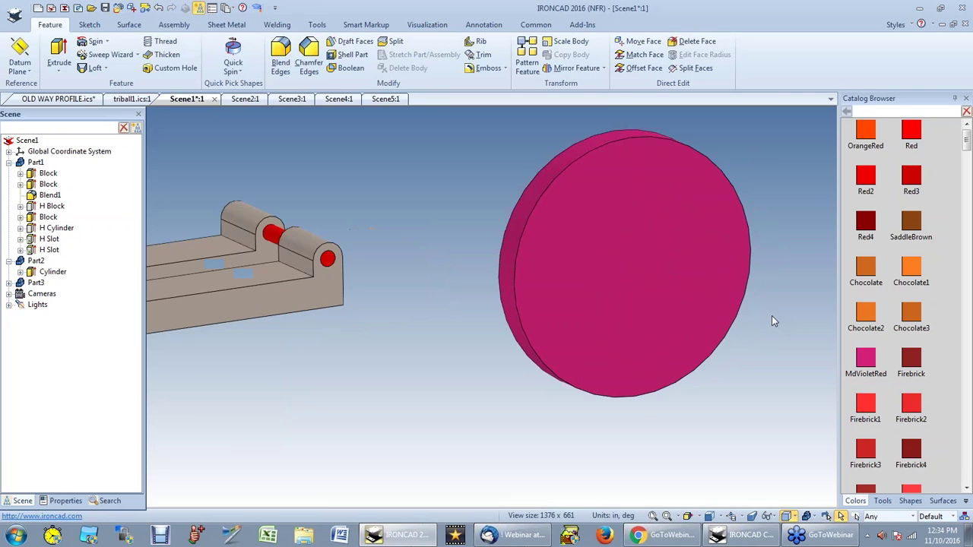
scroll(768, 316, "down", 1)
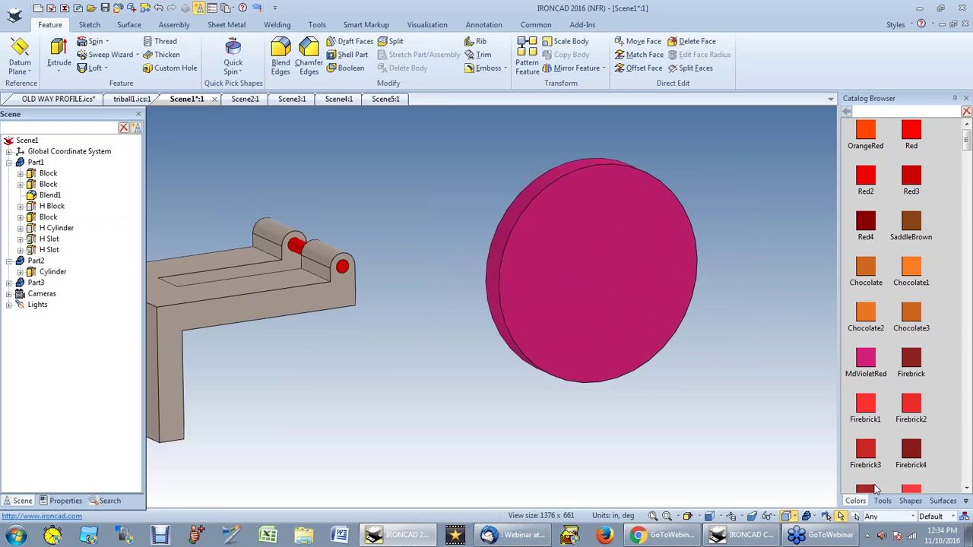
left_click(906, 502)
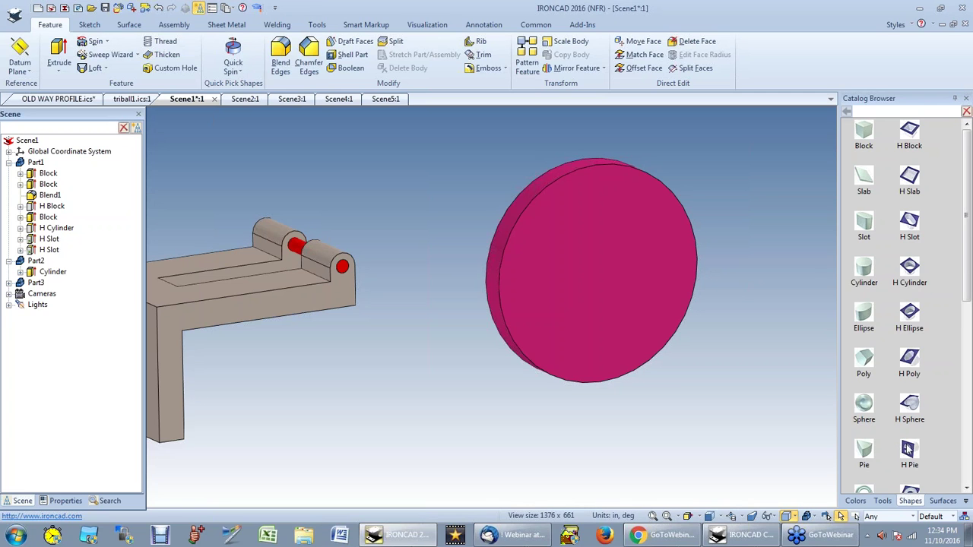
left_click_drag(910, 453, 600, 275)
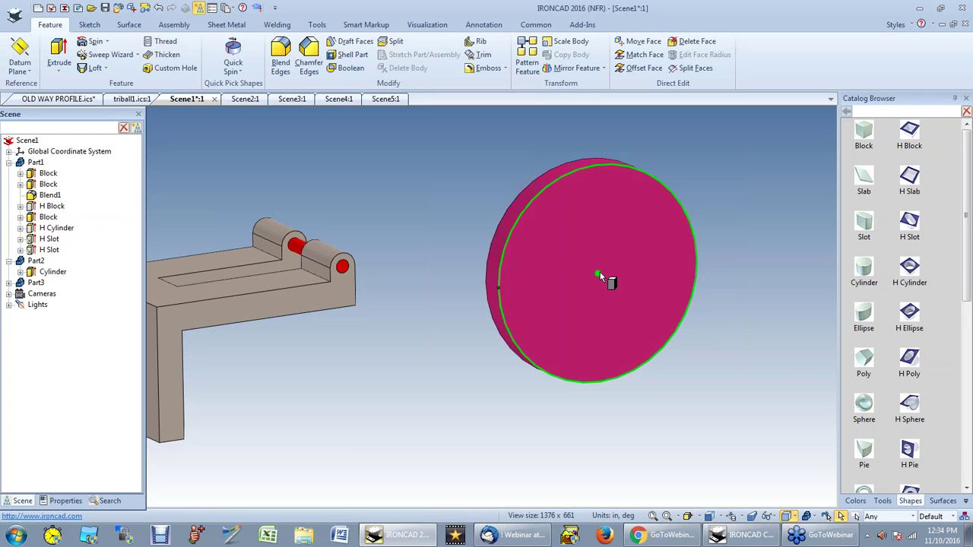
scroll(628, 319, "up", 2)
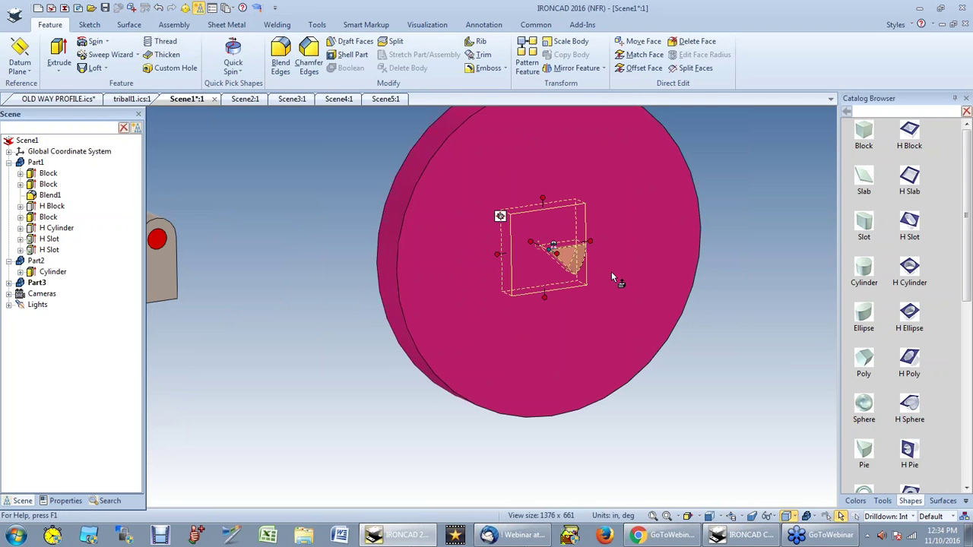
left_click_drag(590, 241, 666, 230)
left_click(674, 423)
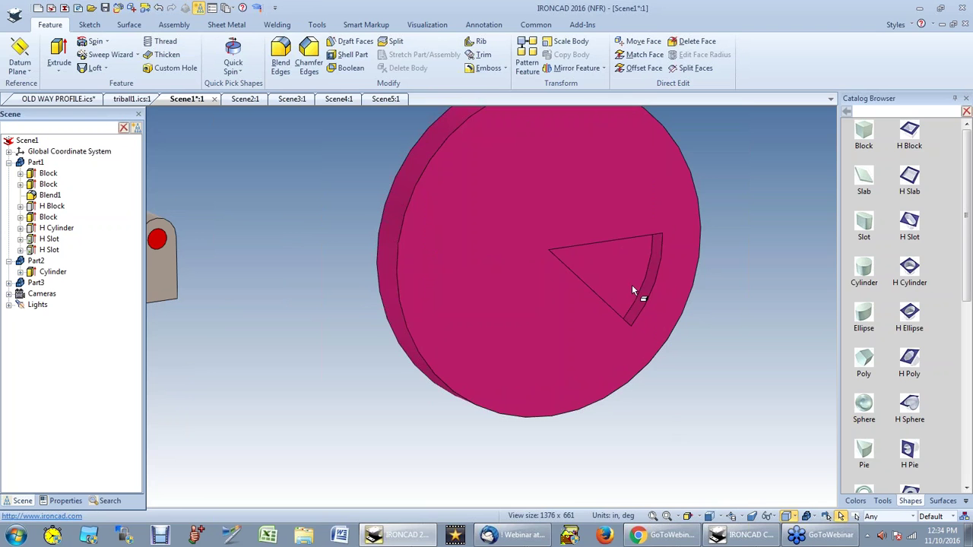
Step: Deepen the pie cut to about 4.92 in so it passes completely through the disc
left_click(609, 277)
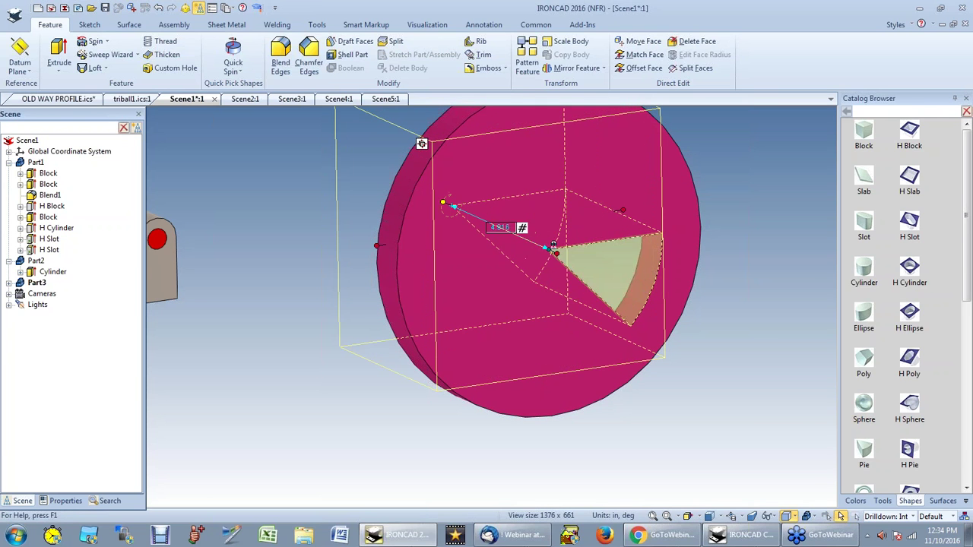
left_click(767, 432)
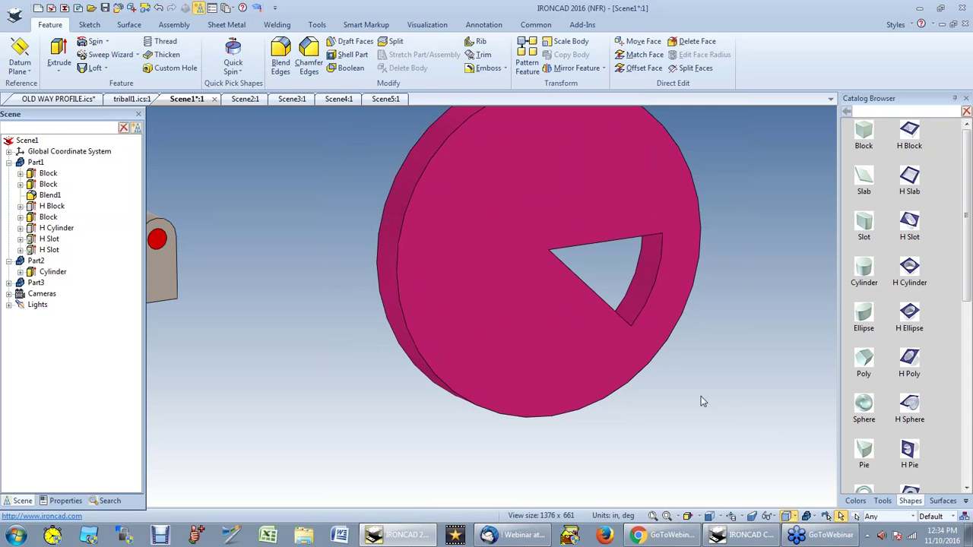
key("F3")
left_click_drag(700, 397, 667, 398)
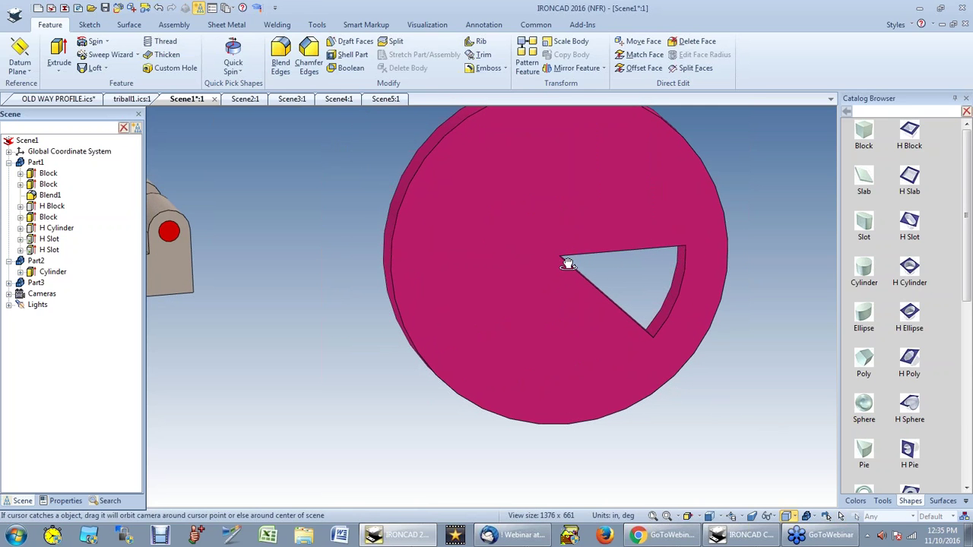
left_click_drag(719, 461, 723, 454)
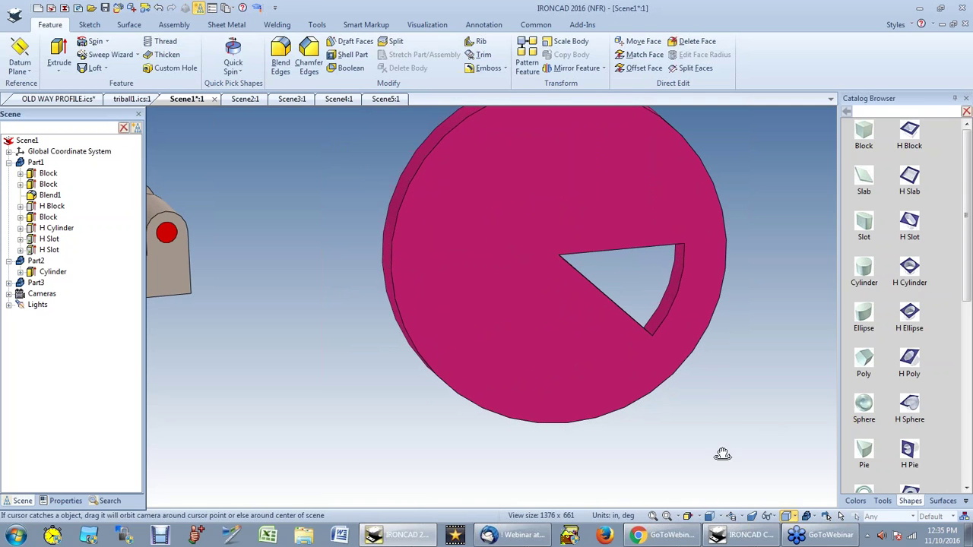
left_click(672, 304)
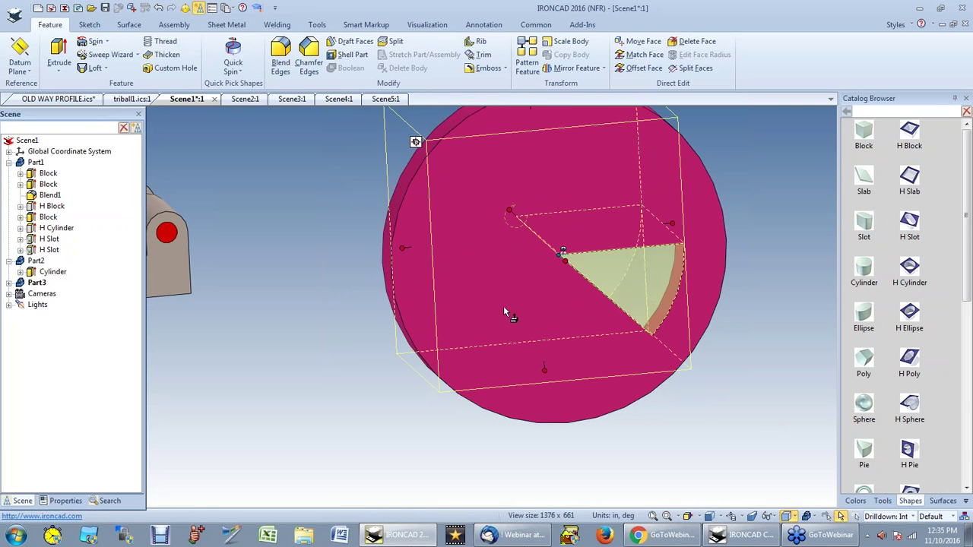
right_click(660, 309)
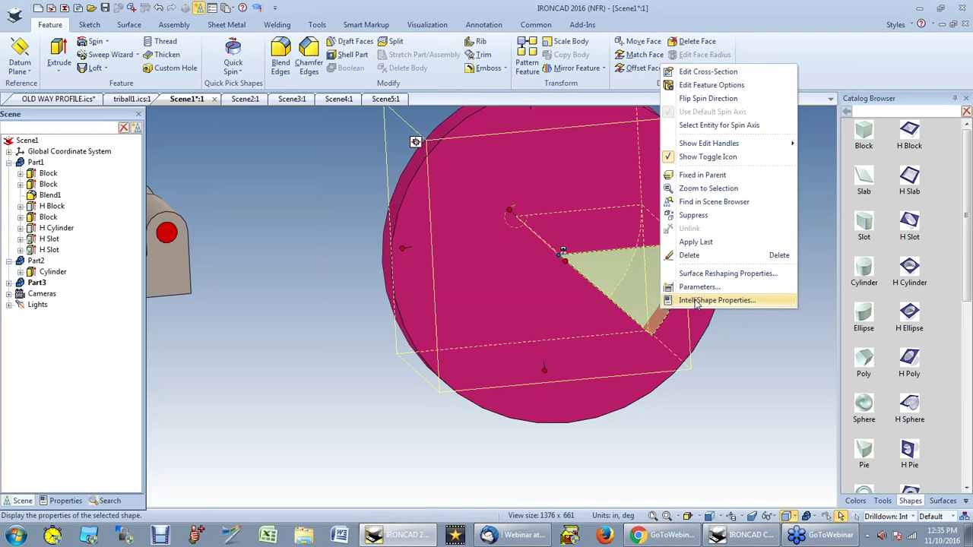
left_click(21, 272)
left_click(55, 284)
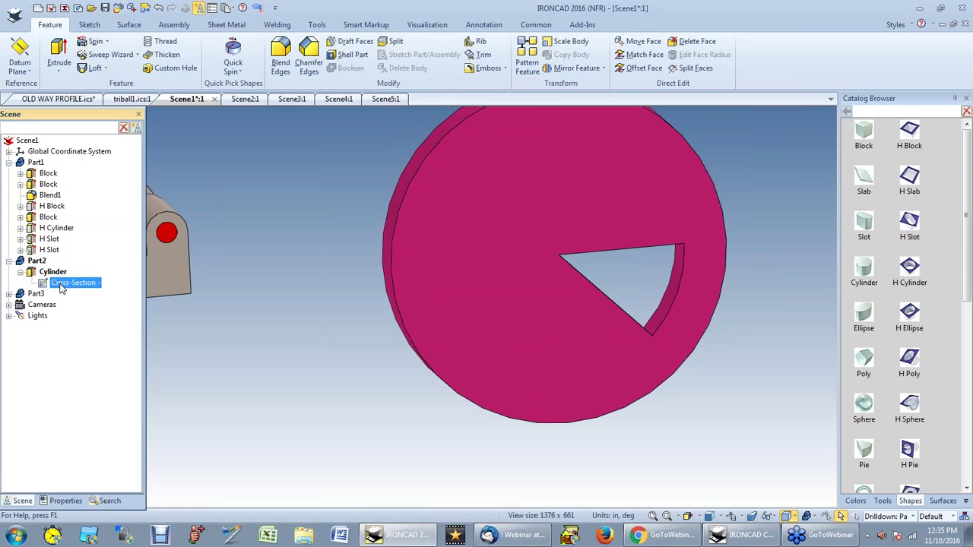
right_click(64, 288)
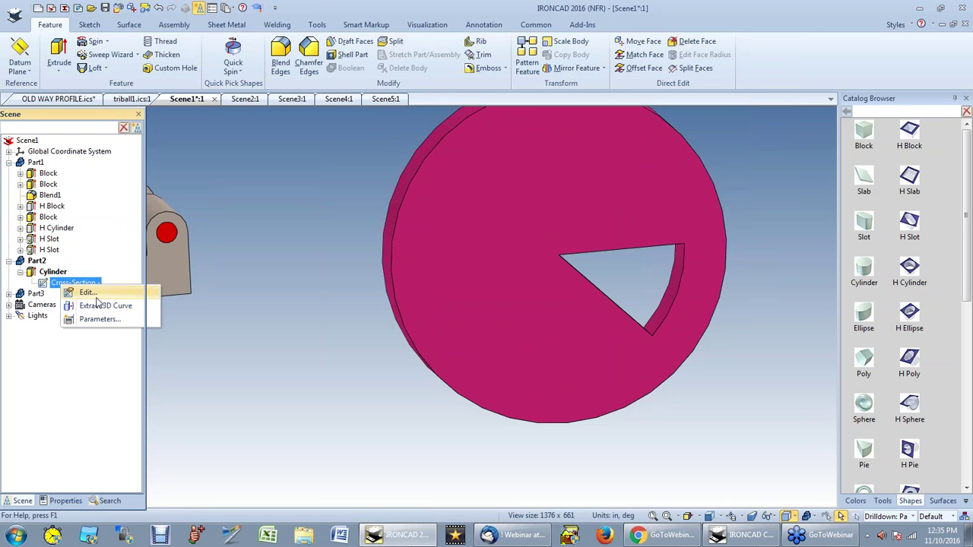
left_click(88, 292)
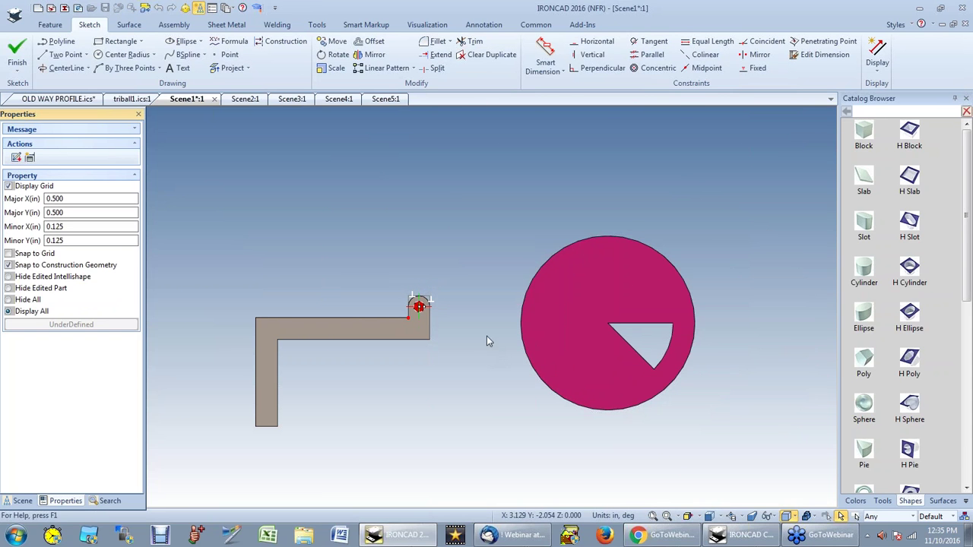
left_click(16, 70)
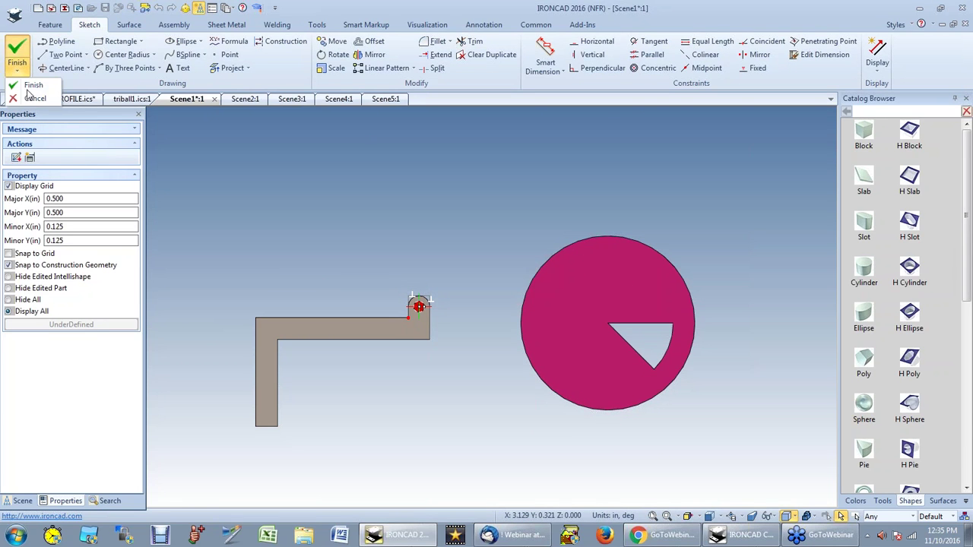
left_click(30, 98)
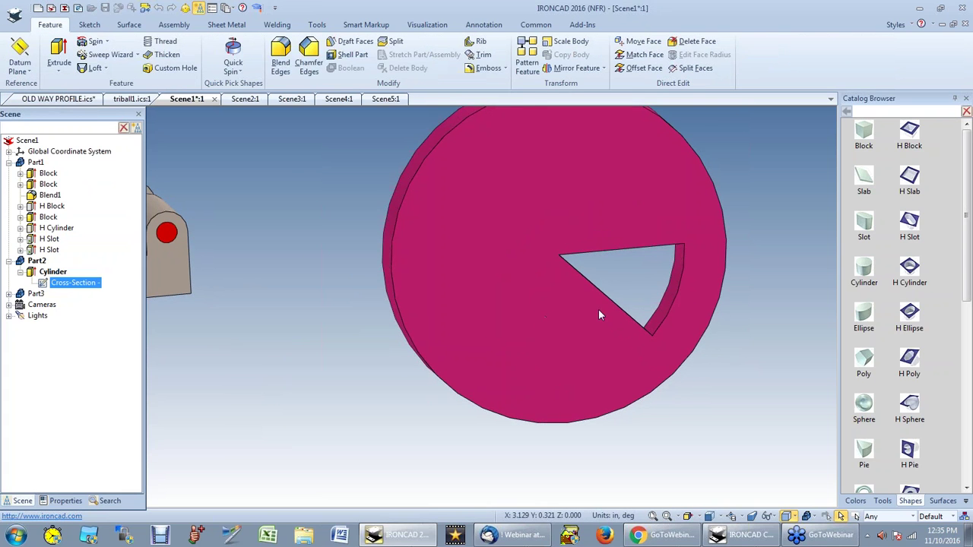
Step: Edit the H Pie's cross-section, moving its inner vertical line about 0.983 in outward from the centre axis
left_click(665, 298)
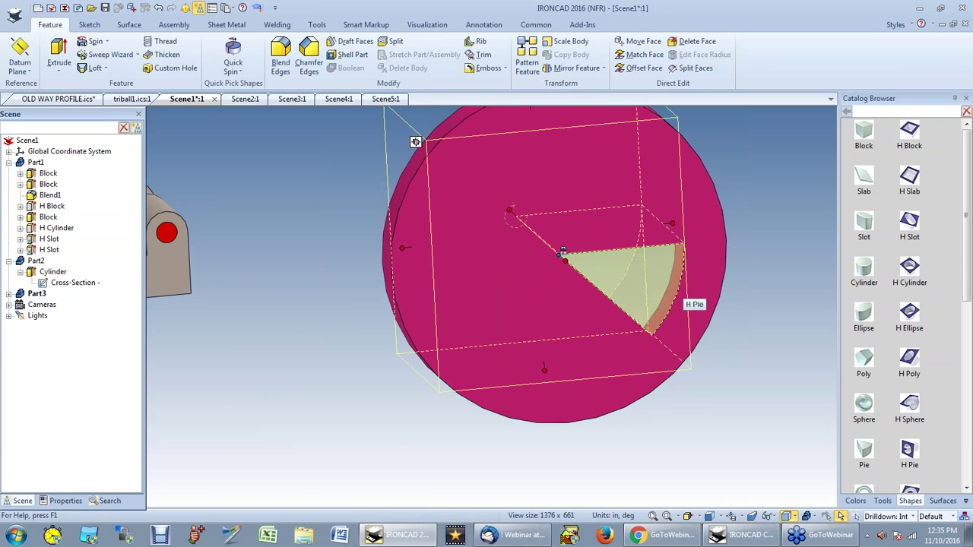
left_click(8, 294)
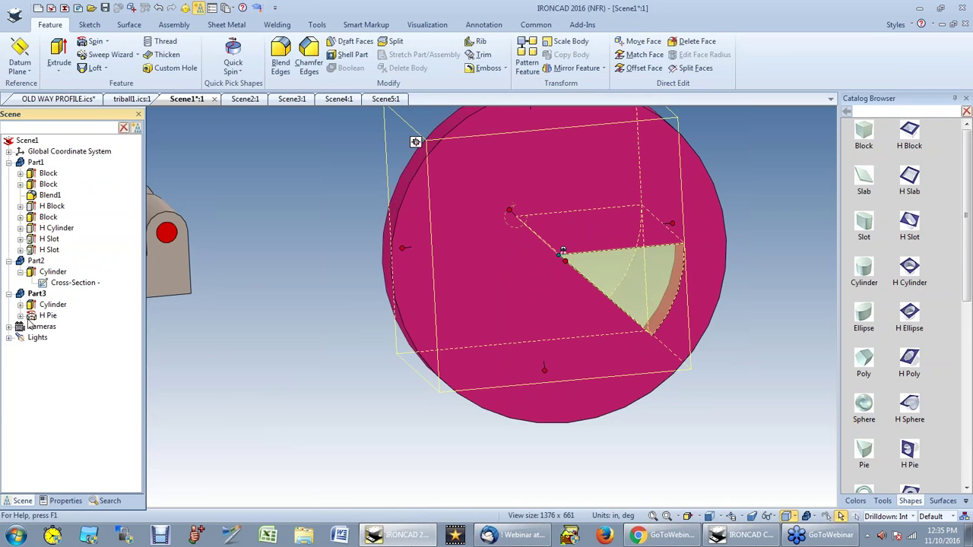
left_click(21, 316)
left_click(75, 326)
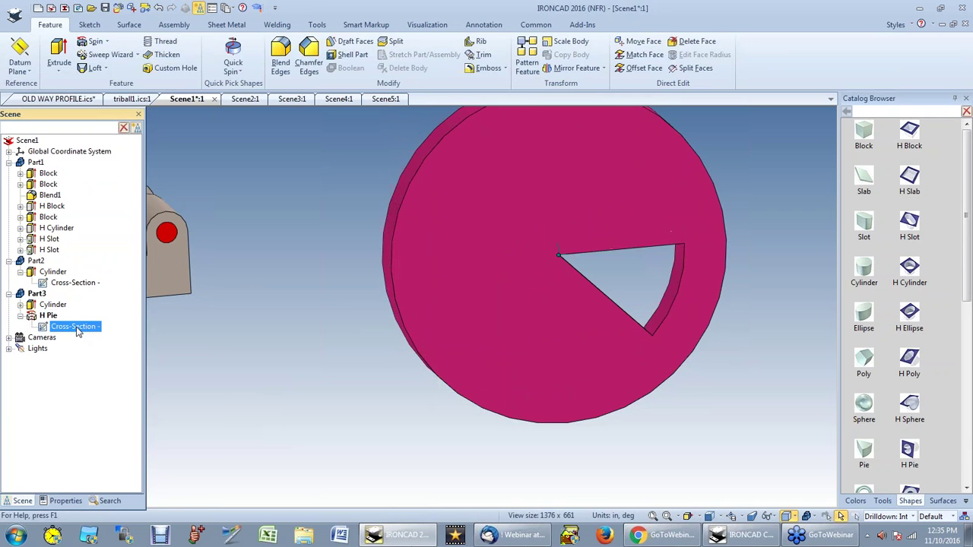
right_click(77, 327)
left_click(90, 336)
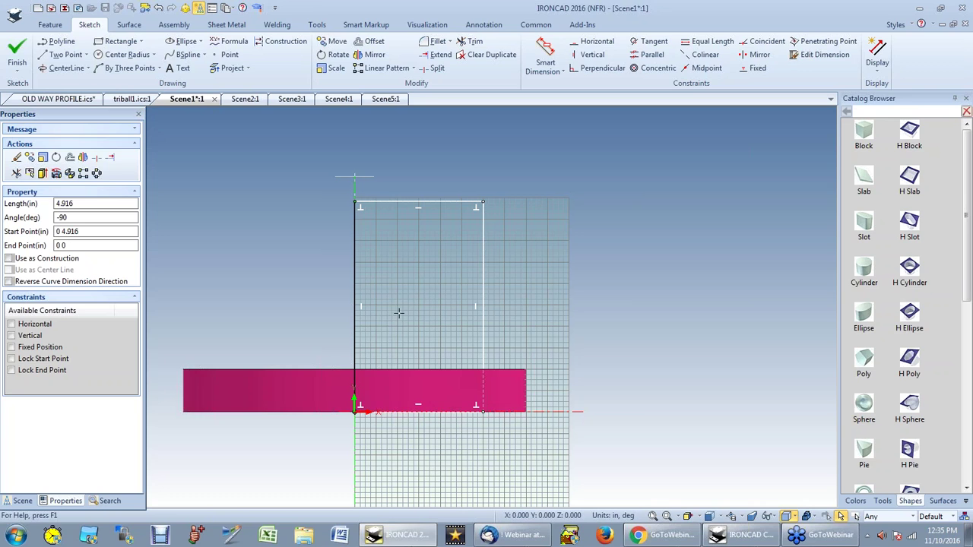
left_click_drag(353, 289, 420, 289)
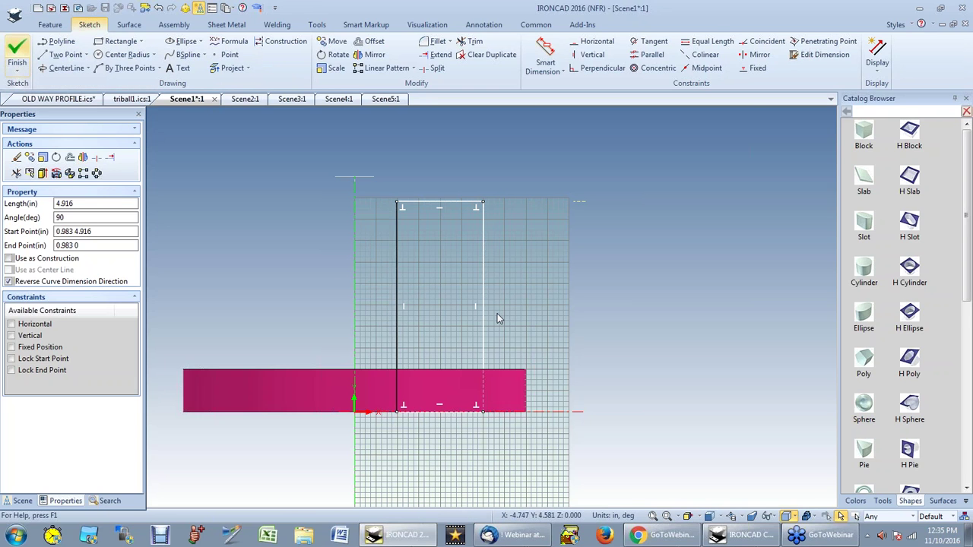
key("Return")
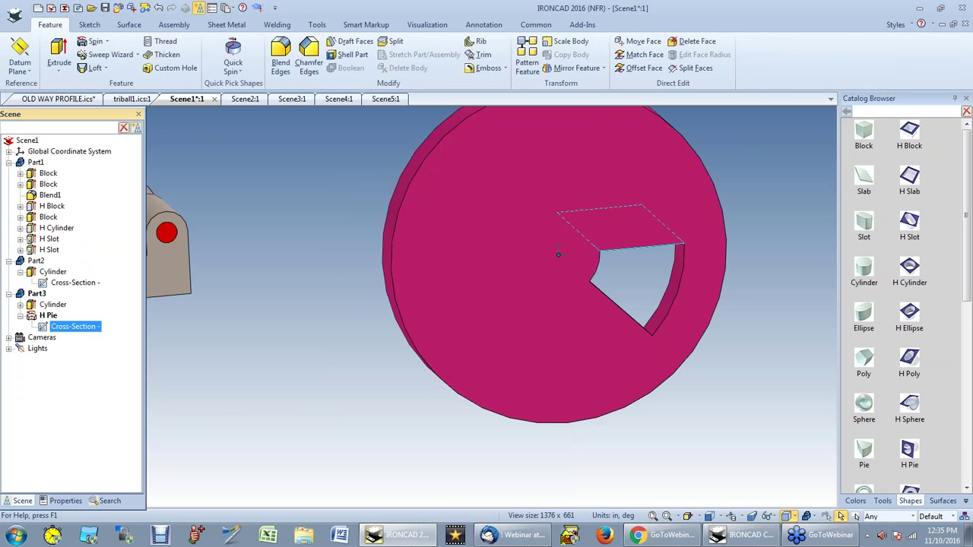
left_click(720, 354)
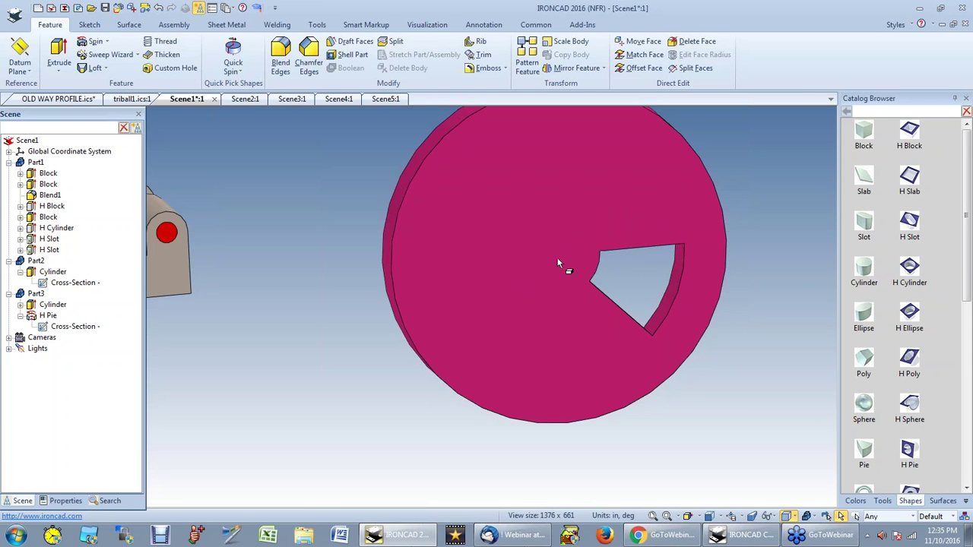
Step: Cut an H Cylinder hole at the centre of the disc's front face and set its diameter to 0.5 in
left_click_drag(910, 271, 560, 253)
left_click(553, 287)
type(".5")
key("Return")
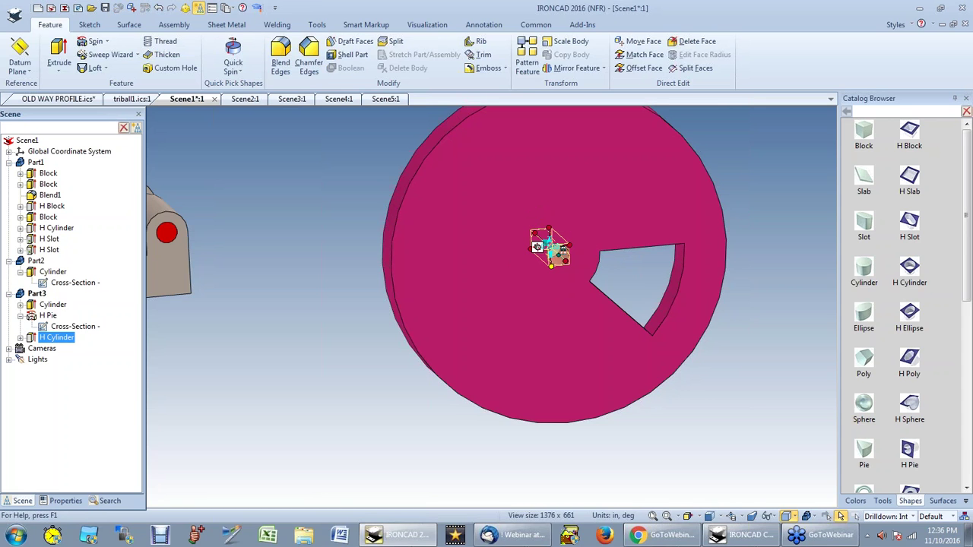
left_click(693, 419)
scroll(539, 315, "down", 2)
scroll(547, 302, "up", 2)
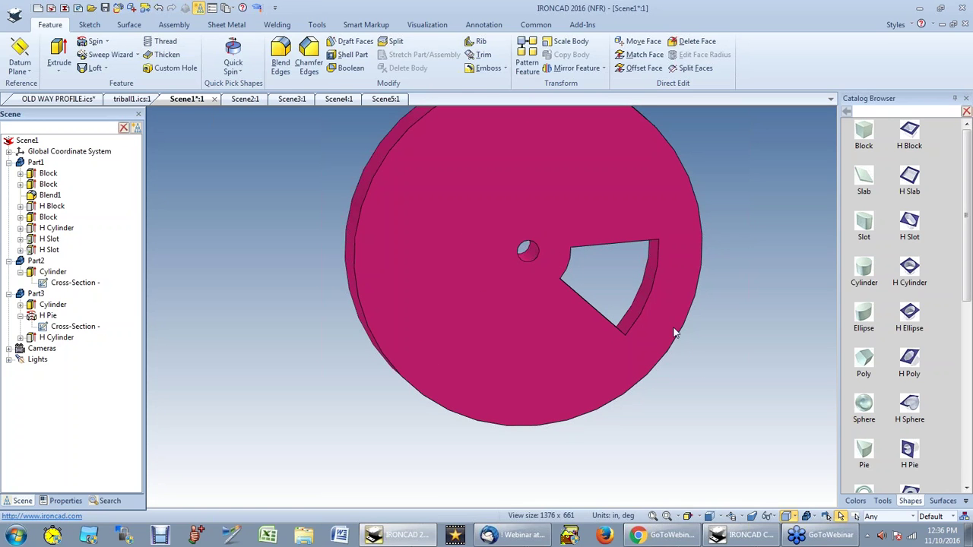
Step: Use the TriBall to create a radial pattern of the pie cutout around the disc's centre: 4 instances at 90°
left_click(630, 300)
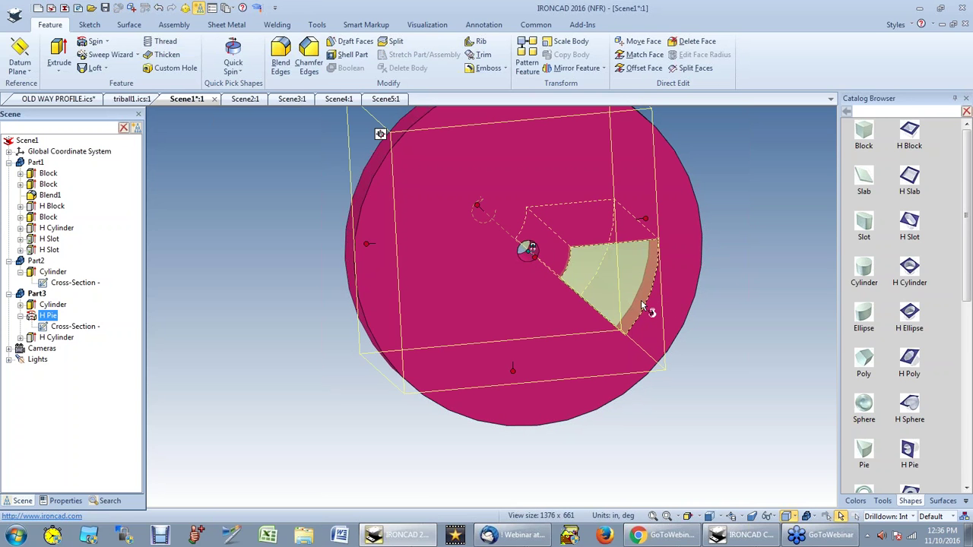
key("F10")
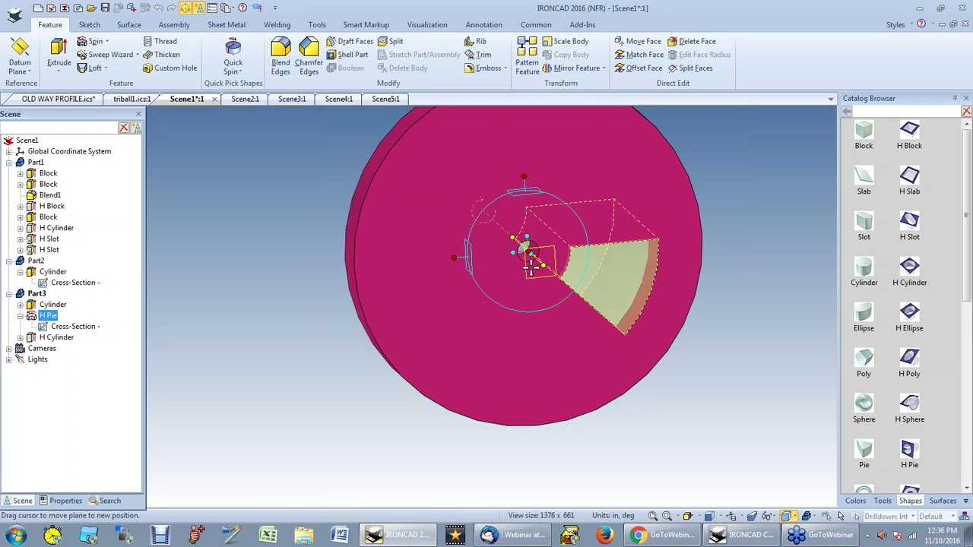
right_click_drag(498, 245, 507, 268)
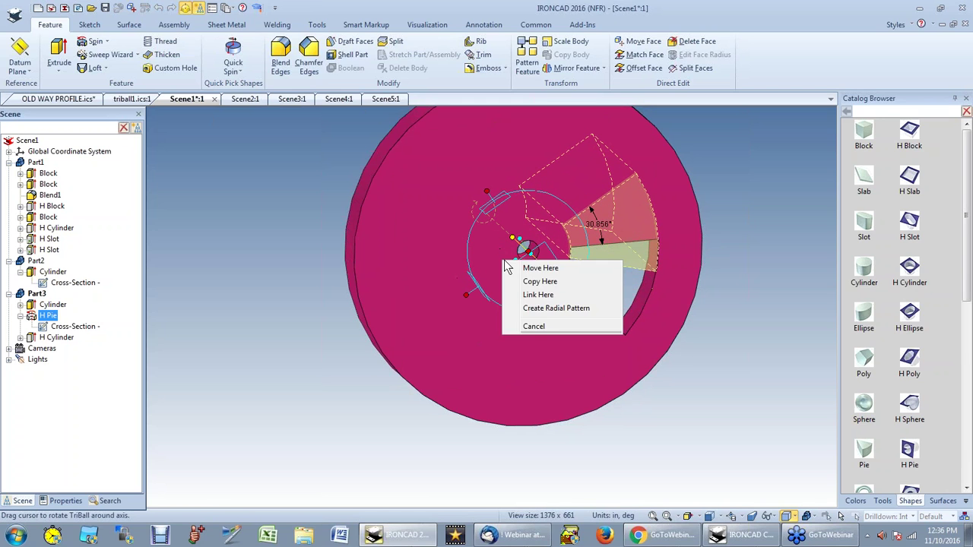
left_click(553, 309)
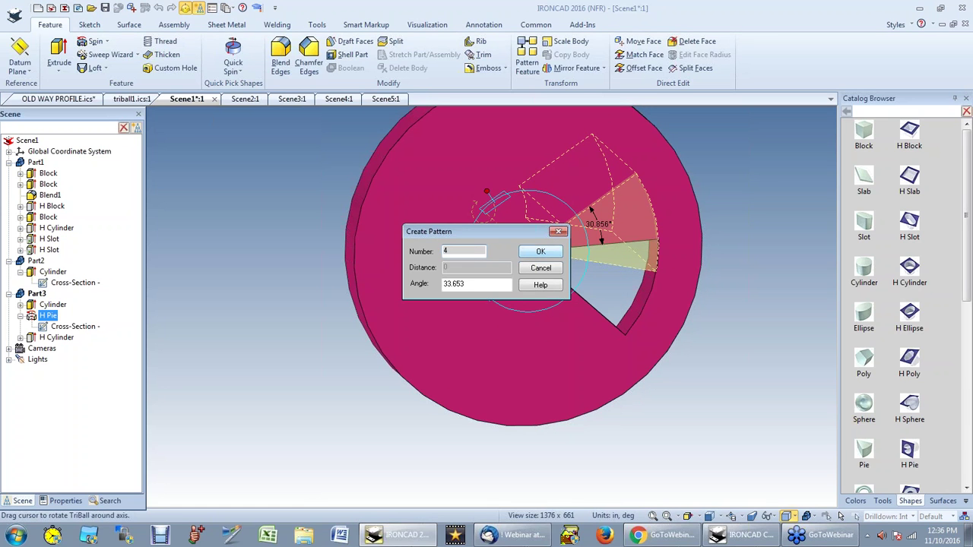
left_click_drag(469, 288, 450, 287)
type("90")
left_click(540, 252)
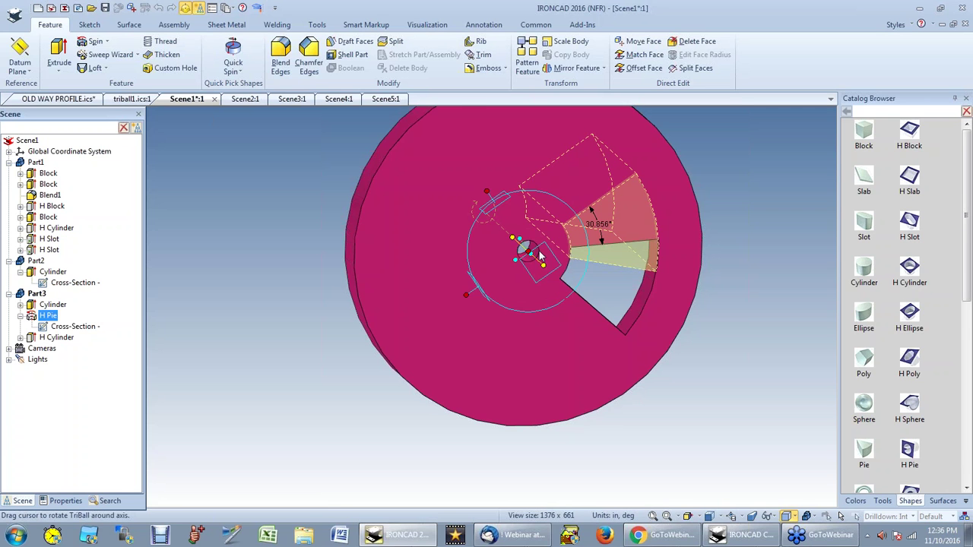
left_click(702, 437)
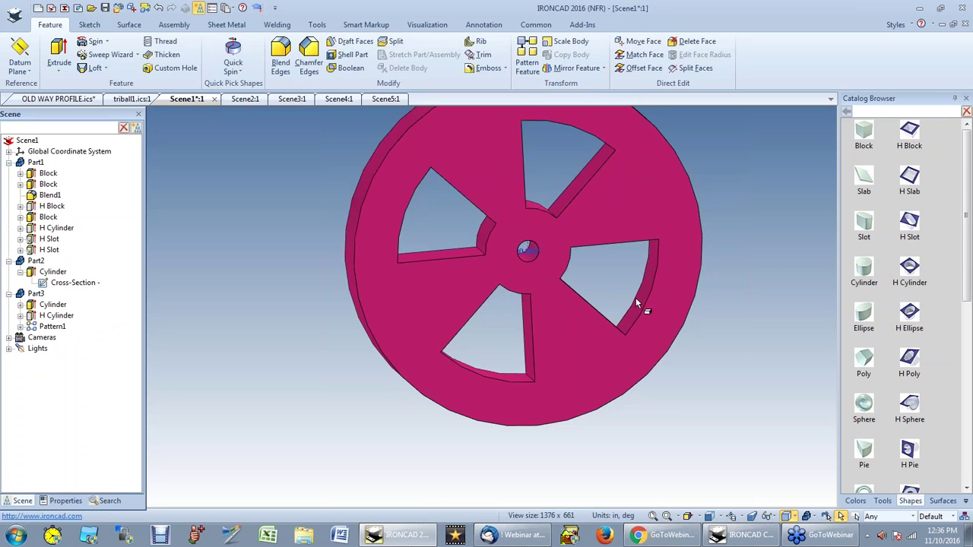
Step: Face the disc's front squarely and enlarge the four-cutout pattern toward the rim to about 7.04 in across
key("F7")
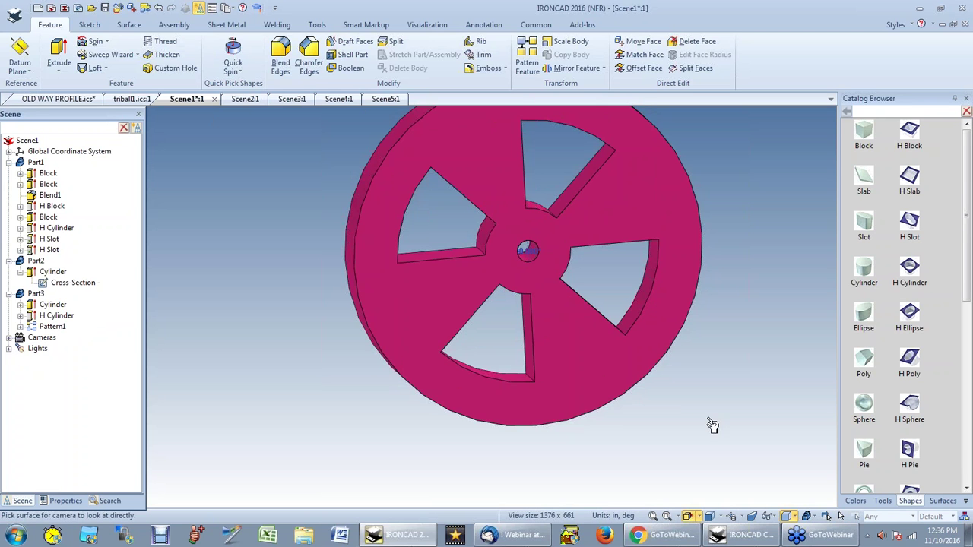
left_click(608, 372)
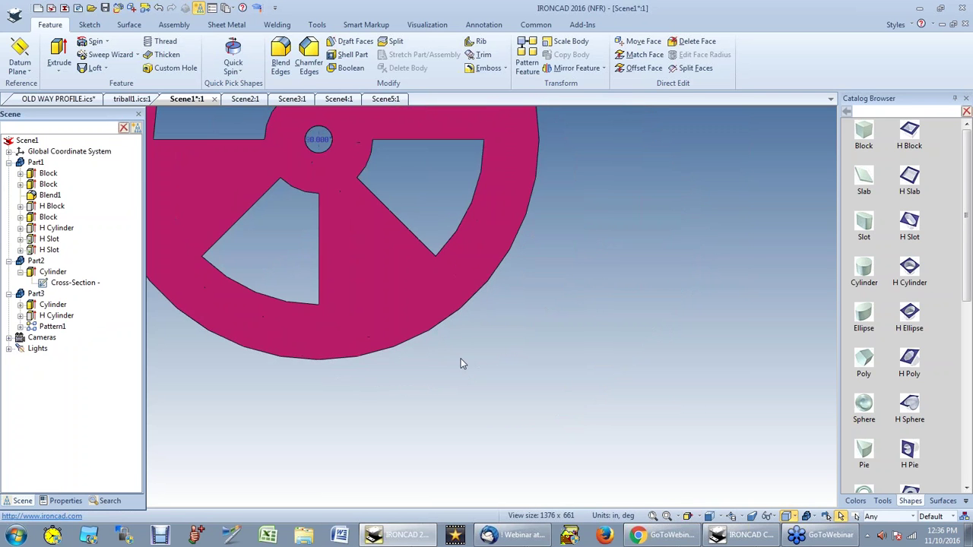
left_click(384, 308)
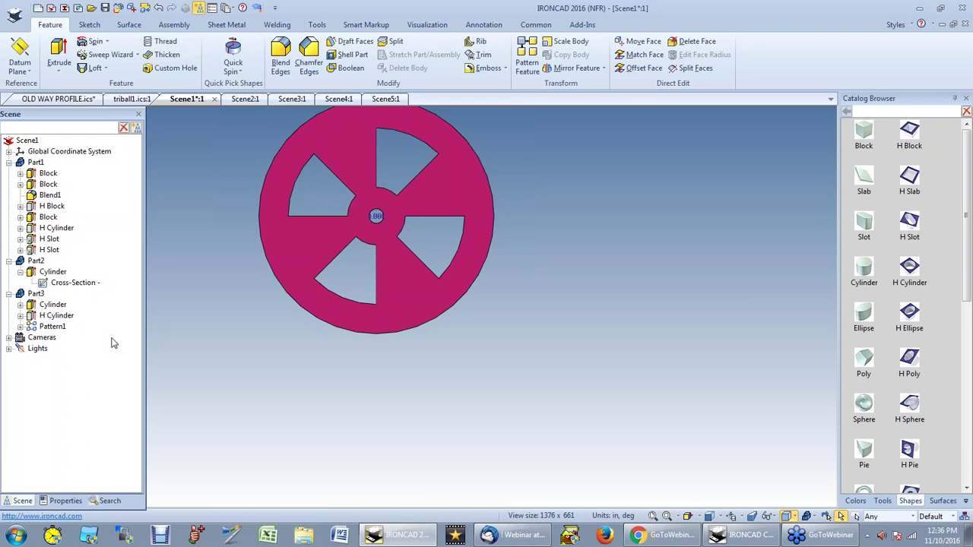
left_click(21, 315)
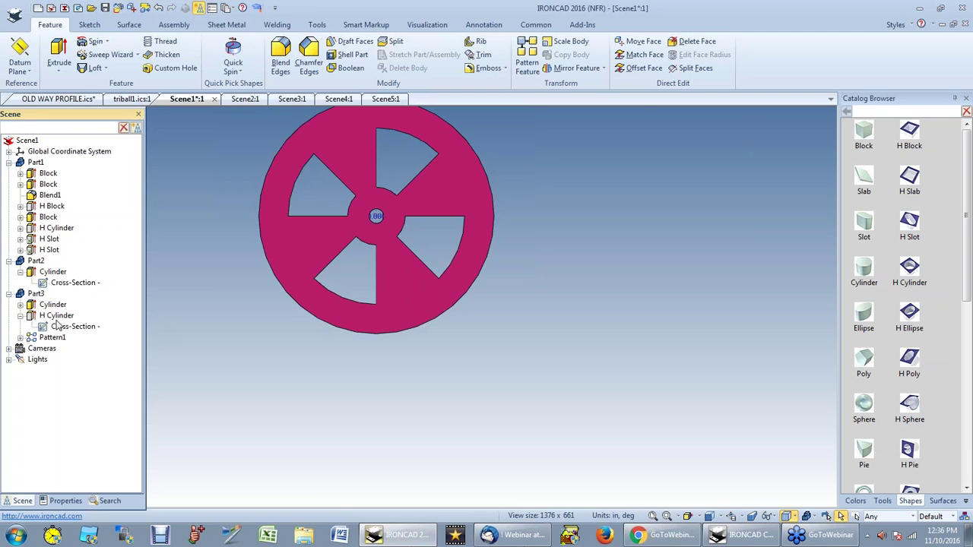
left_click(434, 274)
left_click(435, 274)
left_click(436, 275)
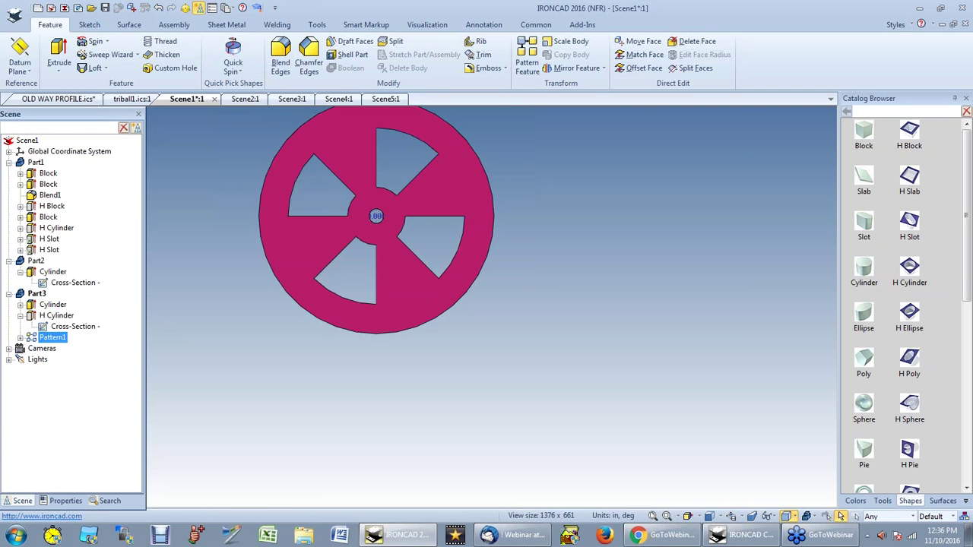
left_click(451, 258)
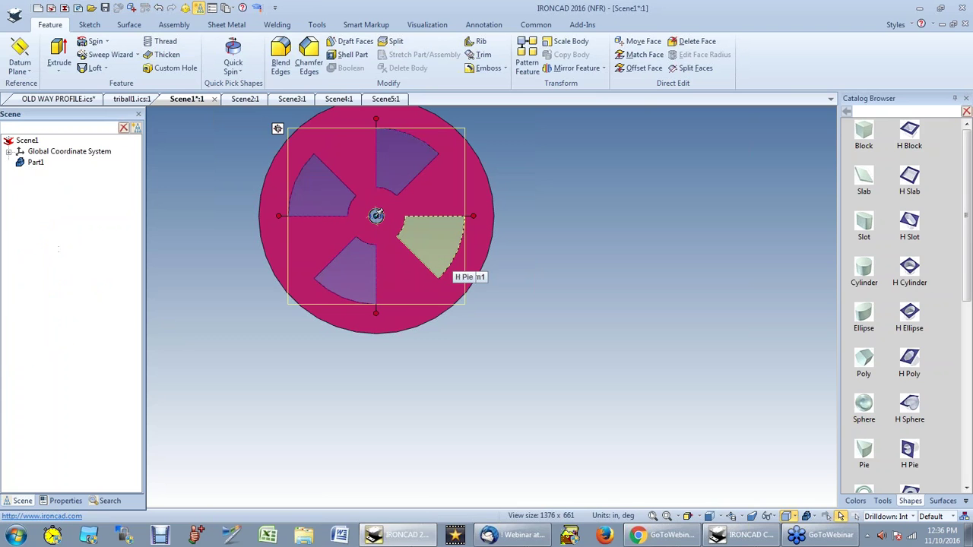
left_click_drag(474, 215, 489, 216)
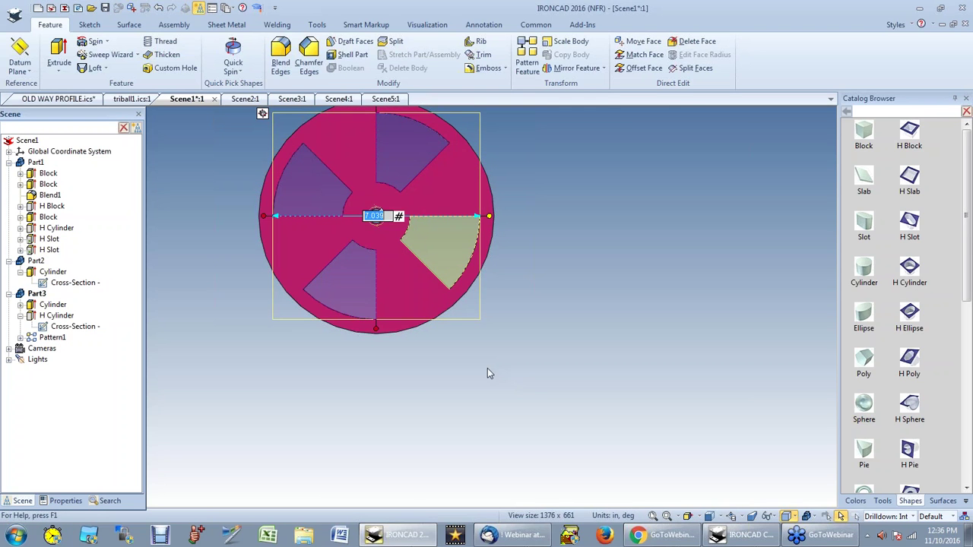
left_click(342, 416)
middle_click_drag(291, 390, 330, 381)
left_click_drag(329, 381, 404, 285)
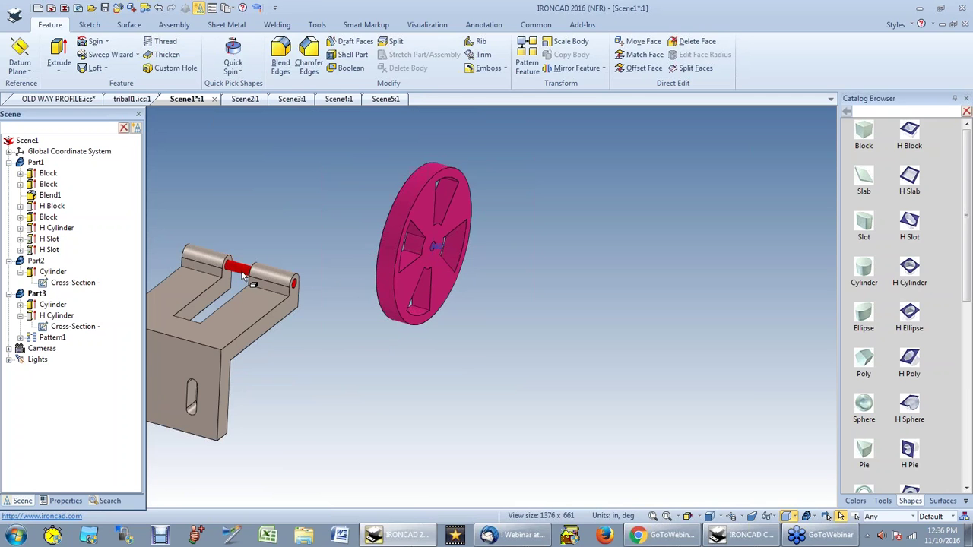
left_click_drag(408, 245, 497, 170)
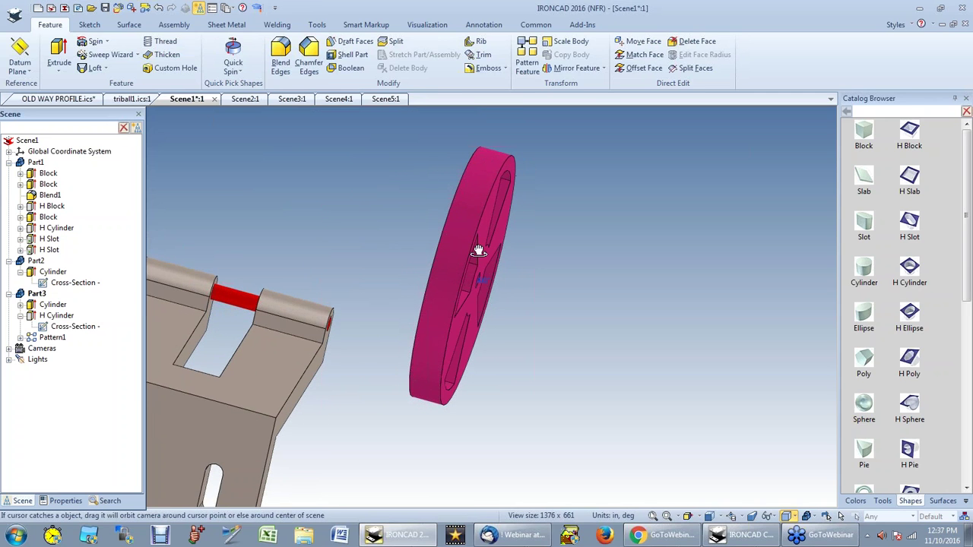
Step: Place an H Torus cut at the centre of the disc's front face, concentric with the centre hole
key("Escape")
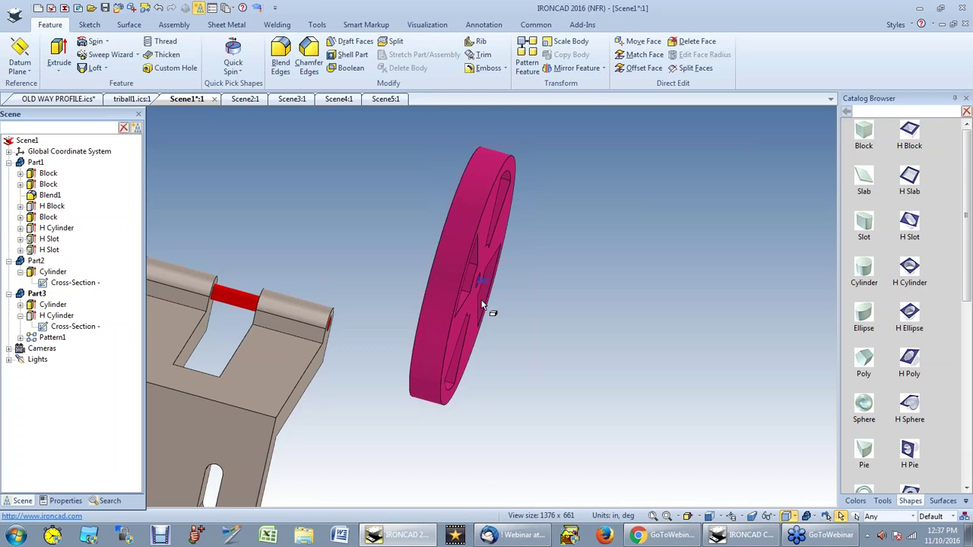
key("F3")
left_click_drag(482, 306, 434, 311)
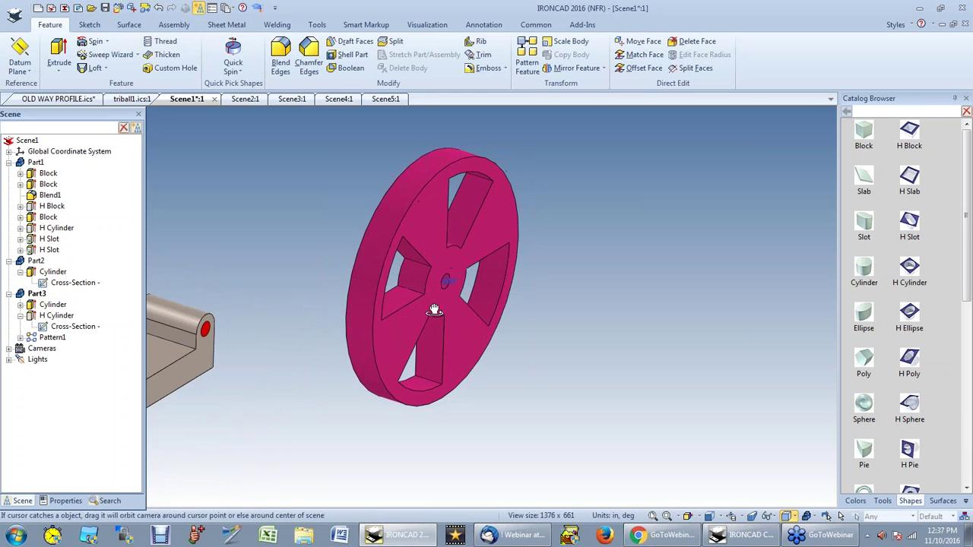
key("Escape")
scroll(453, 306, "up", 3)
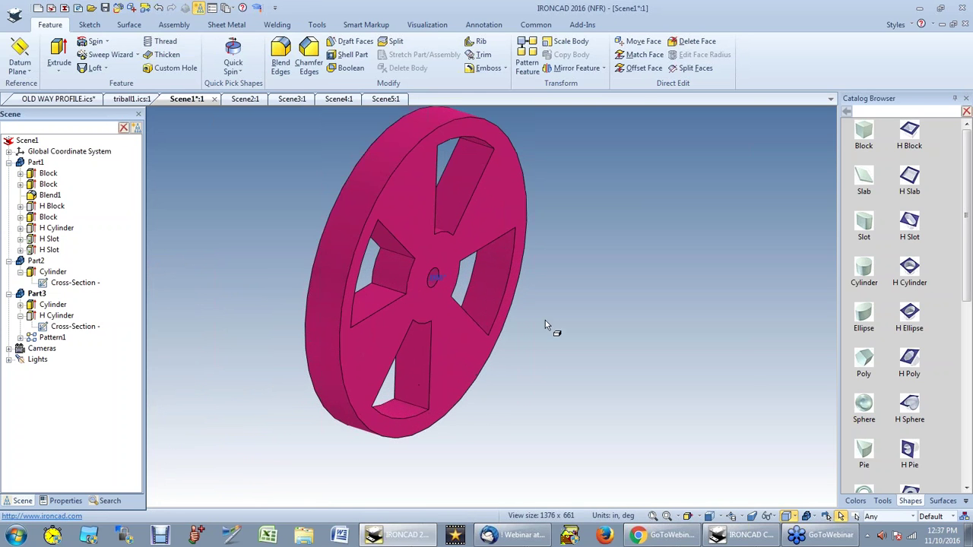
left_click(965, 488)
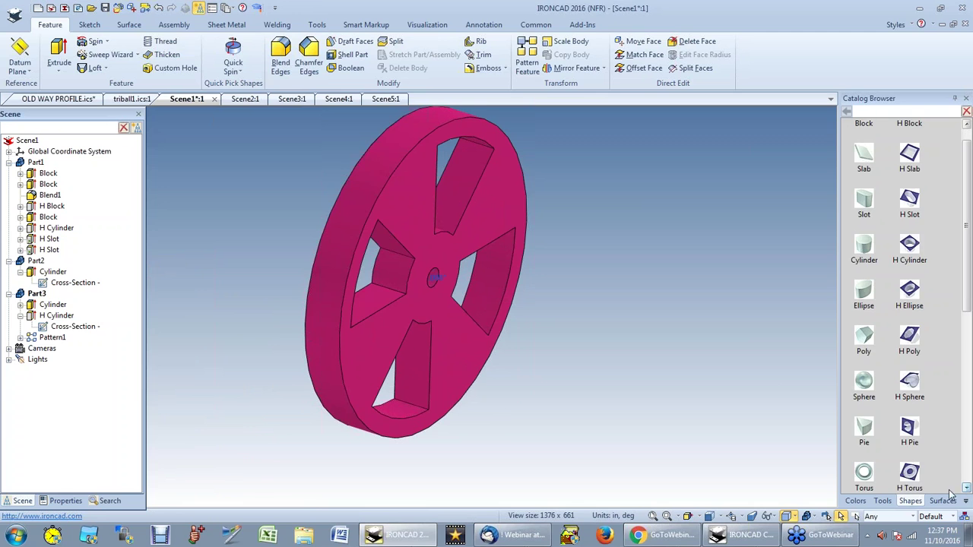
left_click_drag(525, 281, 433, 278)
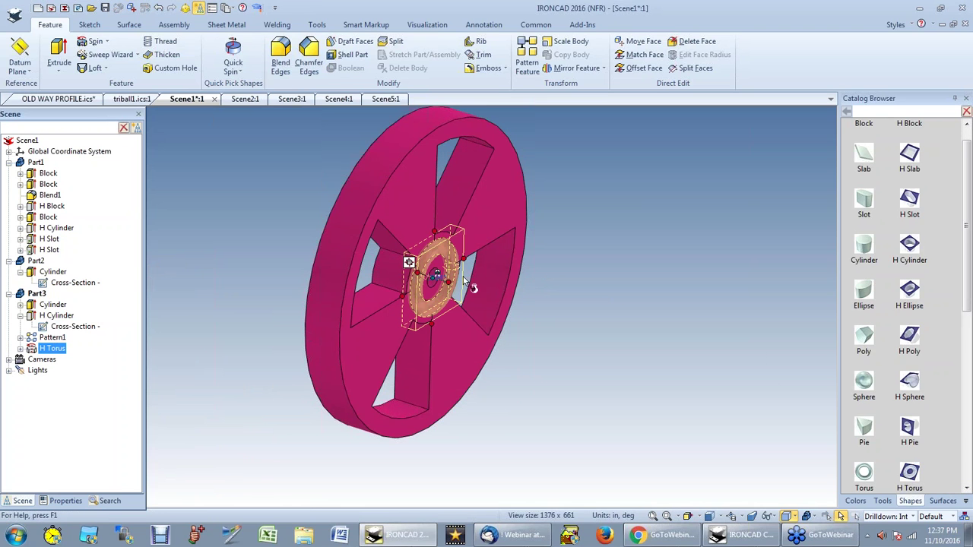
Step: Enlarge the torus cut out to the pie cutouts' outer edge and set its tube thickness to 1 in
left_click_drag(463, 266, 504, 225)
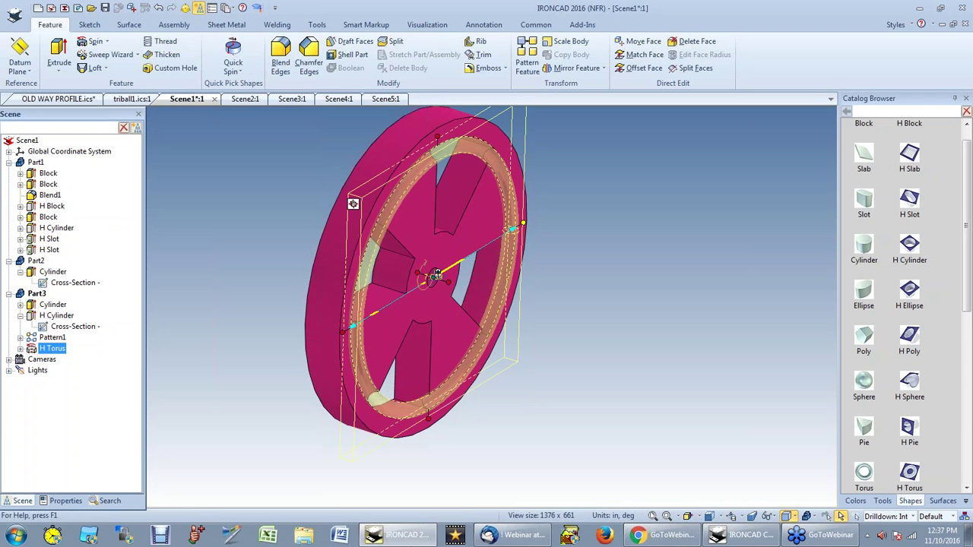
left_click(417, 273)
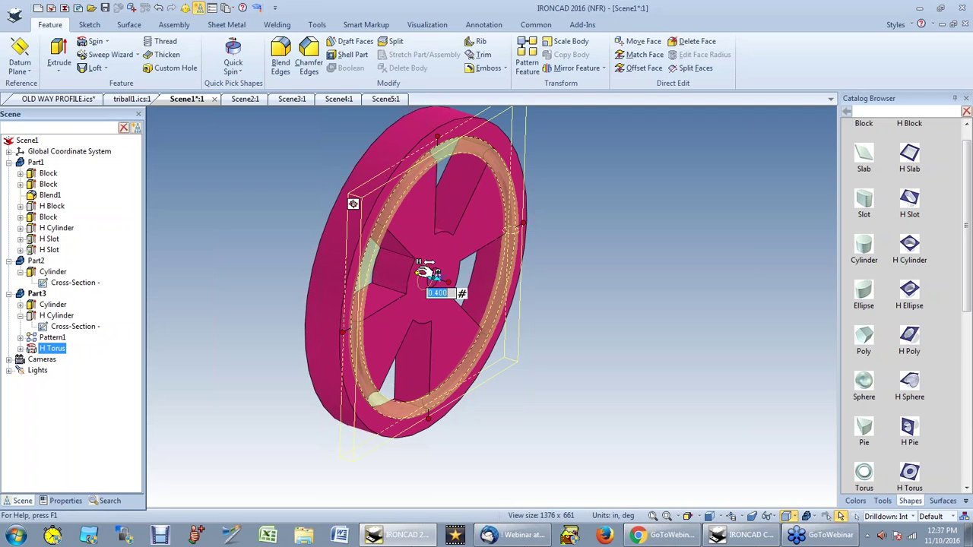
type("1")
key("Return")
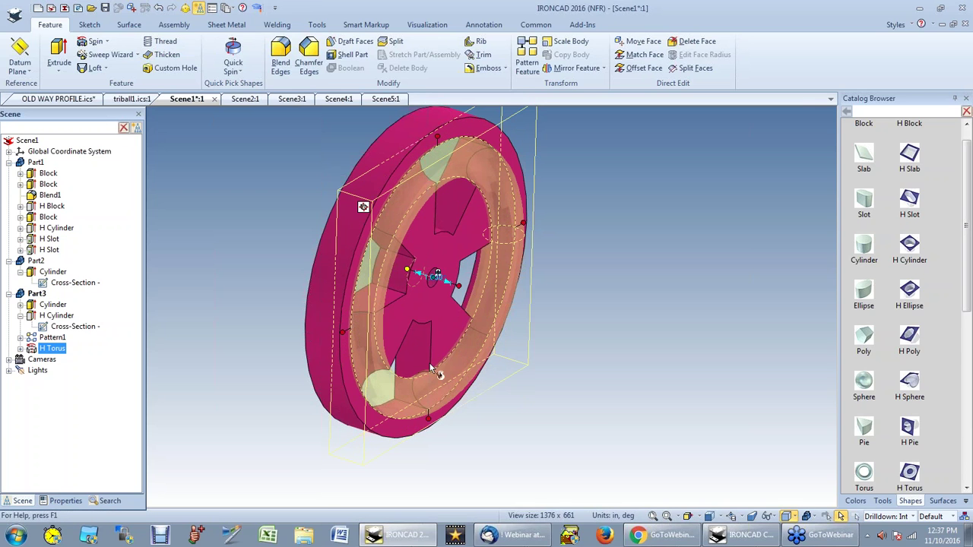
left_click(542, 364)
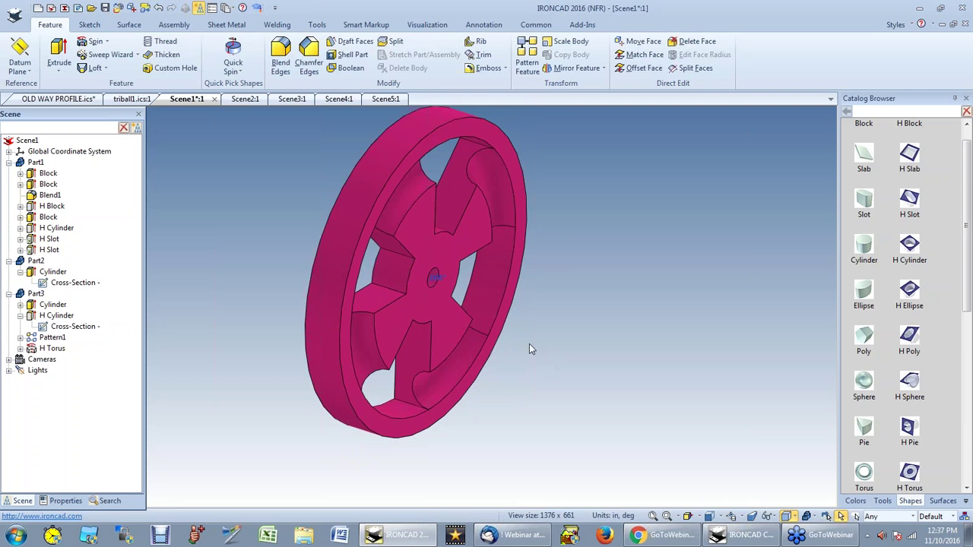
Step: Use the TriBall to move the torus cut 0.5 in along the disc's axis into its thickness
left_click(432, 283)
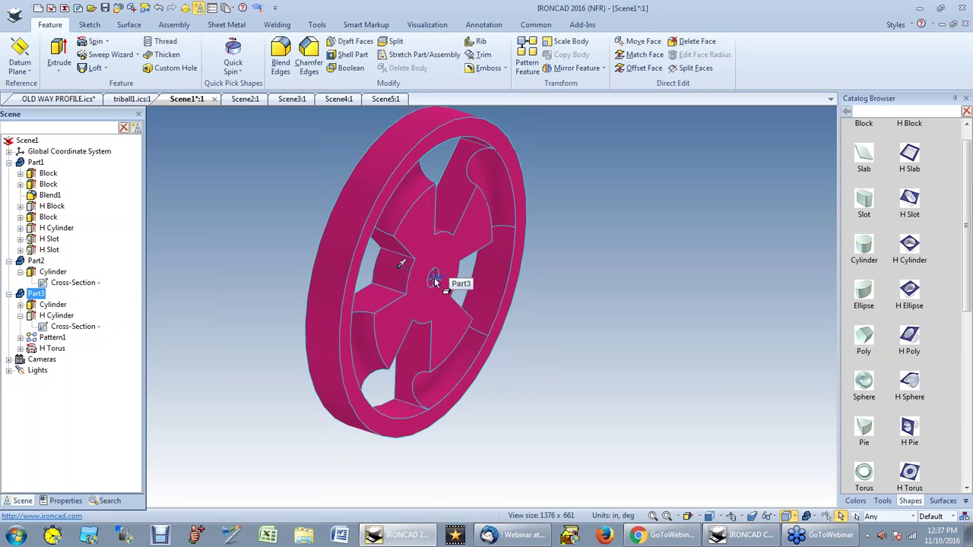
left_click(494, 280)
left_click(496, 207)
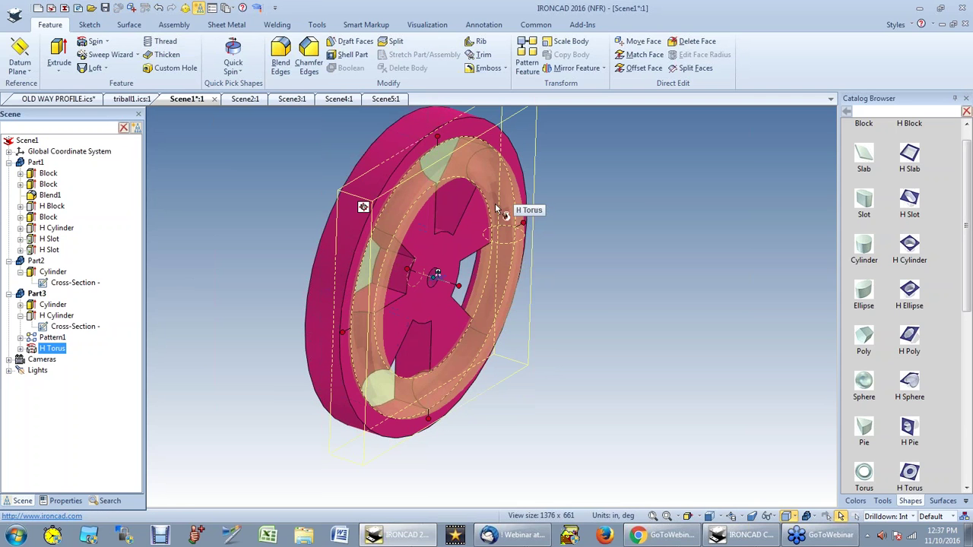
key("F10")
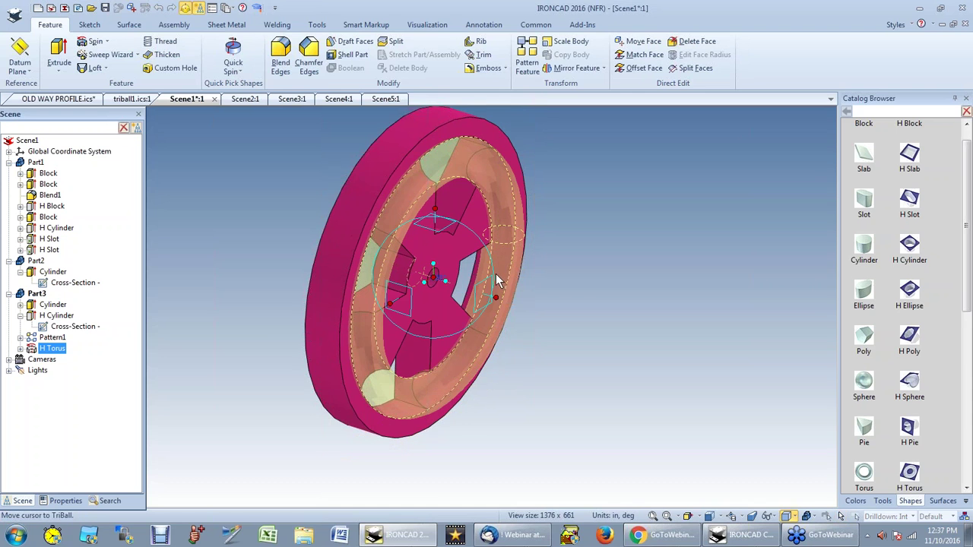
left_click_drag(515, 376, 534, 336)
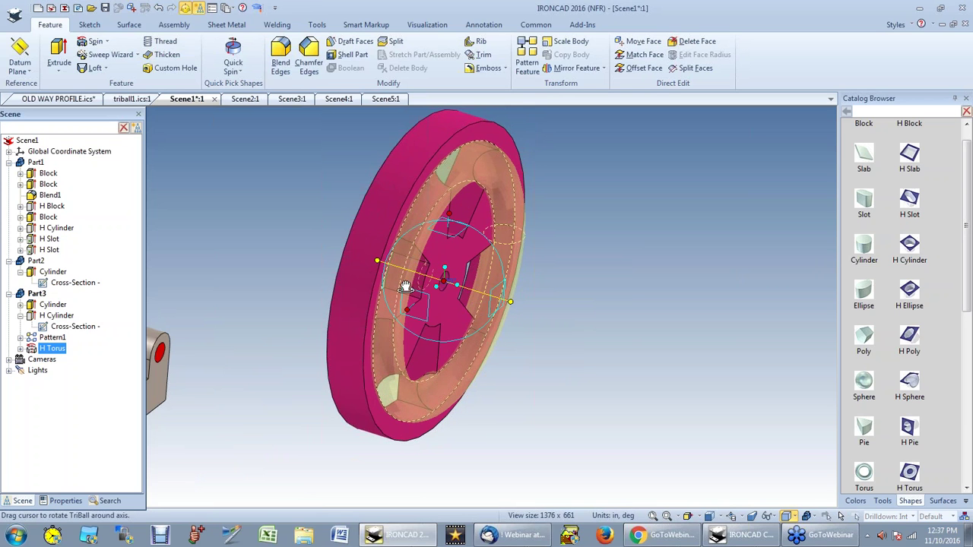
left_click_drag(377, 260, 368, 257)
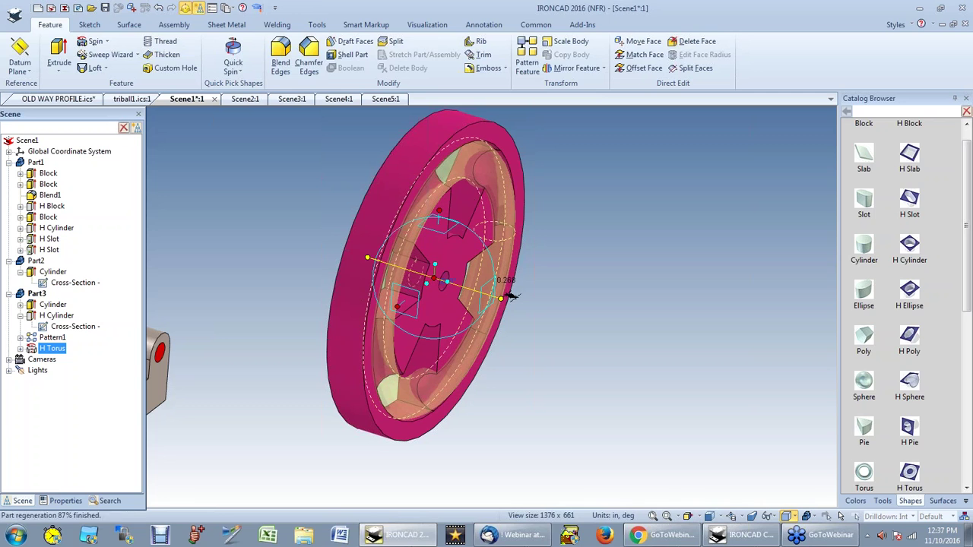
type("5")
key("Return")
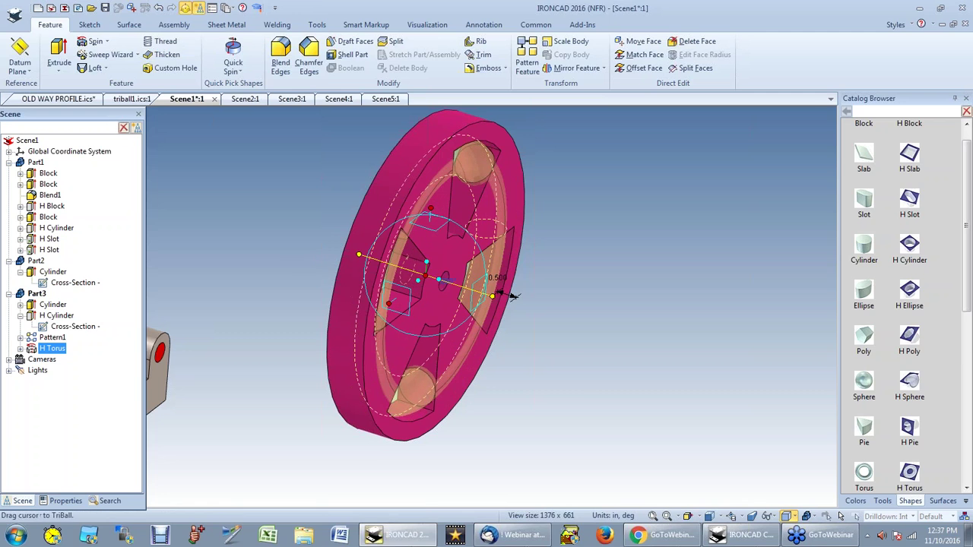
Step: Enlarge the torus cut outward to the disc's outer rim, forming a round groove around its edge
left_click(565, 336)
key("F3")
left_click_drag(559, 306, 482, 285)
key("F7")
left_click(500, 209)
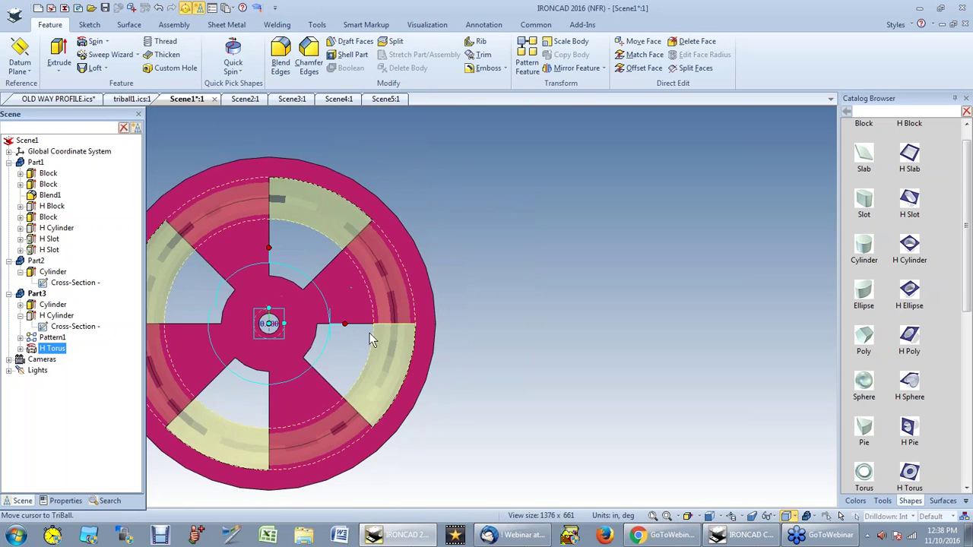
key("F10")
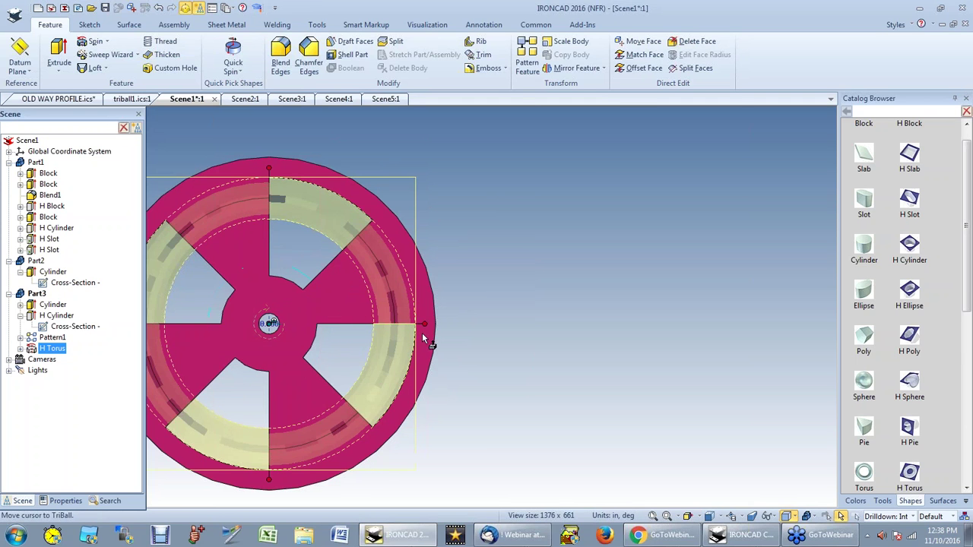
left_click_drag(428, 325, 471, 325)
left_click(459, 399)
scroll(456, 404, "down", 3)
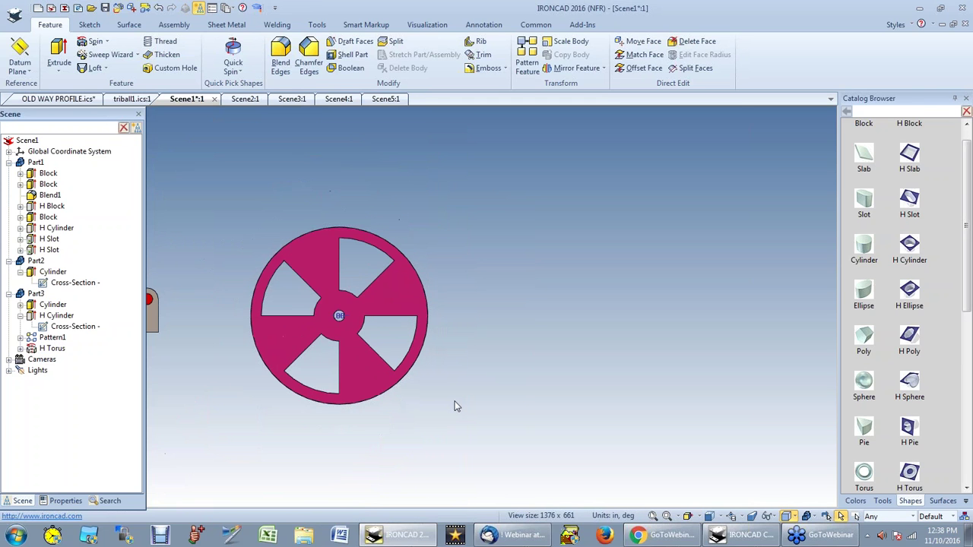
middle_click_drag(333, 347, 510, 380)
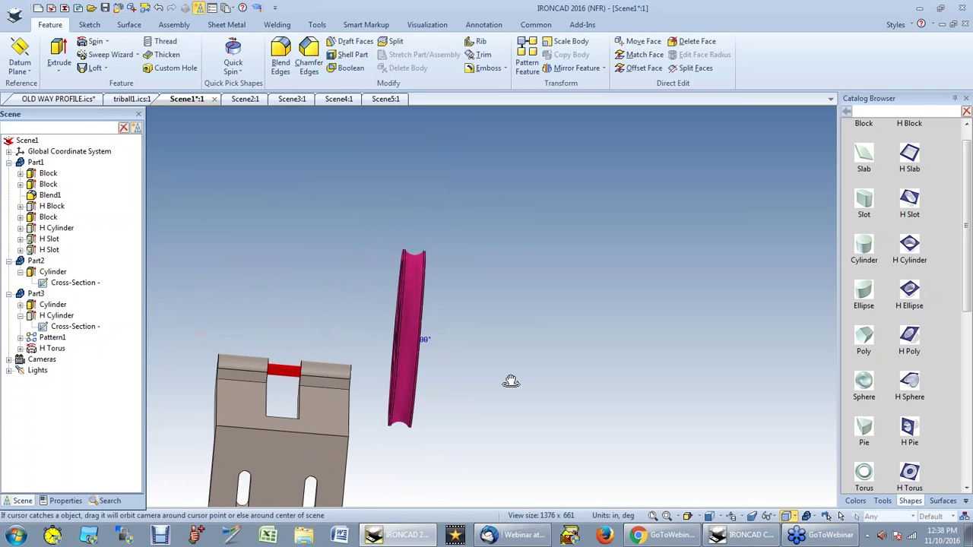
left_click_drag(425, 280, 437, 298)
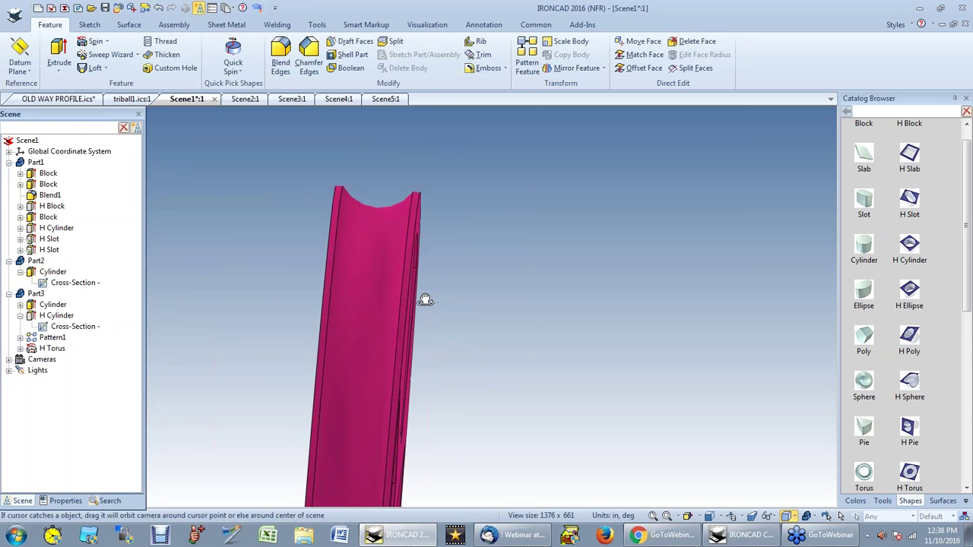
scroll(421, 300, "down", 5)
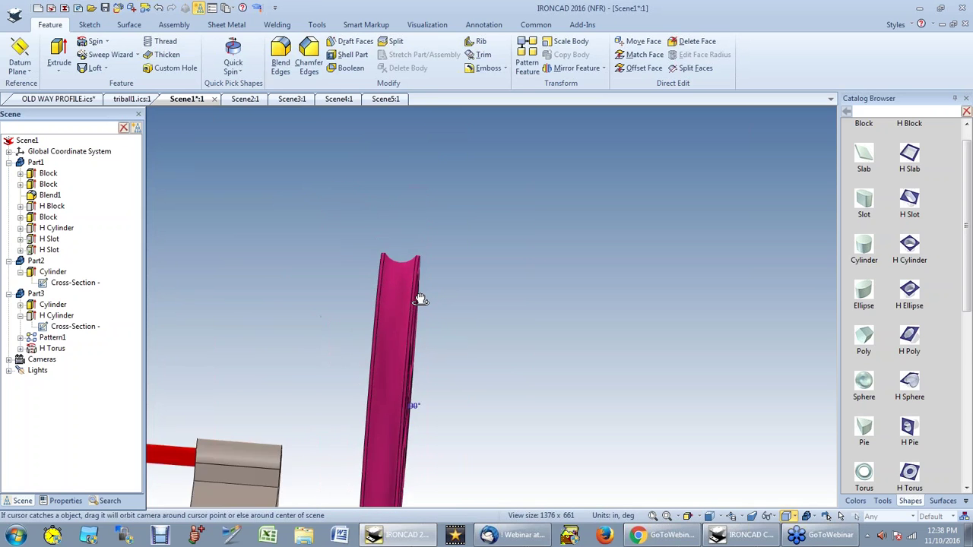
Step: Detach the TriBall from the grooved disc and shift it 0.5 in along the disc's axis to mid-thickness
left_click_drag(404, 365, 438, 376)
key("Escape")
left_click(409, 346)
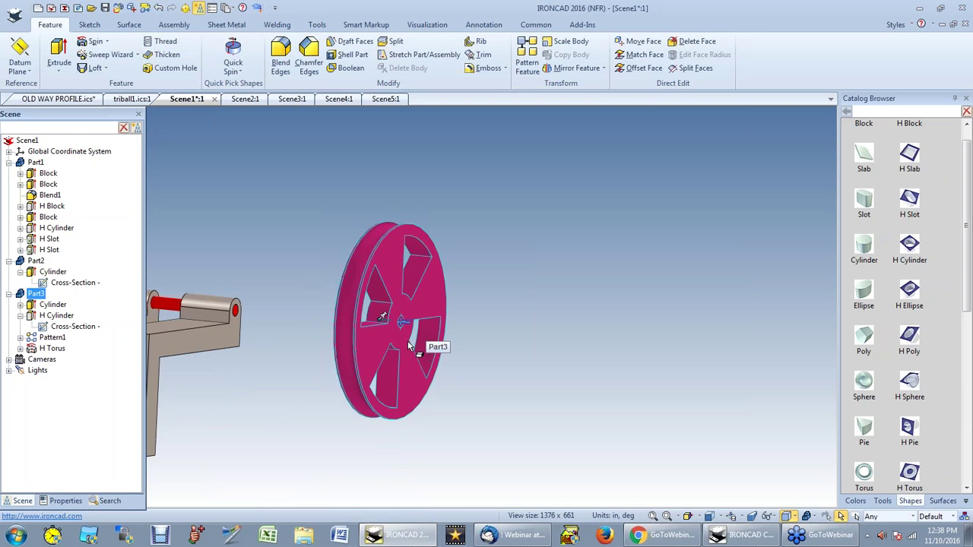
key("F10")
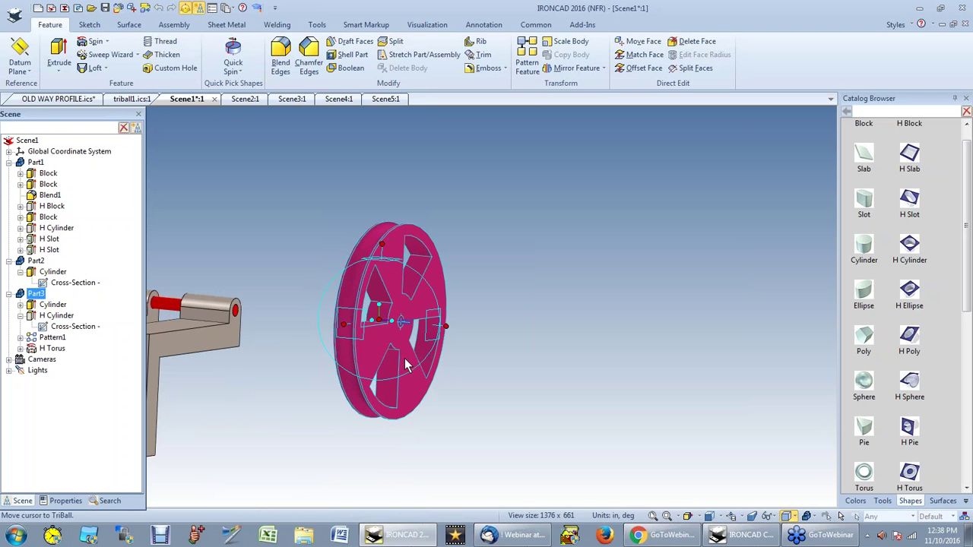
key("F2")
mouse_move(414, 363)
left_mouse_down()
mouse_move(468, 373)
mouse_move(428, 365)
mouse_move(428, 376)
mouse_move(428, 353)
left_mouse_up()
scroll(428, 351, "up", 3)
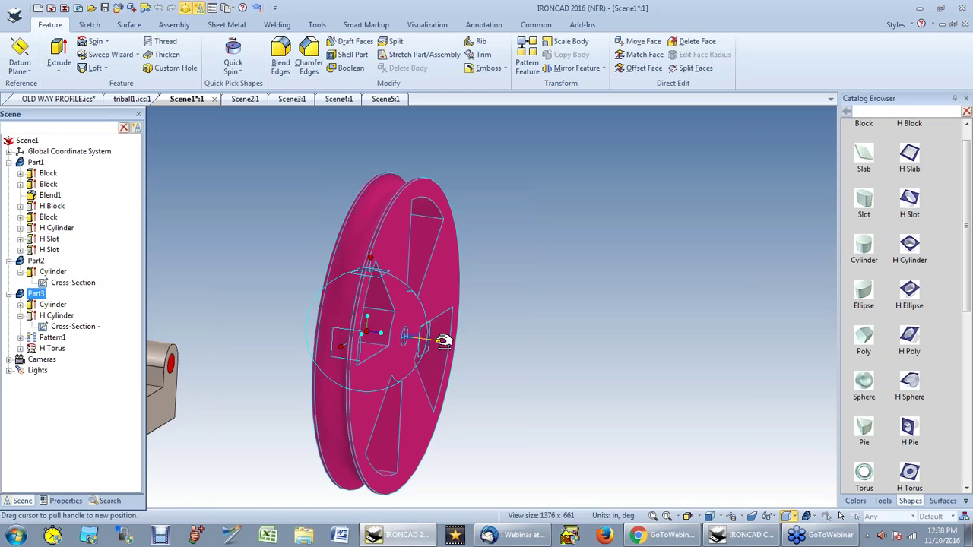
right_click_drag(444, 341, 454, 343)
left_click(464, 358)
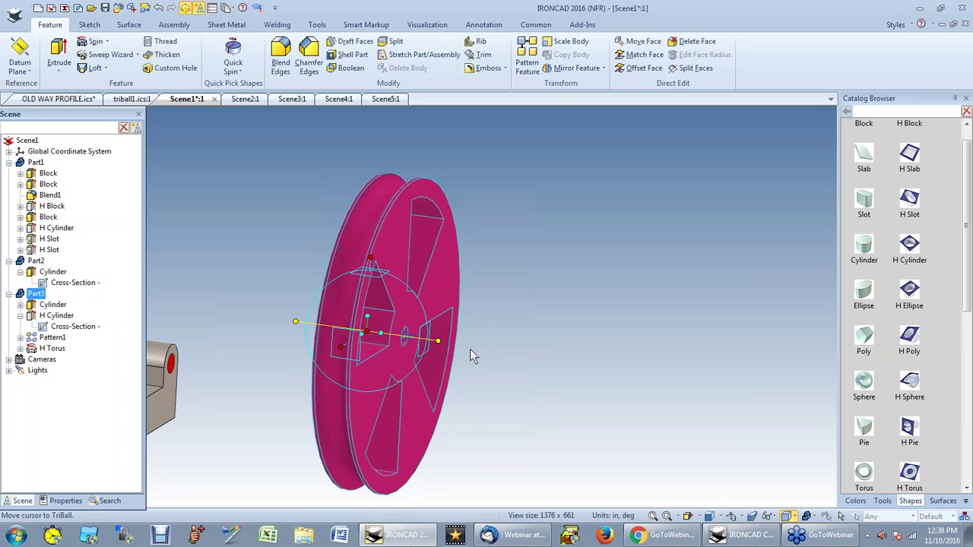
right_click_drag(451, 342, 453, 343)
left_click(468, 348)
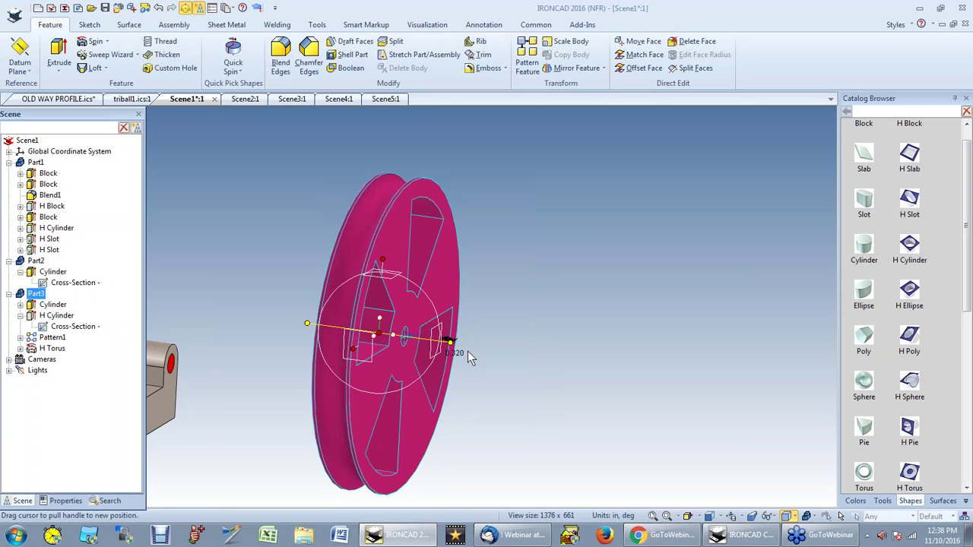
type(".5")
key("Return")
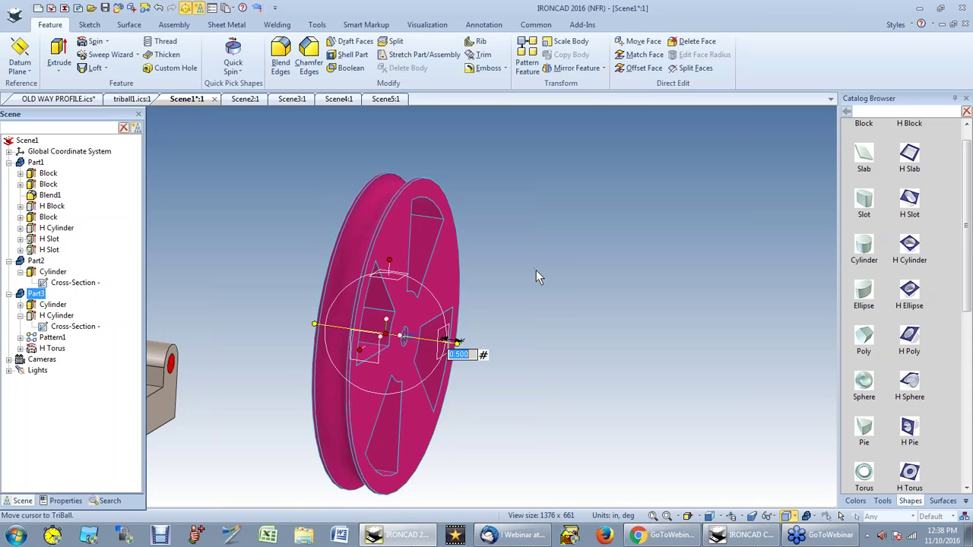
Step: Move the disc with the TriBall's To Center Point onto the centre of the red pin's end face
scroll(443, 346, "down", 3)
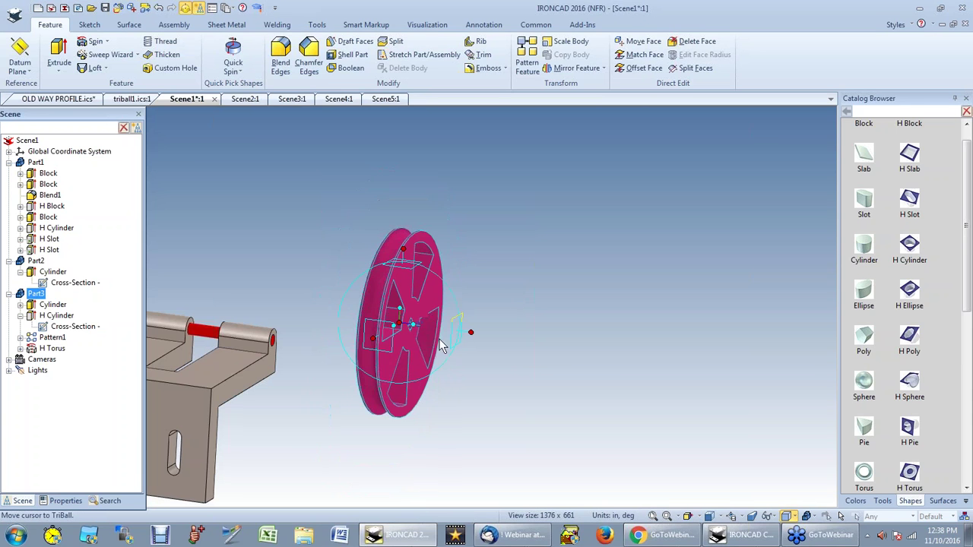
right_click(400, 325)
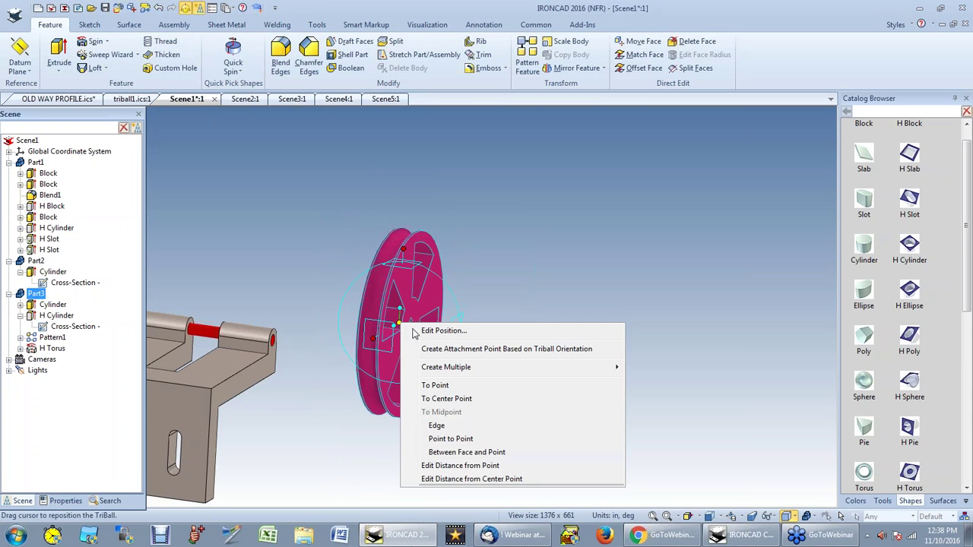
left_click(448, 399)
scroll(311, 350, "up", 3)
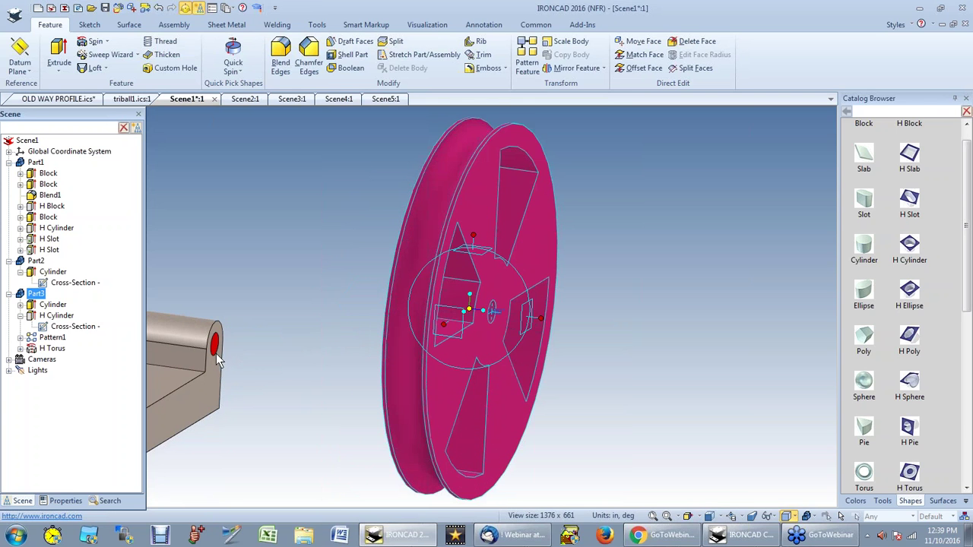
left_click(216, 354)
scroll(376, 403, "down", 3)
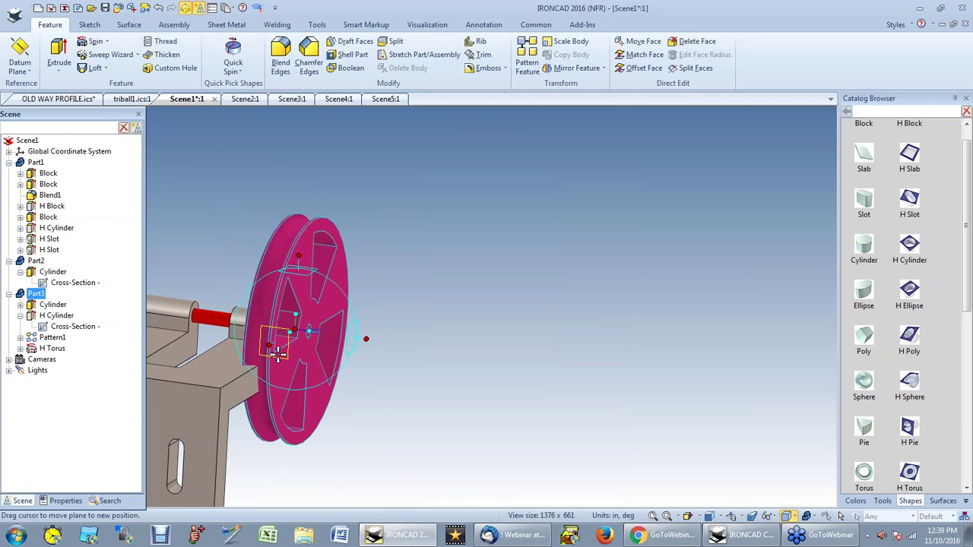
scroll(266, 287, "down", 2)
scroll(326, 289, "up", 3)
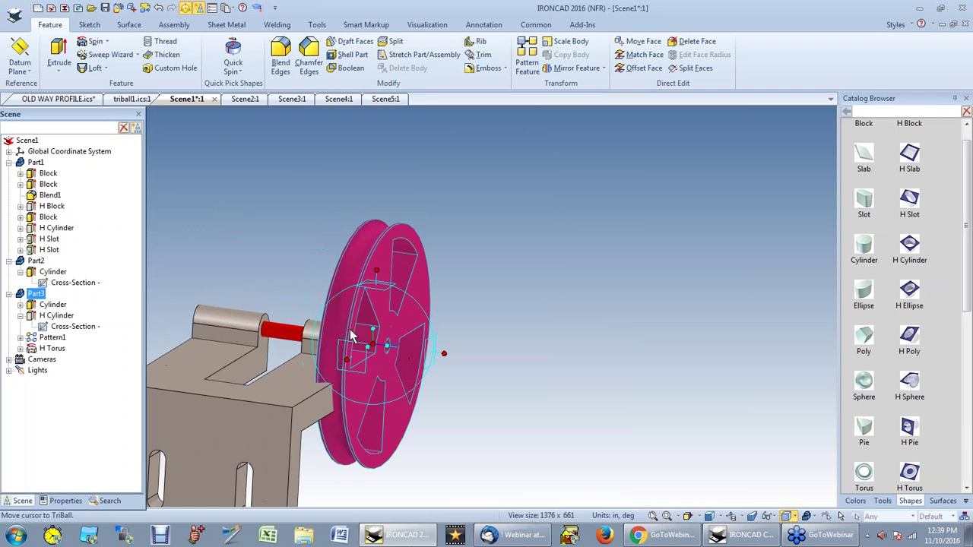
middle_click_drag(384, 419, 377, 371)
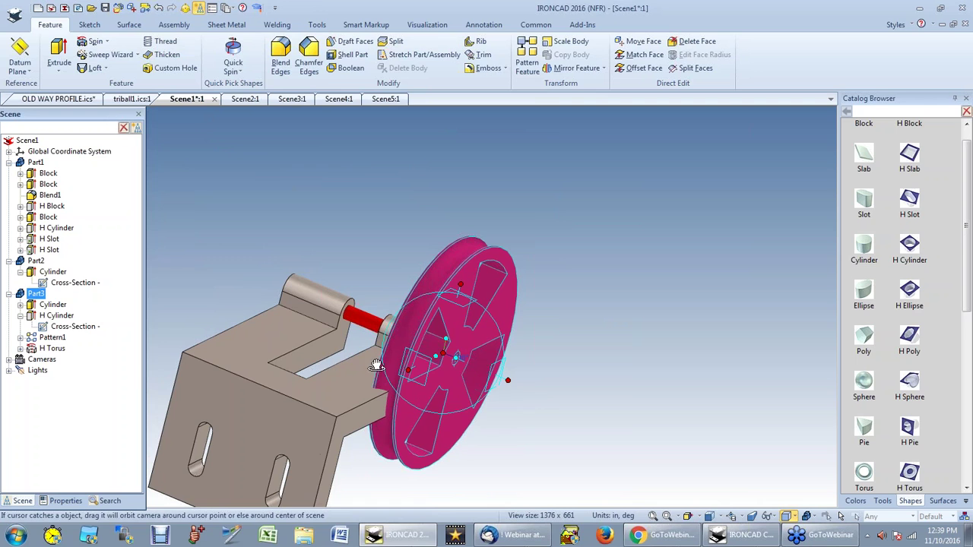
left_click(548, 399)
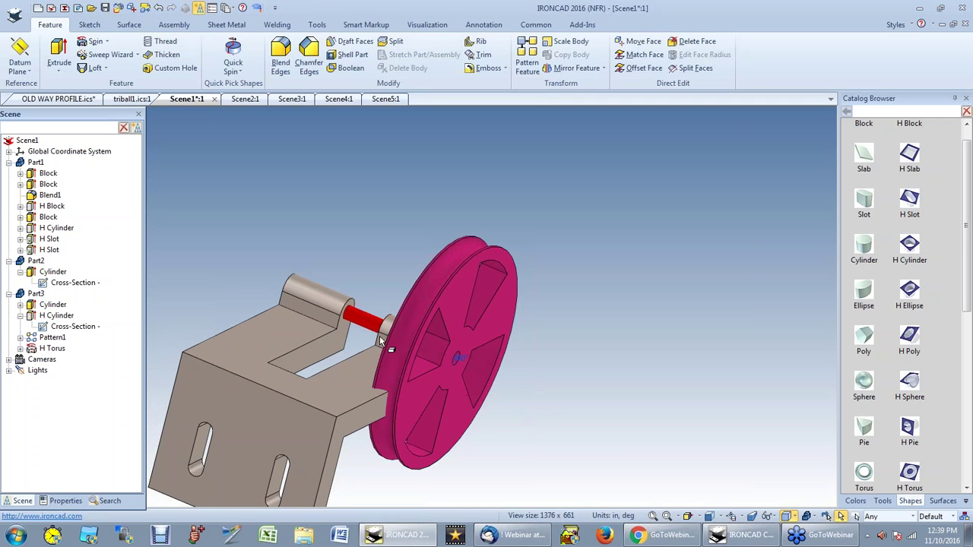
left_click(459, 386)
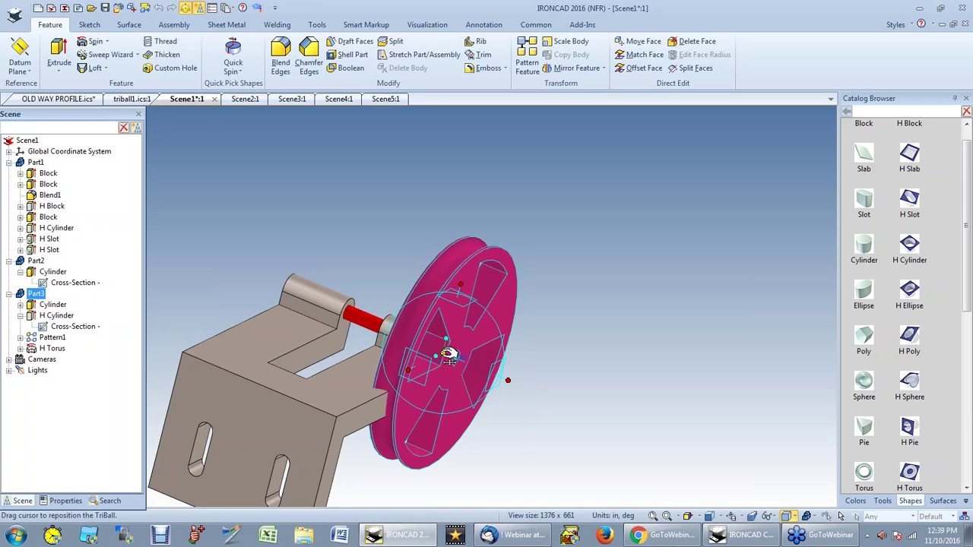
right_click(446, 357)
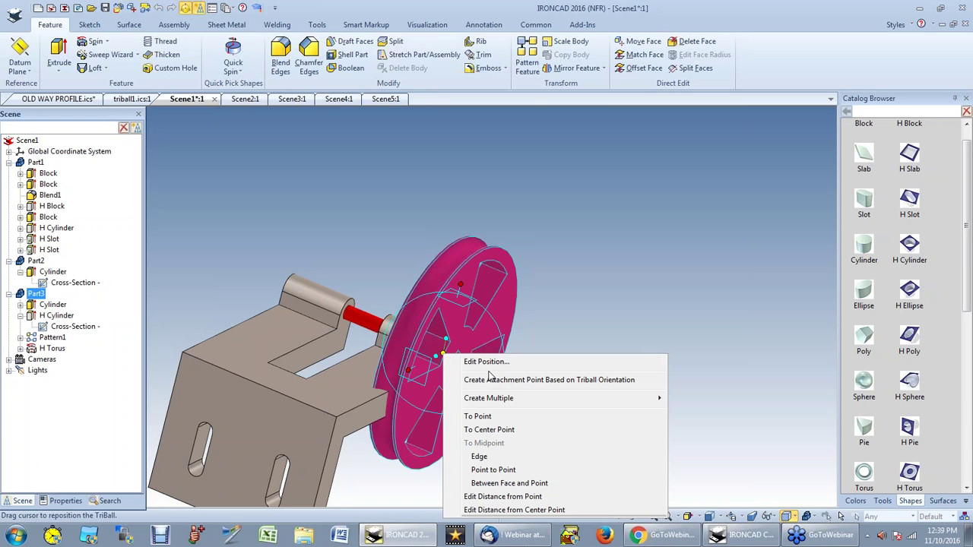
left_click(502, 484)
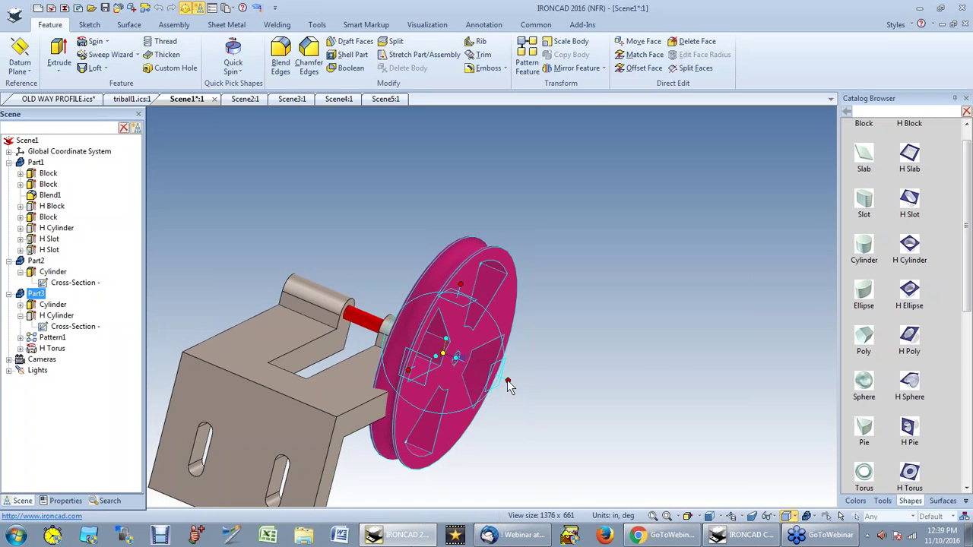
left_click(507, 380)
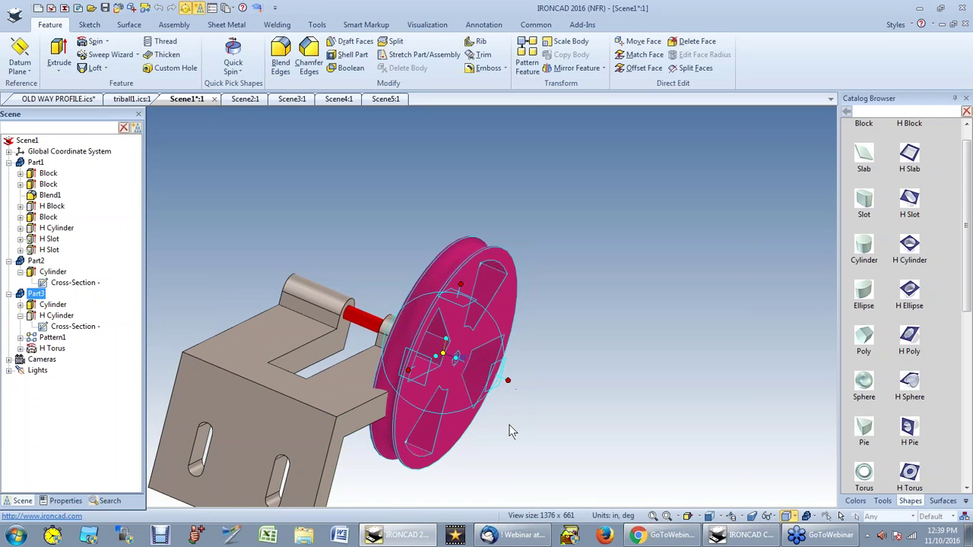
Step: Center the disc across the bracket's width along the pin axis, using the TriBall's To Midpoint Between Face and Point between the bracket's opposite sides
key("F10")
left_click(508, 380)
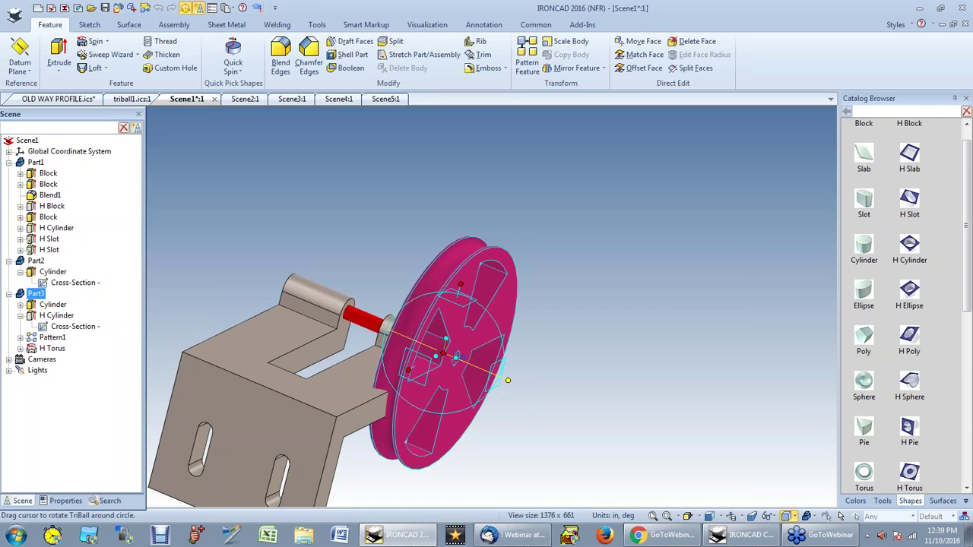
right_click(445, 355)
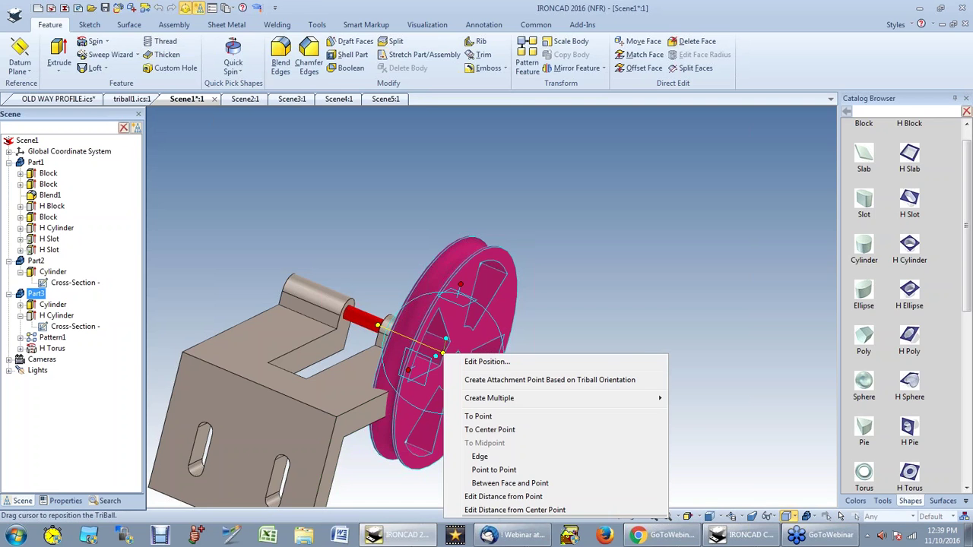
left_click(495, 486)
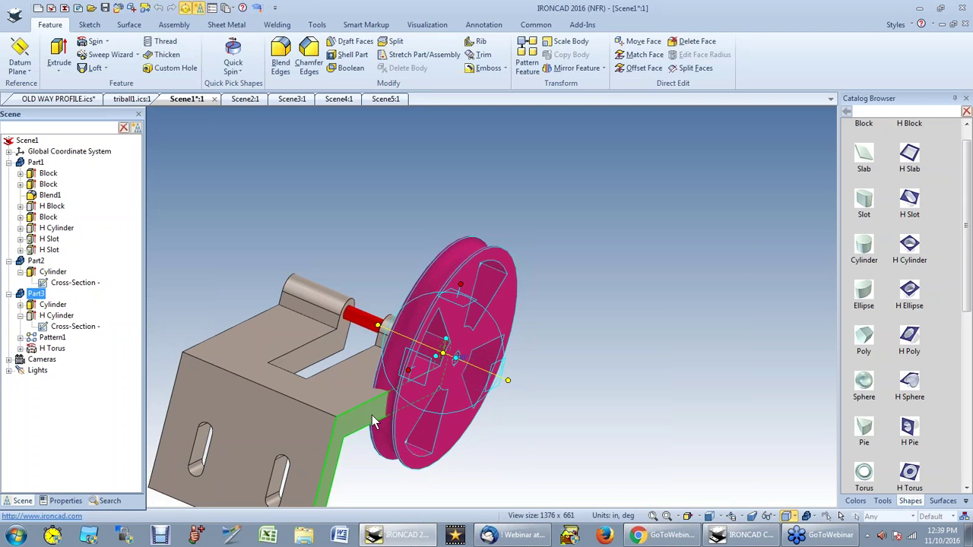
left_click(230, 331)
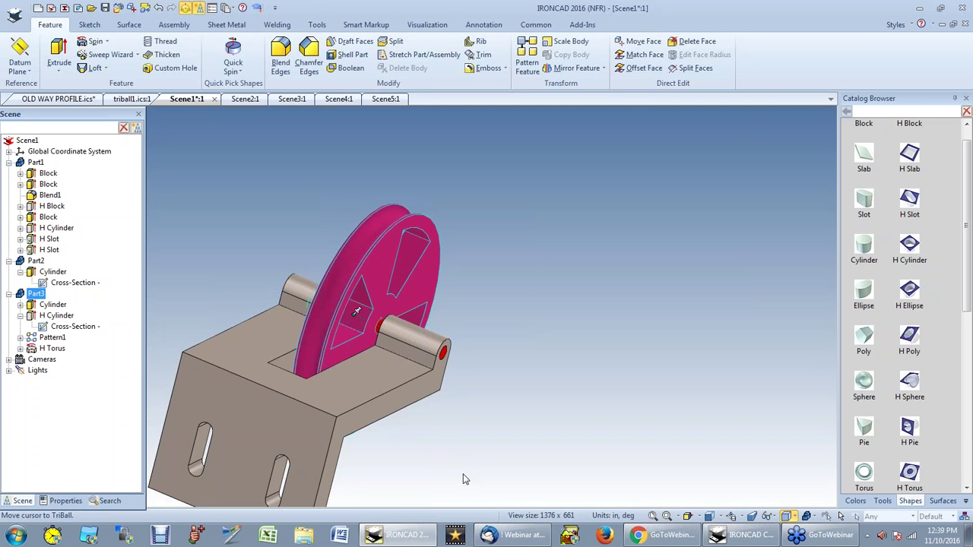
Step: Place a Fastener from the Tools catalog at the upper end of a bracket slot and set the bolt length to 3
middle_click_drag(408, 445, 280, 337)
scroll(280, 338, "up", 5)
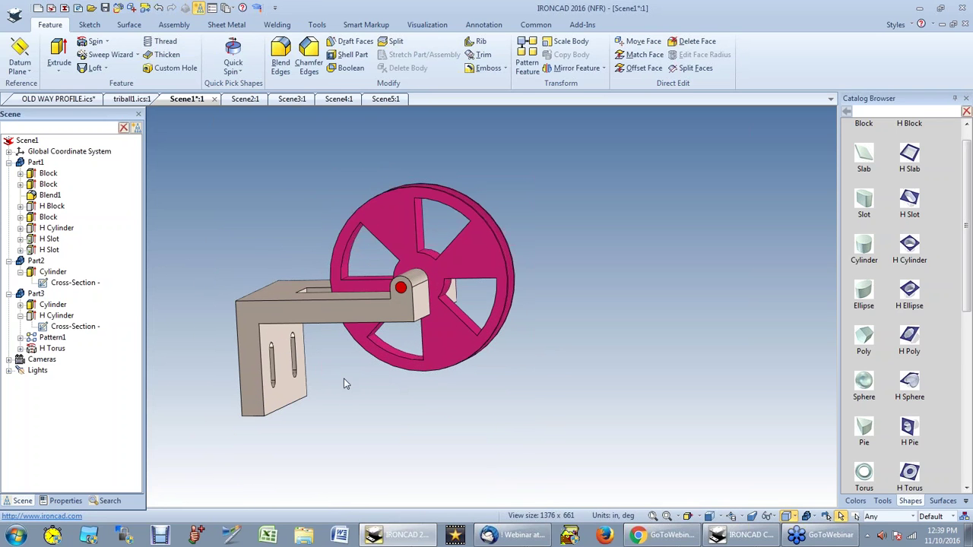
left_click(883, 501)
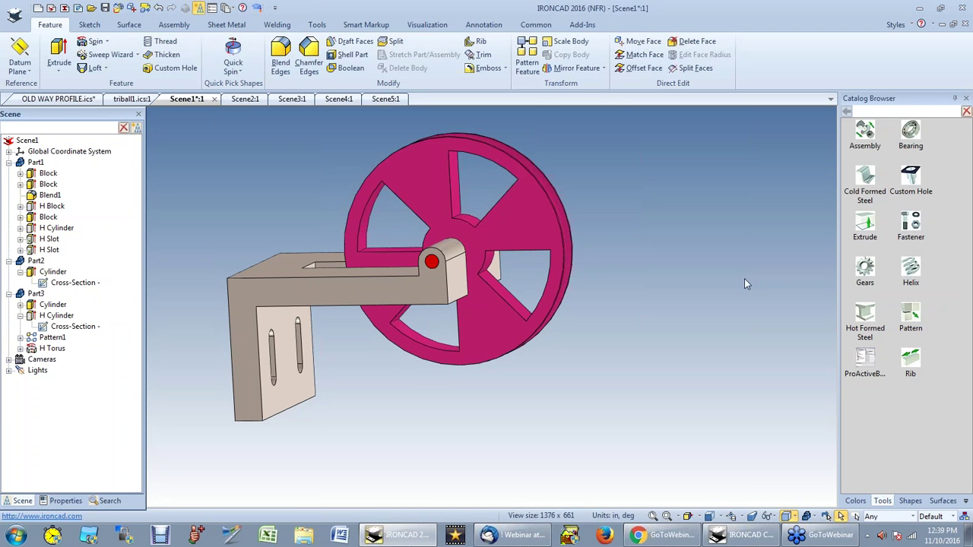
scroll(225, 336, "up", 4)
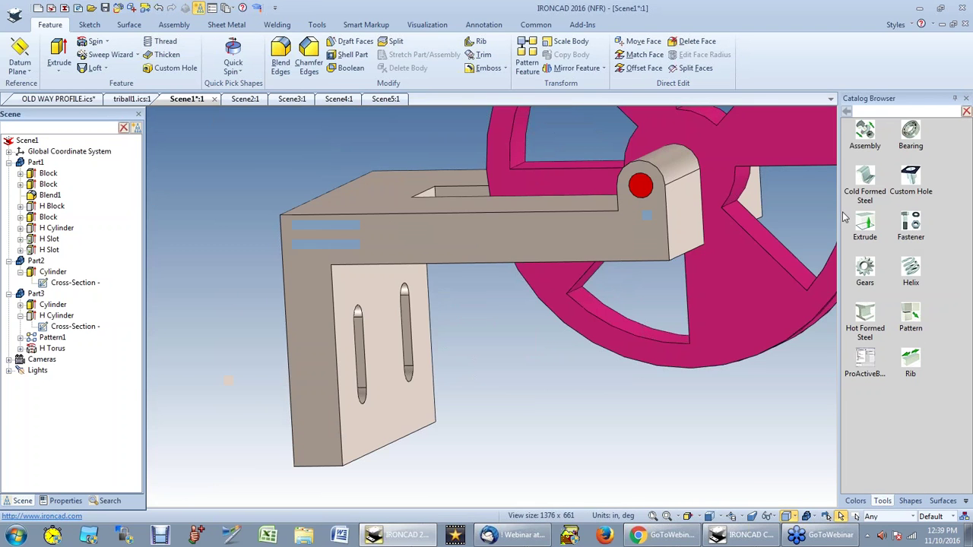
left_click_drag(910, 228, 359, 310)
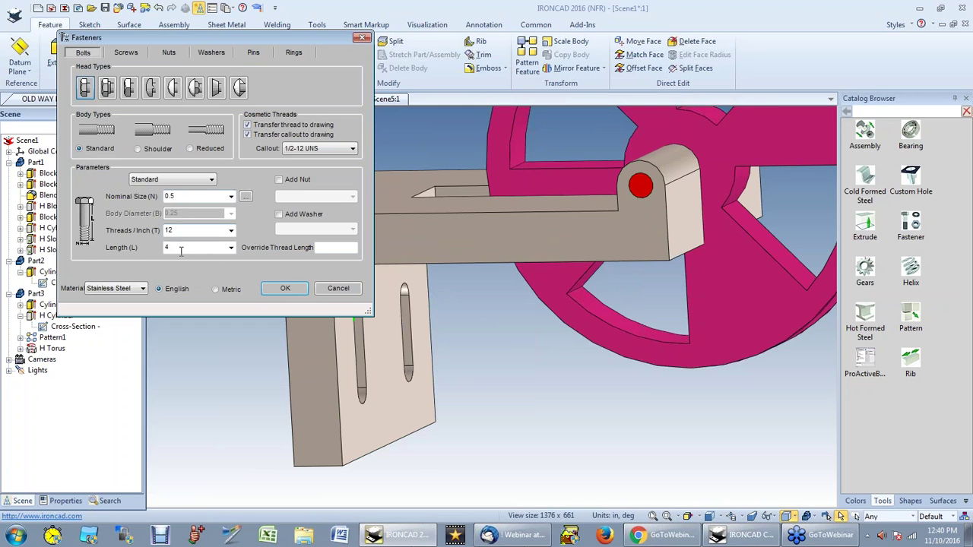
left_click(231, 248)
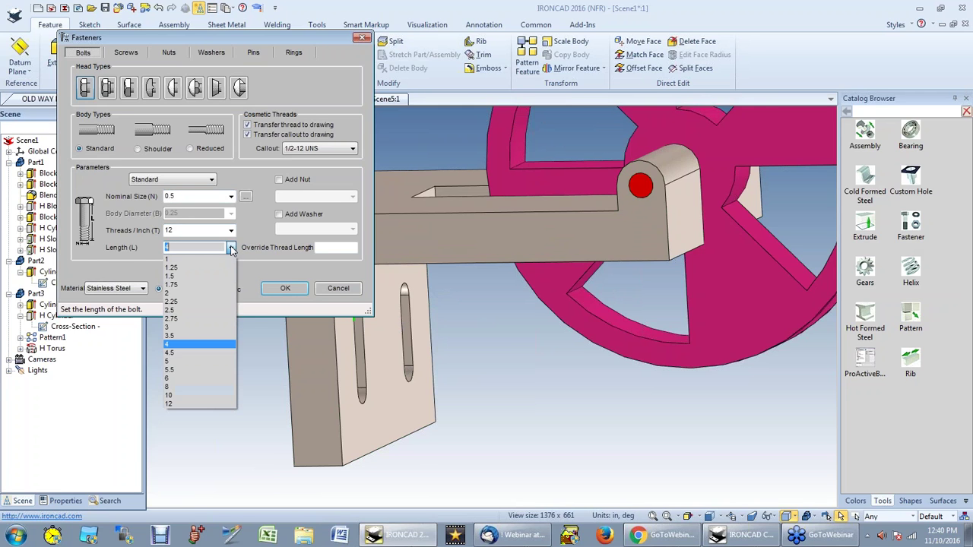
left_click(211, 327)
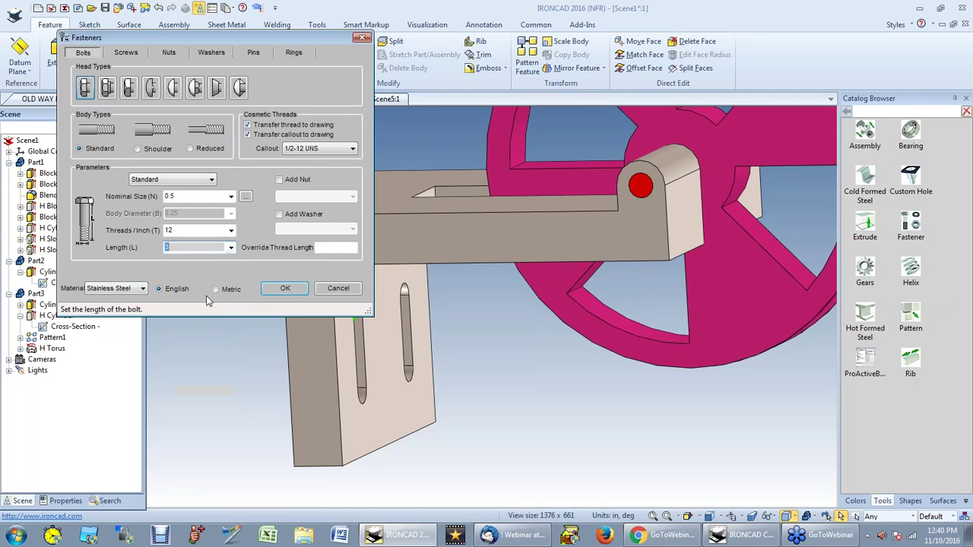
Step: Create the fastener as a hex-head screw with Self Tapping point, hex recess and length 3
left_click(127, 53)
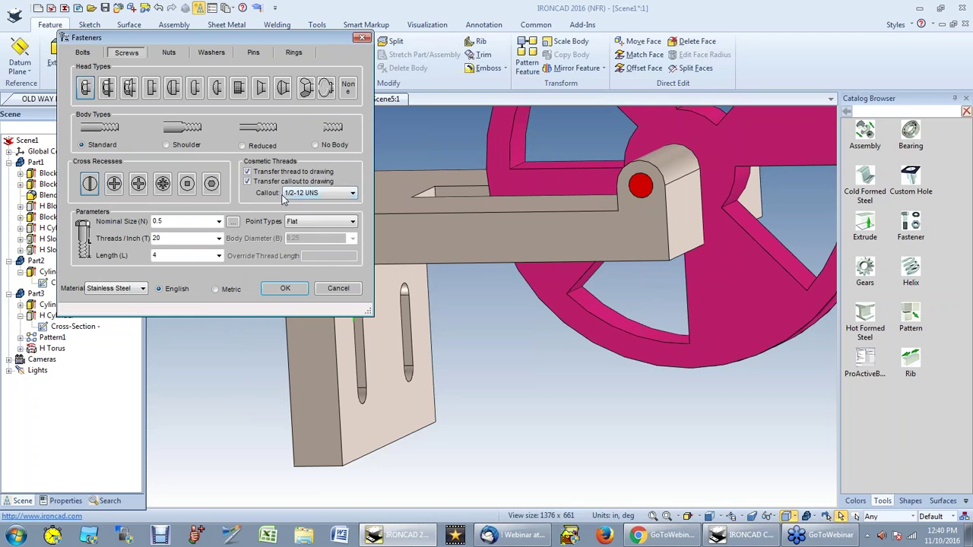
left_click(326, 222)
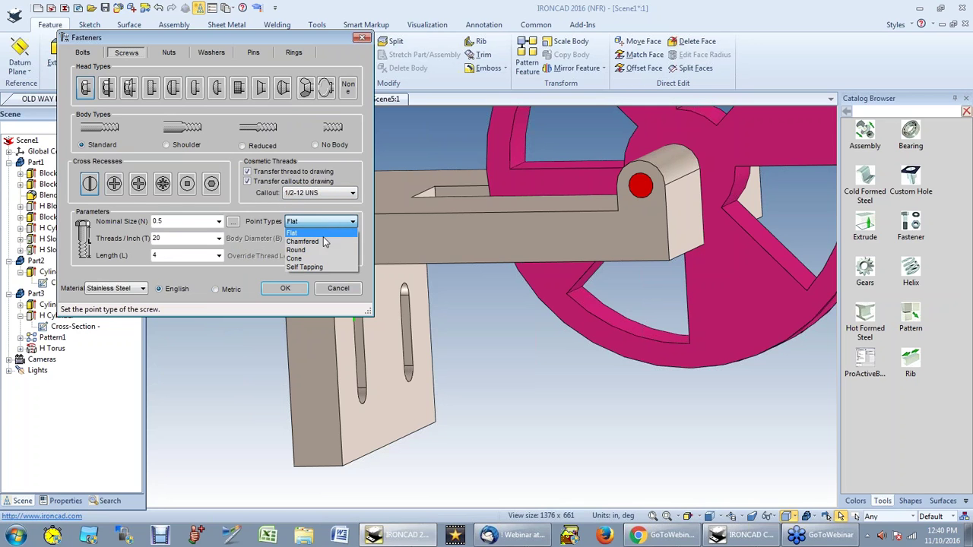
left_click(326, 267)
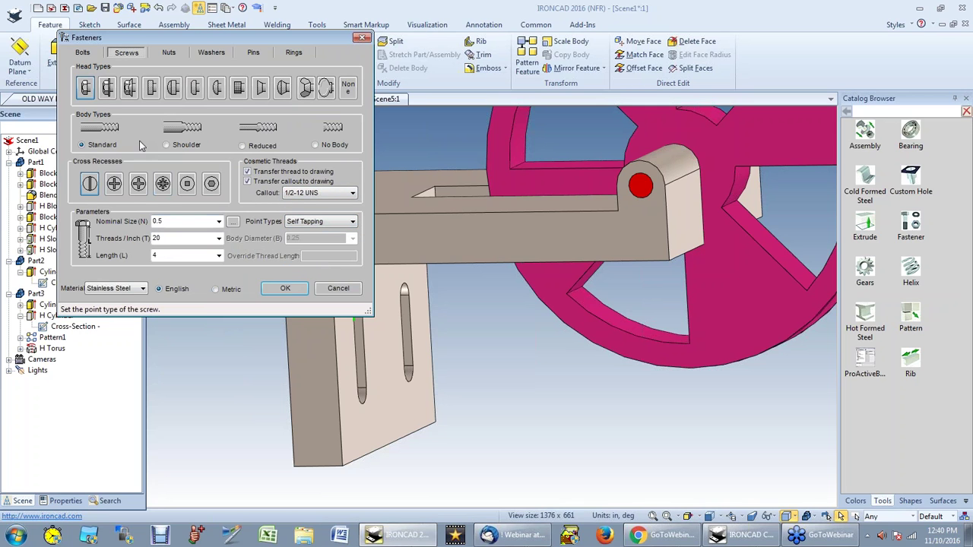
left_click(211, 185)
left_click(218, 256)
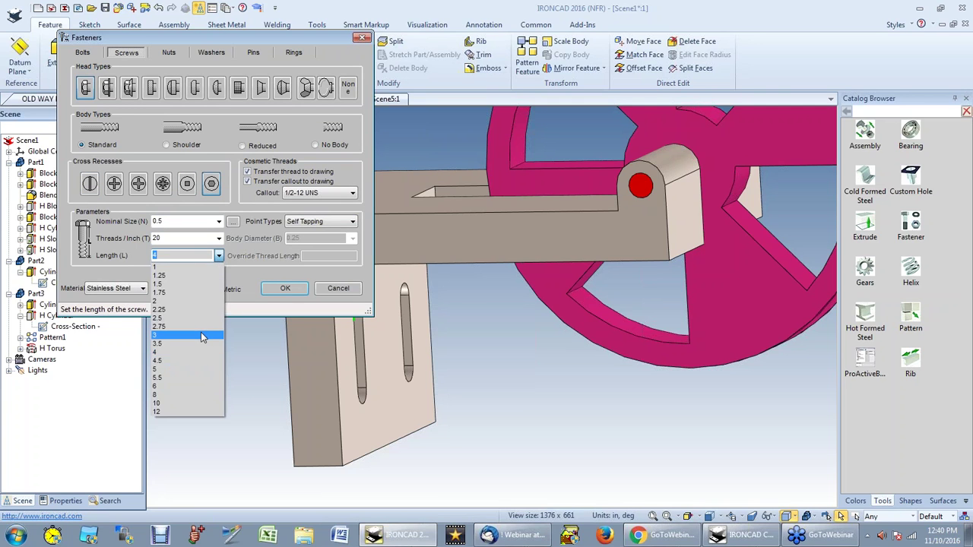
left_click(202, 334)
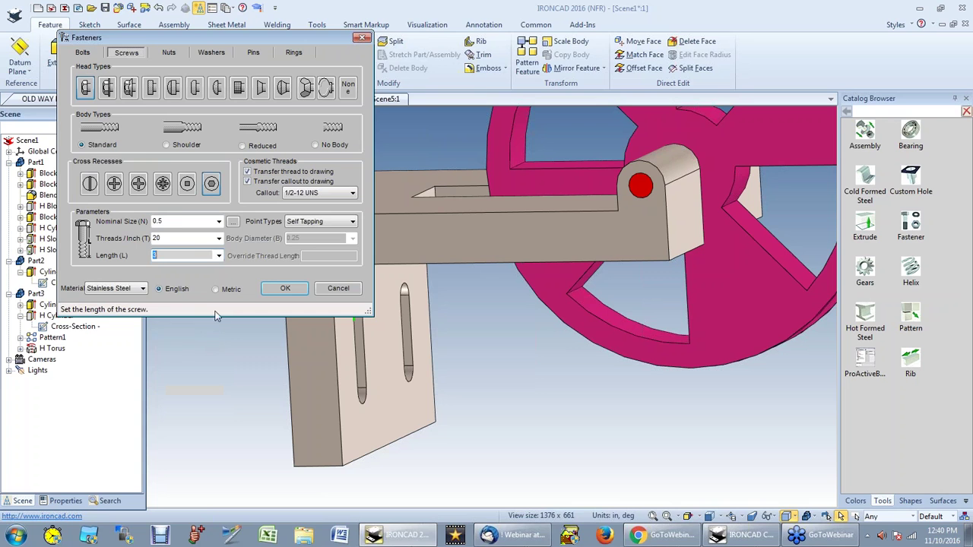
left_click(278, 289)
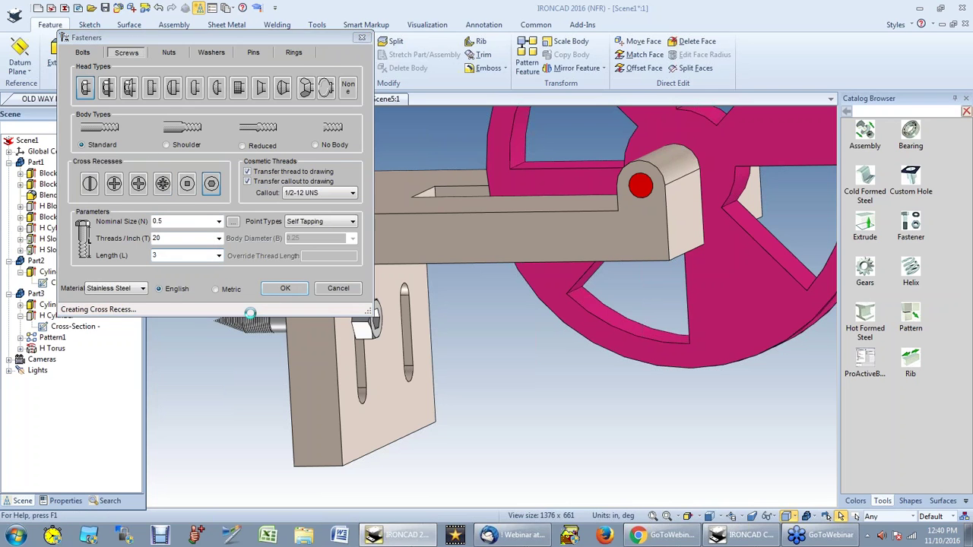
left_click(527, 303)
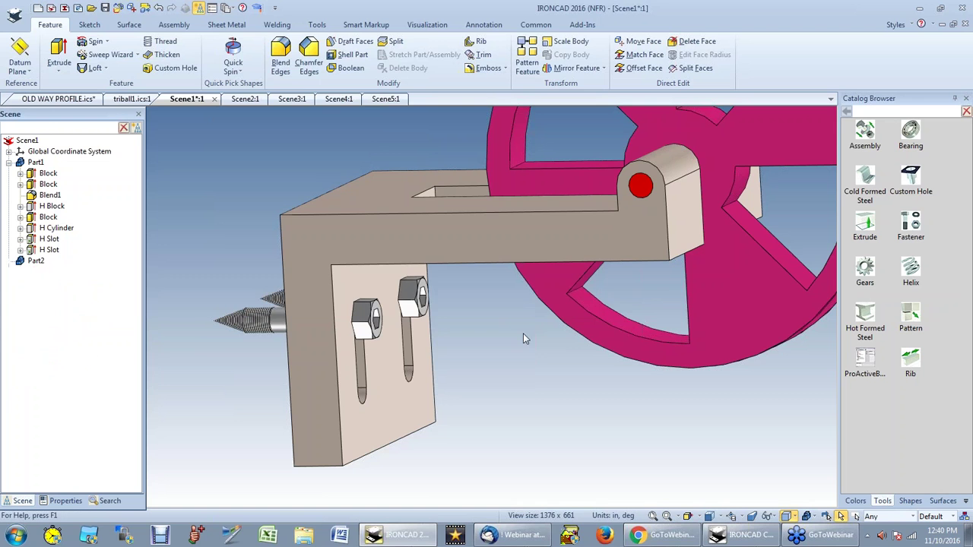
Step: Slide both hex screws together about 0.514 in down along the bracket slots with the TriBall
mouse_move(414, 393)
middle_mouse_down()
mouse_move(480, 389)
mouse_move(411, 390)
middle_mouse_up()
left_click(376, 342)
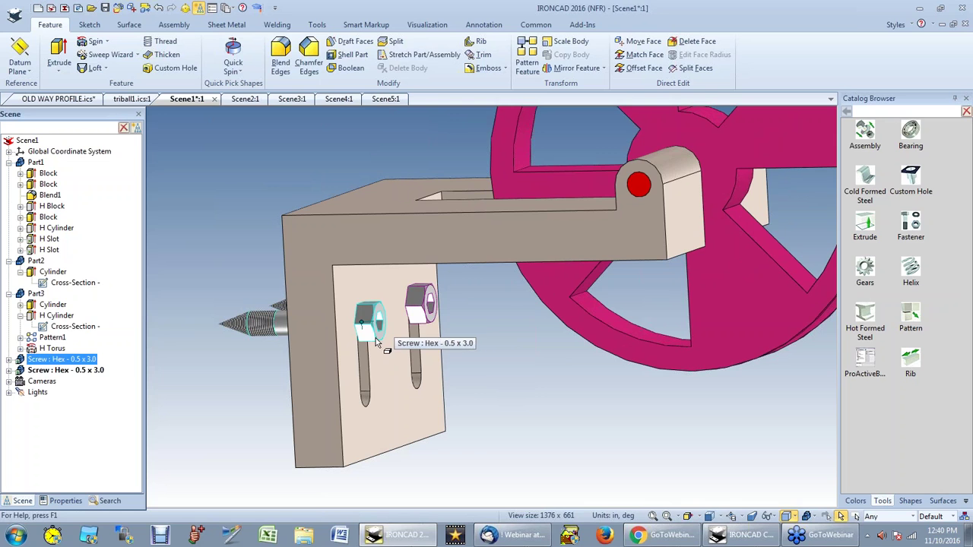
left_click(411, 311, "shift")
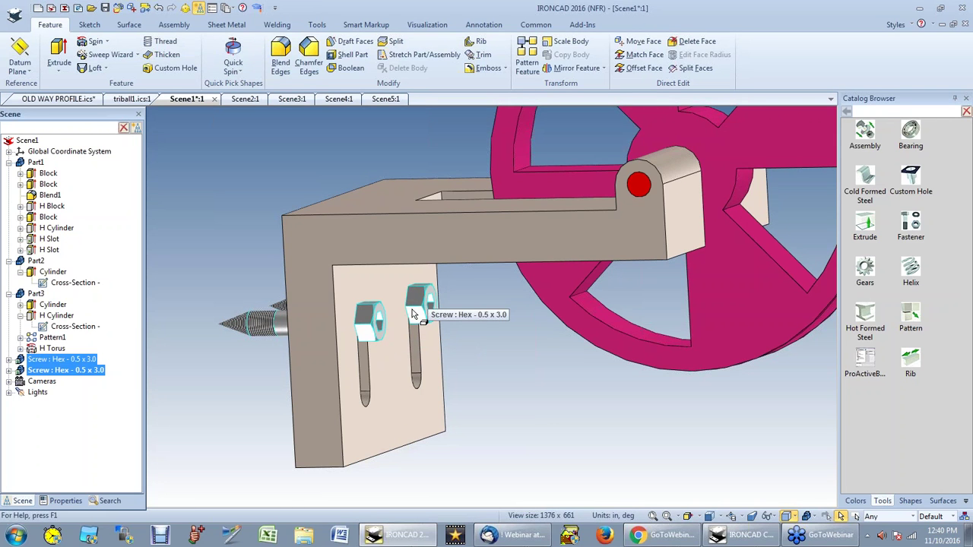
key("F10")
left_click_drag(357, 246, 368, 422)
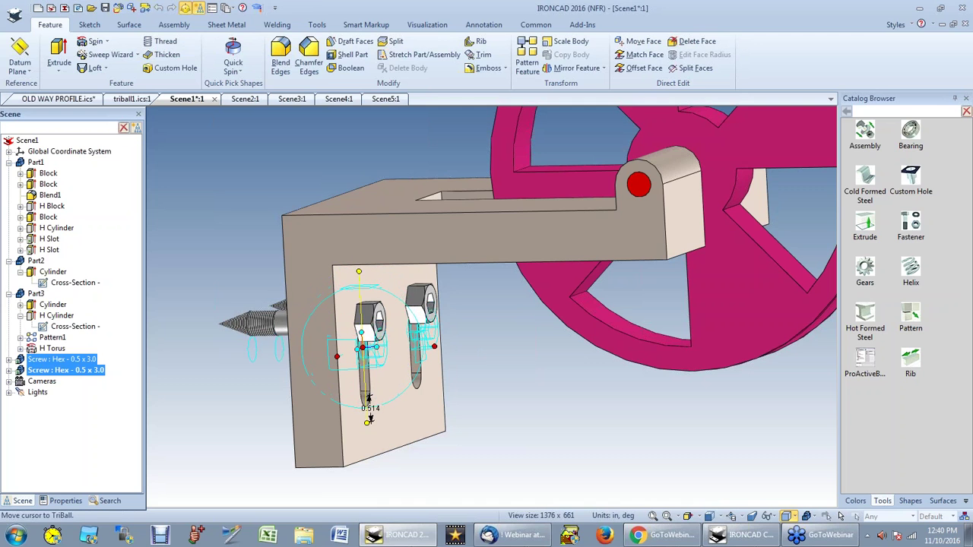
left_click(507, 422)
Step: Switch to the animation catalog and try to apply an animation to the disc near the pin
scroll(476, 384, "down", 3)
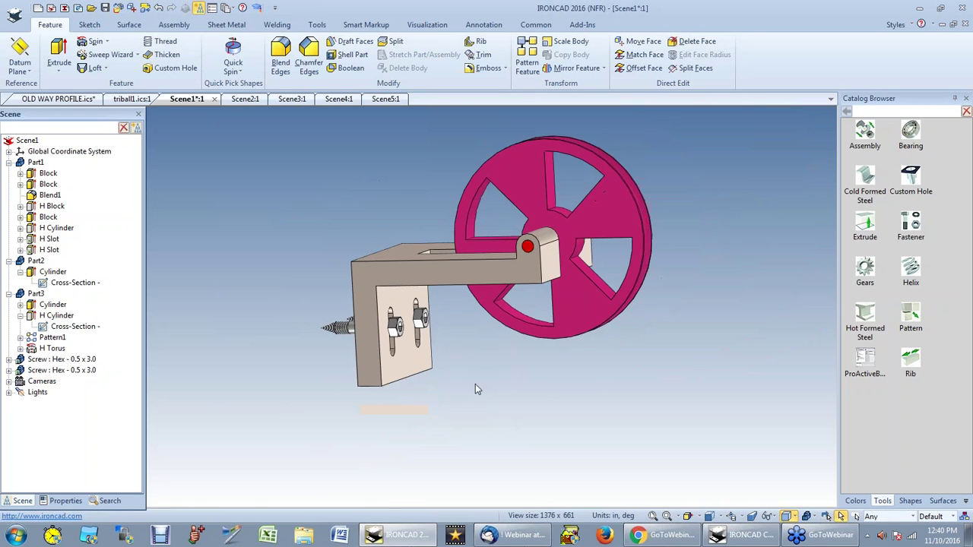
middle_click_drag(458, 385, 528, 380)
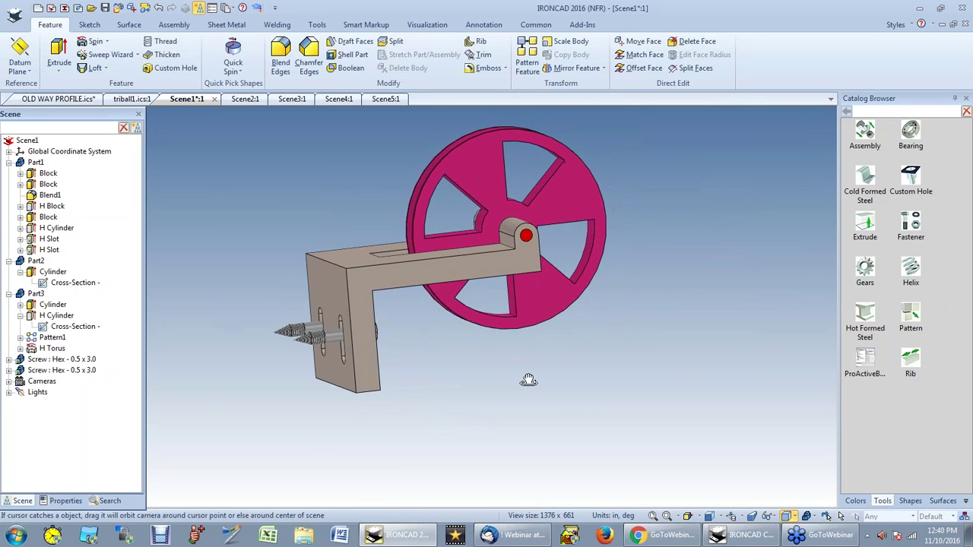
middle_click_drag(590, 206, 593, 215)
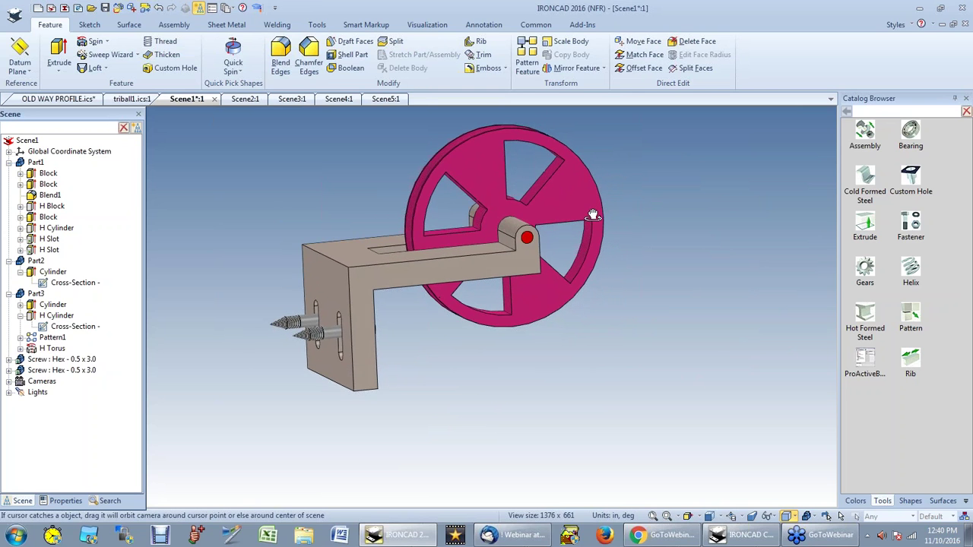
scroll(591, 215, "down", 3)
scroll(591, 216, "up", 2)
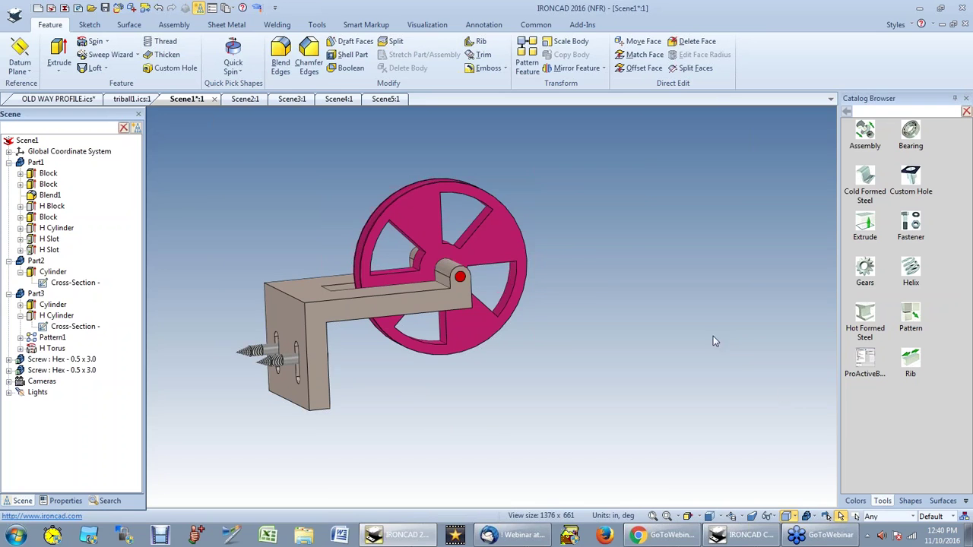
left_click(965, 507)
left_click(908, 83)
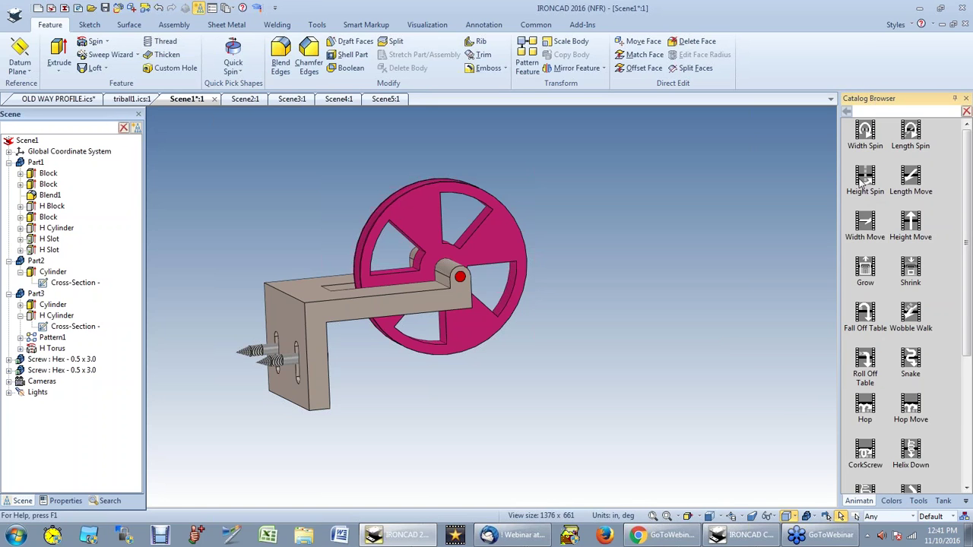
left_click(473, 245)
scroll(478, 247, "up", 4)
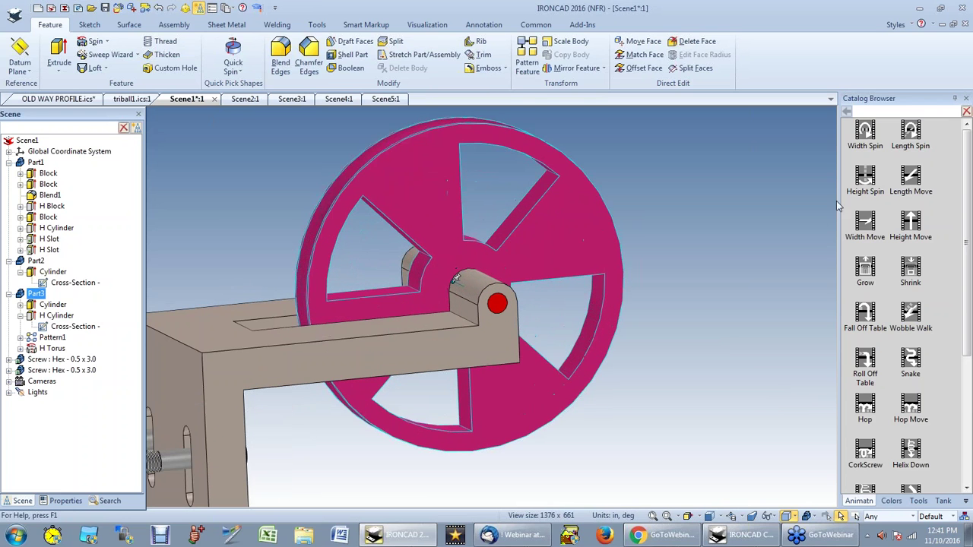
left_click_drag(586, 216, 465, 291)
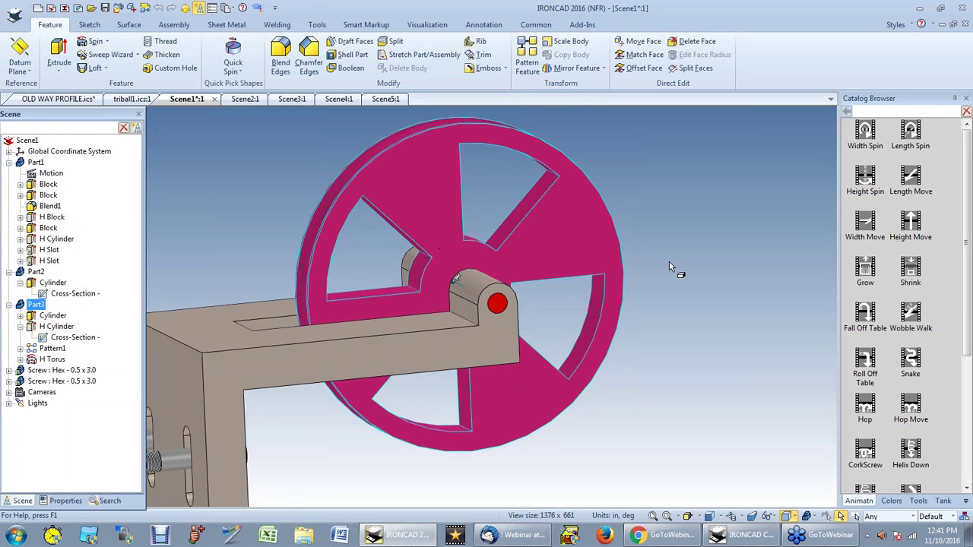
Step: Isolate the disc by hiding all unselected parts
scroll(462, 296, "down", 2)
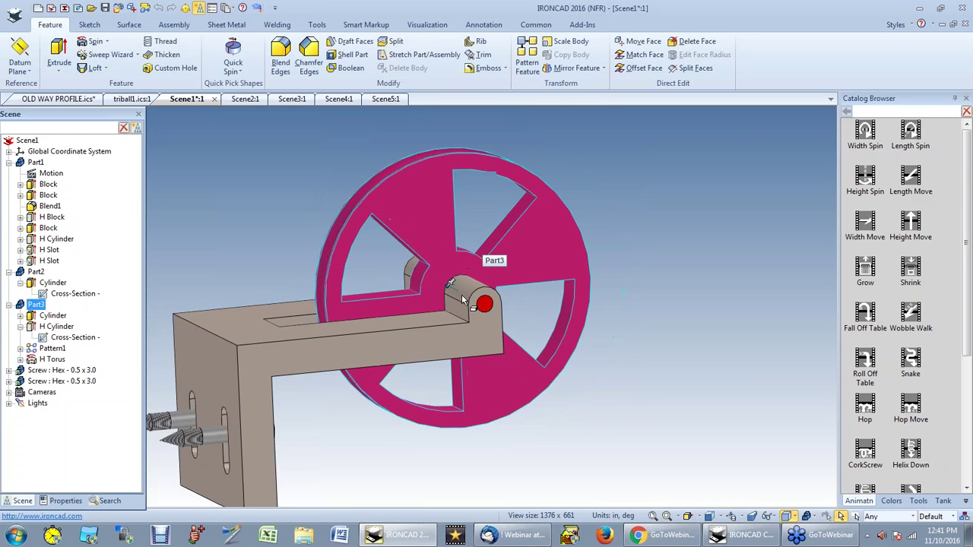
scroll(461, 298, "up", 5)
middle_click_drag(432, 303, 368, 230)
scroll(413, 304, "down", 4)
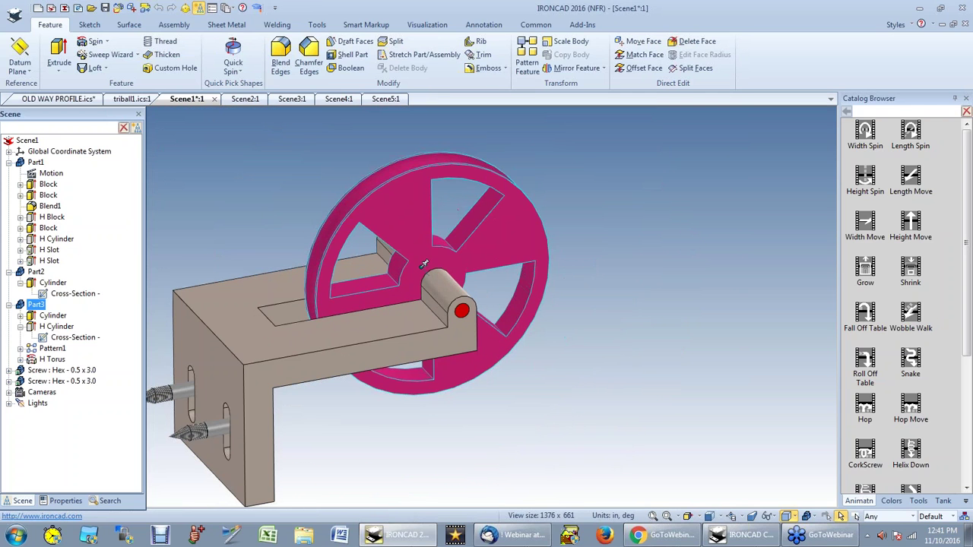
right_click(413, 313)
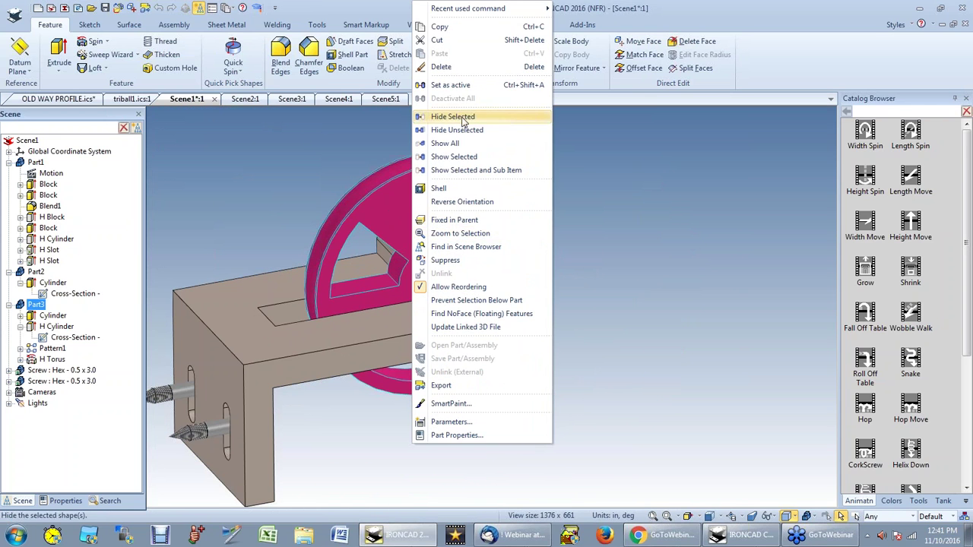
left_click(464, 130)
scroll(427, 303, "up", 2)
left_click(427, 304)
key("F4")
left_click_drag(550, 435, 538, 409)
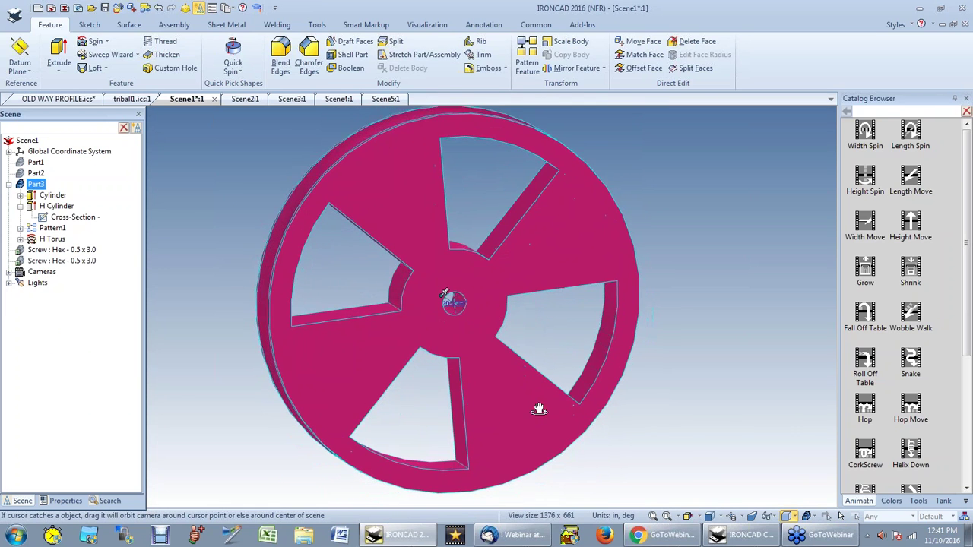
Step: Apply an animation from the catalog to the isolated disc
middle_click_drag(539, 410, 531, 407)
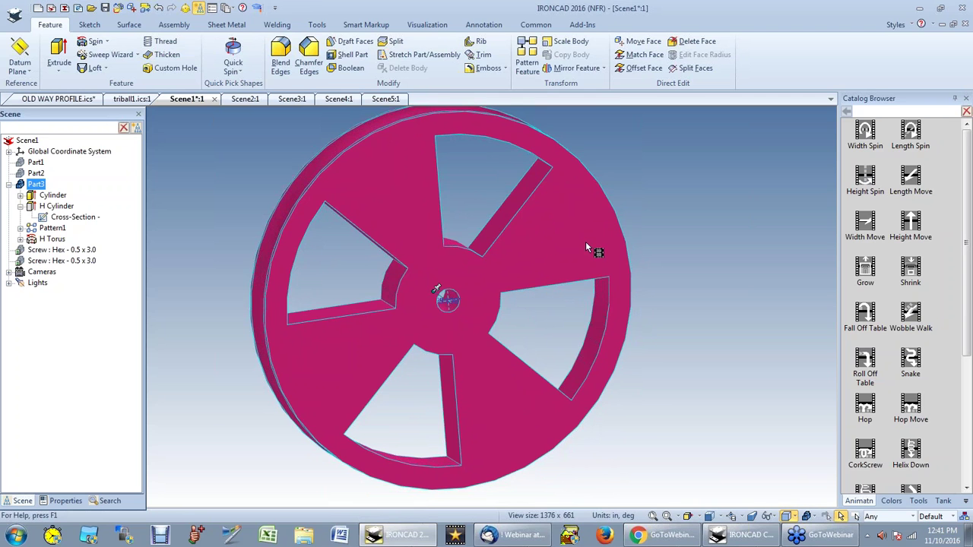
left_click_drag(448, 301, 452, 317)
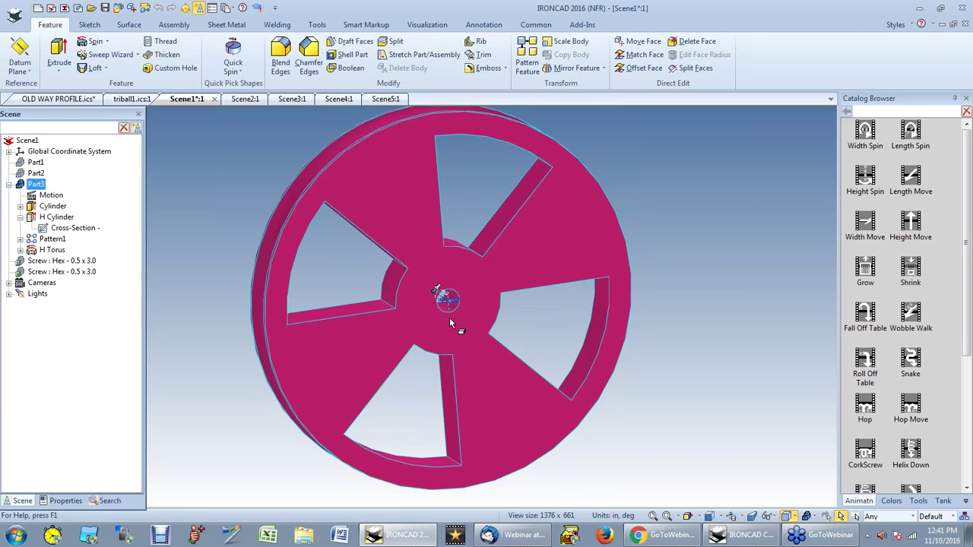
scroll(449, 317, "up", 4)
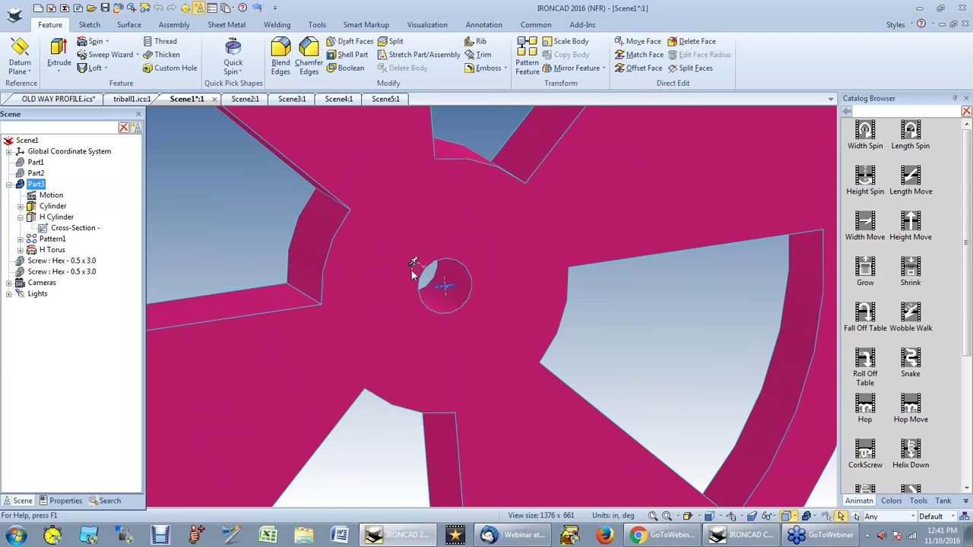
scroll(407, 280, "down", 6)
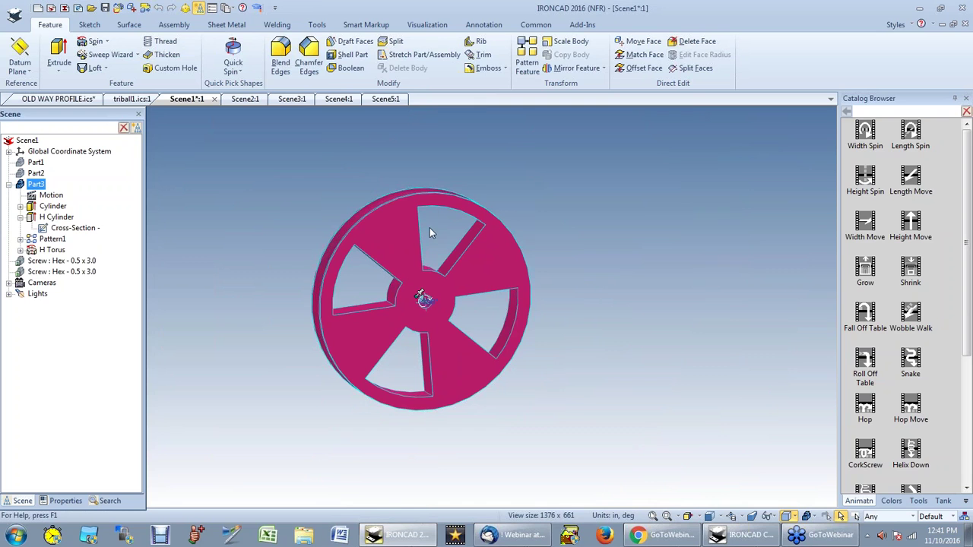
Step: Show all hidden parts of the assembly again
right_click(387, 244)
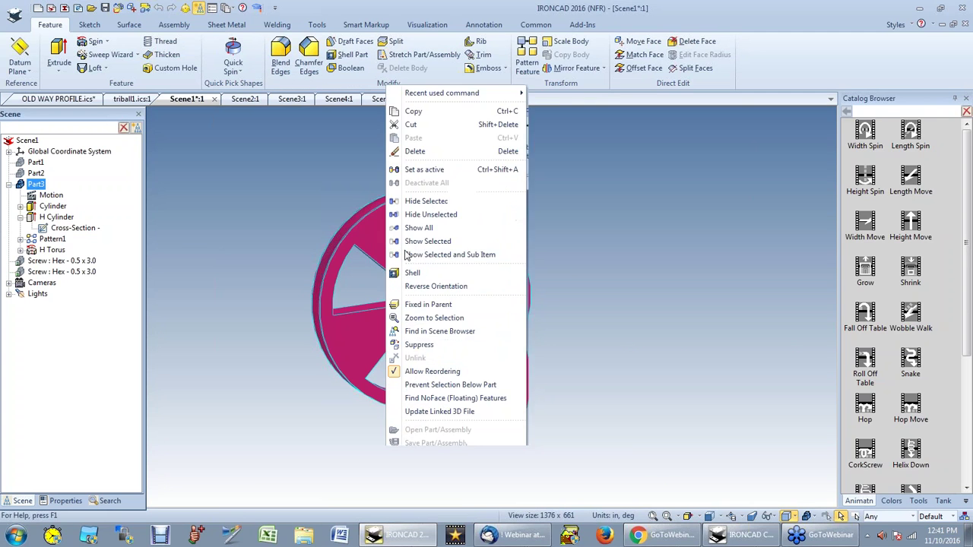
left_click(434, 154)
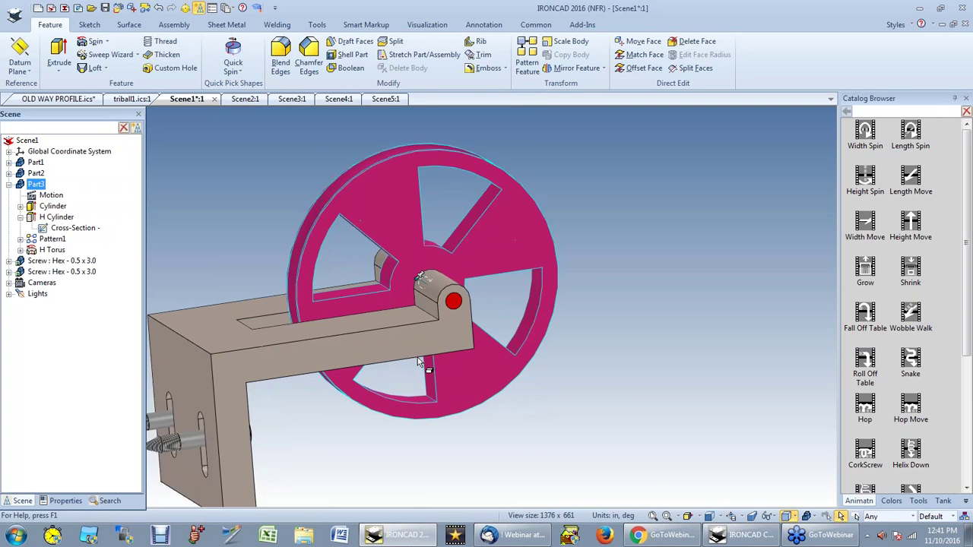
scroll(418, 362, "up", 4)
Step: Select the bracket and examine the anchor at its corner
right_click(415, 329)
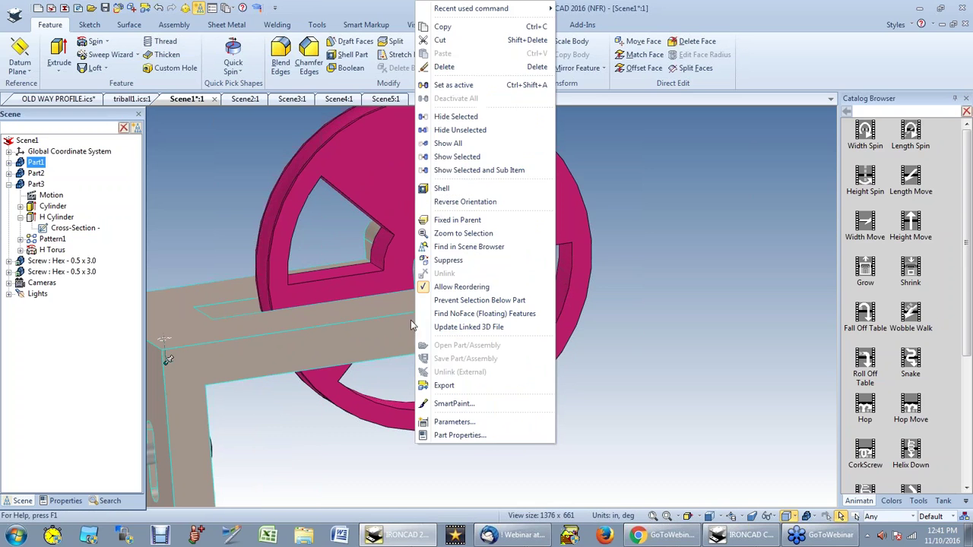
left_click(320, 467)
left_click(175, 359)
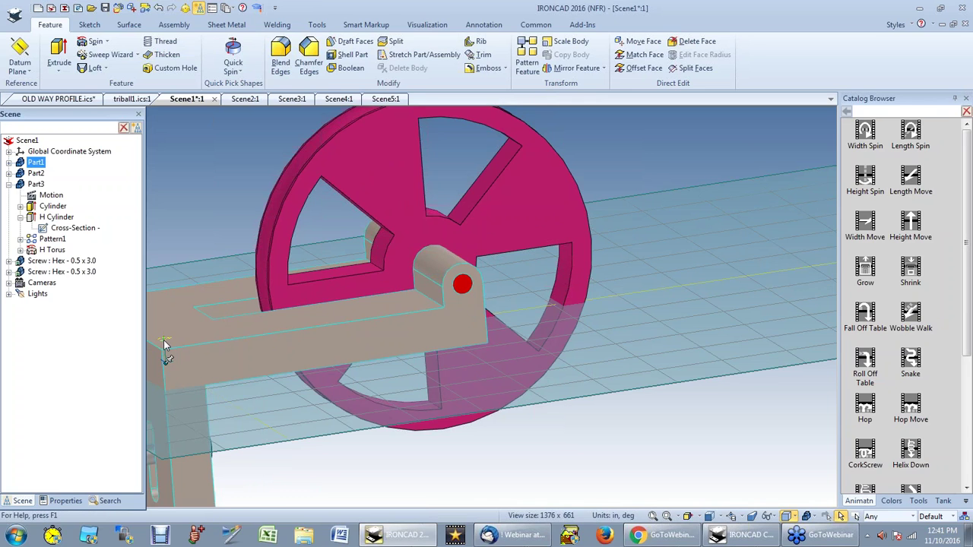
left_click(165, 344)
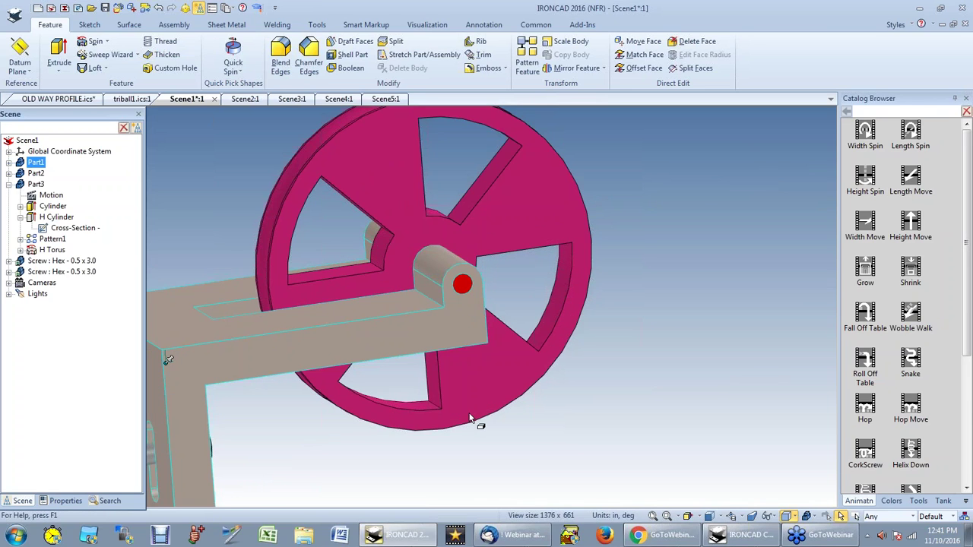
scroll(470, 414, "down", 3)
scroll(392, 286, "up", 1)
scroll(392, 287, "up", 2)
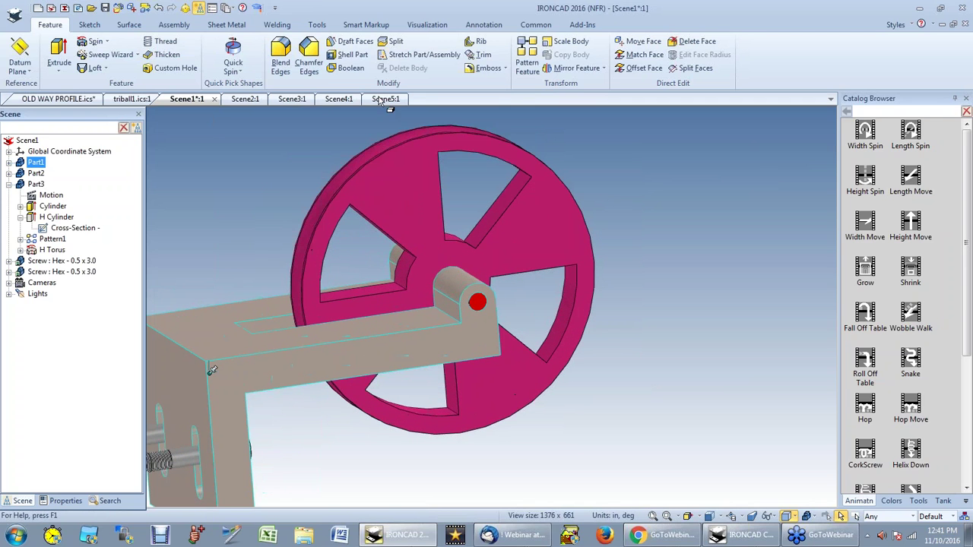
Step: Turn on animation mode and play the disc's motion in the full assembly
left_click(427, 25)
scroll(319, 169, "down", 1)
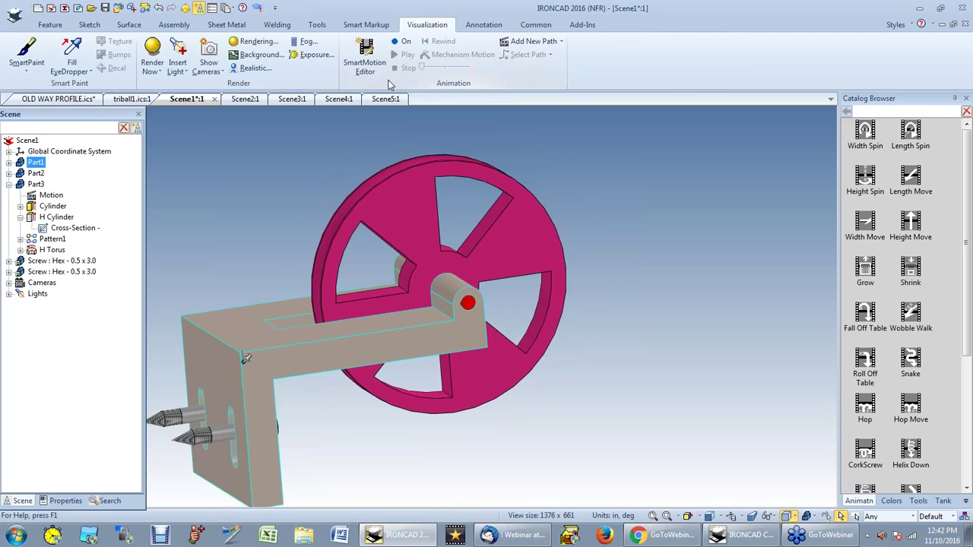
left_click(401, 41)
left_click(407, 56)
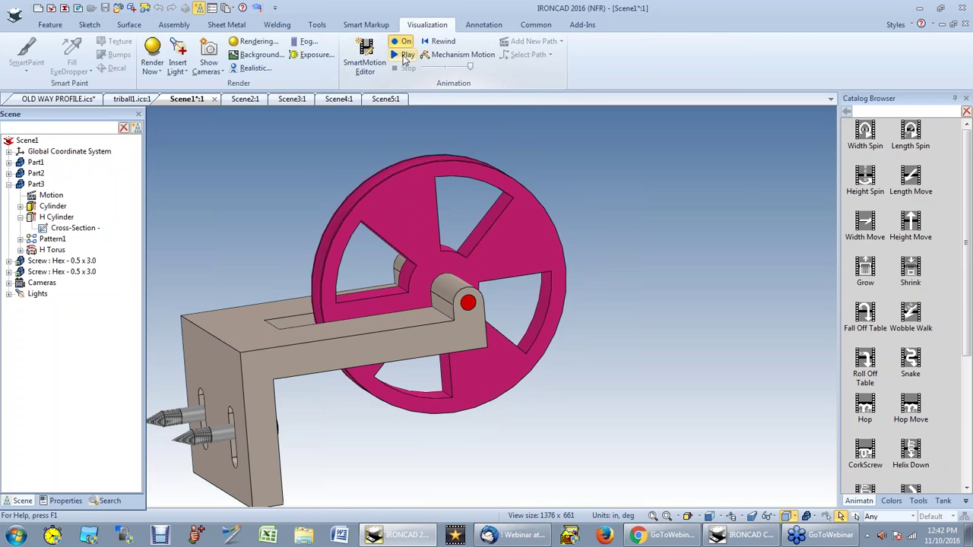
scroll(320, 187, "down", 1)
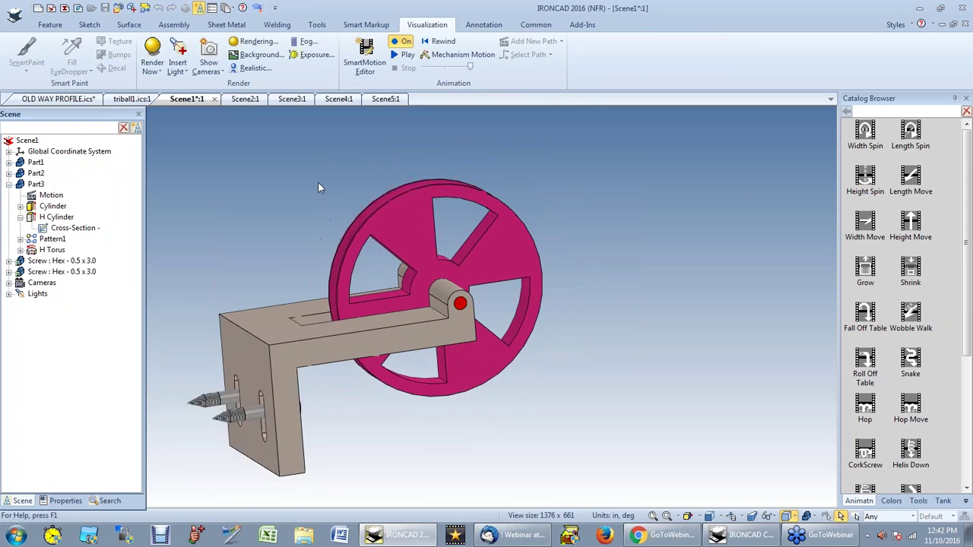
scroll(317, 188, "down", 1)
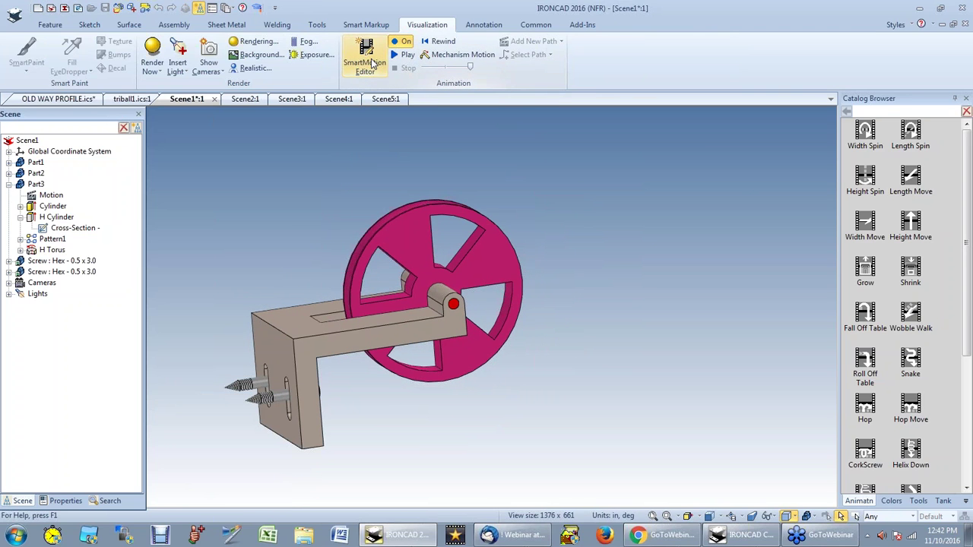
Step: Extend Part3's motion to about frame 100 in the SmartMotion Editor
left_click(372, 63)
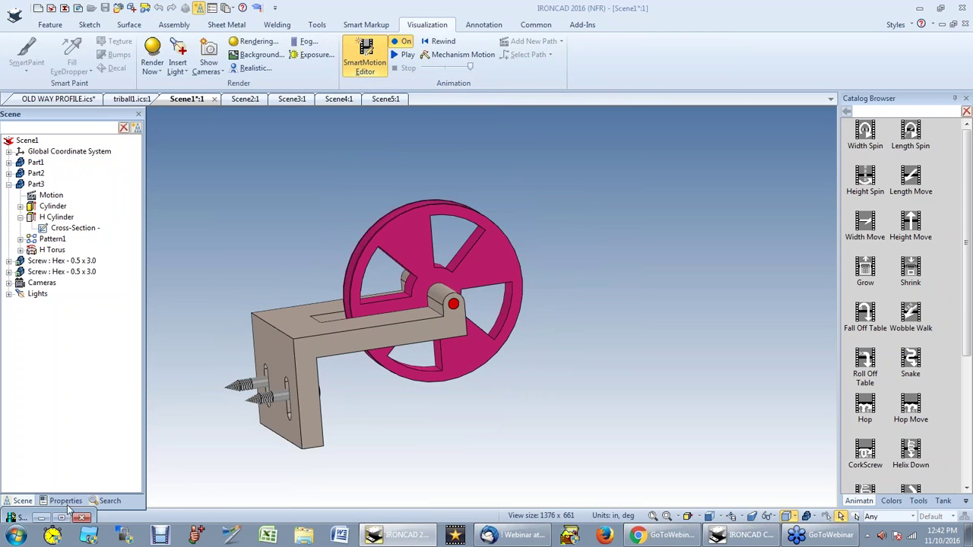
left_click(61, 517)
left_click_drag(126, 92, 415, 116)
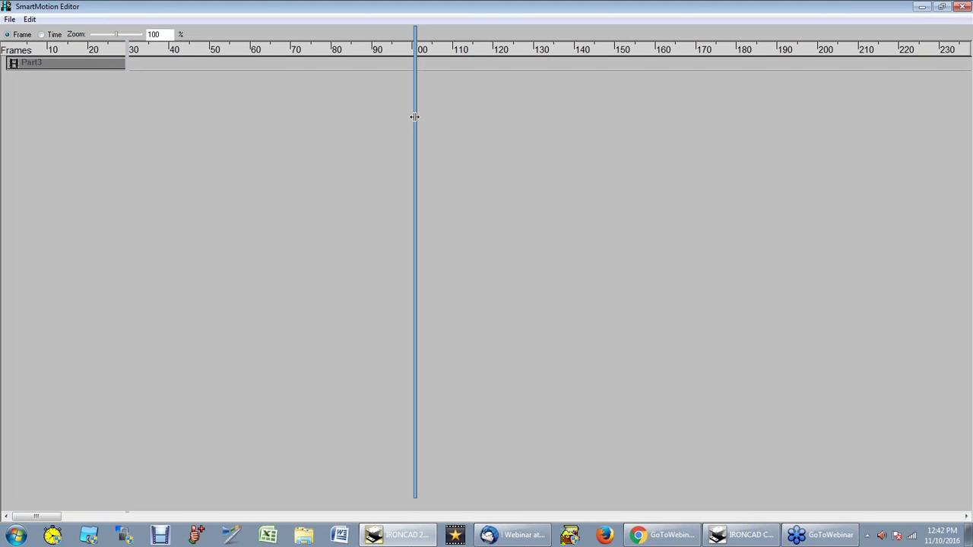
left_click(106, 64)
mouse_move(122, 63)
left_mouse_down()
mouse_move(215, 78)
mouse_move(408, 77)
left_mouse_up()
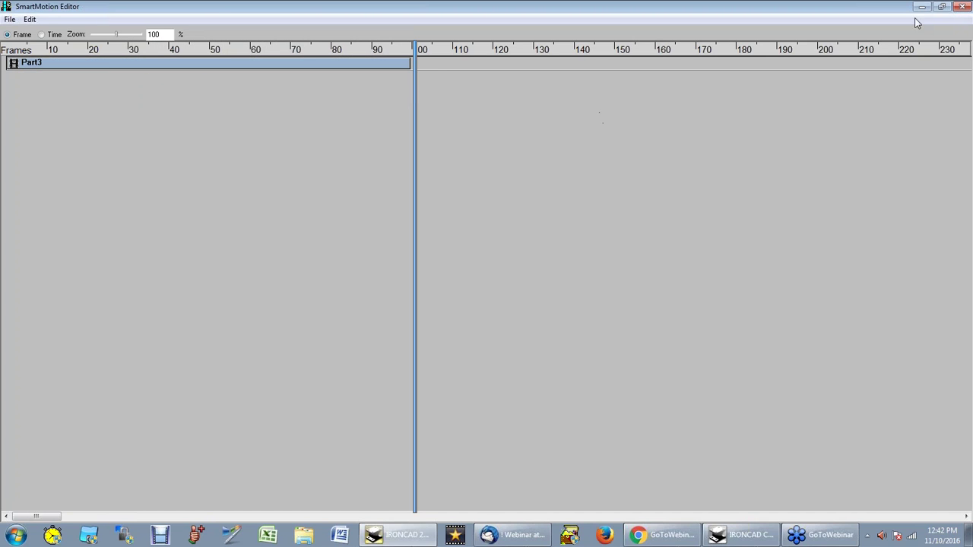
left_click(961, 8)
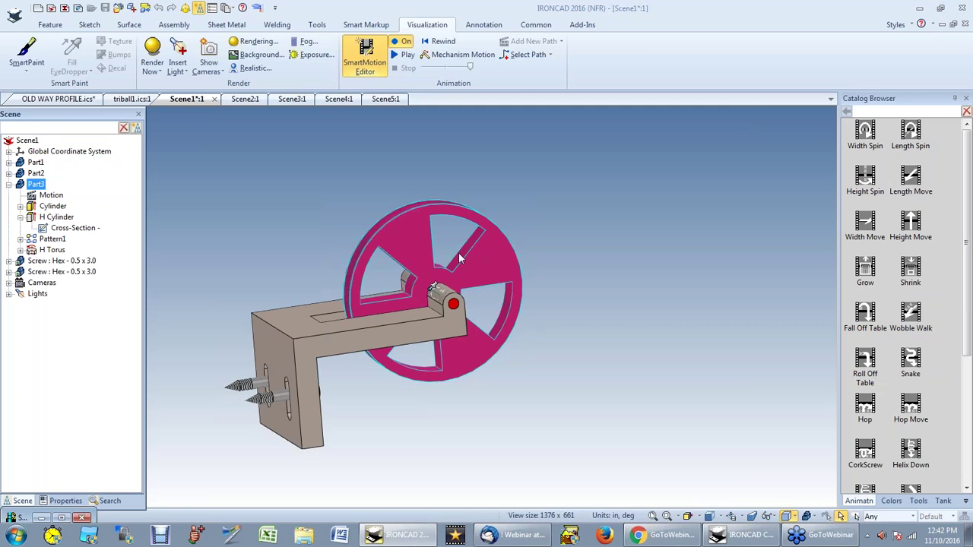
Step: Play the lengthened disc animation and collapse Part3 in the scene tree
left_click(402, 56)
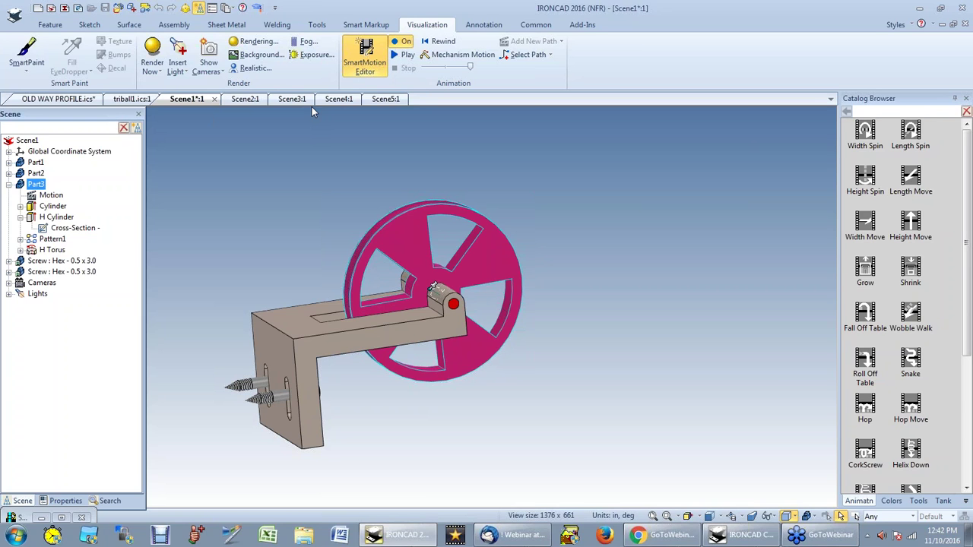
scroll(259, 287, "down", 1)
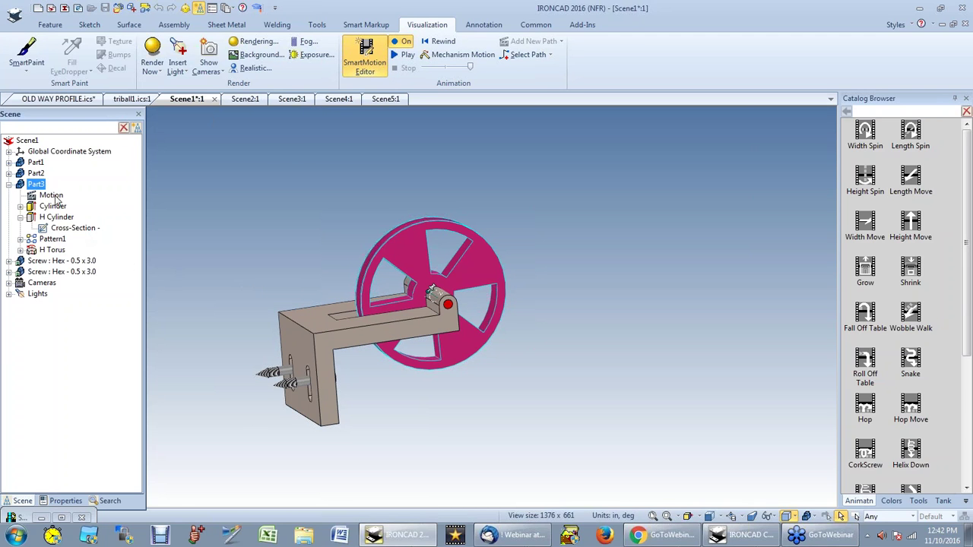
left_click(8, 185)
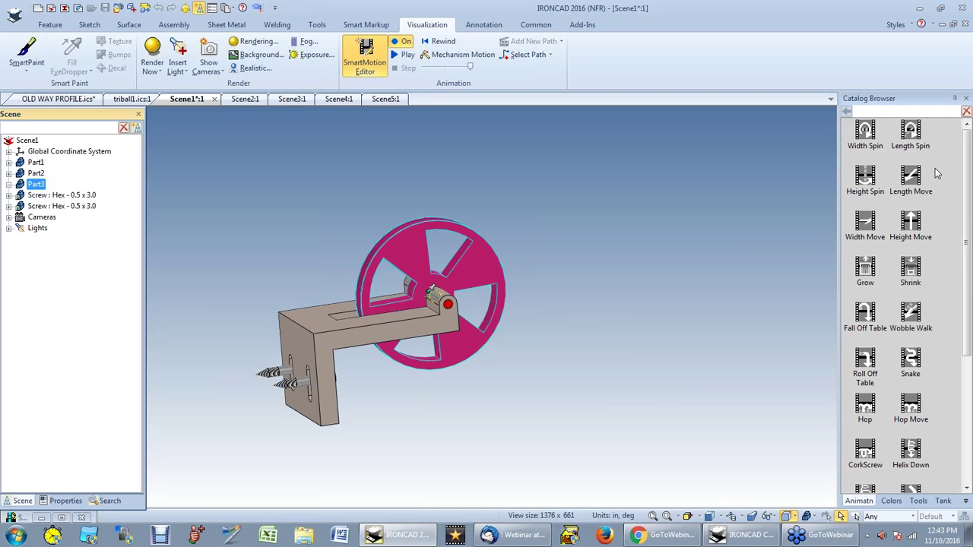
Step: Turn off animation mode, close the SmartMotion Editor and leave nothing selected
left_click(401, 41)
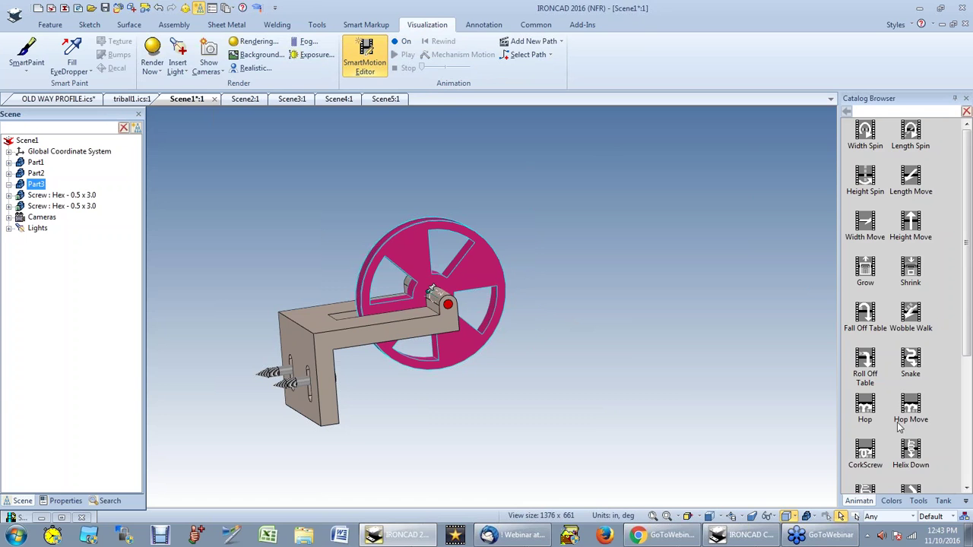
scroll(859, 342, "down", 3)
scroll(879, 331, "up", 3)
left_click(456, 208)
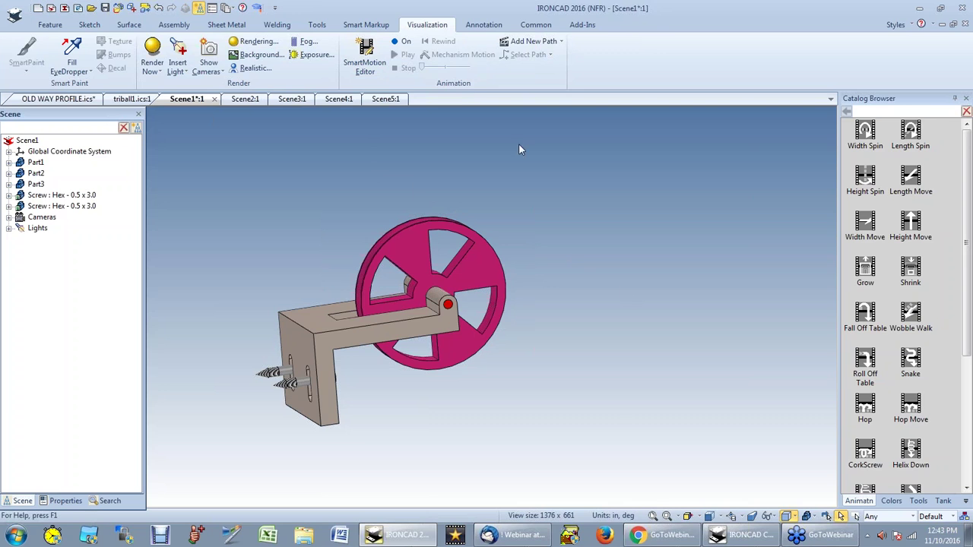
Step: Create a new catalog and store the disc in it
left_click(535, 27)
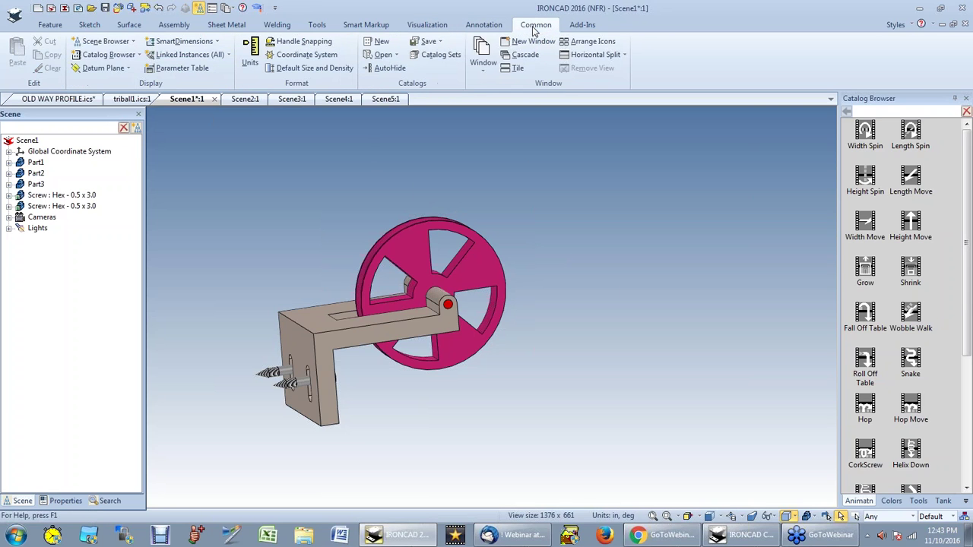
left_click(382, 43)
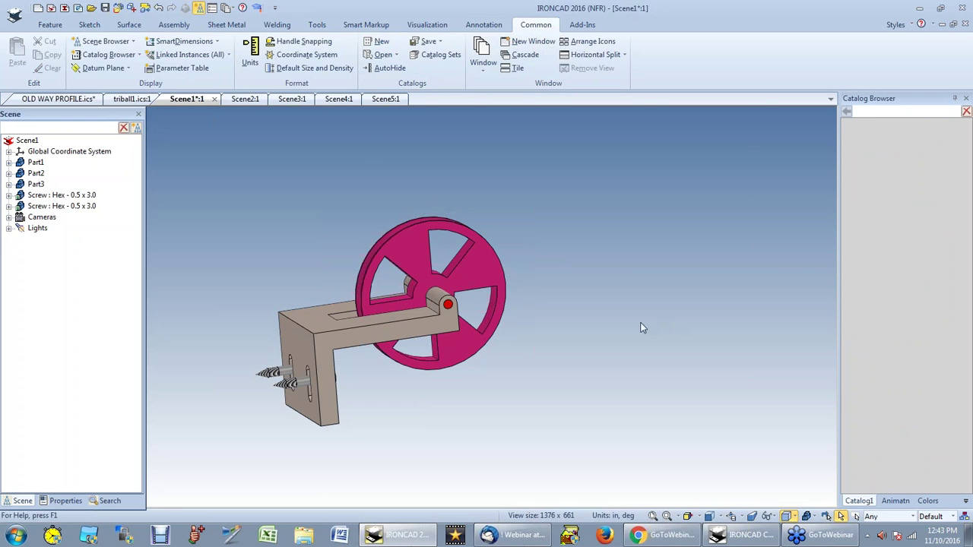
left_click(479, 271)
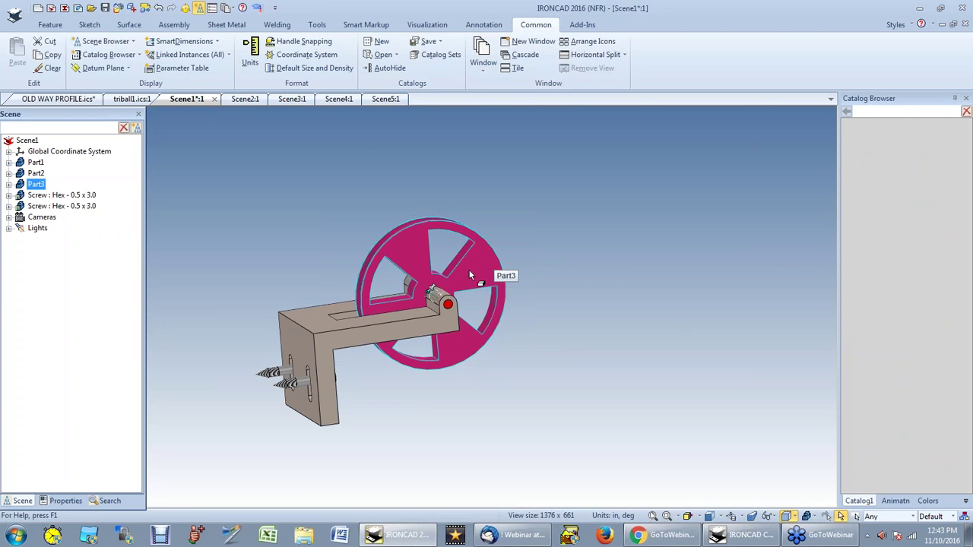
left_click_drag(874, 271, 874, 271)
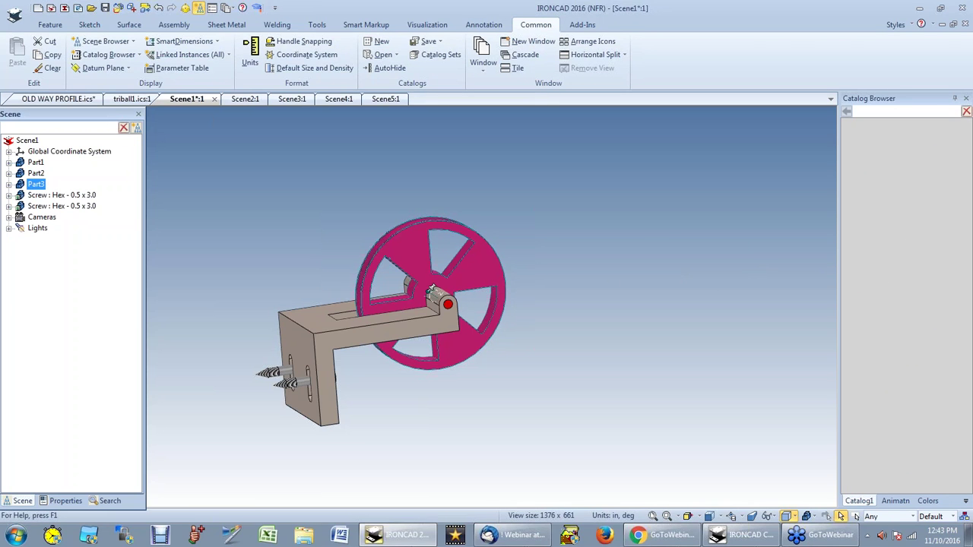
Step: Add the bracket and the red pin's cylinder shape to the new catalog
scroll(480, 310, "up", 3)
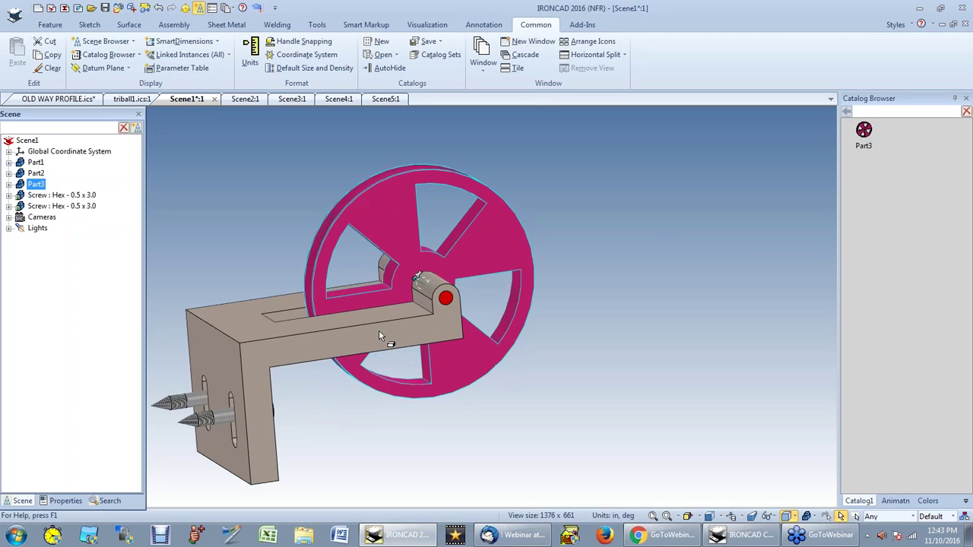
left_click_drag(604, 349, 887, 354)
scroll(404, 305, "up", 2)
scroll(404, 308, "up", 3)
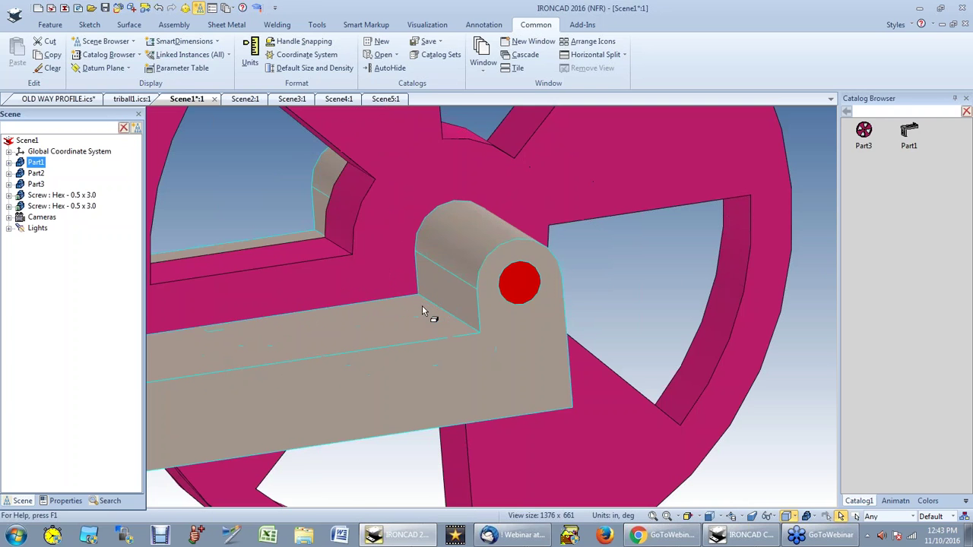
left_click(519, 290)
left_click(518, 290)
left_click_drag(576, 298, 878, 335)
left_click(807, 387)
Step: Place copies of the bracket, cylinder and disc from the new catalog in the empty space beside the assembly
scroll(806, 388, "down", 6)
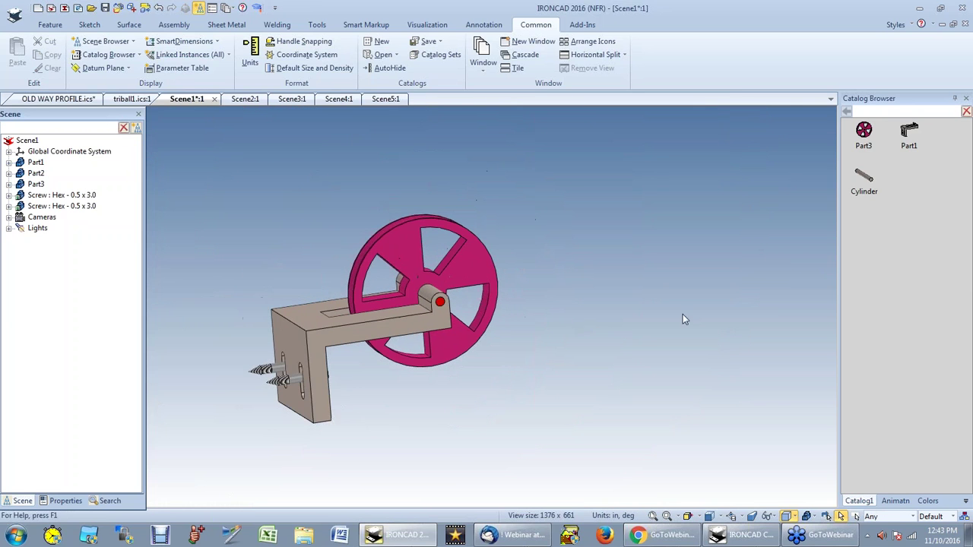
left_click_drag(909, 134, 674, 275)
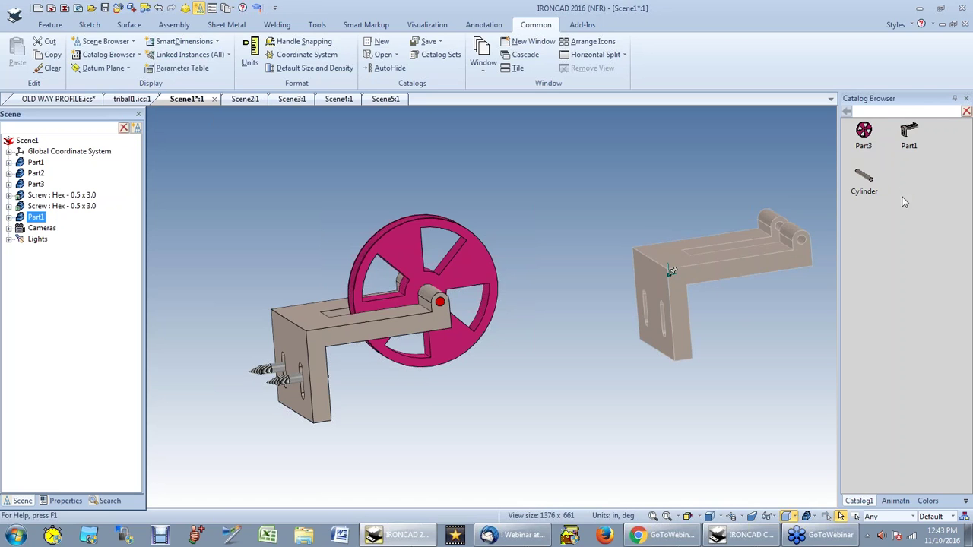
left_click_drag(864, 175, 707, 172)
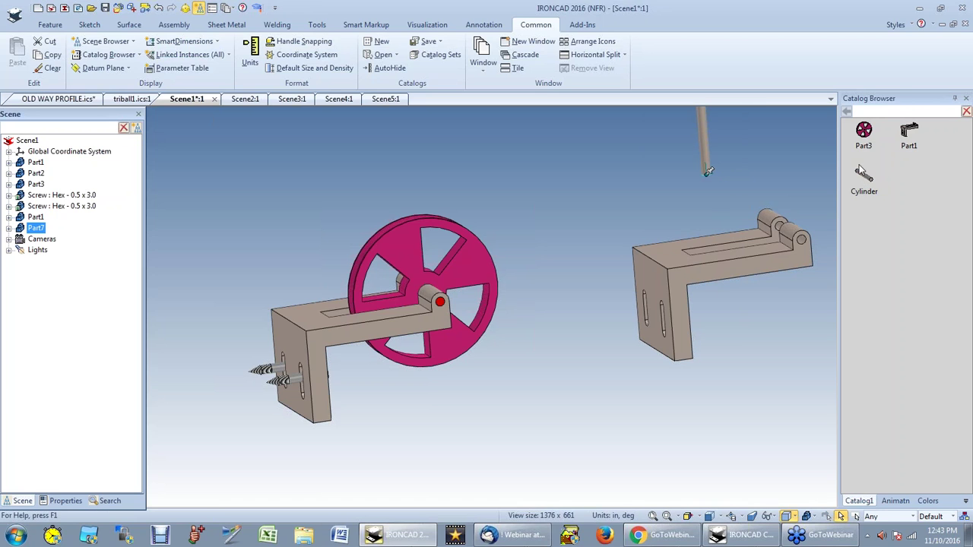
left_click_drag(864, 131, 635, 197)
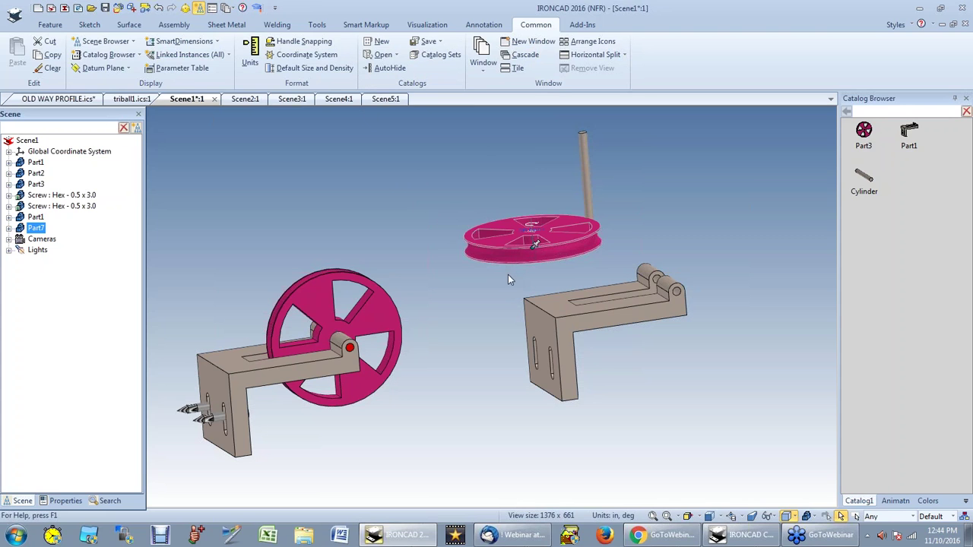
Step: Switch to the triball1.ics scene
scroll(528, 291, "down", 1)
scroll(529, 291, "up", 1)
scroll(530, 291, "down", 1)
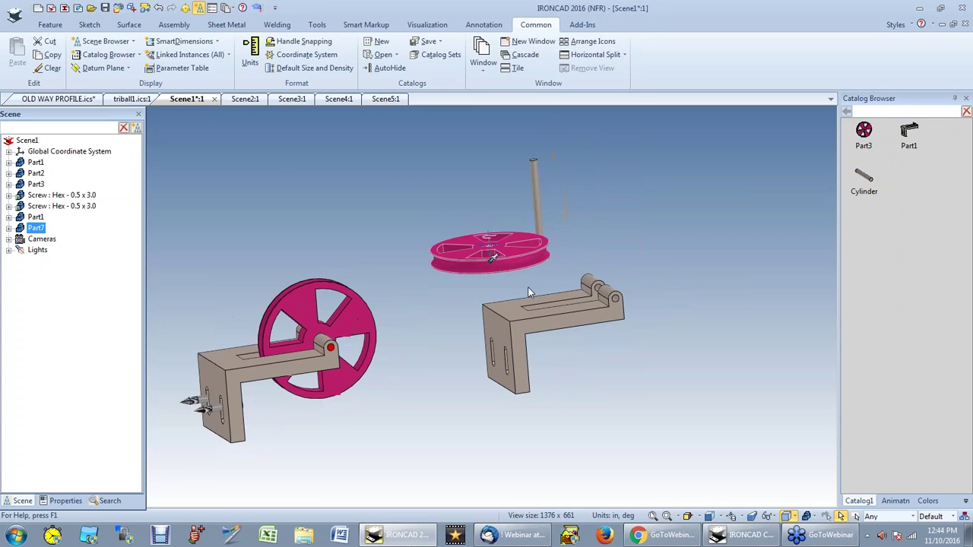
left_click(131, 100)
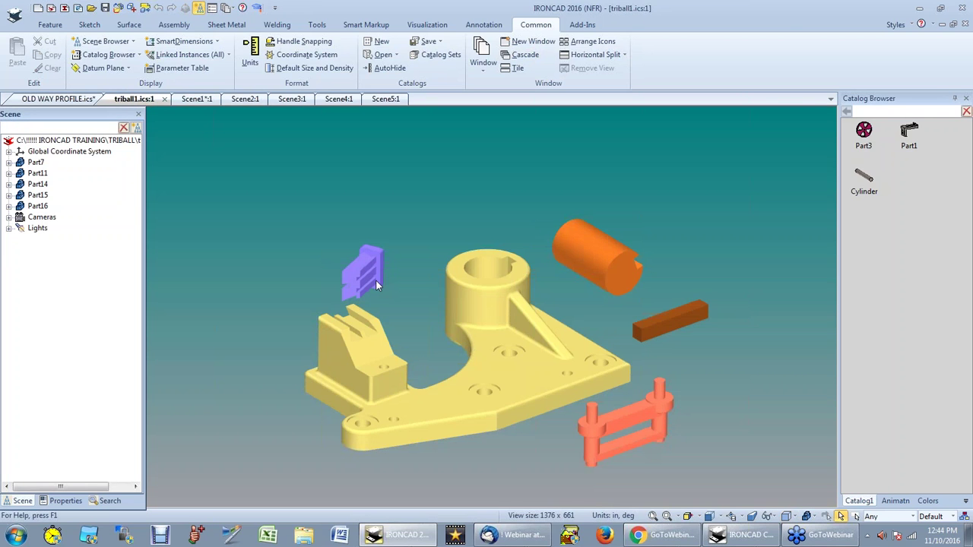
Step: Align the purple part parallel to the slot edge on the yellow base's raised block with the TriBall
middle_click_drag(415, 371, 435, 400)
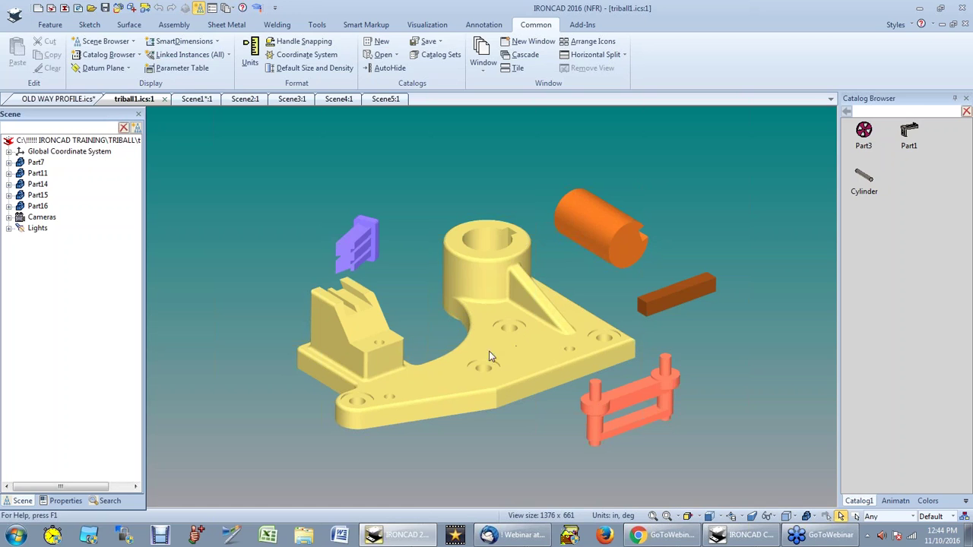
scroll(370, 261, "up", 2)
left_click(369, 256)
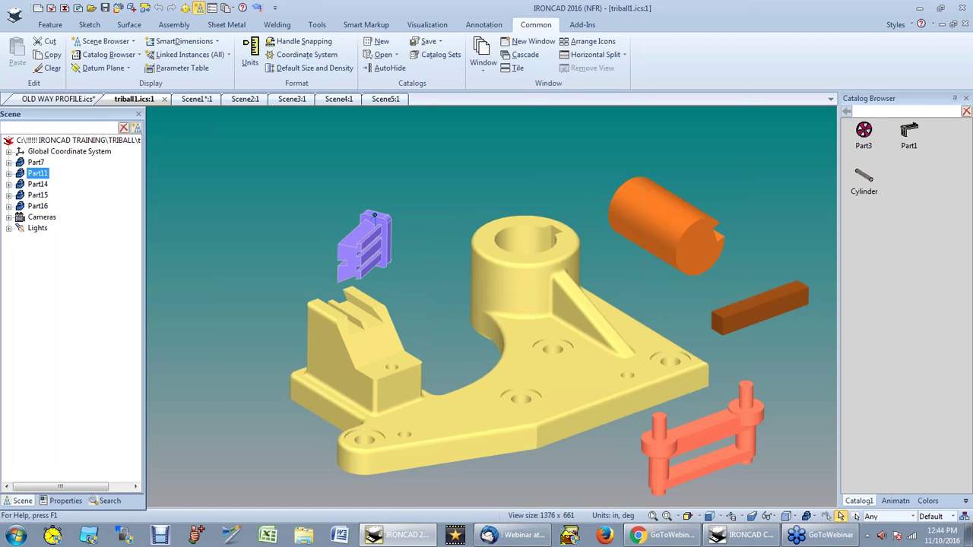
key("F10")
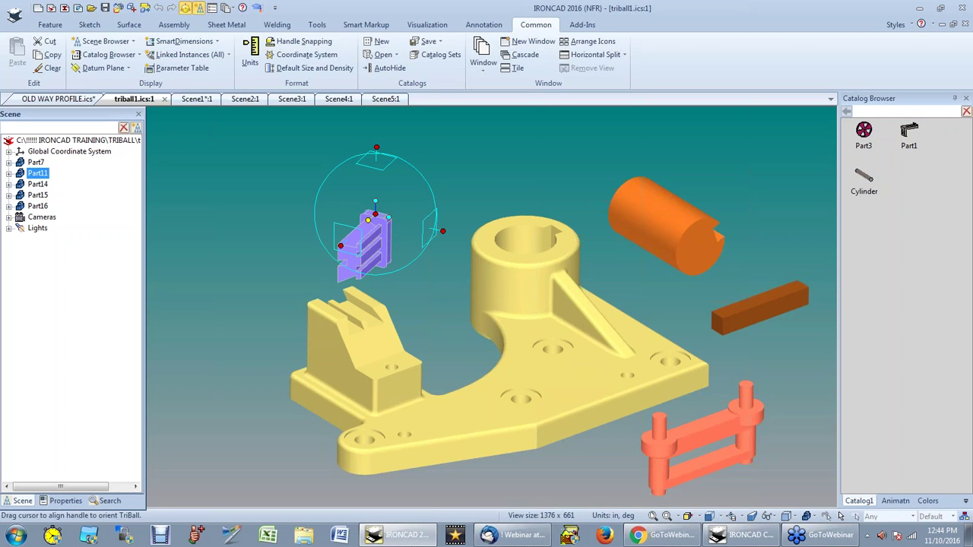
right_click(374, 220)
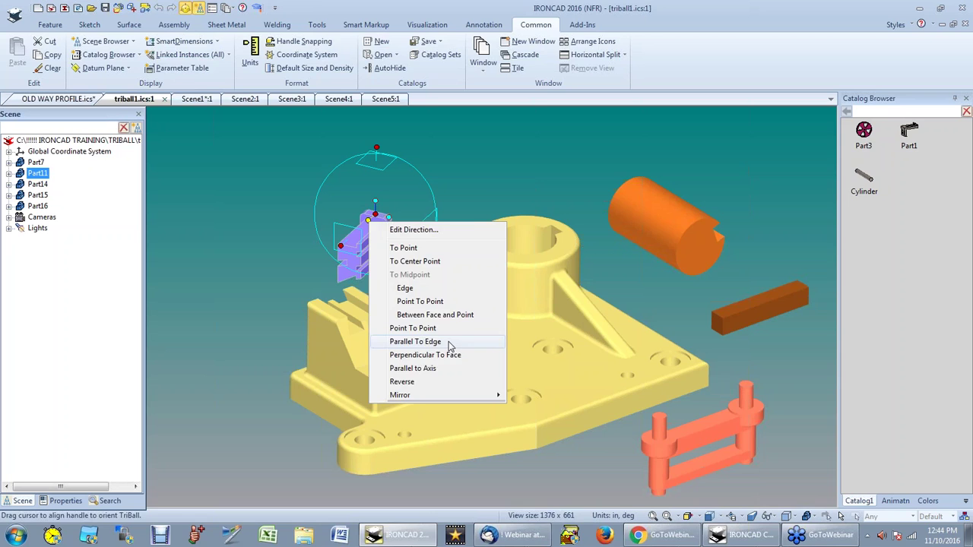
left_click(415, 342)
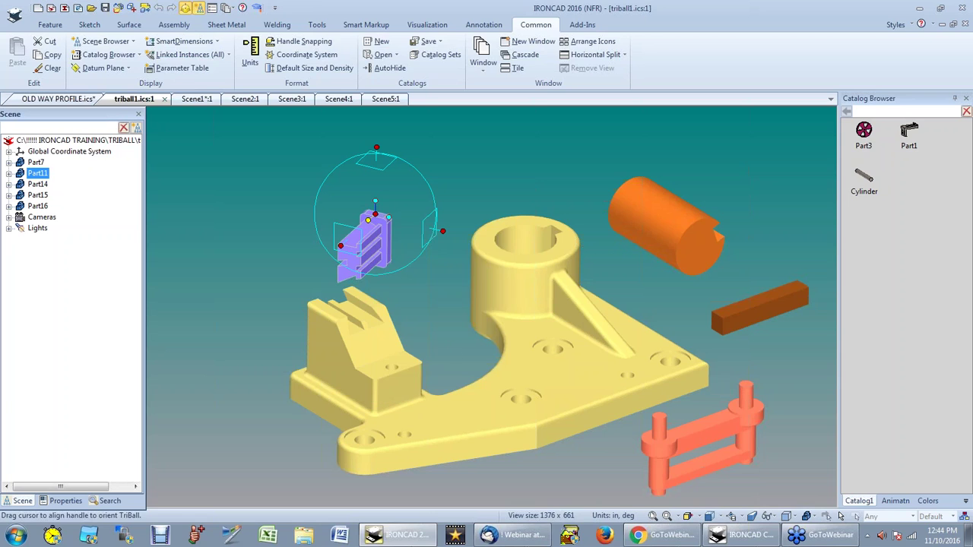
left_click(364, 305)
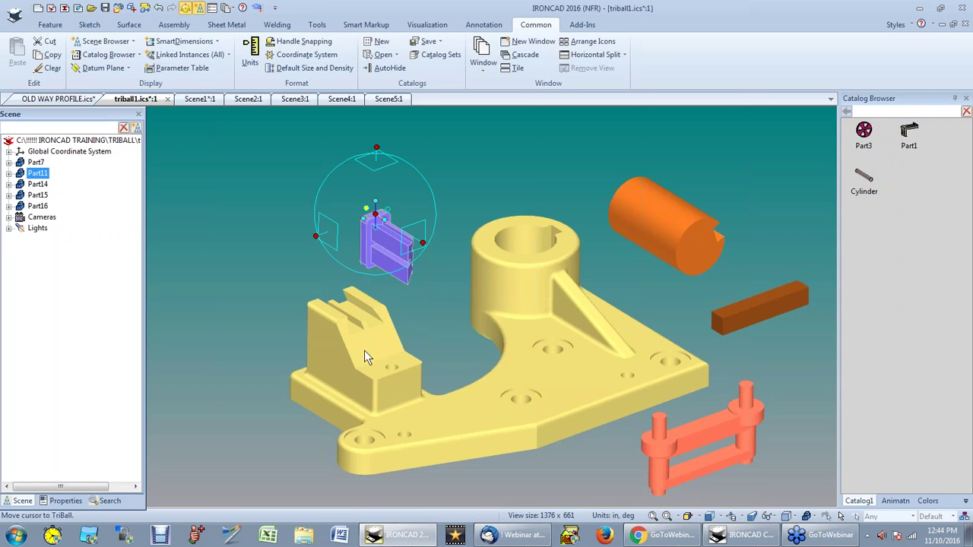
Step: Rotate the purple part 90° about the TriBall axis that runs along its length
key("F3")
left_click_drag(379, 352, 465, 341)
middle_click_drag(466, 341, 379, 351)
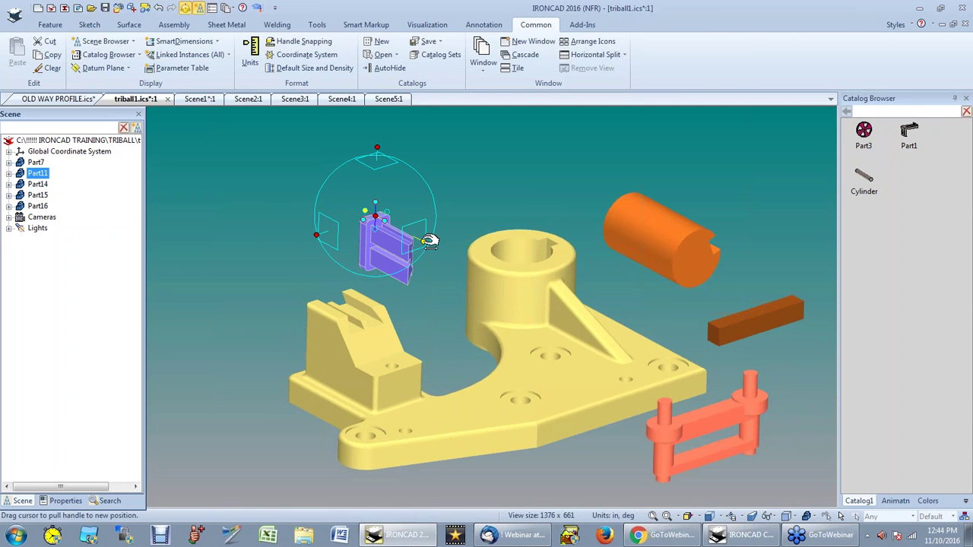
left_click(429, 242)
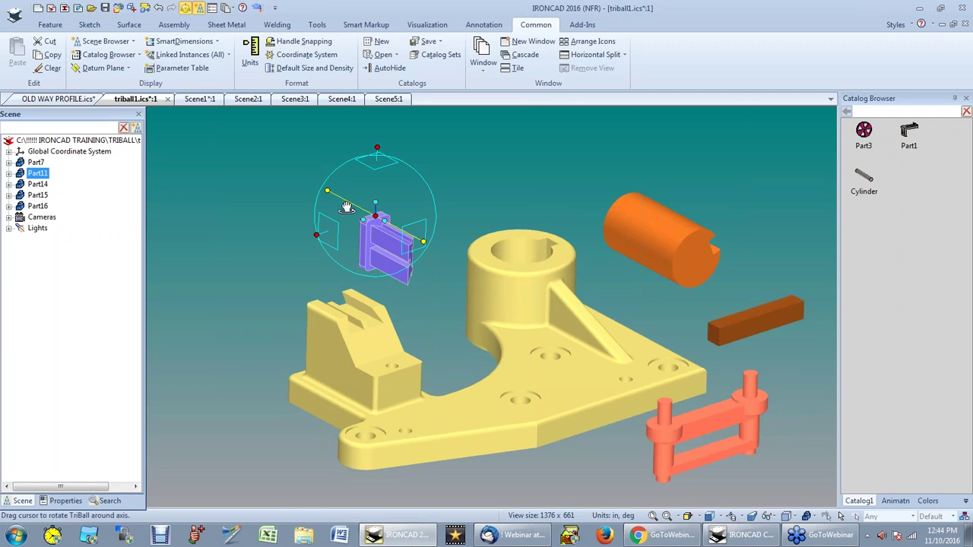
left_click_drag(347, 206, 348, 252)
left_click(319, 262)
type("90")
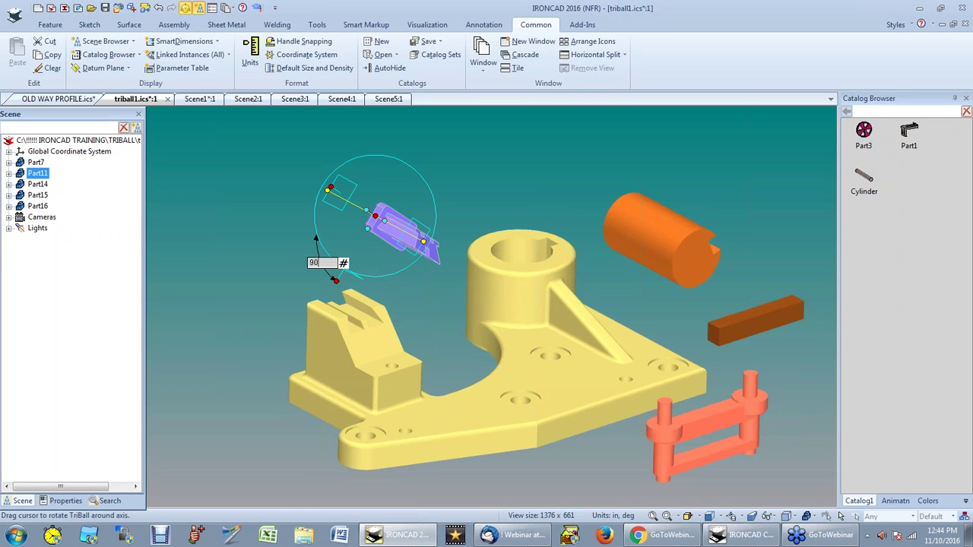
key("Return")
key("F10")
Step: Relocate only the TriBall to the corner point at the purple part's dovetail end, leaving the part in place
left_click(293, 269)
middle_click_drag(336, 281, 456, 267)
mouse_move(456, 266)
left_mouse_down()
mouse_move(497, 265)
mouse_move(419, 275)
mouse_move(349, 269)
mouse_move(454, 275)
left_mouse_up()
middle_click_drag(454, 274, 443, 289)
left_click(422, 237)
key("F10")
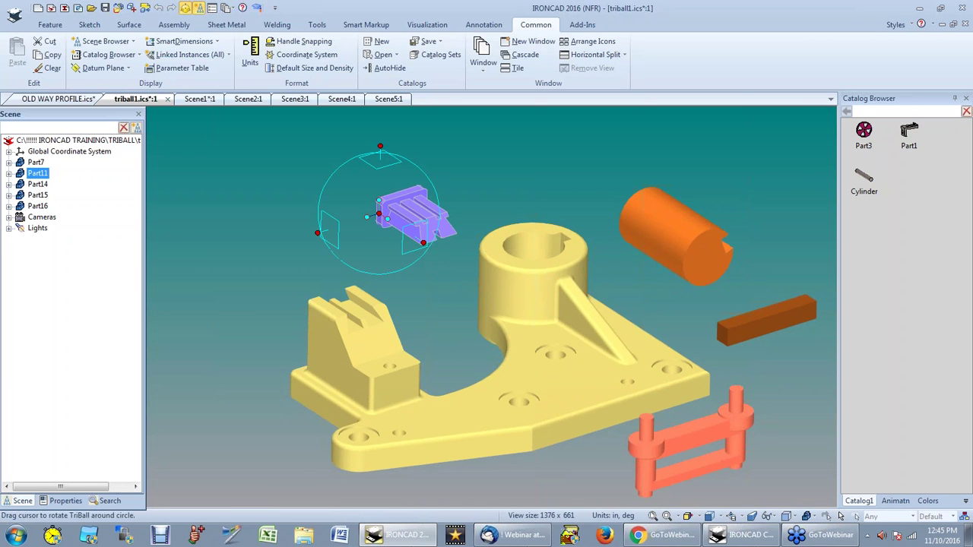
scroll(409, 262, "up", 2)
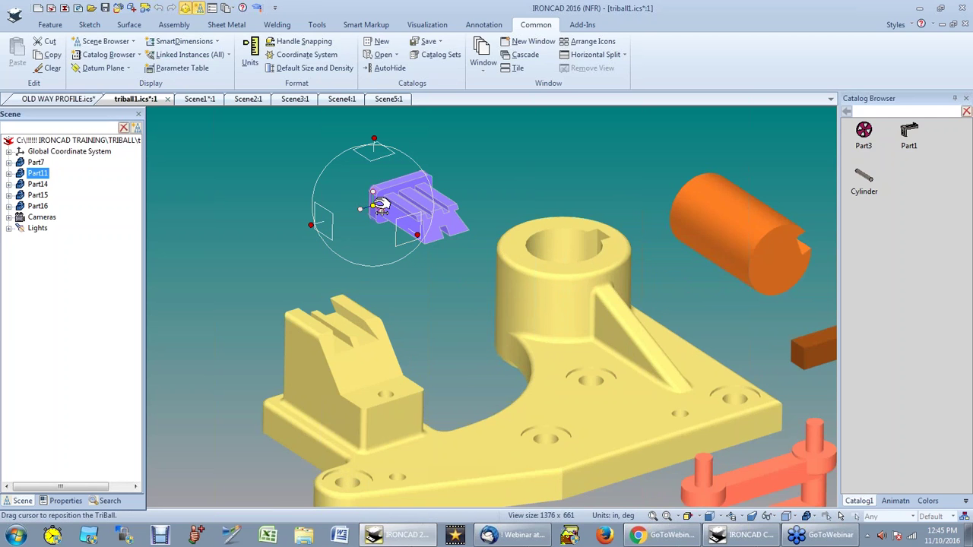
right_click(373, 202)
left_click(424, 268)
left_click(469, 229)
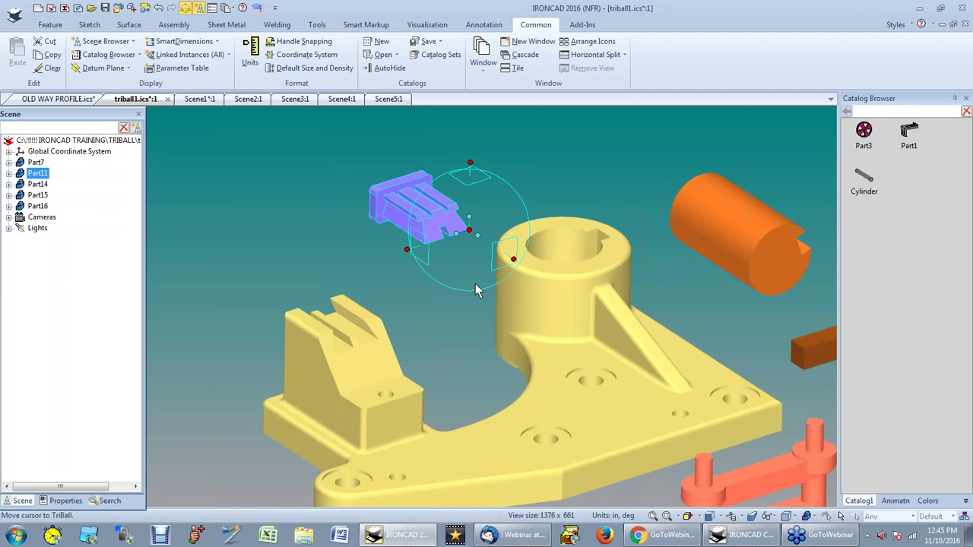
Step: Move the purple part by its TriBall corner to the matching corner point of the slot in the raised block
right_click(470, 229)
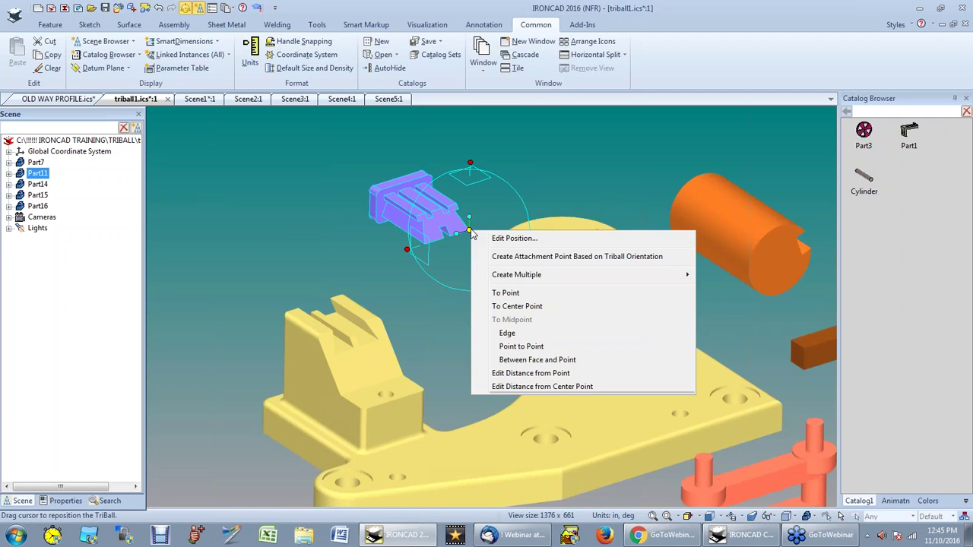
left_click(518, 295)
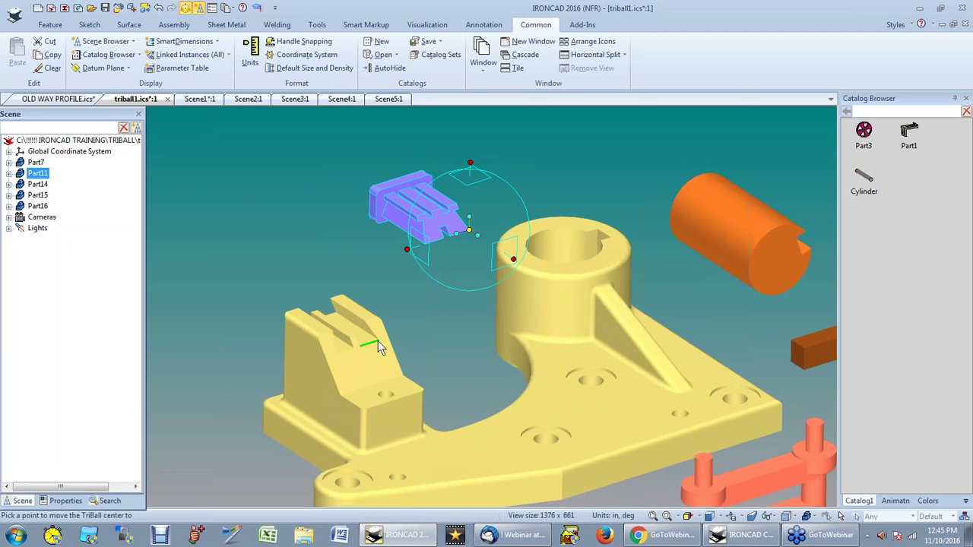
left_click(378, 341)
left_click(441, 329)
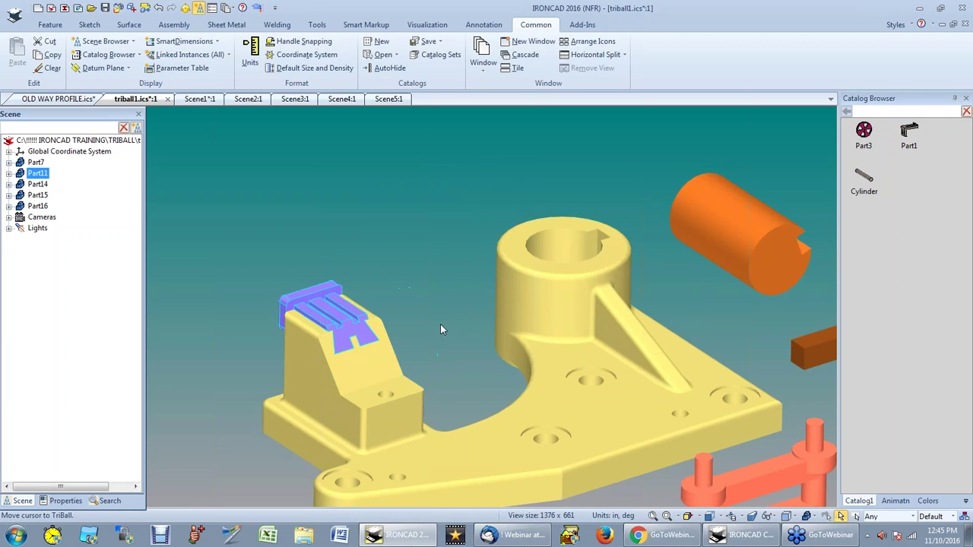
Step: Rotate the red link part 180° about its lengthwise TriBall axis to turn it upside down
middle_click_drag(340, 374, 525, 363)
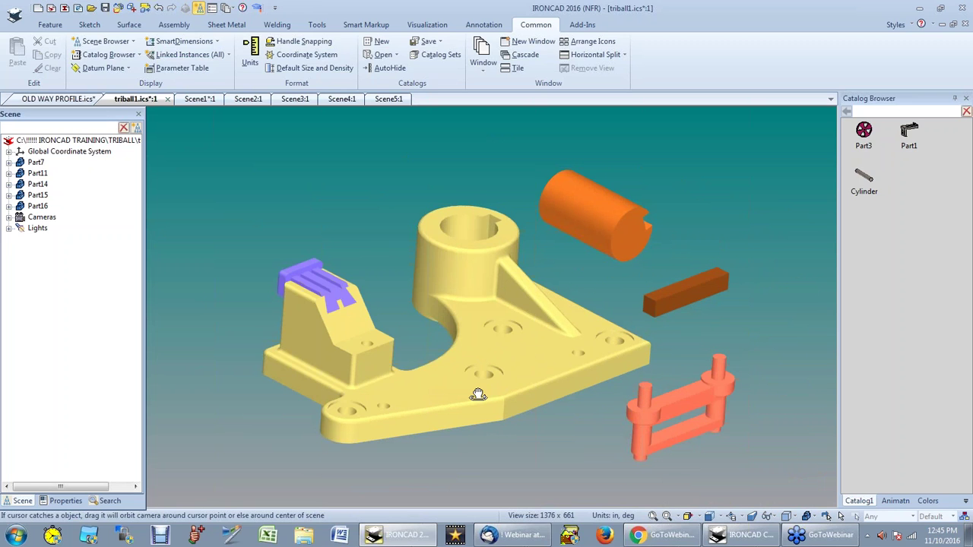
mouse_move(495, 380)
middle_mouse_down()
mouse_move(466, 383)
mouse_move(515, 387)
mouse_move(504, 387)
middle_mouse_up()
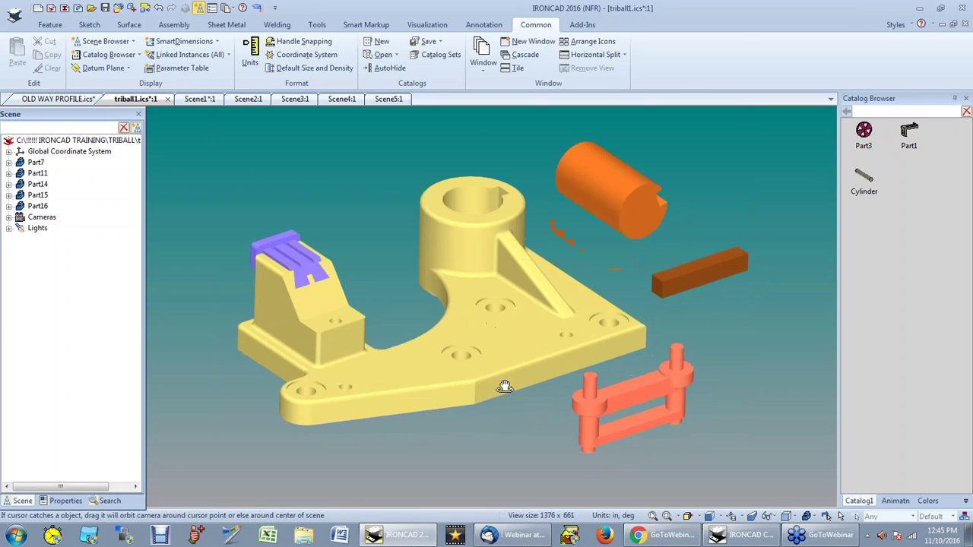
left_click(601, 402)
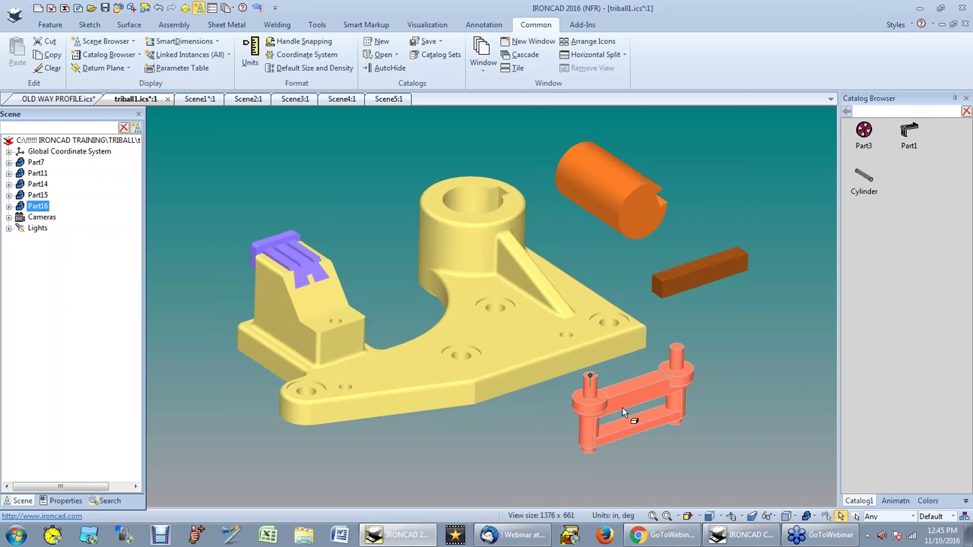
key("F10")
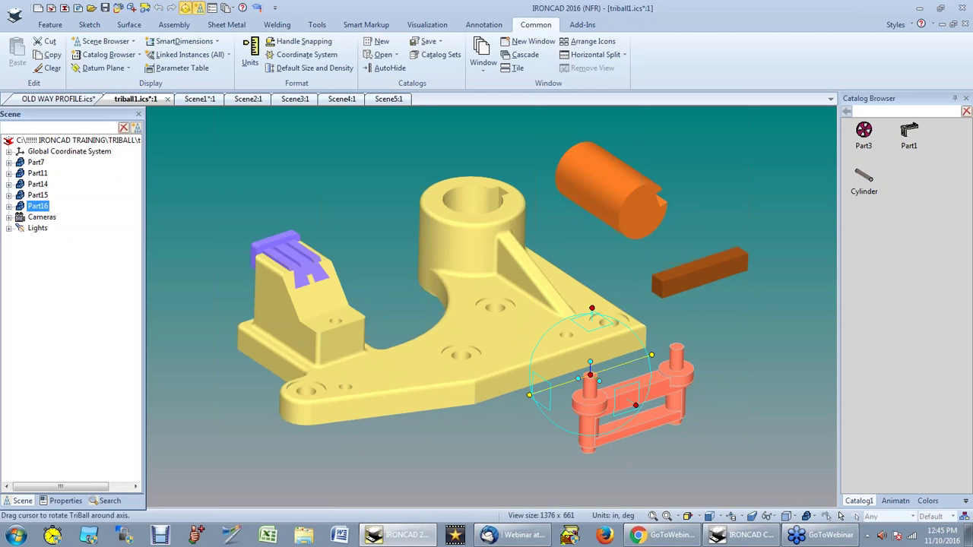
left_click_drag(573, 361, 577, 424)
type("180")
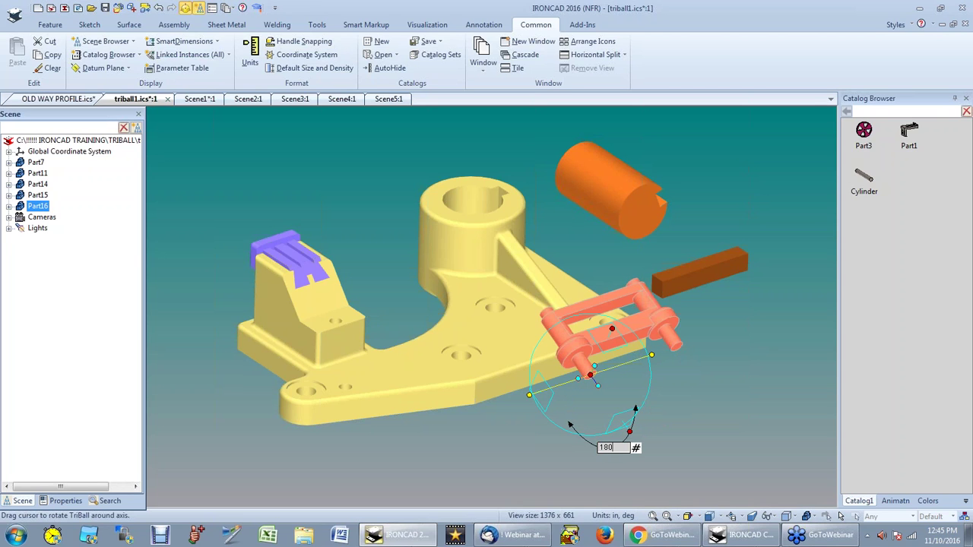
key("Return")
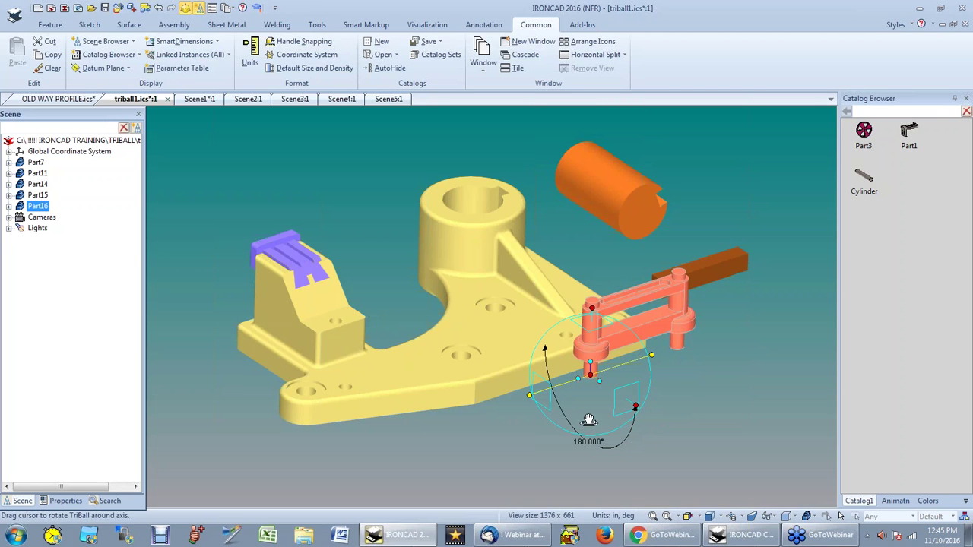
Step: Relocate only the TriBall to the center point of the collar around the red link's near pin
scroll(589, 416, "up", 1)
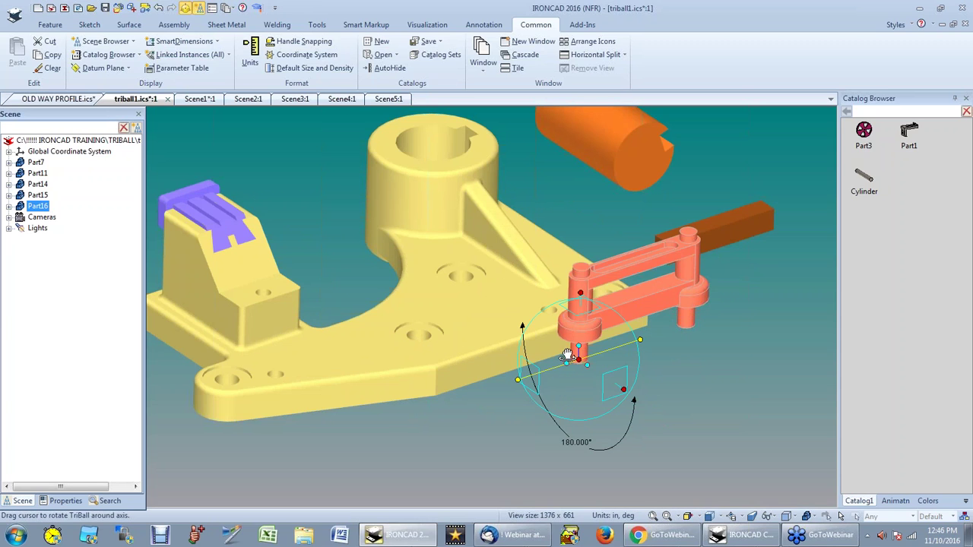
key("F10")
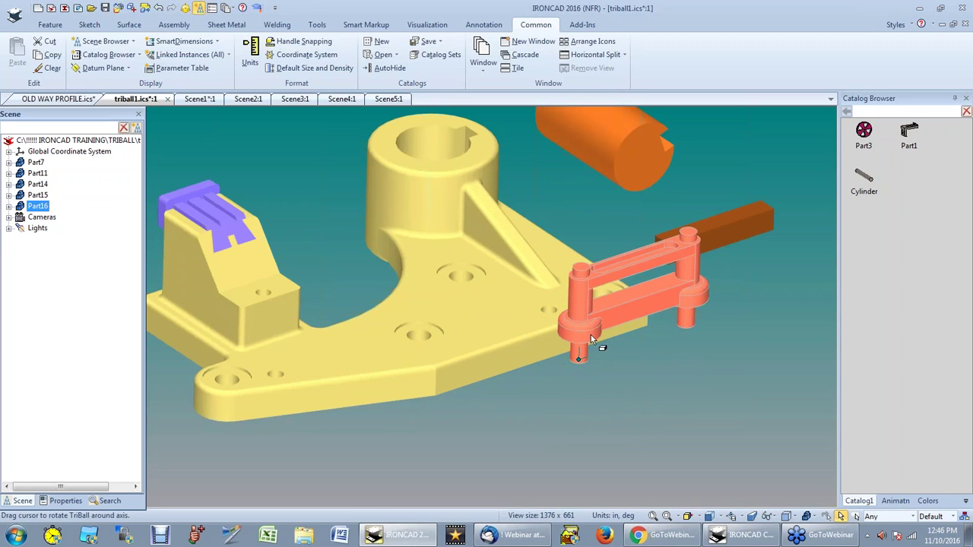
key("F3")
left_click_drag(588, 380, 584, 339)
left_click_drag(525, 306, 431, 343)
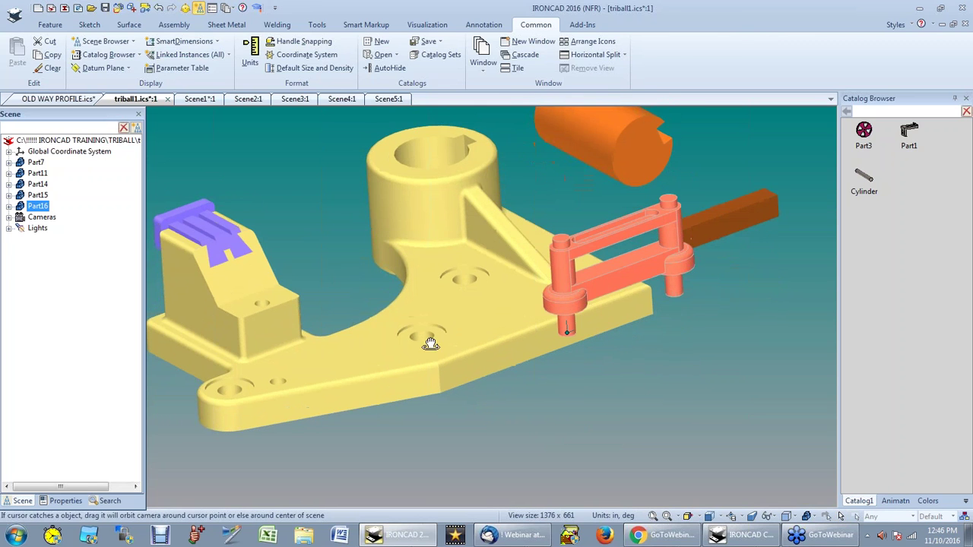
key("Escape")
key("F10")
scroll(581, 372, "up", 2)
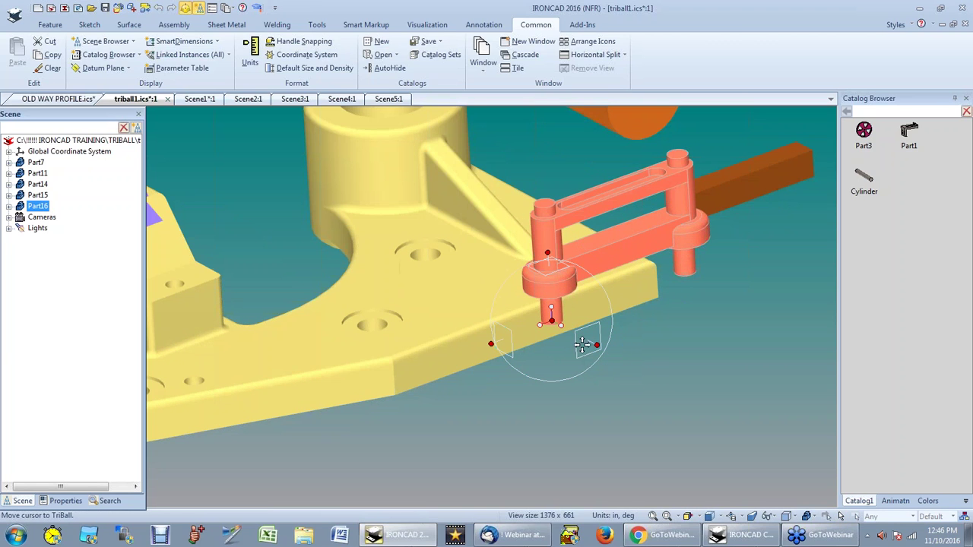
right_click(552, 321)
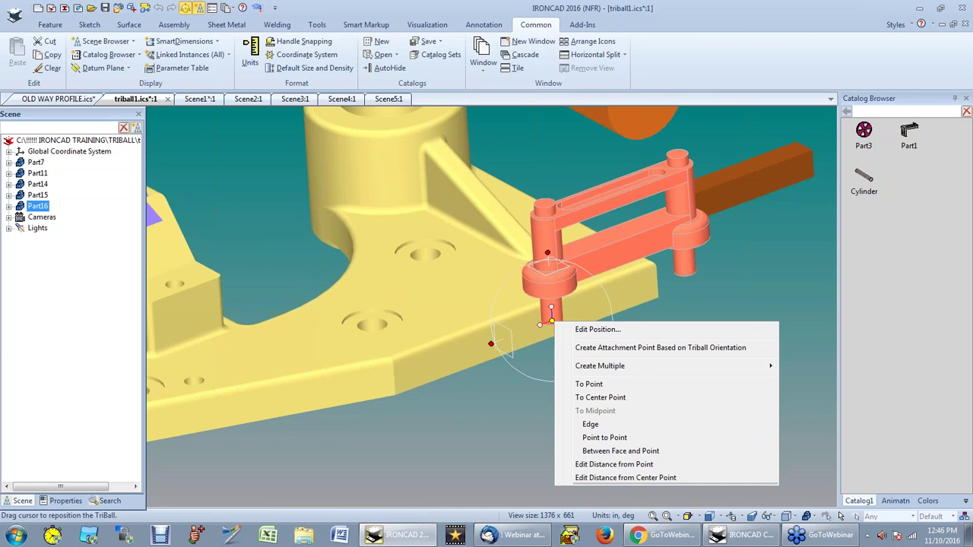
left_click(604, 398)
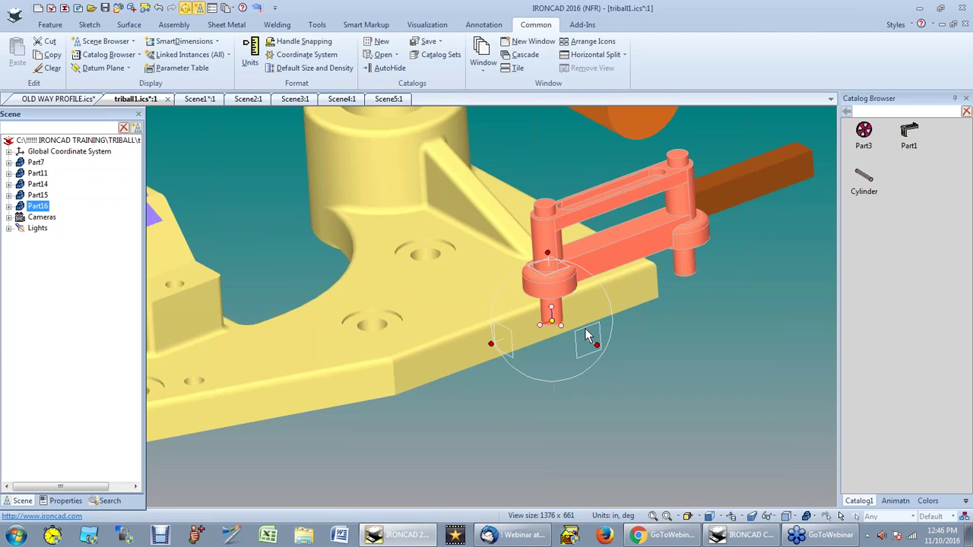
left_click(557, 302)
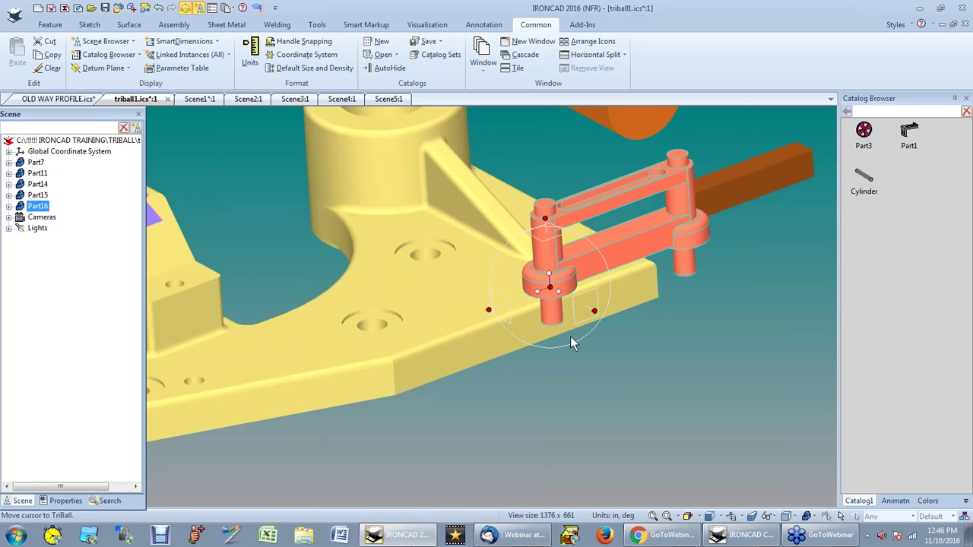
Step: Move the red link by its collar center to the center point of the front counterbored hole in the yellow base
right_click(551, 287)
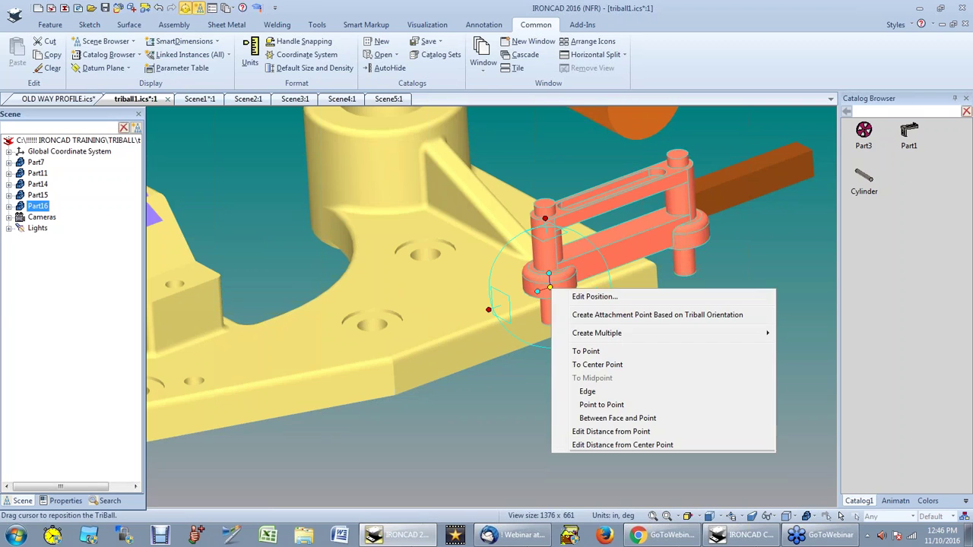
left_click(613, 364)
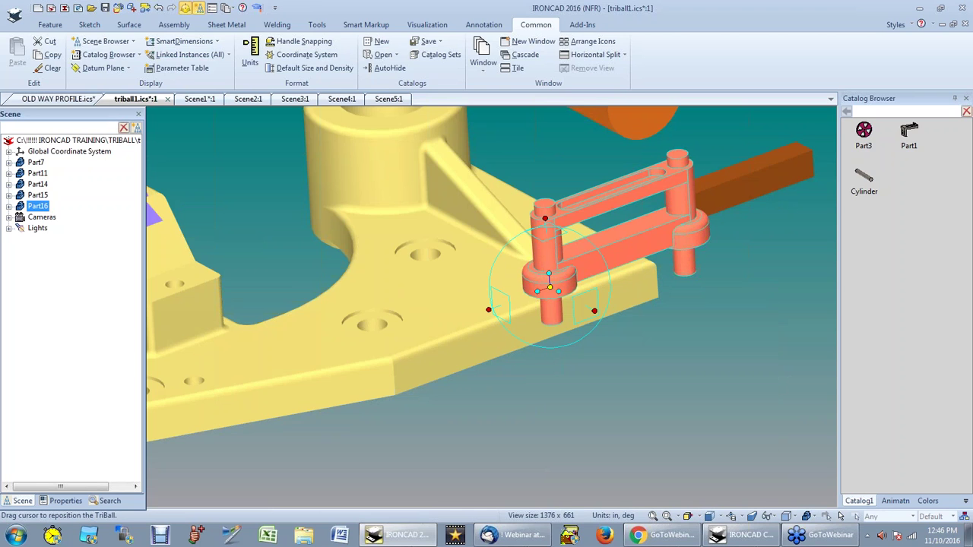
left_click(384, 324)
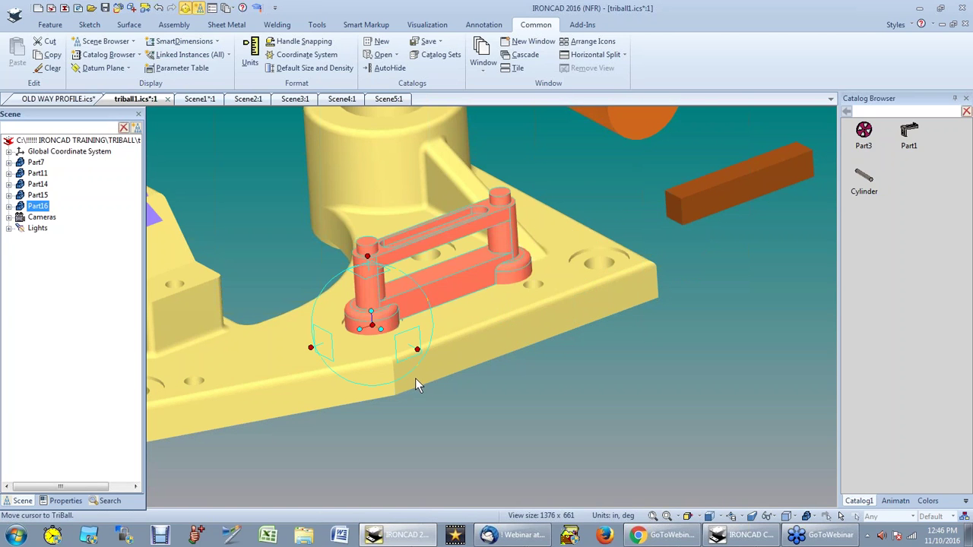
Step: Swing the red link about its near pin by orienting its lengthwise TriBall handle to the center of the counterbored hole beside the arc cutout
middle_click_drag(419, 373, 421, 150)
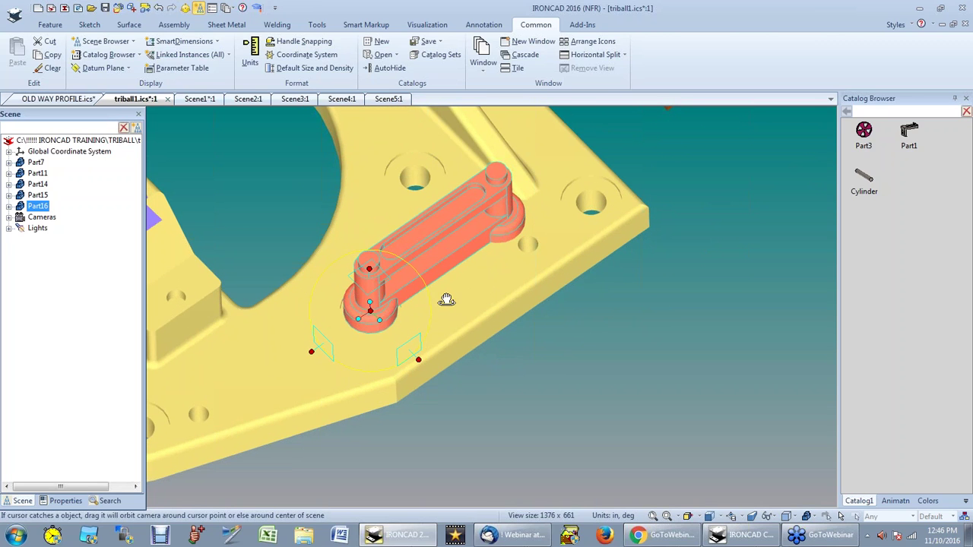
middle_click_drag(446, 300, 448, 306)
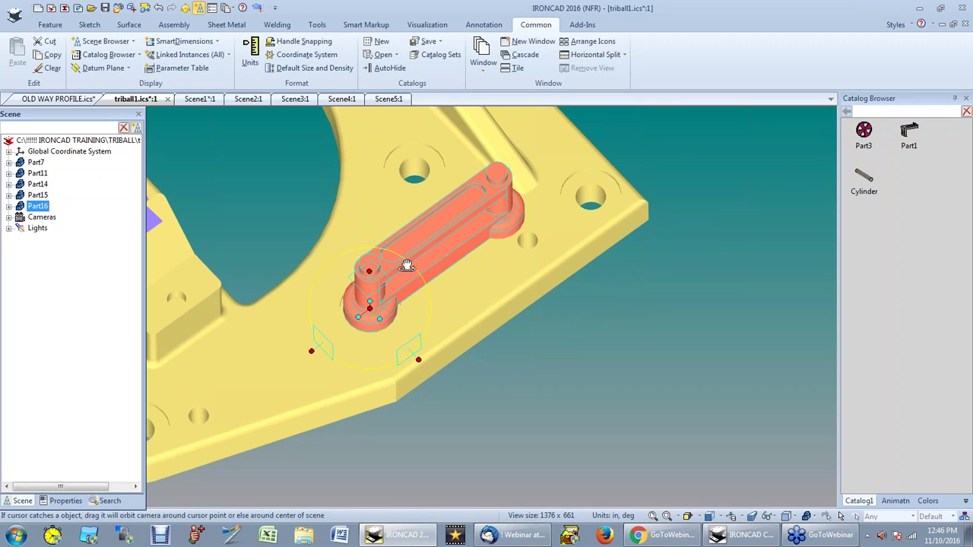
key("F3")
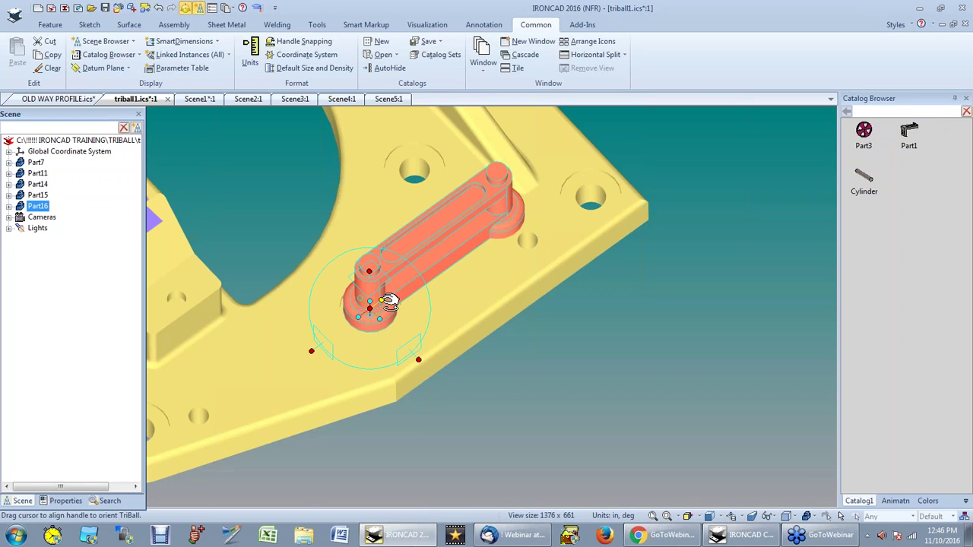
right_click(387, 301)
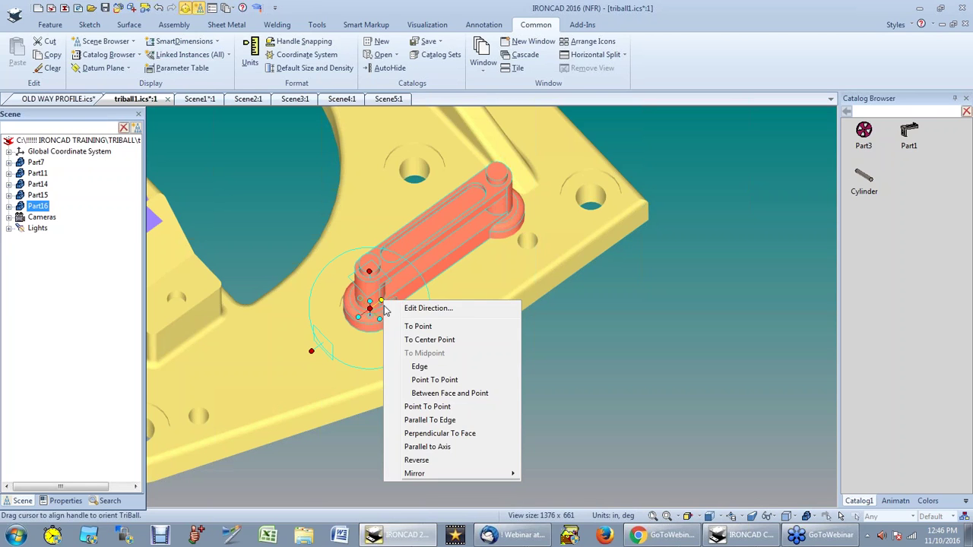
left_click(412, 326)
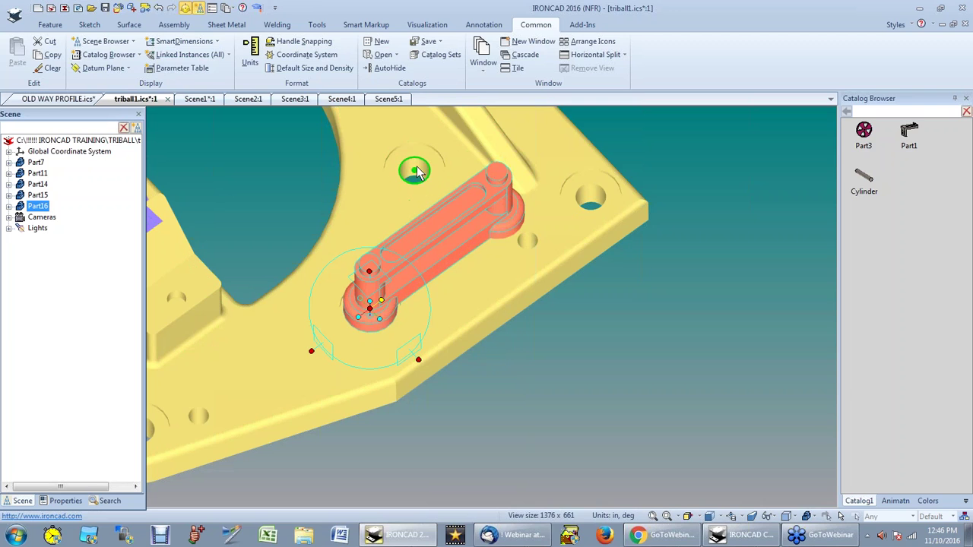
left_click(416, 190)
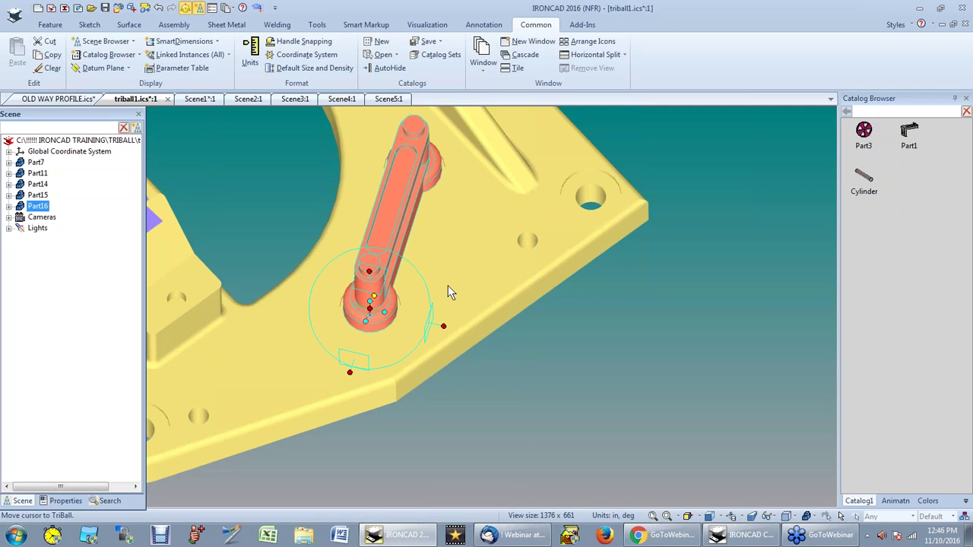
key("F10")
Step: Stand the orange cylinder upright by aligning its lengthwise TriBall axis parallel to the vertical keyway edge in the yellow boss
left_click_drag(460, 429, 469, 391)
key("Escape")
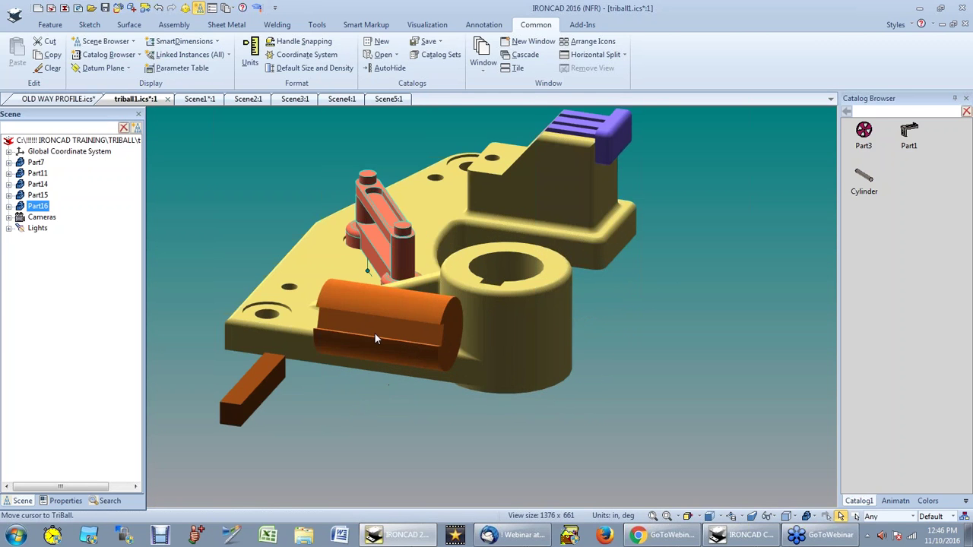
left_click(374, 332)
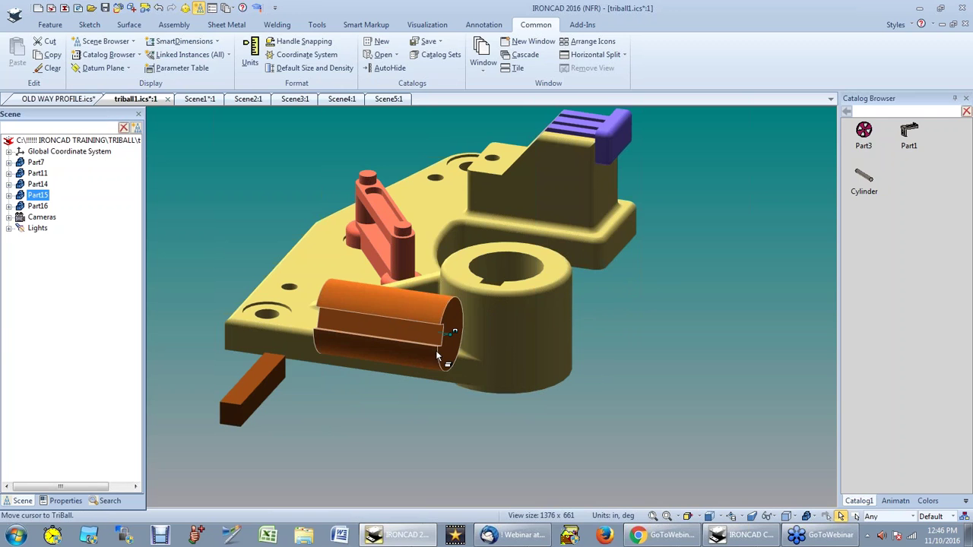
key("F10")
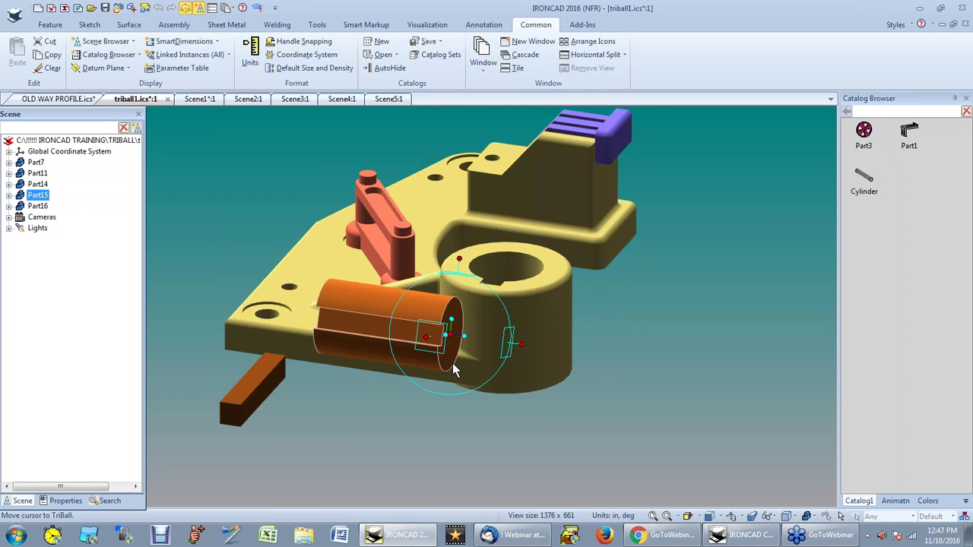
scroll(456, 357, "up", 2)
right_click(462, 326)
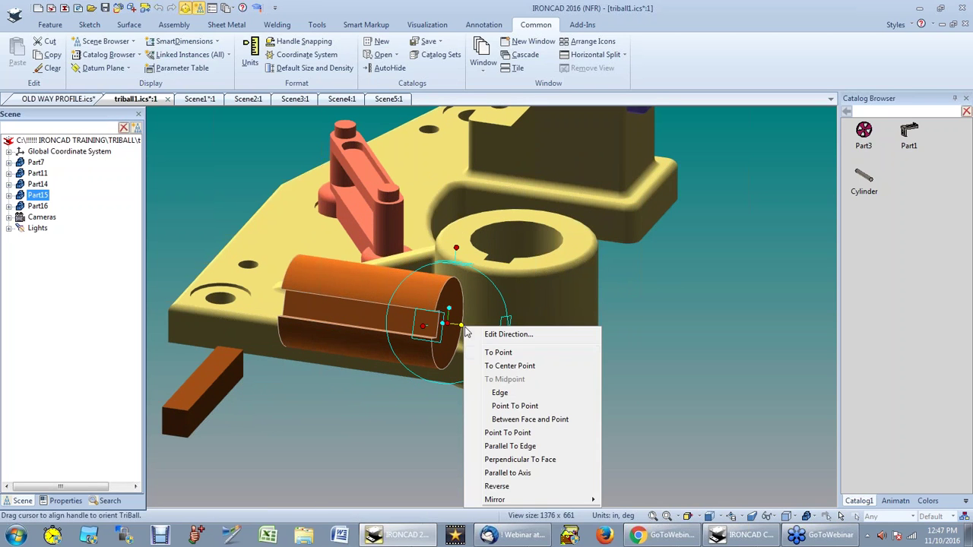
left_click(522, 447)
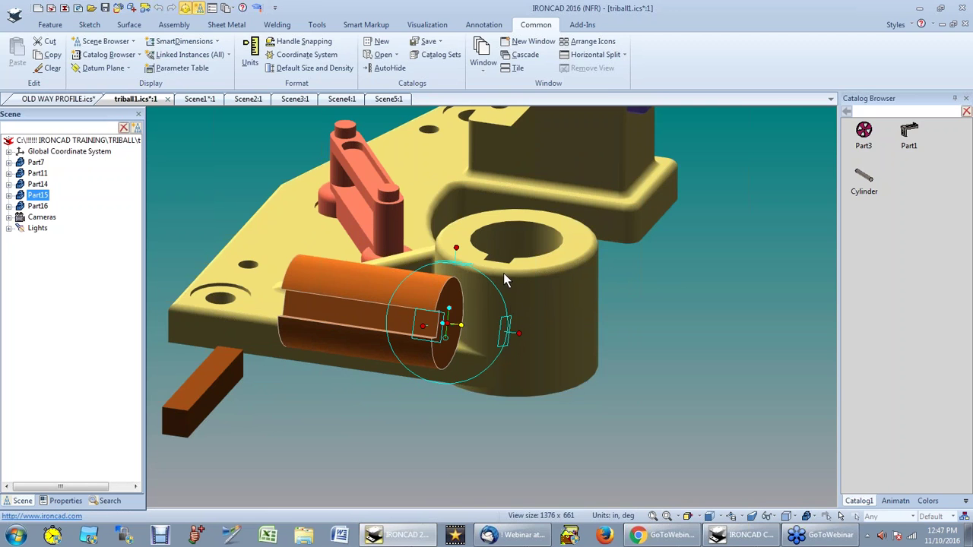
scroll(502, 273, "up", 4)
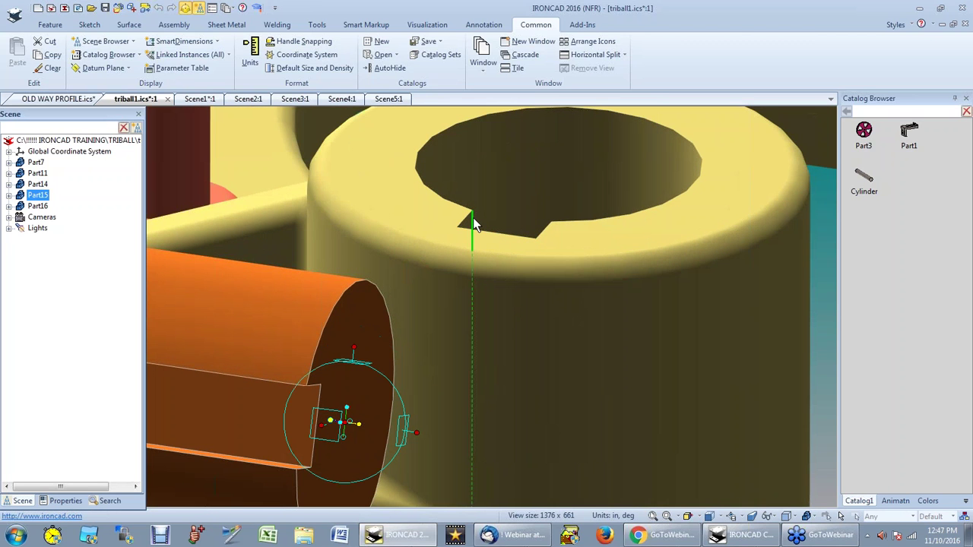
left_click(473, 220)
scroll(462, 360, "down", 4)
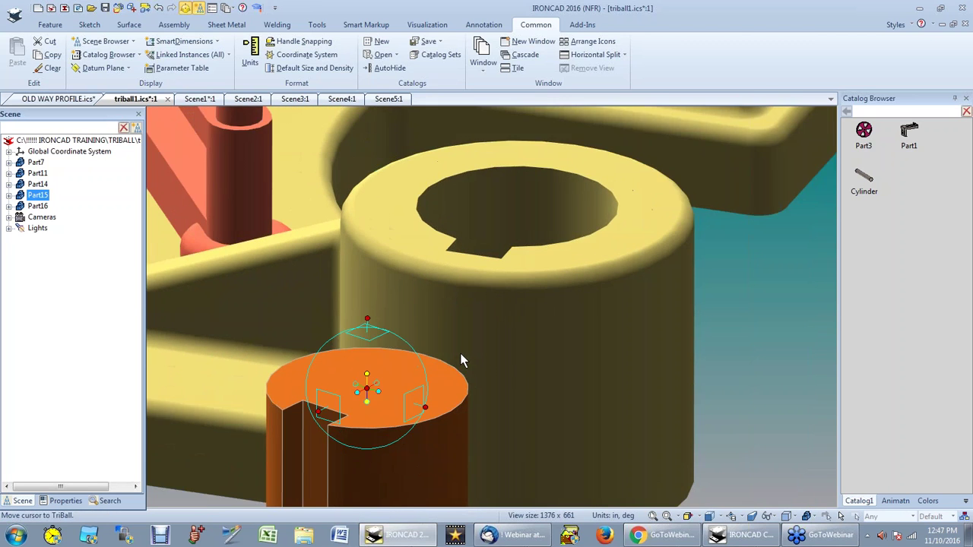
Step: Move the orange cylinder by its top-face TriBall center to the center point of the yellow boss bore
scroll(468, 361, "down", 2)
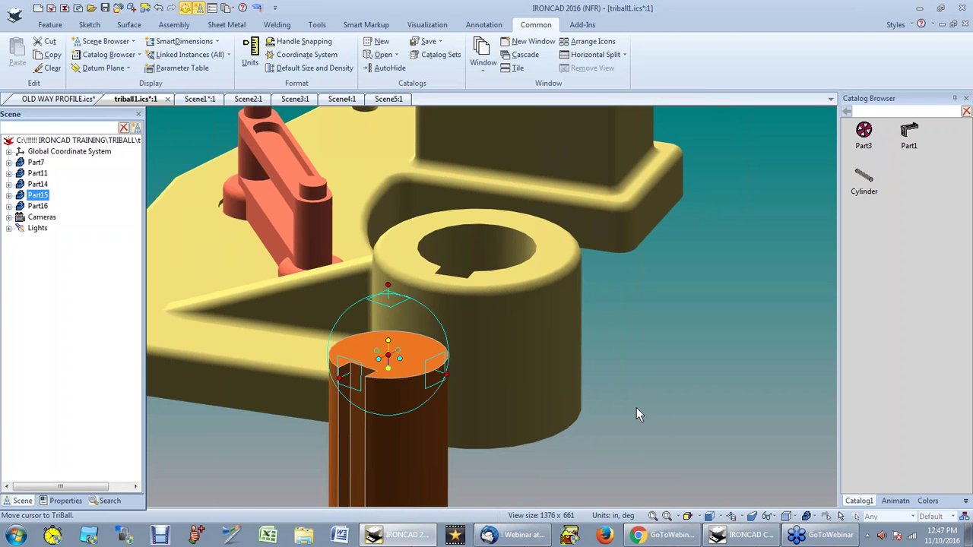
right_click(390, 354)
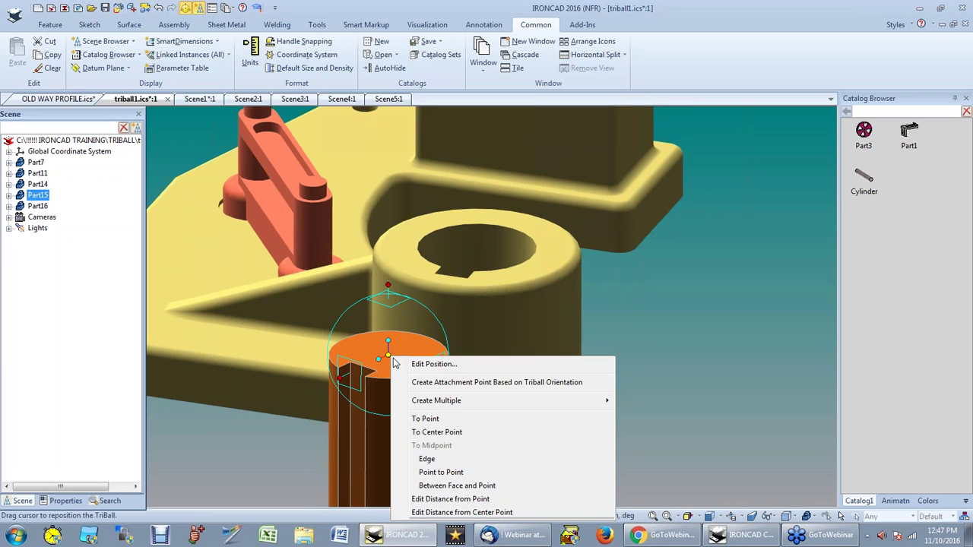
left_click(441, 432)
left_click(516, 264)
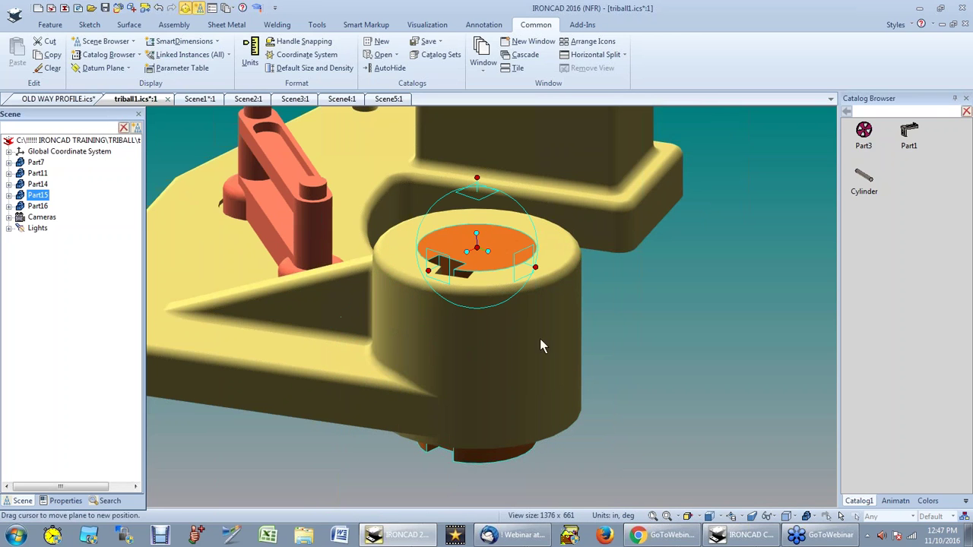
Step: Rotate the orange cylinder about its constrained vertical axis, orienting a TriBall handle to a point on the boss keyway so both slots align
scroll(435, 300, "up", 4)
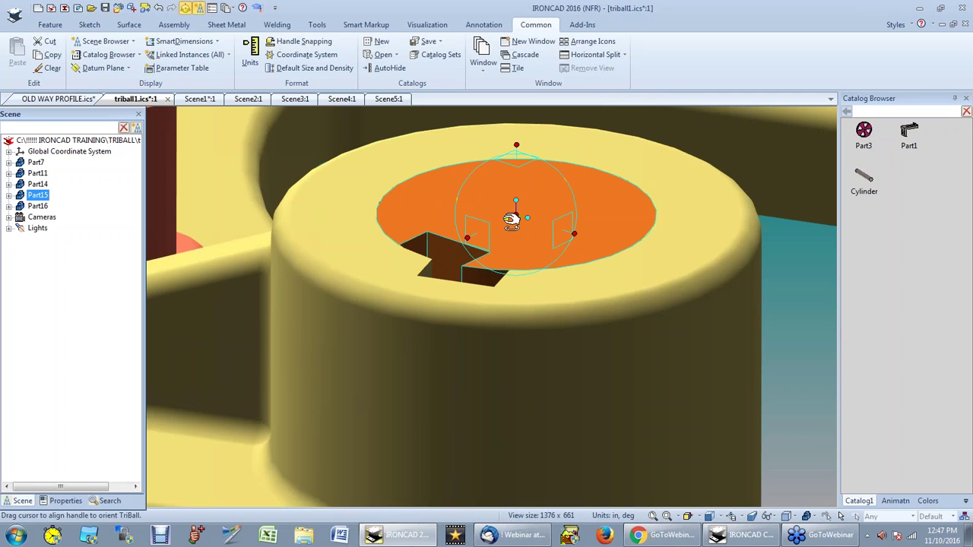
right_click(507, 220)
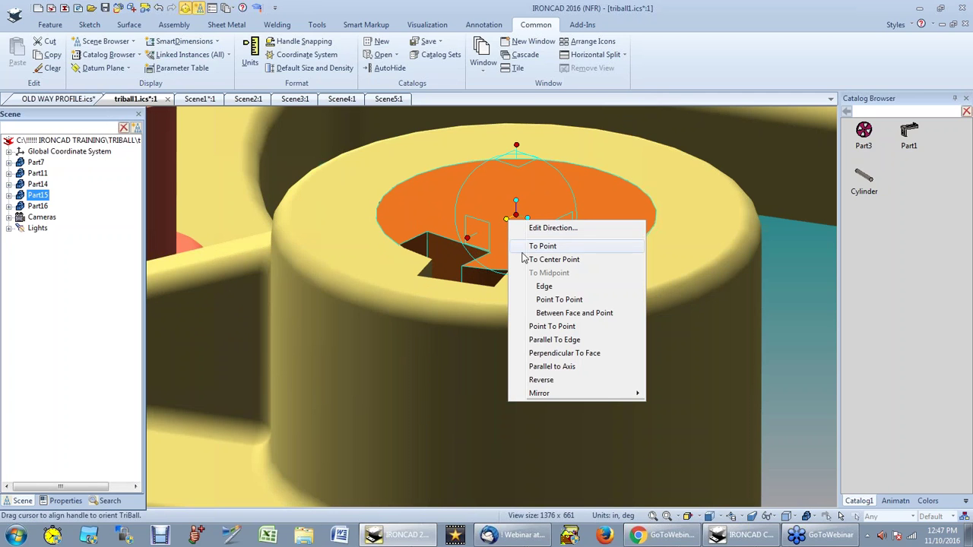
left_click(516, 147)
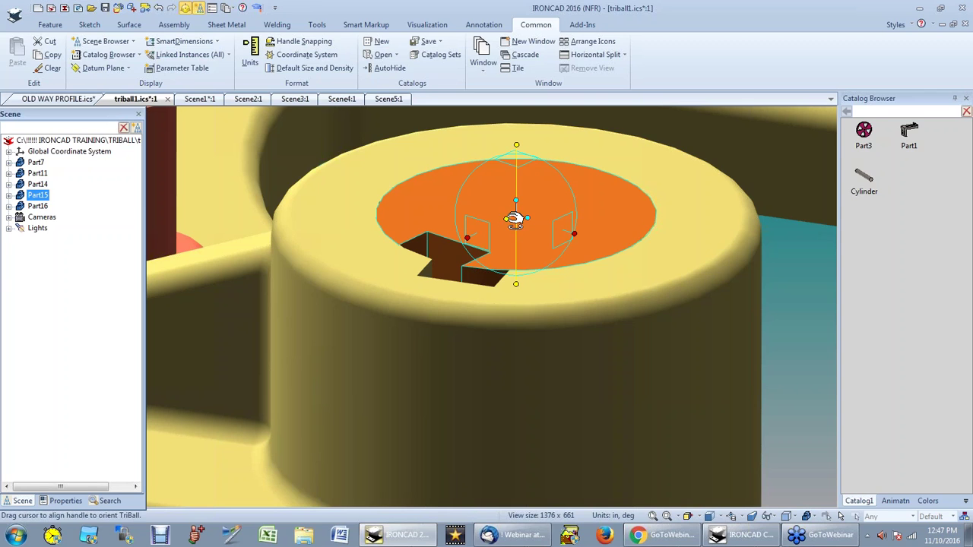
right_click(511, 220)
left_click(552, 245)
left_click(458, 281)
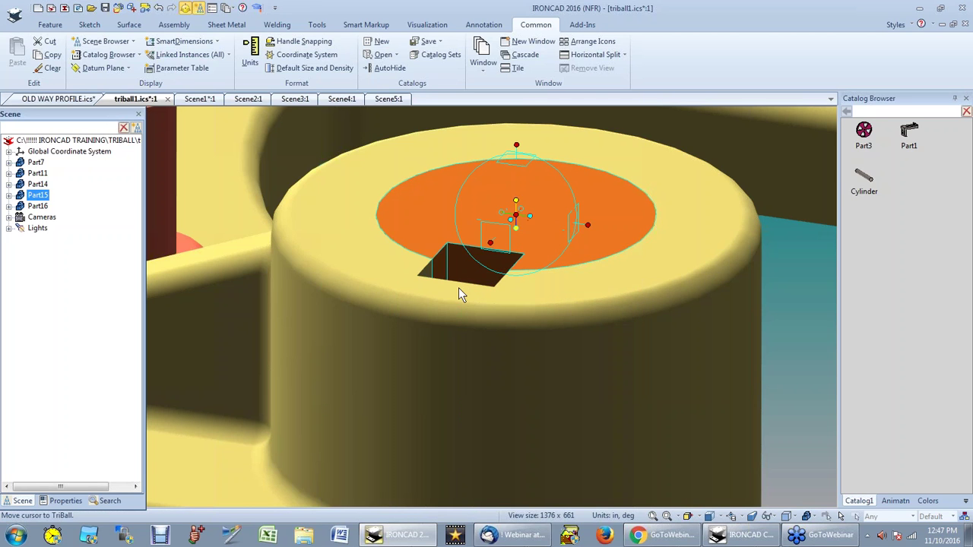
key("F10")
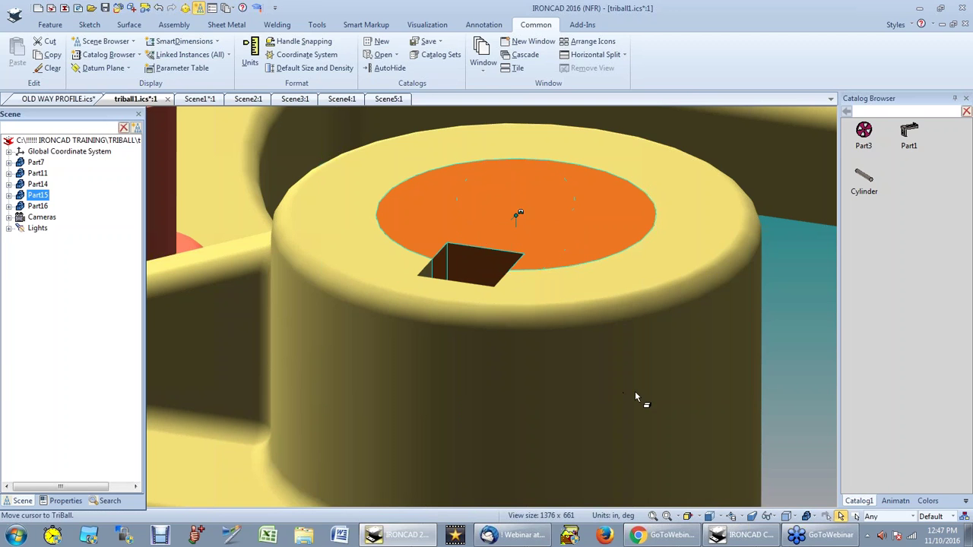
Step: Stand the brown key bar upright by aligning its lengthwise TriBall axis parallel to the vertical edge of the boss keyway
scroll(635, 391, "down", 7)
scroll(319, 378, "up", 3)
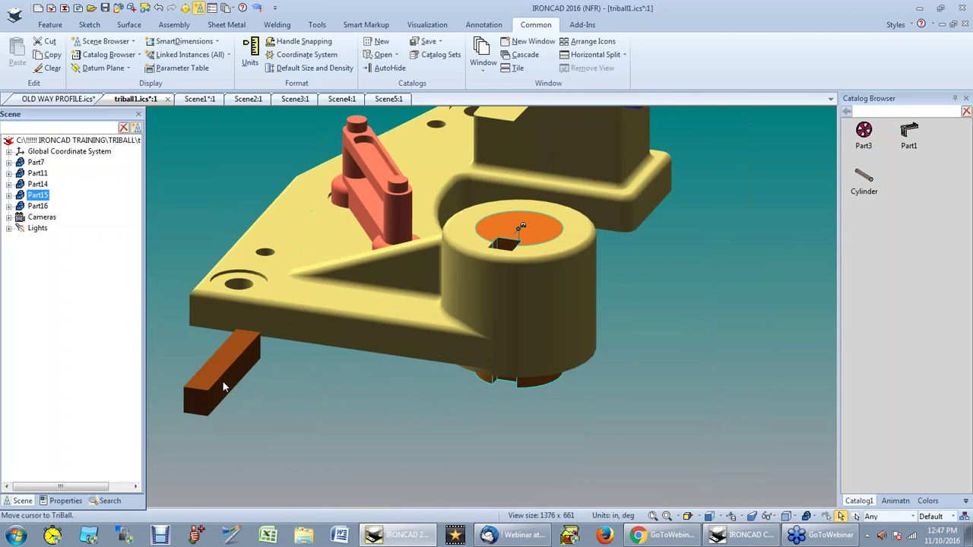
left_click(236, 373)
key("F10")
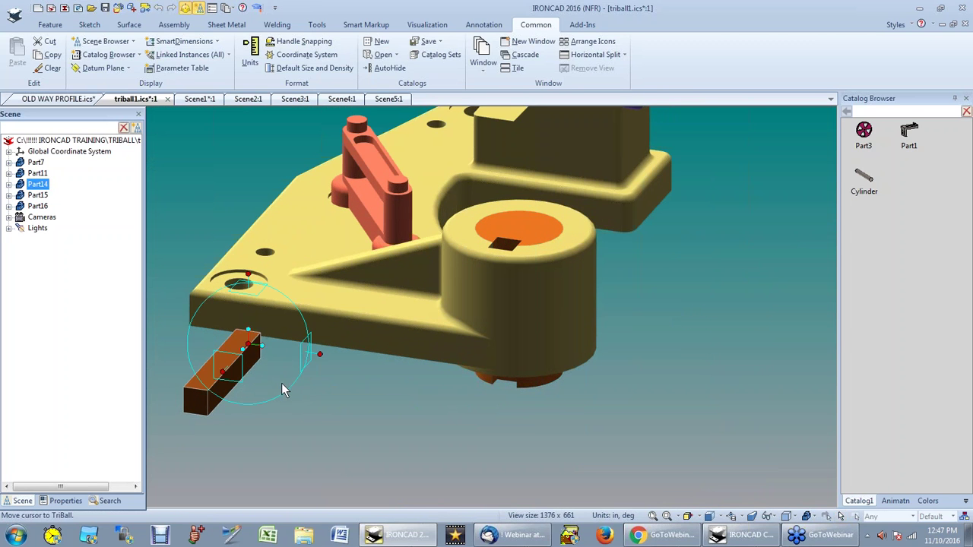
right_click(251, 351)
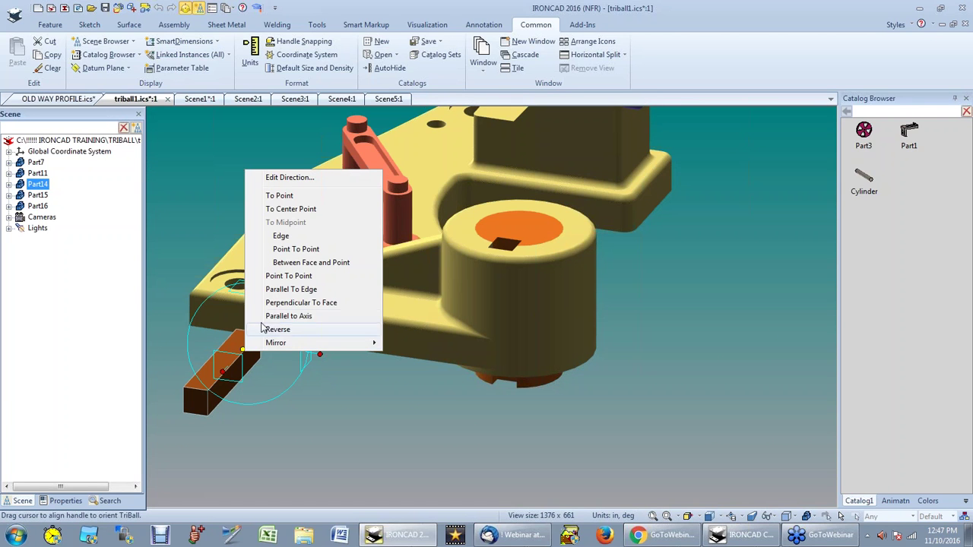
left_click(273, 289)
scroll(514, 248, "up", 5)
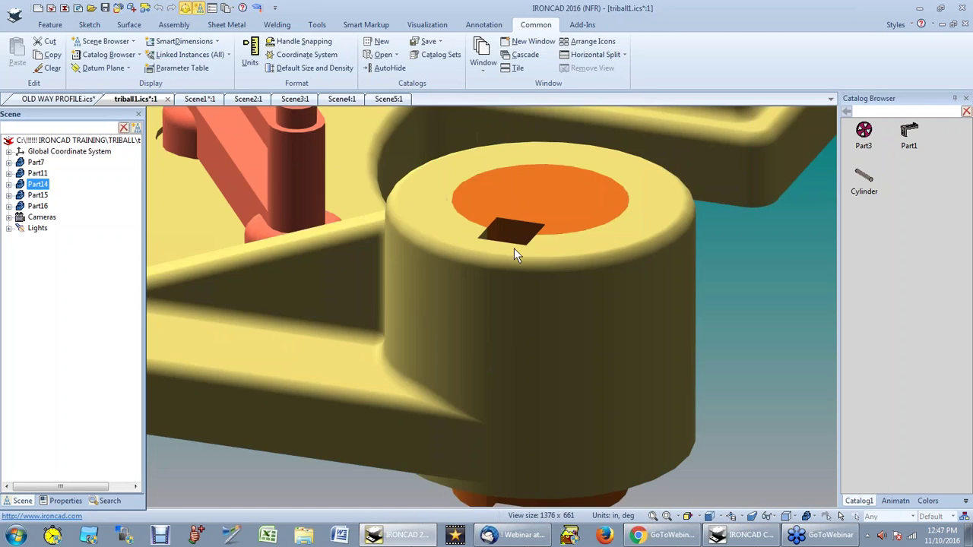
left_click(475, 224)
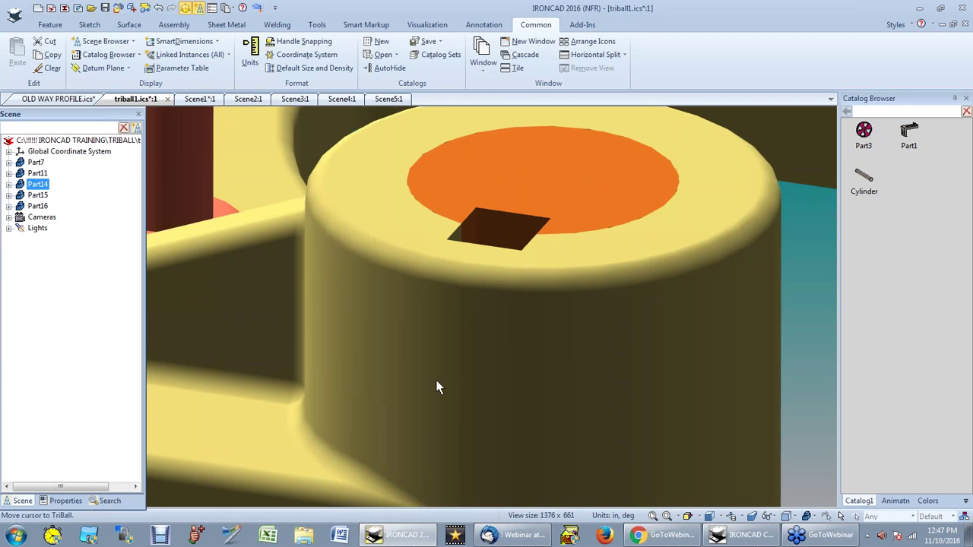
Step: Relocate only the TriBall to the near outer corner point on the brown key bar's top face
scroll(435, 386, "down", 6)
scroll(329, 398, "up", 1)
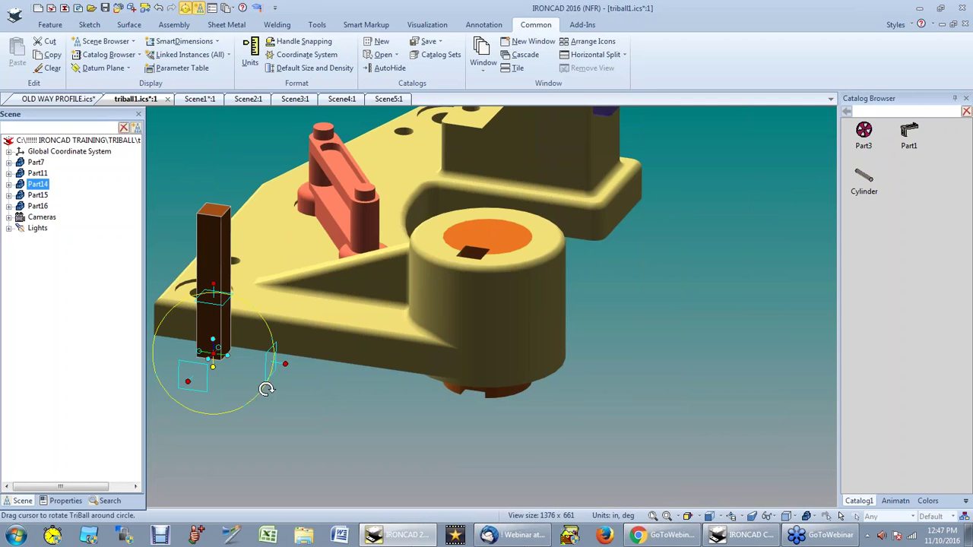
key("space")
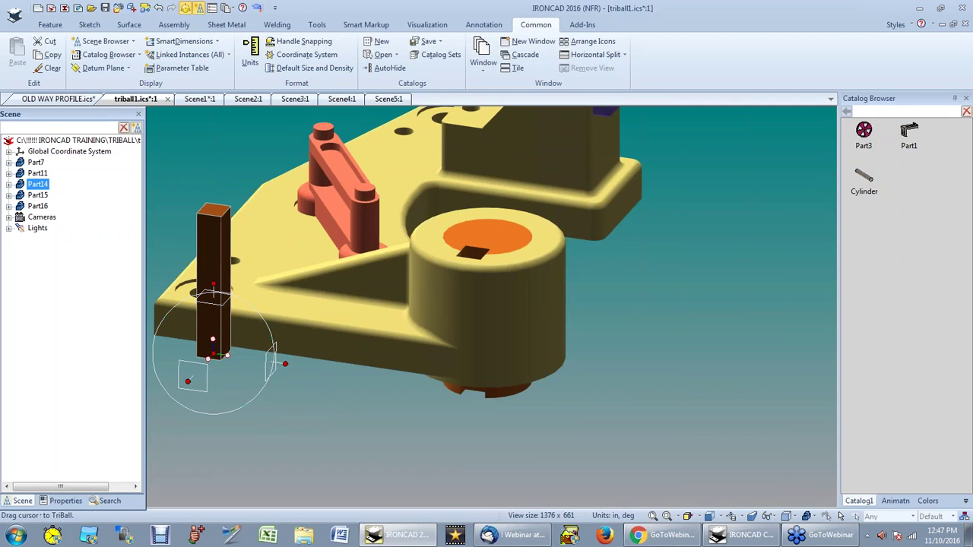
right_click(218, 352)
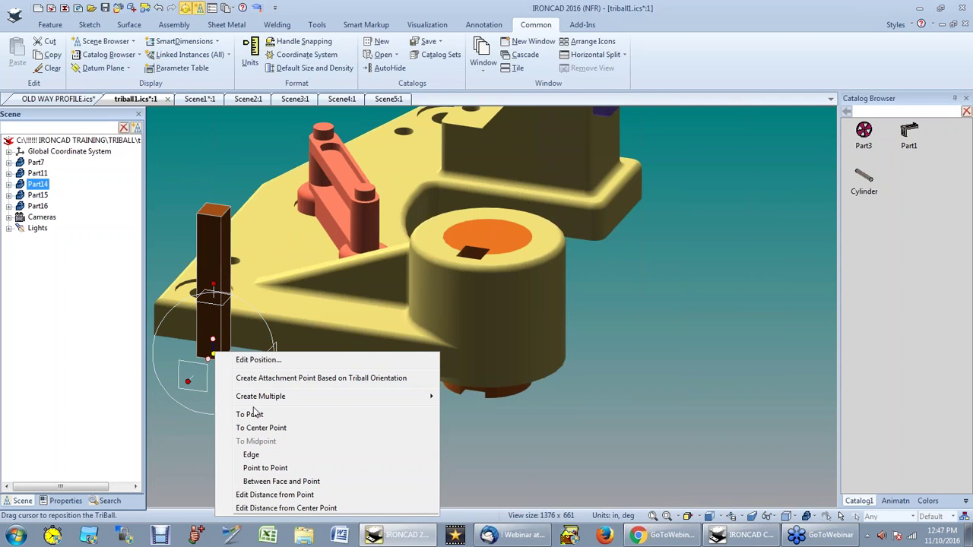
left_click(247, 415)
left_click(195, 216)
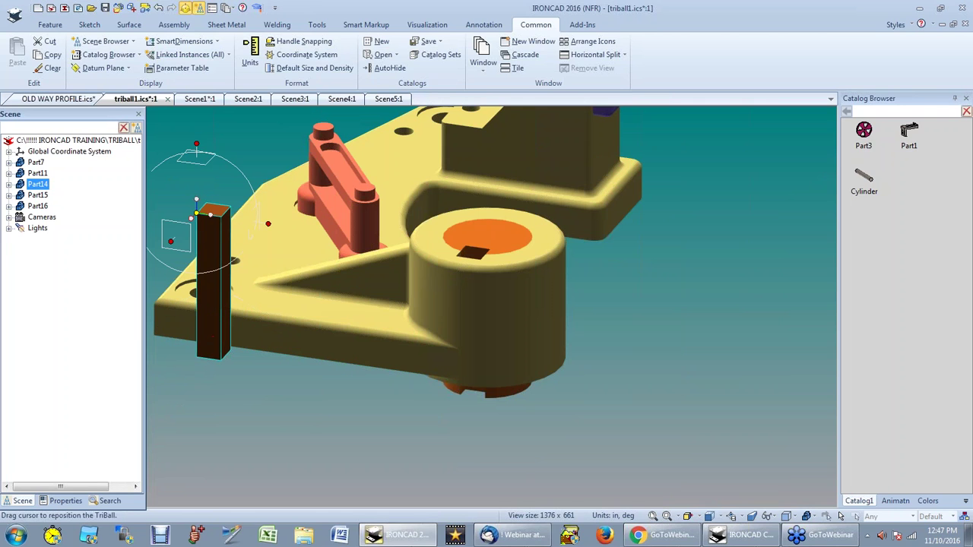
Step: Move the brown key bar by its TriBall corner to the matching outer corner point of the boss keyway and deselect it
right_click(198, 216)
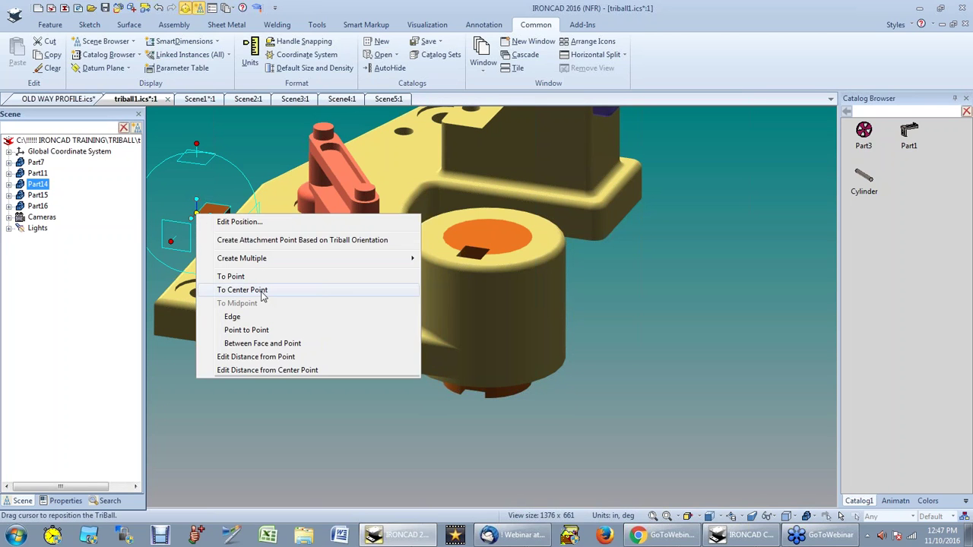
left_click(262, 277)
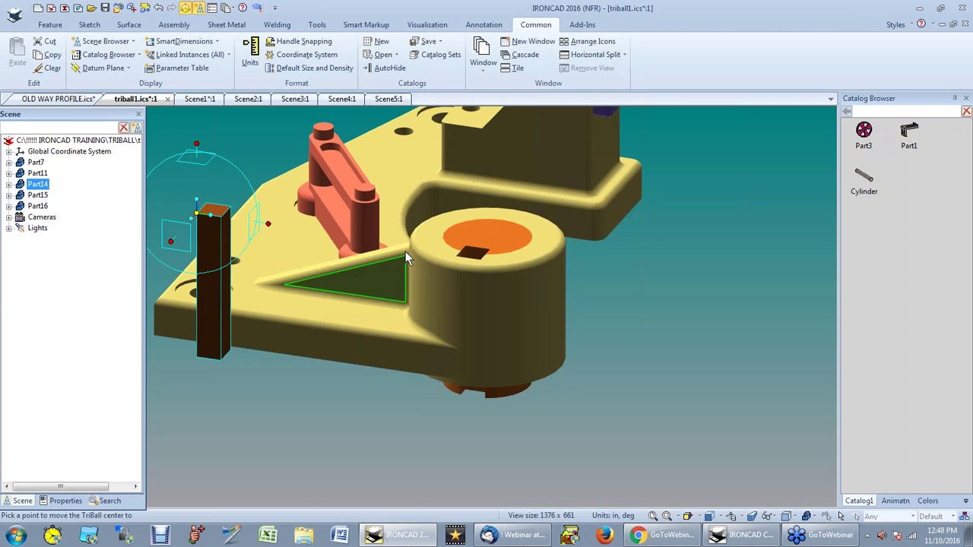
scroll(405, 251, "up", 2)
left_click(485, 269)
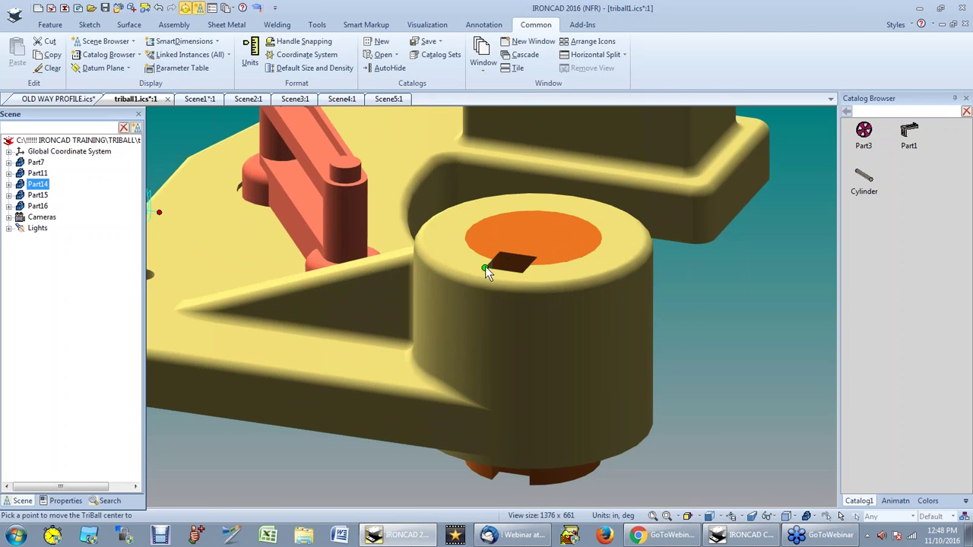
key("F10")
left_click(713, 399)
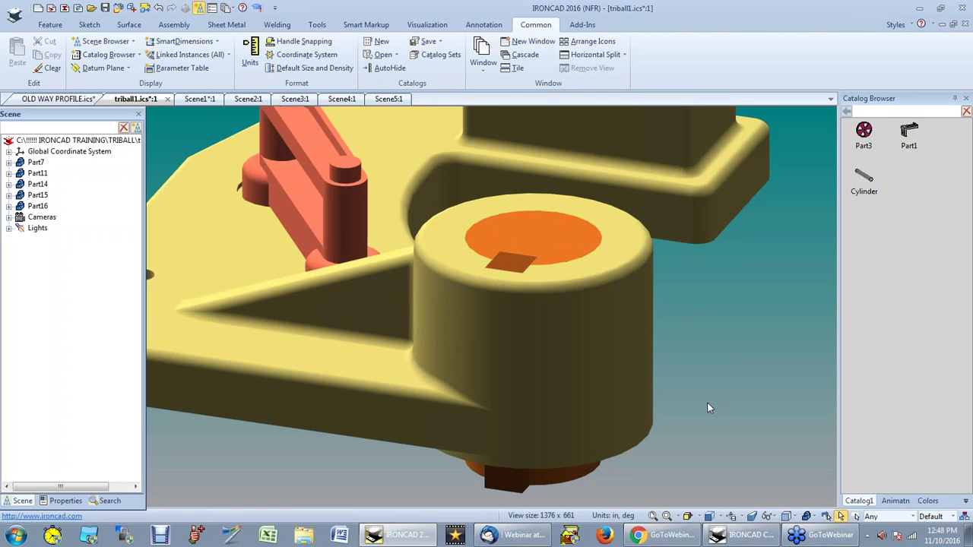
Step: Examine the completed arrangement of parts on the yellow base from the opposite side
scroll(418, 310, "down", 2)
middle_click_drag(425, 434, 426, 434)
left_click_drag(426, 434, 686, 406)
left_click_drag(346, 220, 436, 260)
scroll(386, 246, "up", 1)
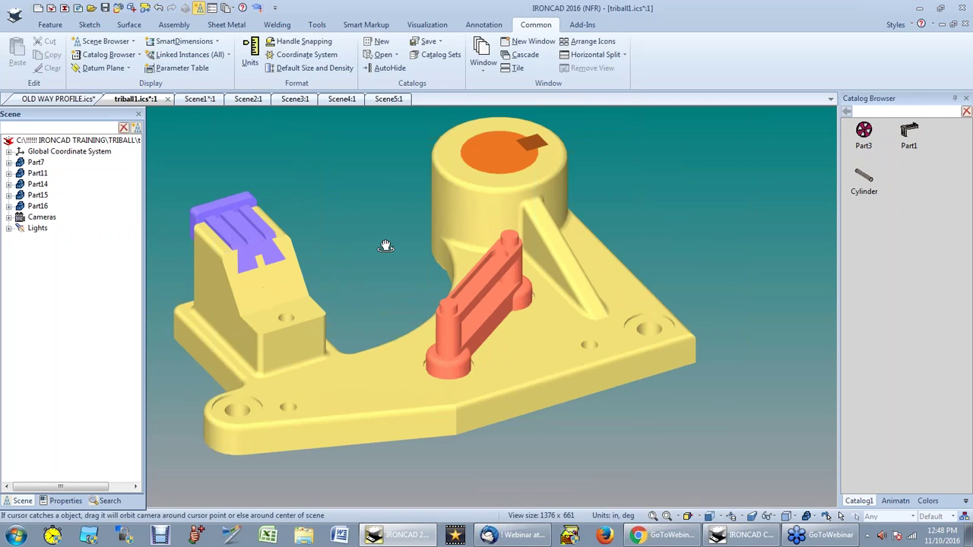
key("Escape")
scroll(346, 306, "down", 1)
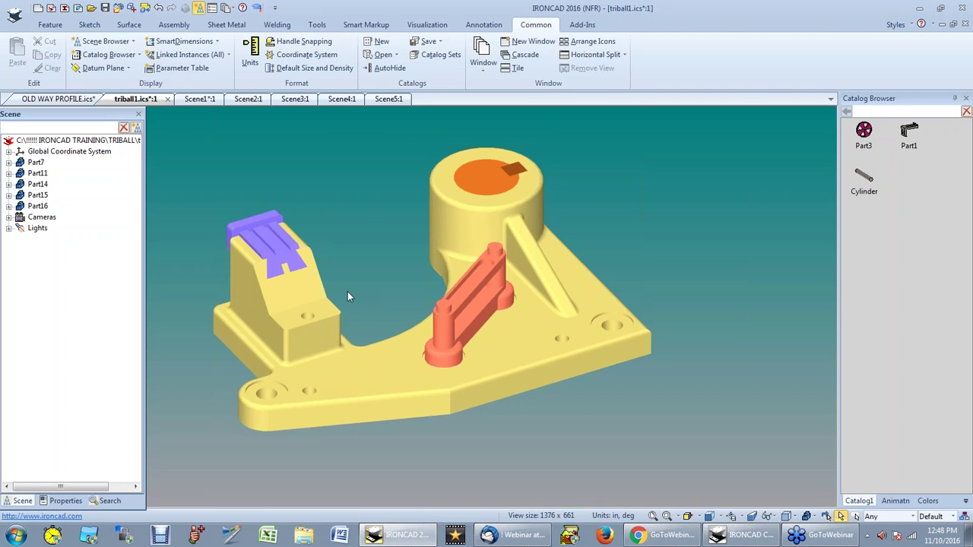
Step: Switch to the empty Scene2 and open the ATTACHMENTS catalog
scroll(420, 308, "down", 1)
scroll(447, 312, "up", 2)
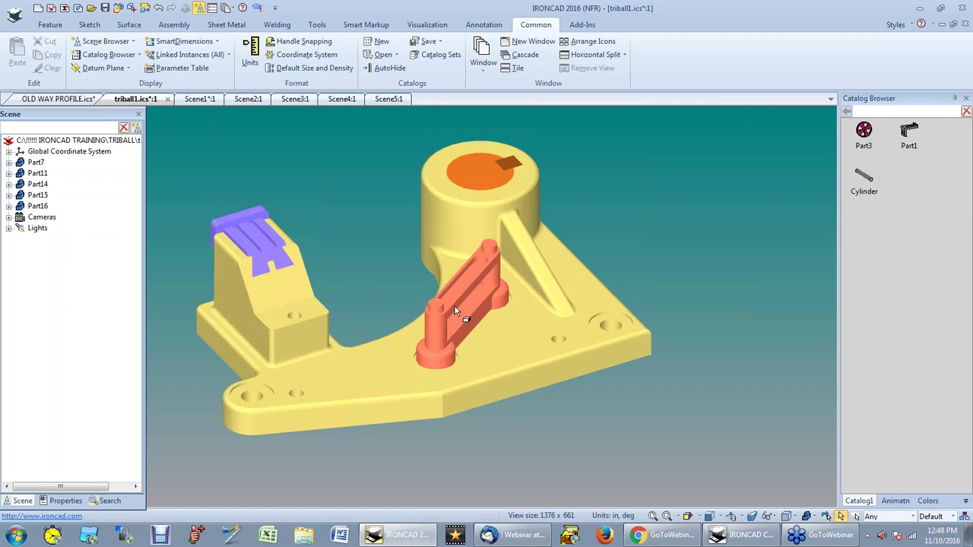
left_click(200, 99)
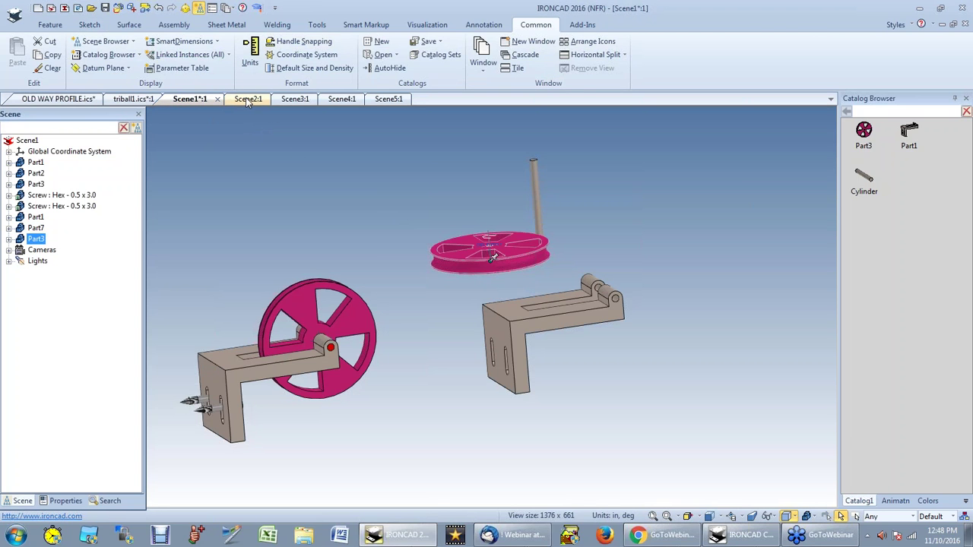
left_click(247, 100)
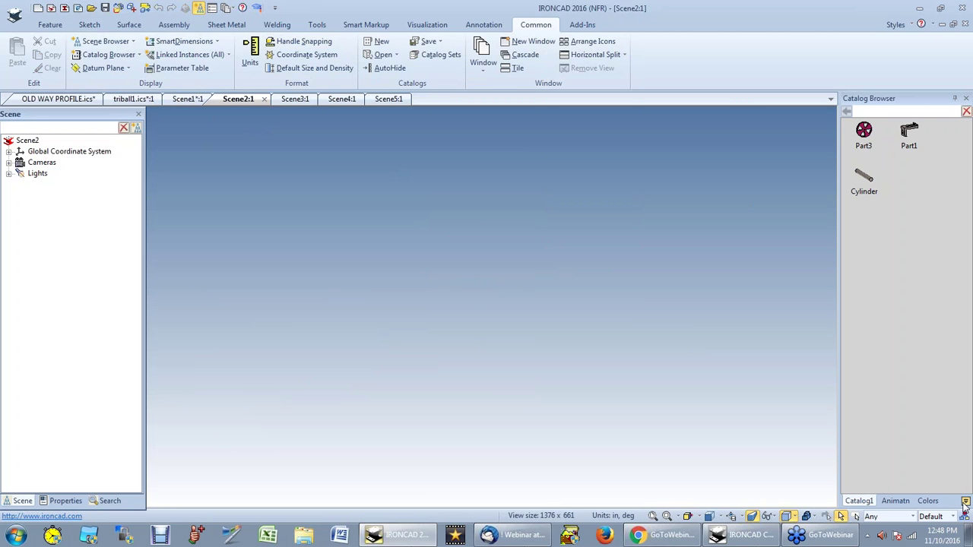
left_click(965, 502)
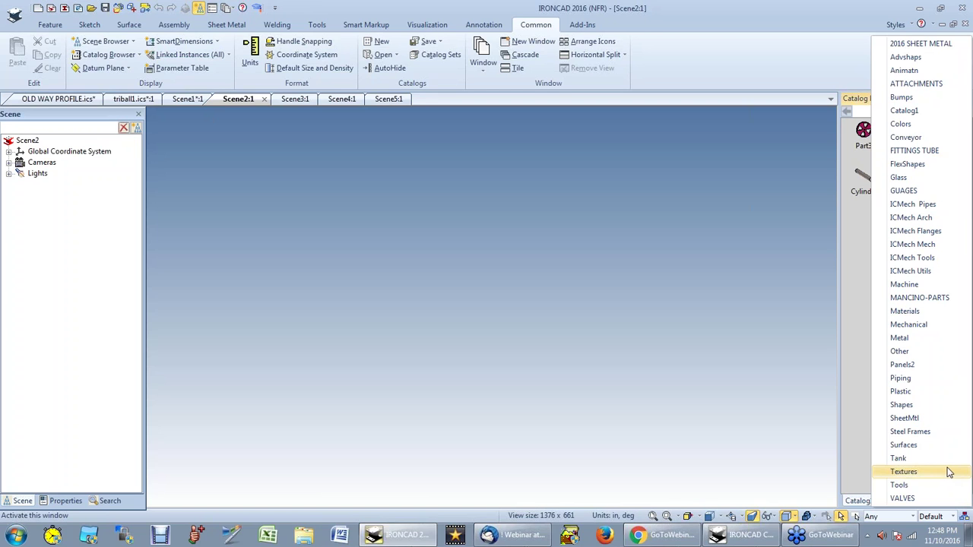
left_click(916, 83)
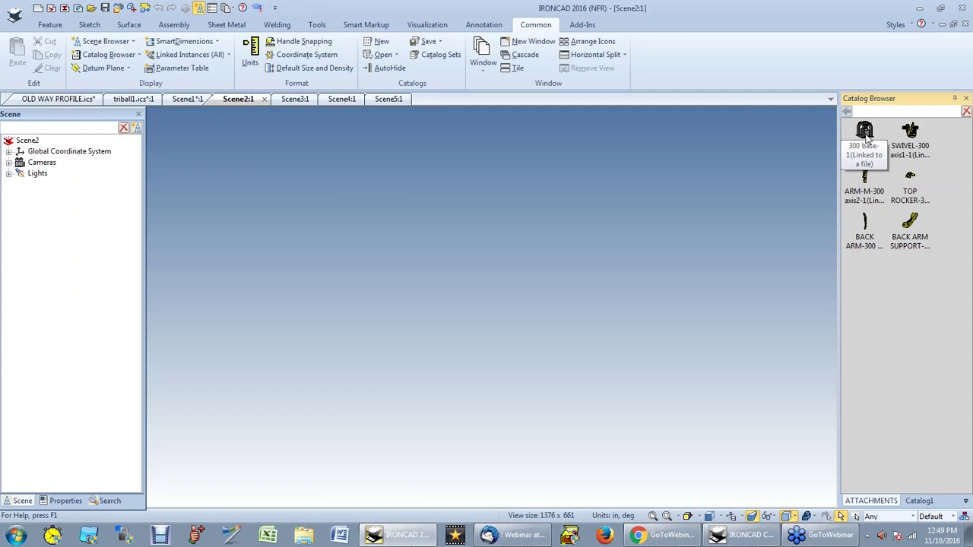
Step: Add 300 base-1 from the catalog to the scene, fit it in view and inspect the attachment point on its top plate
left_click_drag(865, 135, 504, 349)
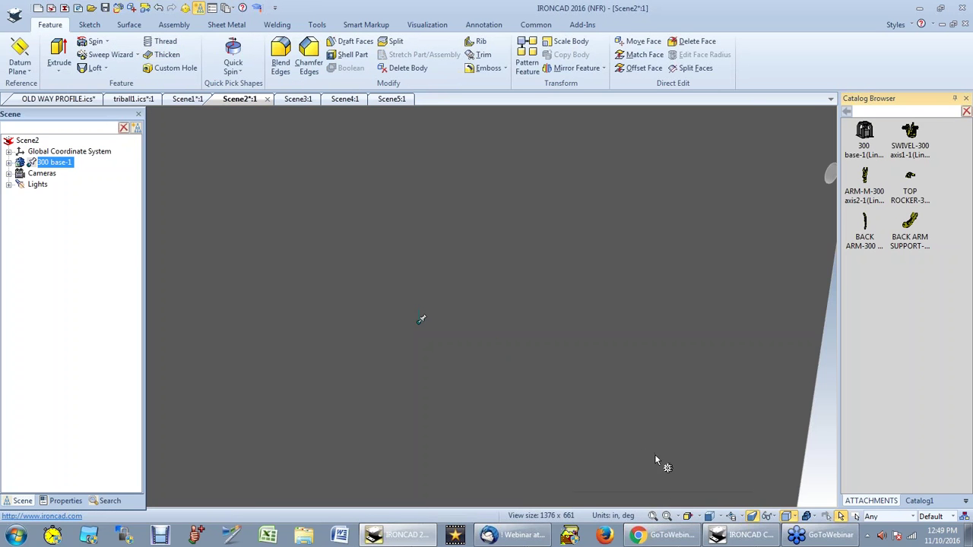
left_click(651, 515)
middle_click_drag(400, 469, 622, 301)
left_click_drag(622, 302, 264, 245)
left_click_drag(545, 318, 542, 312)
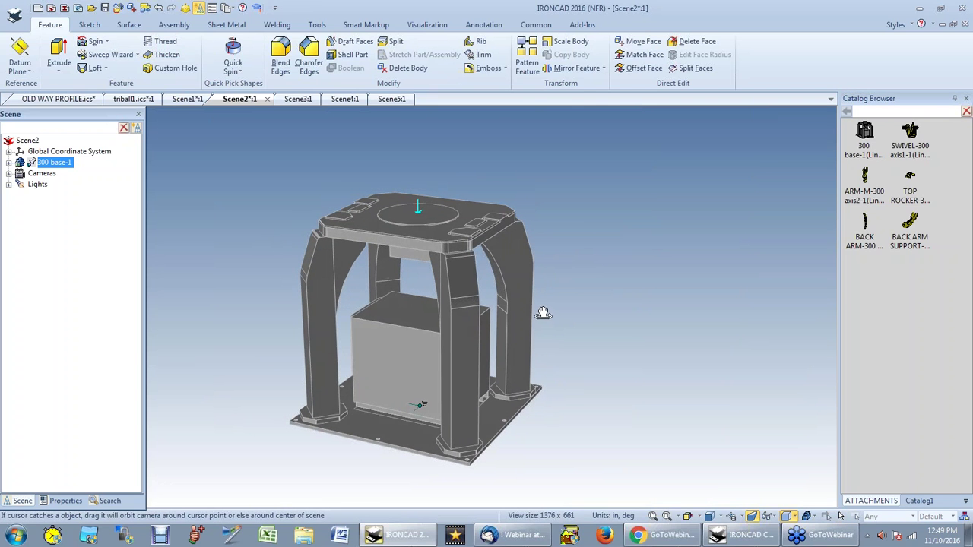
key("Escape")
left_click(418, 213)
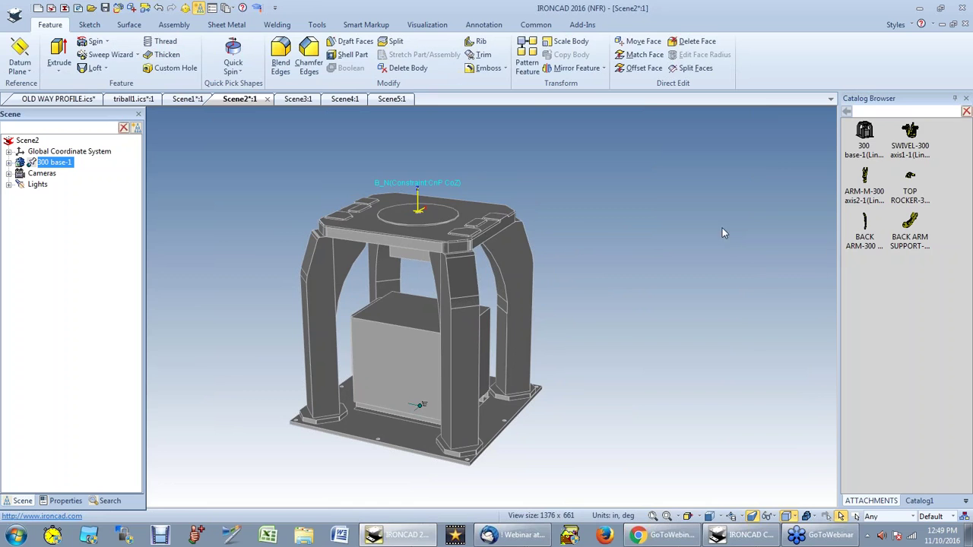
left_click(655, 245)
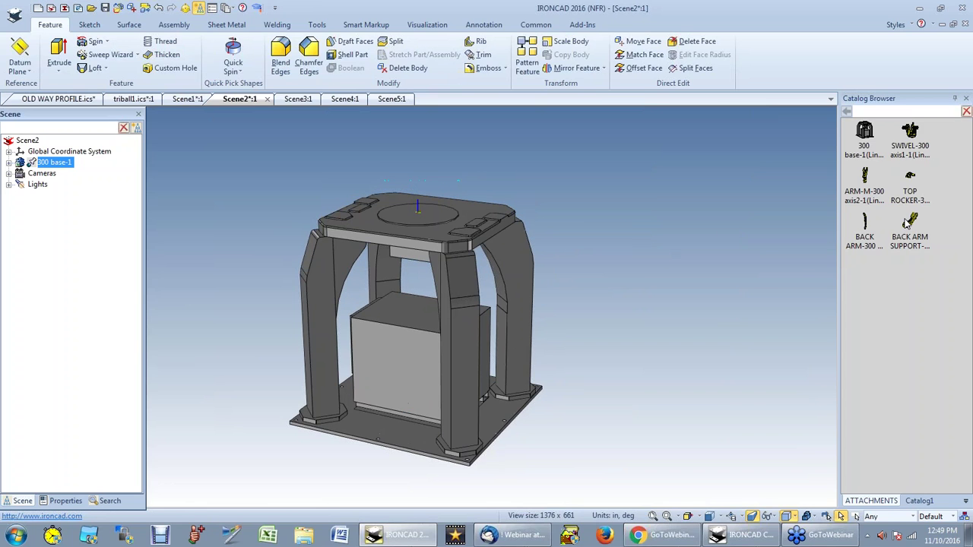
Step: Snap SWIVEL-300 axis1-1 from the catalog onto the base's top attachment point and turn off the perspective view
left_click(911, 145)
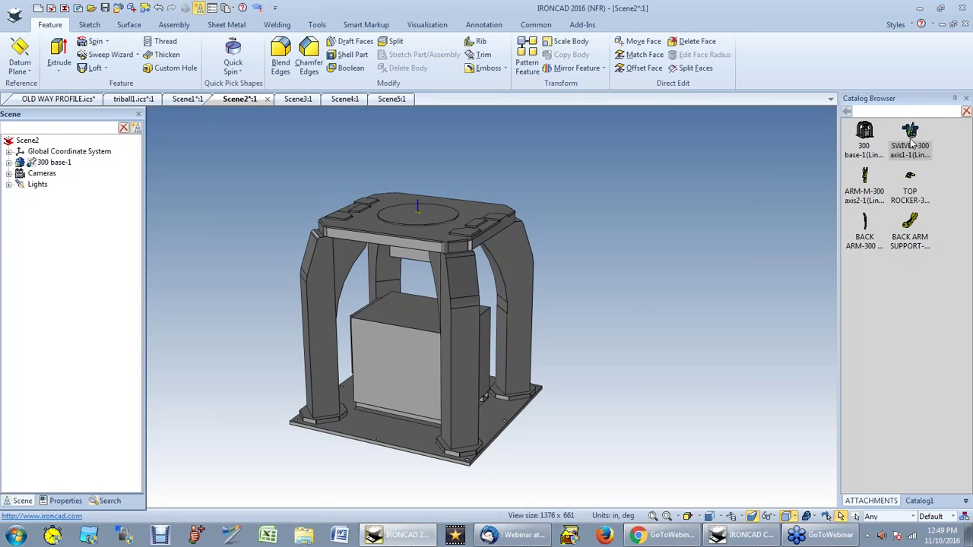
left_click_drag(549, 175, 504, 273)
scroll(419, 306, "down", 3)
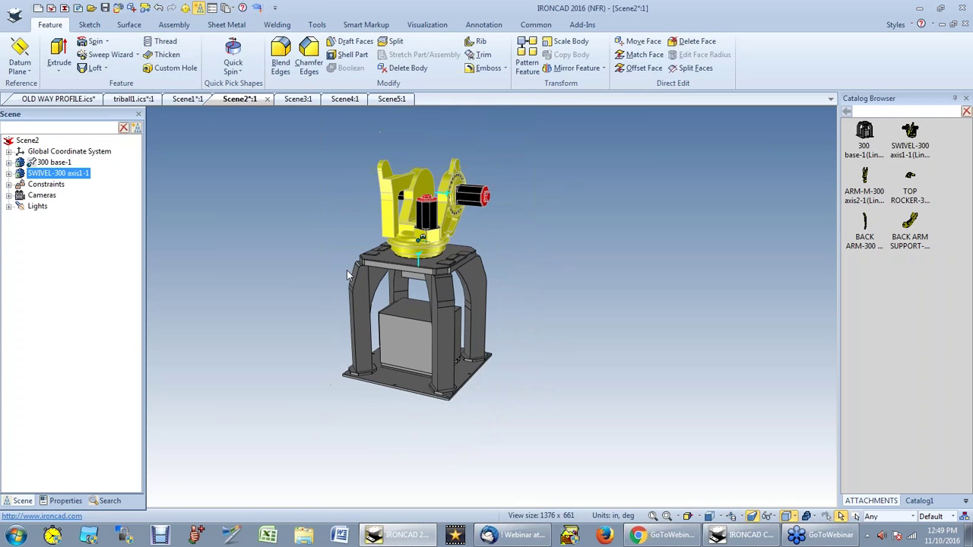
left_click(750, 517)
middle_click_drag(400, 292, 437, 244)
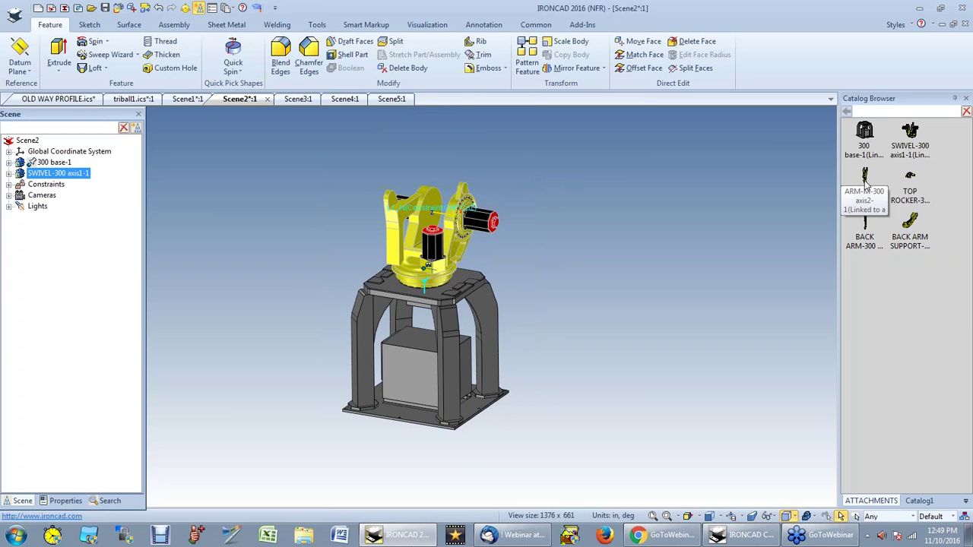
Step: Snap ARM-M-300 axis2-1 onto the swivel's attachment point and TOP ROCKER-300 axis3-1 onto the arm's upper end
left_click_drag(447, 211, 454, 217)
scroll(517, 309, "down", 3)
scroll(384, 194, "up", 1)
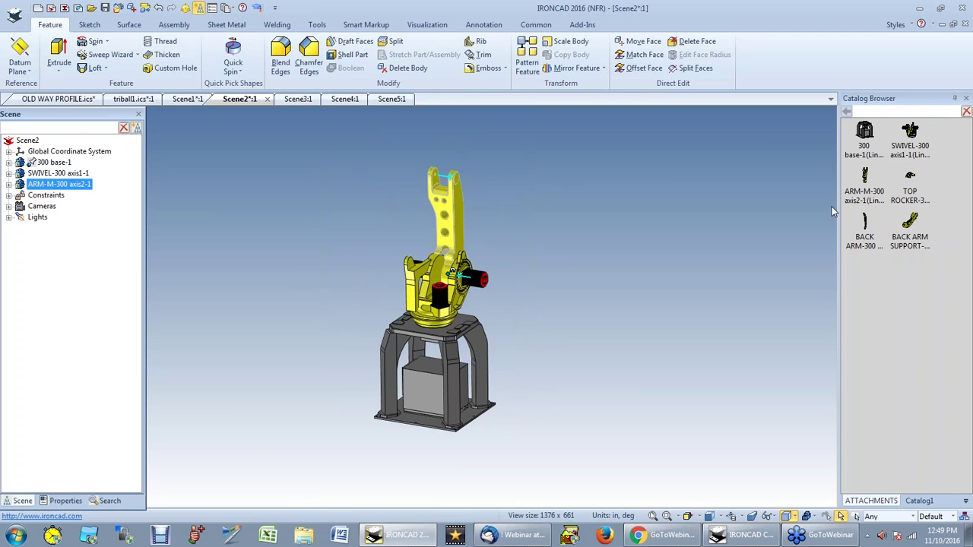
left_click_drag(909, 174, 867, 176)
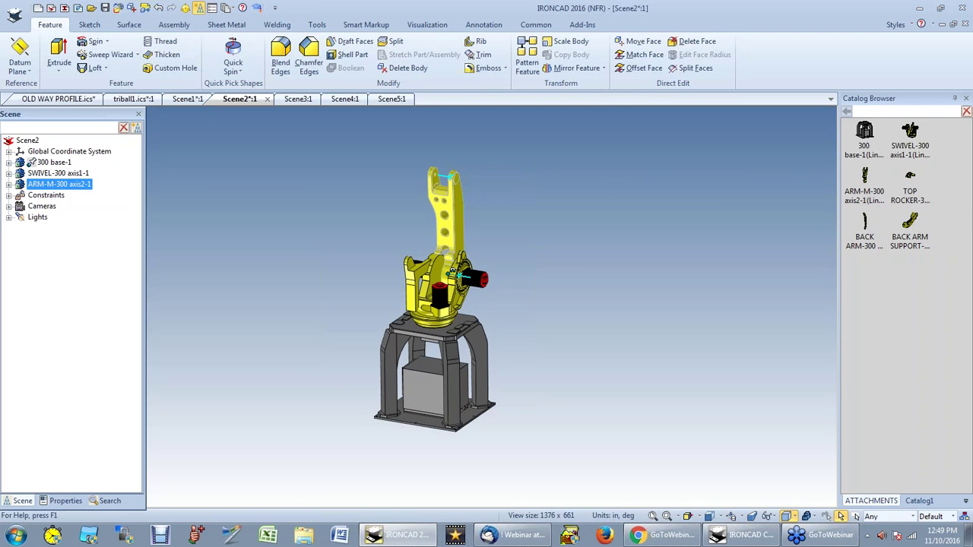
left_click_drag(454, 177, 454, 176)
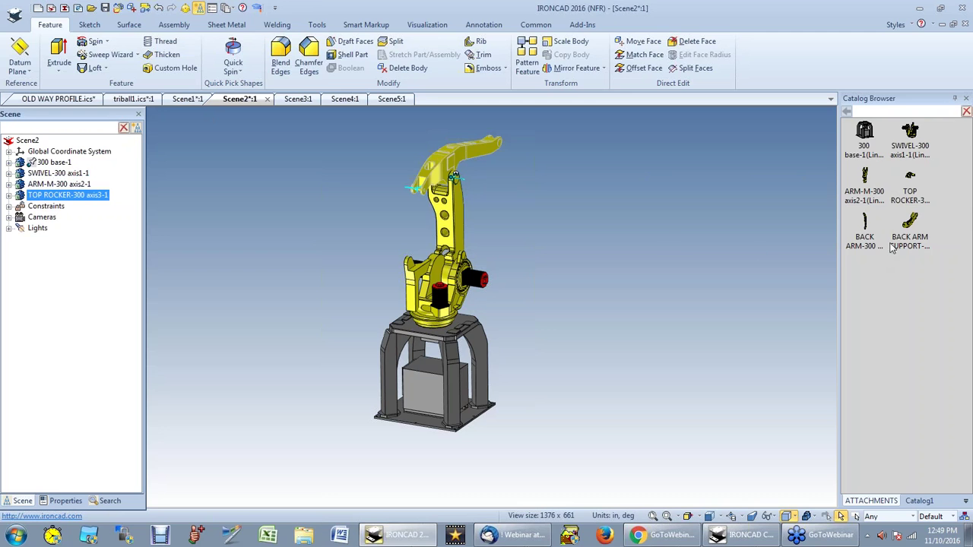
Step: Snap BACK ARM-300 onto the rear end of the top rocker and BACK ARM SUPPORT-300 onto the back arm's lower end
left_click_drag(869, 228, 416, 196)
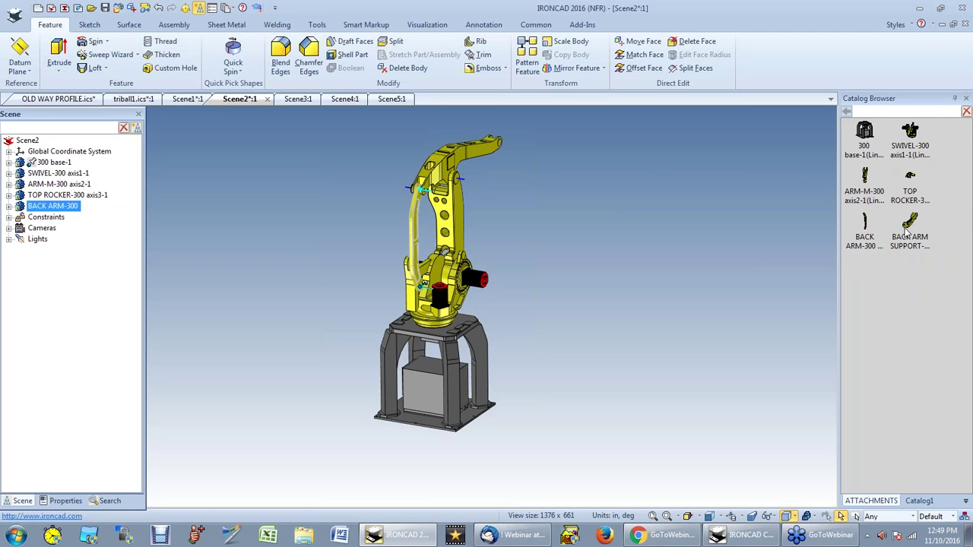
left_click_drag(908, 232, 416, 228)
left_click_drag(424, 286, 452, 293)
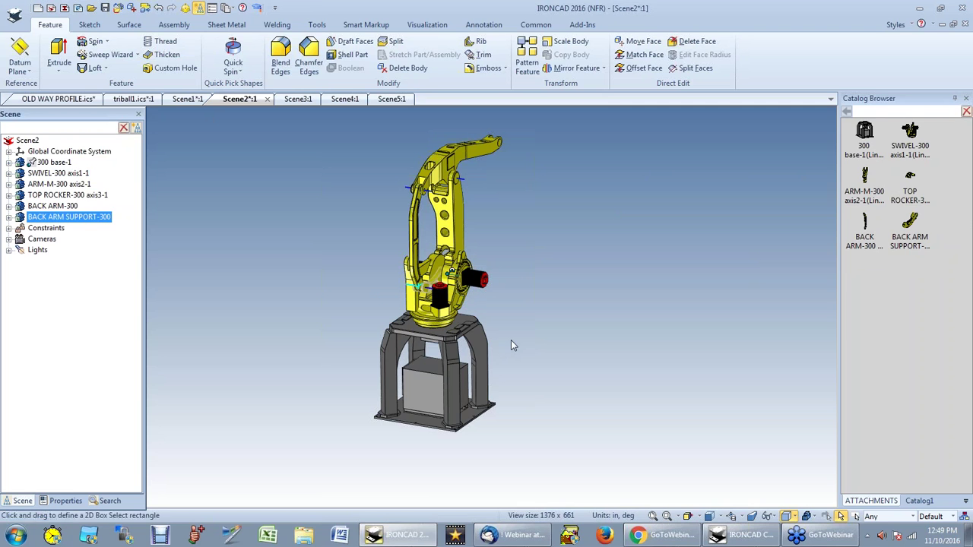
Step: Start Mechanism Mode for the assembled robot and disable collision detection
middle_click_drag(506, 348, 655, 341)
middle_click_drag(435, 195, 641, 384)
middle_click_drag(471, 397, 592, 320)
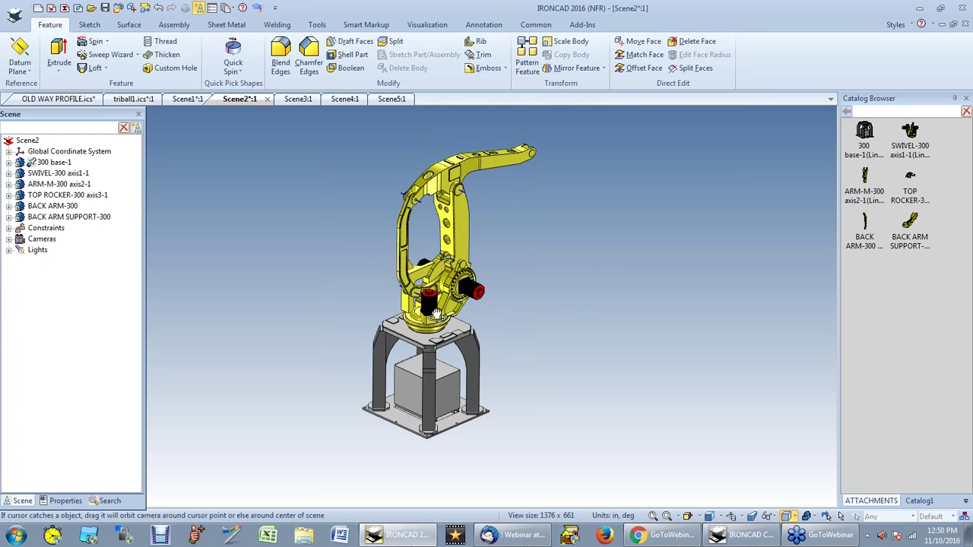
scroll(415, 311, "up", 2)
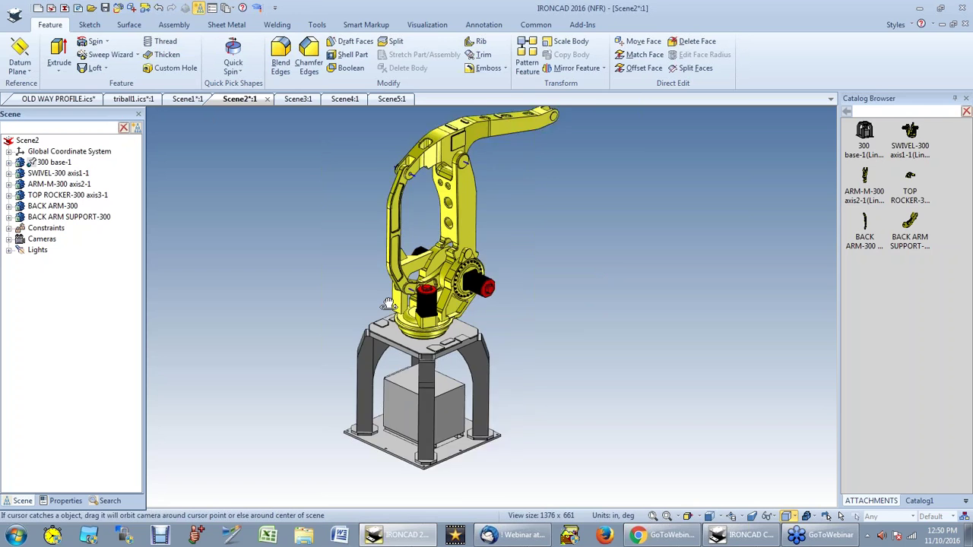
scroll(386, 304, "up", 1)
scroll(409, 277, "down", 1)
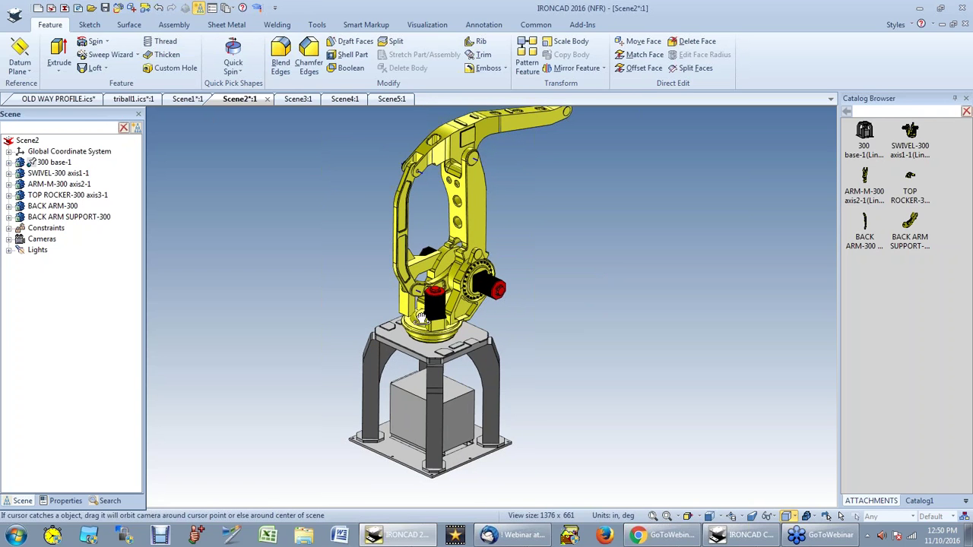
left_click(423, 27)
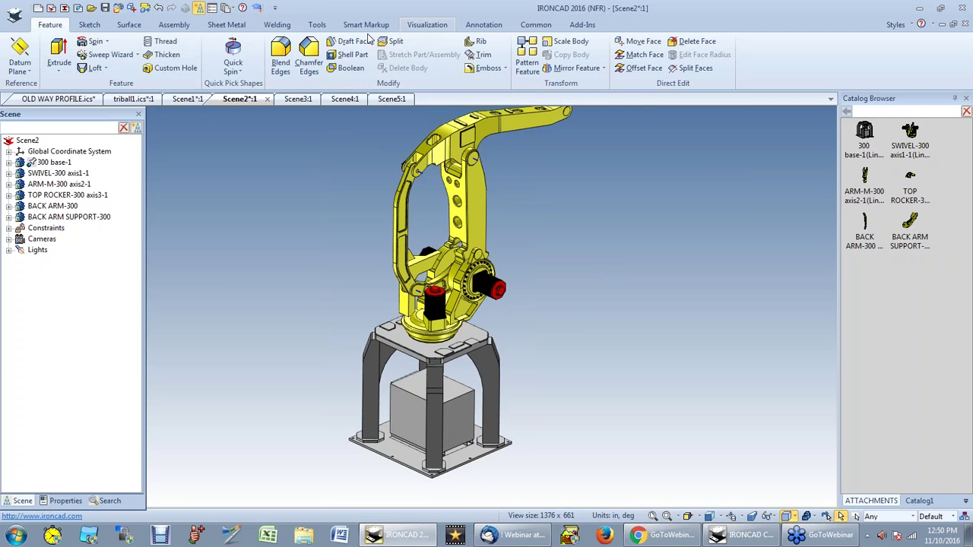
left_click(315, 25)
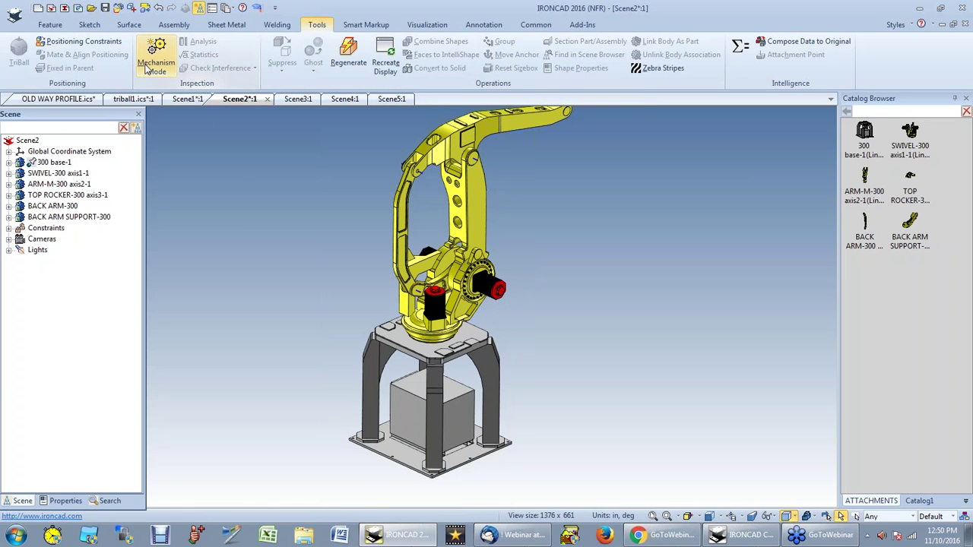
left_click(157, 55)
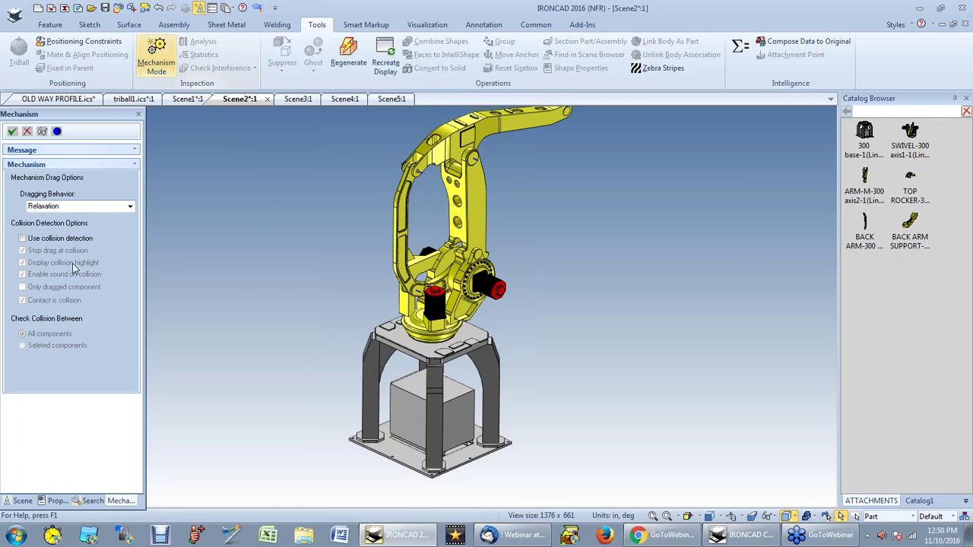
left_click(23, 239)
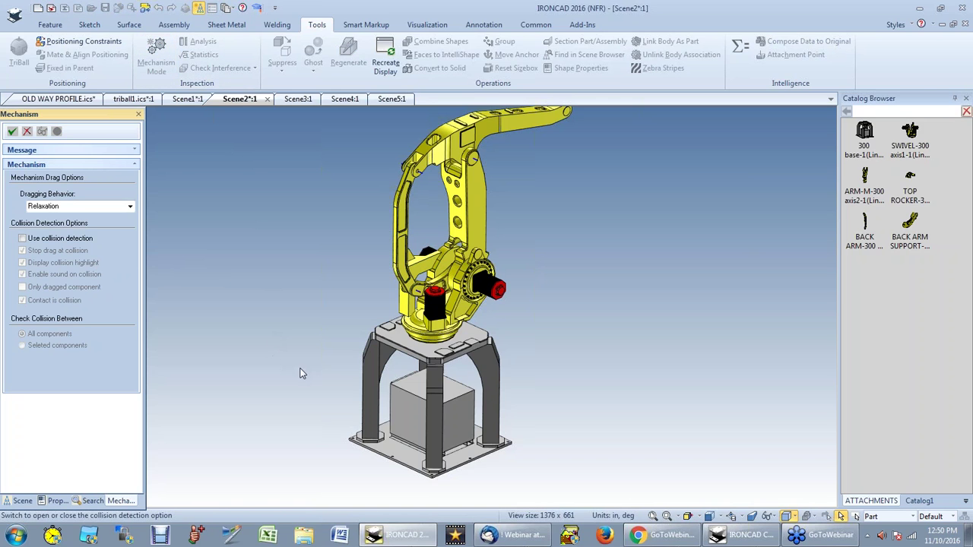
Step: Test the robot's joints by moving the top rocker, swinging the back arm outward and turning the swivel around, and accept the new pose
middle_click_drag(319, 378, 680, 311)
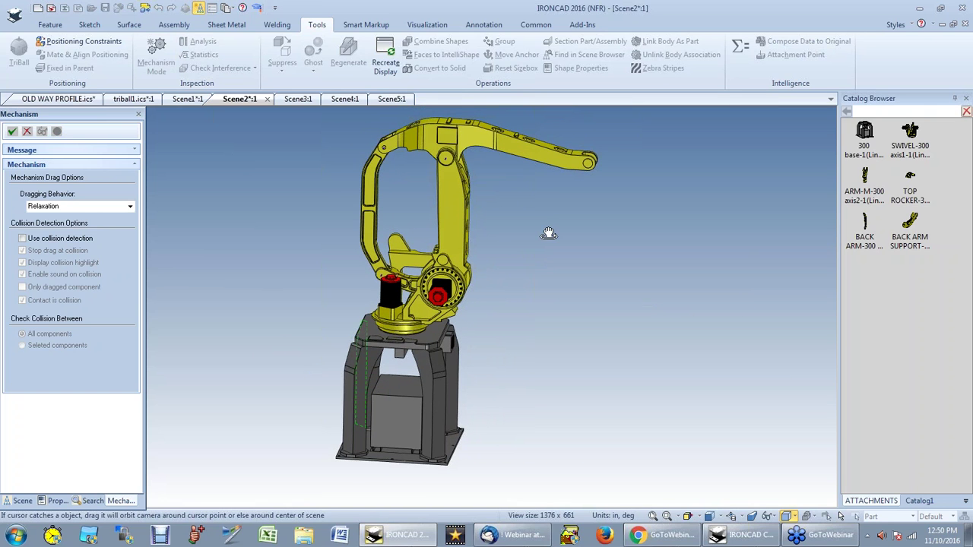
left_click(590, 170)
mouse_move(590, 171)
left_mouse_down()
mouse_move(600, 145)
mouse_move(590, 204)
mouse_move(607, 161)
left_mouse_up()
left_click_drag(386, 228, 332, 199)
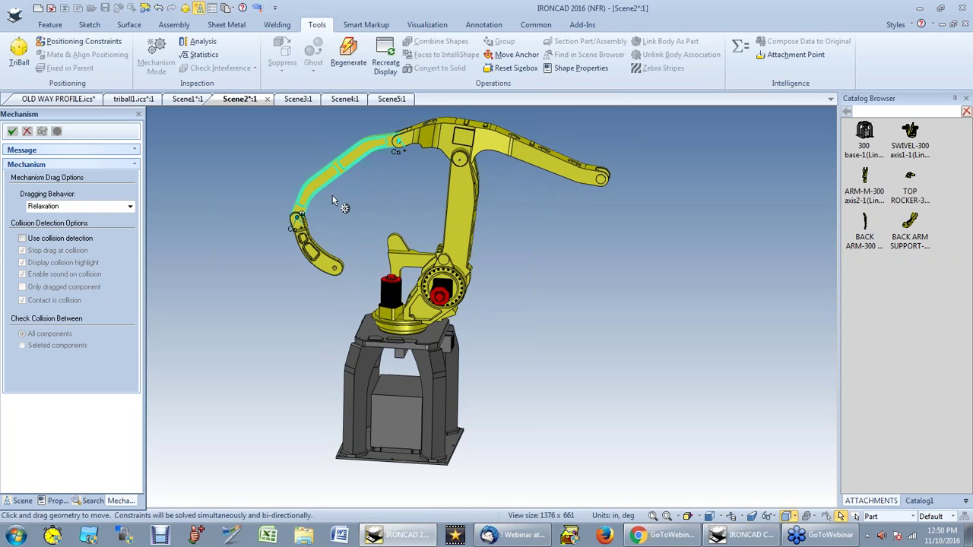
left_click_drag(438, 291, 228, 256)
left_click(540, 359)
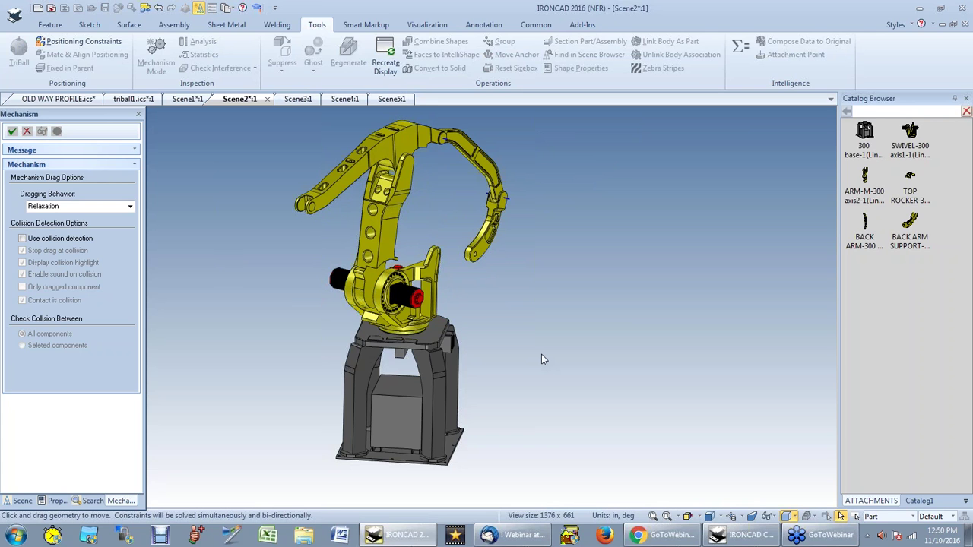
scroll(532, 326, "up", 1)
scroll(533, 326, "down", 3)
left_click(12, 132)
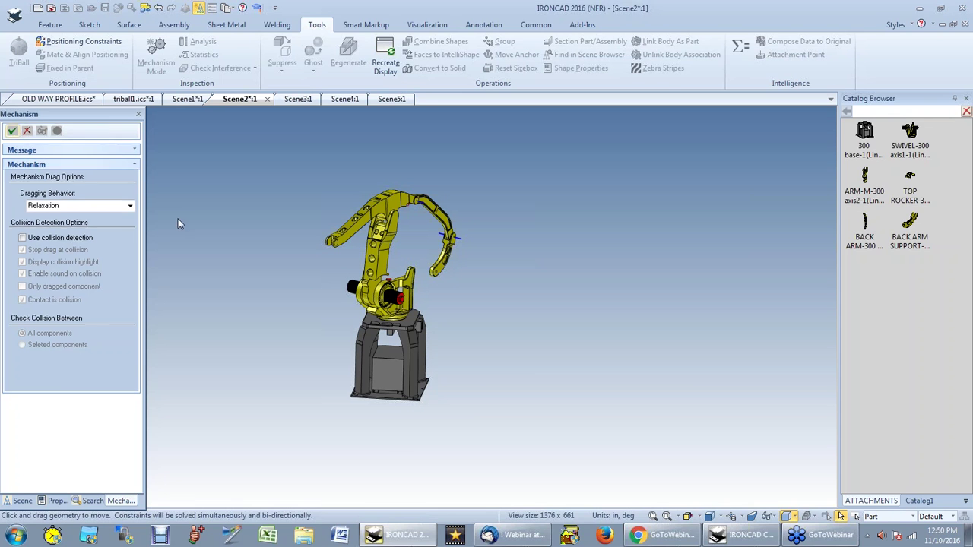
Step: Expand the locked constraints in the scene tree and review the constraints linking the robot parts
middle_click_drag(293, 375, 560, 361)
middle_click_drag(428, 297, 454, 288)
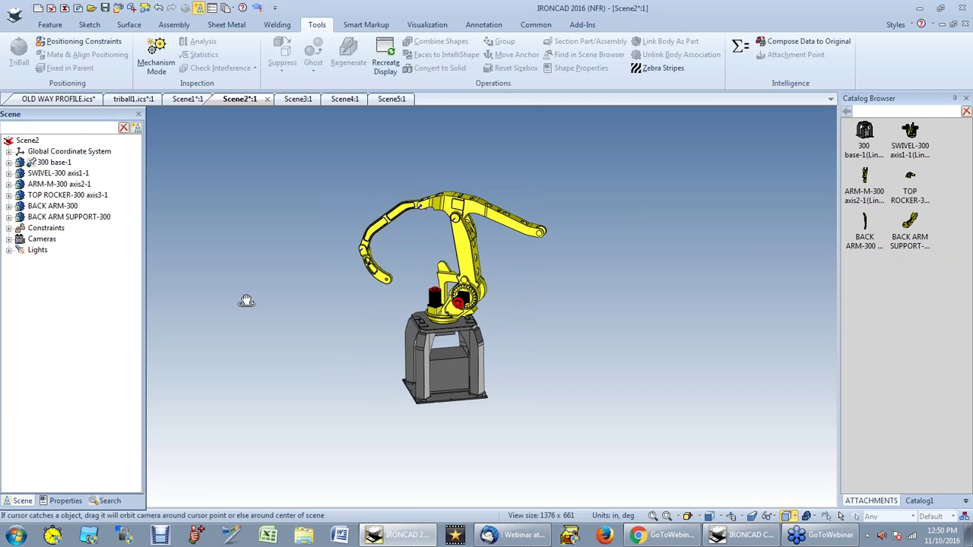
left_click(9, 228)
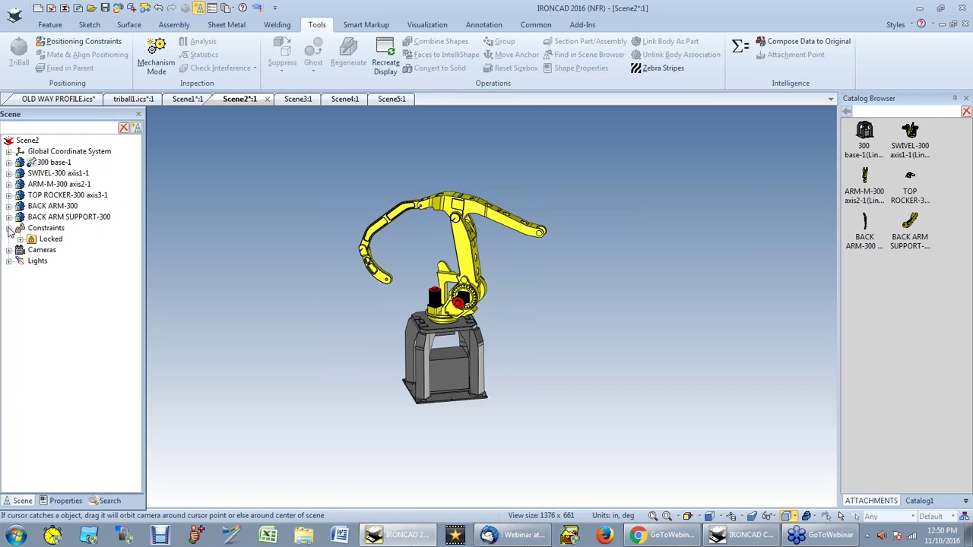
left_click(21, 240)
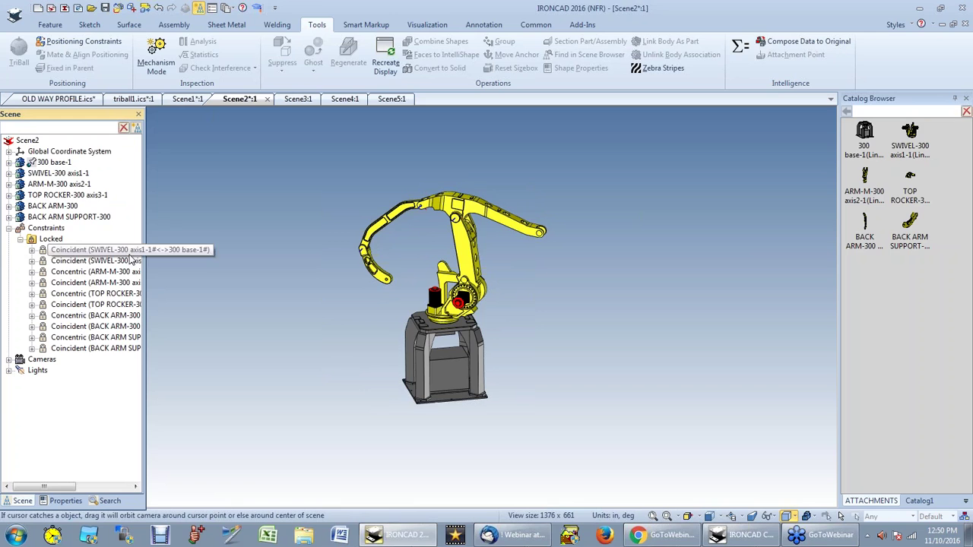
left_click_drag(146, 245, 195, 249)
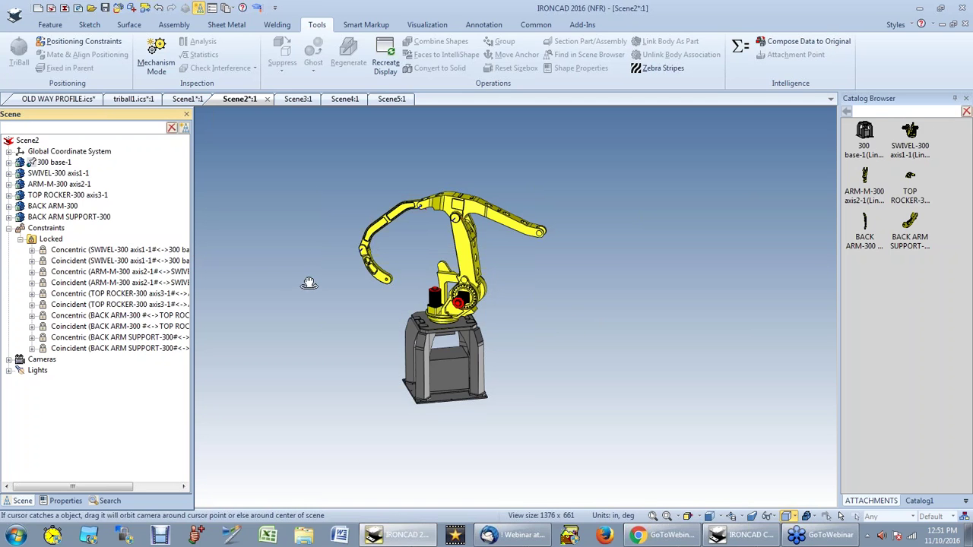
left_click_drag(192, 202, 140, 200)
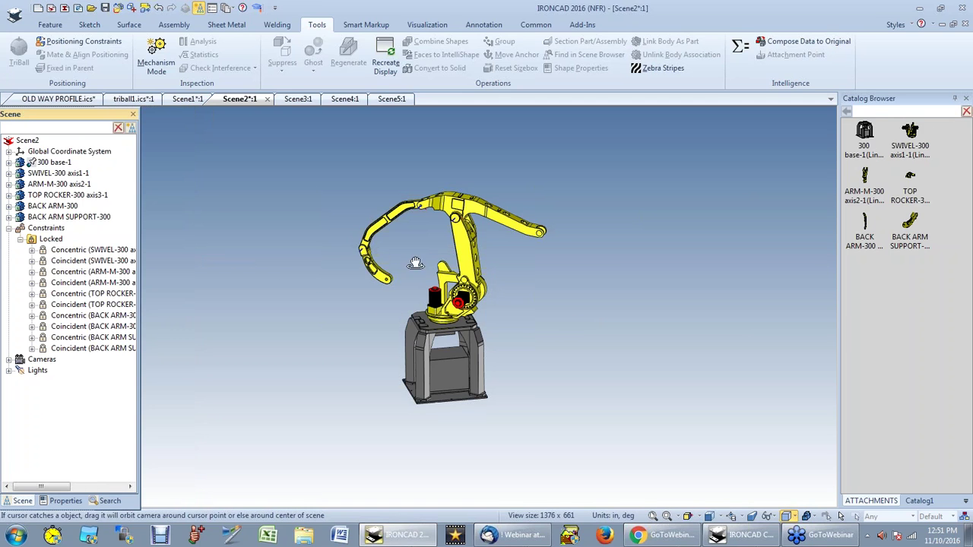
Step: Switch to Scene3 and place a Block from the Shapes catalog in the empty scene
left_click(298, 100)
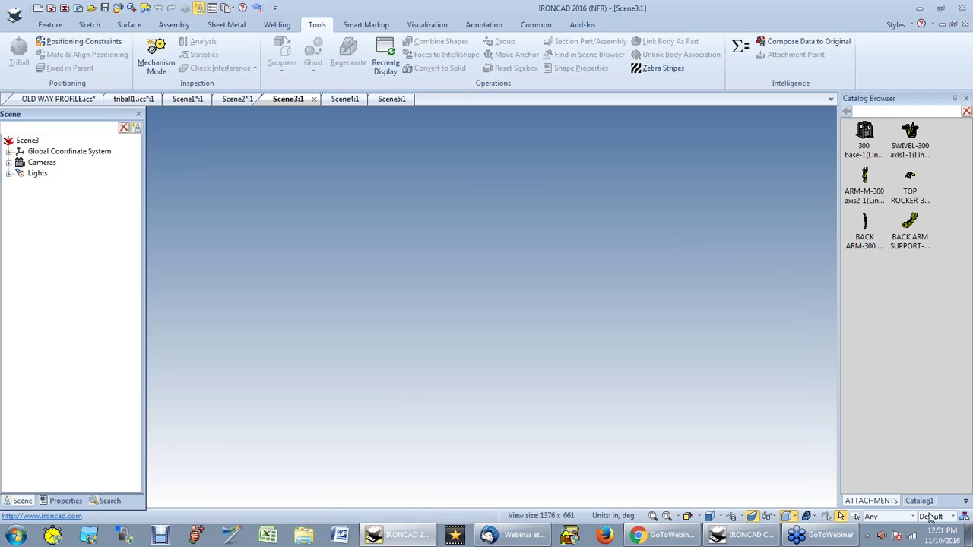
left_click(963, 503)
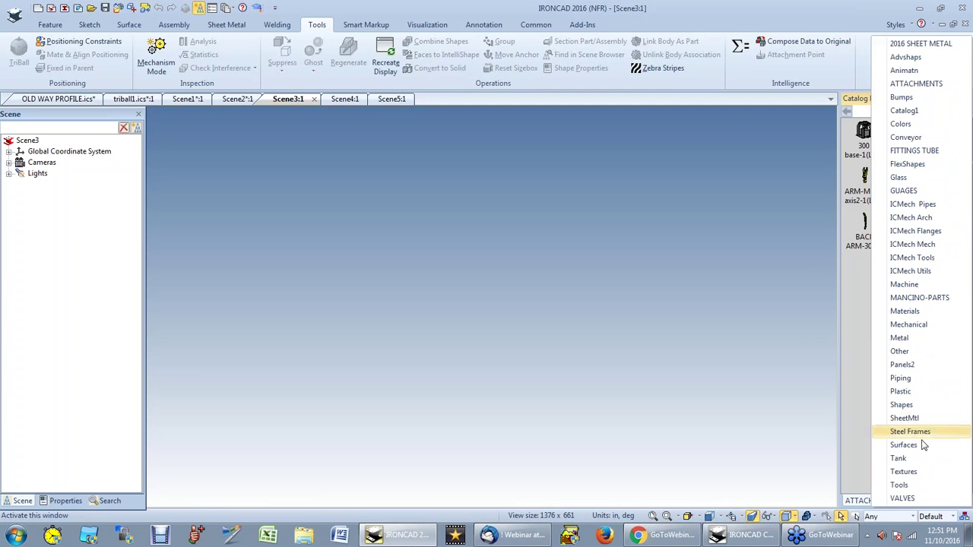
left_click(923, 406)
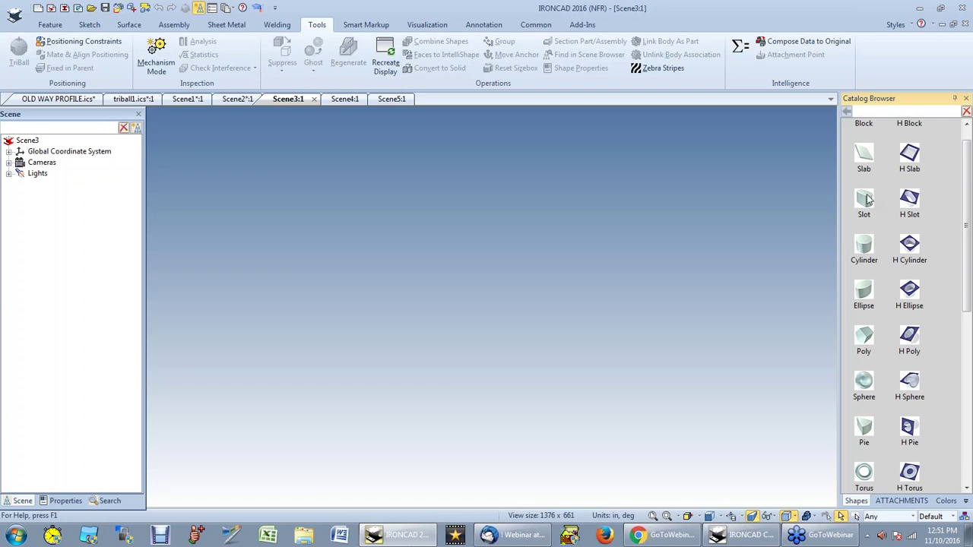
scroll(889, 175, "up", 1)
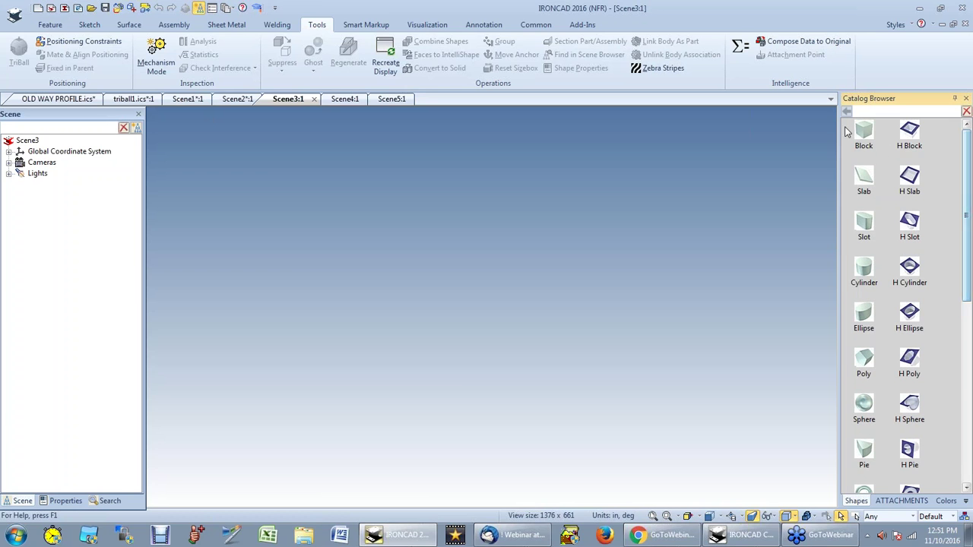
left_click_drag(863, 134, 412, 323)
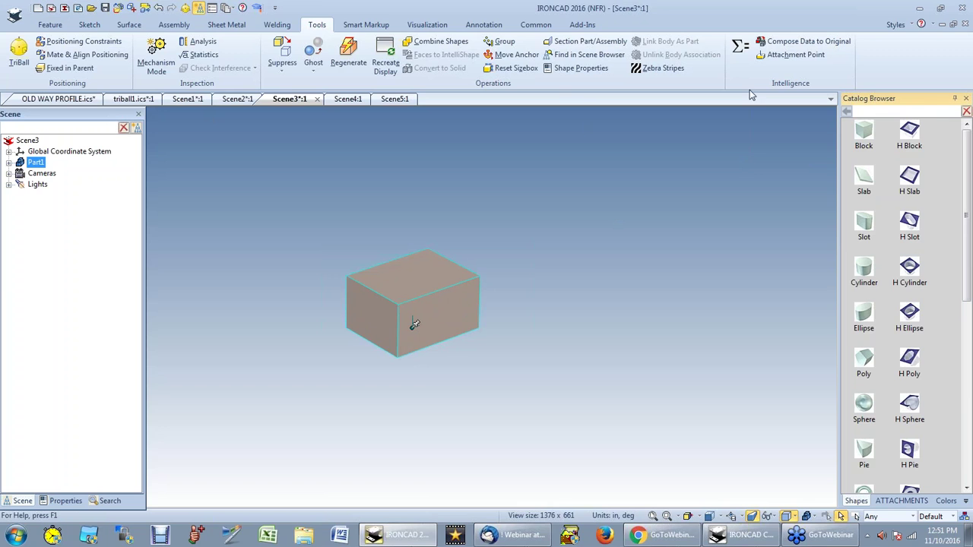
Step: Add an attachment point at the centre of the block's top face, named top with type Neutral
left_click(779, 56)
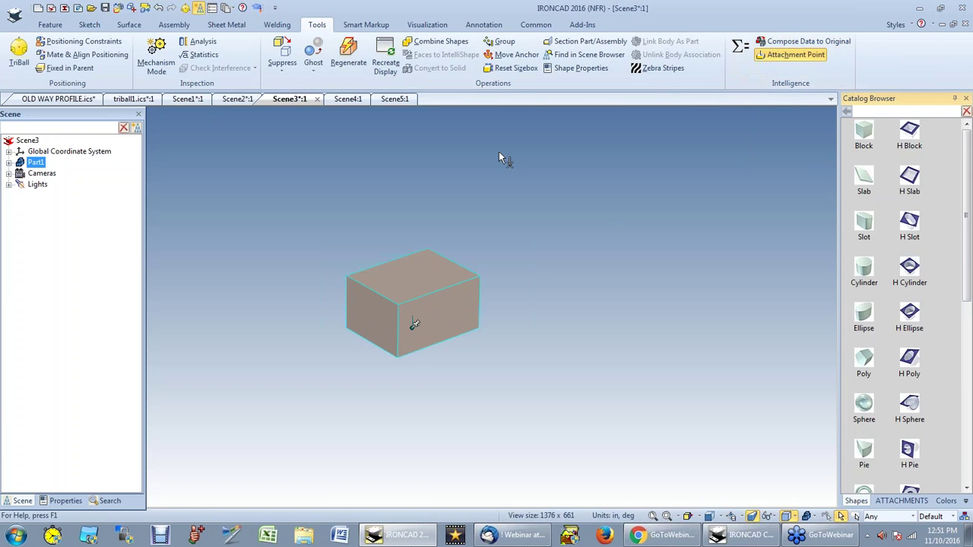
left_click(414, 272)
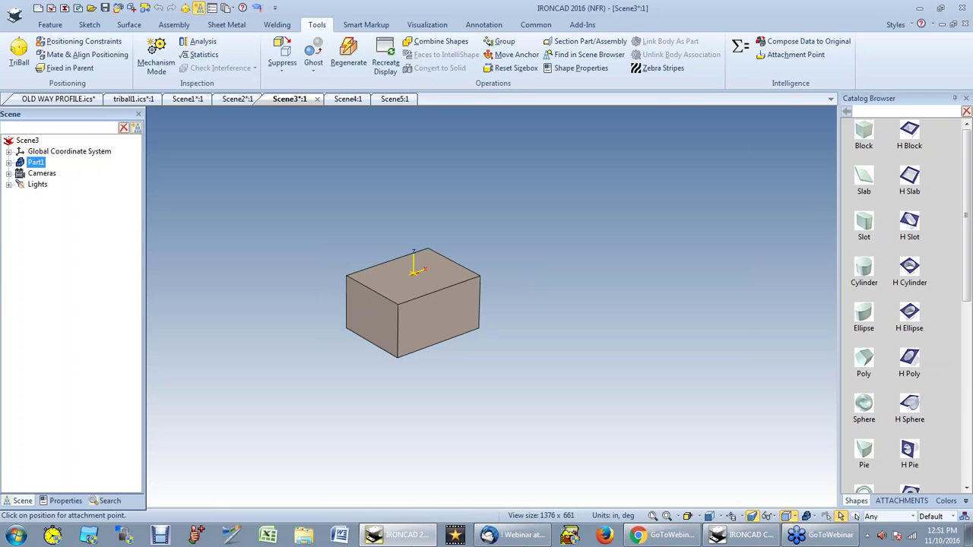
right_click(414, 275)
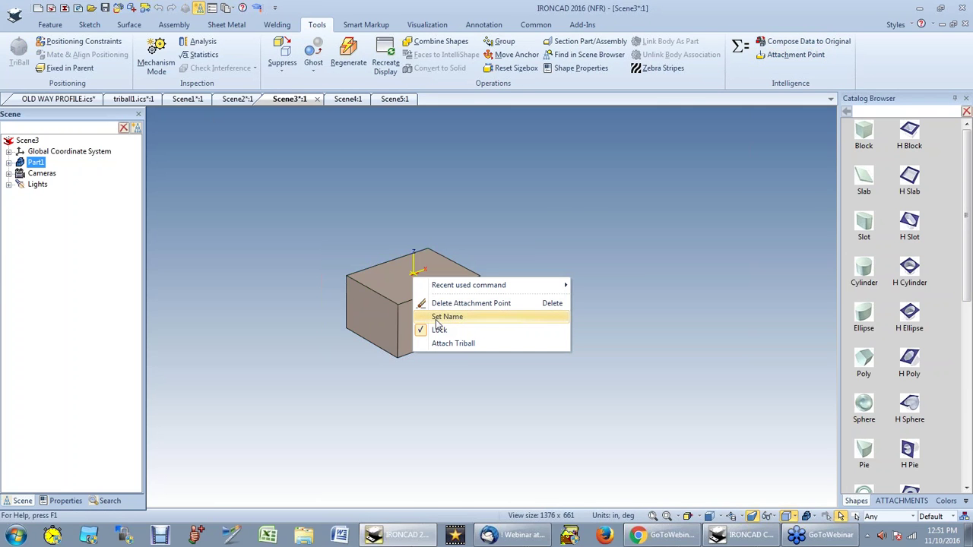
left_click(445, 317)
left_click(365, 149)
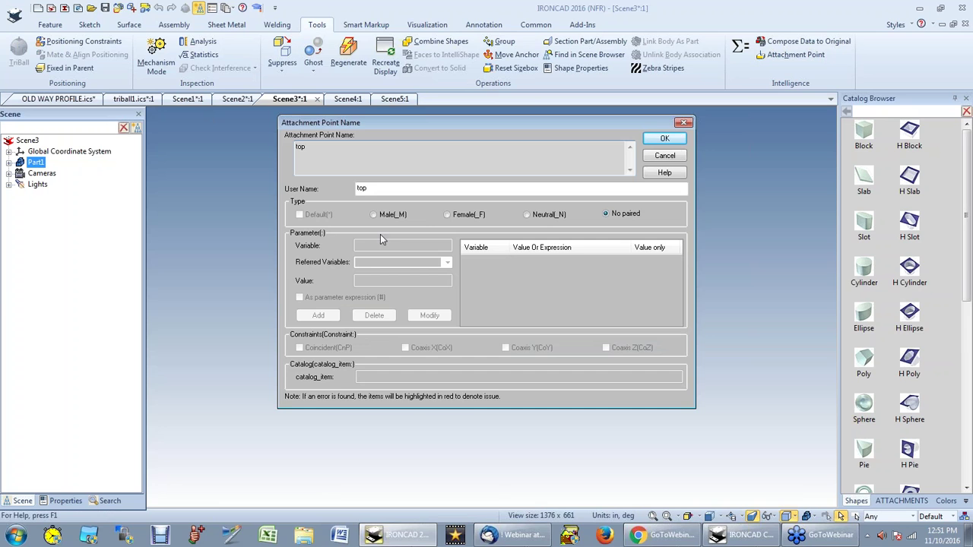
left_click(543, 215)
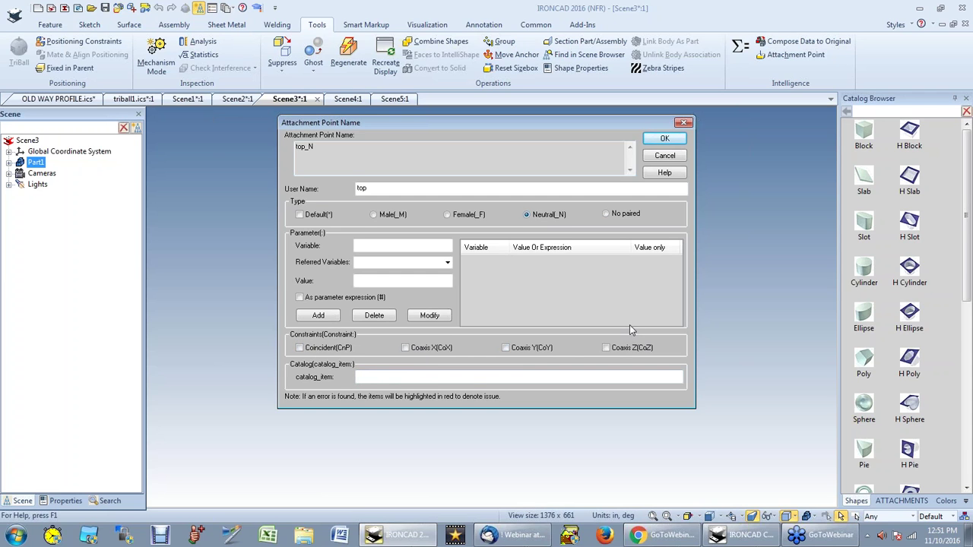
left_click(666, 140)
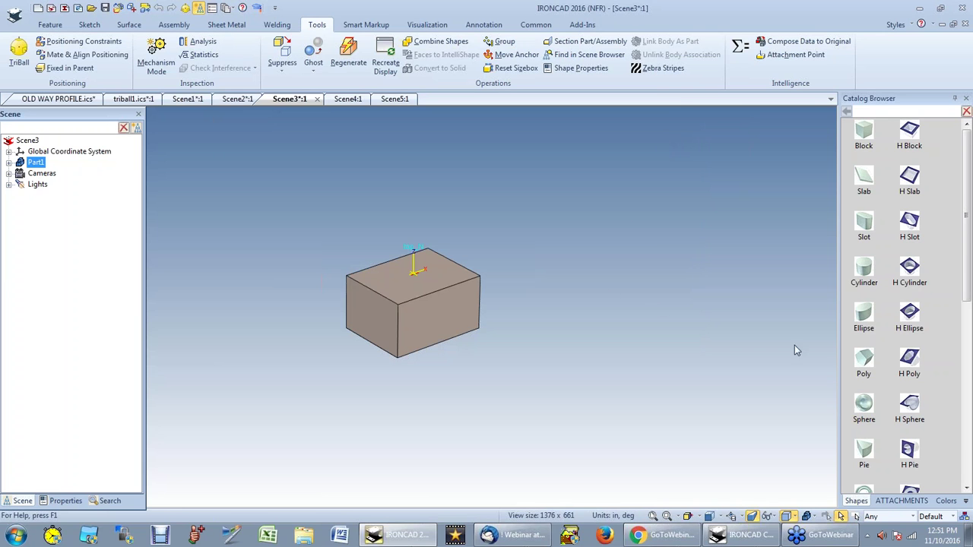
Step: Place a Cylinder from the Shapes catalog in empty space behind the block
scroll(563, 325, "down", 2)
scroll(566, 278, "up", 2)
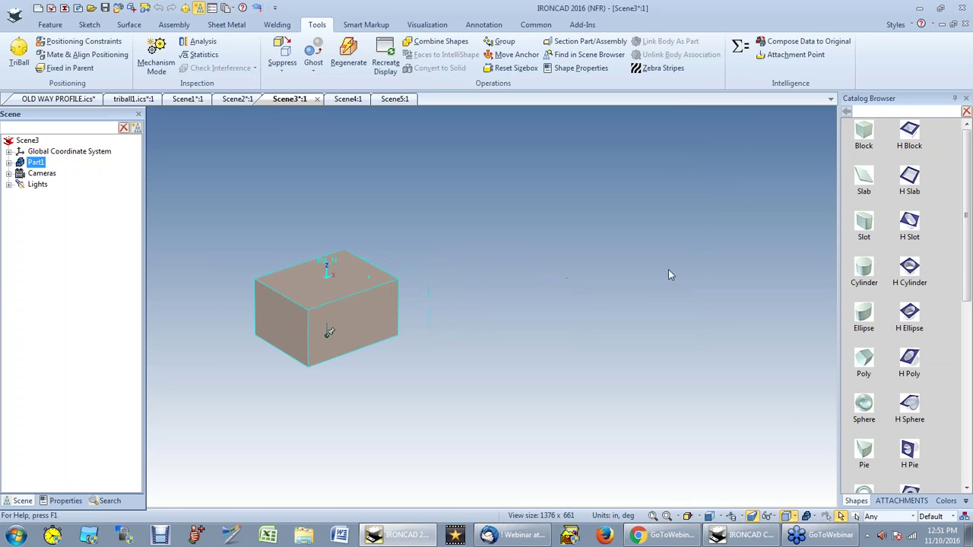
left_click_drag(865, 272, 837, 264)
left_click_drag(621, 259, 623, 248)
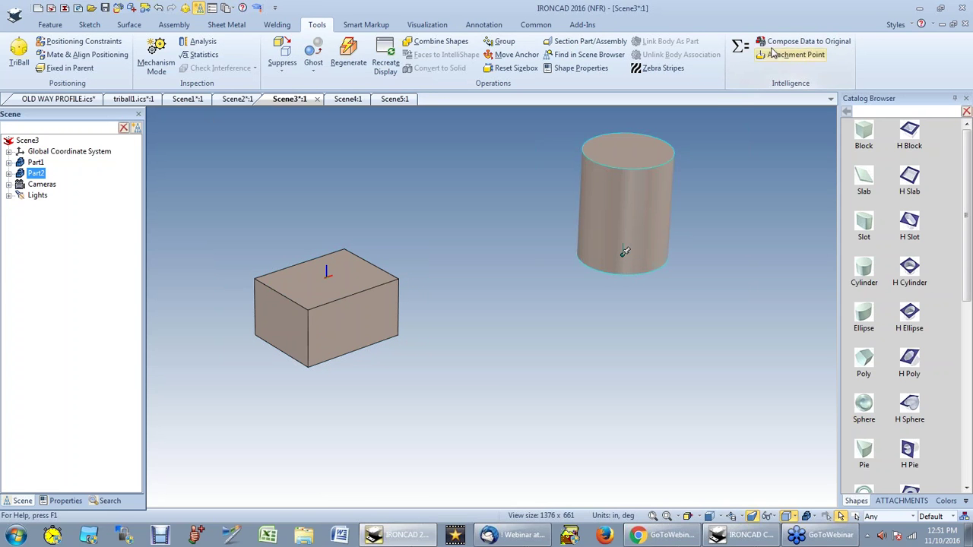
Step: Add an attachment point at the centre of the cylinder's top face, named top with type Neutral
left_click(794, 55)
left_click(630, 146)
right_click(629, 146)
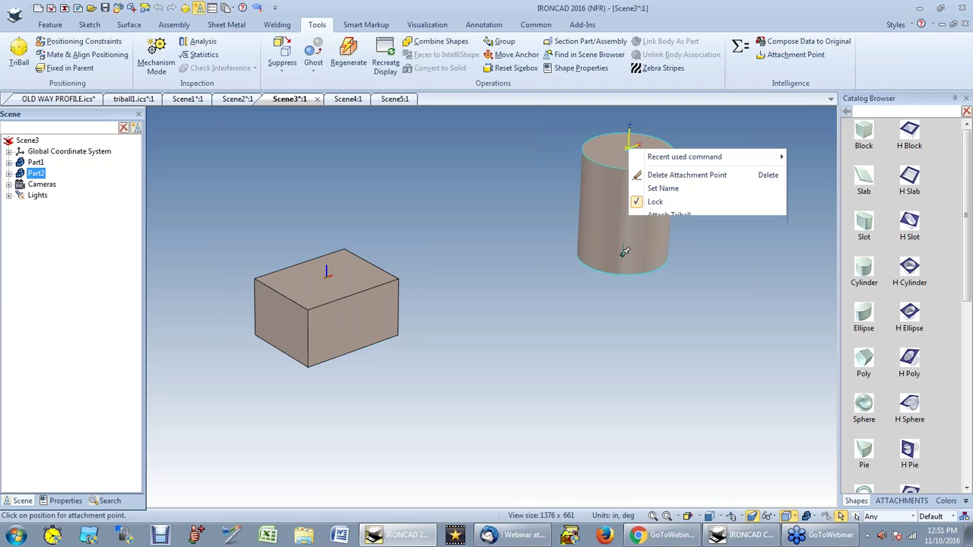
left_click(662, 187)
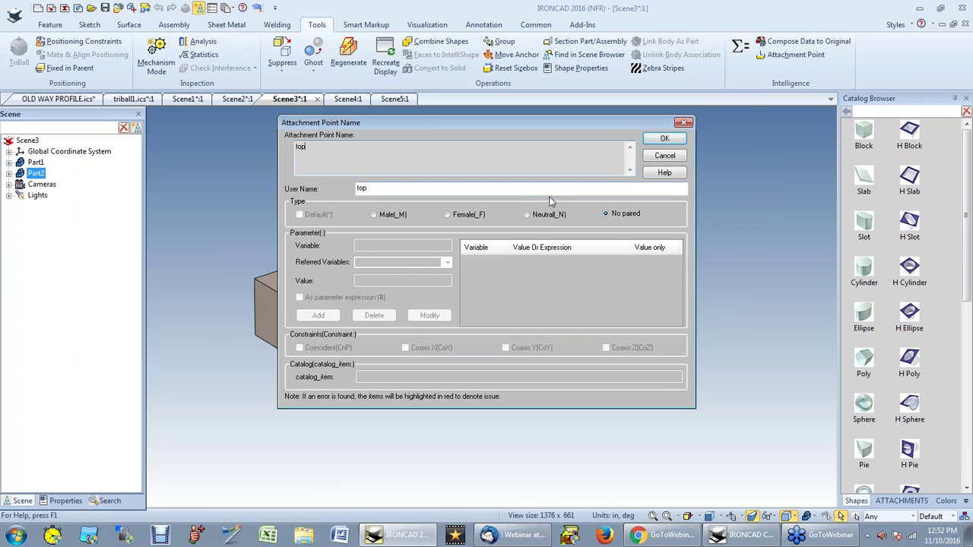
left_click(530, 216)
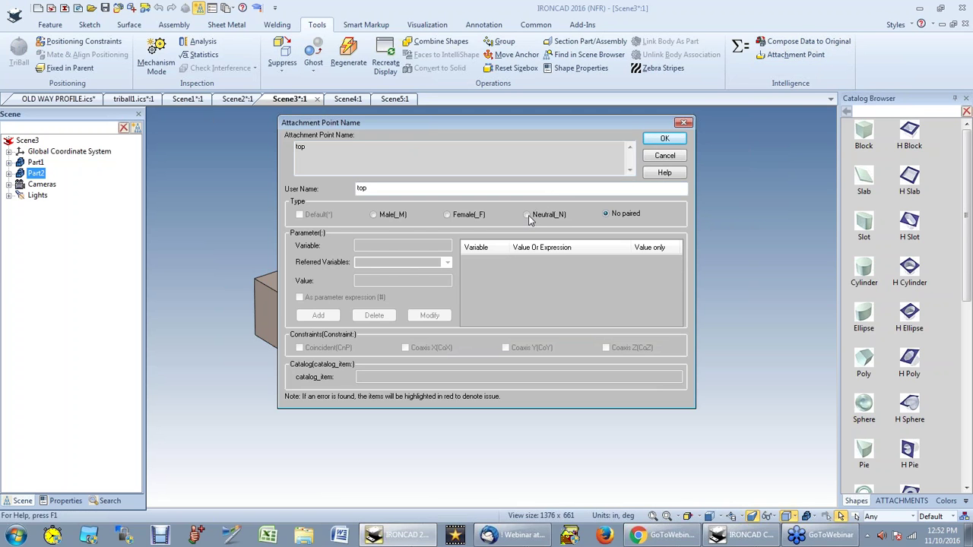
left_click(662, 140)
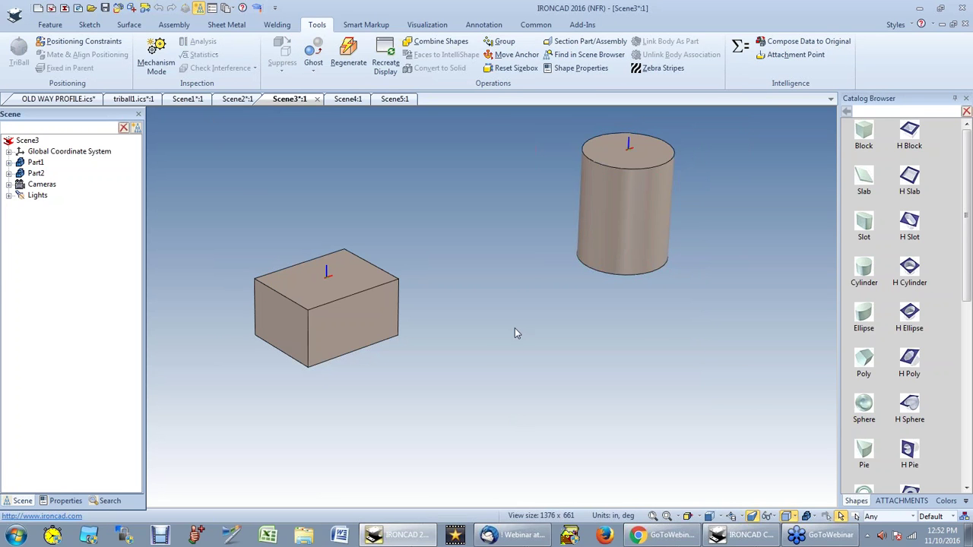
Step: Open Catalog1 and store both the block and the cylinder in it
scroll(517, 333, "down", 1)
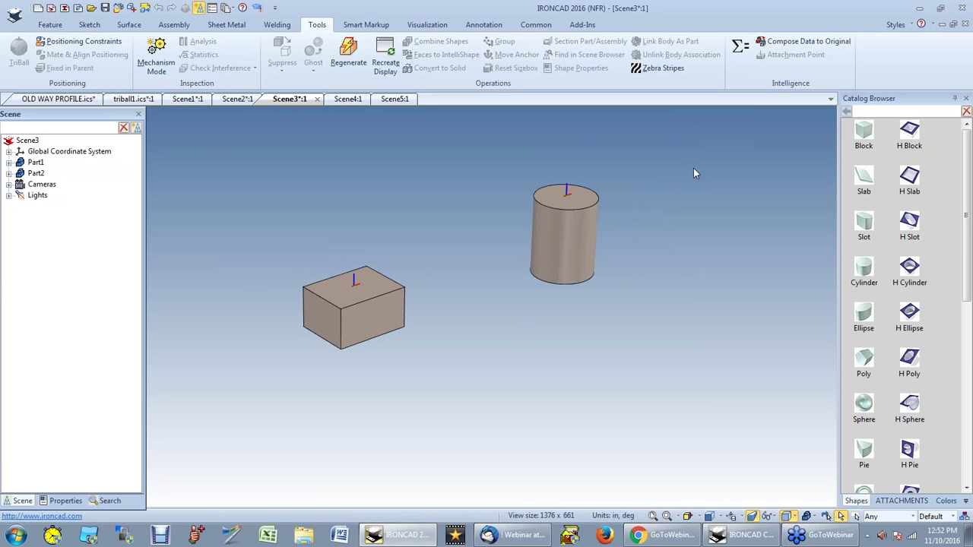
left_click(966, 505)
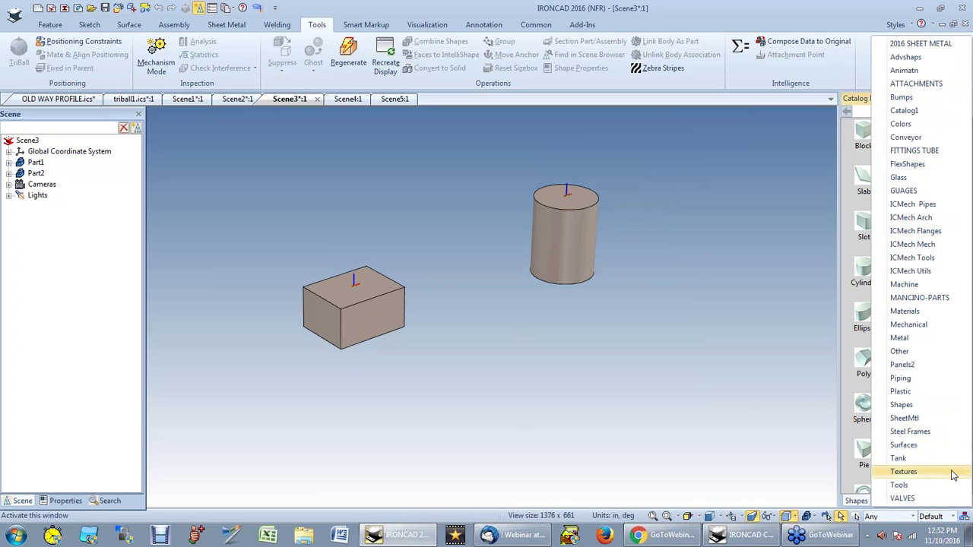
left_click(906, 110)
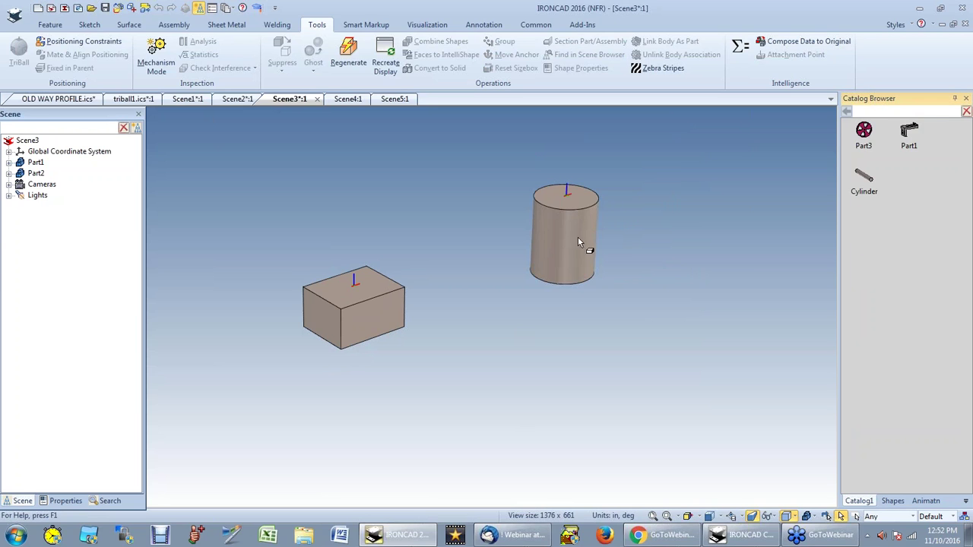
left_click_drag(358, 323, 827, 352)
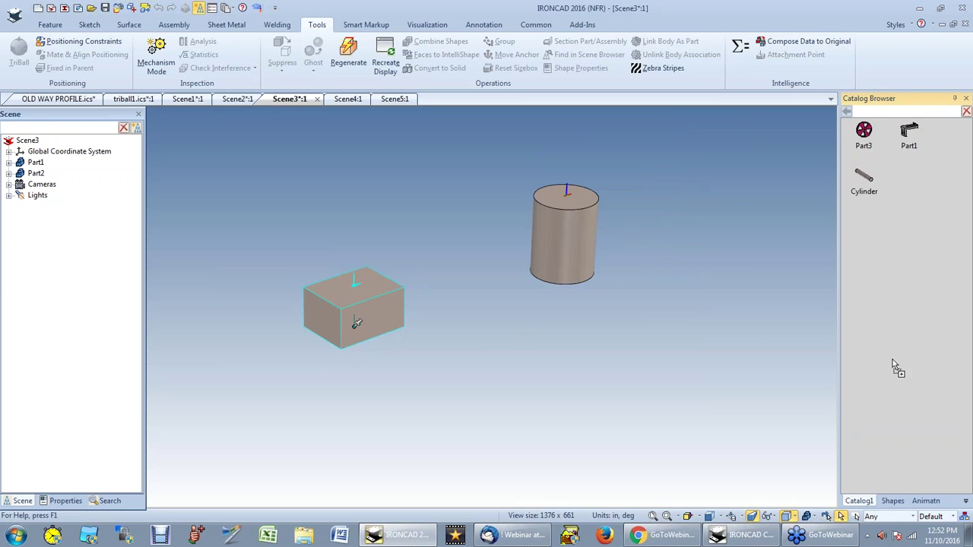
left_click_drag(893, 363, 894, 364)
left_click_drag(578, 244, 882, 318)
Step: Delete the original cylinder and block from the scene
left_click(585, 249)
key("Delete")
left_click(344, 312)
key("Delete")
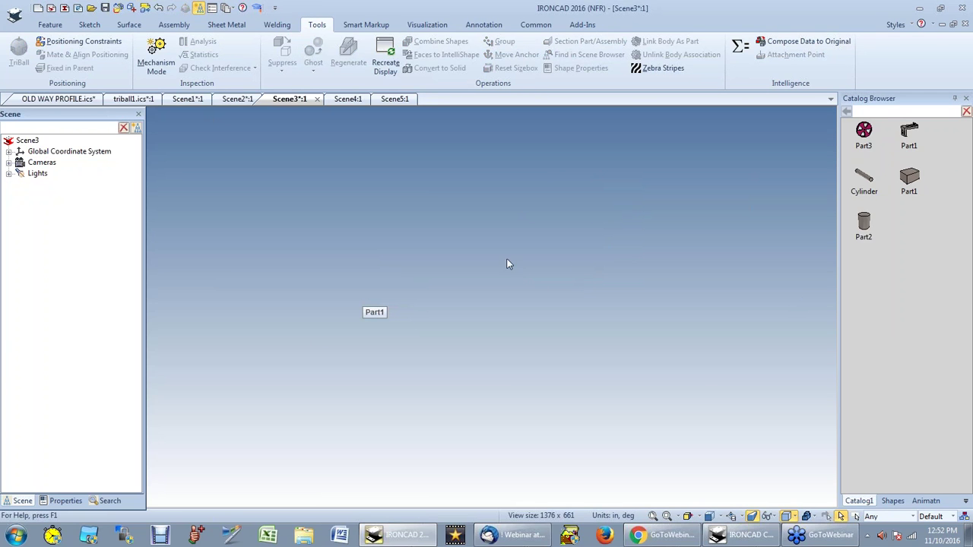
Step: Place the stored block from Catalog1 and snap the stored cylinder Part2 onto its top attachment point
left_click_drag(905, 187, 874, 185)
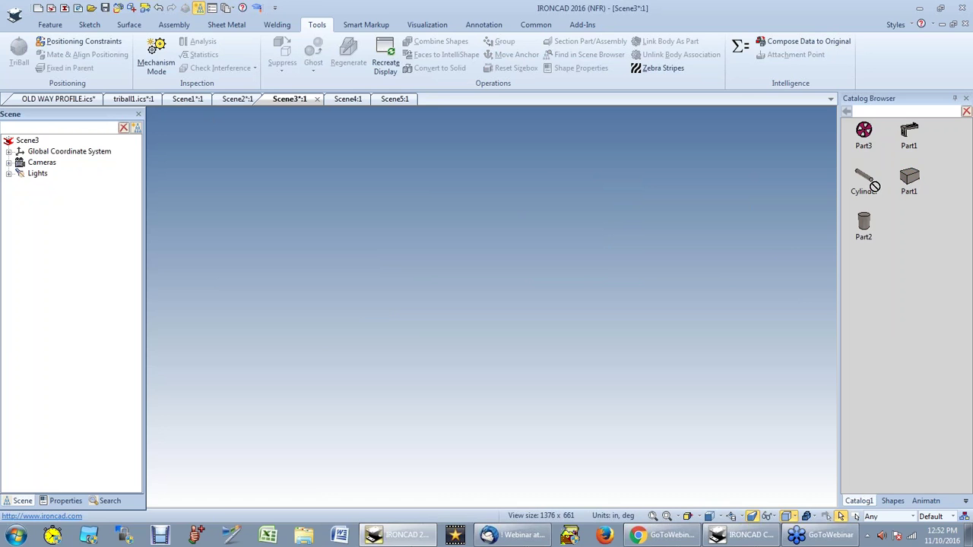
left_click_drag(482, 285, 457, 308)
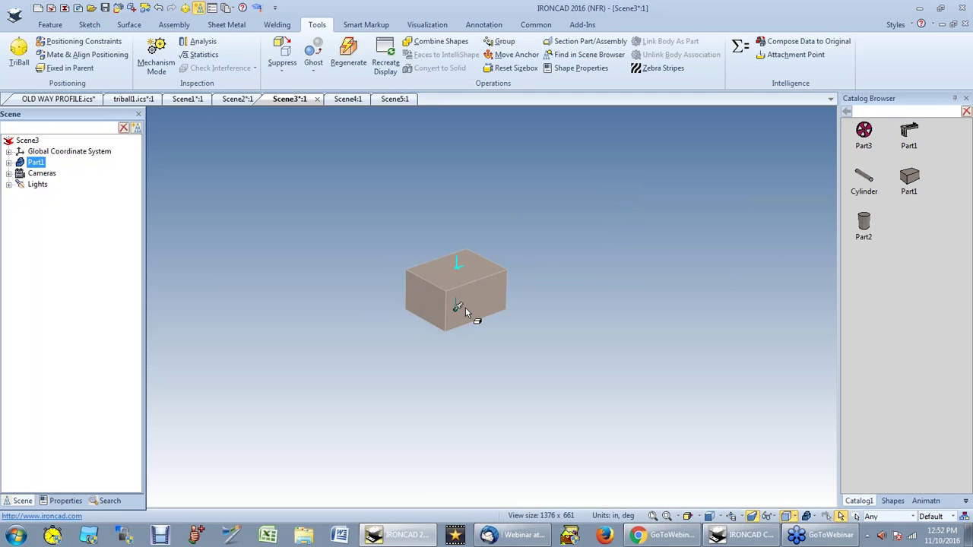
left_click_drag(865, 228, 487, 270)
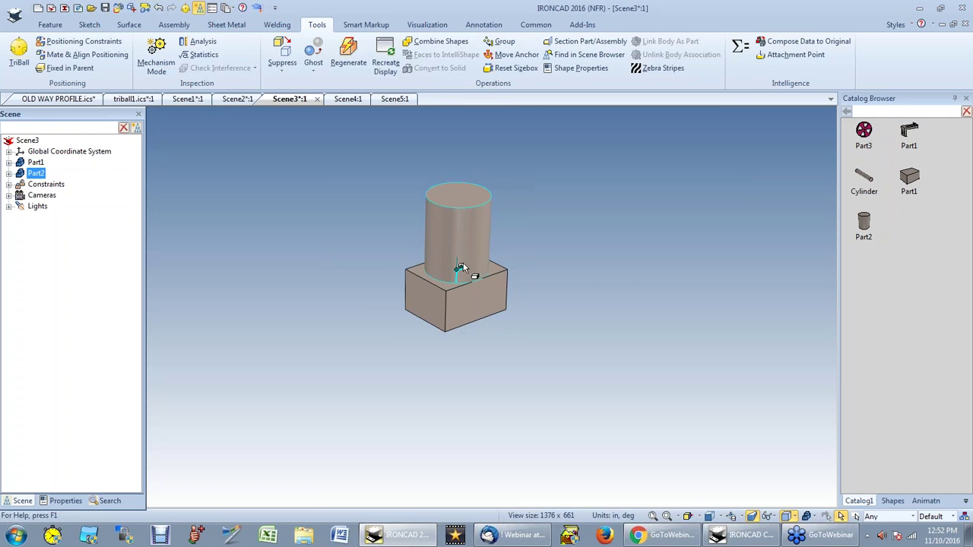
Step: Move the cylinder off the block to one side with the TriBall and undo the move
key("F10")
left_click_drag(398, 290, 298, 323)
left_click(414, 412)
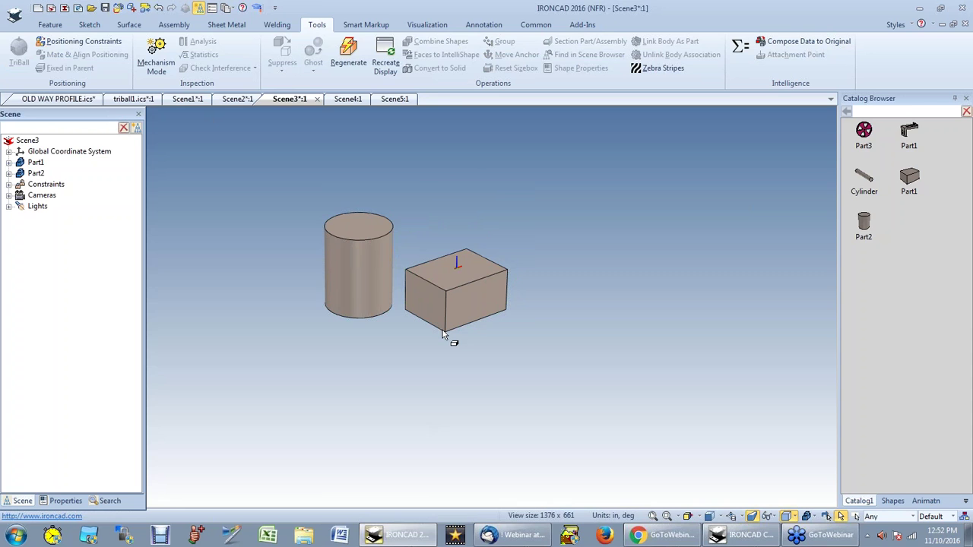
key("ctrl+z")
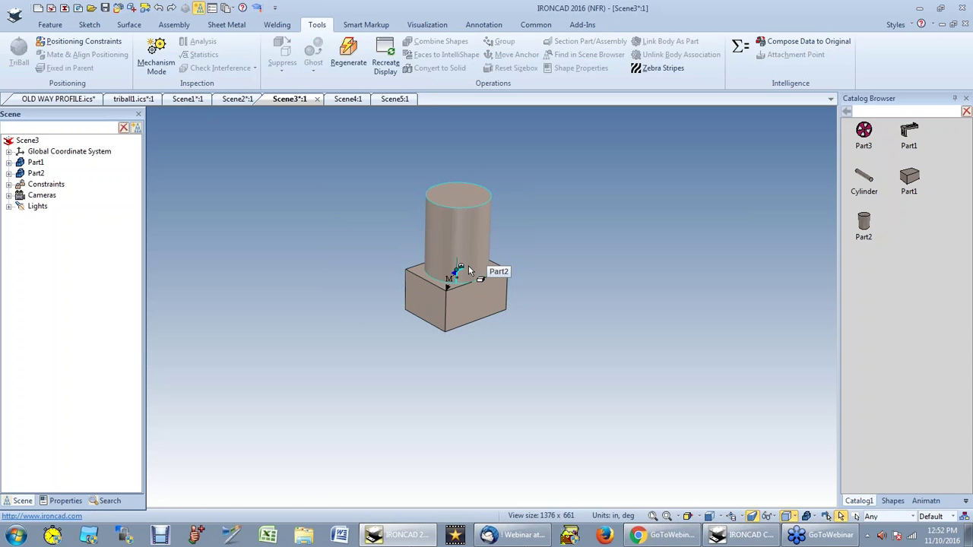
Step: Remove the test cylinder and the block beneath it from Scene3
left_click(468, 266)
key("Delete")
left_click(499, 313)
left_click_drag(487, 308, 909, 181)
Step: Open the block Part1 in Catalog1 for editing and turn off the perspective view
right_click(921, 182)
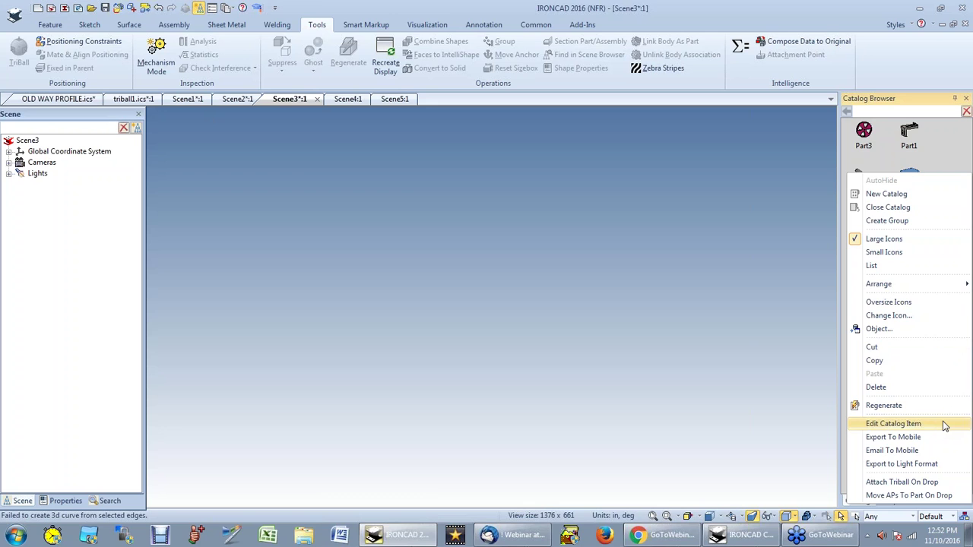
left_click(945, 426)
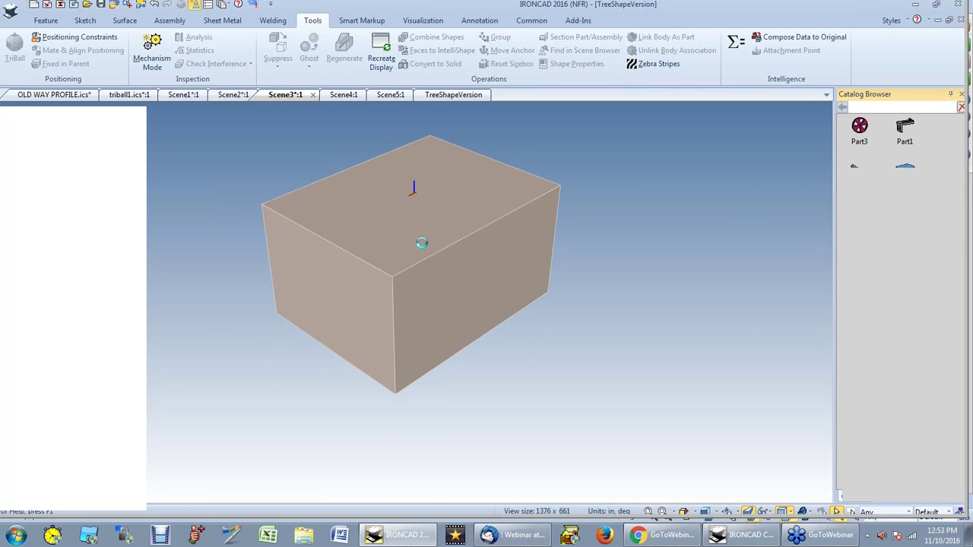
left_click(751, 517)
Step: Enable the Coincident and Coaxis Z constraints for the attachment point on the catalog block's top face
left_click(420, 247)
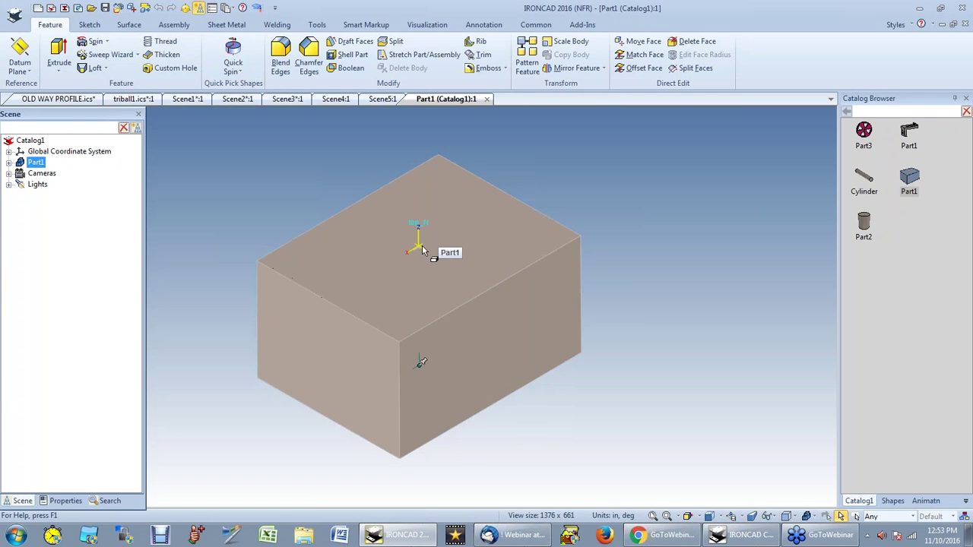
right_click(420, 247)
left_click(371, 223)
left_click(425, 257)
right_click(425, 247)
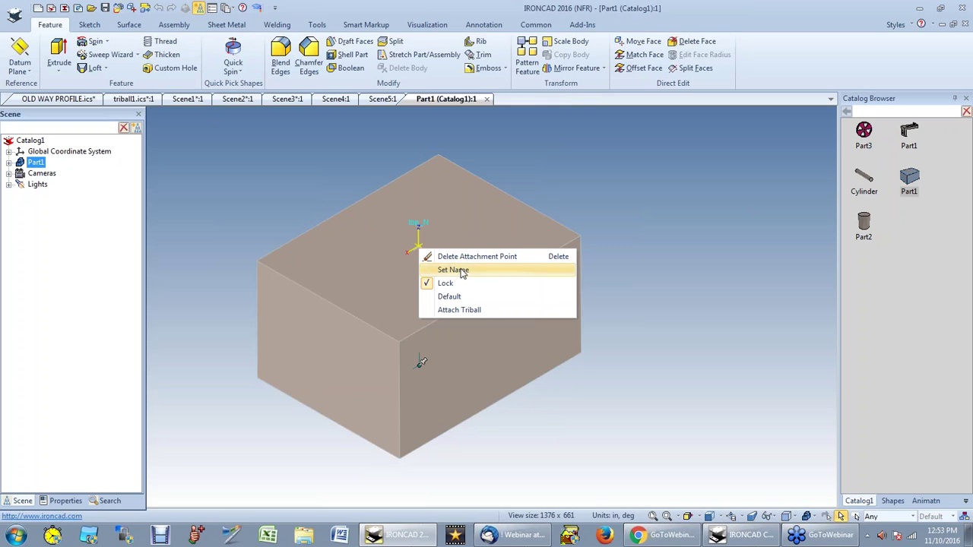
left_click(435, 268)
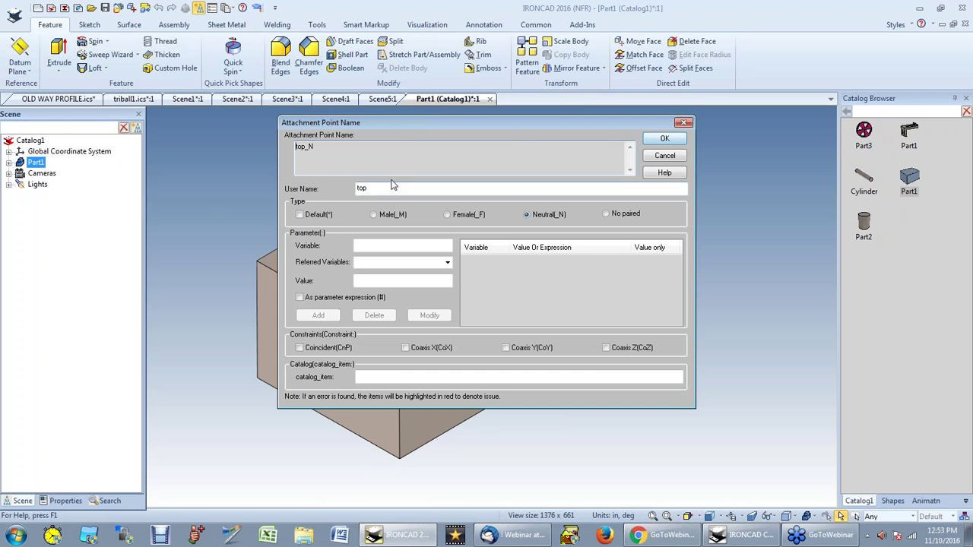
left_click(299, 349)
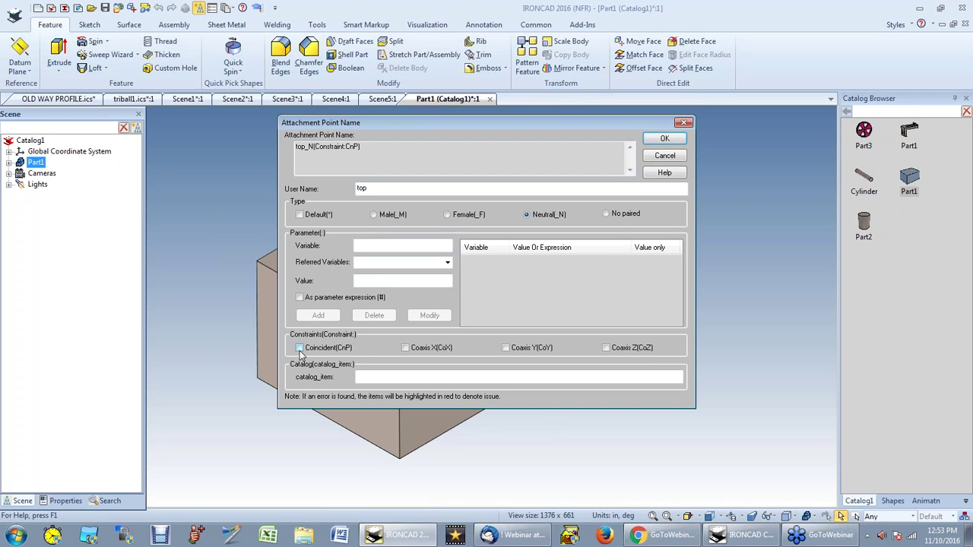
left_click(606, 349)
left_click(664, 138)
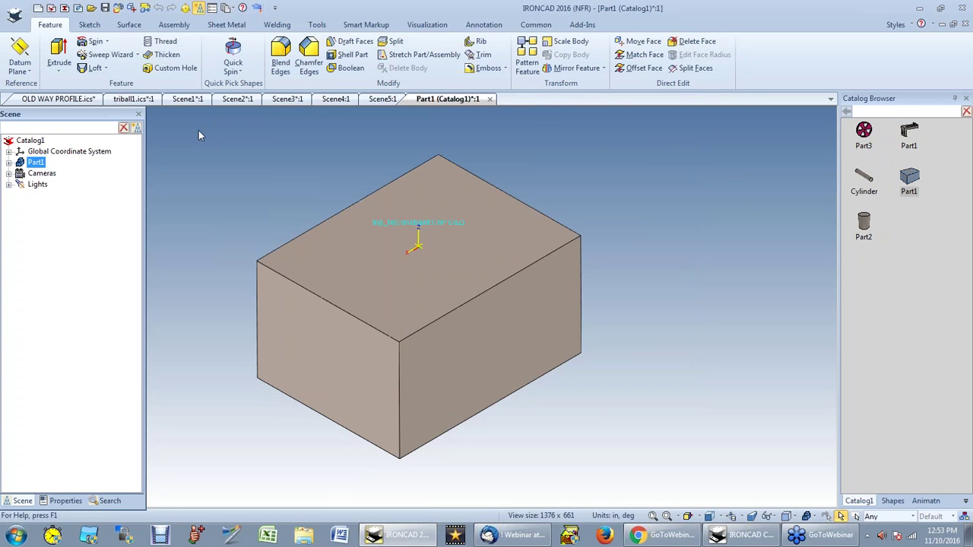
Step: Save the edited block Part1 back to Catalog1, open the cylinder Part2 for editing, and turn off its perspective view
left_click(489, 99)
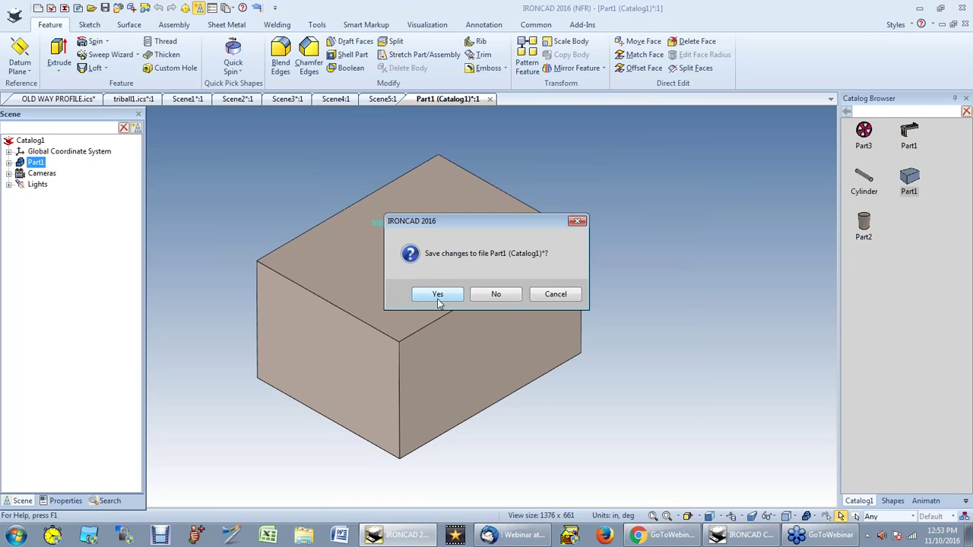
left_click(438, 294)
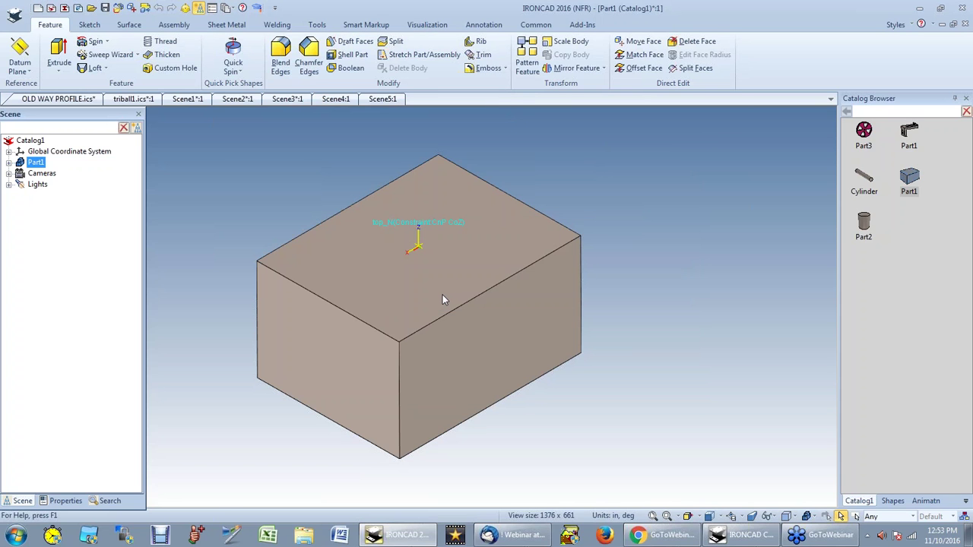
left_click(864, 228)
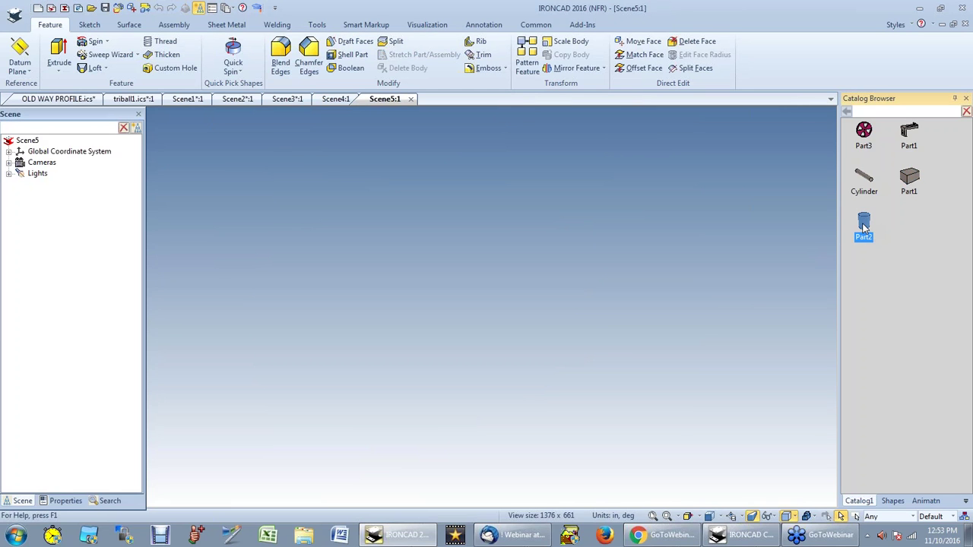
right_click(864, 228)
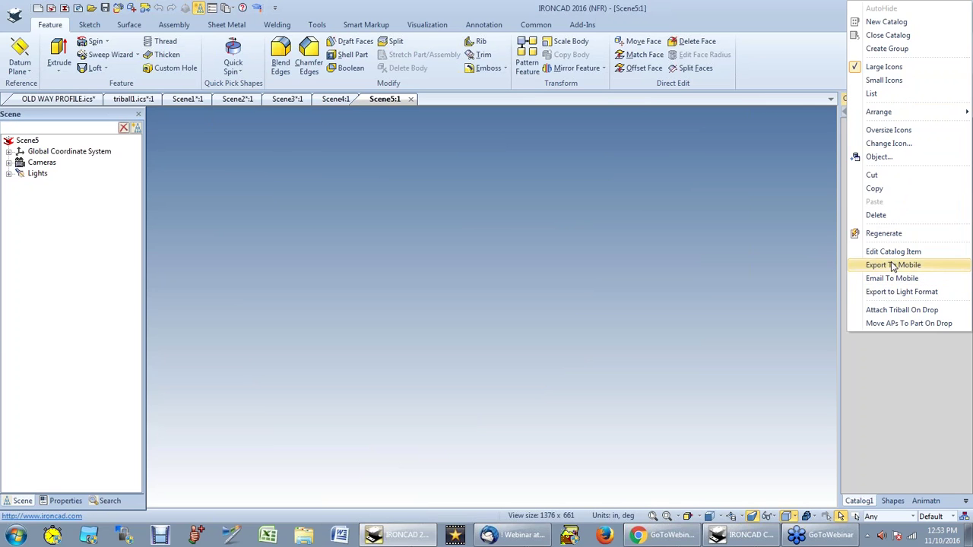
left_click(894, 257)
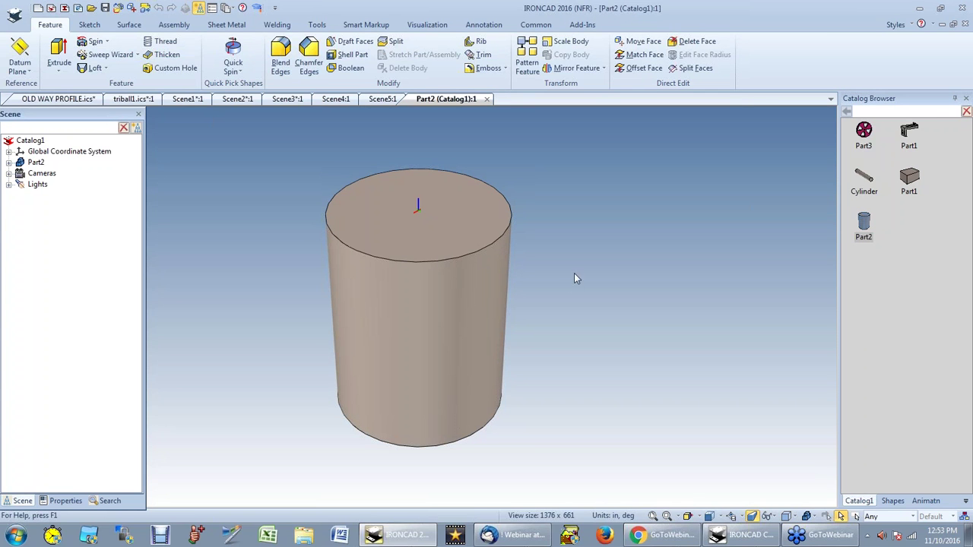
left_click(750, 517)
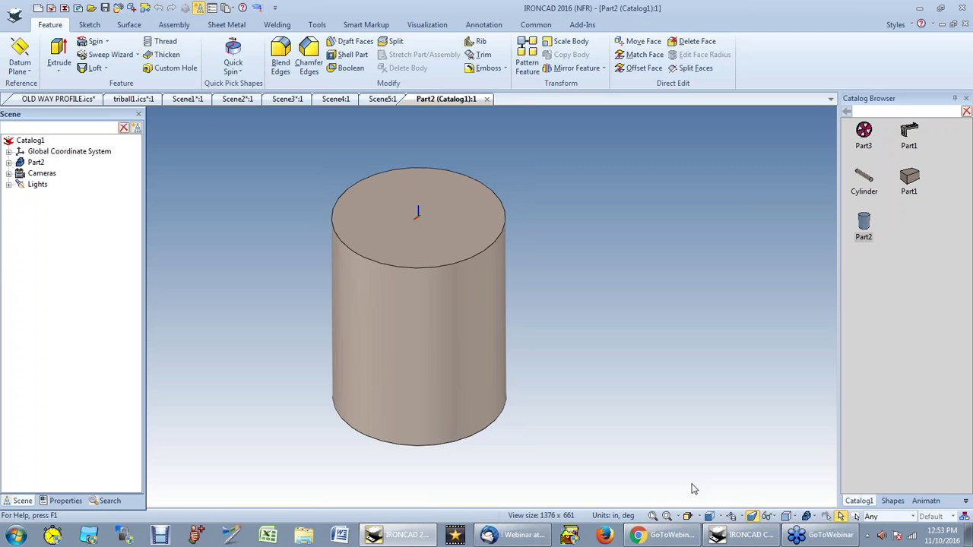
Step: Enable the Coincident and Coaxis Z constraints for the cylinder's top attachment point and save the part back to Catalog1
left_click(464, 263)
right_click(418, 219)
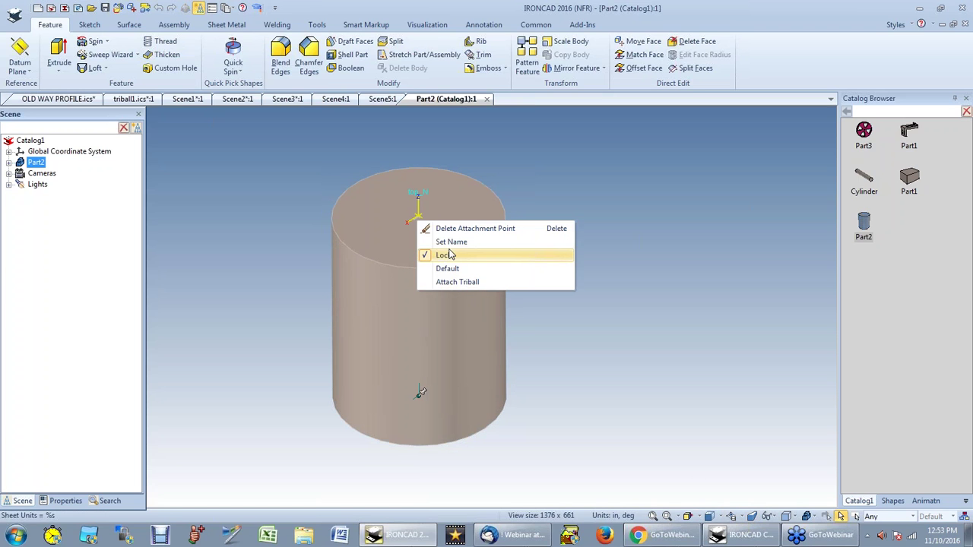
left_click(448, 242)
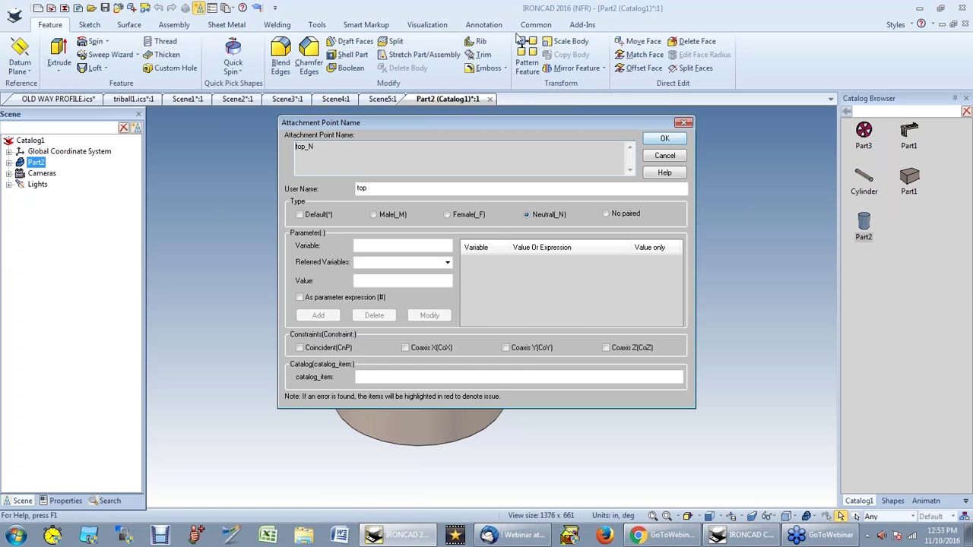
left_click(299, 348)
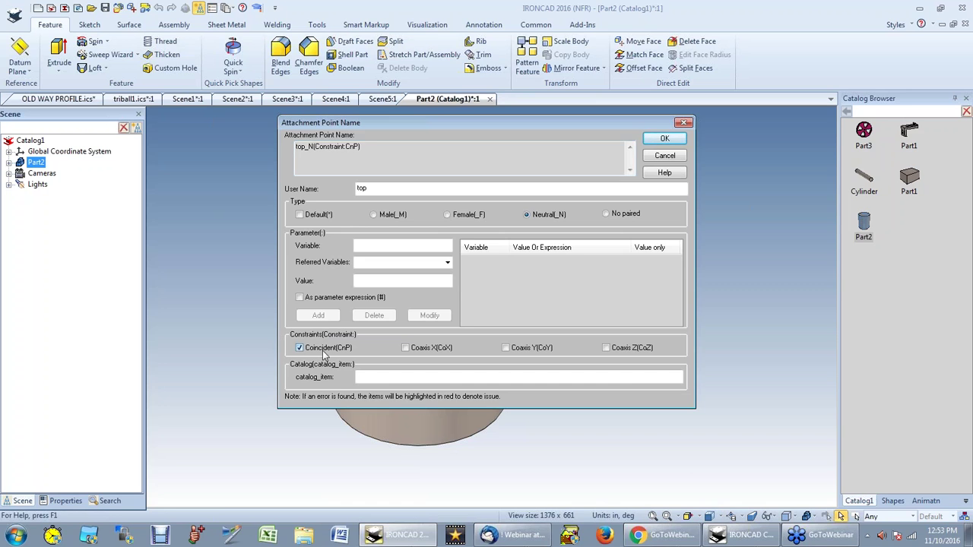
left_click(606, 350)
left_click(669, 140)
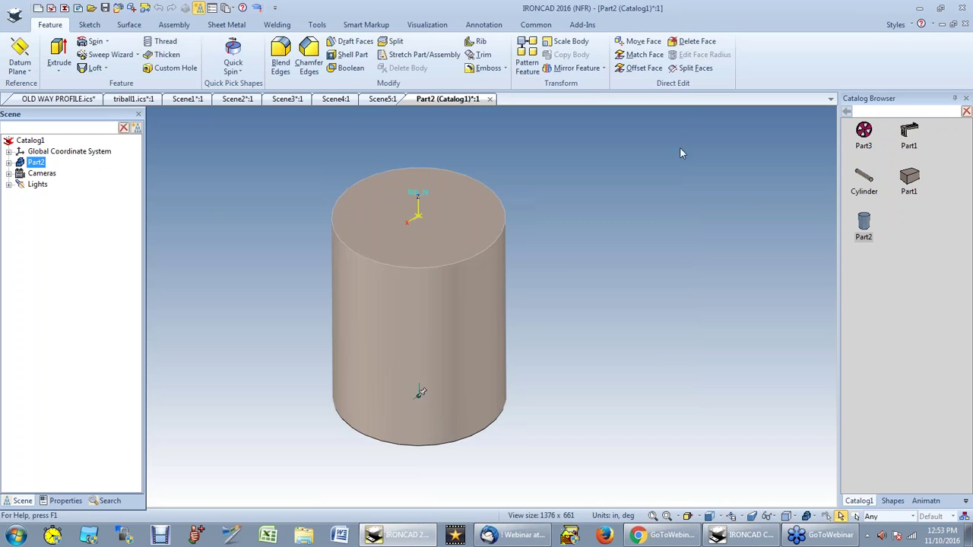
left_click(490, 99)
left_click(449, 300)
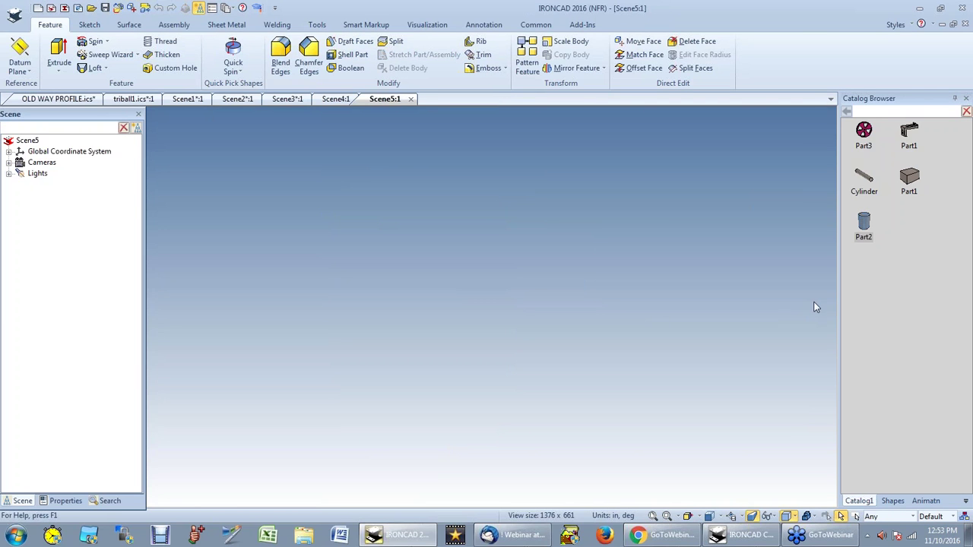
Step: Place the catalog block Part1 in Scene5 and attach the cylinder Part2 to the attachment point on its top face
left_click_drag(911, 181, 491, 300)
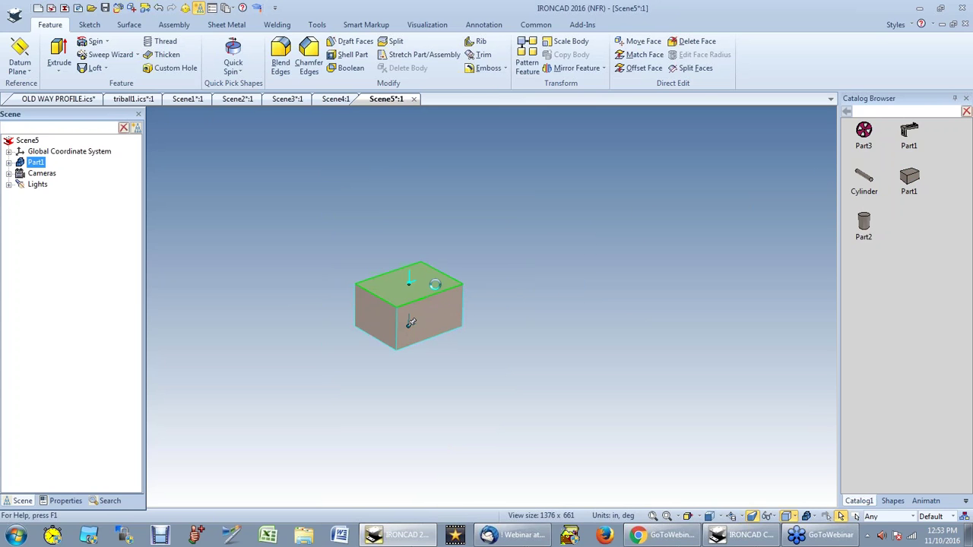
left_click_drag(411, 323, 441, 290)
left_click(430, 255)
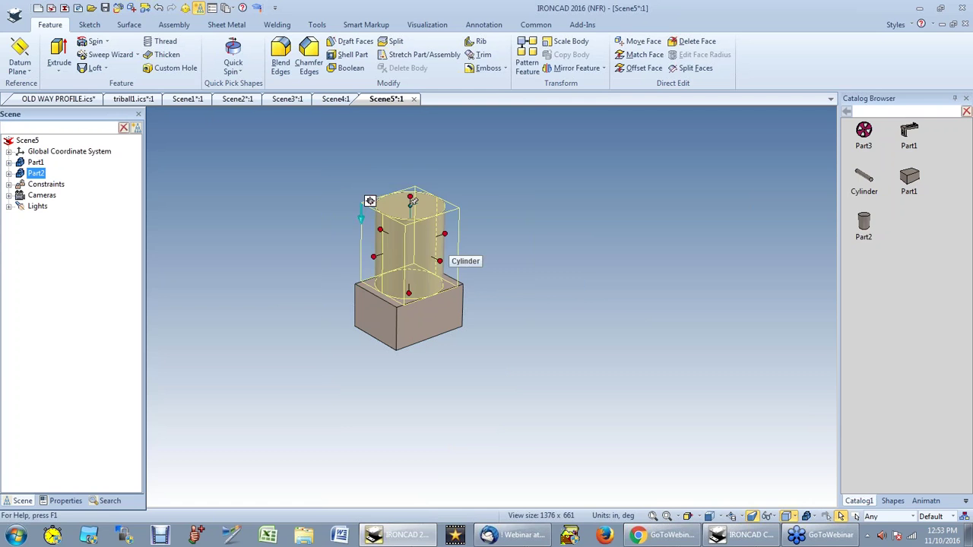
key("Escape")
Step: Move the constrained cylinder in Scene5 with the TriBall to test its link to the block
left_click(422, 245)
key("F10")
left_click_drag(350, 225, 361, 293)
left_click_drag(609, 184, 681, 216)
left_click(562, 379)
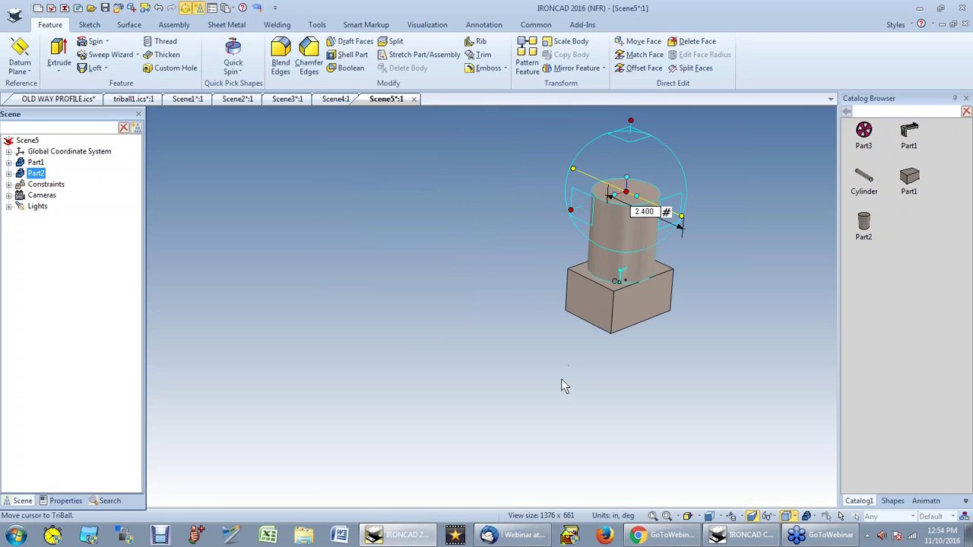
Step: Move the block in Scene5 along one horizontal axis with the TriBall to test its link to the cylinder
left_click(591, 305)
key("F10")
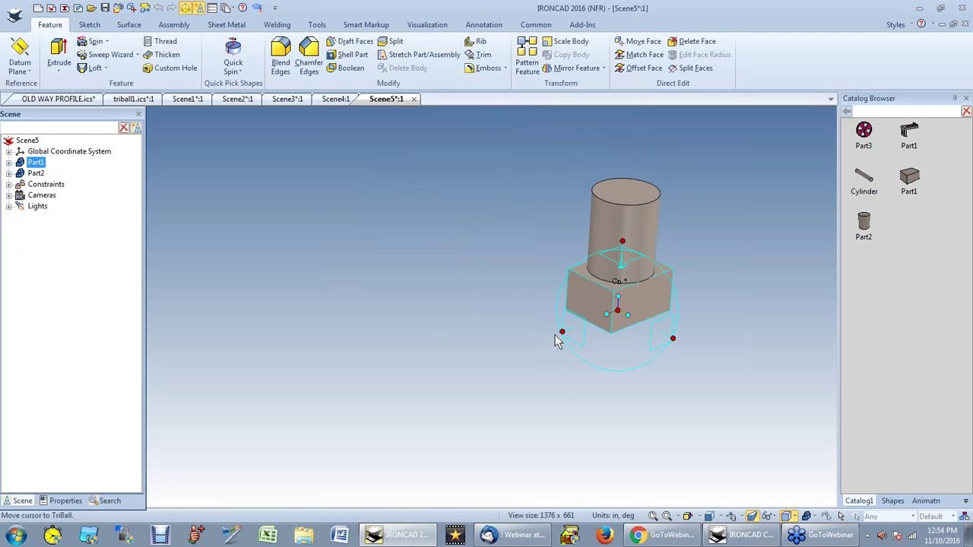
right_click_drag(562, 332, 470, 368)
left_click_drag(580, 318, 545, 331)
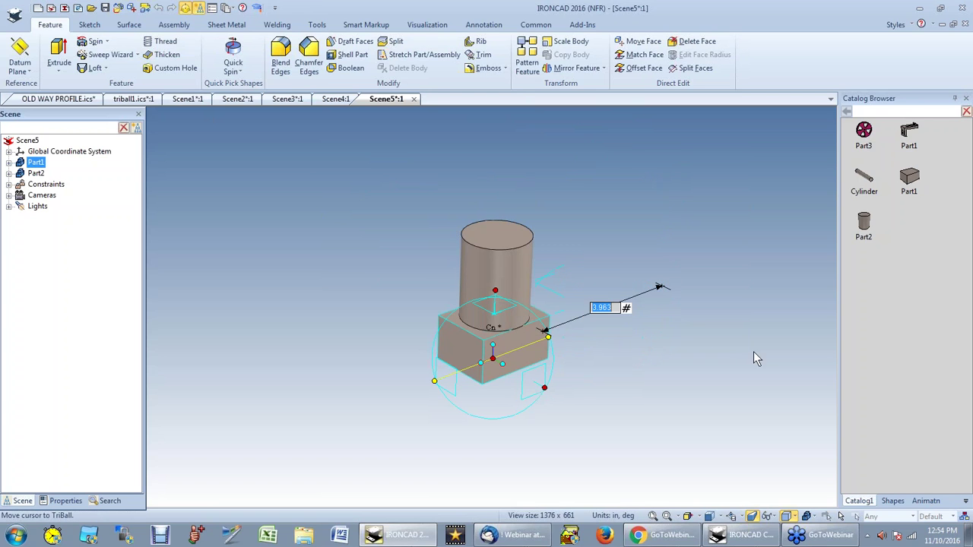
key("F10")
left_click(593, 380)
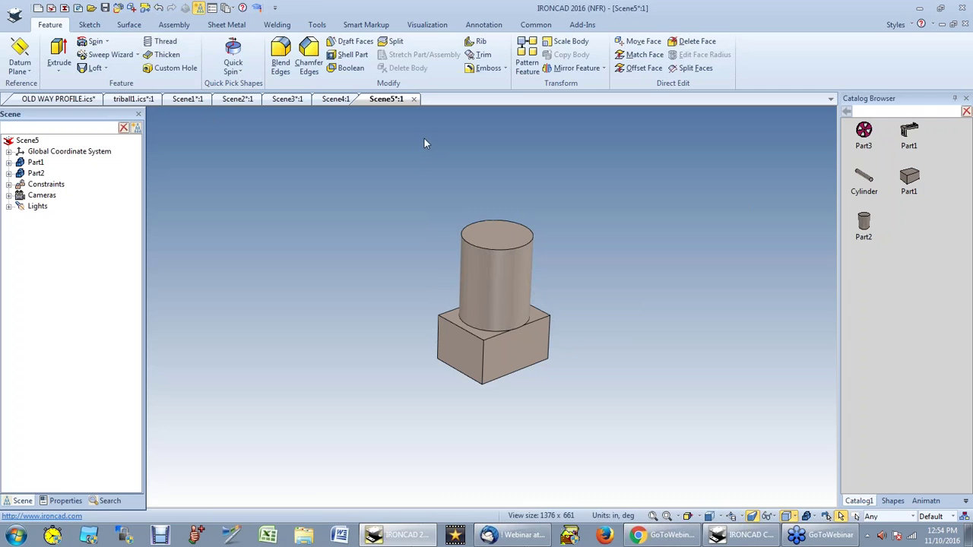
Step: Switch to the empty Scene4 and open the MANCINO-PARTS catalog
left_click(335, 101)
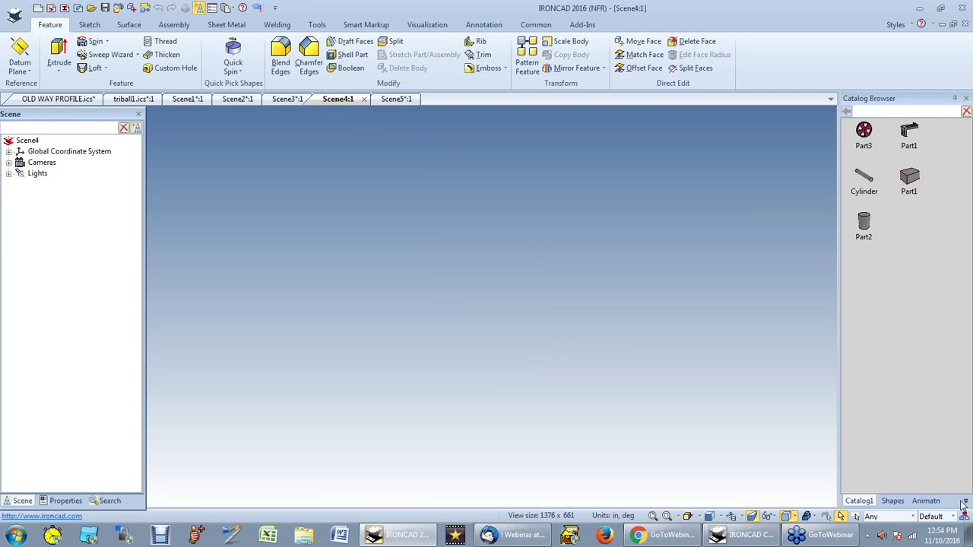
left_click(967, 502)
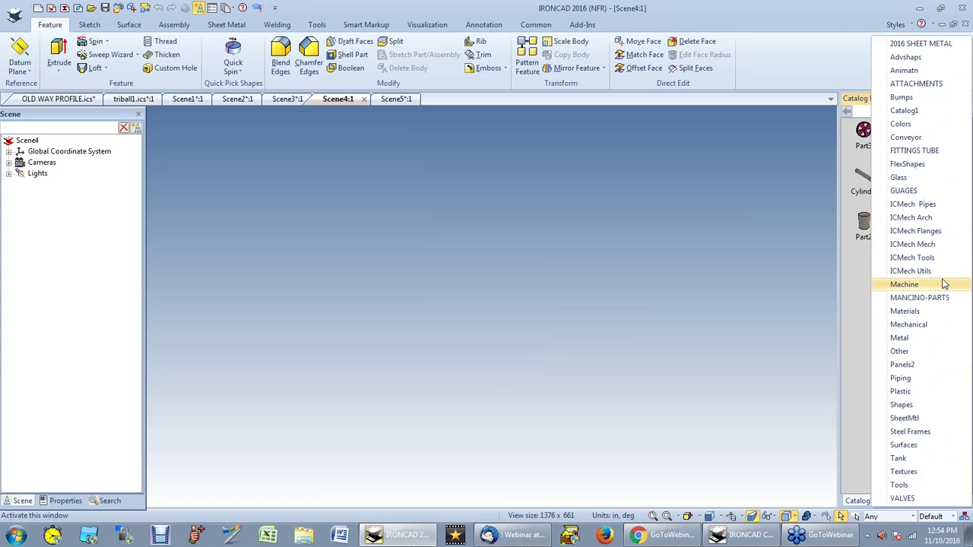
left_click(920, 298)
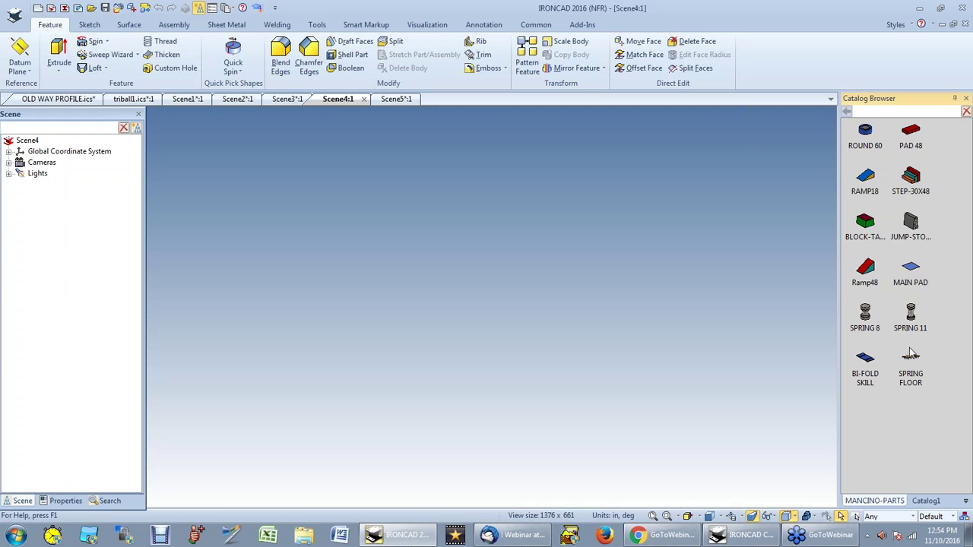
Step: Place a SPRING FLOOR panel in Scene4 and attach two more panels side by side at its long-edge attachment points
left_click_drag(911, 362, 478, 319)
left_click(652, 516)
middle_click_drag(430, 398, 552, 282)
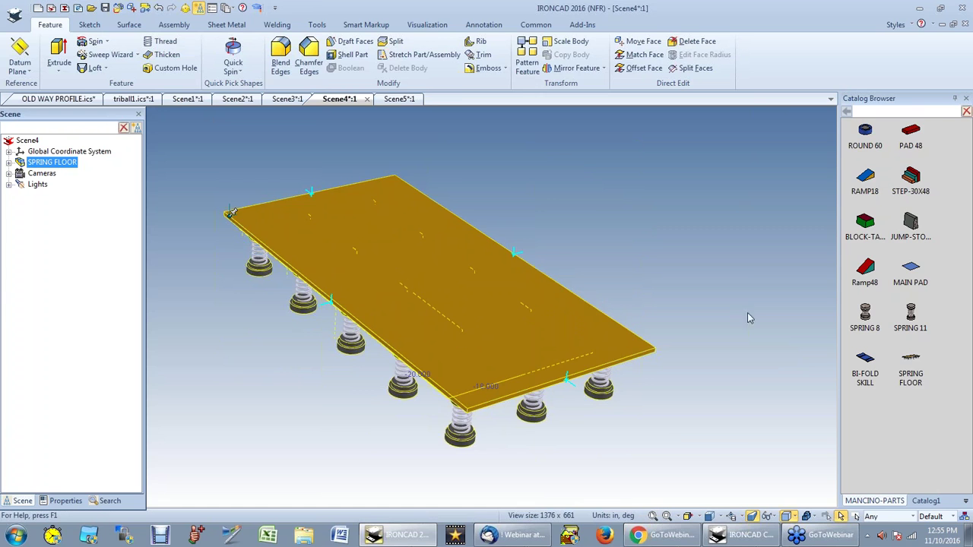
scroll(525, 322, "down", 2)
left_click_drag(912, 357, 526, 284)
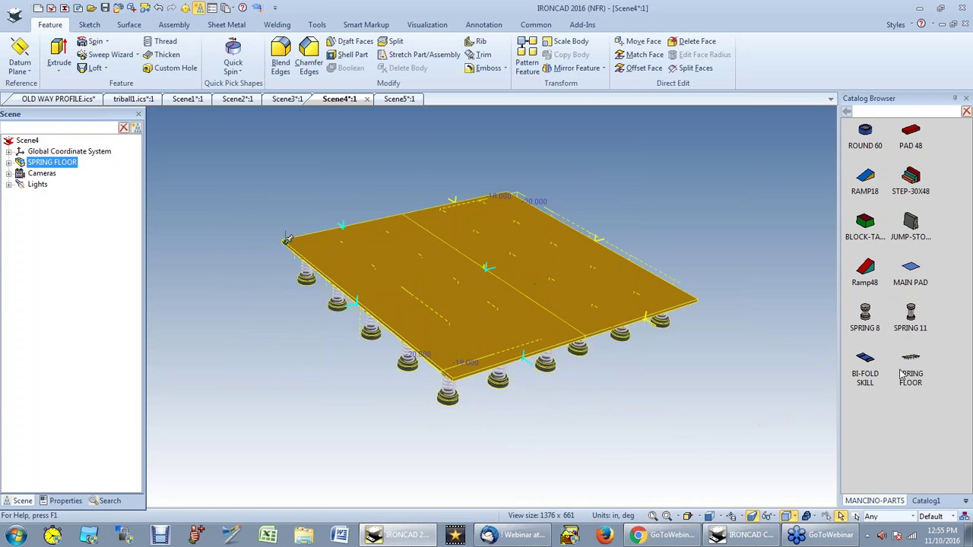
left_click_drag(910, 361, 759, 249)
left_click_drag(596, 240, 598, 242)
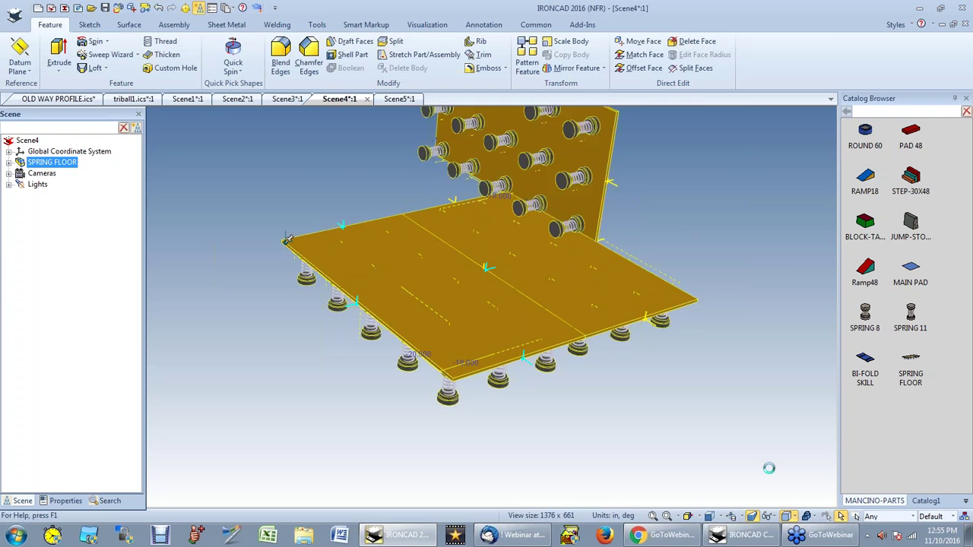
Step: Turn off the perspective view and attach a second row of three SPRING FLOOR panels to the first row's short edges
left_click(751, 518)
left_click_drag(910, 366, 647, 348)
left_click_drag(910, 363, 511, 353)
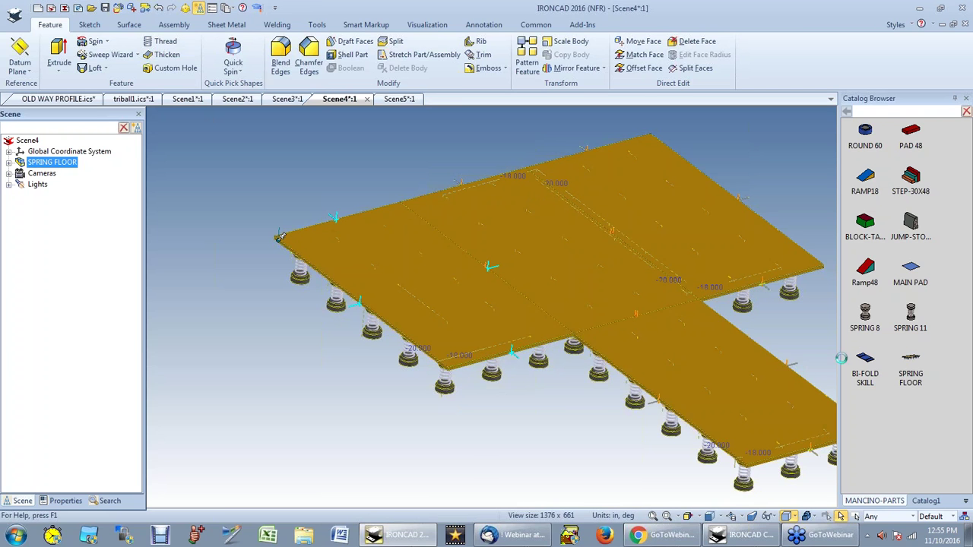
left_click_drag(915, 364, 764, 292)
scroll(710, 321, "down", 5)
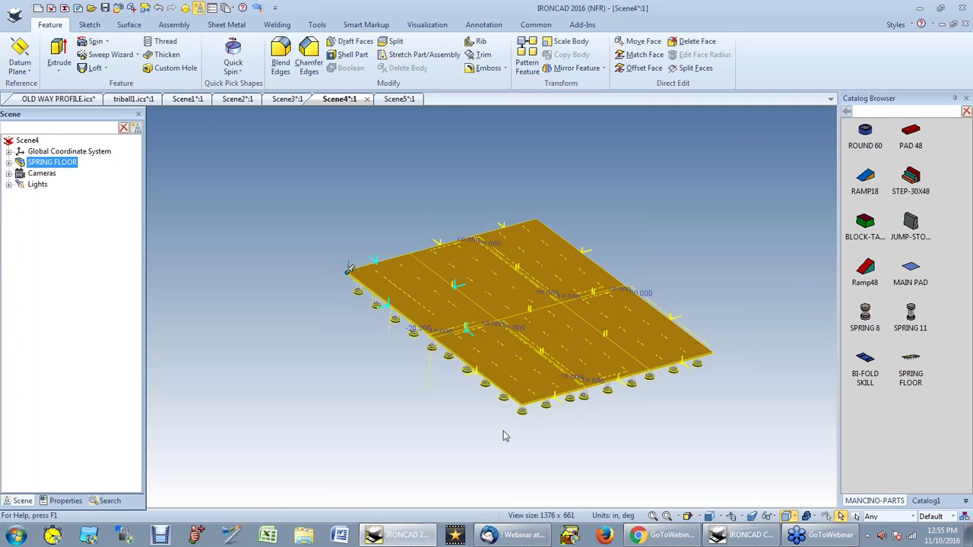
middle_click_drag(507, 435, 507, 435)
mouse_move(507, 435)
left_mouse_down()
mouse_move(565, 393)
mouse_move(512, 362)
mouse_move(489, 320)
mouse_move(478, 335)
mouse_move(501, 434)
left_mouse_up()
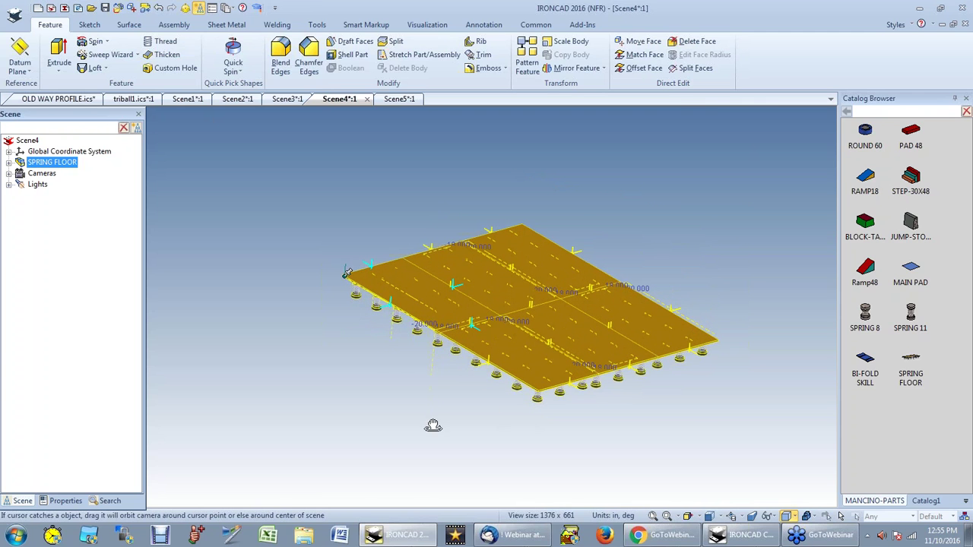
key("Escape")
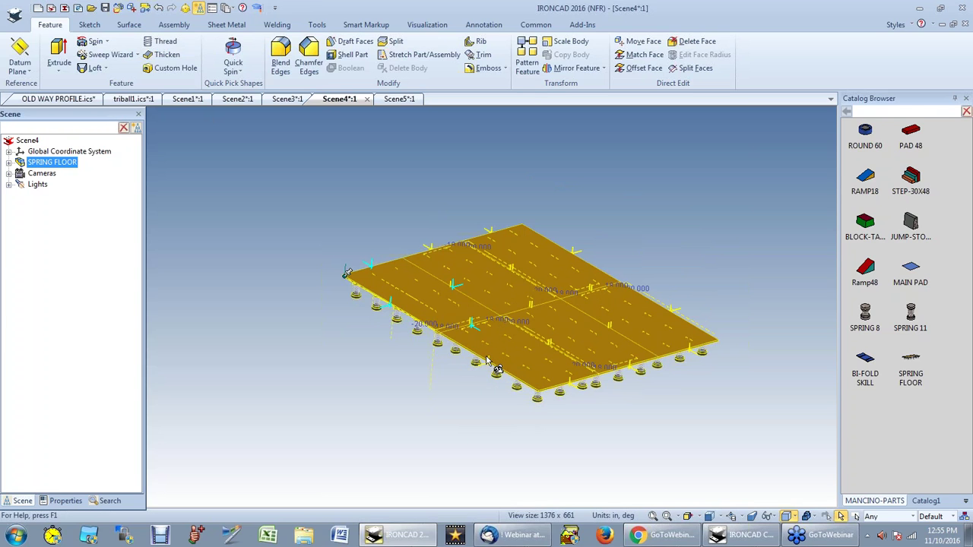
Step: Undo the placement of all SPRING FLOOR panels in Scene4
key("ctrl+z")
key("ctrl+z")
key("ctrl+z")
key("ctrl+z")
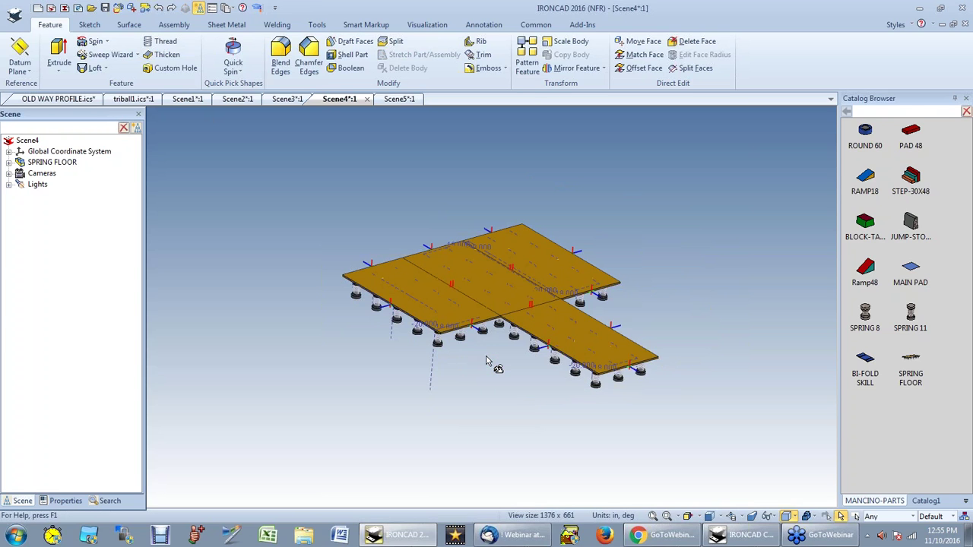
key("ctrl+z")
key("ctrl+z")
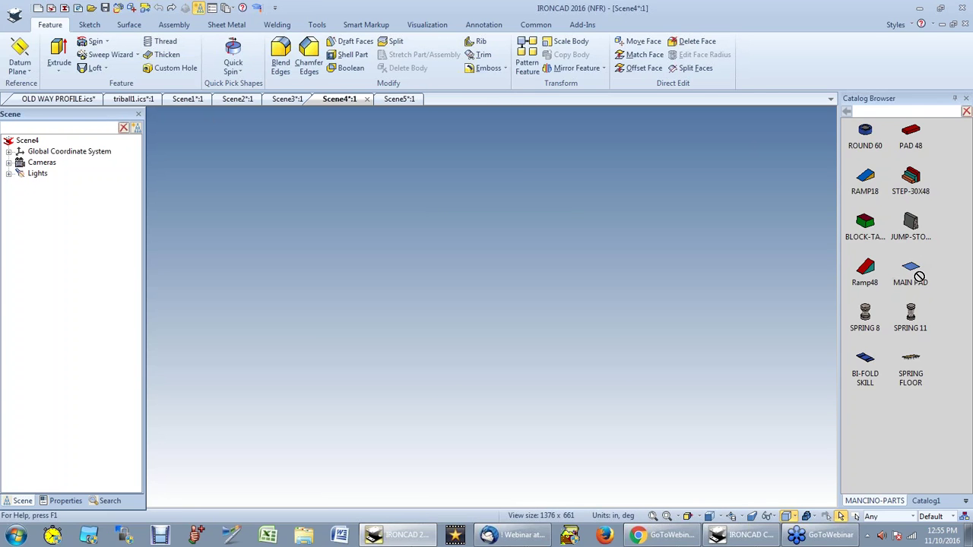
Step: Place the MAIN PAD in Scene4 and fit it in the view
left_click_drag(916, 271, 461, 284)
mouse_move(675, 541)
left_click(623, 491)
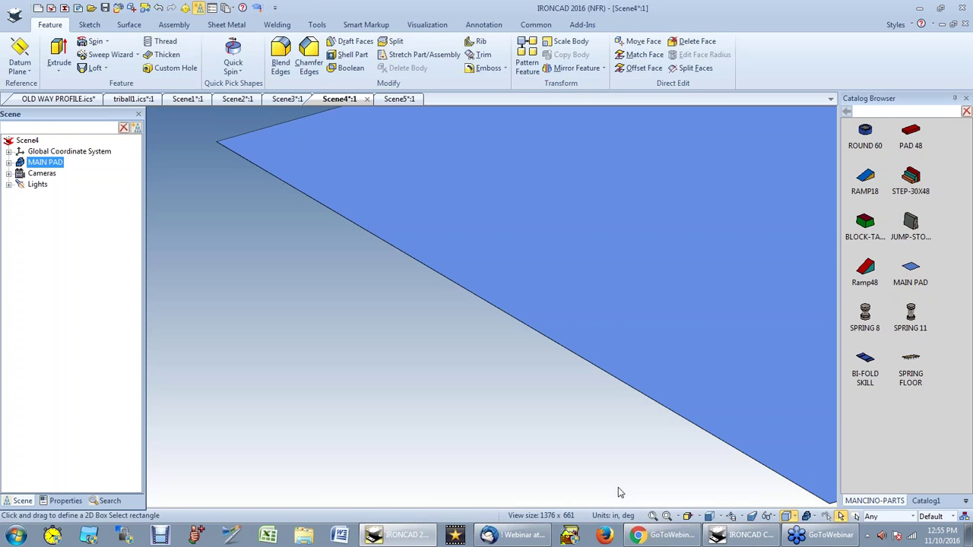
left_click(653, 518)
scroll(311, 371, "down", 2)
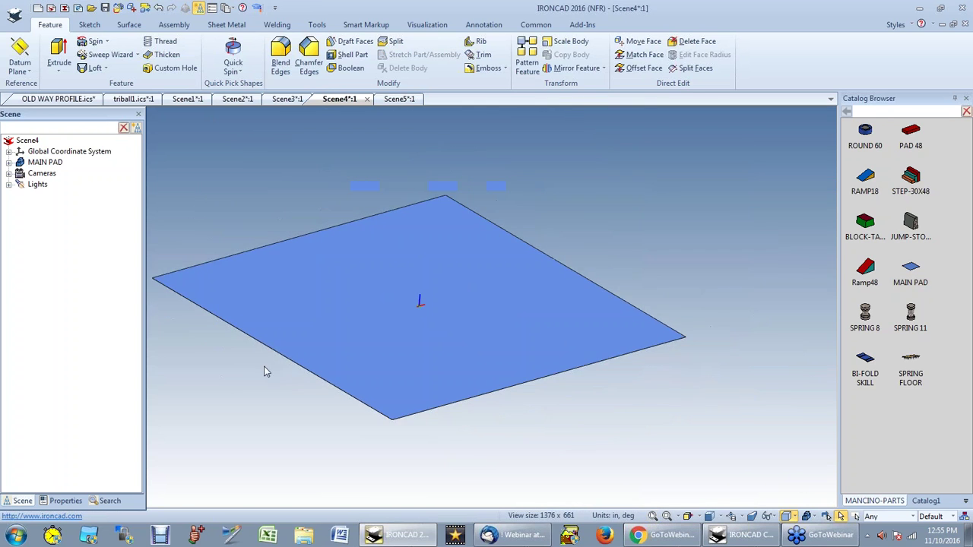
scroll(221, 375, "up", 1)
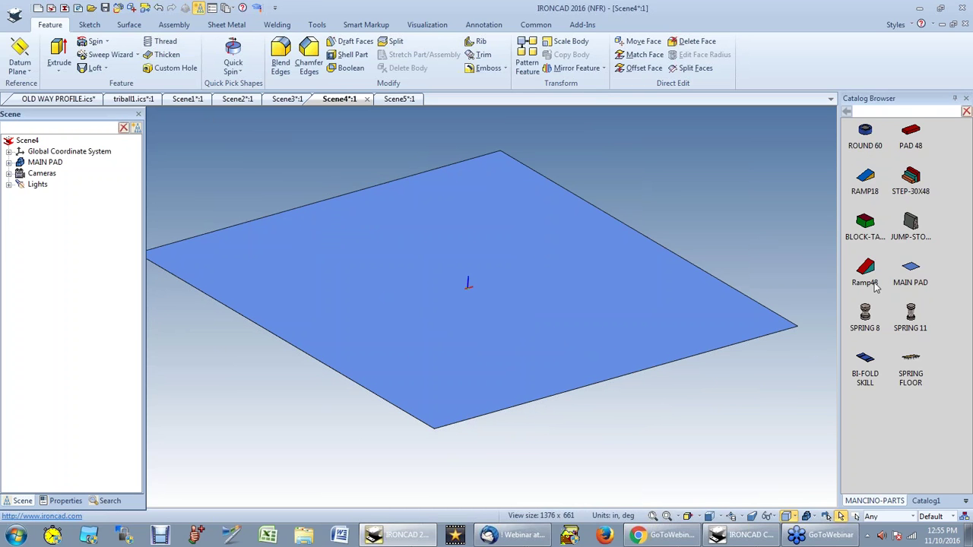
Step: Attach the STEP-30X48 assembly to the attachment point at the centre of the MAIN PAD
left_click_drag(911, 181, 552, 284)
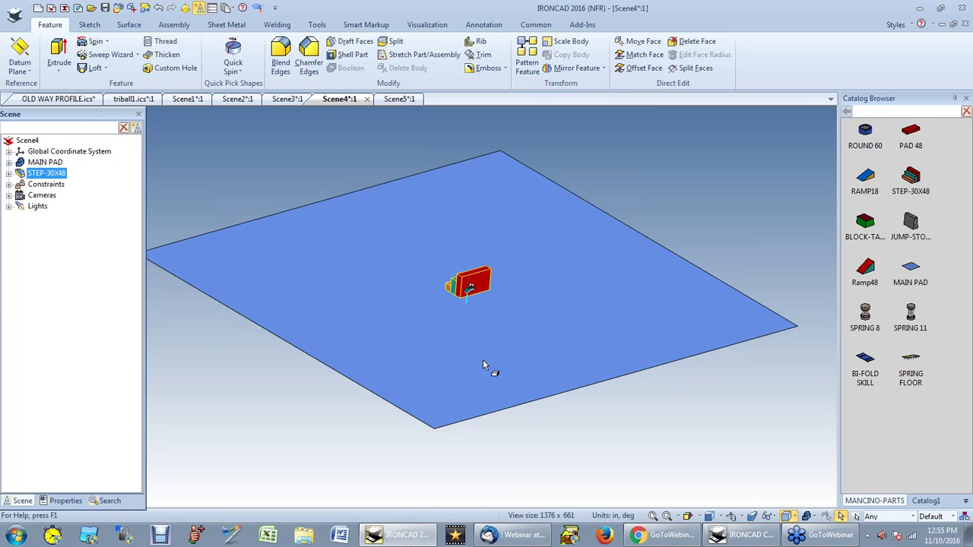
left_click(498, 430)
middle_click_drag(474, 436, 516, 380)
left_click_drag(516, 381, 631, 405)
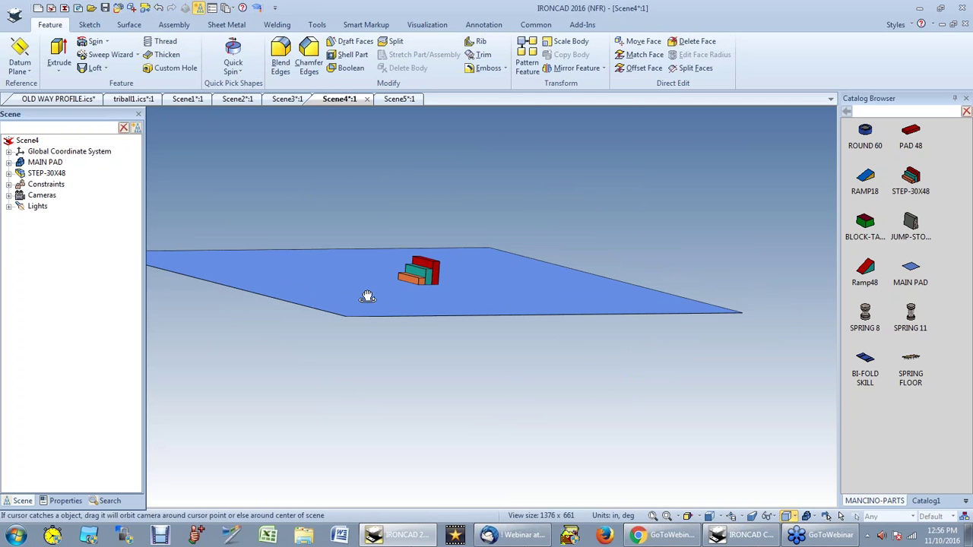
Step: Try placing a second STEP-30X48 on the MAIN PAD near its short edge, and delete it
left_click_drag(322, 305, 327, 323)
left_click_drag(910, 179, 725, 251)
middle_click_drag(693, 358, 632, 374)
left_click_drag(631, 375, 596, 386)
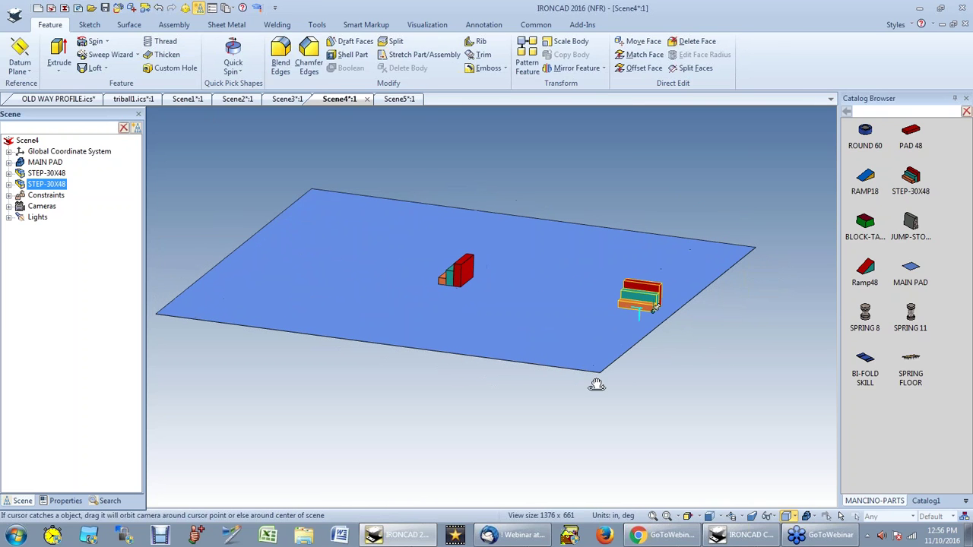
key("Delete")
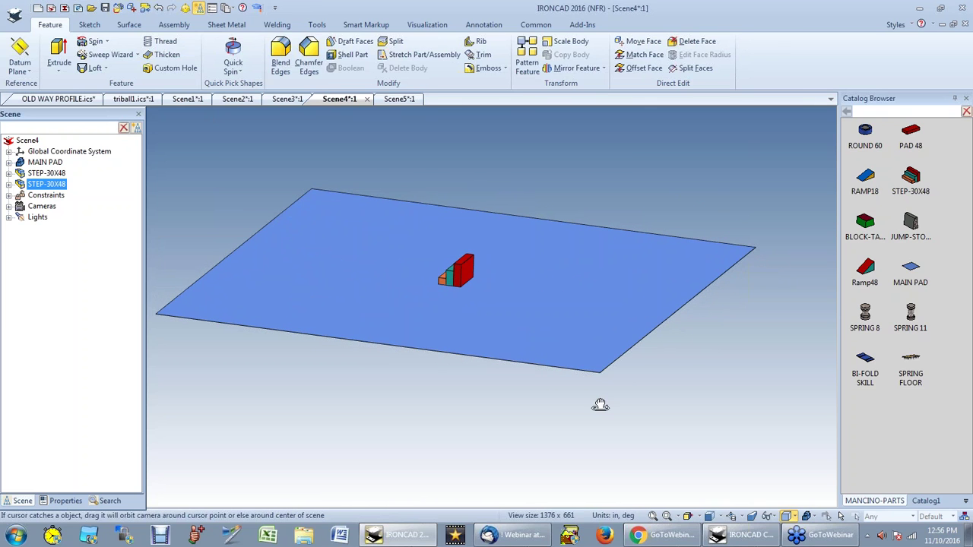
Step: Move the STEP-30X48 with the TriBall from the MAIN PAD's centre along its length toward the nearby short edge
left_click(457, 280)
key("F10")
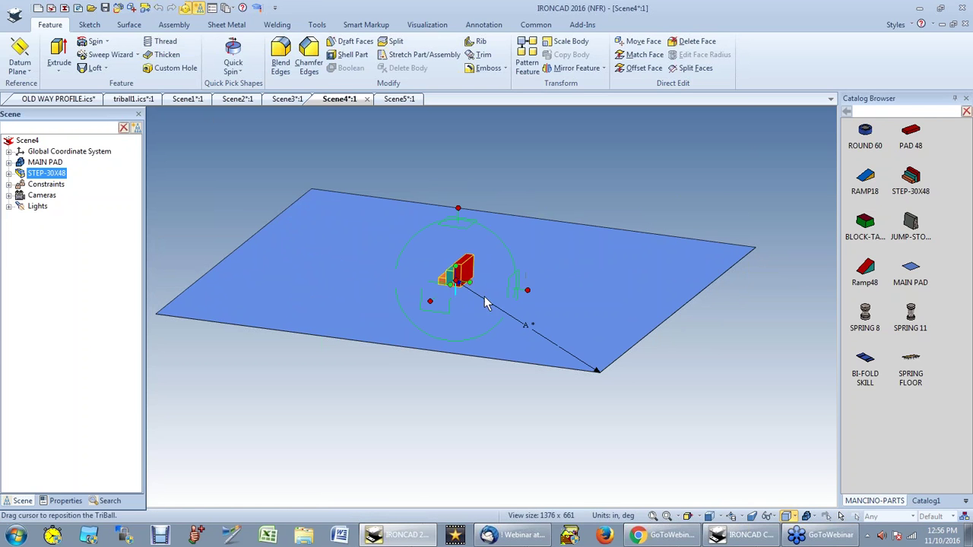
right_click_drag(528, 290, 610, 301)
left_click_drag(538, 299, 628, 301)
key("F10")
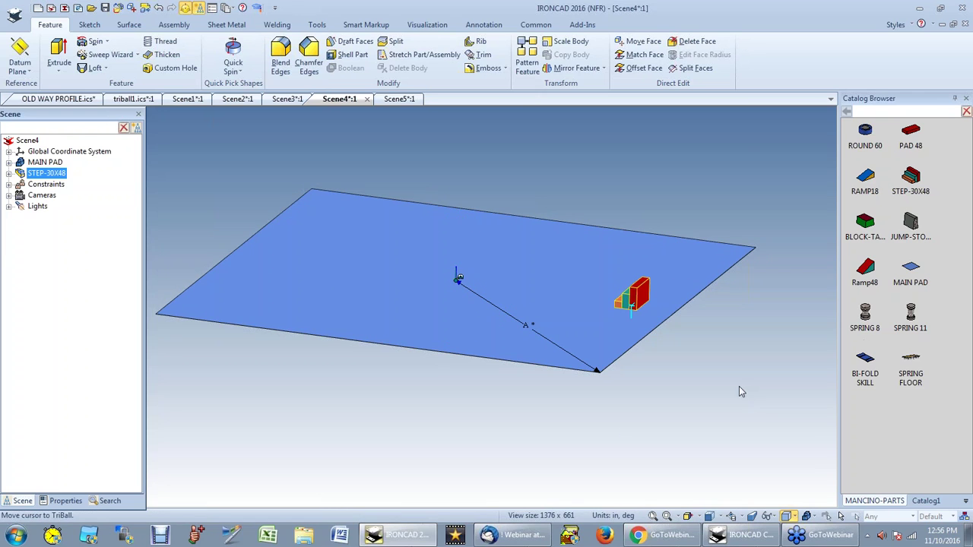
Step: Attach a RAMP18 to the MAIN PAD's centre attachment point and turn off the perspective view
left_click_drag(868, 178, 481, 292)
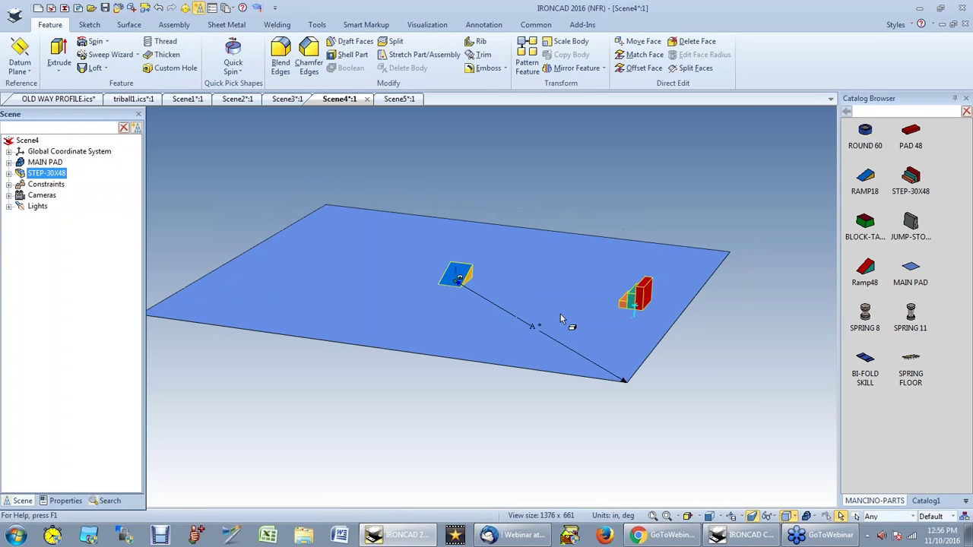
left_click(625, 455)
left_click(752, 517)
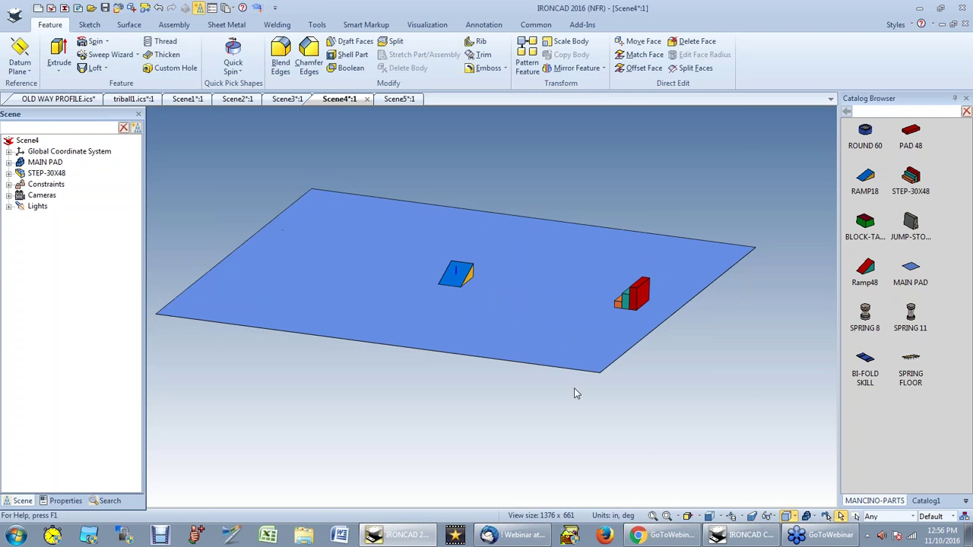
left_click(456, 274)
key("F10")
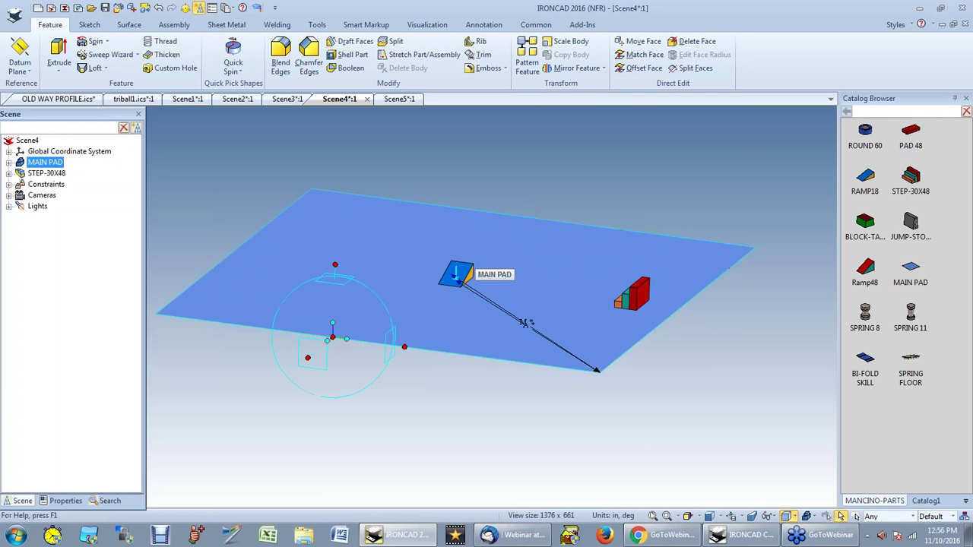
key("F10")
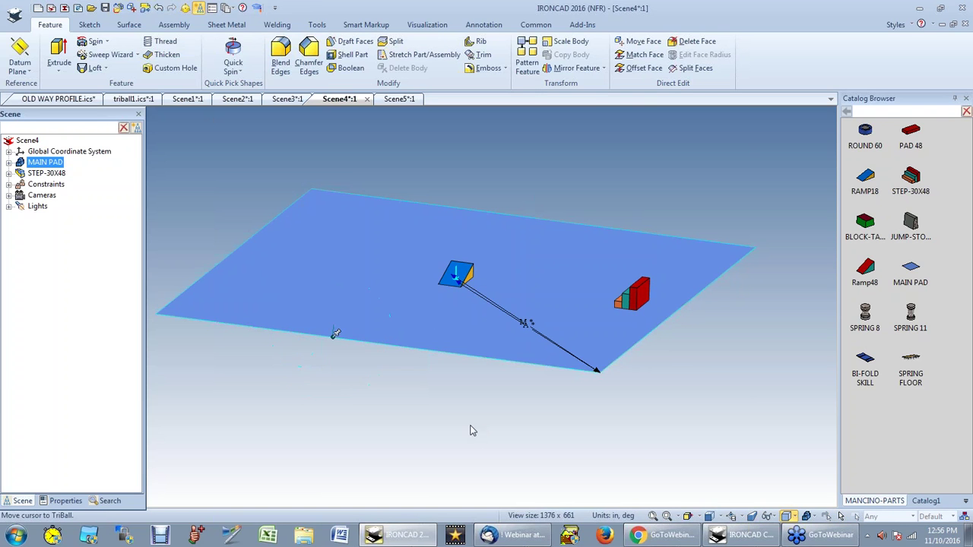
left_click(469, 407)
Step: Move the ramp with the TriBall along the MAIN PAD to the end opposite the STEP-30X48
left_click(467, 275)
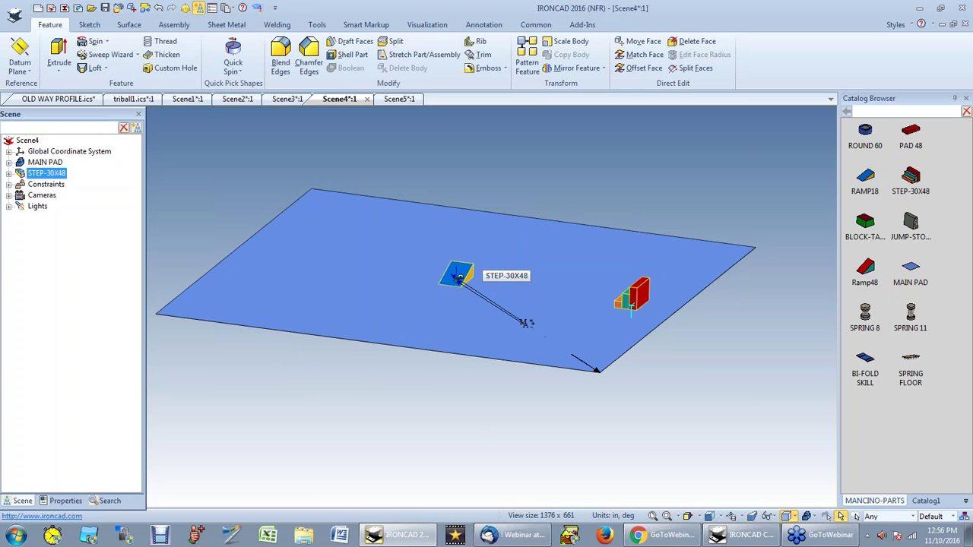
key("F10")
left_click_drag(527, 289, 310, 259)
left_click(509, 421)
key("F10")
left_click(510, 421)
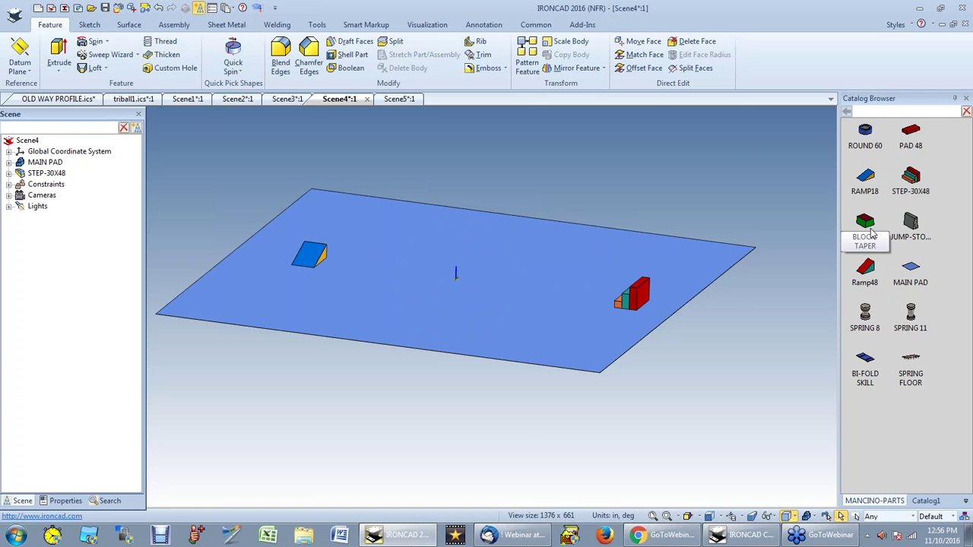
Step: Place a JUMP-STONE on the MAIN PAD and move it with the TriBall toward the far long edge
left_click_drag(867, 222, 547, 278)
key("F10")
left_click_drag(473, 255, 511, 225)
left_click(656, 174)
left_click(656, 174)
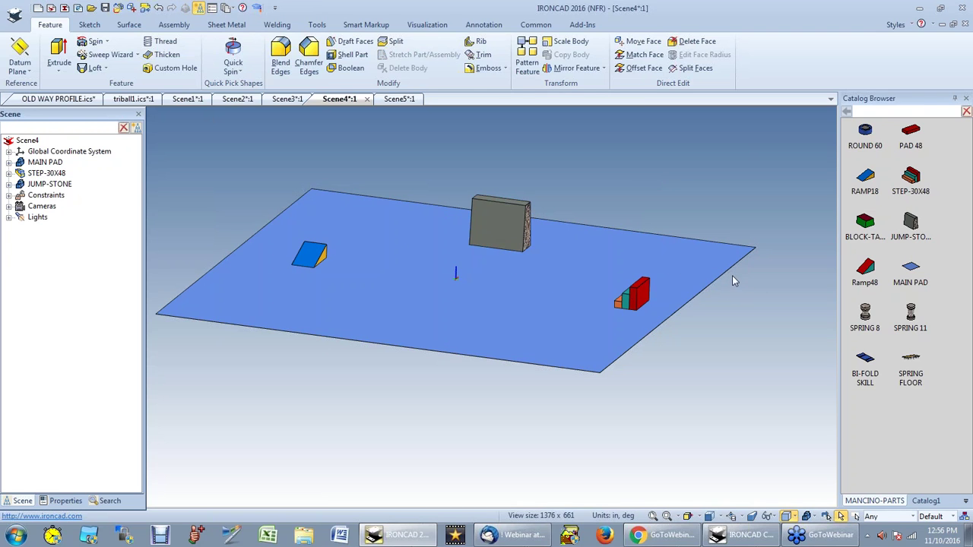
Step: Place a ROUND 60 on the MAIN PAD and move it with the TriBall to the area near the ramp
left_click_drag(865, 132, 395, 329)
key("F10")
left_click_drag(532, 291, 463, 281)
key("F10")
left_click(447, 164)
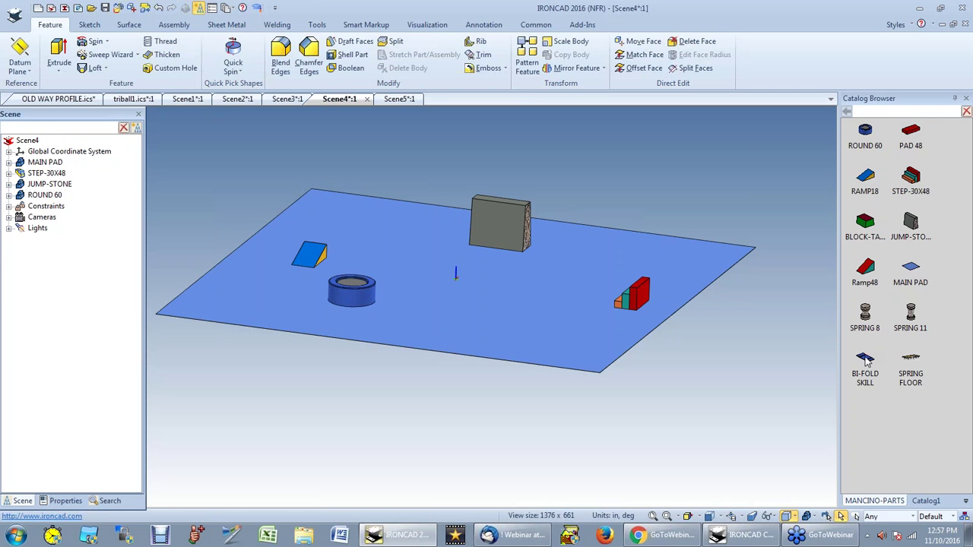
Step: Attach a BI-FOLD SKILL to the MAIN PAD's centre attachment point and play its folding animation twice
left_click_drag(868, 363, 549, 316)
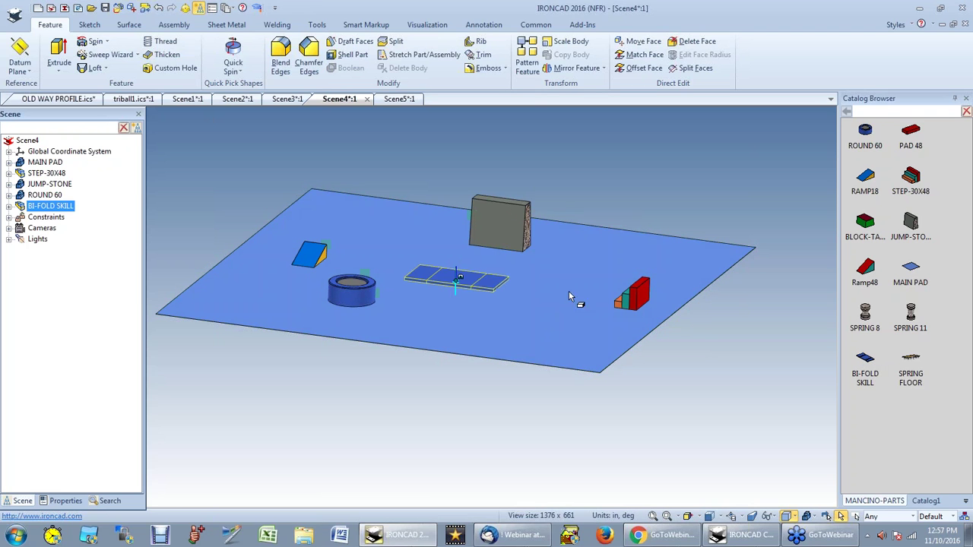
left_click(425, 369)
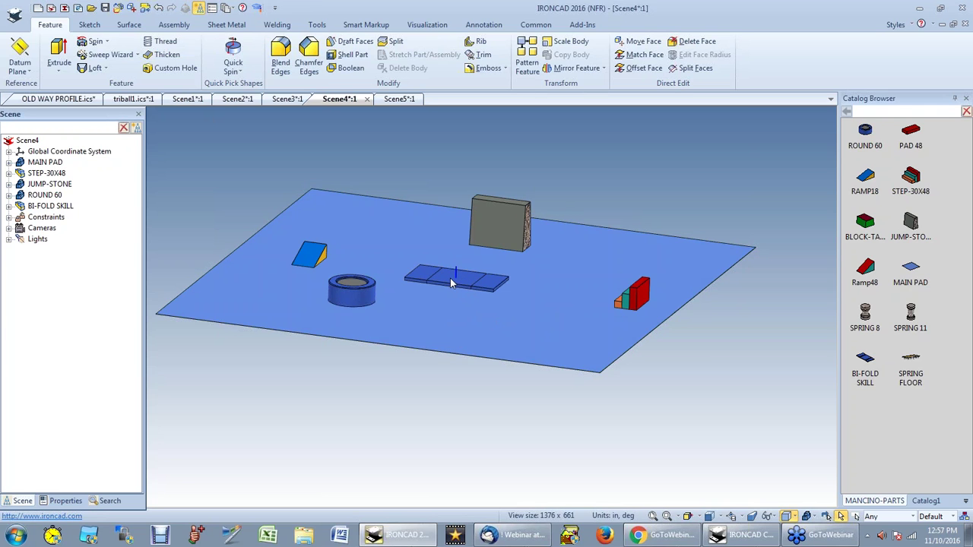
left_click(428, 25)
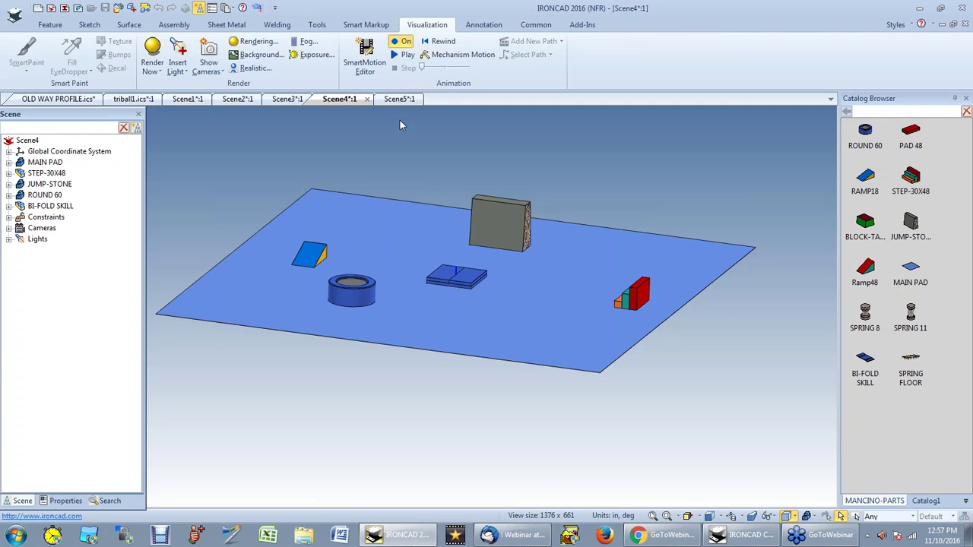
left_click(403, 54)
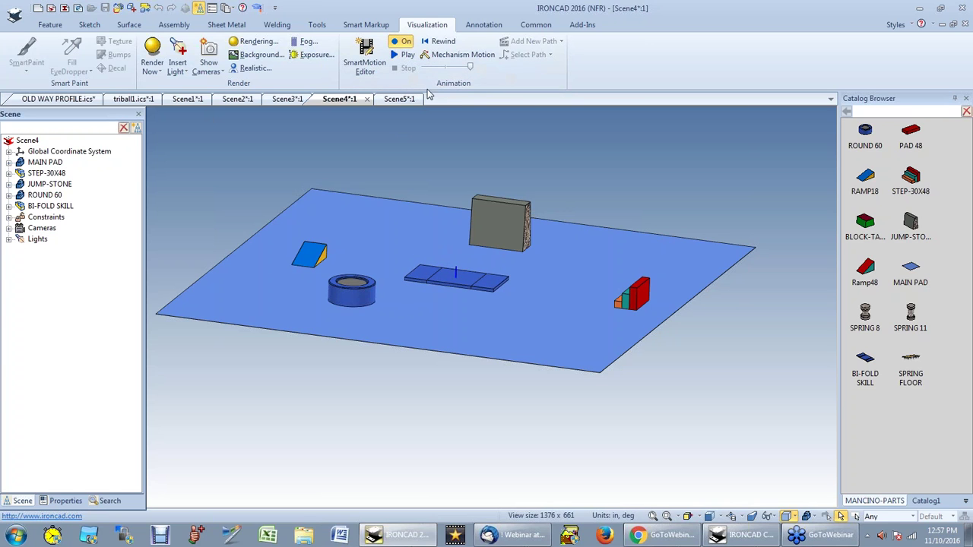
left_click(407, 54)
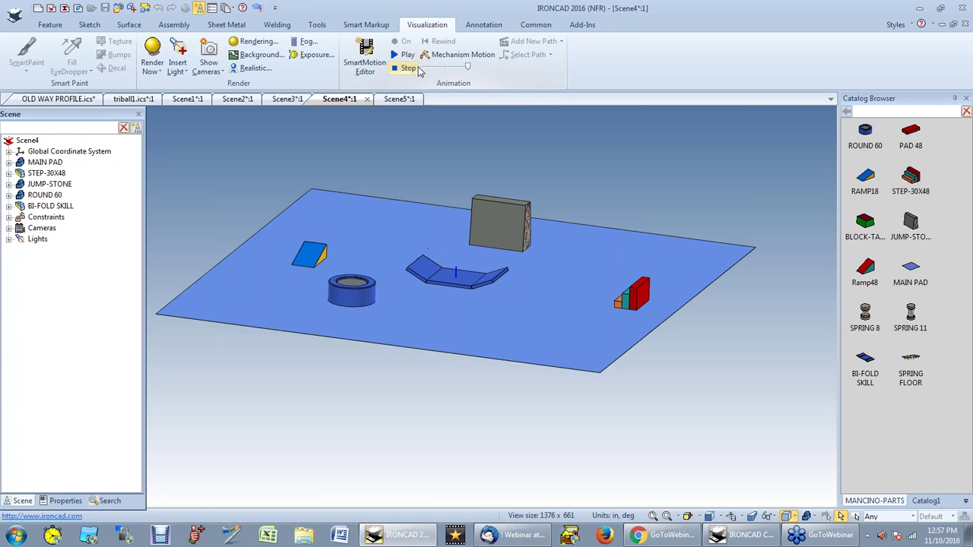
scroll(545, 279, "down", 1)
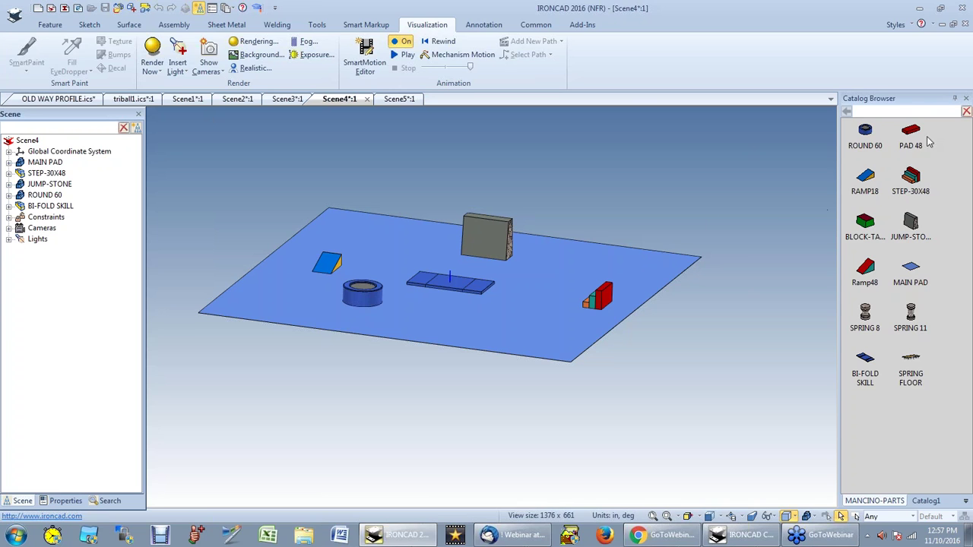
Step: Turn animation off and move the BI-FOLD SKILL with the TriBall to the foot of the JUMP-STONE
left_click_drag(909, 134, 901, 179)
left_click(401, 43)
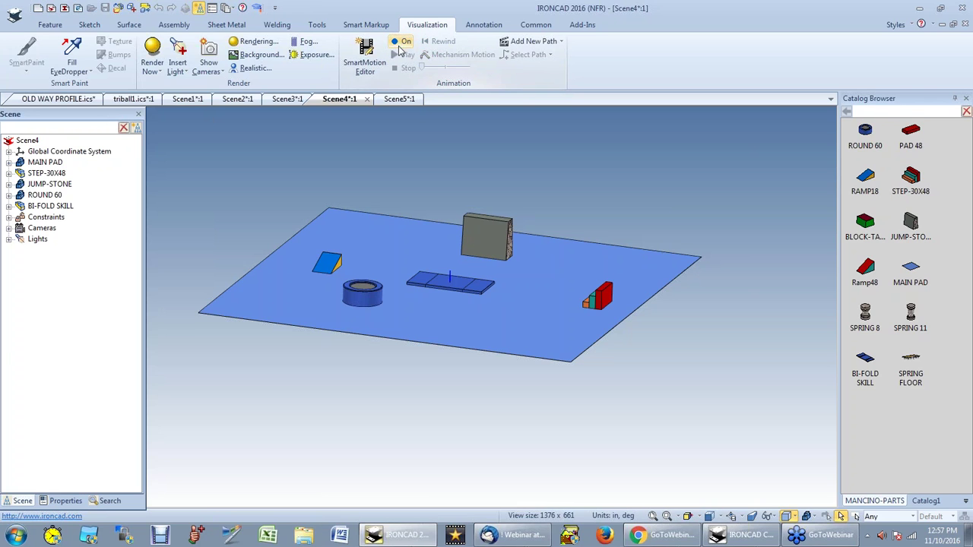
left_click(454, 283)
key("F10")
left_click_drag(431, 307, 467, 261)
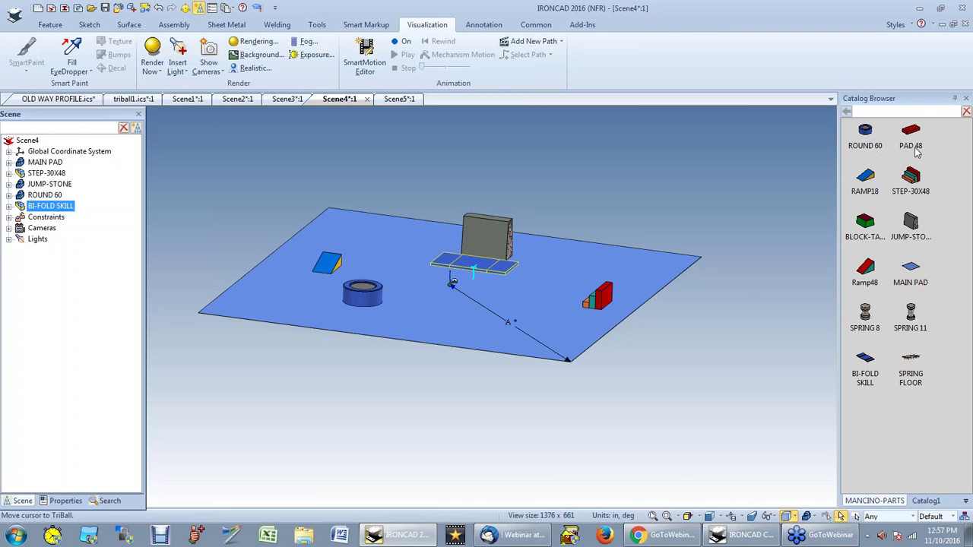
Step: Attach a PAD 48 at the MAIN PAD's centre and snap more to it, forming a row of three and an adjoining row of two
left_click_drag(913, 130, 460, 283)
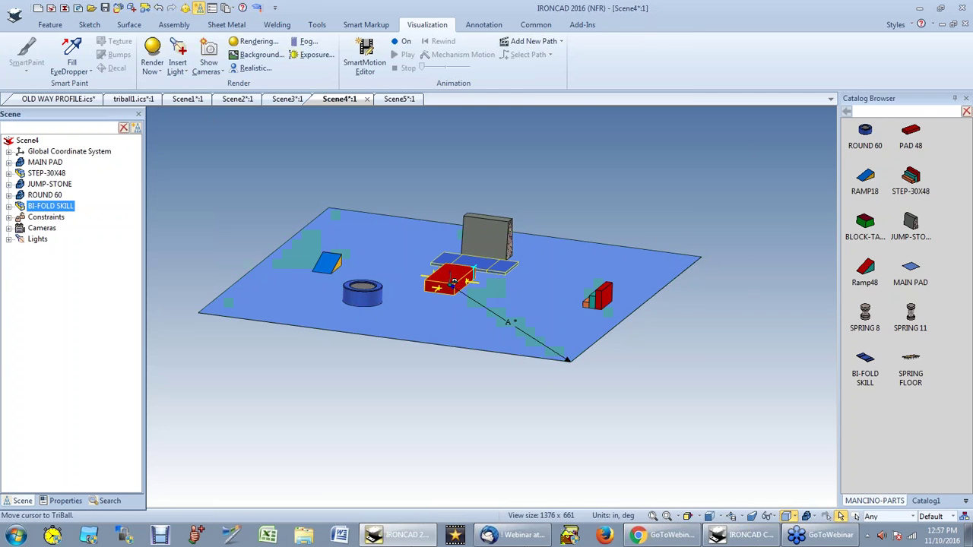
scroll(479, 327, "up", 3)
left_click_drag(910, 135, 456, 260)
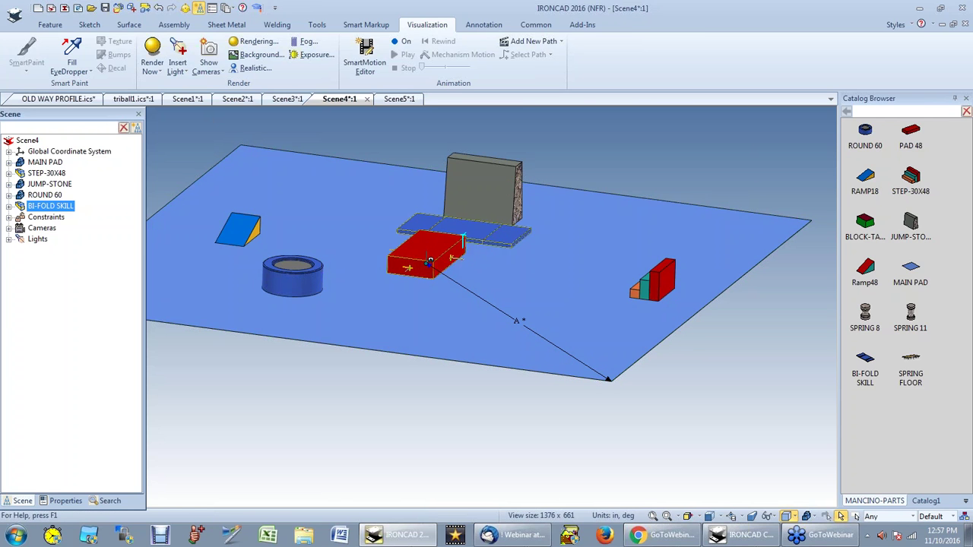
left_click_drag(909, 135, 524, 262)
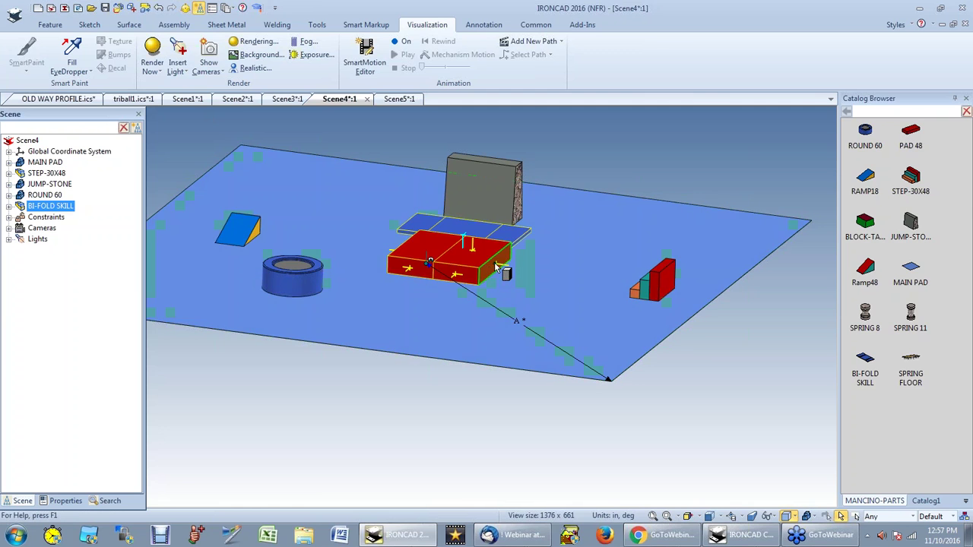
left_click_drag(914, 140, 466, 283)
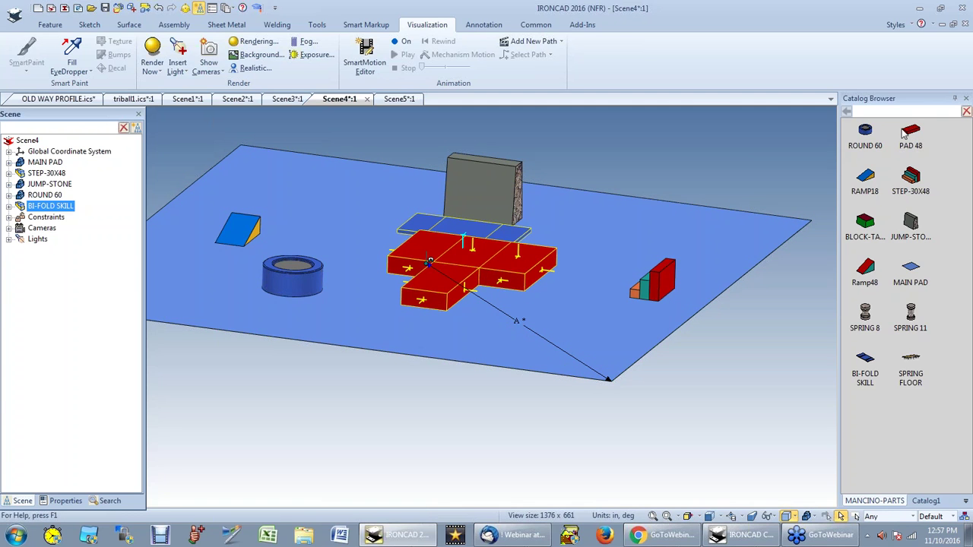
left_click_drag(910, 133, 486, 301)
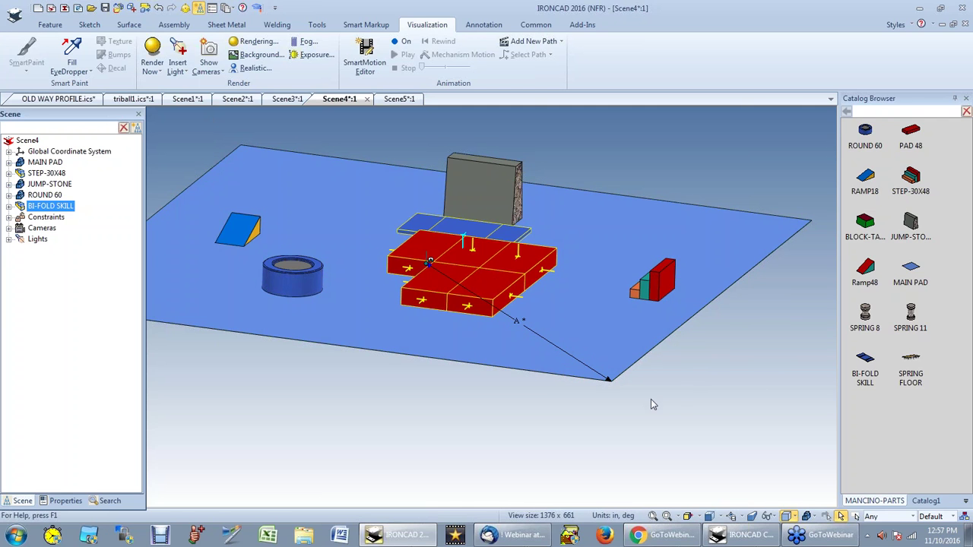
left_click(688, 412)
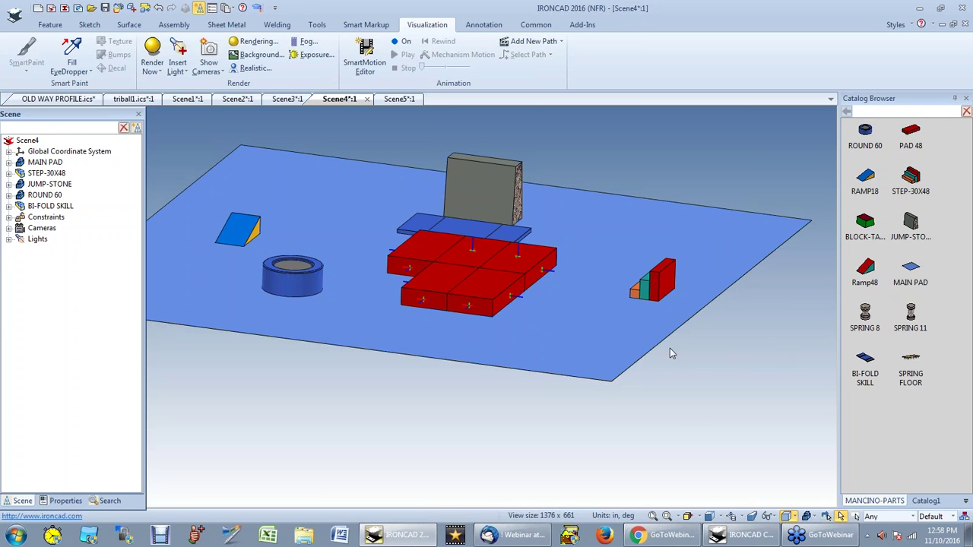
scroll(511, 277, "down", 4)
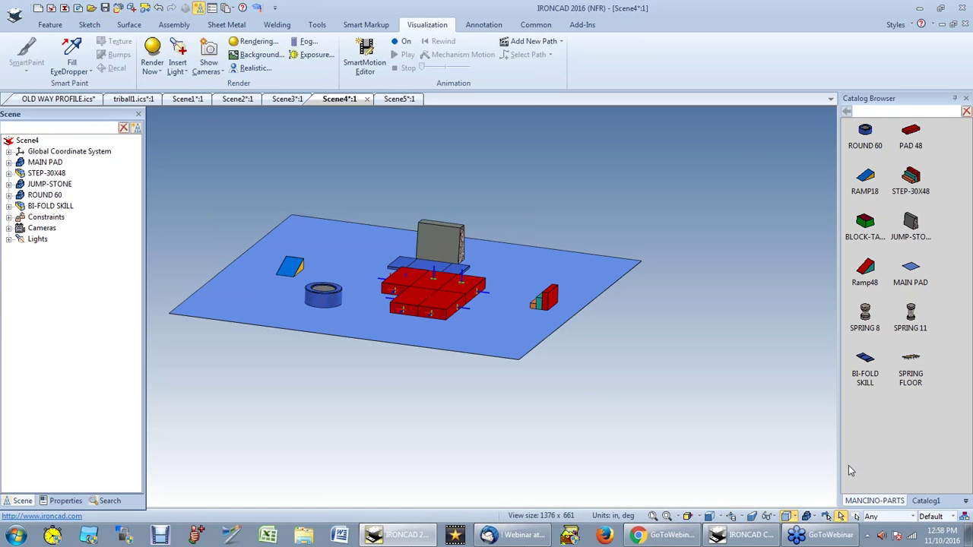
Step: Place a Pipe from the Piping catalog in Scene3 and fit it in the view
left_click(289, 100)
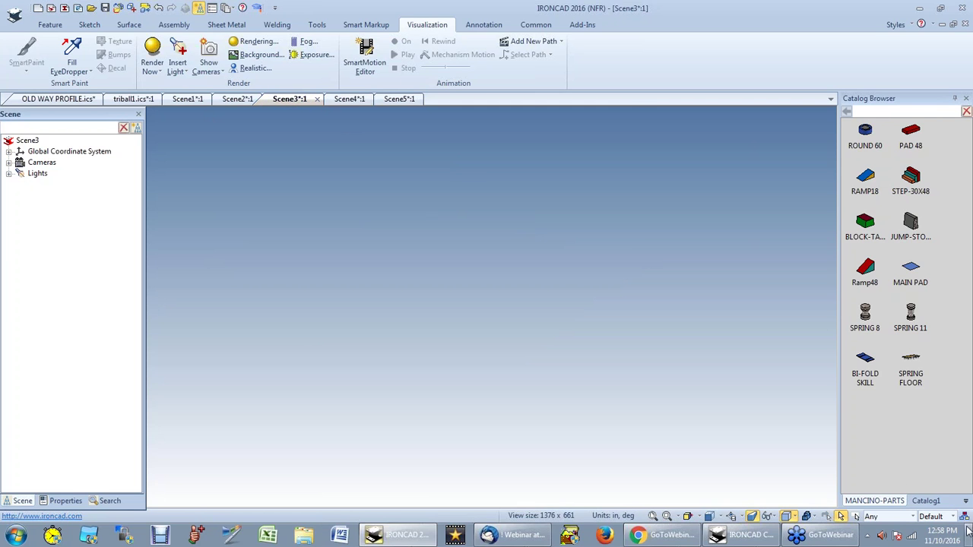
left_click(965, 501)
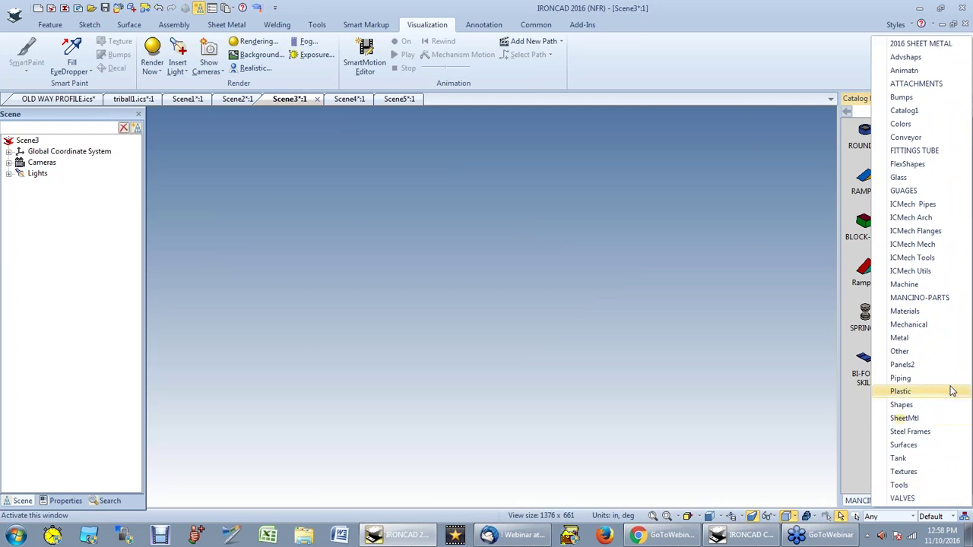
left_click(950, 378)
left_click_drag(868, 137, 542, 230)
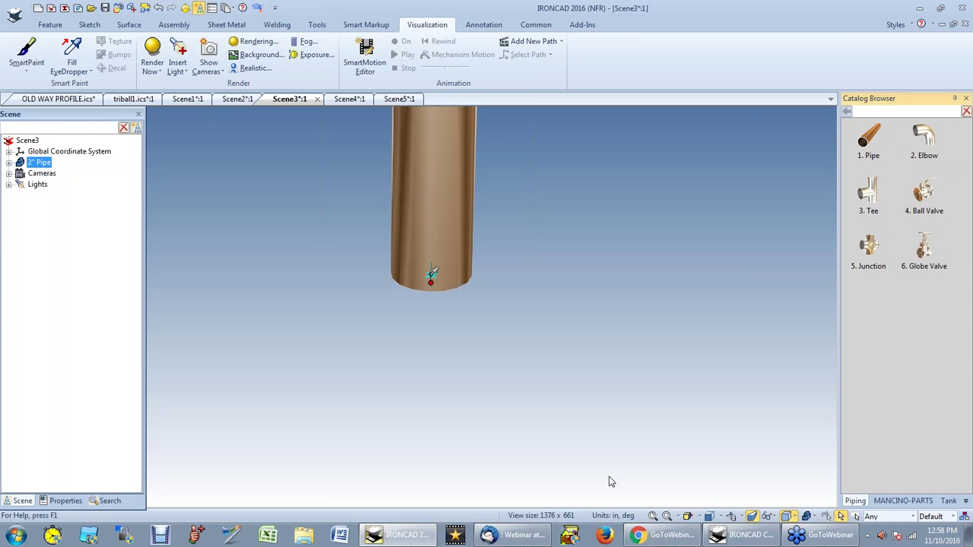
left_click(652, 517)
middle_click_drag(384, 366, 567, 178)
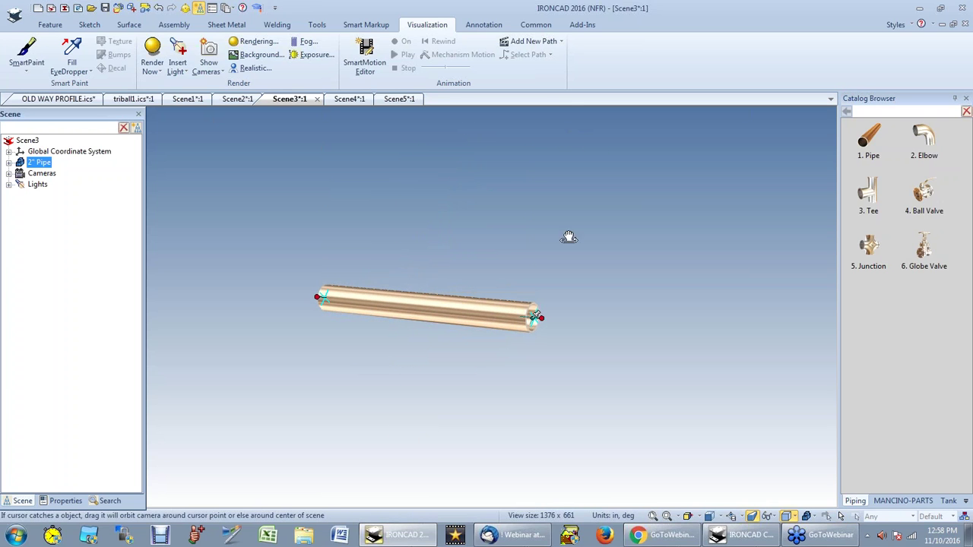
Step: Extend the pipe run end to end with an Elbow, a second Pipe and a Tee
left_click_drag(926, 133, 536, 317)
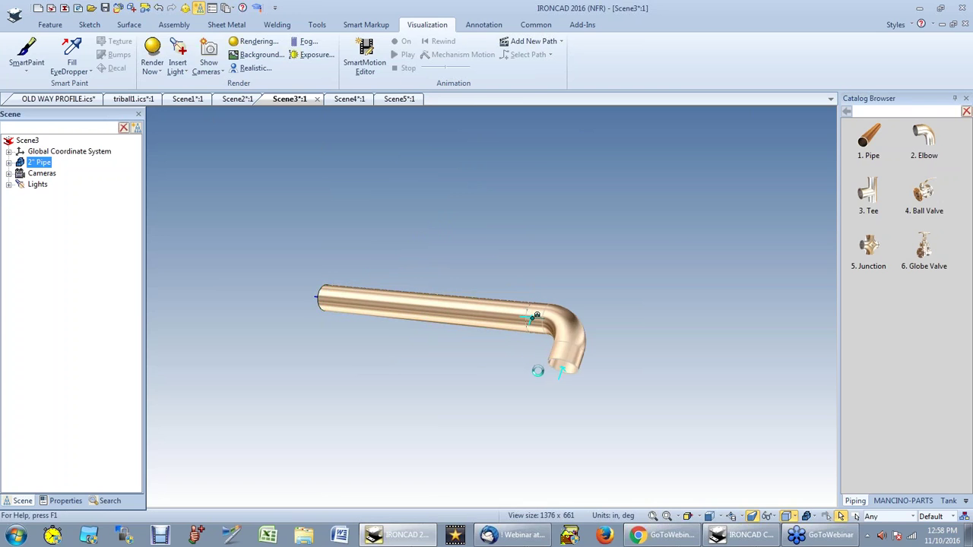
middle_click_drag(649, 407, 457, 388)
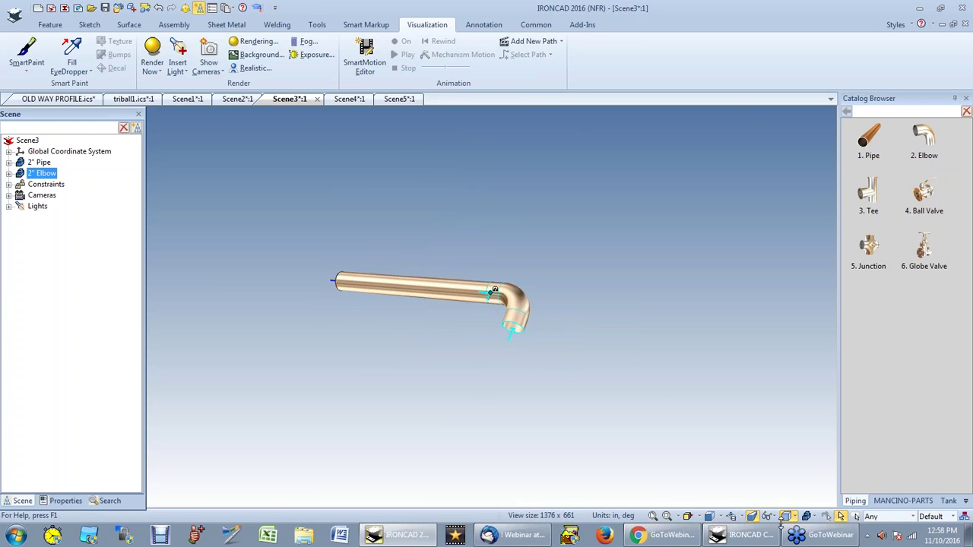
left_click(753, 517)
left_click_drag(872, 146, 532, 328)
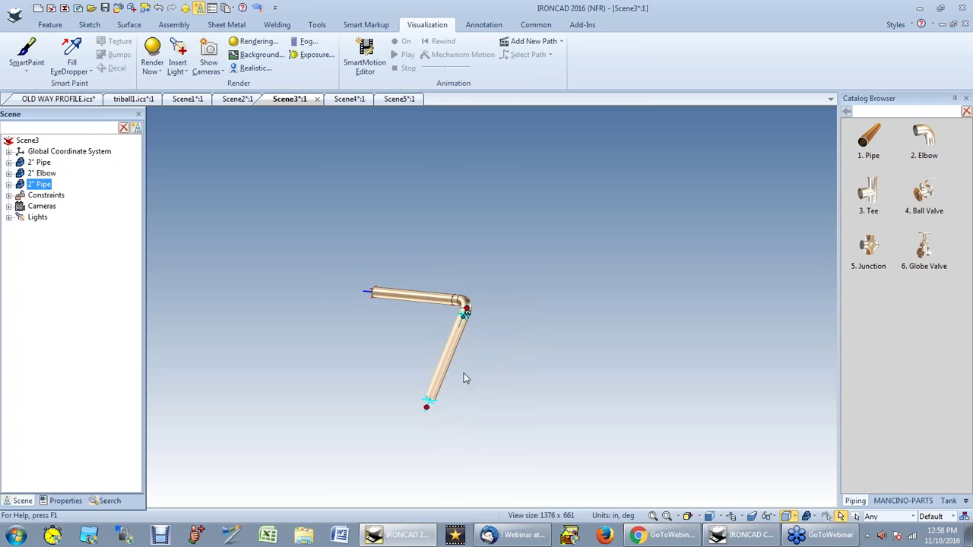
left_click_drag(874, 199, 447, 399)
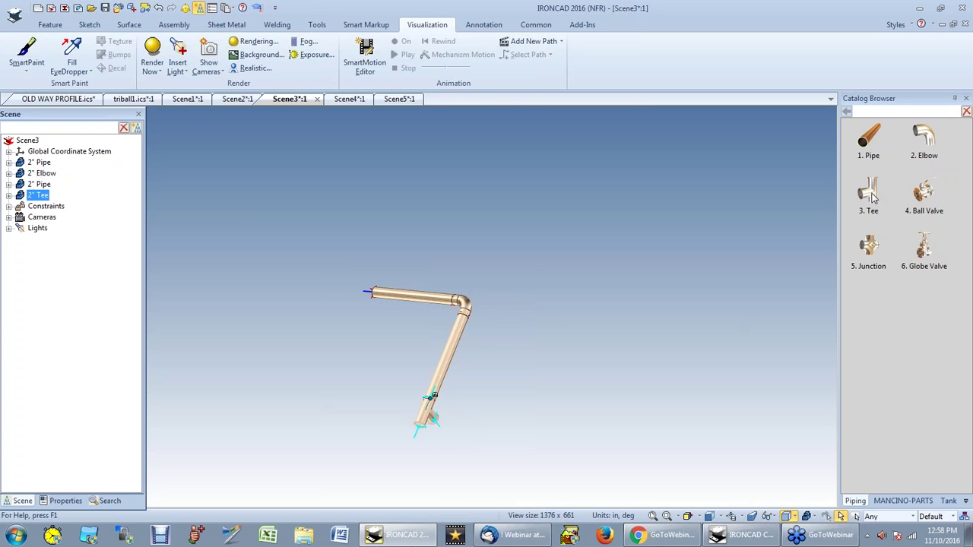
Step: Extend the run from the Tee's side branch with a Pipe, a Ball Valve and another Pipe
left_click_drag(821, 186, 439, 420)
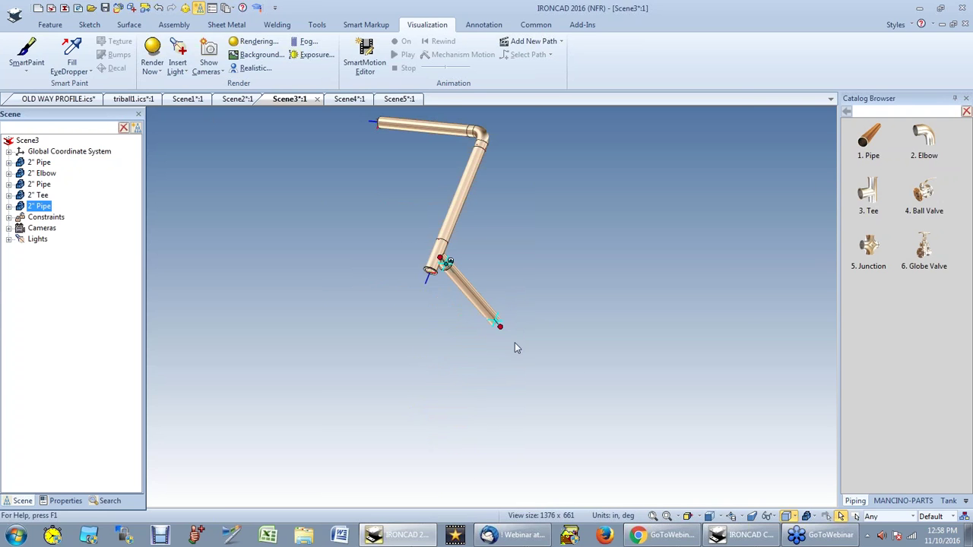
left_click_drag(494, 323, 497, 388)
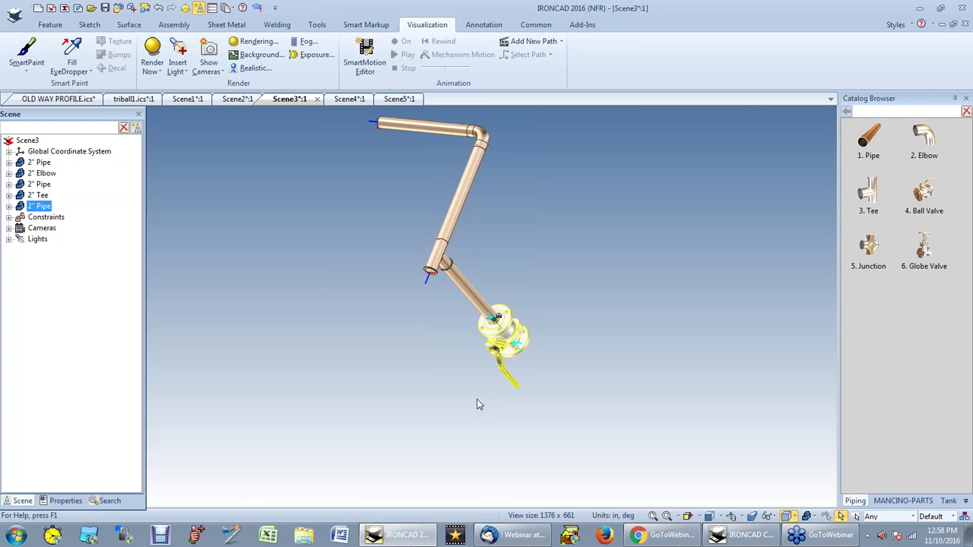
middle_click_drag(456, 415, 684, 198)
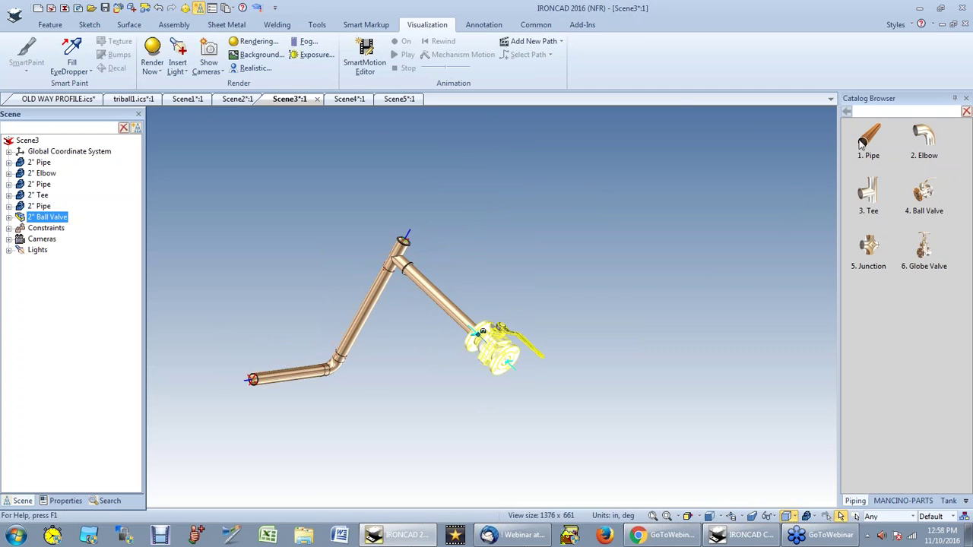
left_click_drag(530, 349, 536, 353)
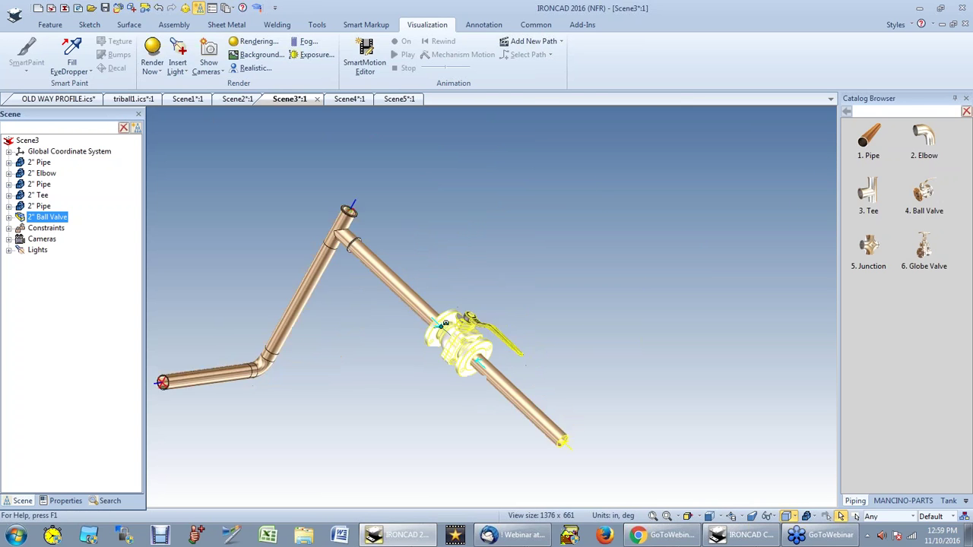
left_click(326, 382)
scroll(328, 380, "down", 1)
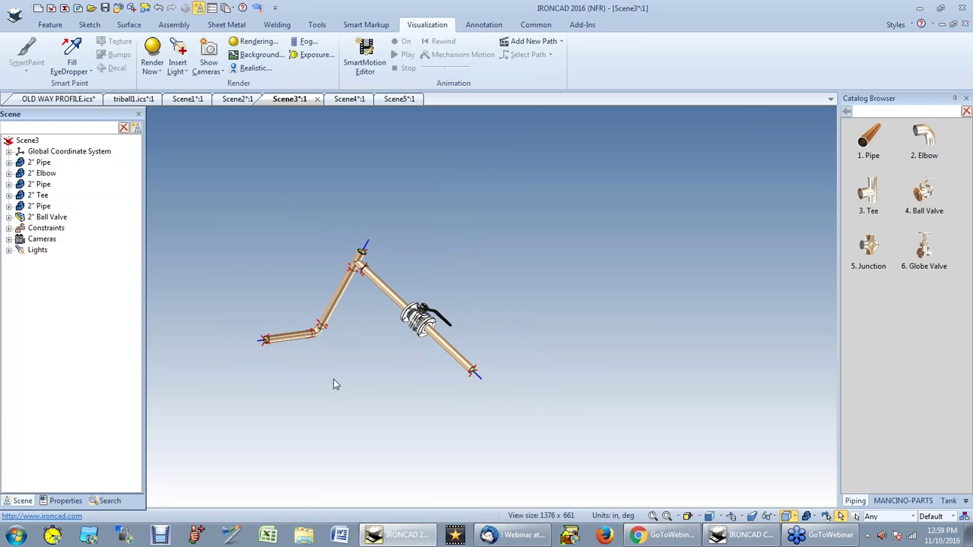
middle_click_drag(348, 372, 387, 329)
left_click_drag(386, 329, 307, 266)
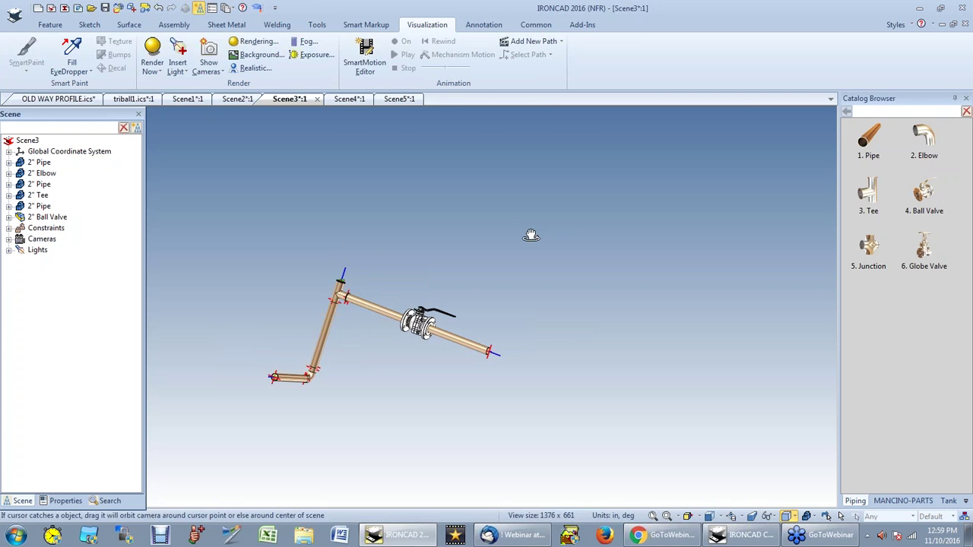
key("Escape")
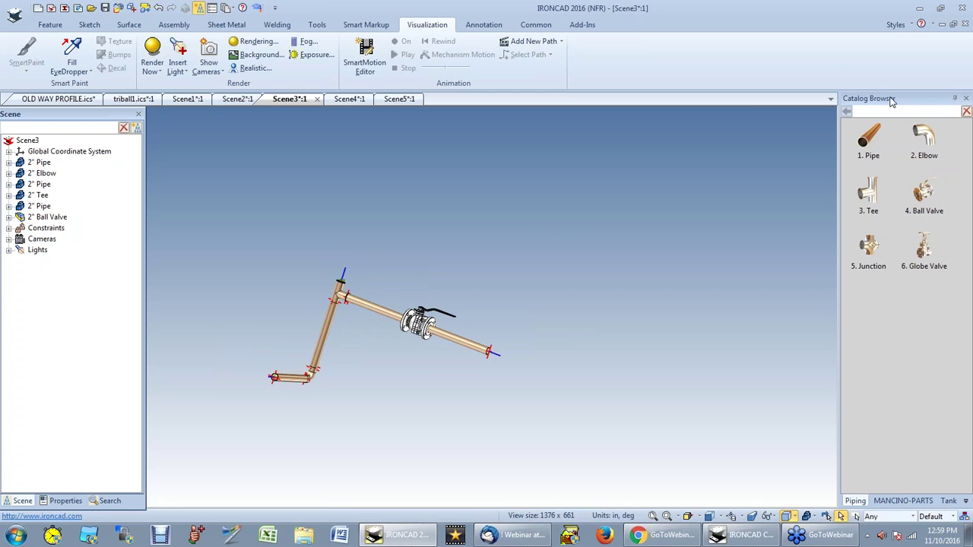
Step: Switch to IRONCAD COMPOSE and play the hydraulic ram's animation in Ram.ics, leaving animation turned off
left_click(920, 9)
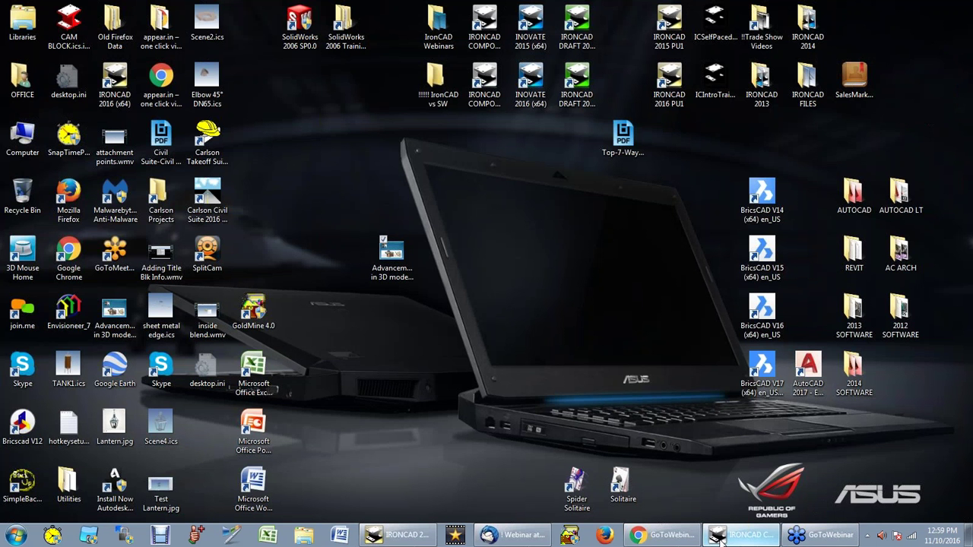
left_click(717, 534)
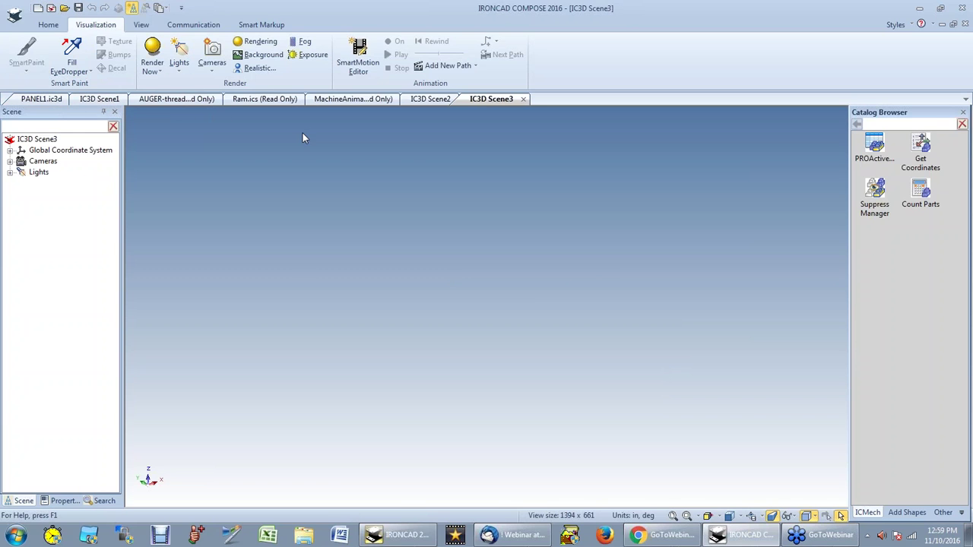
left_click(267, 99)
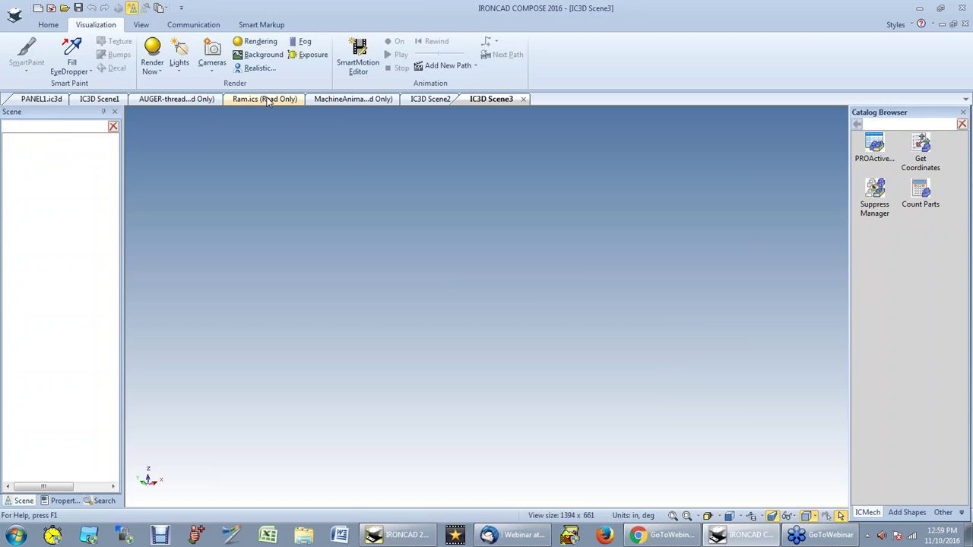
scroll(460, 349, "down", 3)
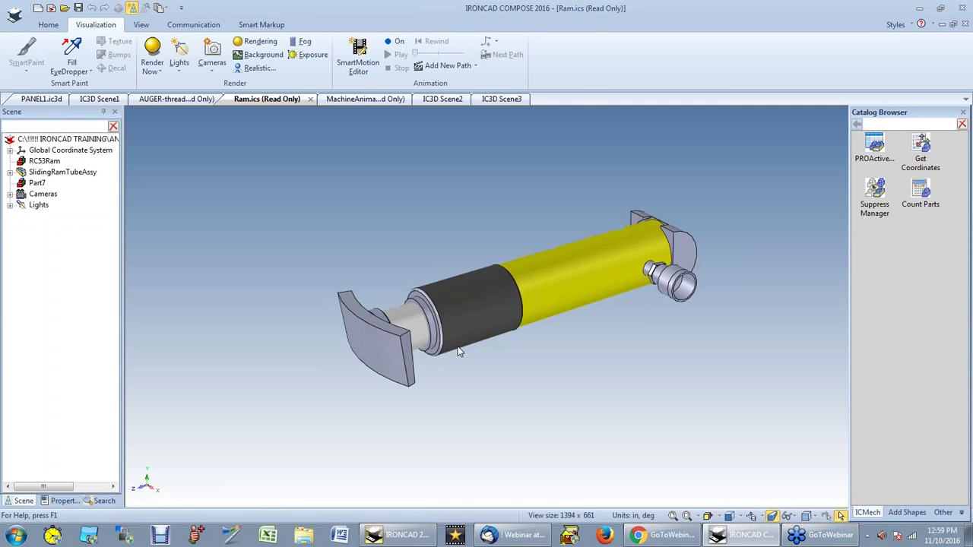
middle_click_drag(460, 351, 684, 342)
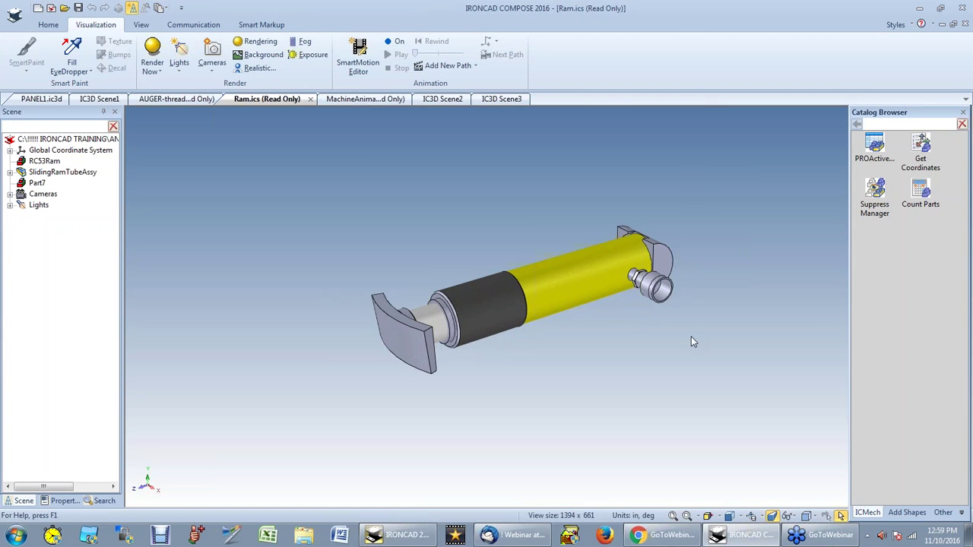
left_click(395, 41)
left_click(395, 55)
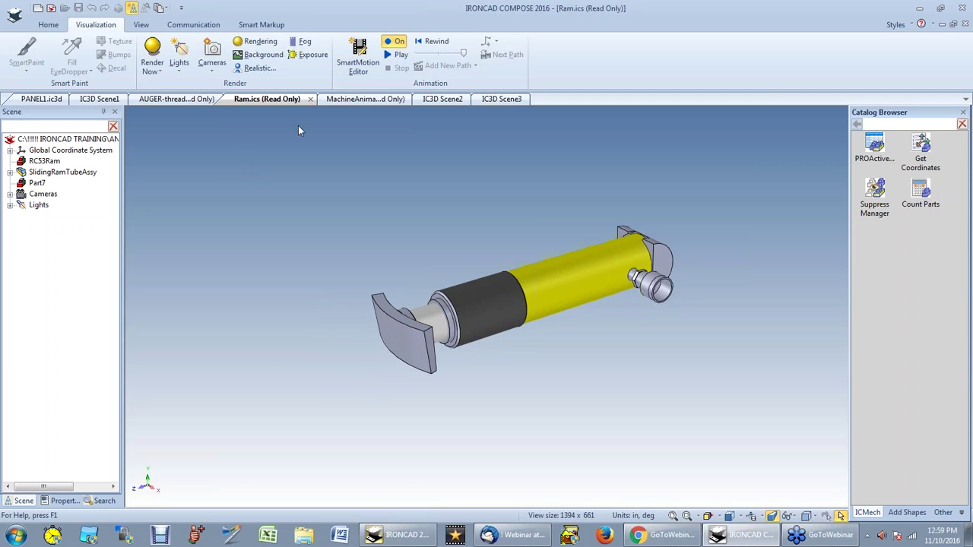
left_click(399, 42)
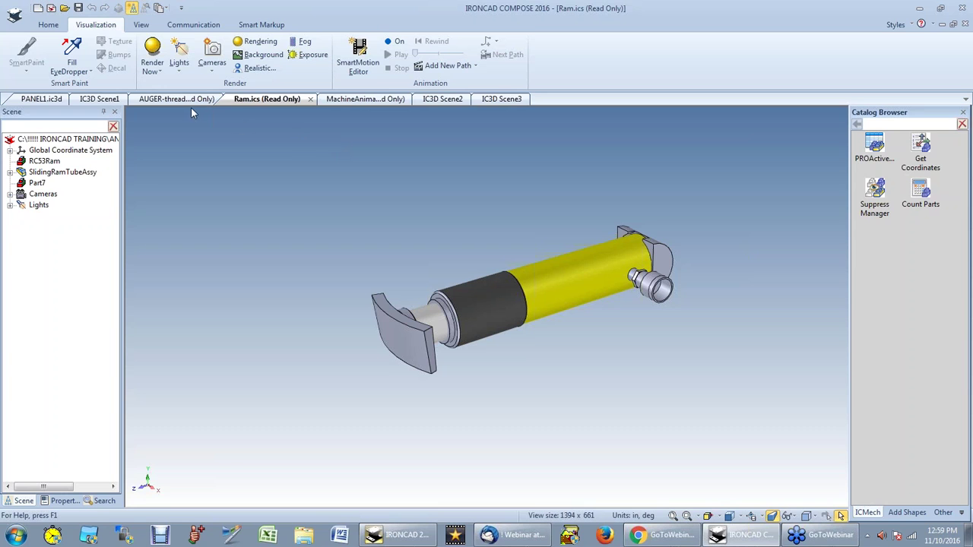
Step: Bring up the PANEL1.ic3d office layout and load the Panels2 catalog
left_click(34, 100)
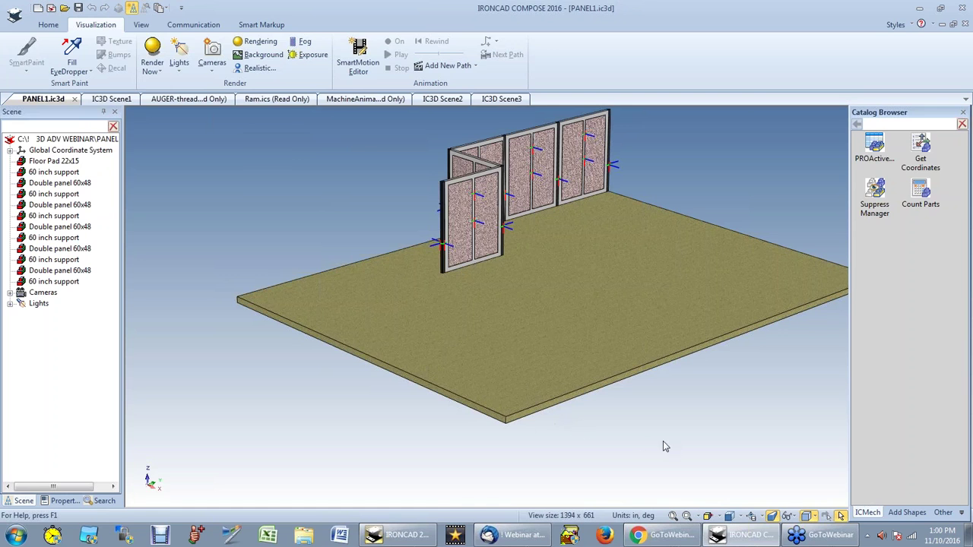
scroll(441, 287, "down", 1)
scroll(482, 224, "up", 1)
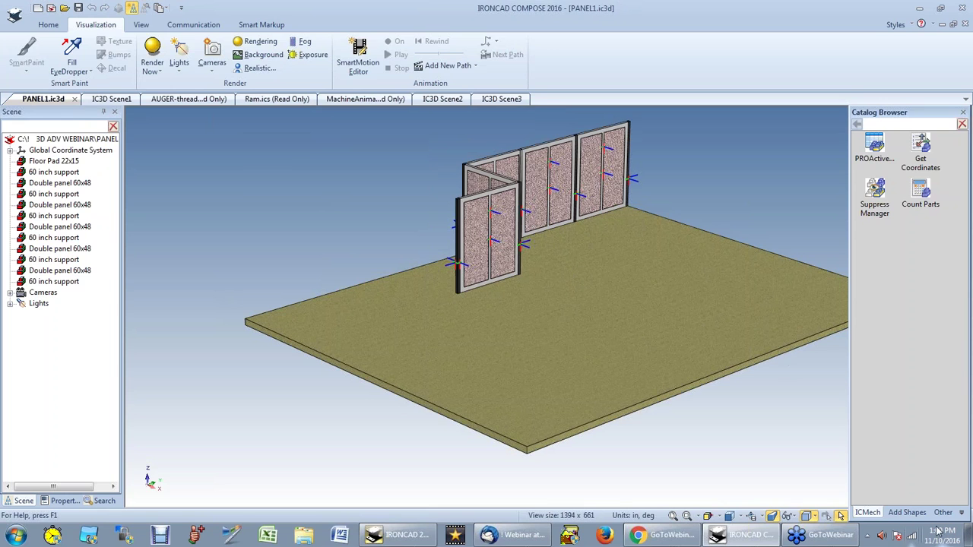
left_click(960, 515)
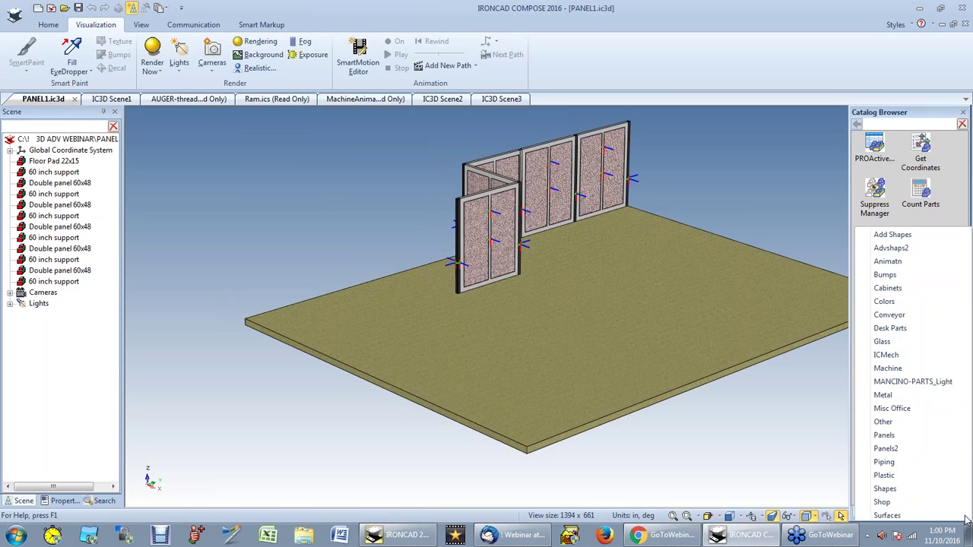
left_click(932, 405)
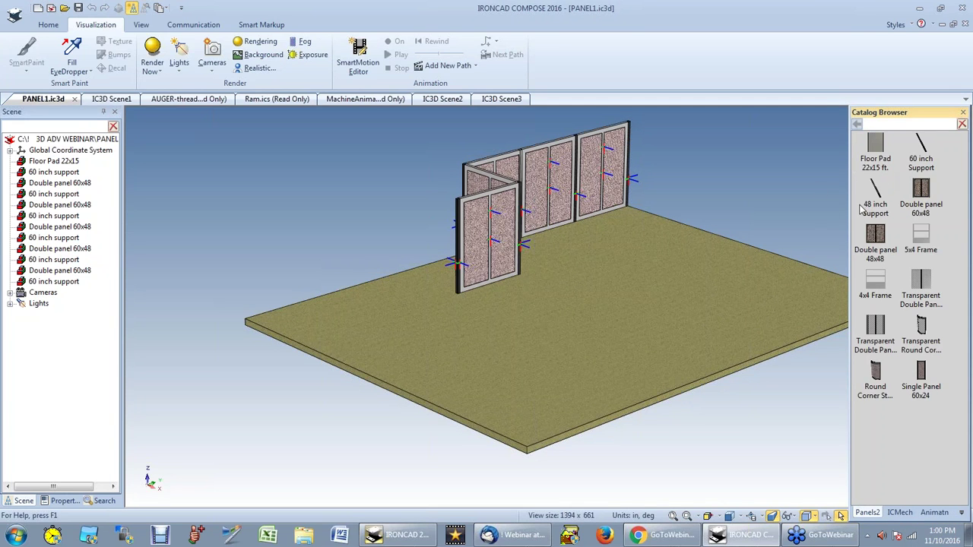
scroll(440, 211, "up", 2)
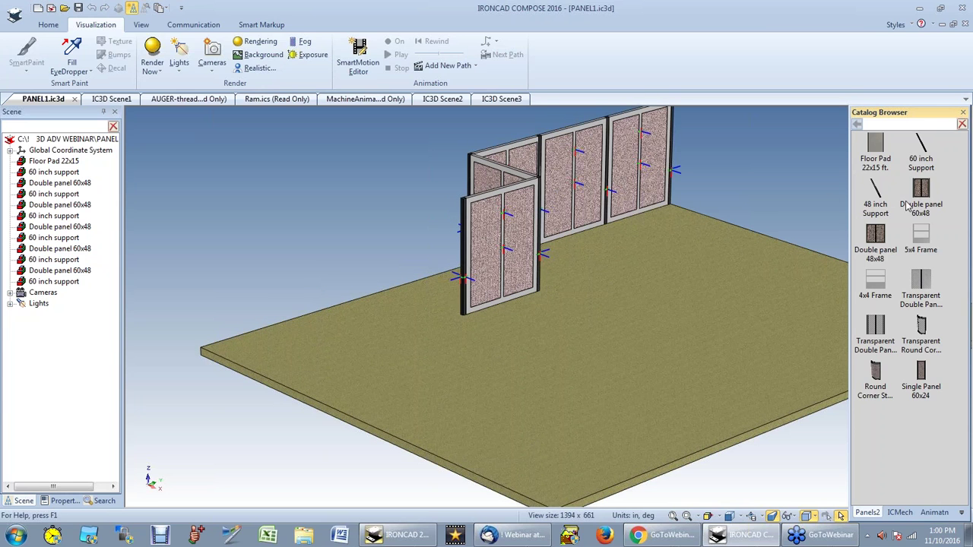
Step: Extend the panel wall from its free end with a Double panel 60x48, a 60 inch Support and another Double panel 60x48
left_click_drag(920, 199, 464, 282)
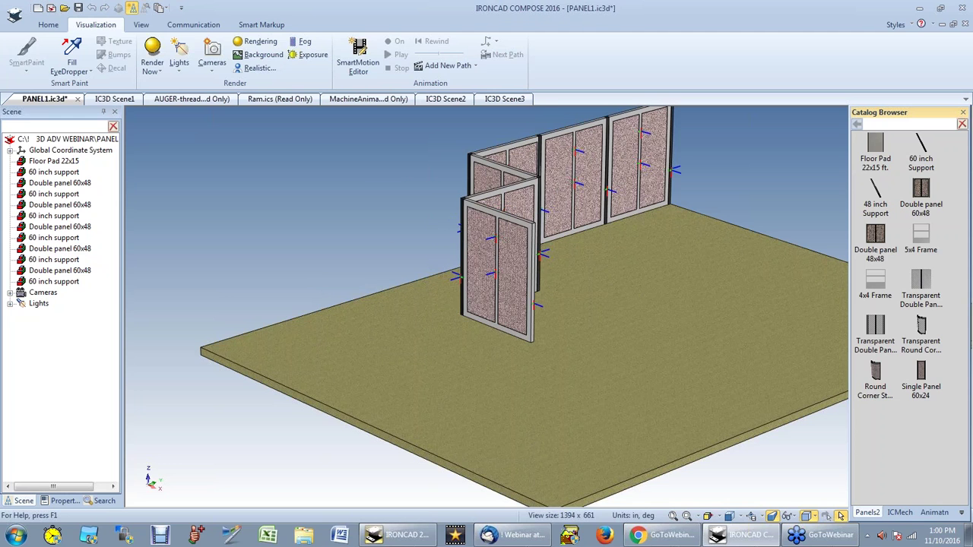
left_click_drag(920, 146, 537, 303)
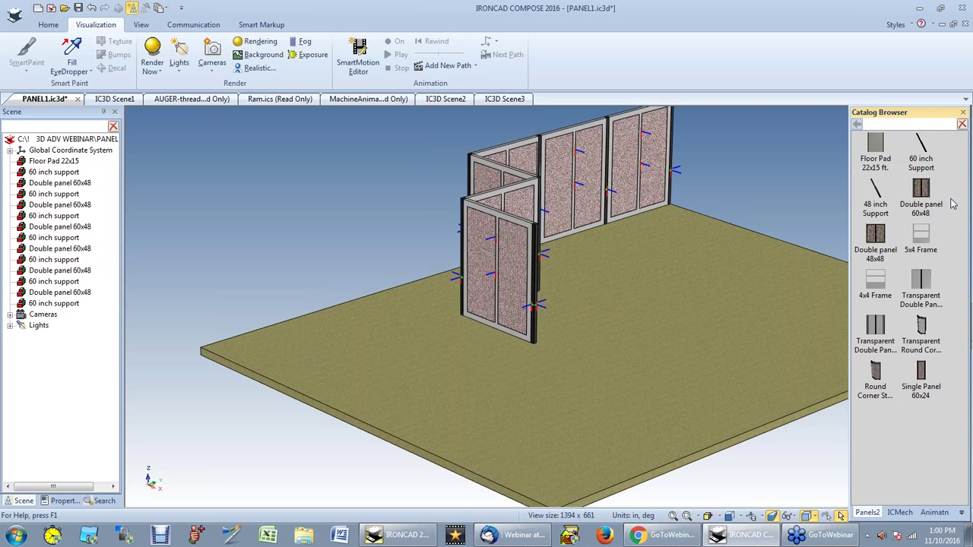
left_click_drag(922, 197, 521, 306)
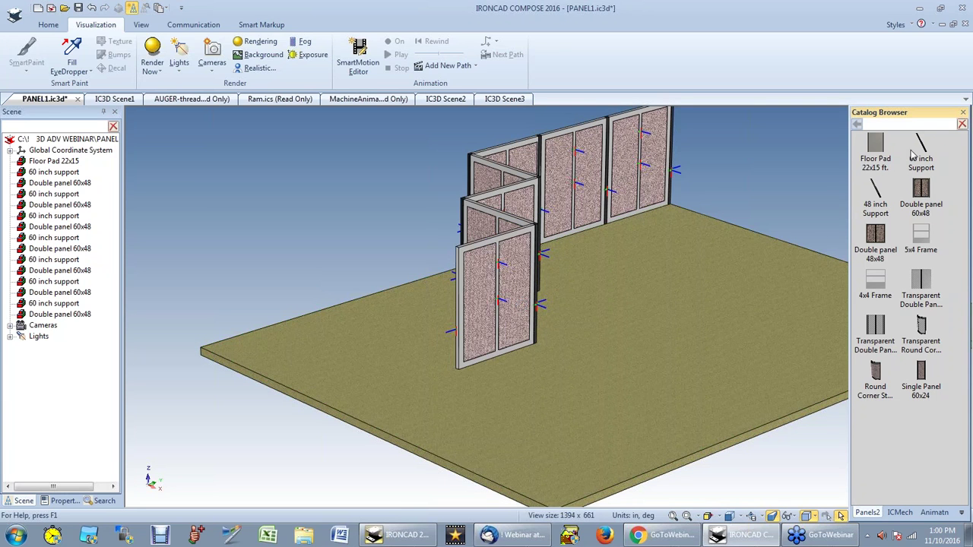
Step: Attach a 60 inch Support to the last panel's free edge, undoing the misplaced one, and add a transparent round corner to it
left_click_drag(921, 147, 458, 328)
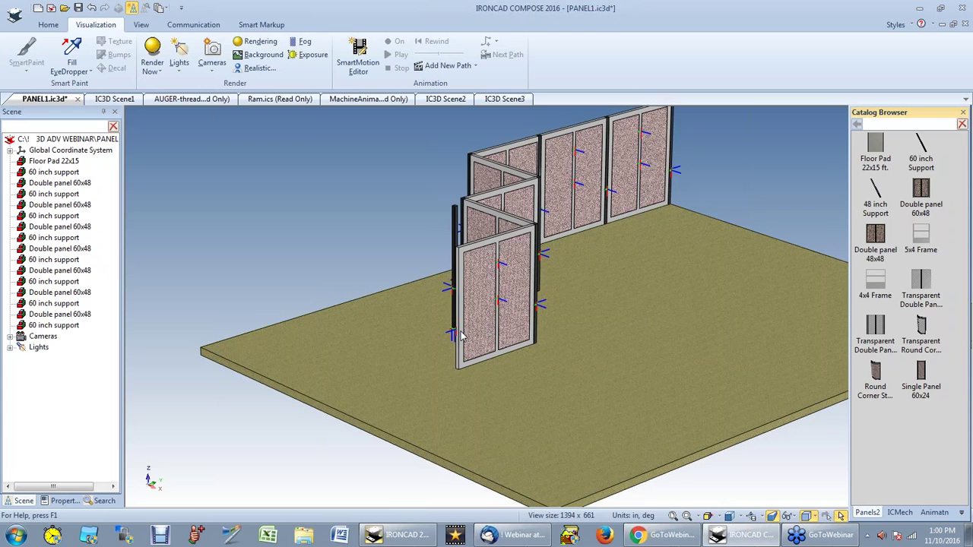
key("ctrl+z")
left_click_drag(922, 149, 453, 332)
left_click_drag(922, 326, 460, 335)
middle_click_drag(604, 463, 507, 443)
left_click_drag(507, 444, 561, 464)
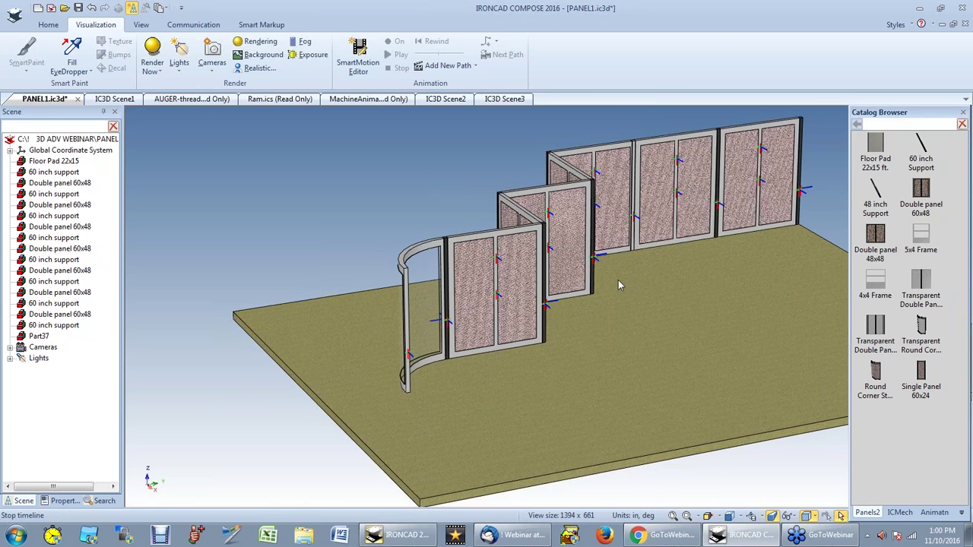
scroll(604, 287, "down", 3)
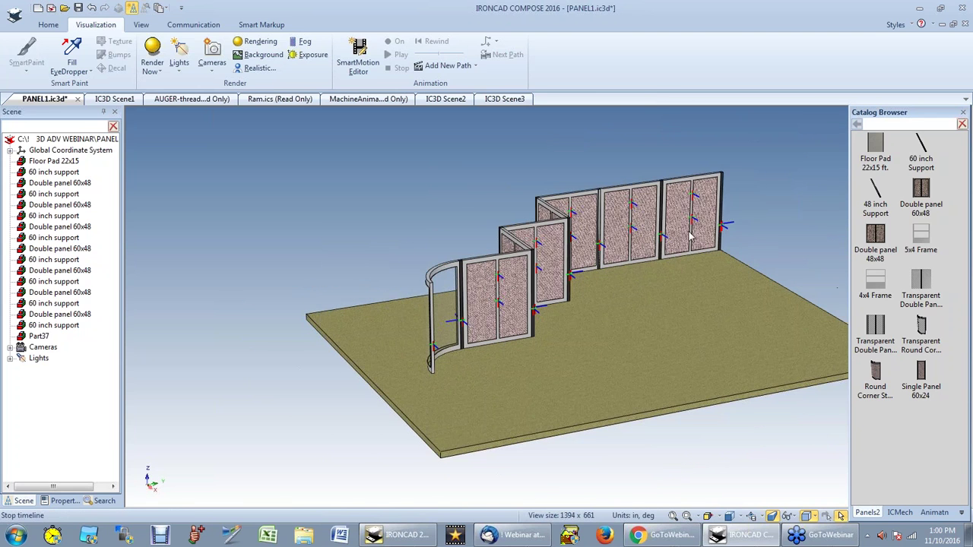
Step: Query the custom properties of the panel layout and review the quote's BOM list of part numbers, quantities, costs and manufacturers
left_click(48, 24)
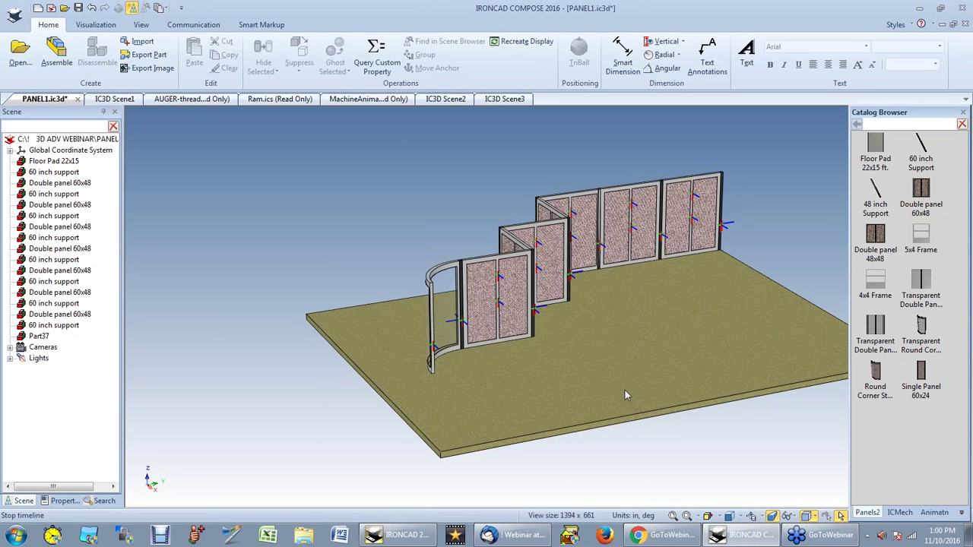
scroll(631, 392, "down", 1)
scroll(684, 350, "up", 1)
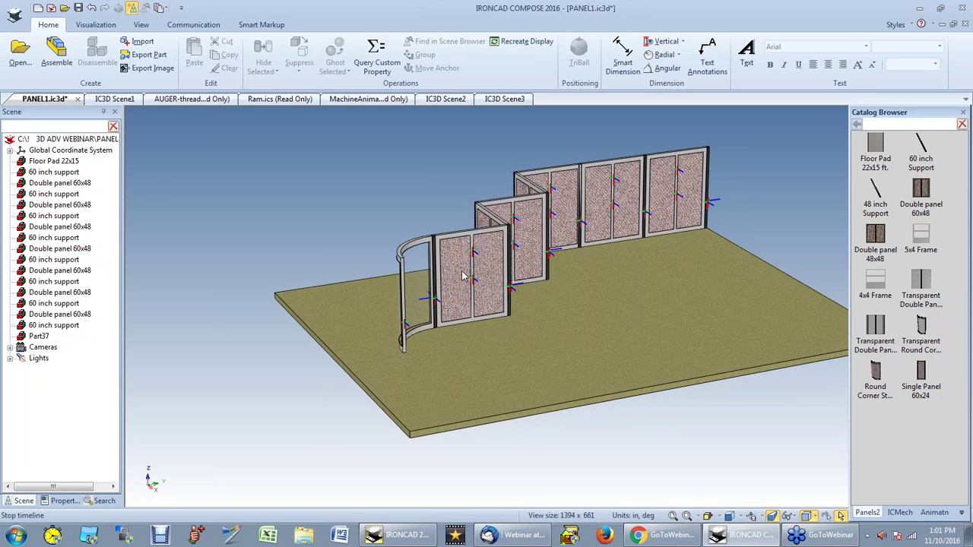
left_click(384, 57)
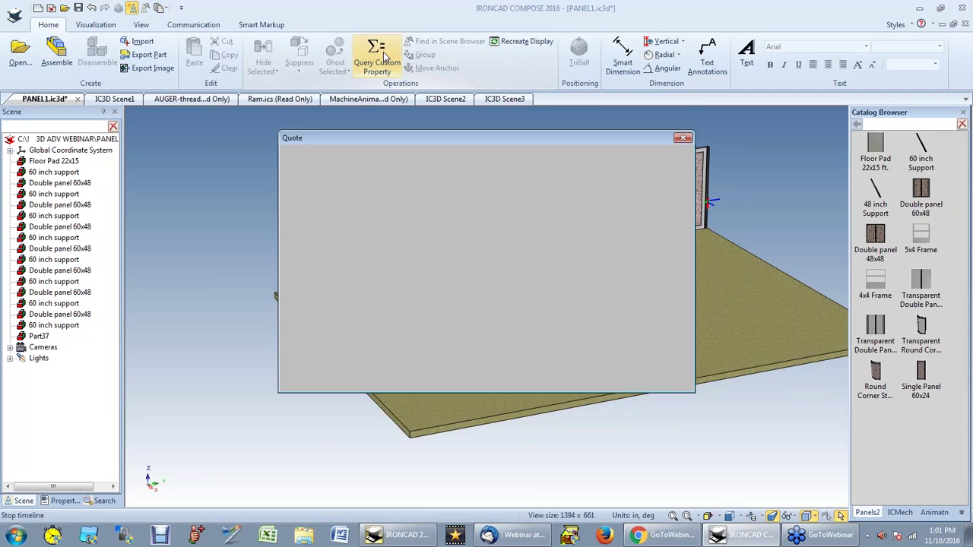
left_click_drag(431, 174, 530, 170)
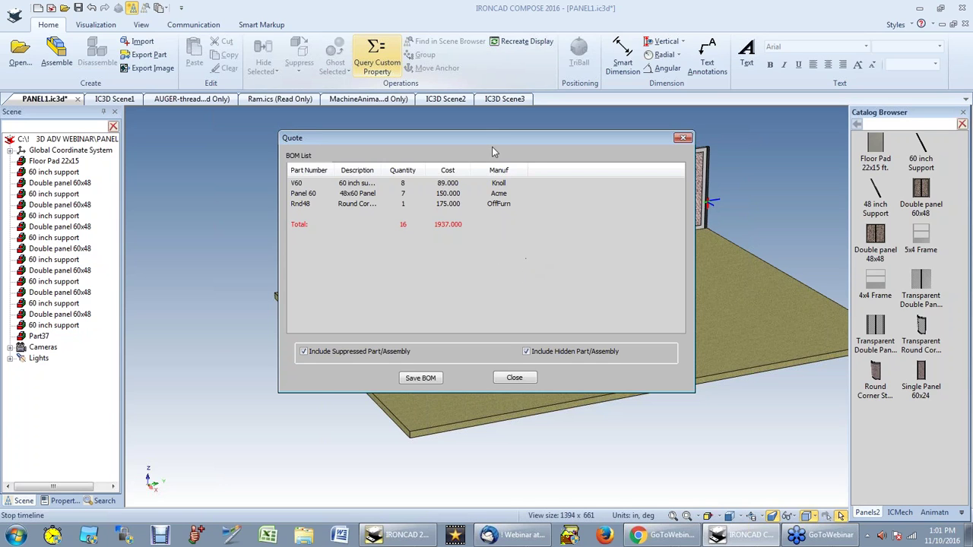
left_click_drag(480, 142, 405, 144)
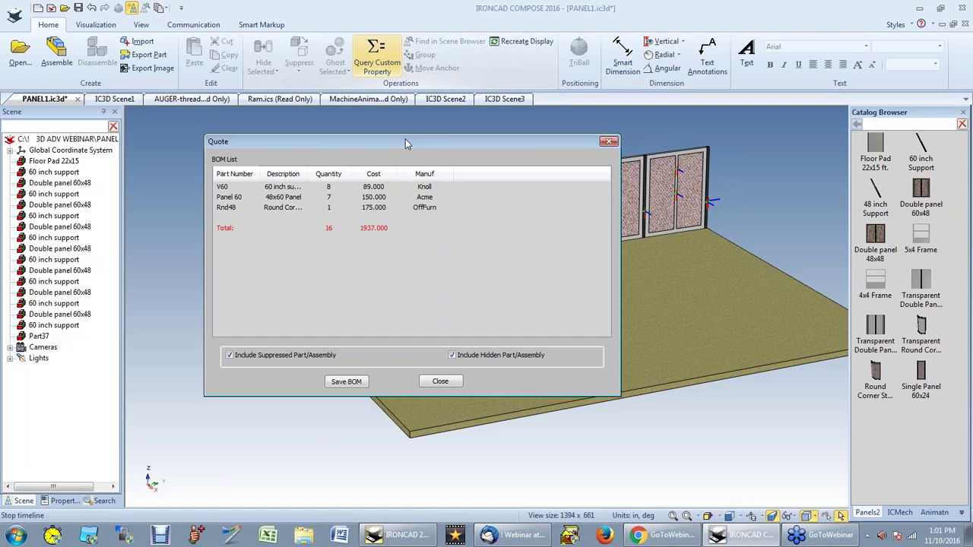
left_click(446, 383)
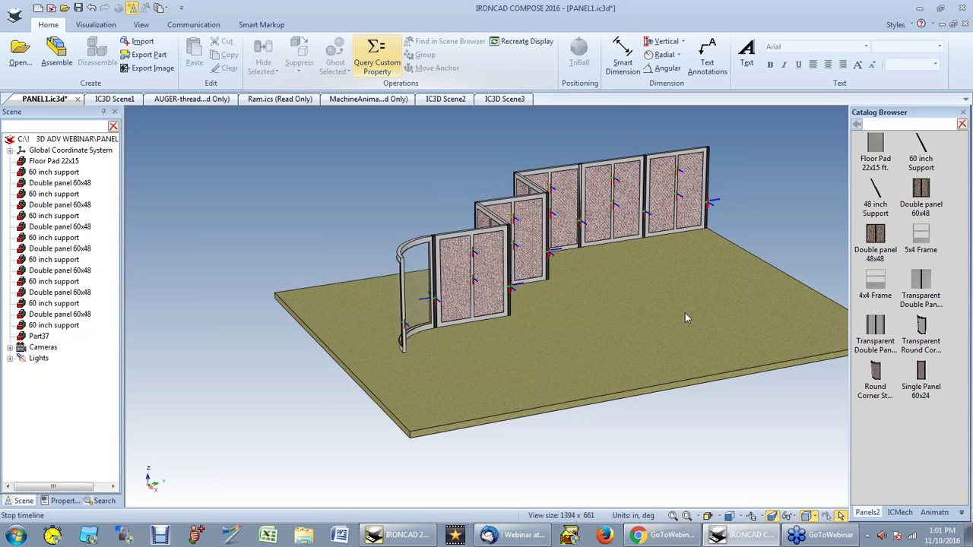
Step: Reopen the panel layout's quote to check its option for saving the BOM, and close it without saving
scroll(685, 313, "down", 1)
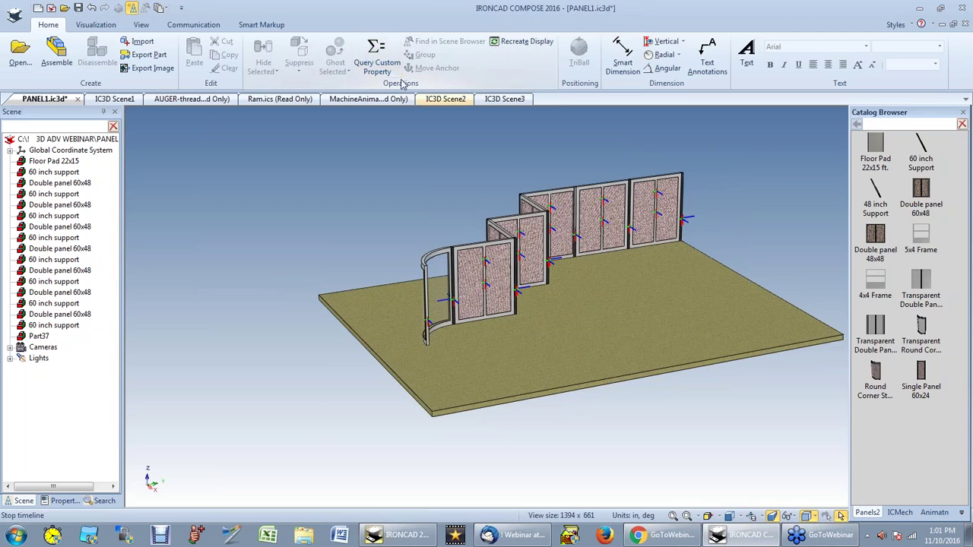
left_click(377, 59)
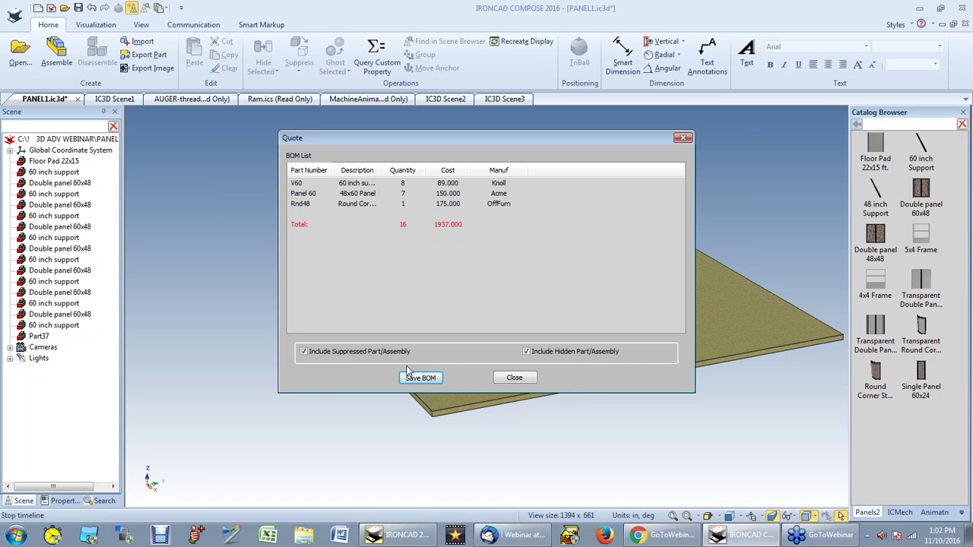
left_click(514, 377)
Step: Look over the completed panel layout and return to the desktop
scroll(803, 347, "down", 1)
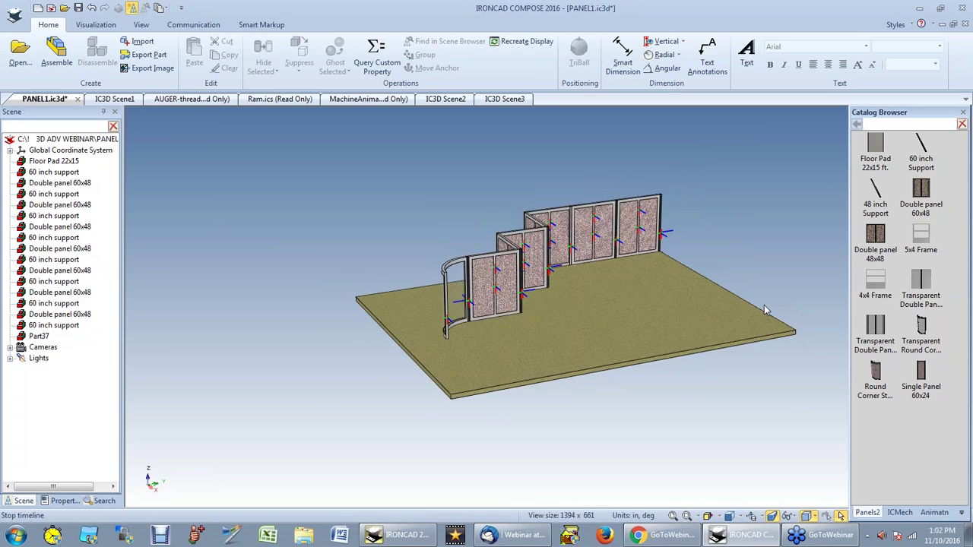
scroll(763, 303, "up", 1)
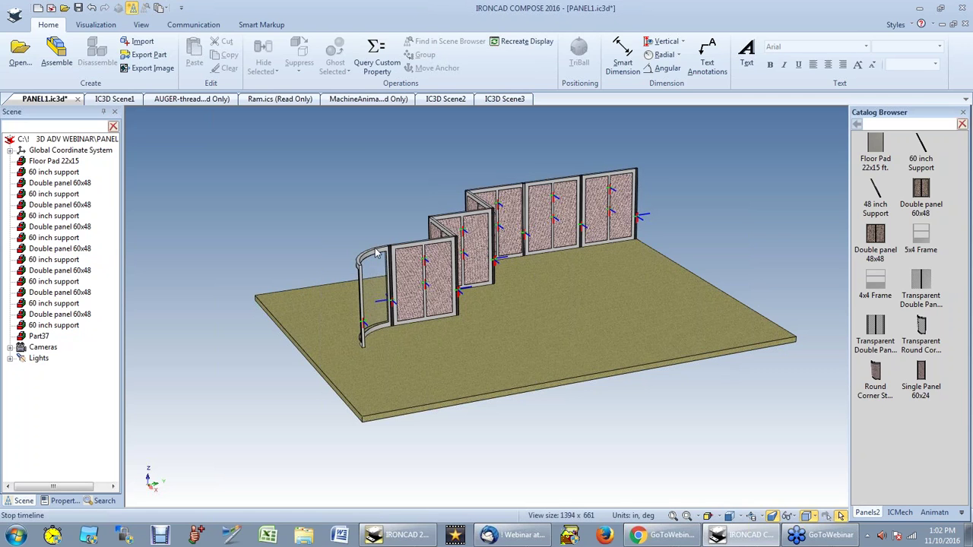
scroll(554, 300, "down", 1)
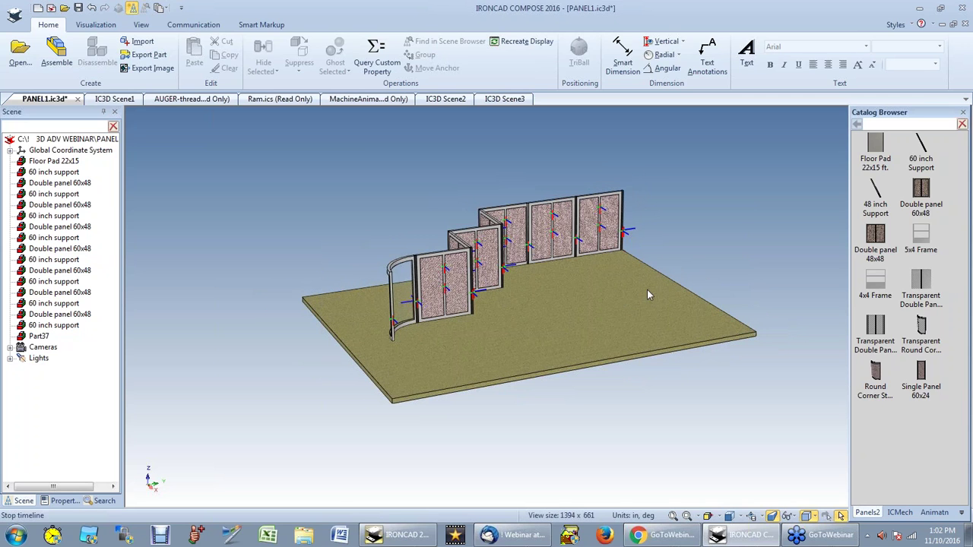
scroll(654, 286, "up", 1)
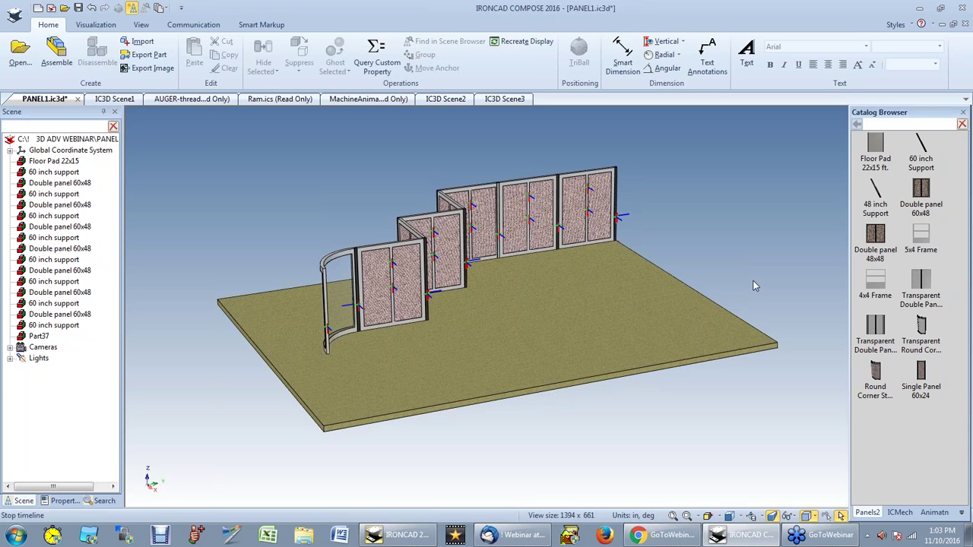
left_click(918, 9)
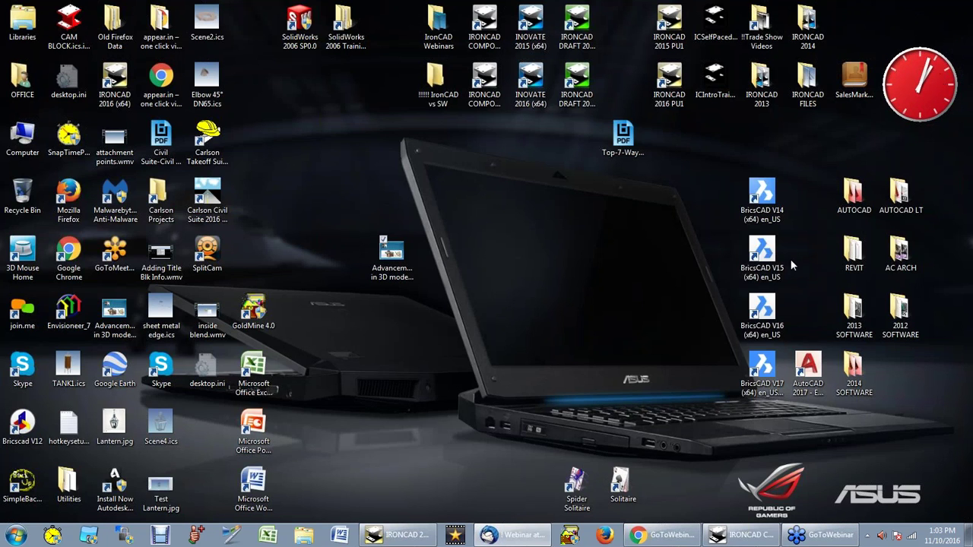